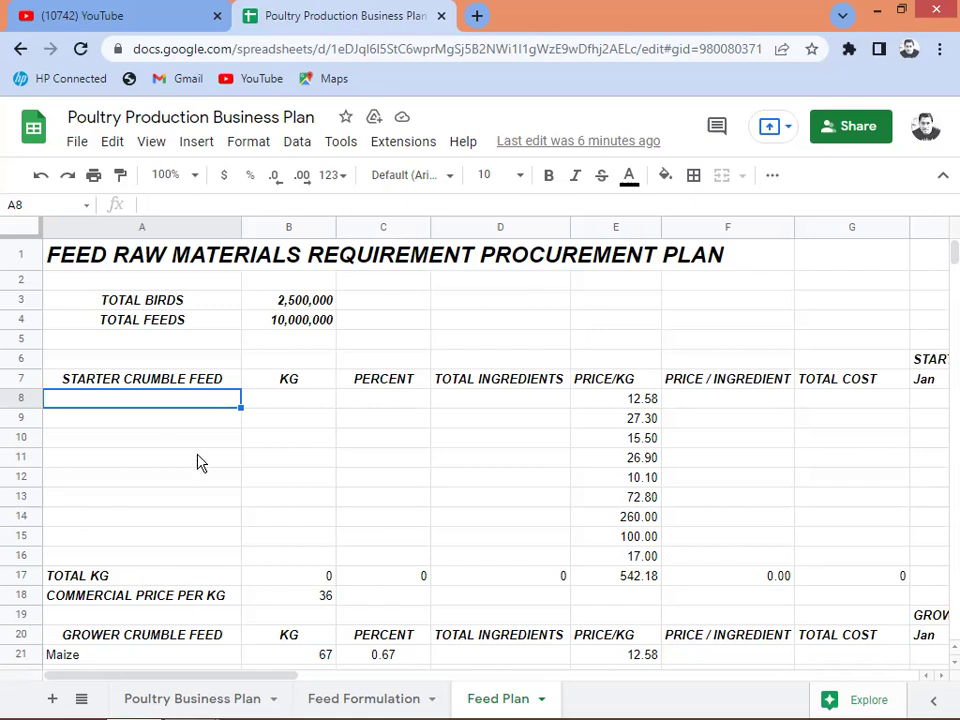
Step: Open the Poultry Business Plan sheet and look across its title and target production area
click(196, 700)
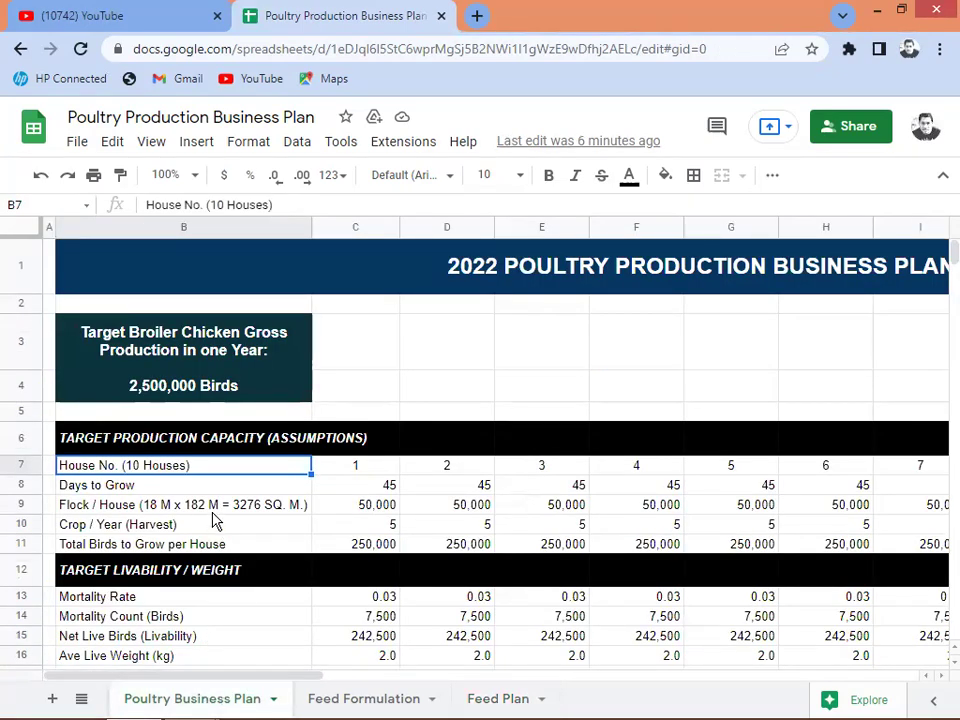
click(434, 376)
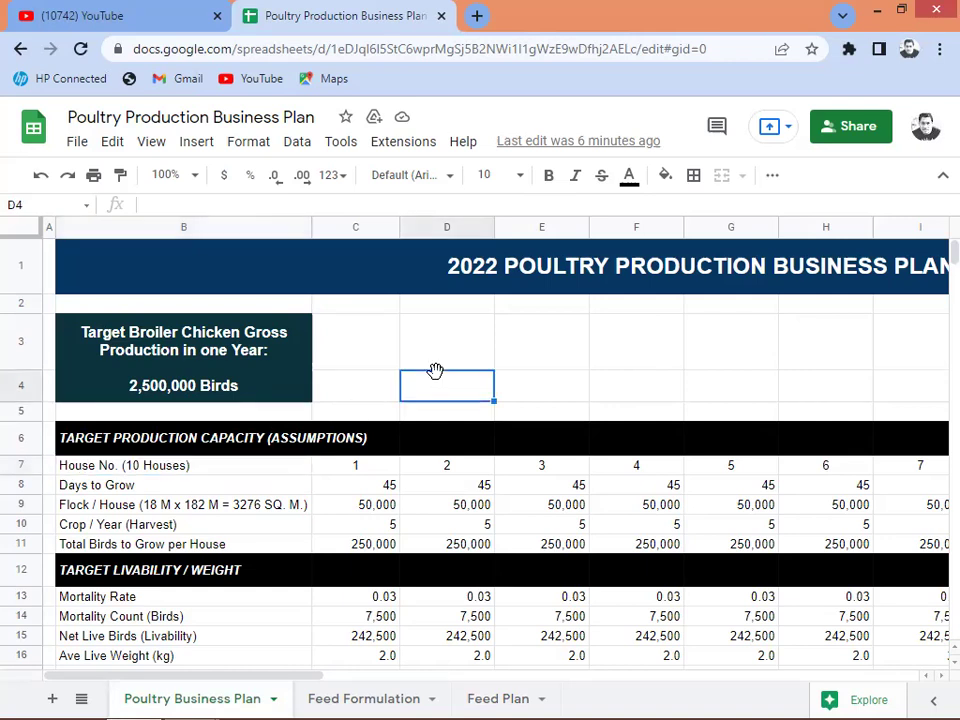
key(Right)
key(Right)
key(Right)
key(Right)
key(Right)
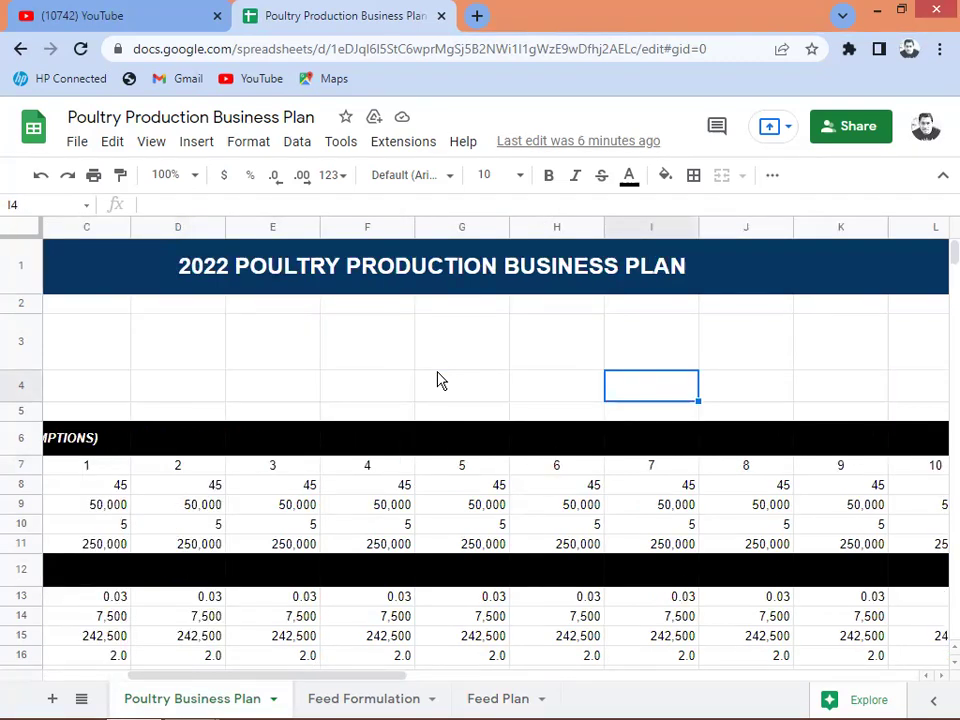
key(Left)
key(Left)
key(Left)
key(Left)
key(Left)
key(Left)
key(Left)
key(Left)
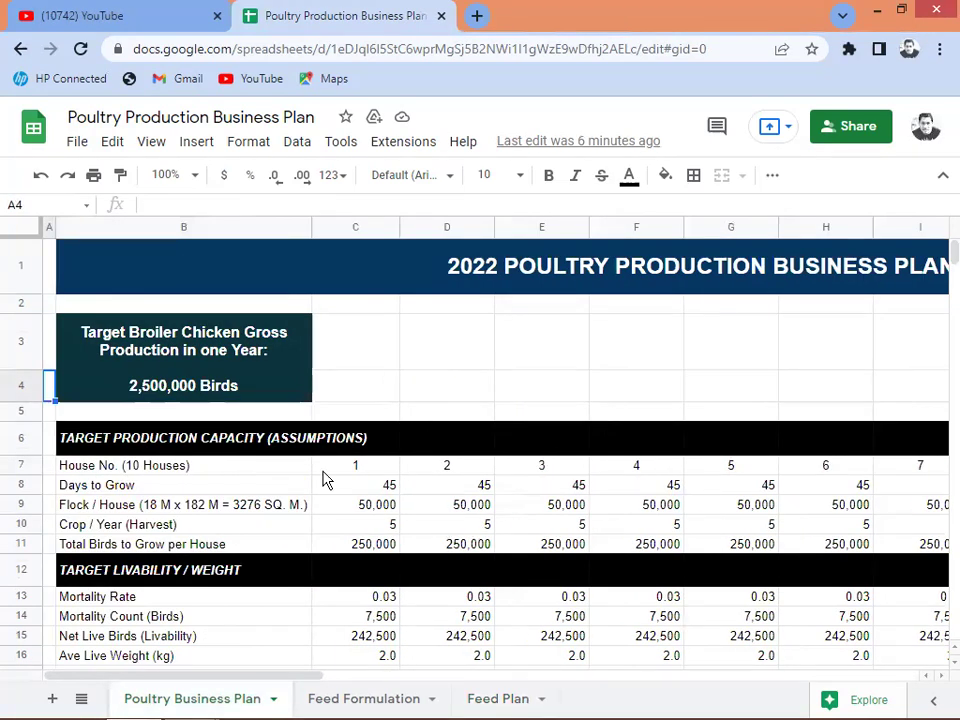
Step: Review the House No. row across all houses through to its total, and check the first house's Days to Grow
click(124, 418)
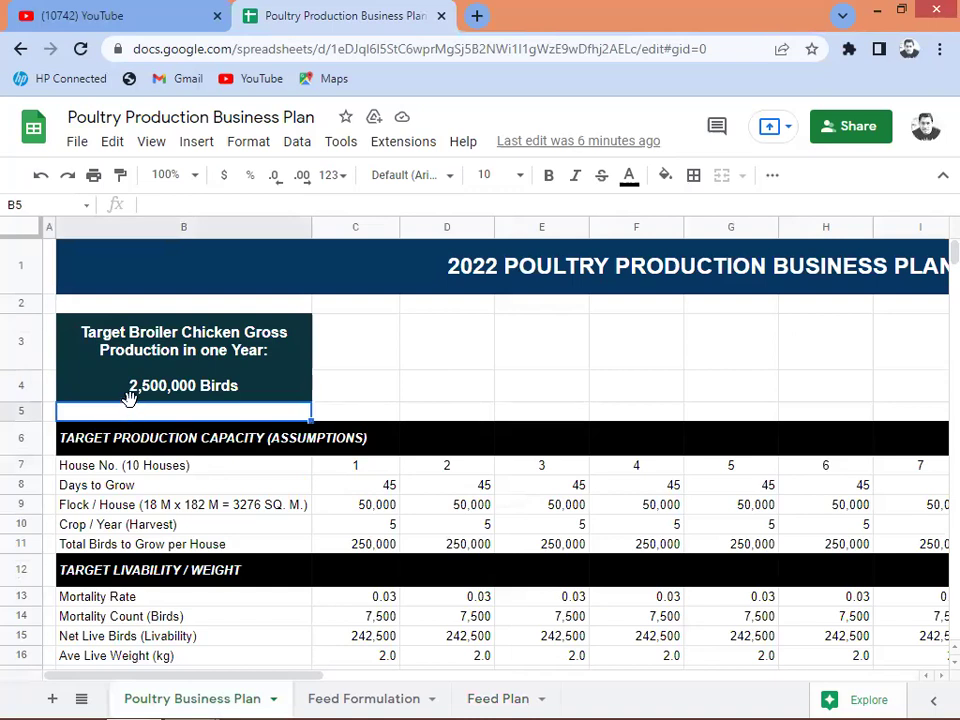
click(337, 468)
key(Right)
key(Right)
key(Right)
key(Right)
key(Right)
key(Right)
key(Right)
key(Right)
key(Right)
key(Right)
key(Right)
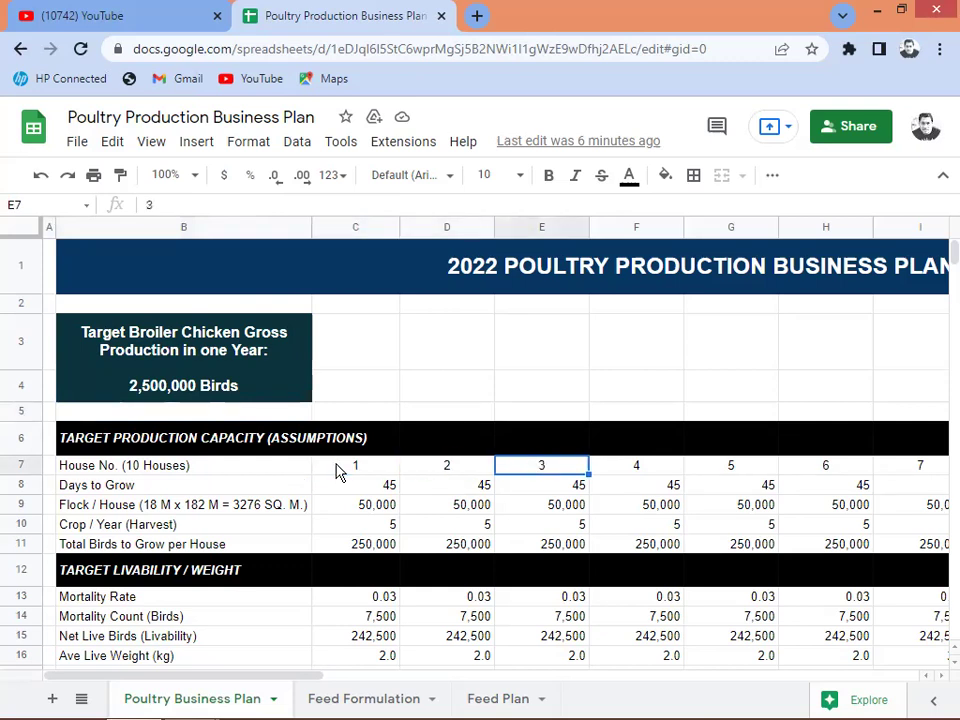
key(Left)
key(Left)
key(Left)
key(Left)
key(Left)
key(Left)
key(Left)
key(Left)
key(Left)
key(Left)
key(Left)
key(Left)
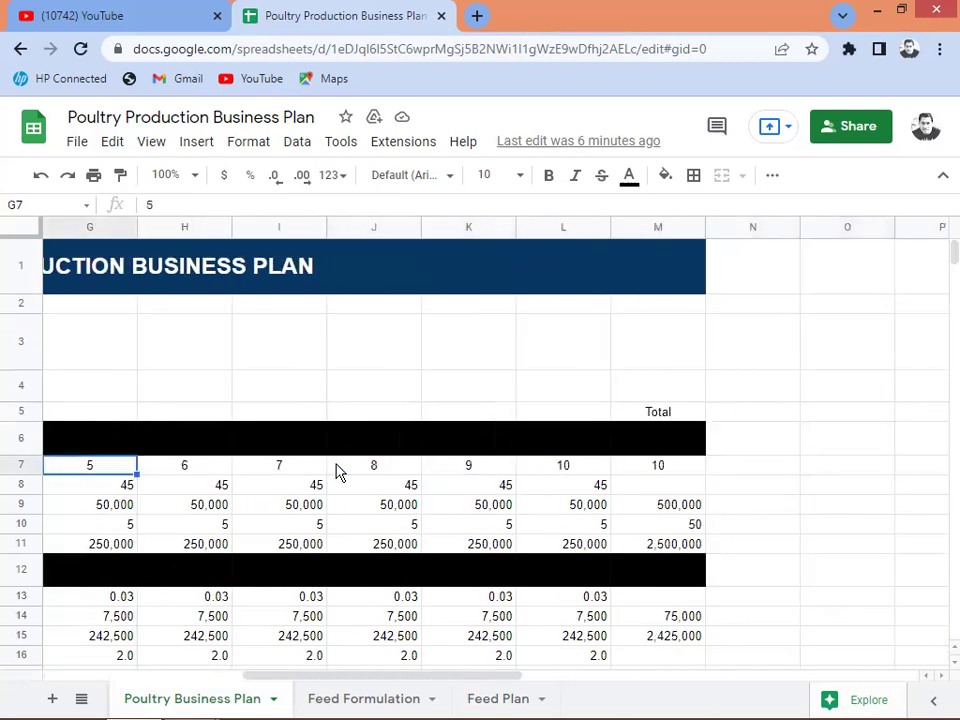
key(Down)
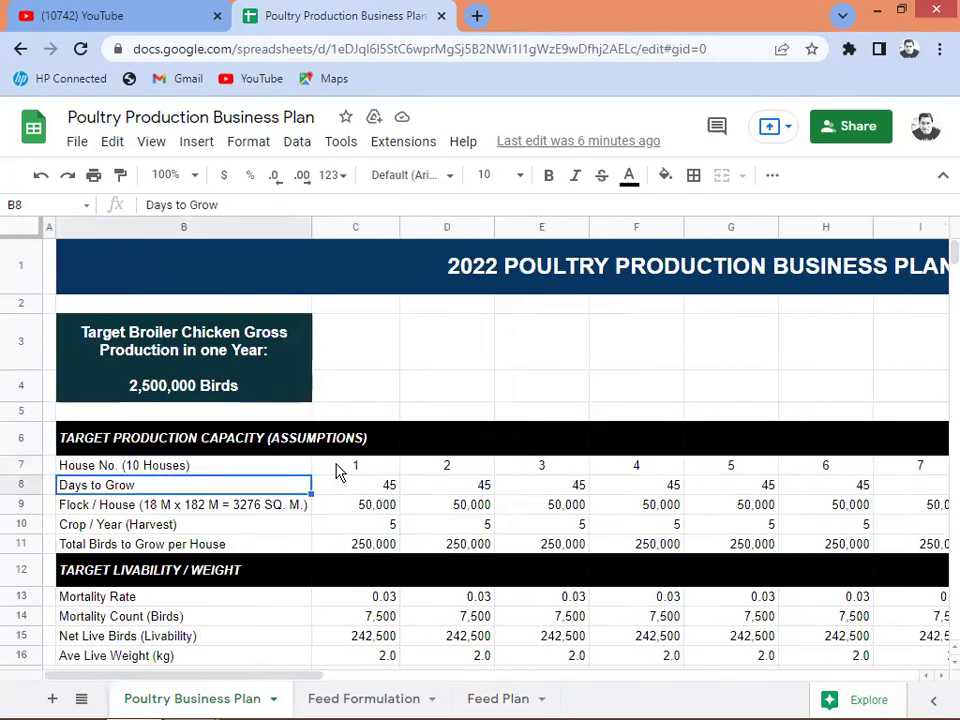
click(380, 486)
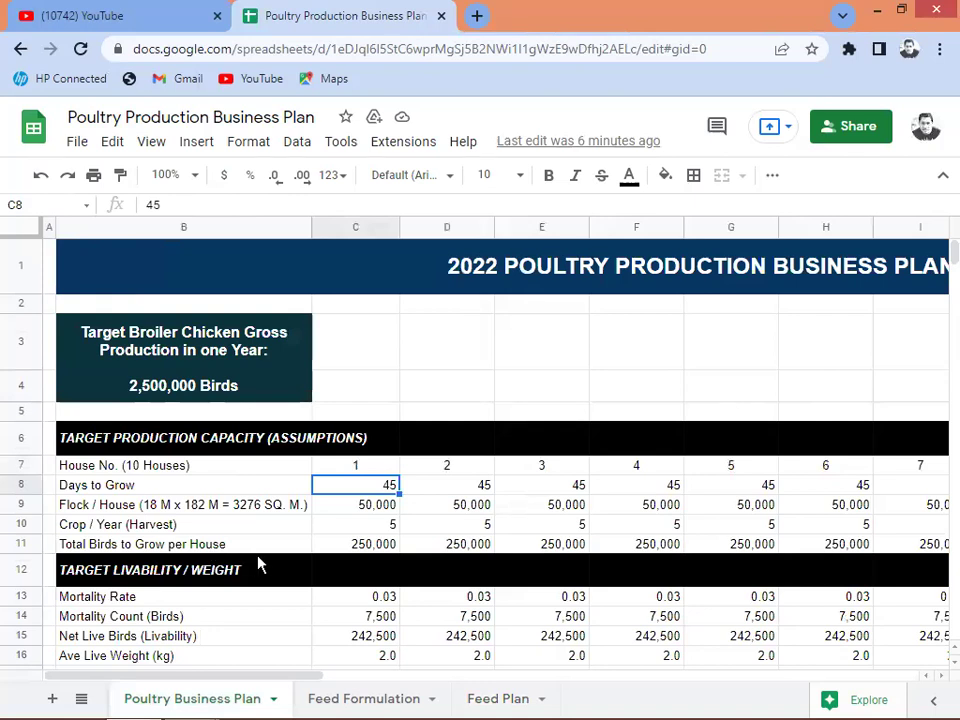
Step: Read through the livability, chick, feed, grower, cost and revenue sections down to Net Income After Tax
scroll(296, 563, down, 4)
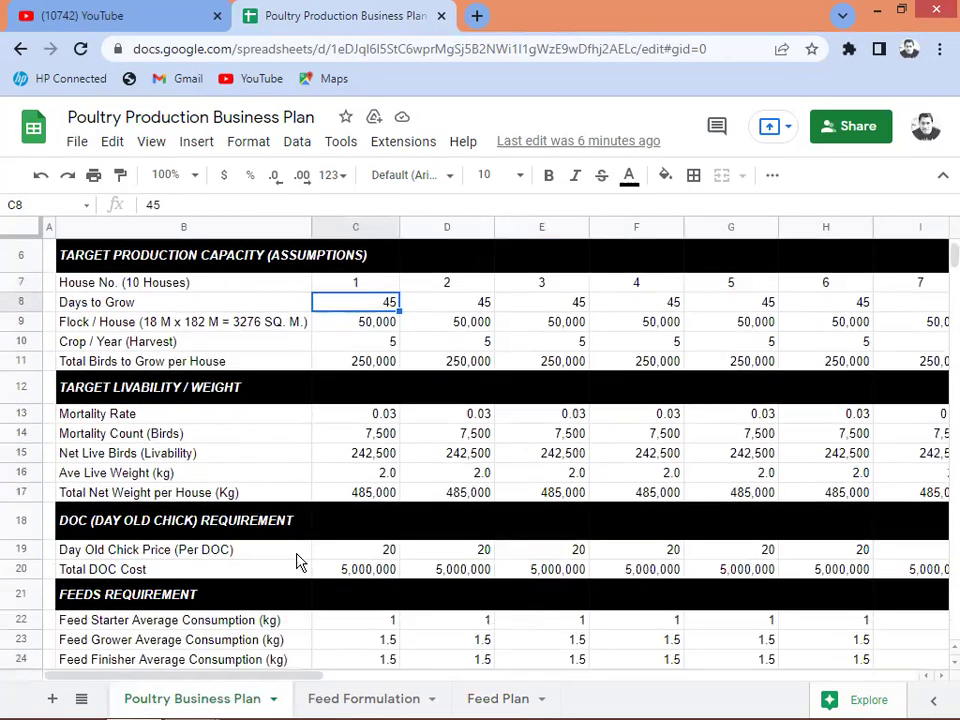
scroll(296, 563, down, 1)
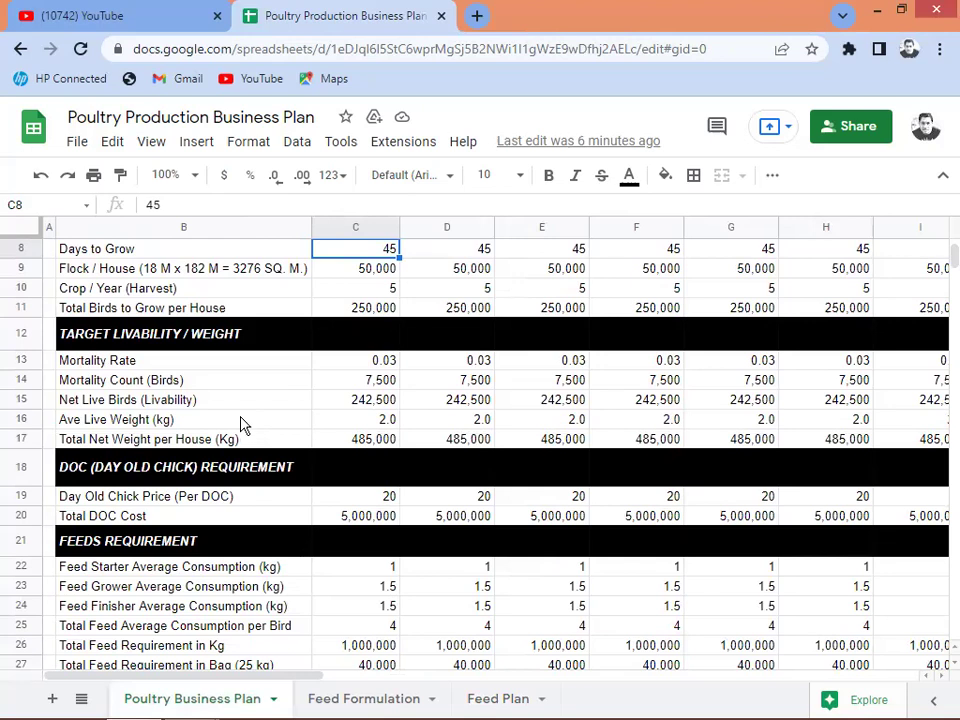
scroll(262, 435, down, 1)
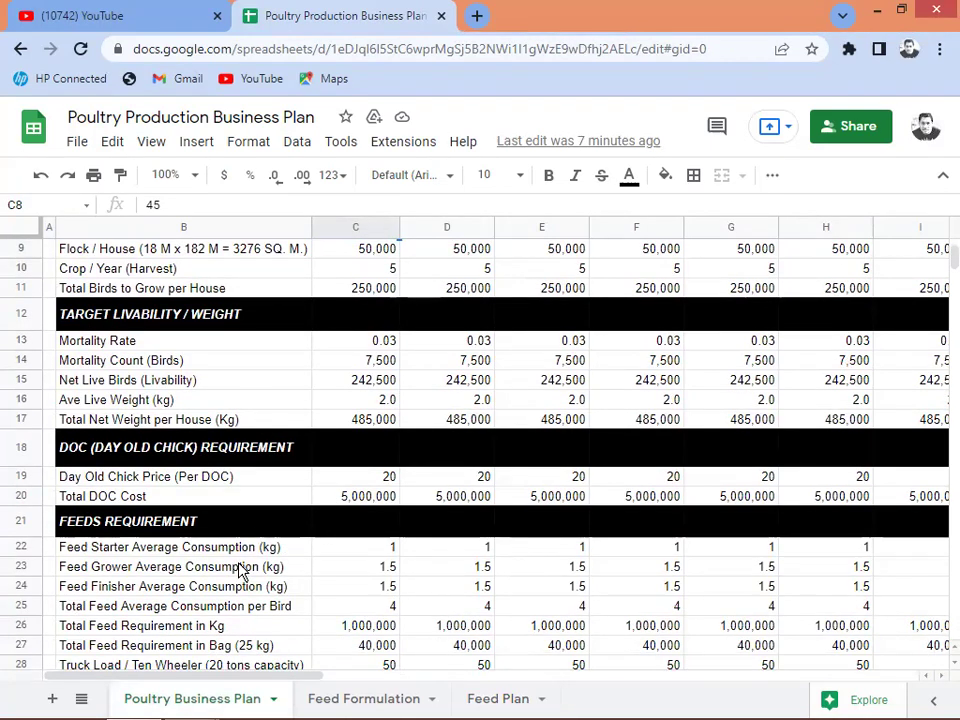
scroll(240, 570, down, 1)
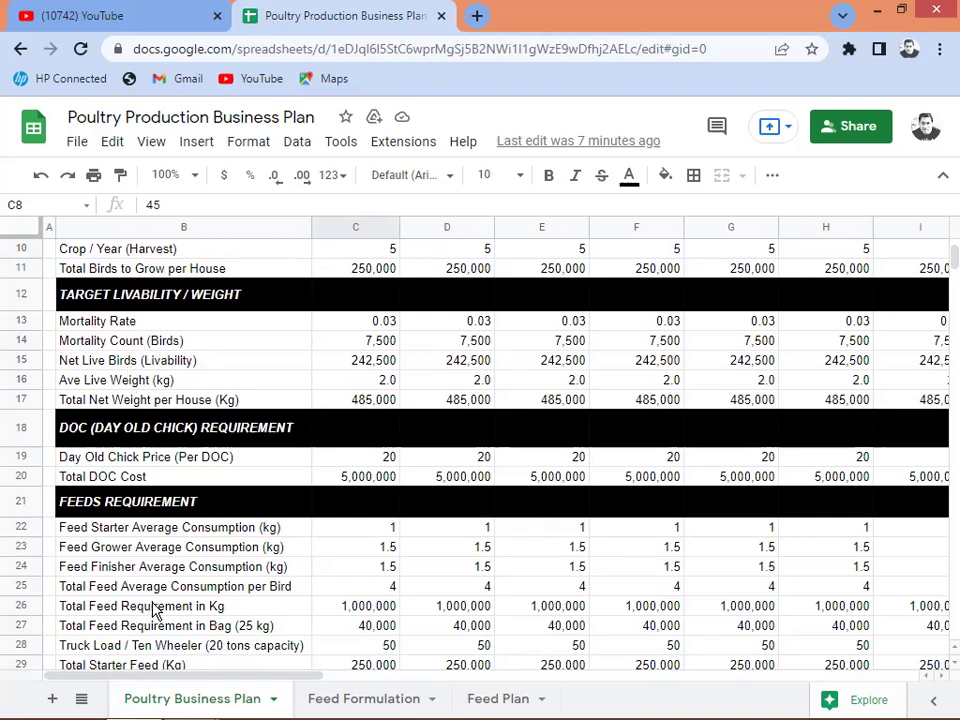
scroll(130, 566, down, 1)
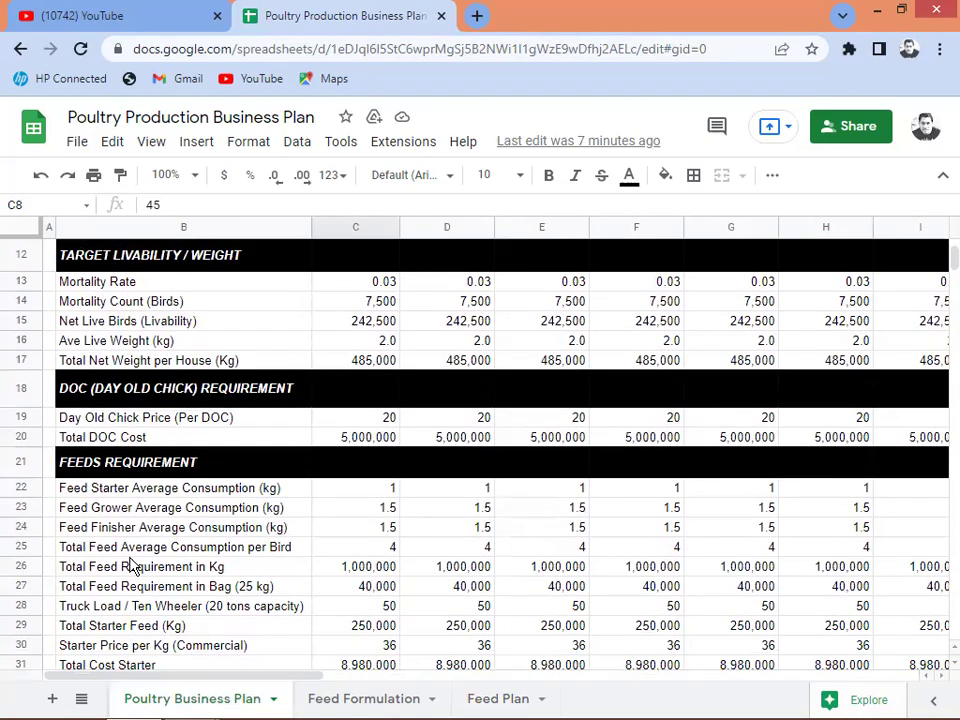
scroll(130, 566, down, 5)
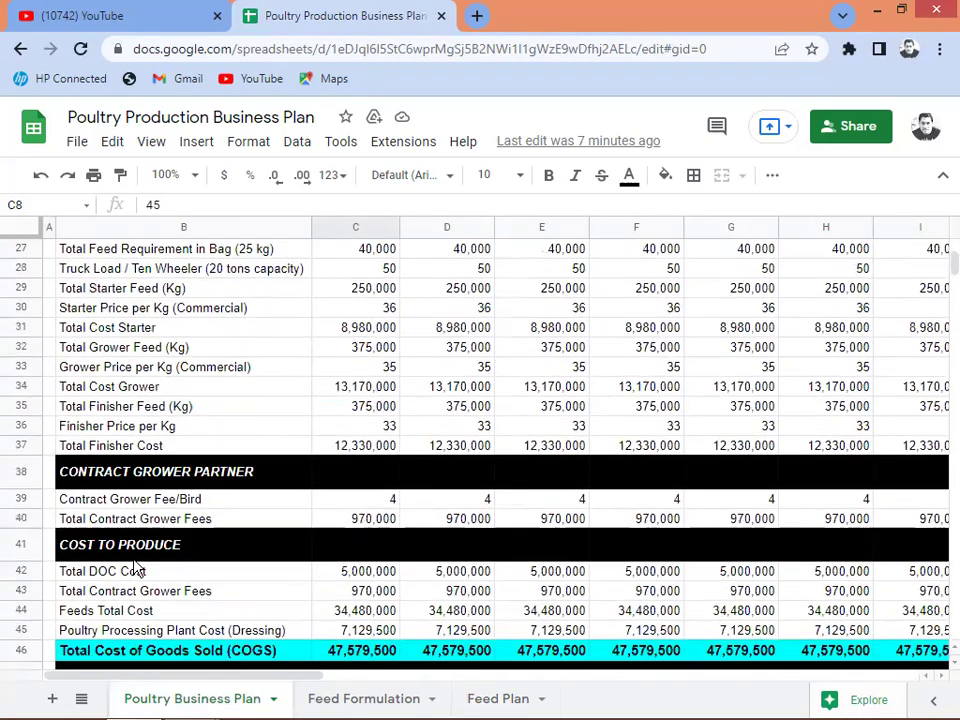
scroll(137, 568, down, 3)
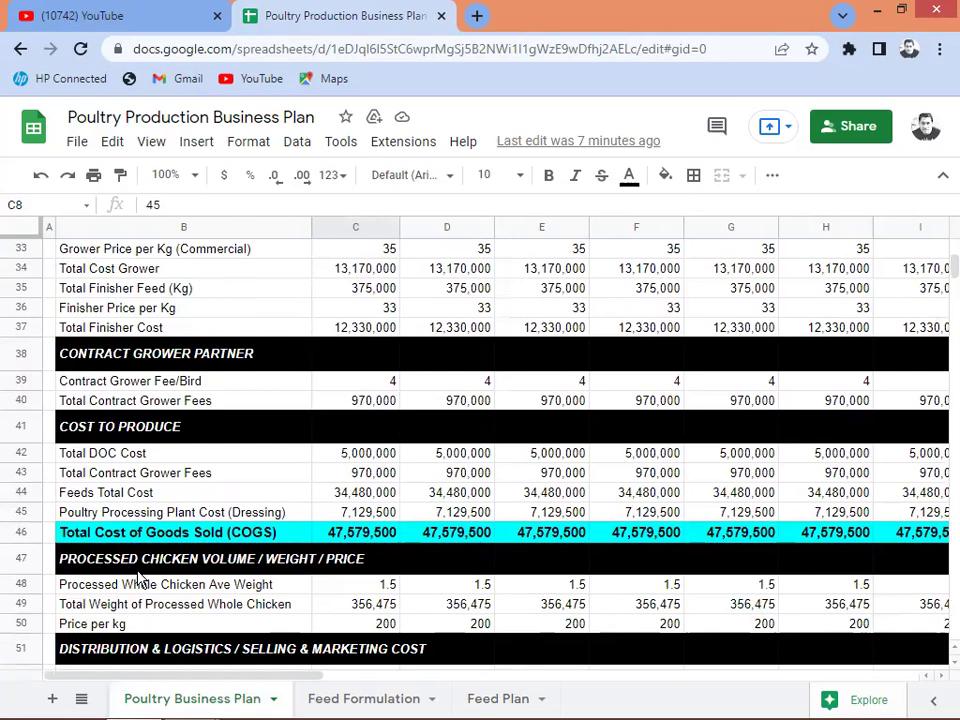
scroll(140, 580, down, 3)
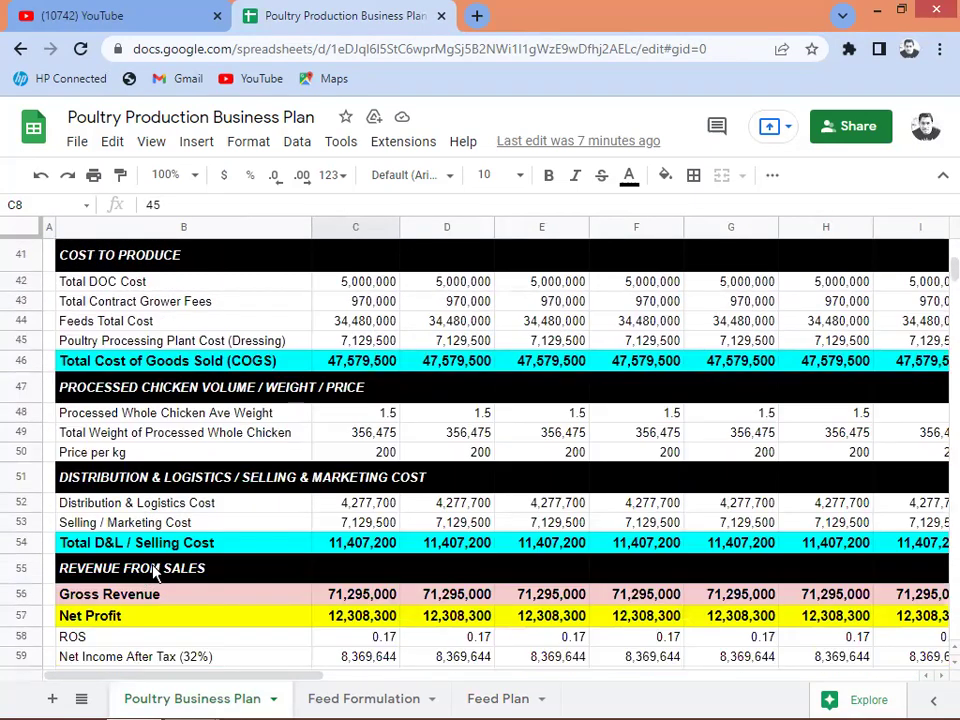
scroll(155, 574, down, 1)
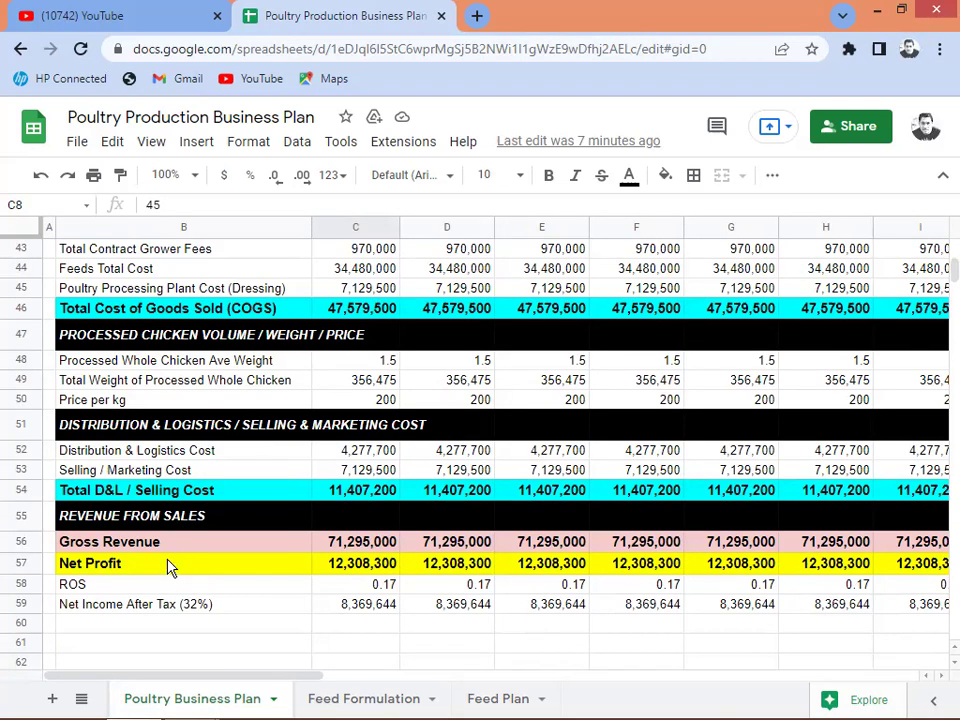
Step: Review the production cost and feeds requirement sections again, selecting the Total Starter Feed (Kg) label
scroll(166, 568, up, 1)
scroll(166, 562, up, 1)
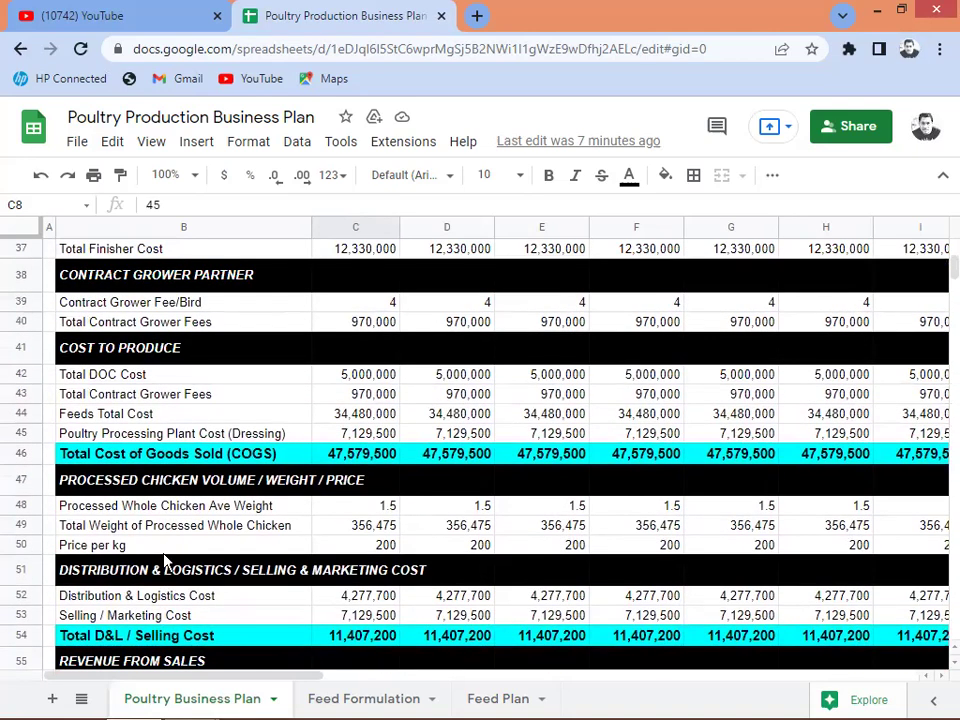
scroll(186, 513, up, 1)
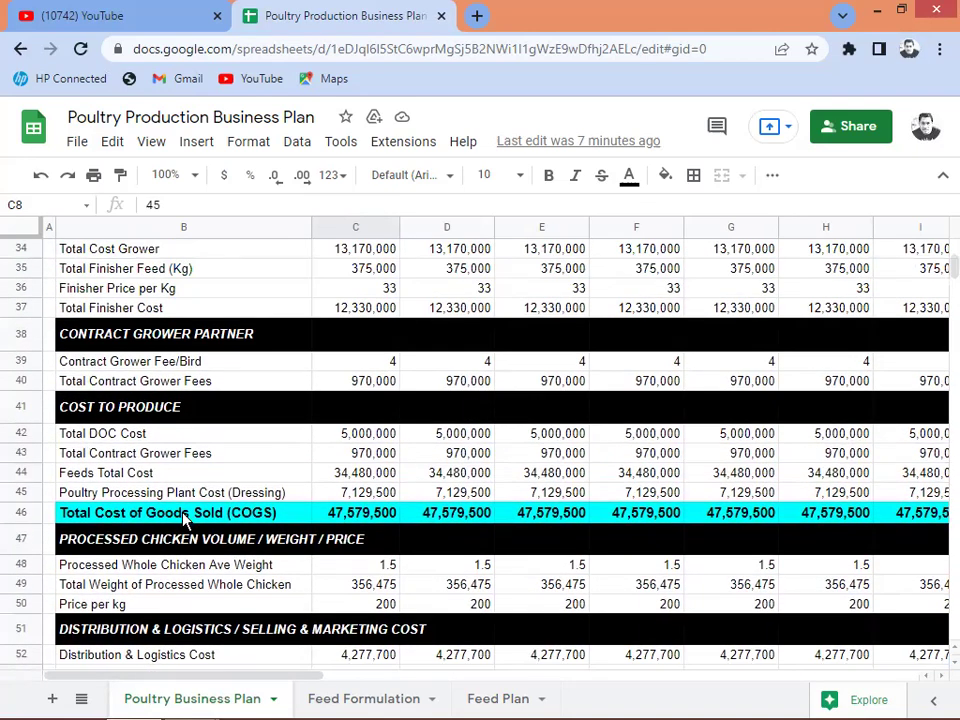
scroll(184, 506, up, 1)
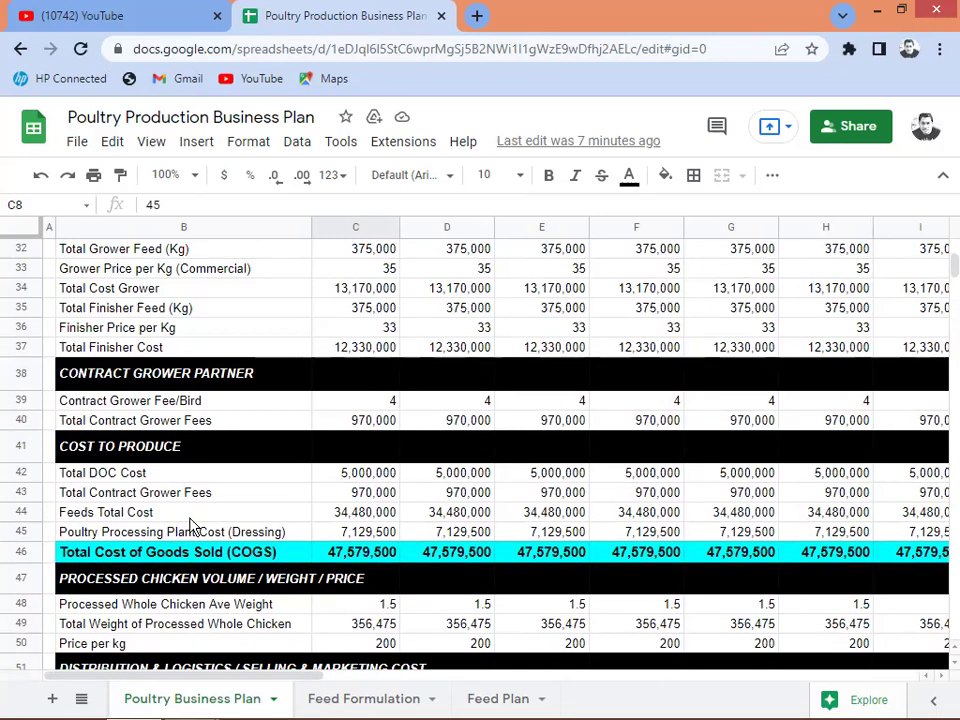
scroll(192, 525, up, 5)
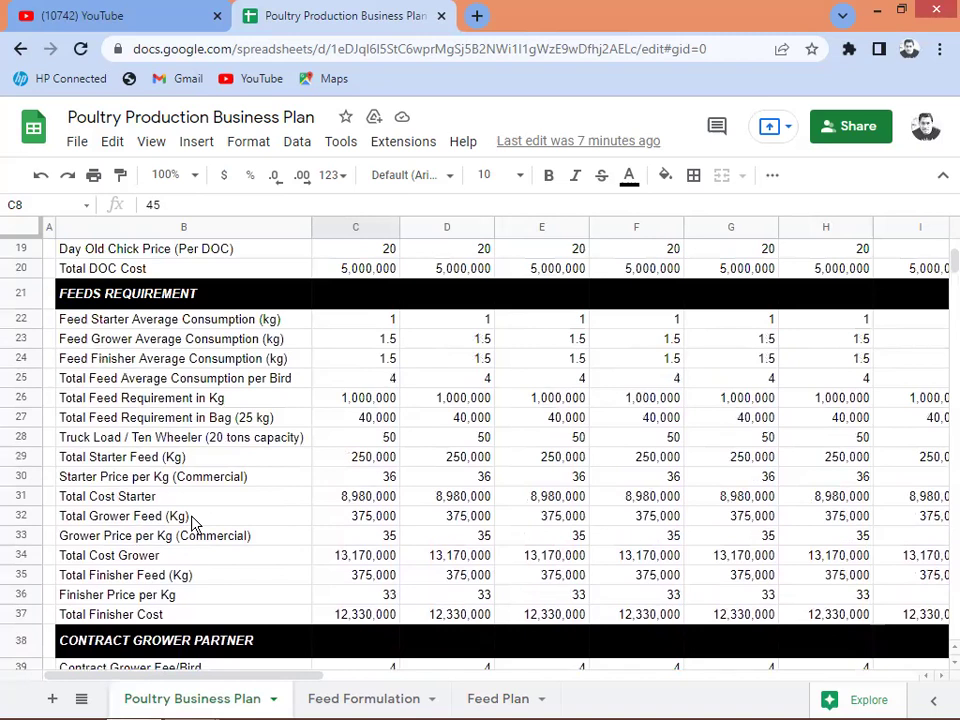
click(222, 462)
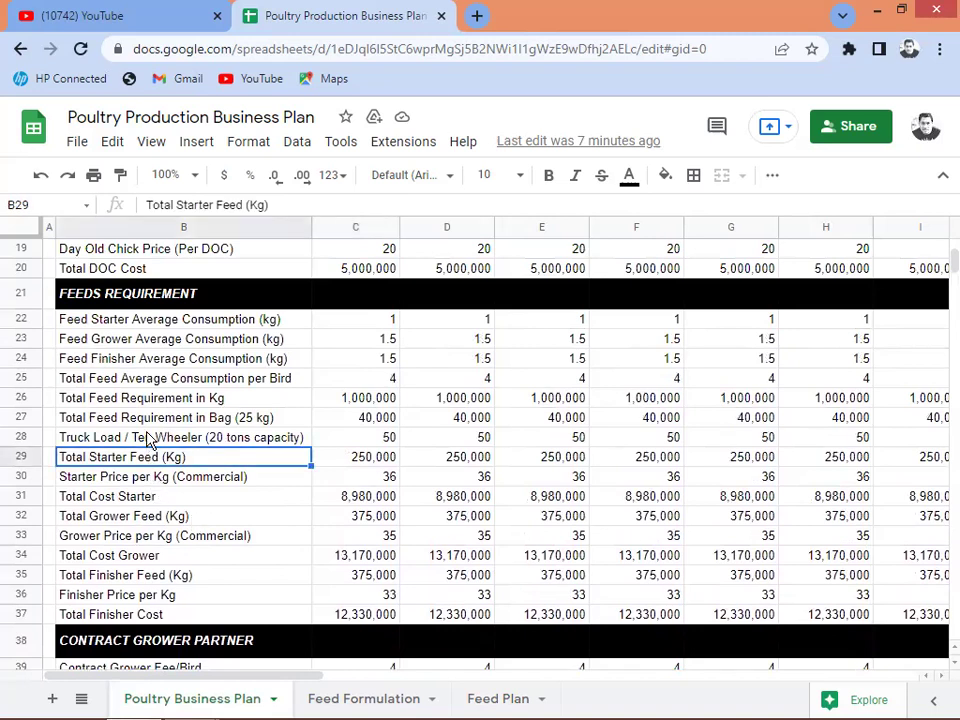
Step: Check the Total Birds formula on the Feed Plan sheet and select the first empty Starter Crumble Feed ingredient cell, A8
click(481, 703)
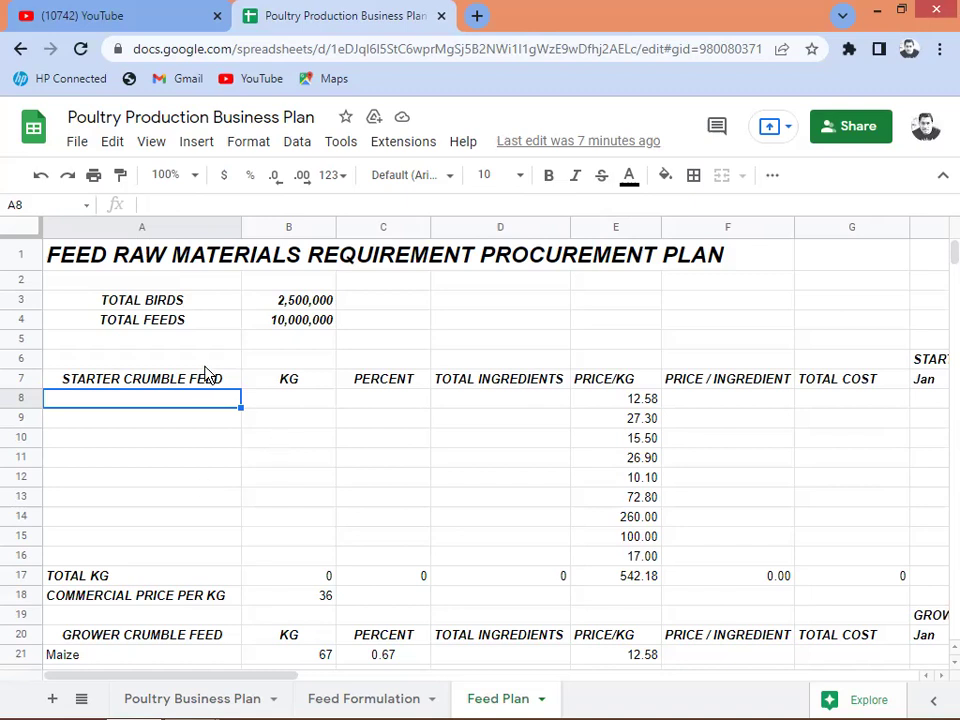
click(289, 302)
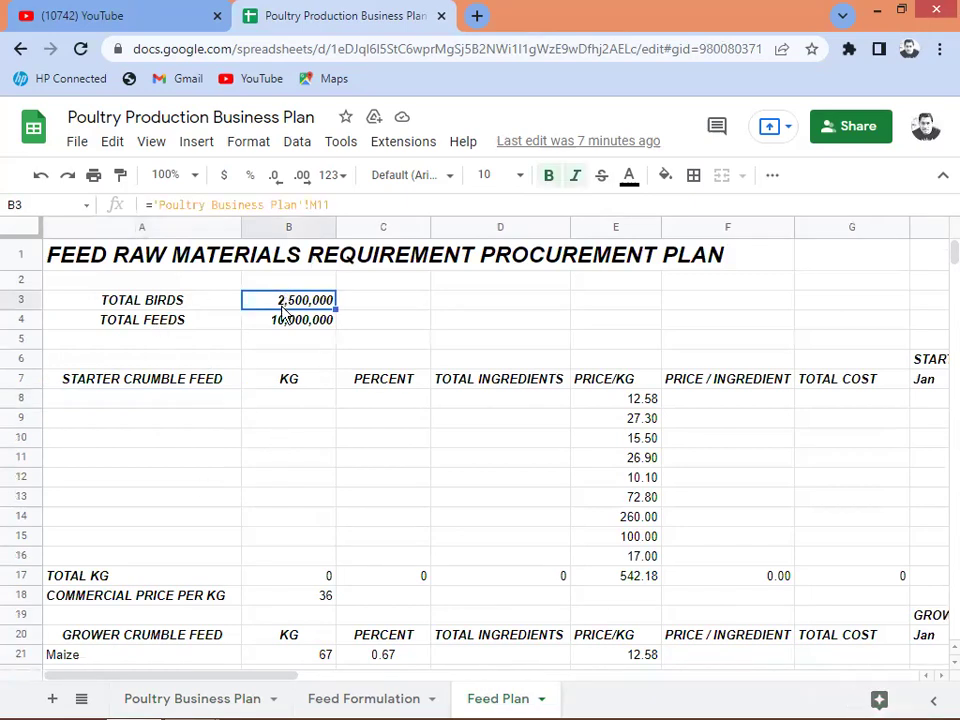
click(296, 403)
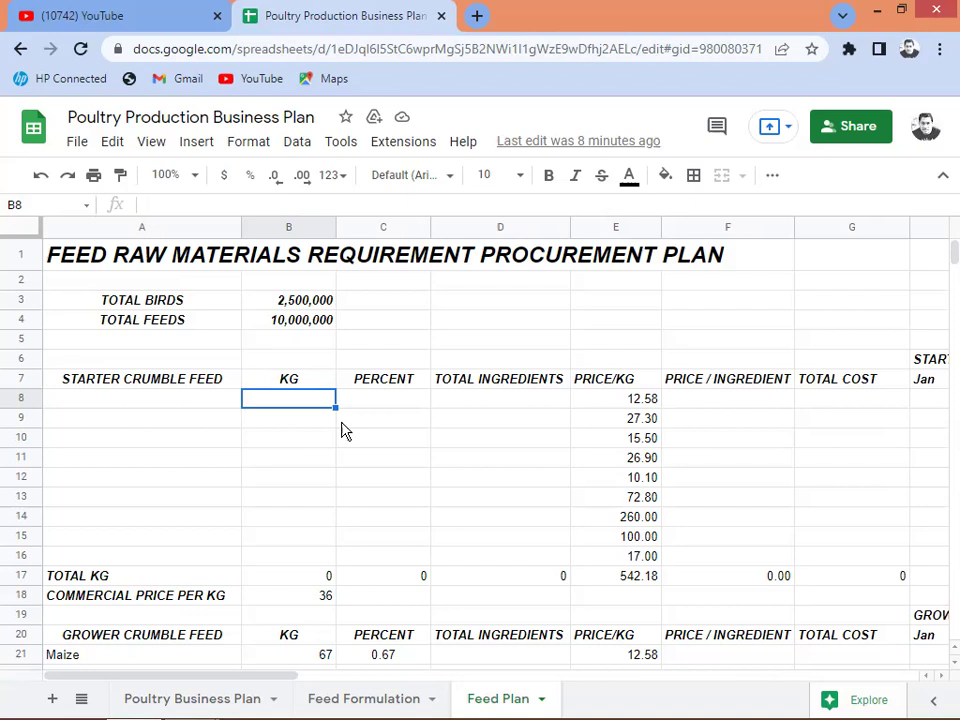
click(155, 406)
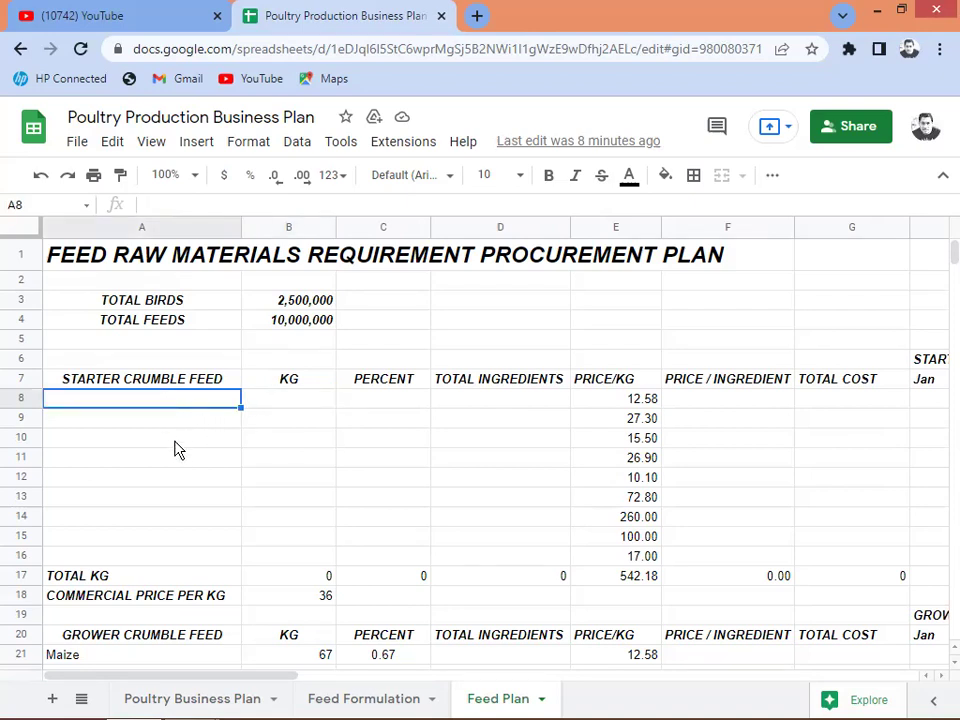
Step: Examine the Grower Crumble Feed and Finisher Pellet Feed tables on the Feed Plan sheet
scroll(175, 460, down, 4)
scroll(174, 485, down, 5)
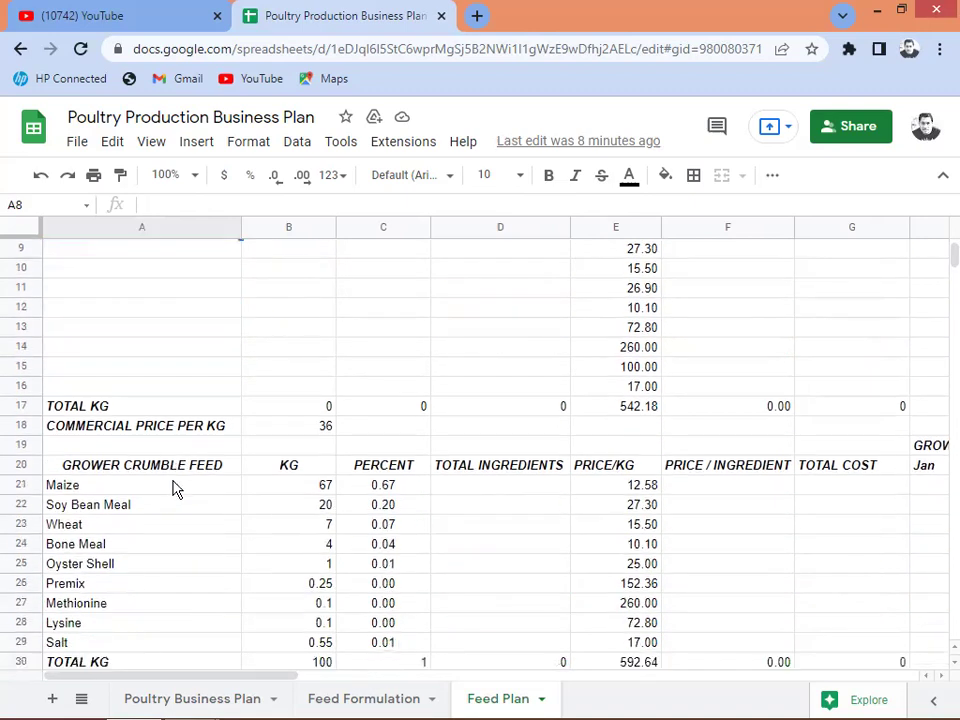
scroll(174, 490, down, 3)
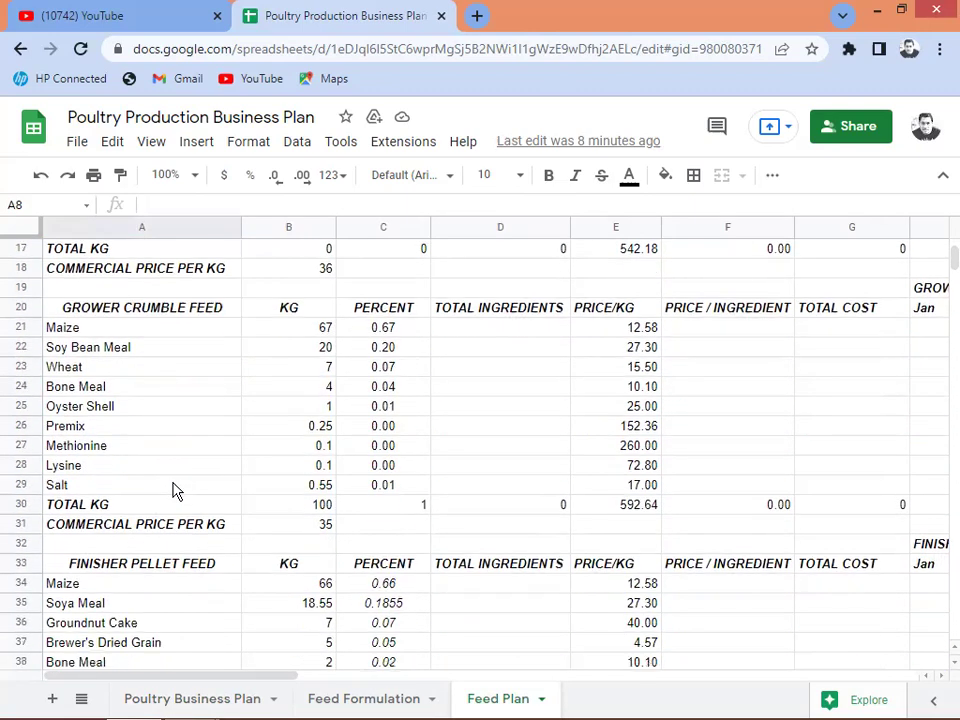
scroll(175, 491, down, 1)
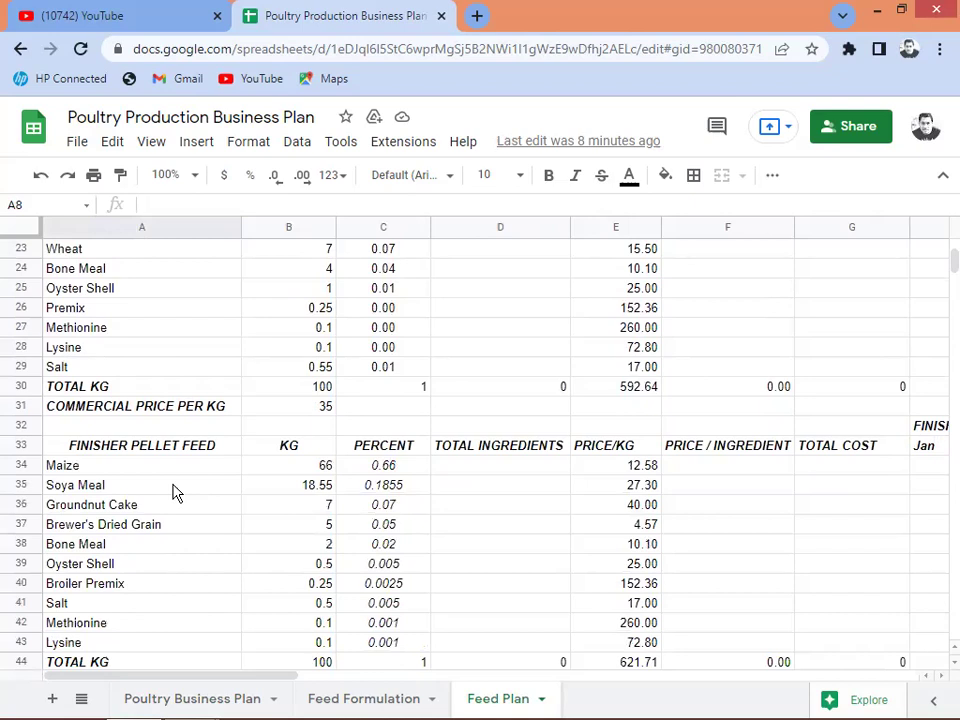
scroll(174, 491, down, 1)
scroll(174, 491, up, 8)
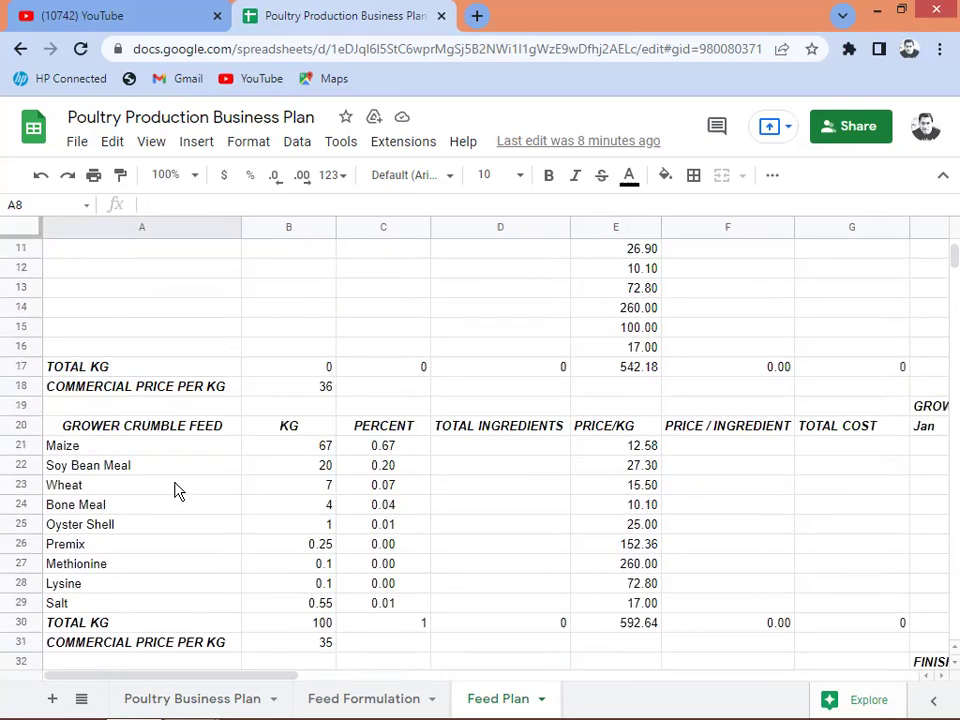
scroll(175, 489, up, 5)
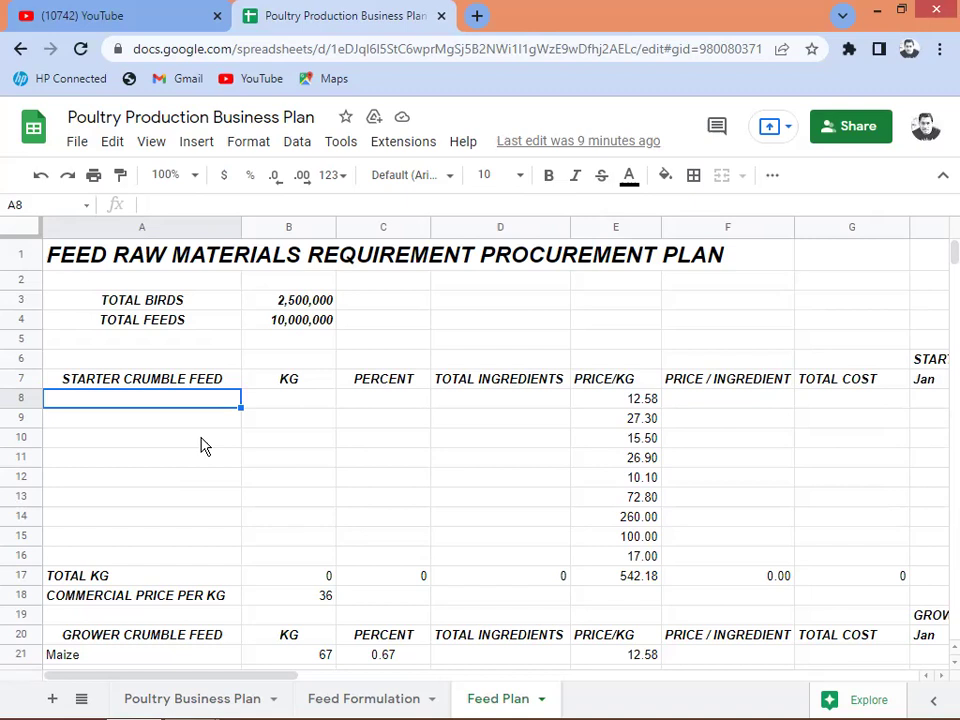
Step: Link Starter Crumble Feed ingredient cell A8 to 'Feed Formulation'!A5, fill the formula down to A16, and check the copied references
text(=)
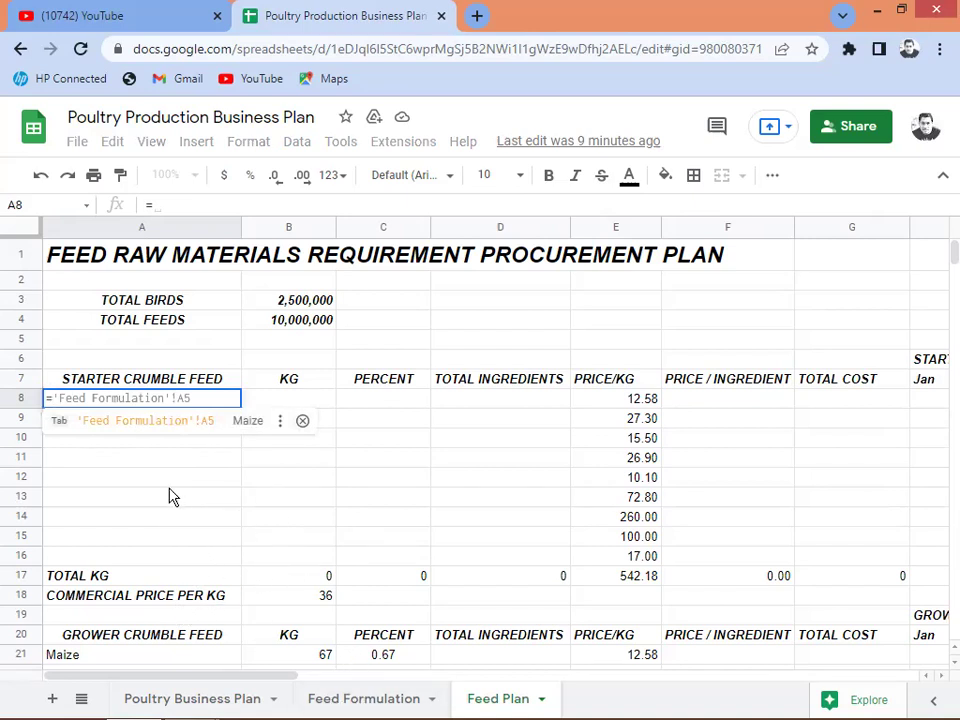
click(354, 698)
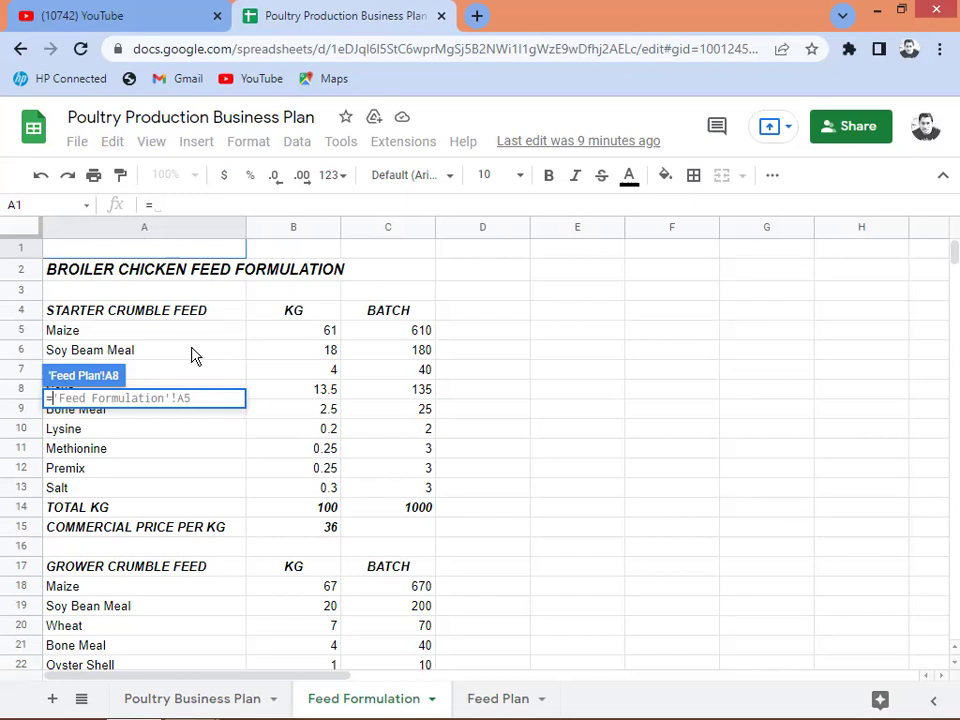
click(113, 337)
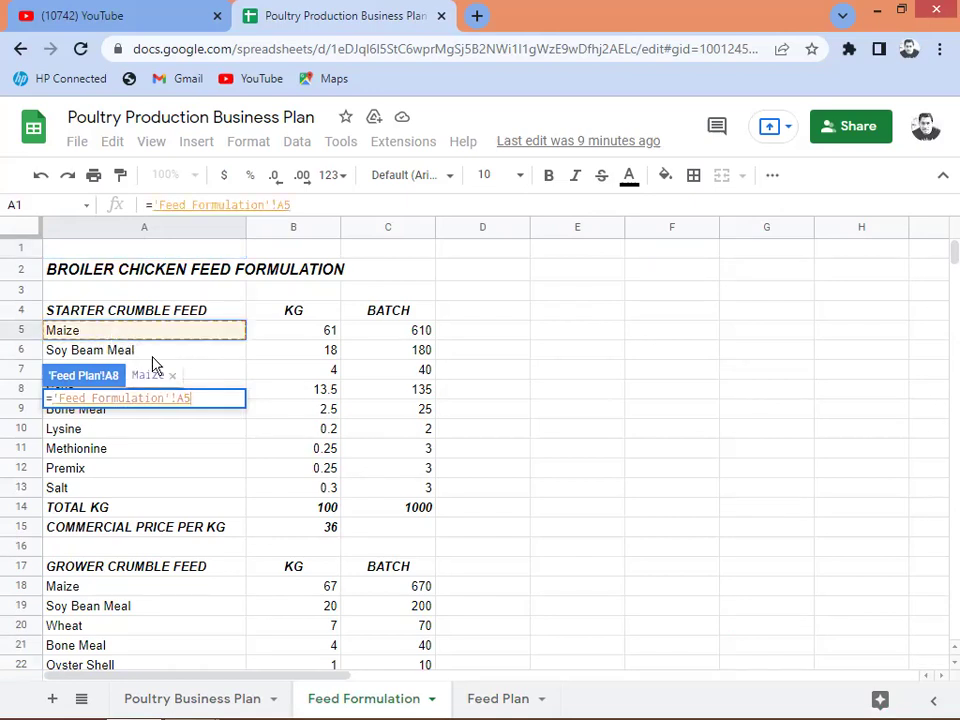
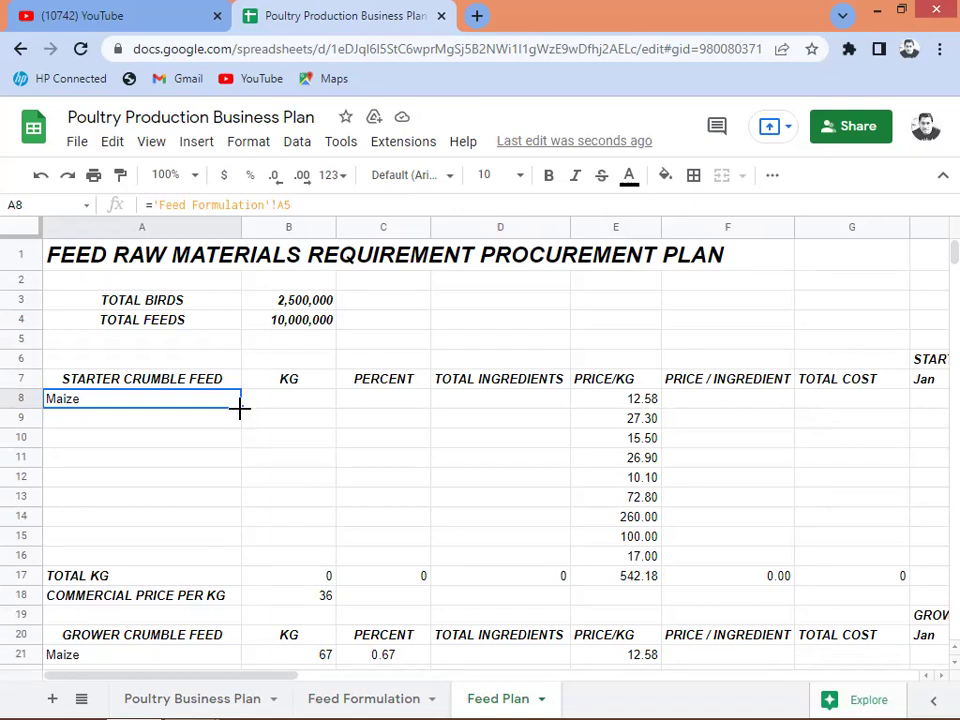
drag(240, 407, 229, 563)
click(146, 482)
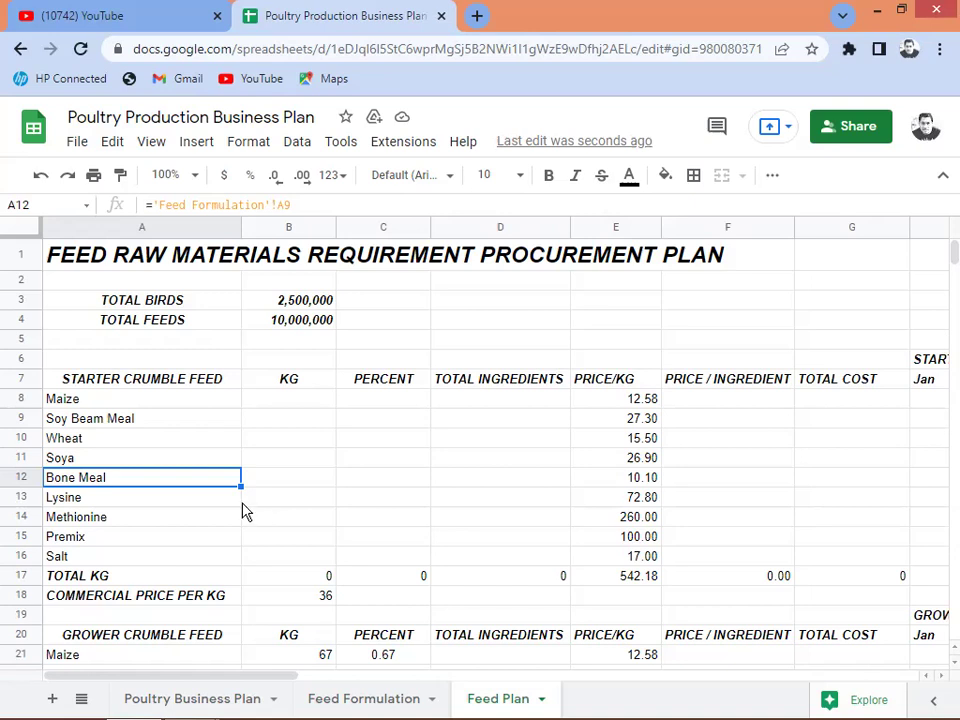
click(137, 403)
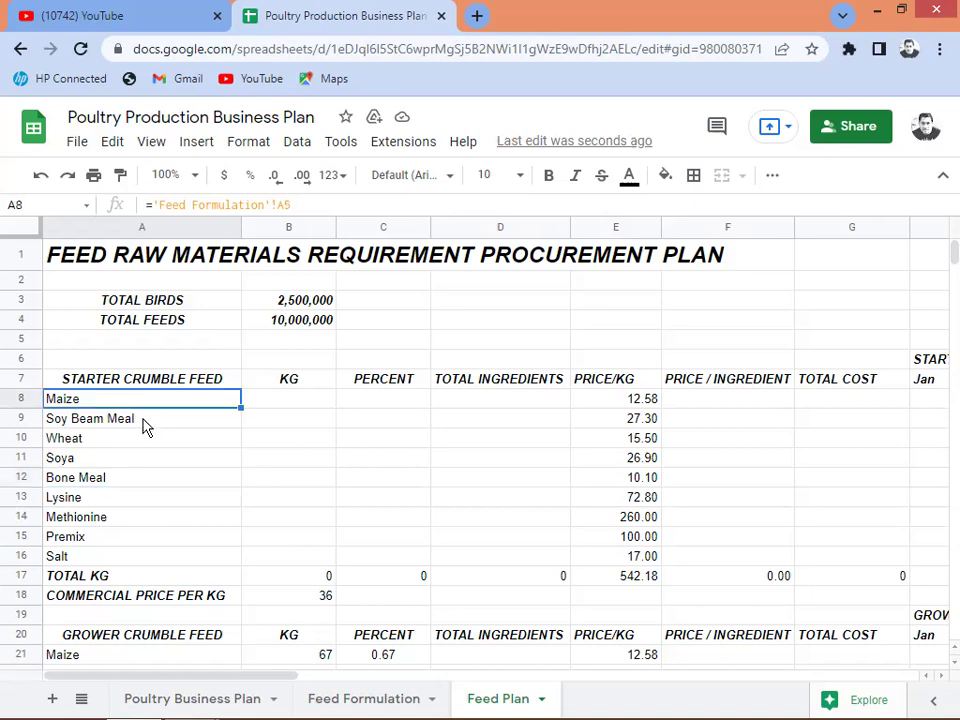
click(142, 422)
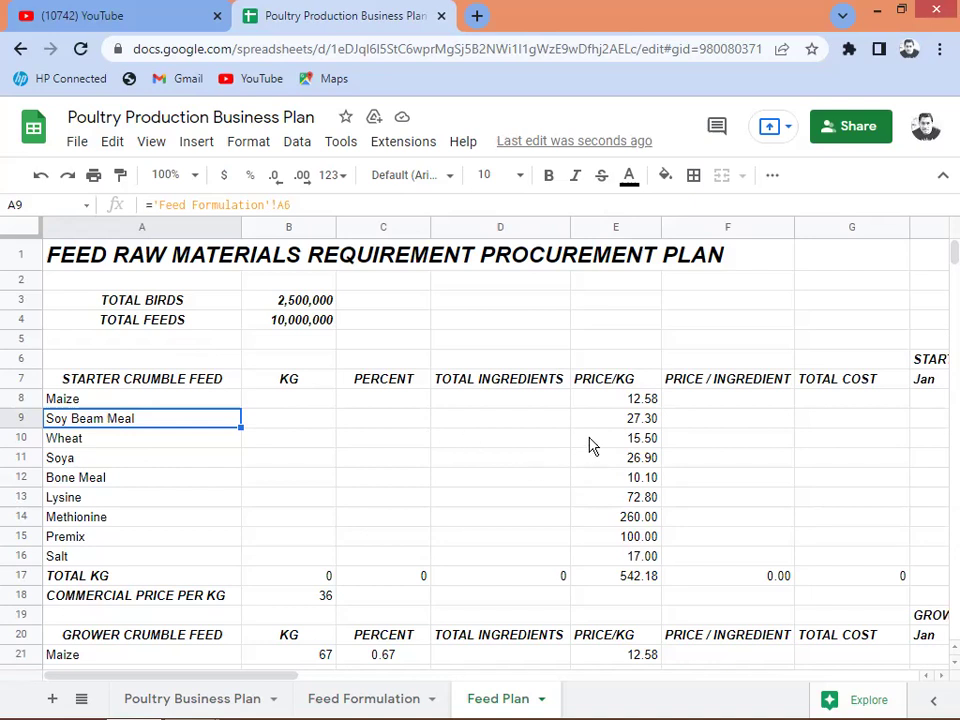
Step: Review the Starter Crumble Feed price per kg entries from Maize to Salt in E8:E16
click(608, 404)
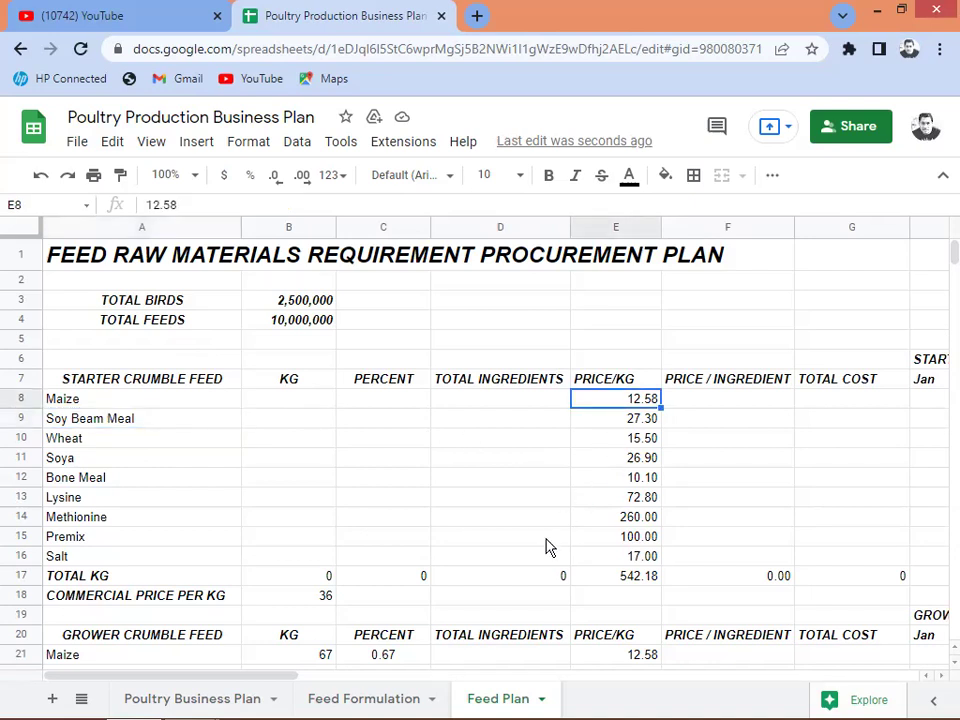
key(Down)
key(Down)
key(Down)
key(Down)
key(Down)
key(Down)
key(Down)
key(Down)
key(Down)
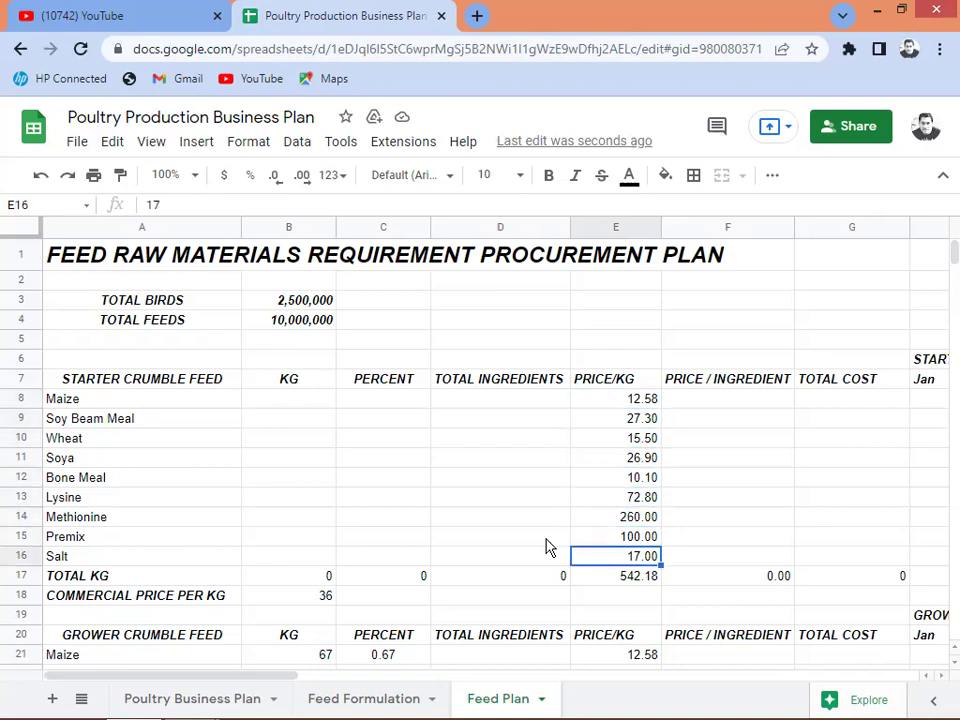
key(Up)
key(Up)
key(Up)
key(Up)
key(Up)
key(Up)
key(Up)
key(Up)
key(Up)
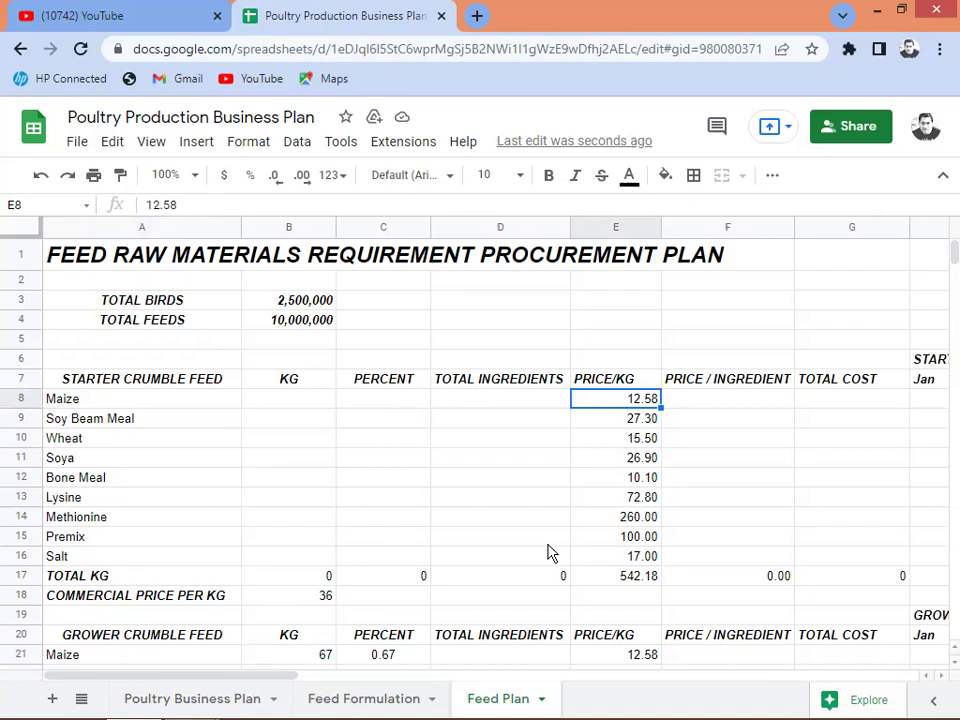
click(617, 443)
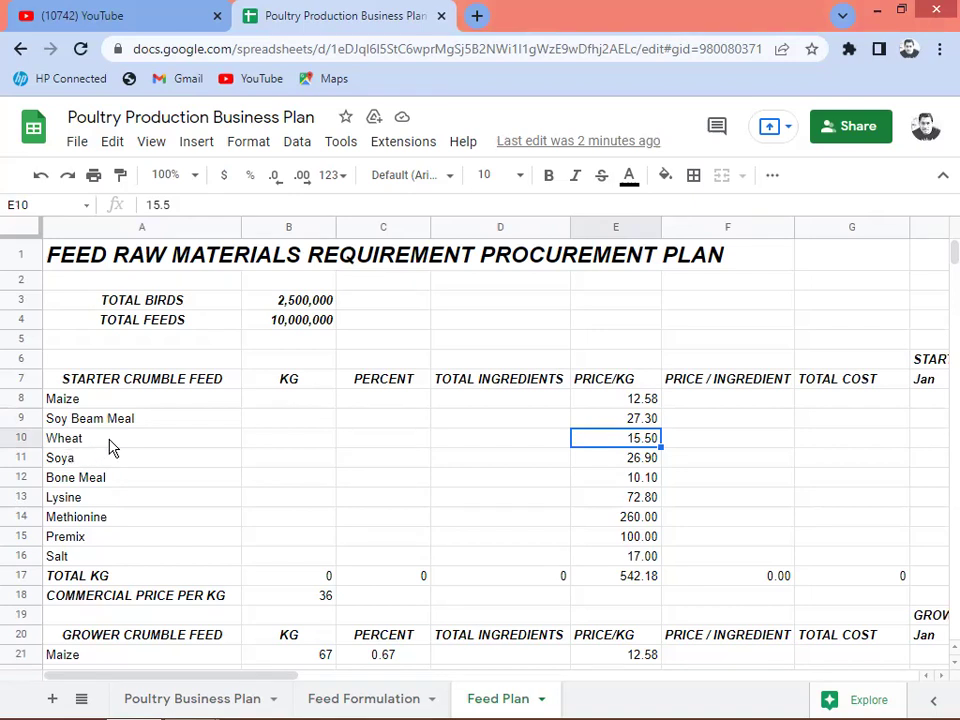
Step: Link the Starter Crumble Feed KG cell B8 to 'Feed Formulation'!B5 and fill the formula down to B16
click(268, 400)
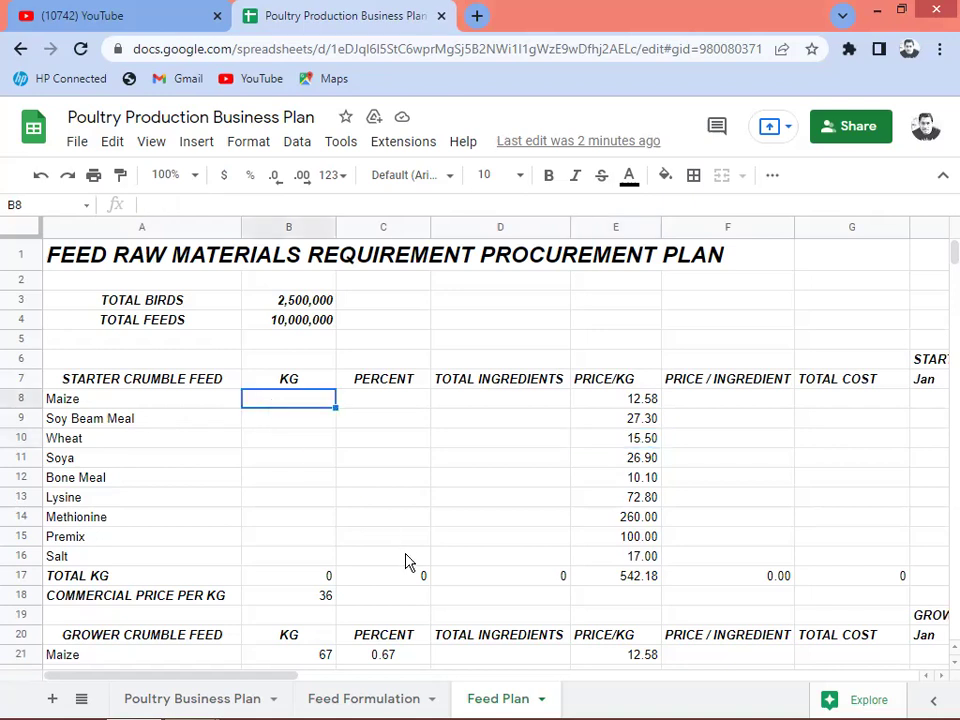
text(=)
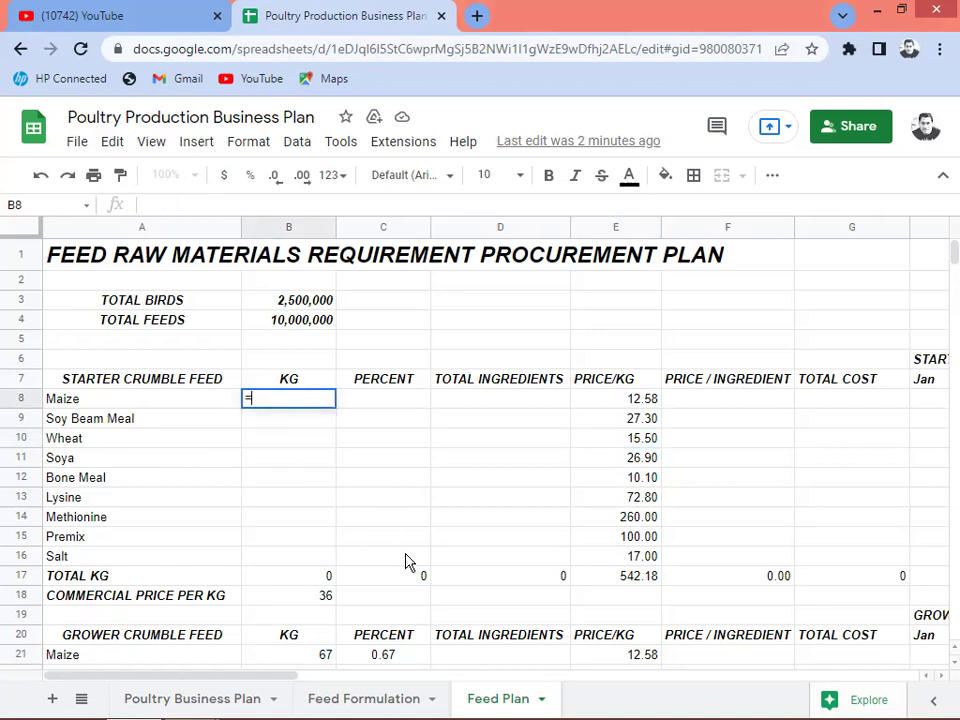
click(375, 706)
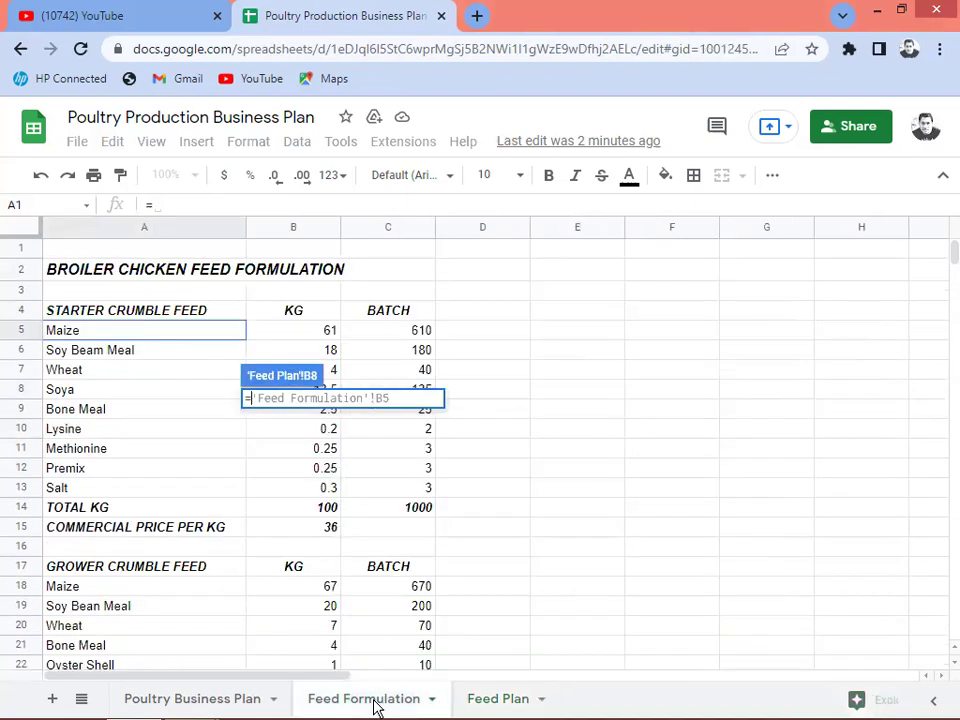
click(295, 338)
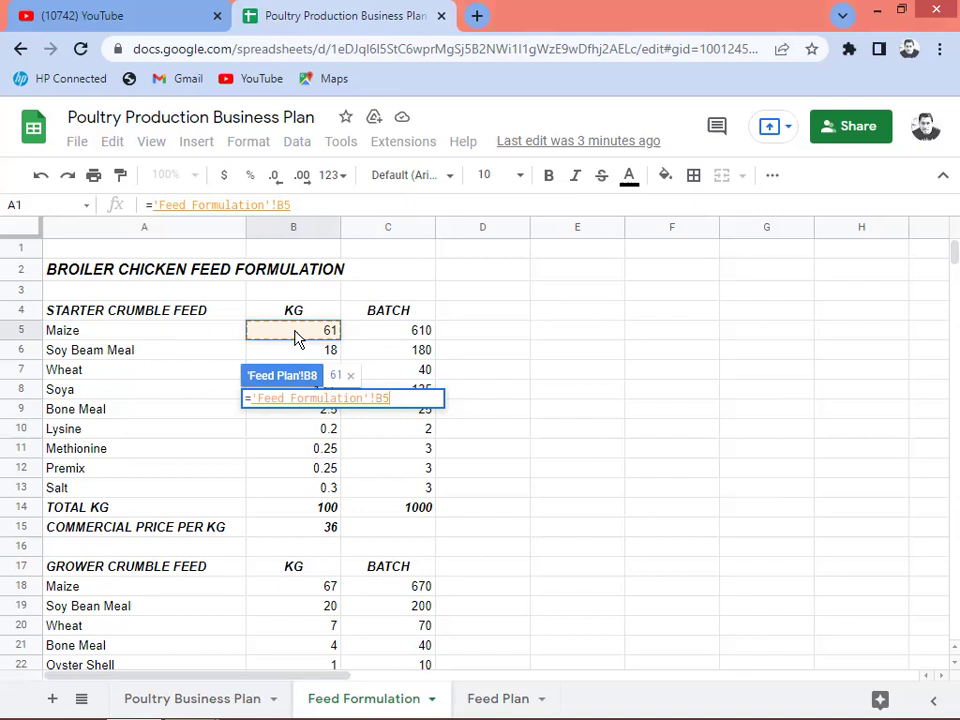
key(Return)
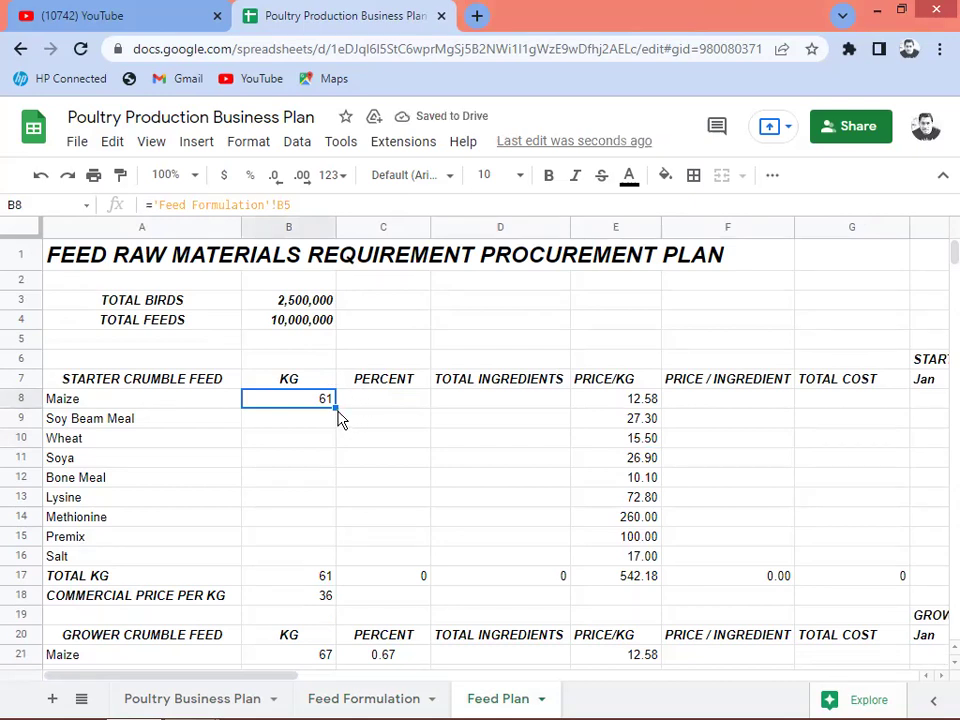
drag(334, 407, 330, 562)
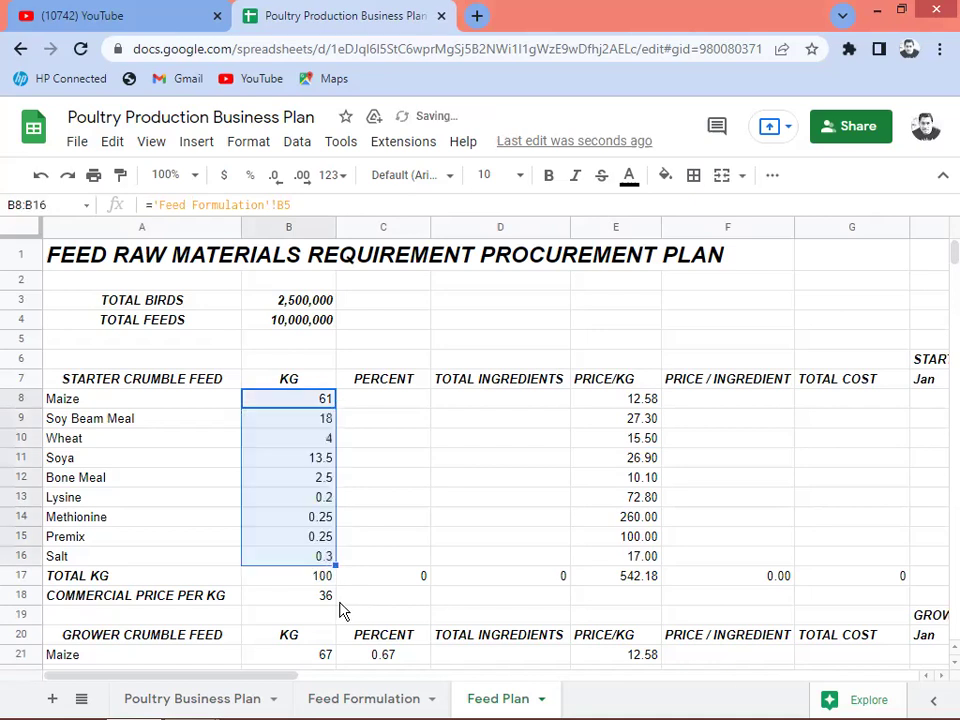
Step: Check the Total KG sum in B17 and the linked KG quantities above it in the Starter Crumble Feed table
click(298, 586)
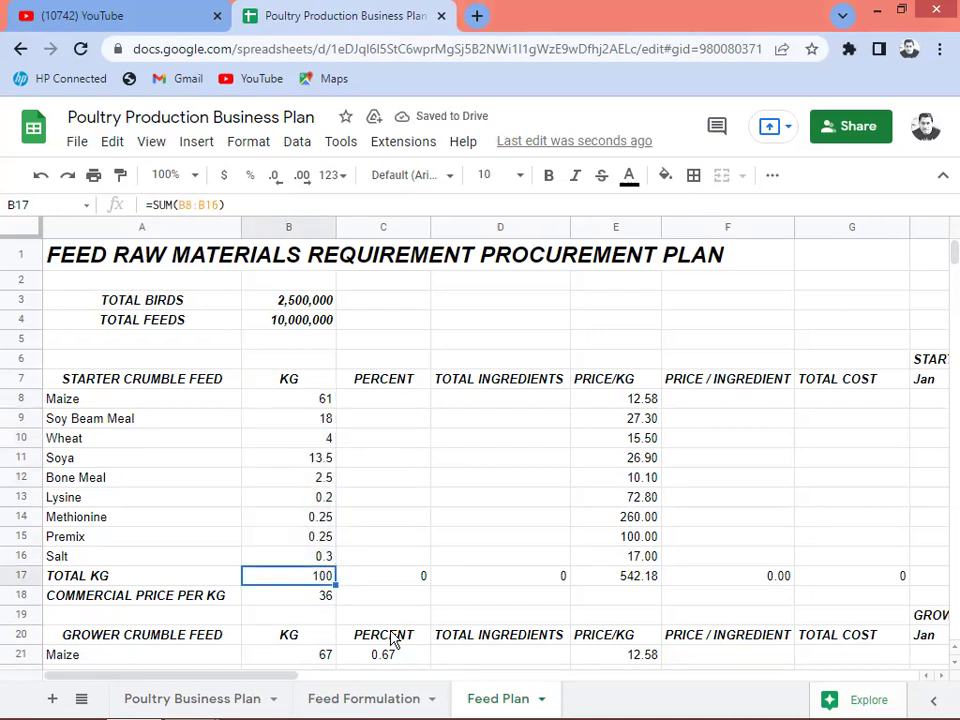
key(Up)
key(Up)
key(Up)
key(Up)
key(Up)
key(Up)
key(Up)
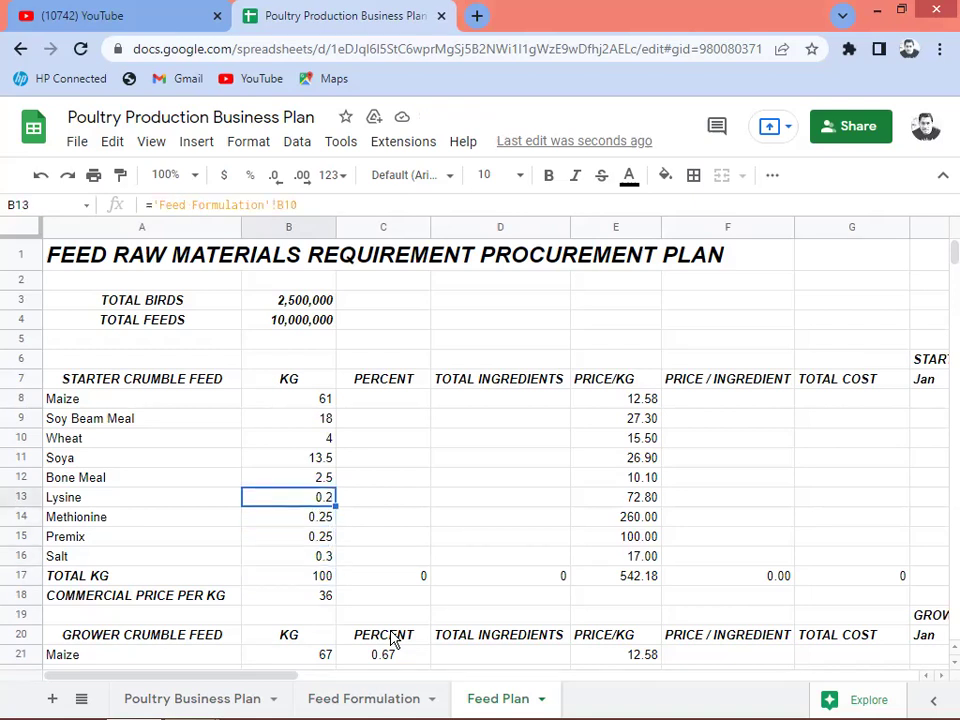
key(Up)
key(Up)
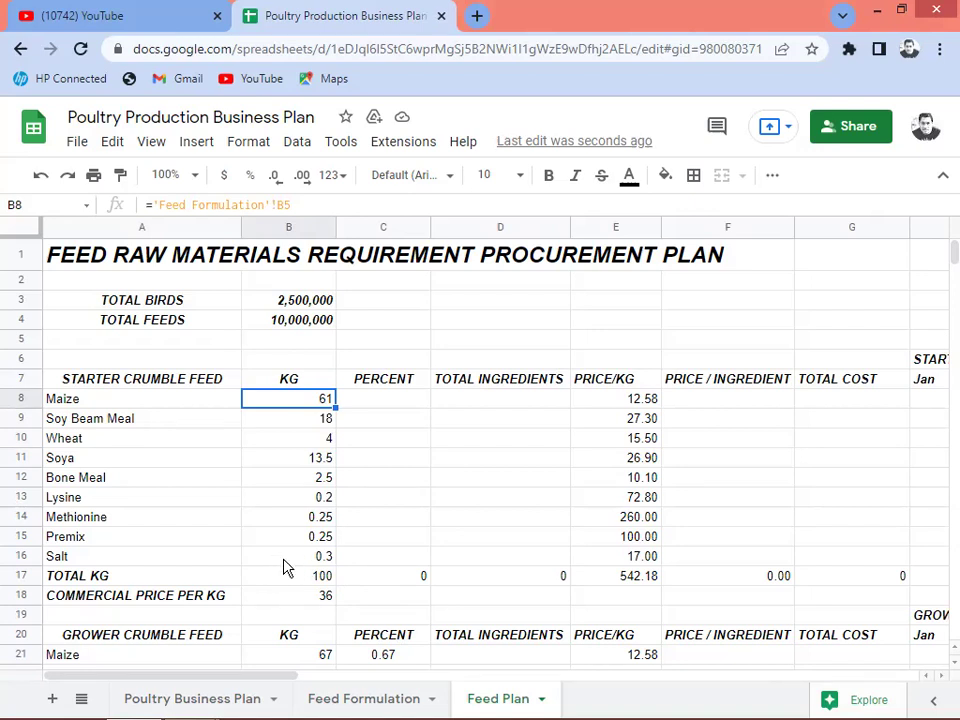
key(Down)
key(Down)
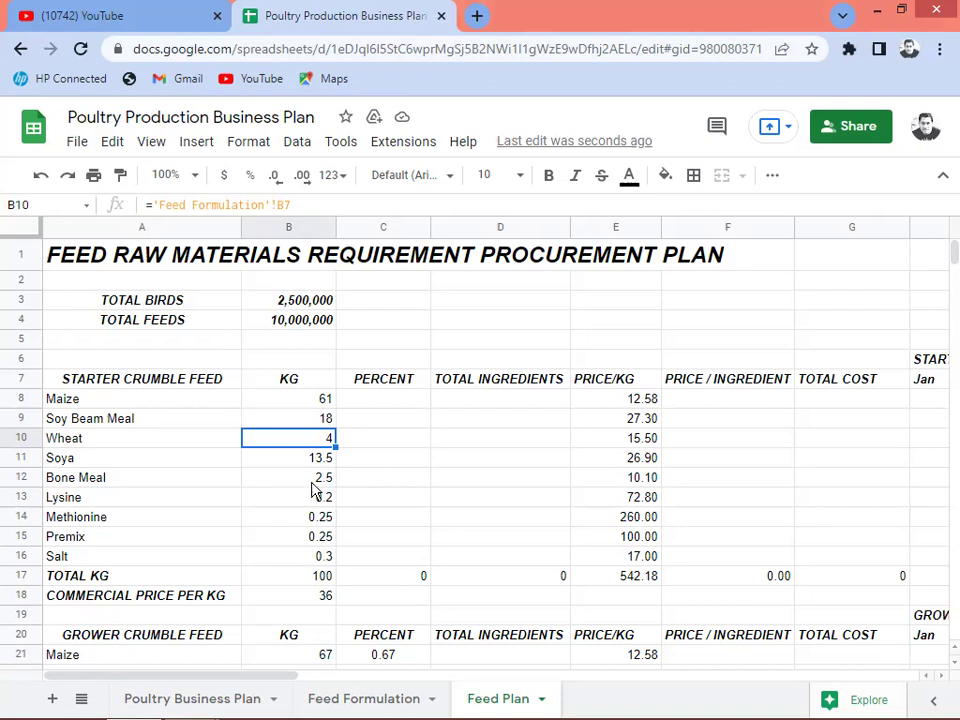
drag(303, 399, 305, 427)
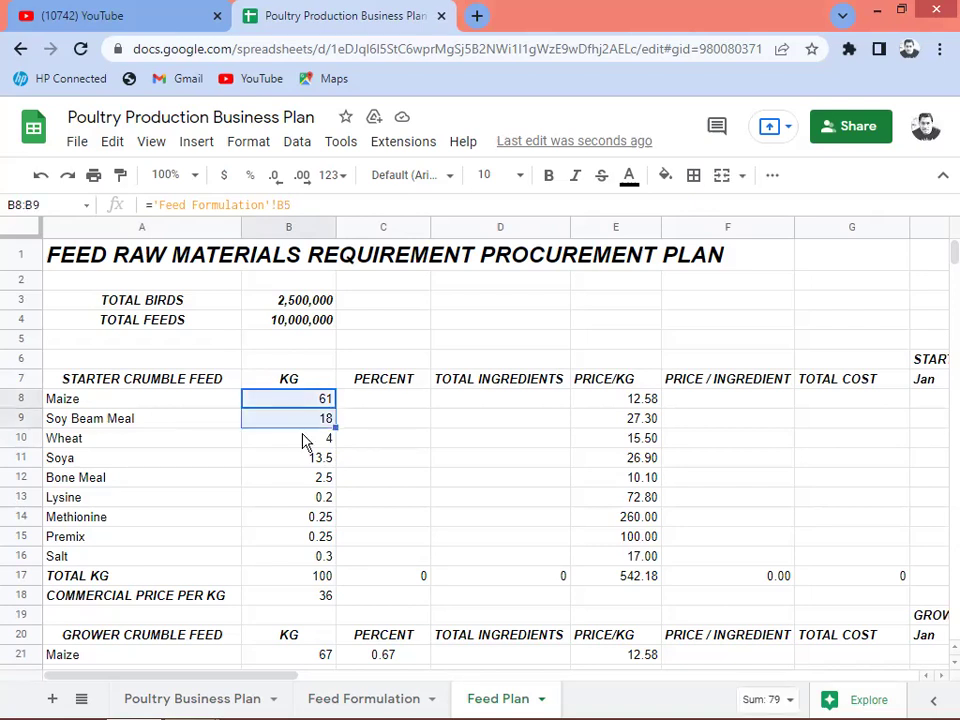
click(304, 439)
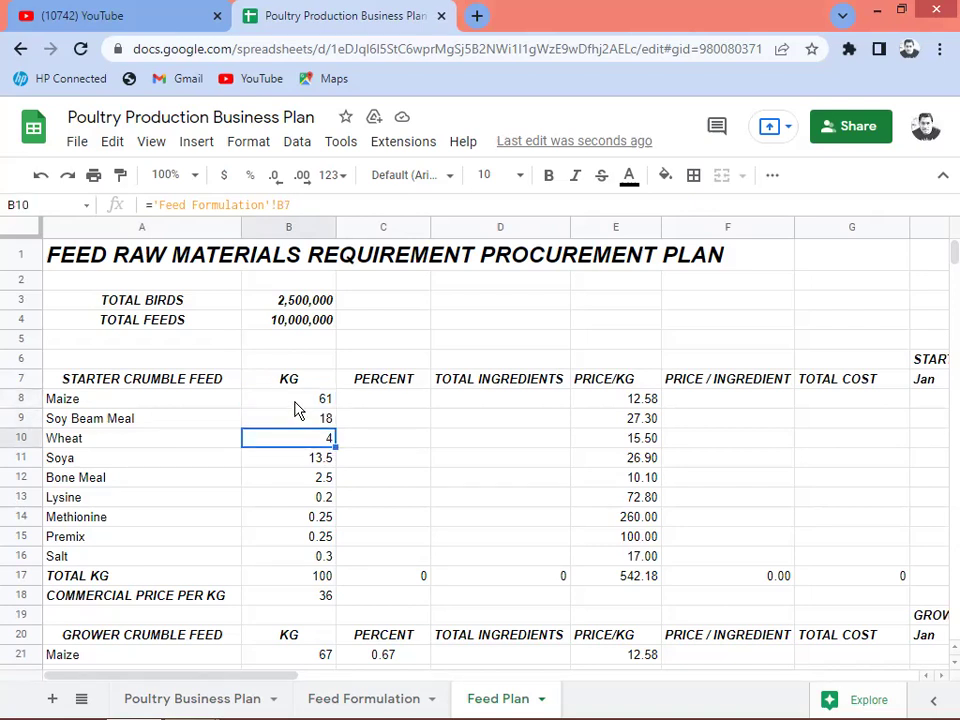
Step: Calculate the Starter Crumble Feed percentages with =B8/$B$17 in C8 and fill the formula down to C16
click(380, 403)
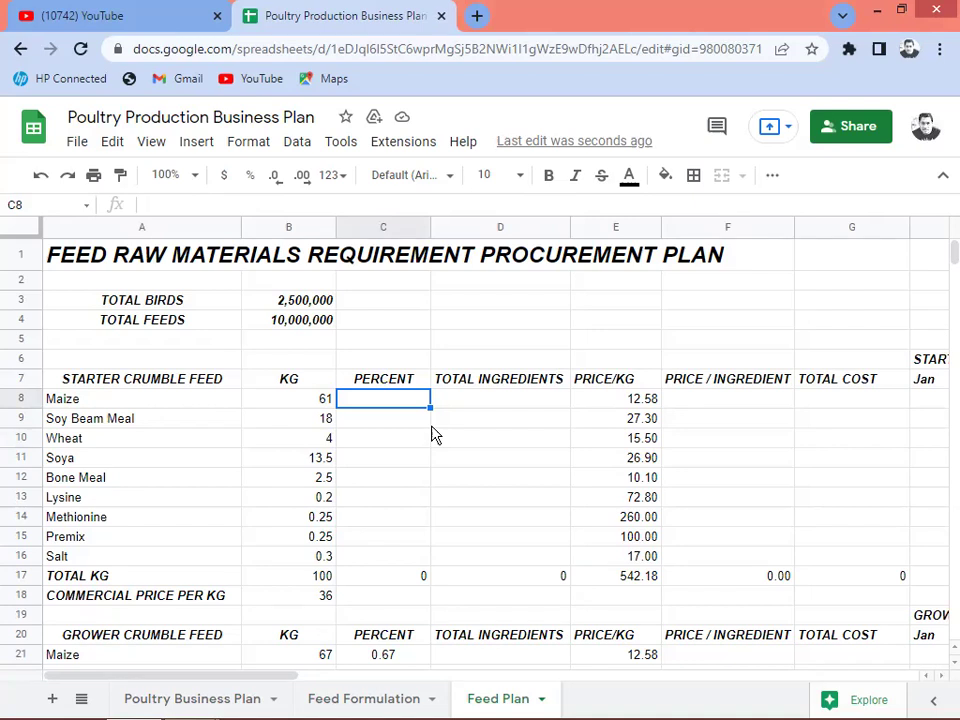
text(=)
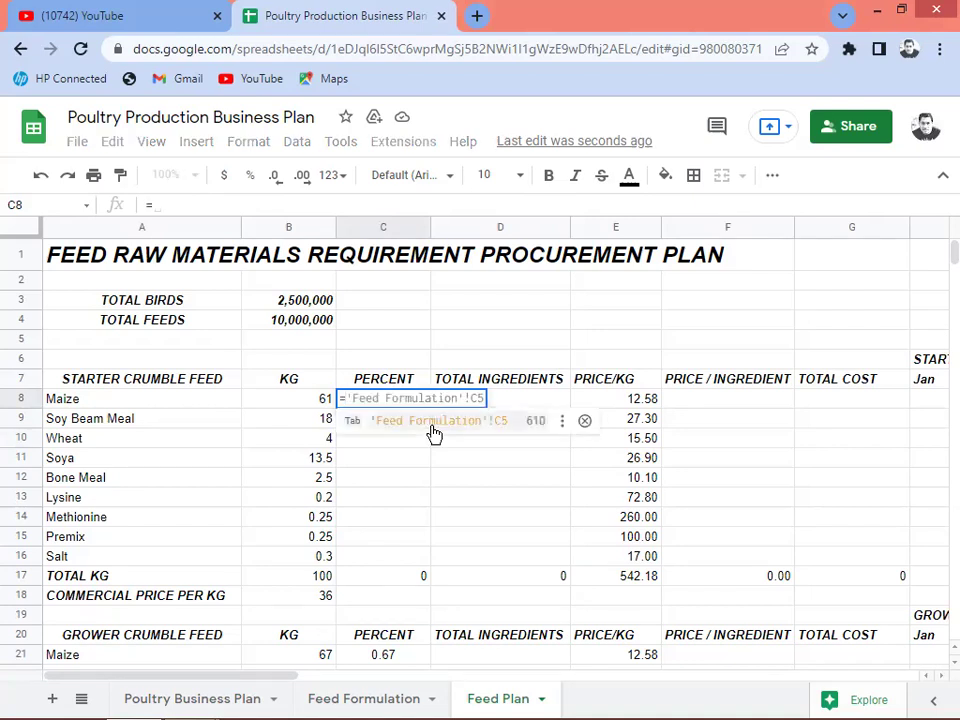
key(Left)
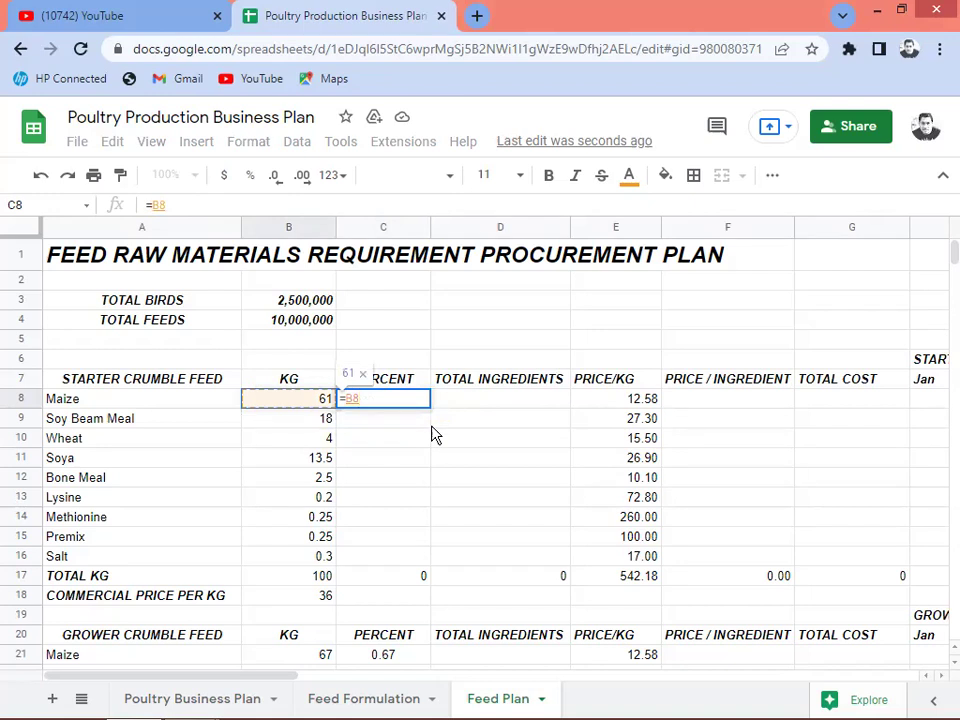
text(/)
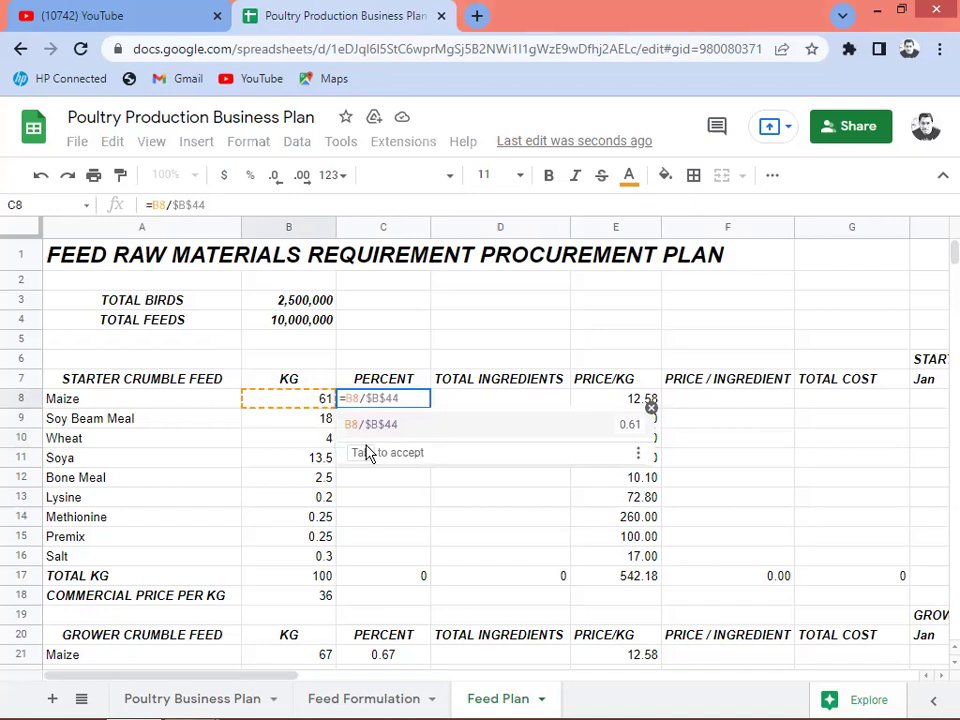
click(318, 578)
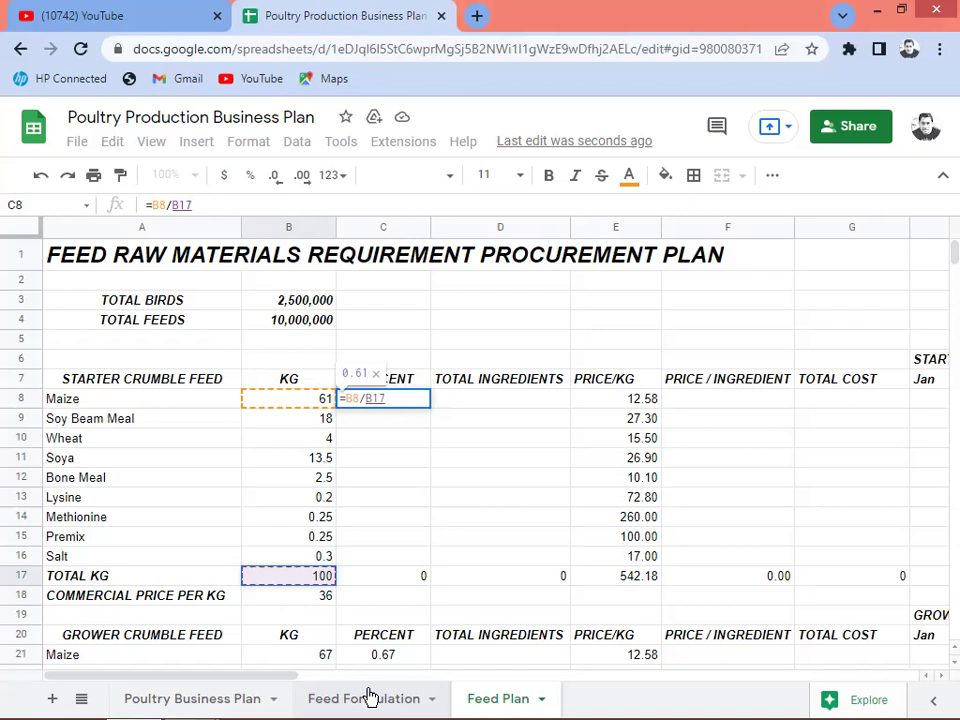
key(F4)
key(Return)
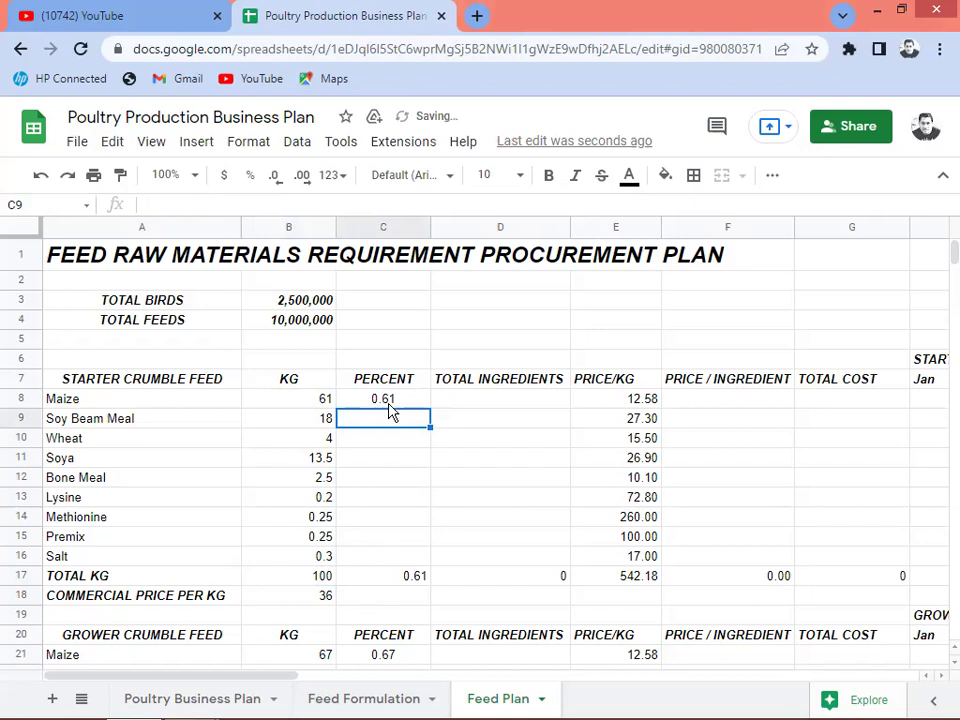
click(392, 403)
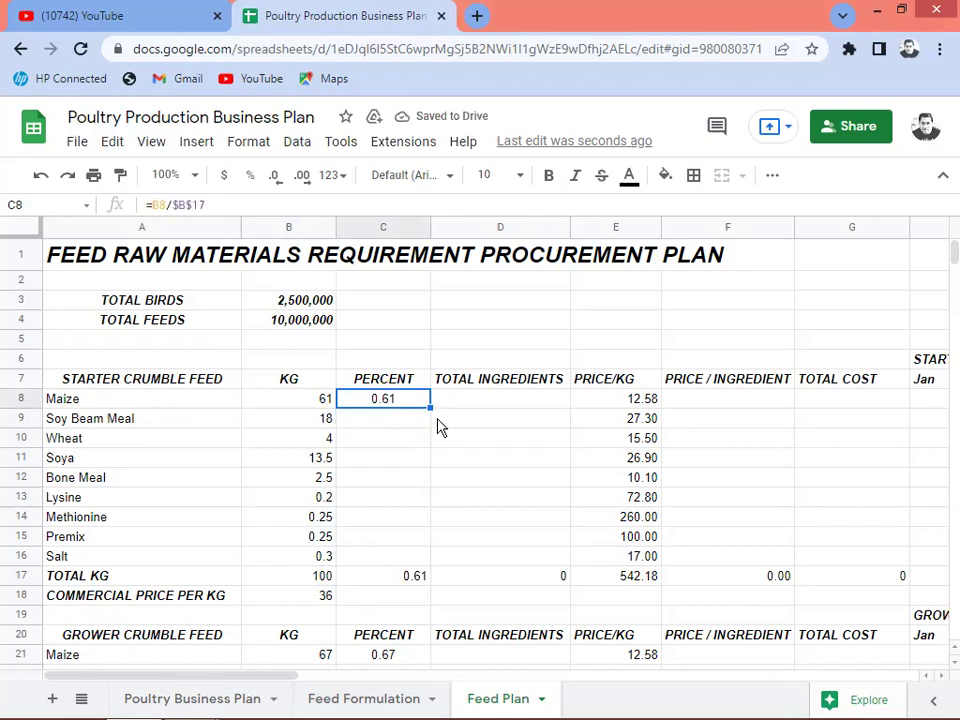
drag(431, 408, 435, 560)
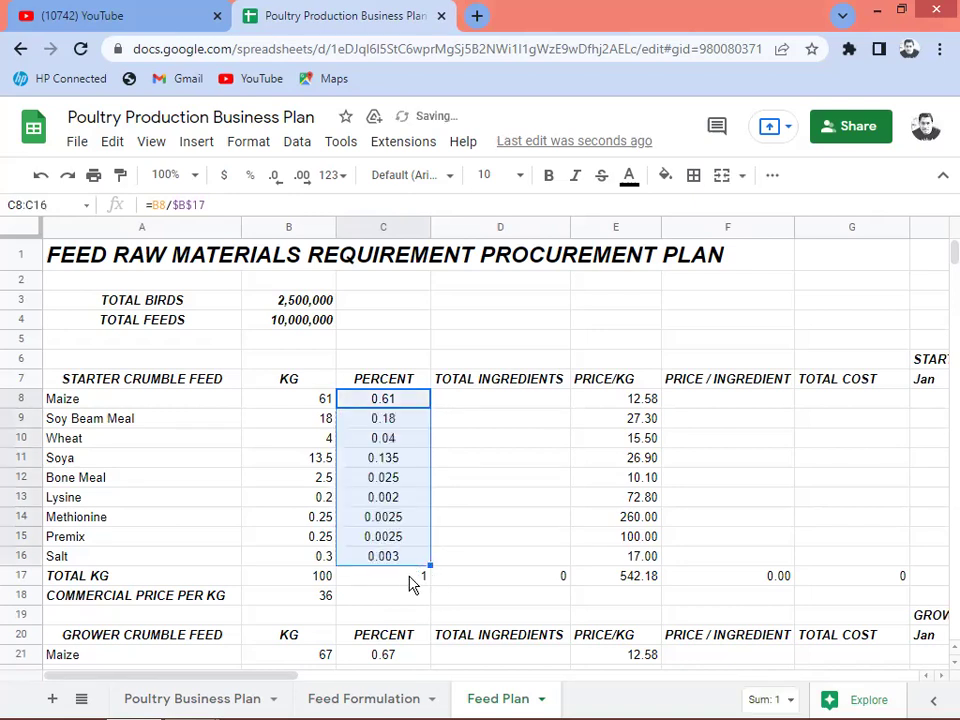
Step: Check the percent total in C17 and the copied percentage formulas from C8 down to C11
click(404, 577)
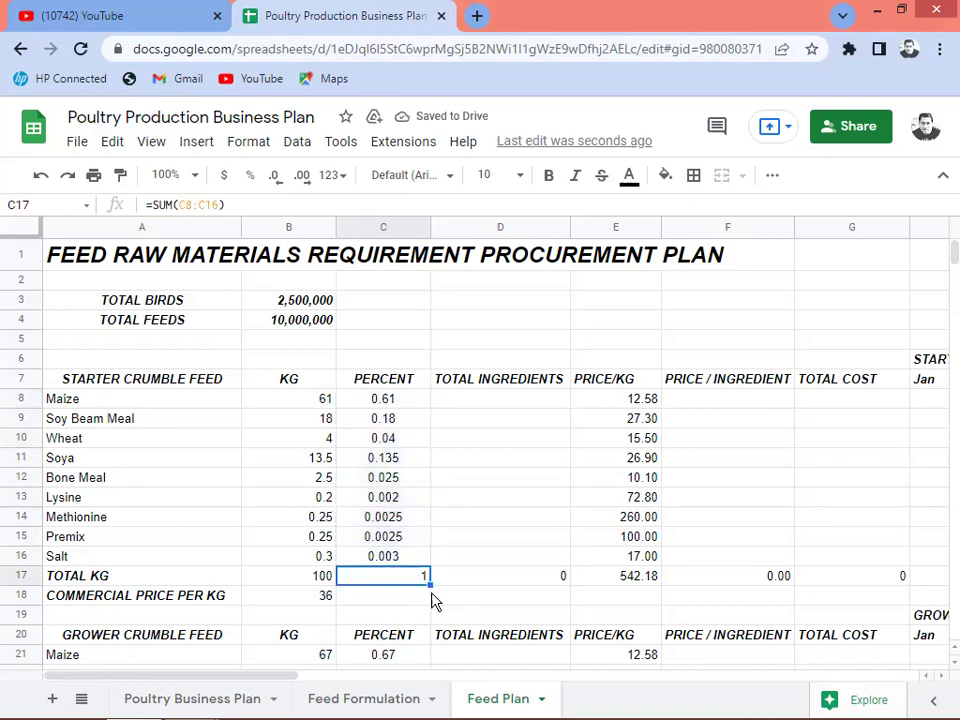
click(392, 399)
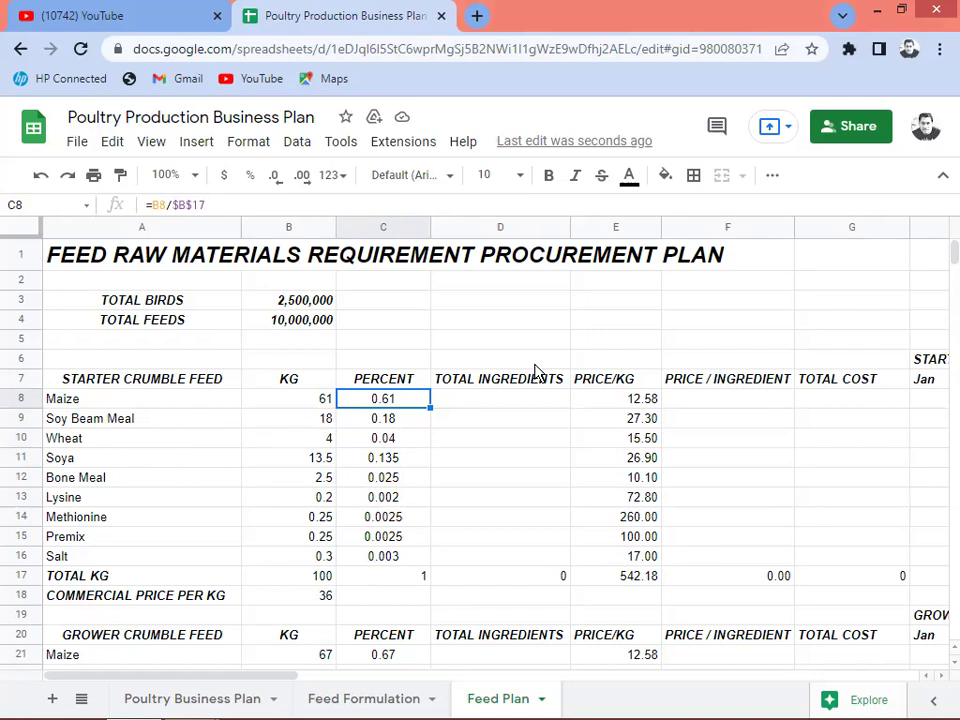
key(Down)
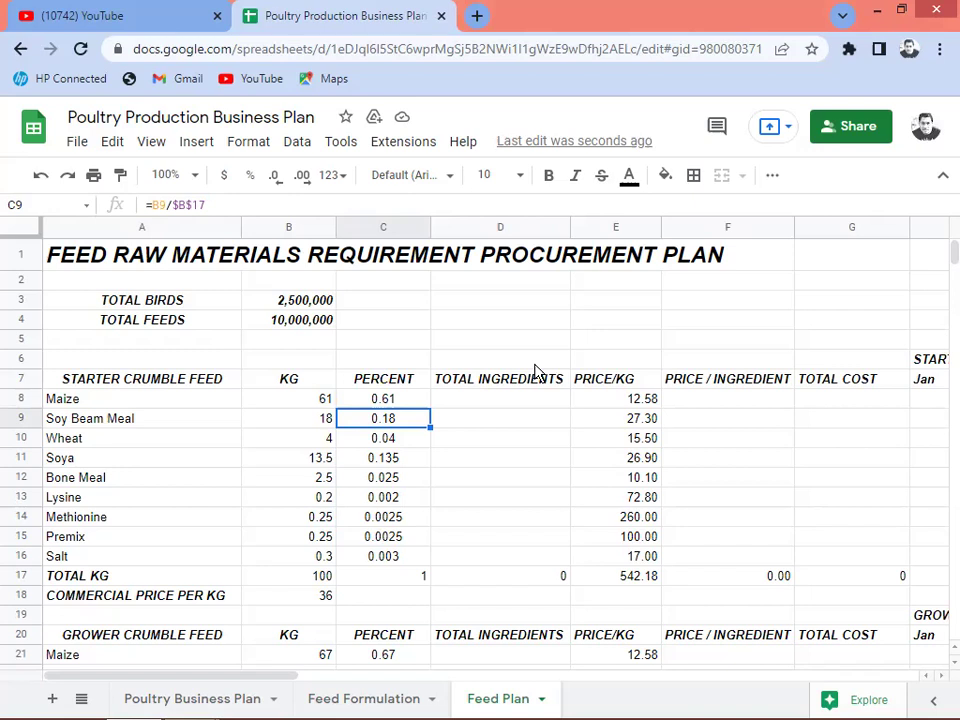
key(Down)
key(Down)
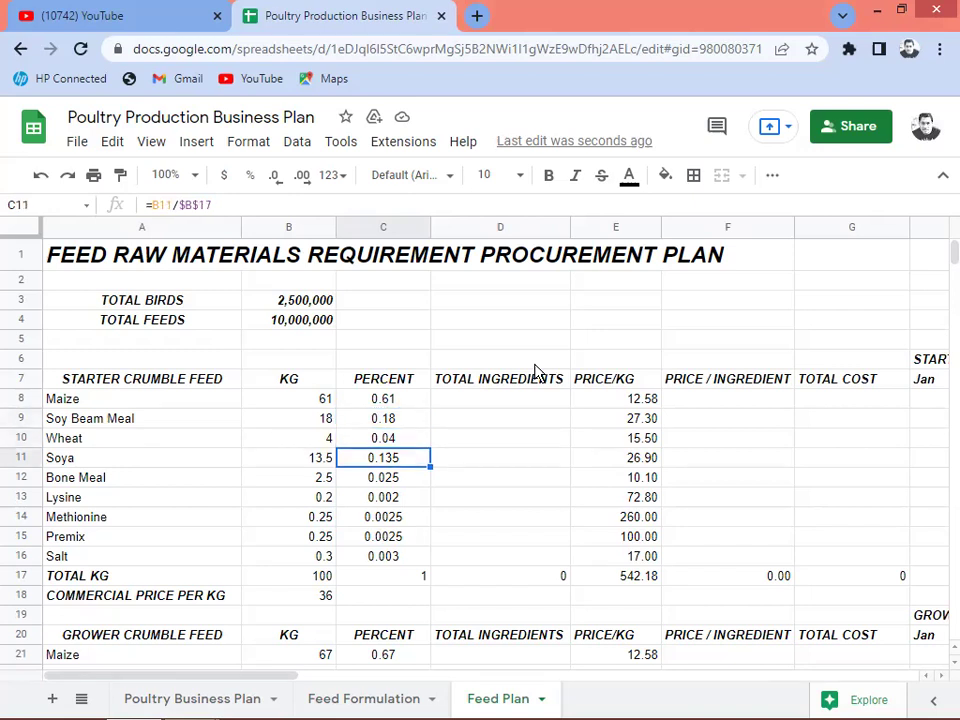
Step: Check the copied percentage formulas from C12 to C14 and back up to C8 in the Starter Crumble Feed table
key(Down)
key(Down)
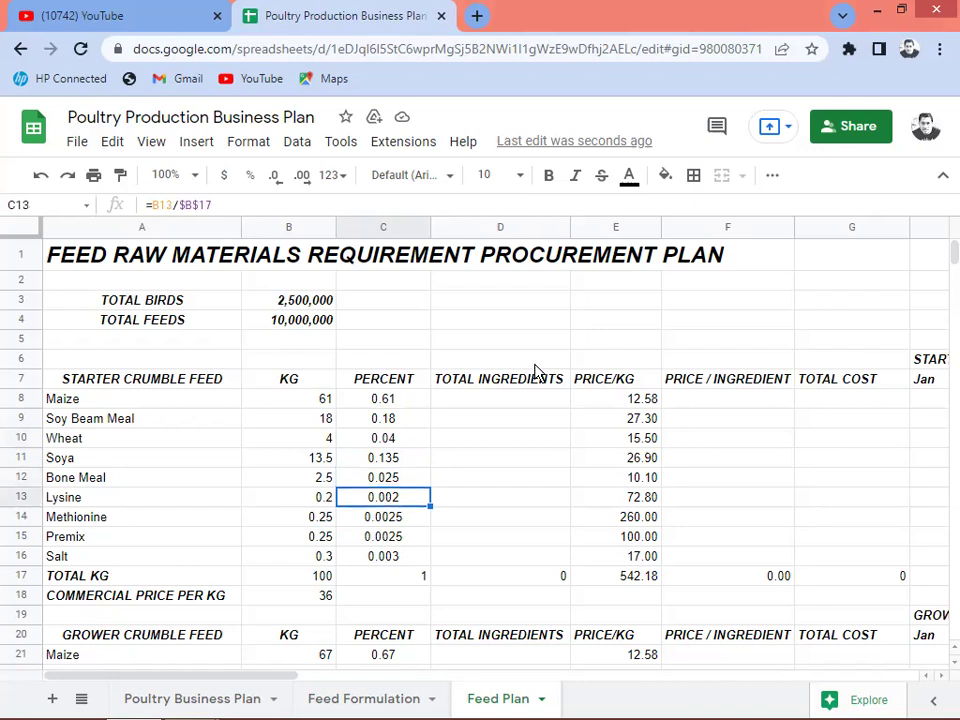
key(Down)
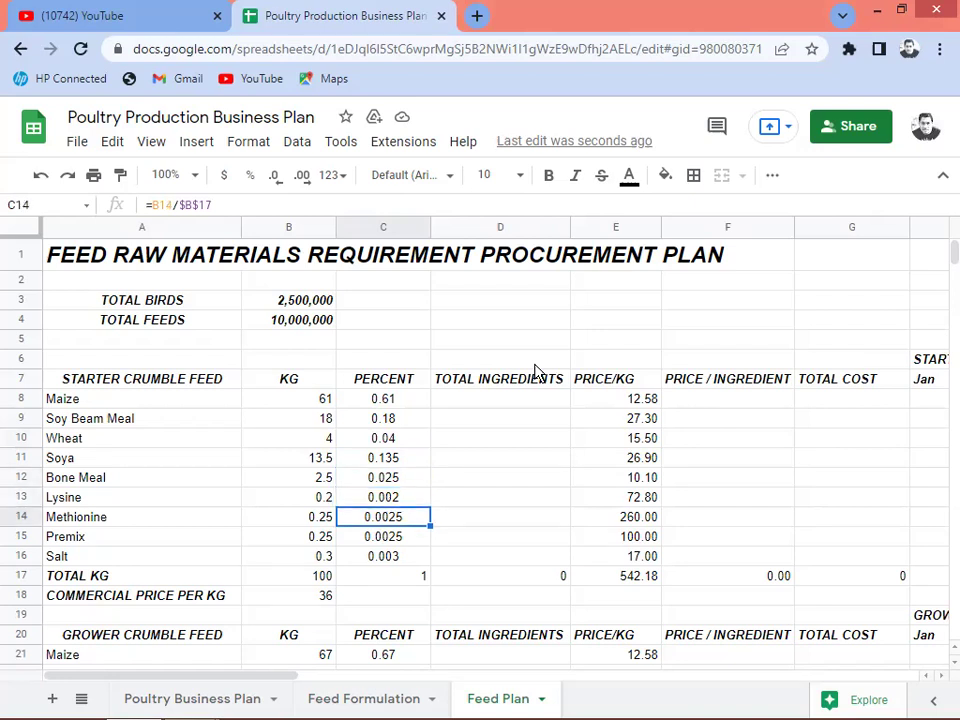
key(Up)
key(Up)
key(Up)
key(Up)
key(Up)
key(Up)
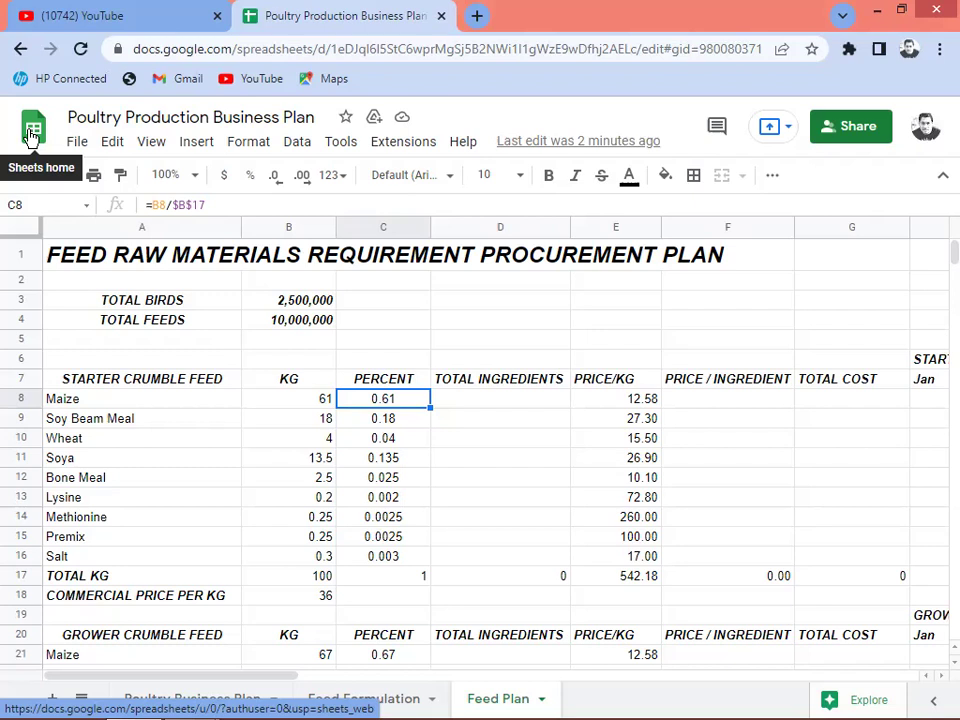
click(131, 544)
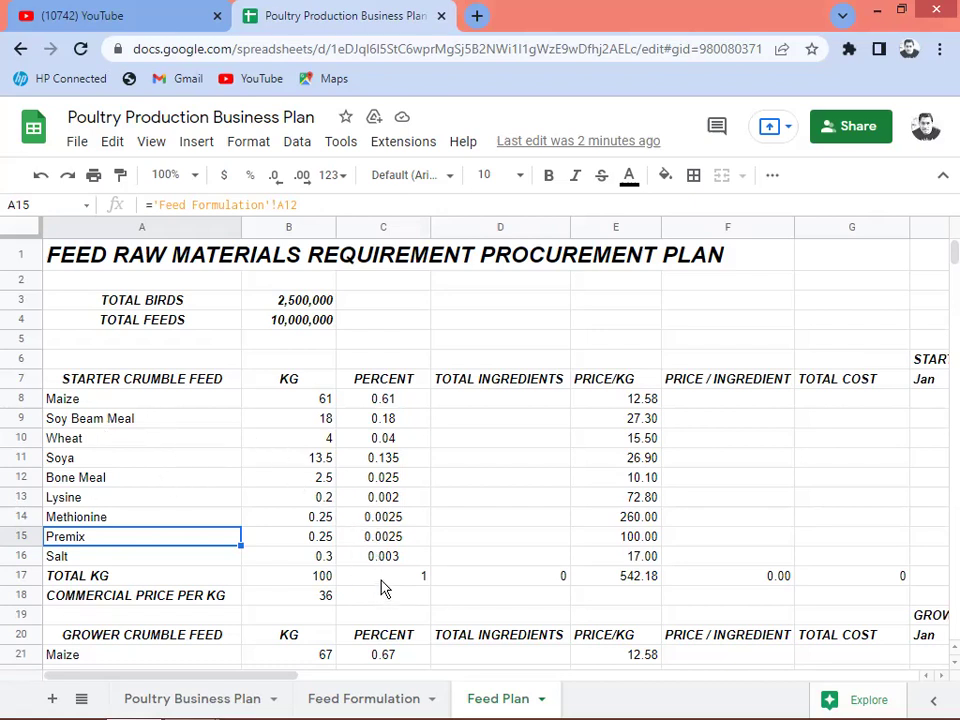
Step: Start a formula in the Maize total ingredients cell D8 and examine the Total Feed Requirement in Kg row on the Poultry Business Plan sheet
click(479, 404)
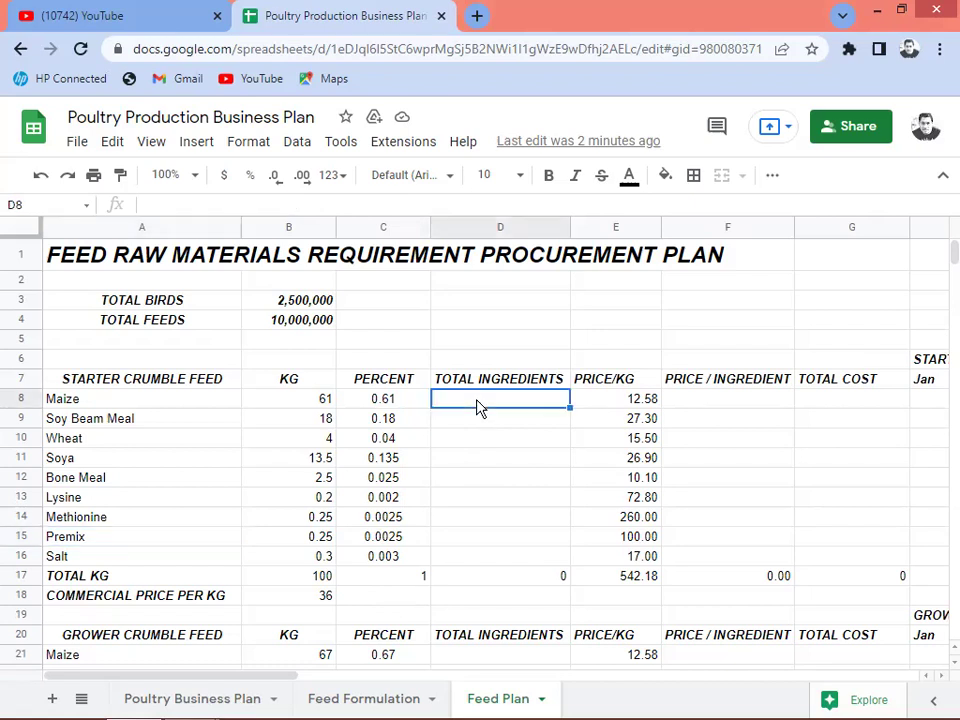
text(=)
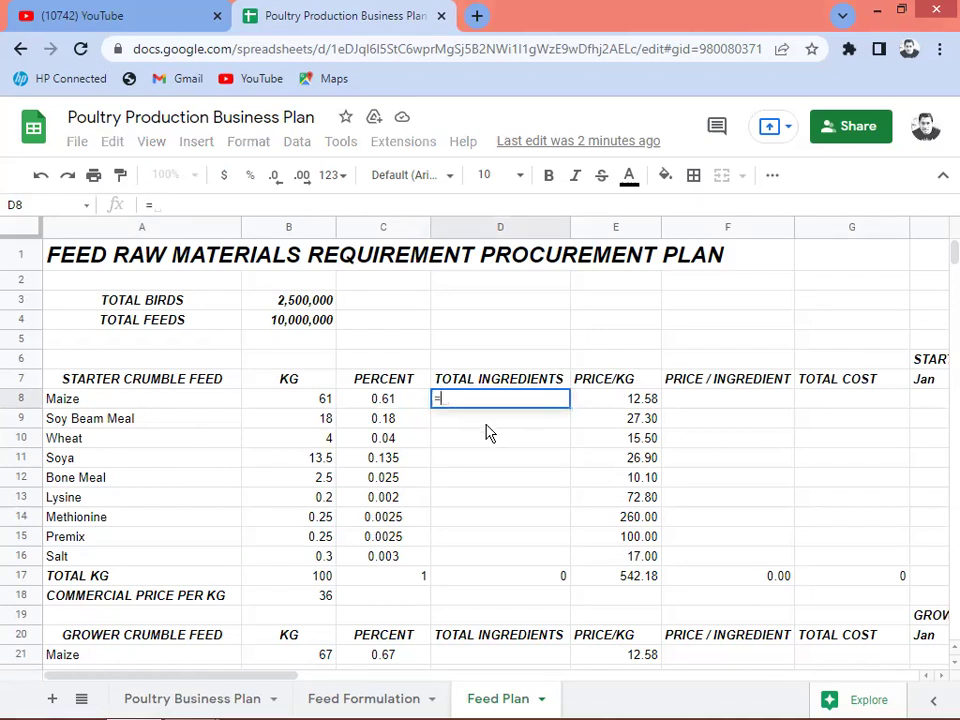
click(185, 705)
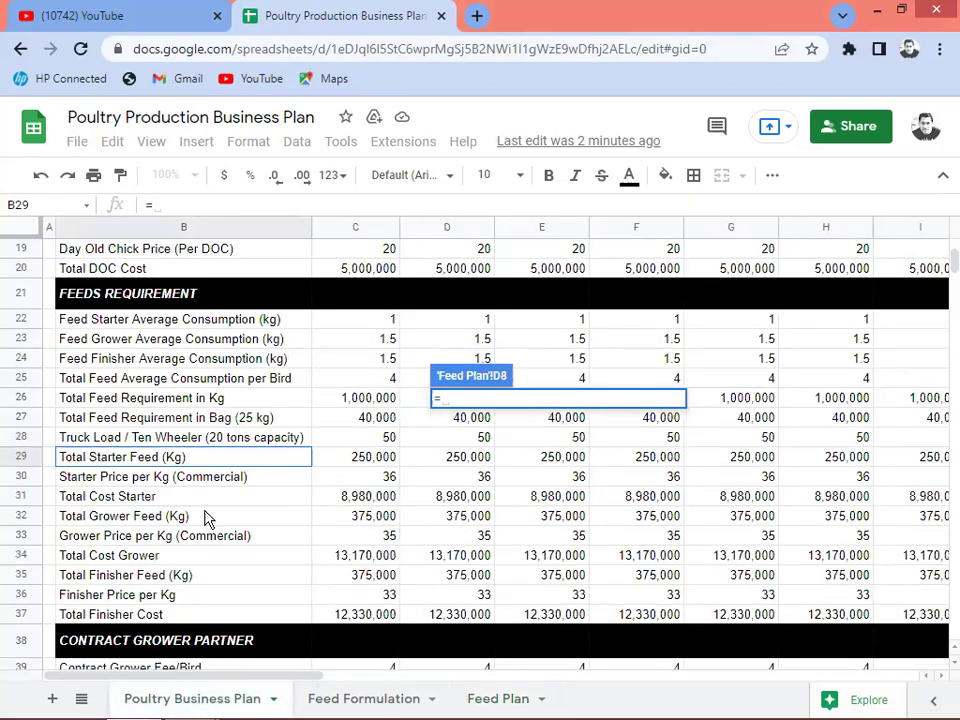
click(213, 400)
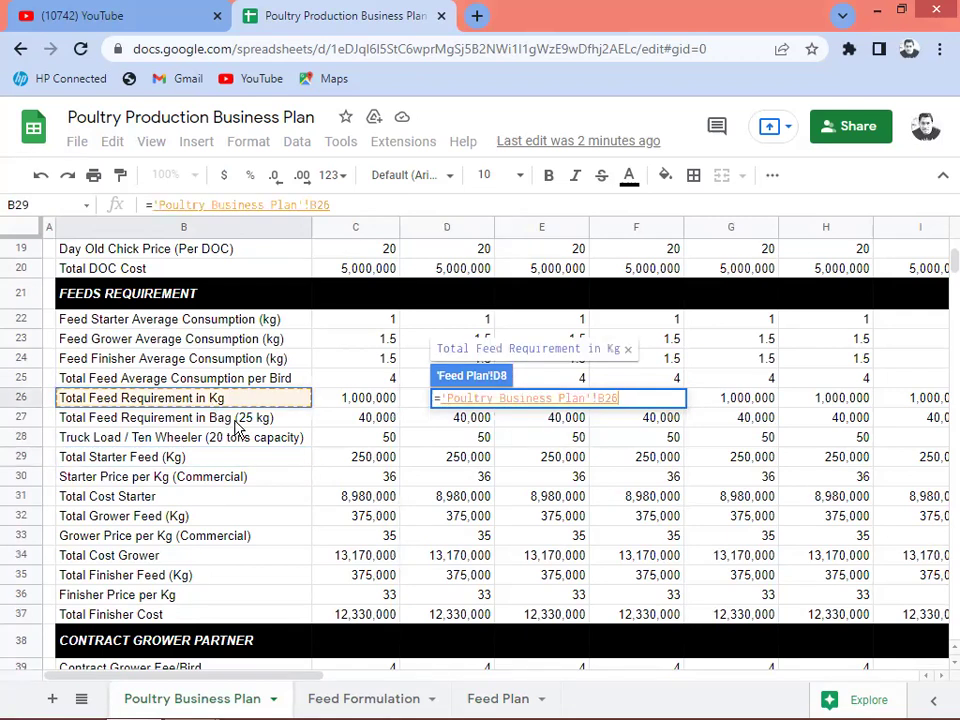
click(240, 424)
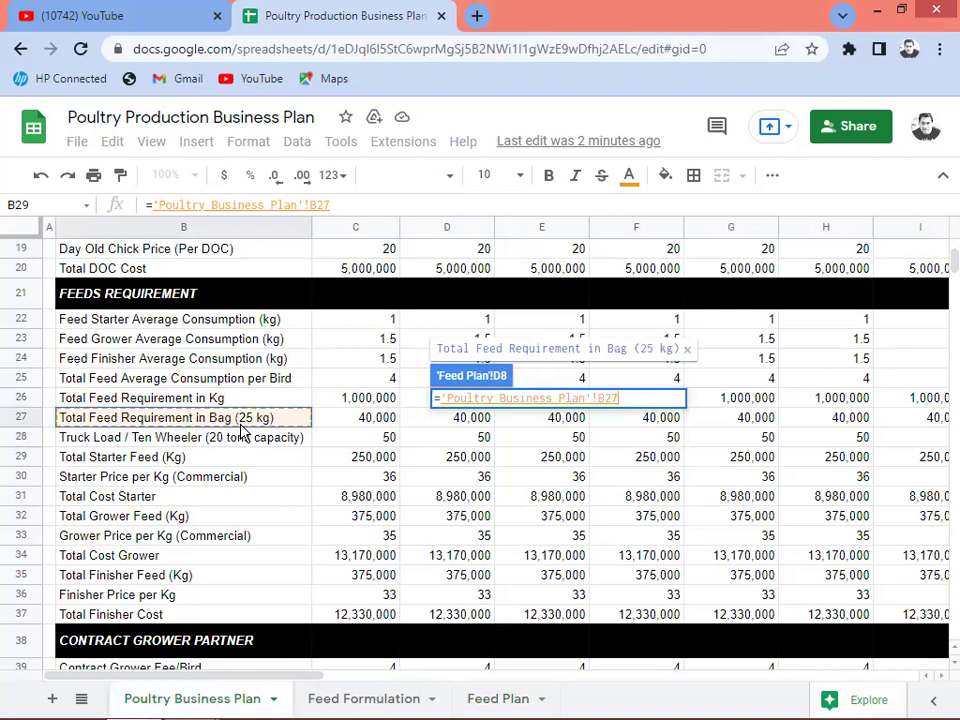
key(Down)
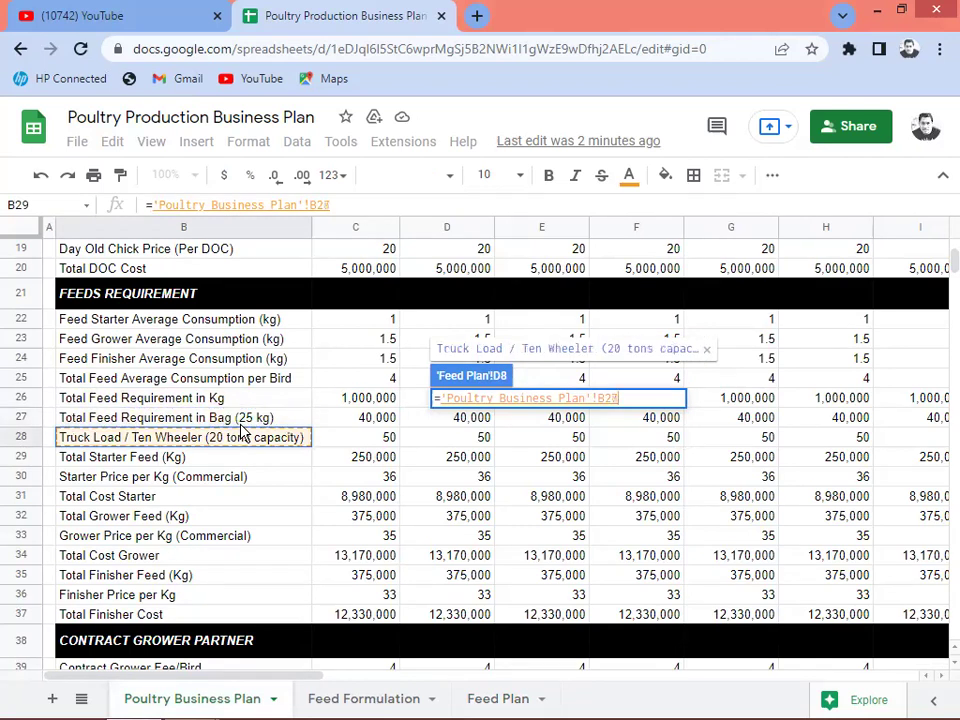
key(Up)
key(Up)
key(Up)
key(Up)
key(Up)
key(Down)
key(Down)
key(Down)
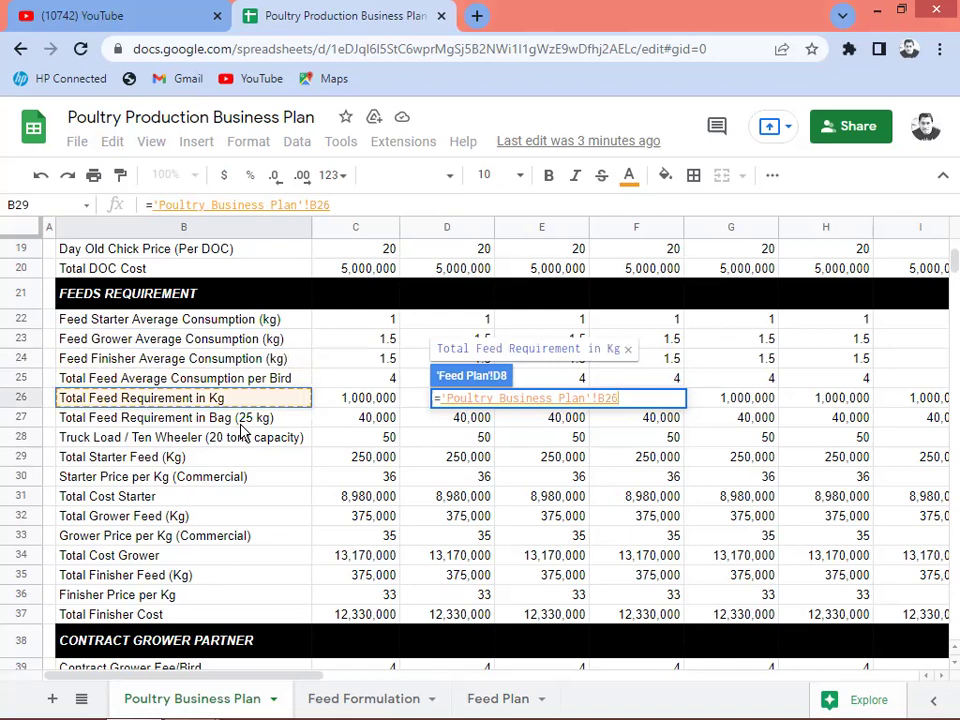
key(Right)
key(Right)
key(Right)
key(Right)
key(Right)
key(Right)
key(Right)
key(Right)
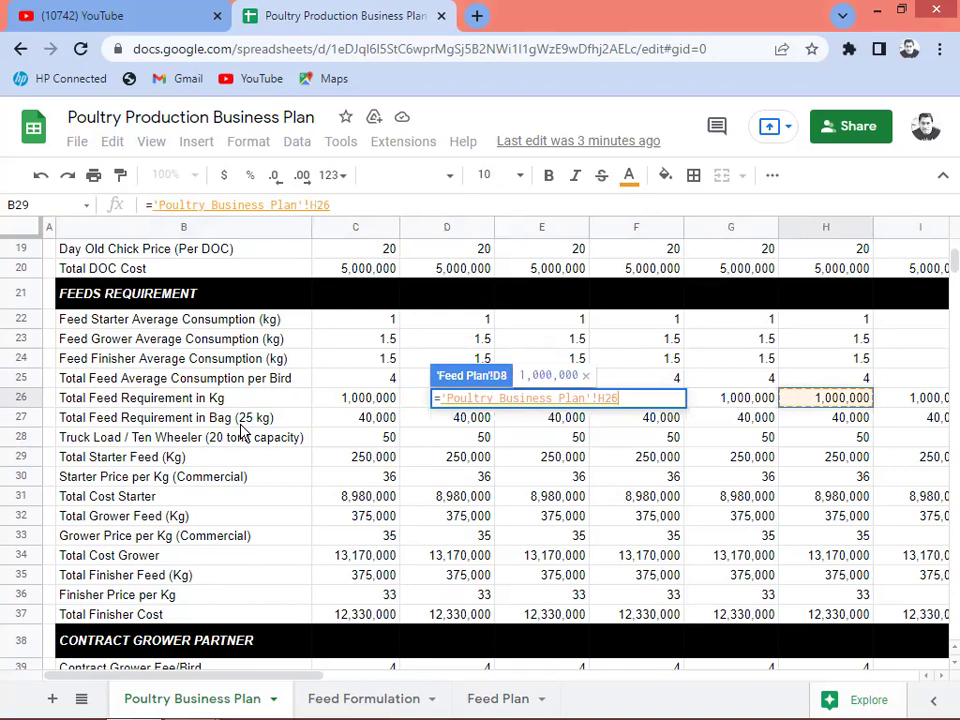
key(Right)
key(Right)
key(Right)
key(Right)
key(Left)
key(Left)
key(Left)
key(Left)
key(Left)
key(Left)
key(Left)
key(Left)
key(Left)
key(Left)
key(Left)
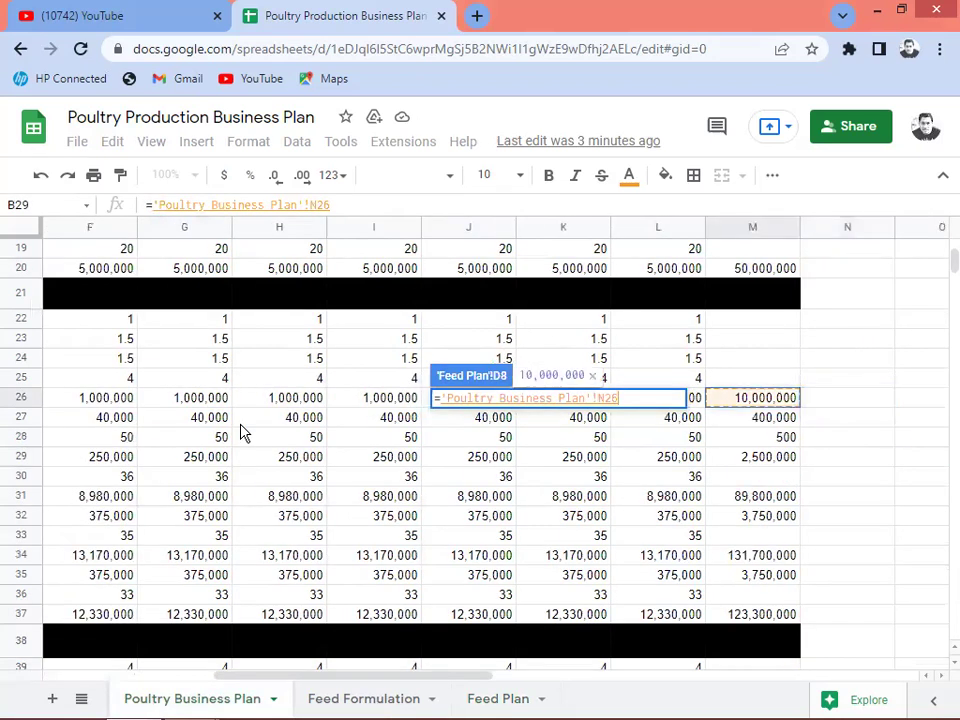
key(Left)
Step: Link D8 to the overall Total Starter Feed (Kg) amount in 'Poultry Business Plan'!M29
key(Down)
key(Down)
key(Down)
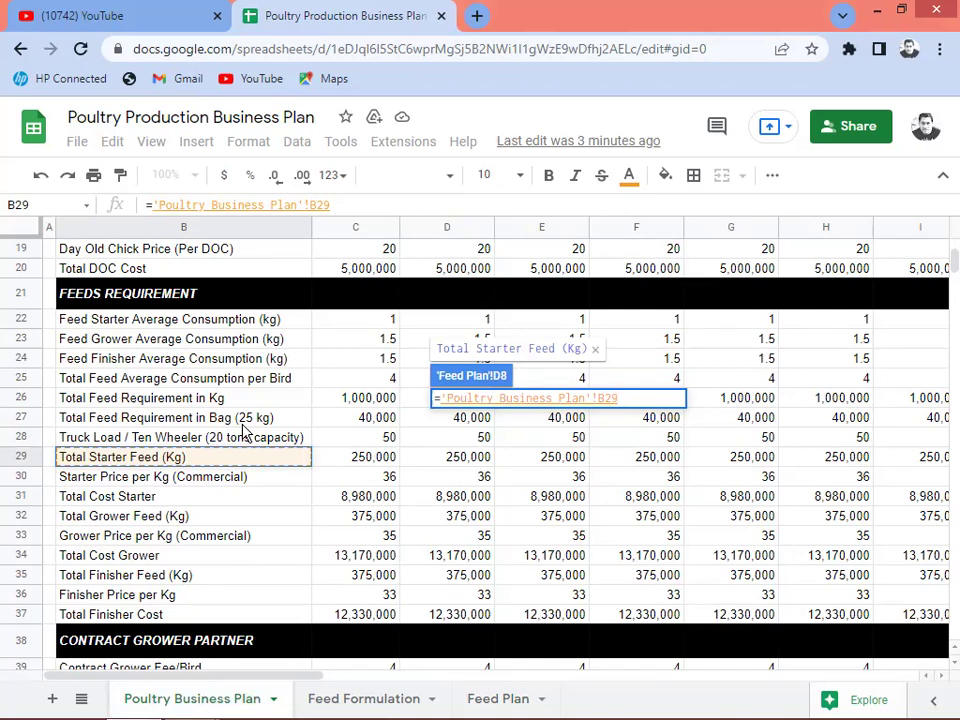
key(Right)
key(Right)
key(Right)
key(Right)
key(Right)
key(Right)
key(Right)
key(Right)
key(Right)
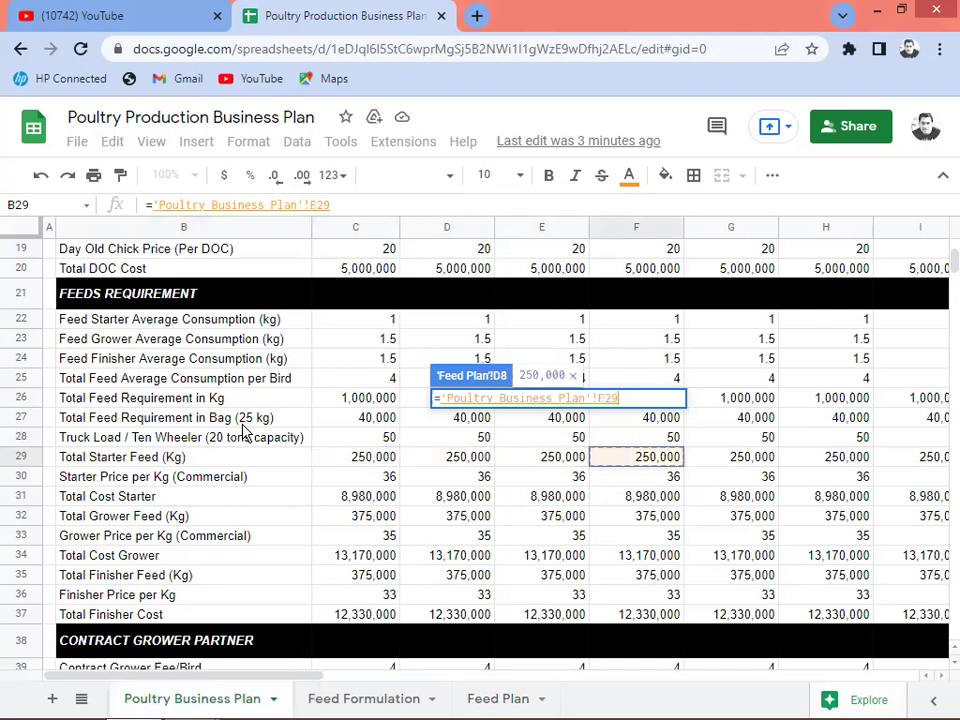
key(Right)
key(Right)
key(Right)
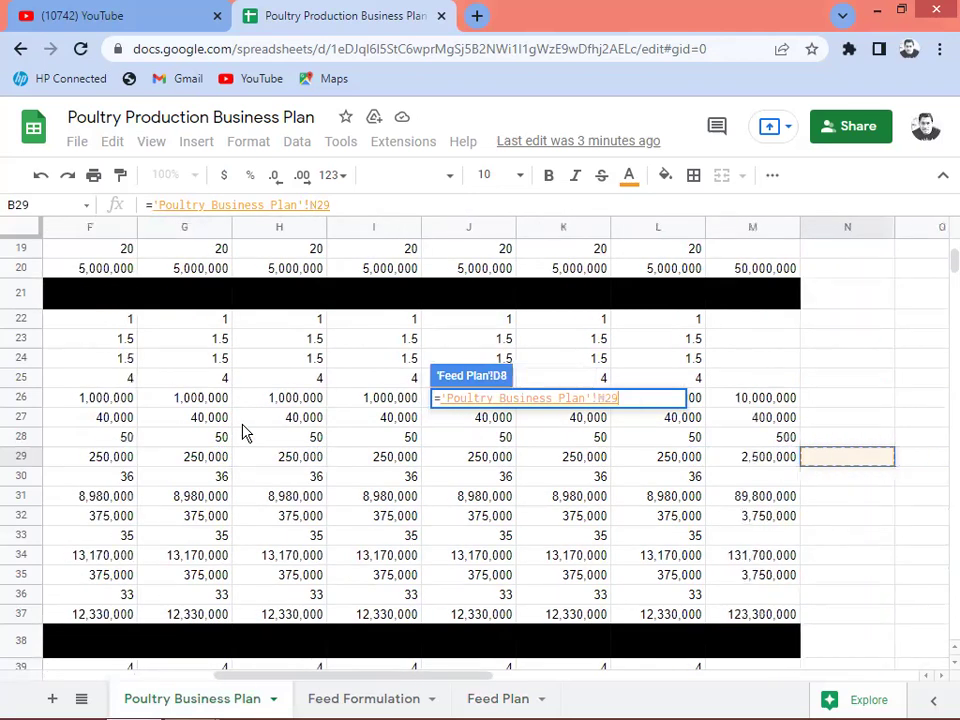
key(Left)
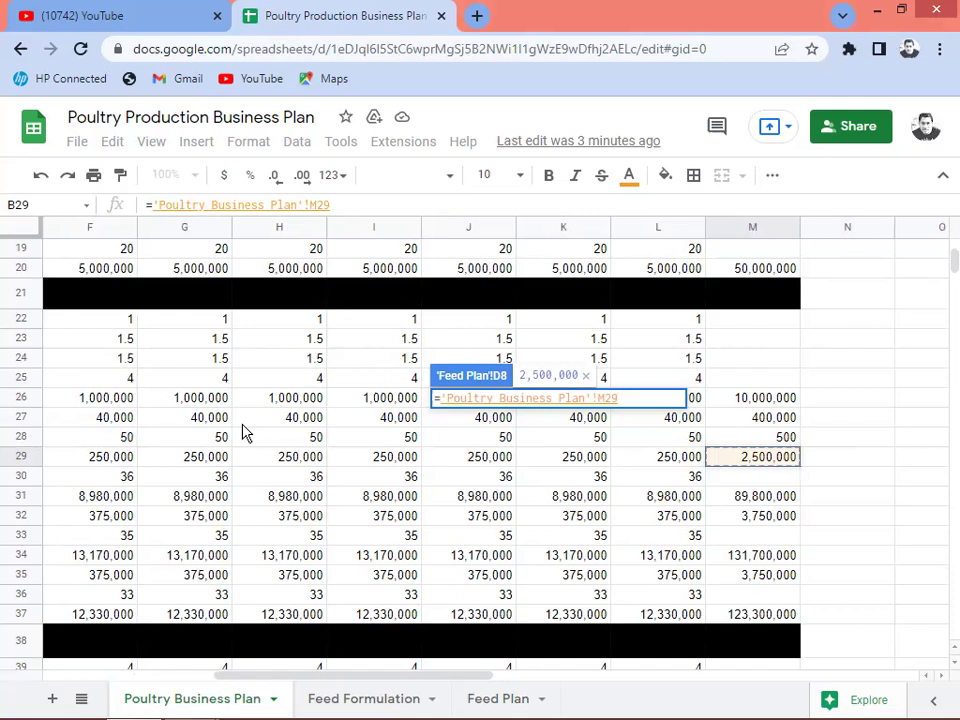
key(Return)
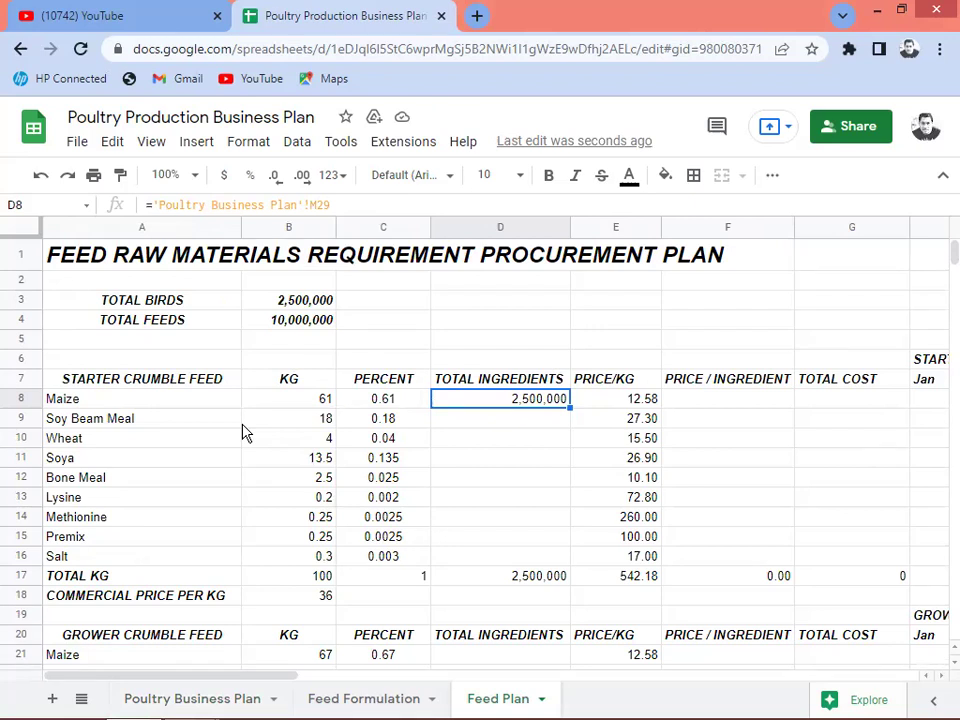
Step: Change D8 to ='Poultry Business Plan'!$M$29*C8 and fill the formula down to D16
key(F2)
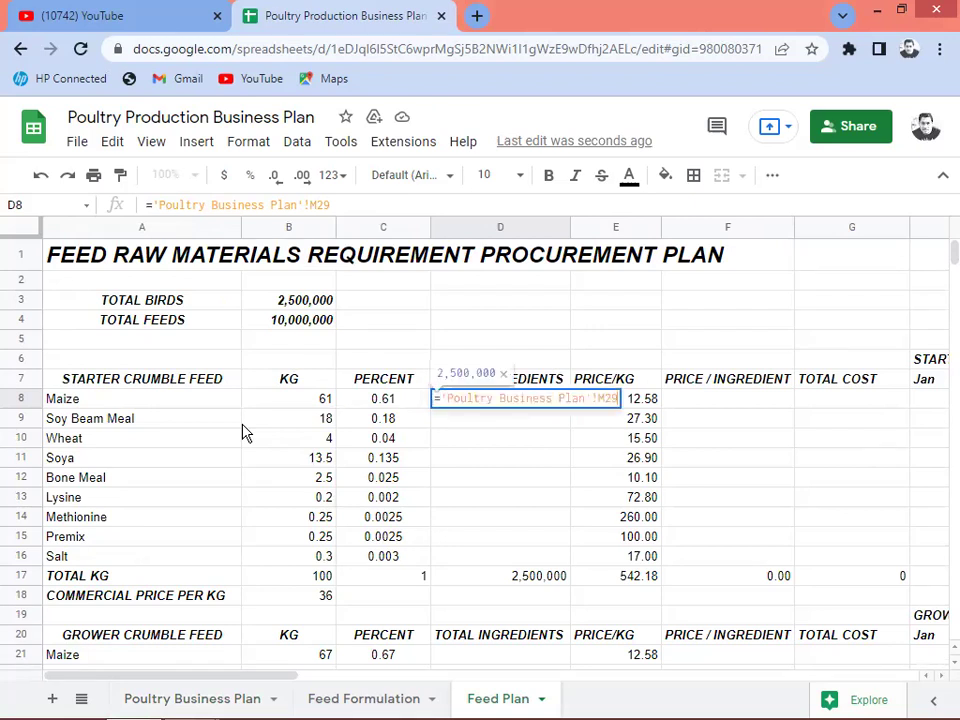
key(F4)
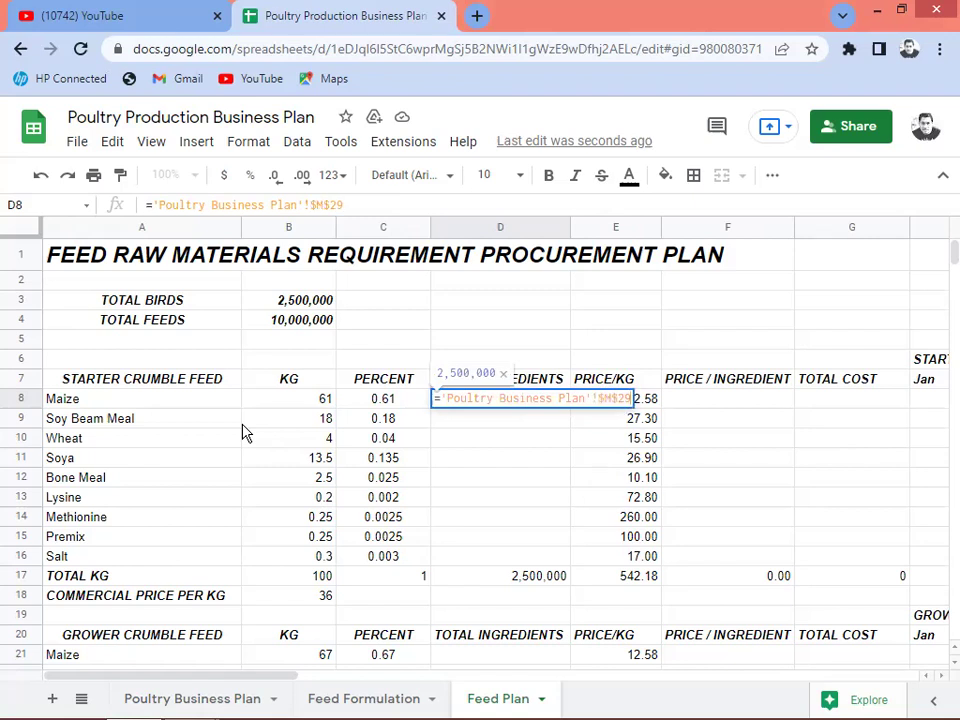
text(*B8)
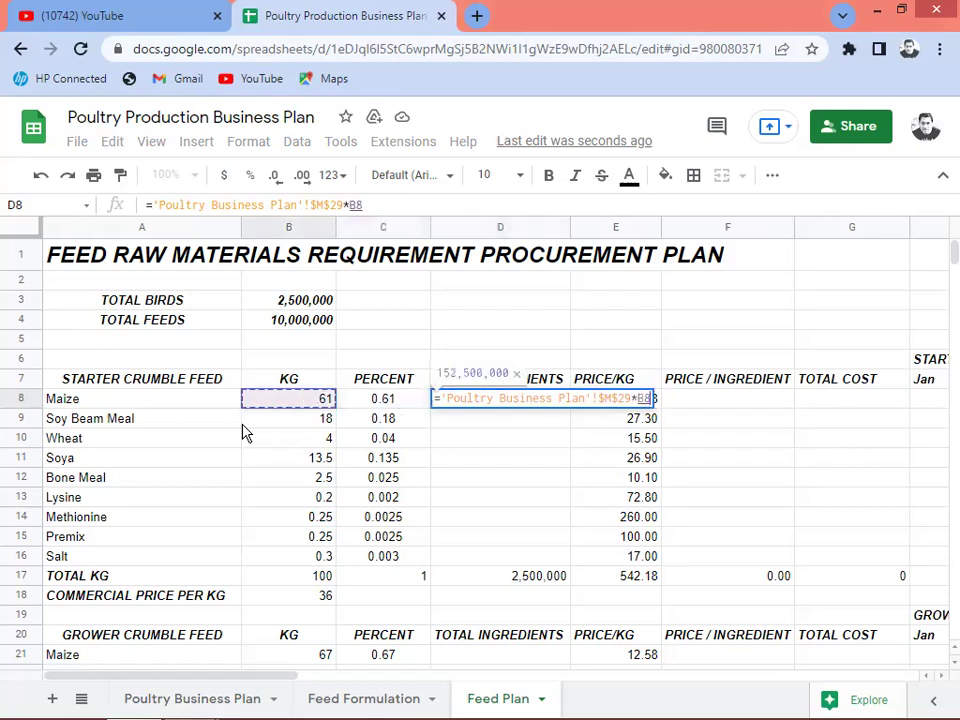
key(Right)
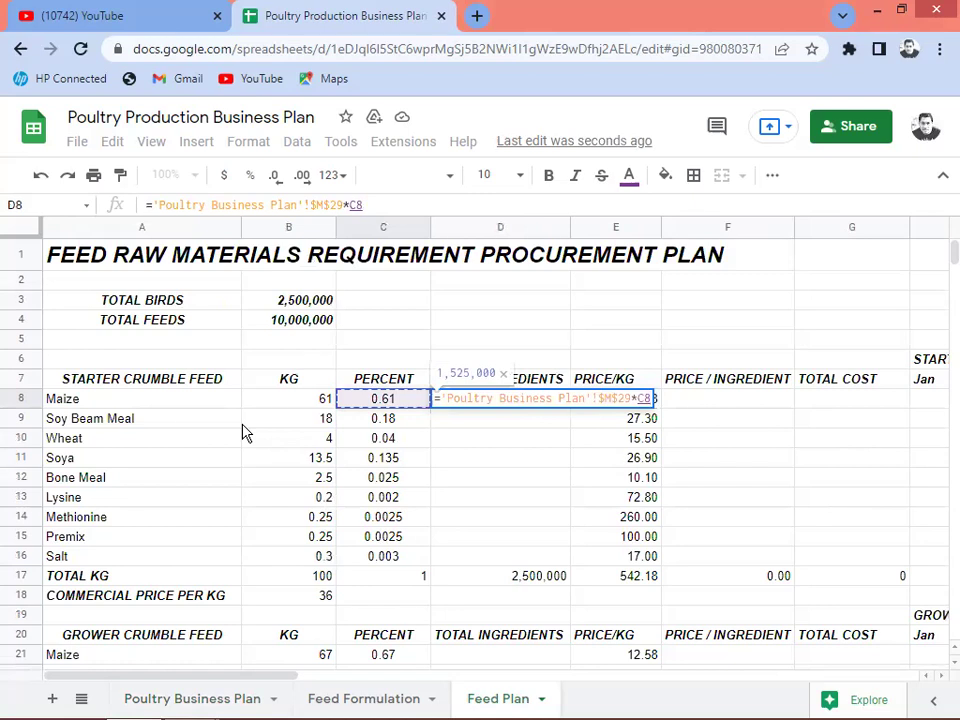
key(Return)
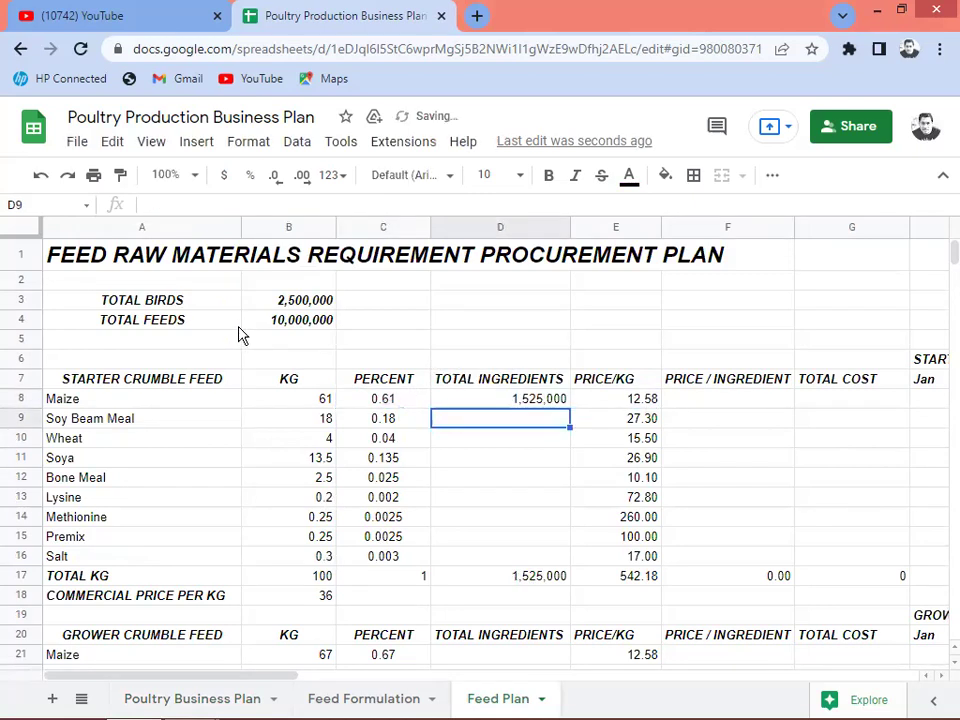
click(490, 401)
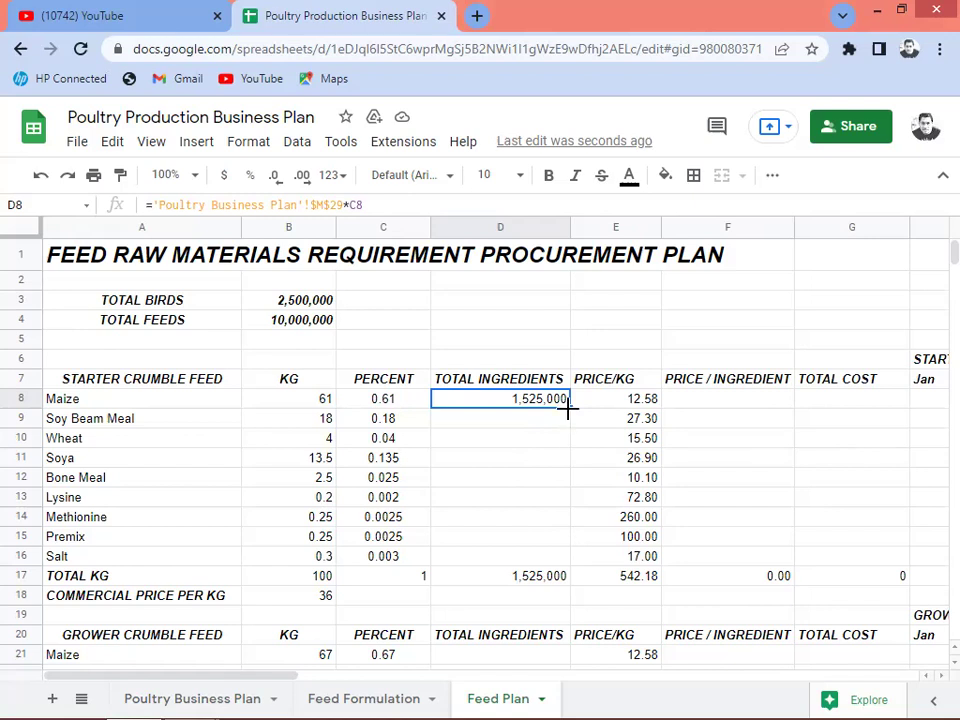
drag(567, 408, 571, 557)
Step: Check the copied total ingredients formulas and compare the D17 sum with the Total Starter Feed sum in 'Poultry Business Plan'!M29
click(518, 515)
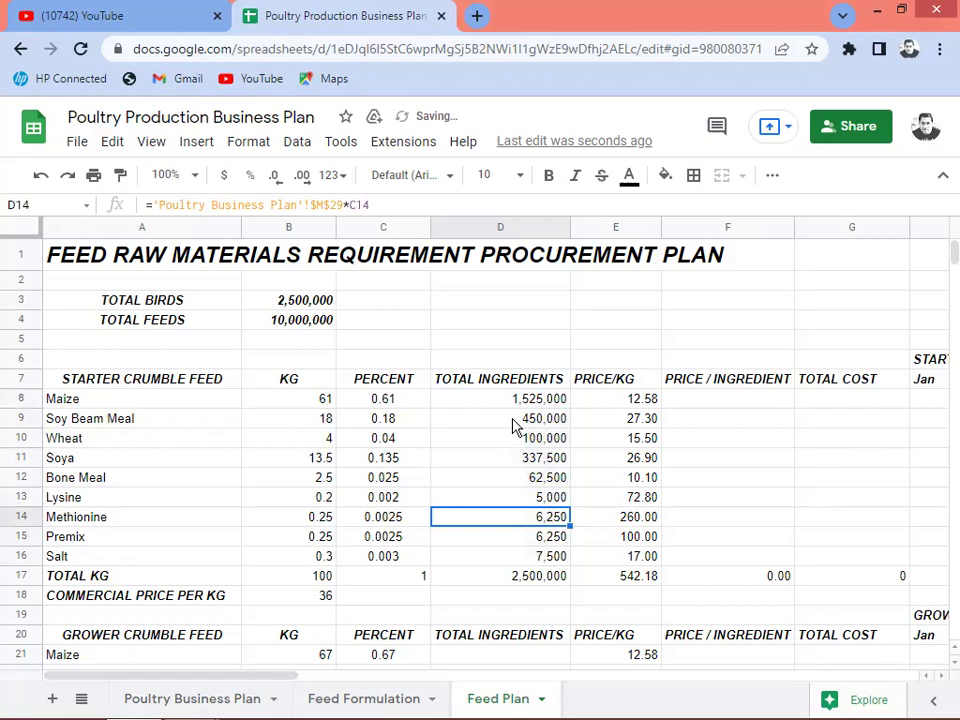
click(531, 585)
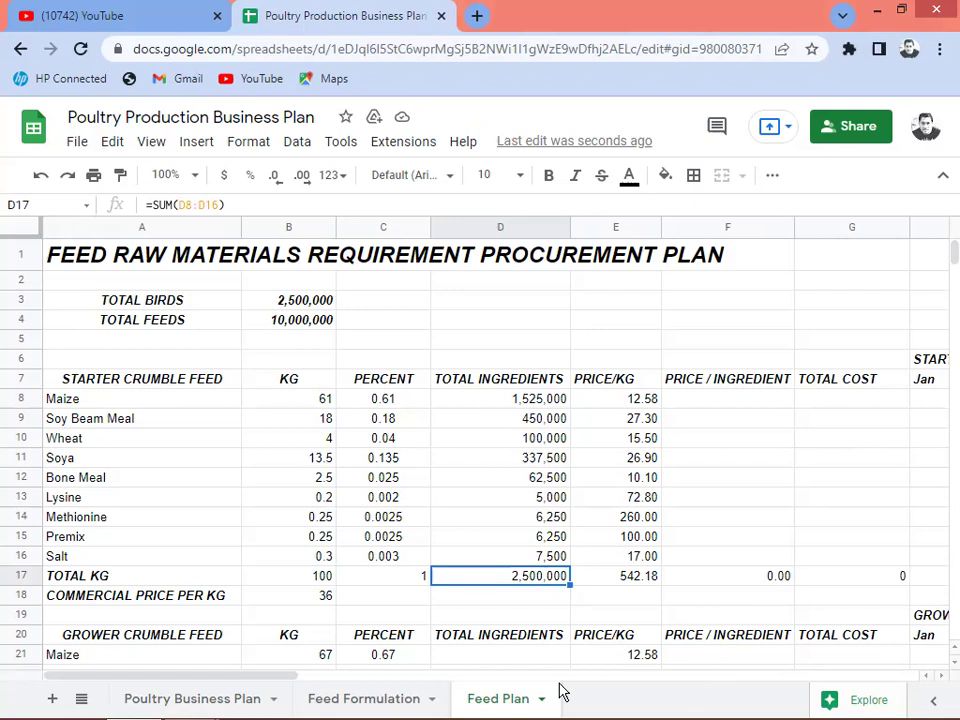
click(189, 699)
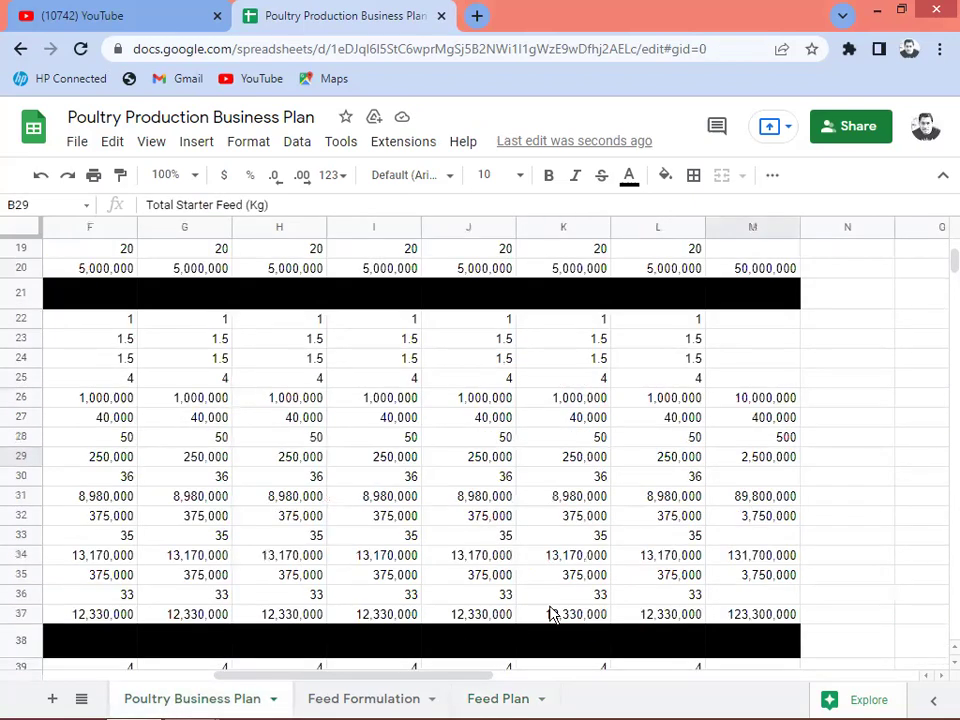
click(772, 459)
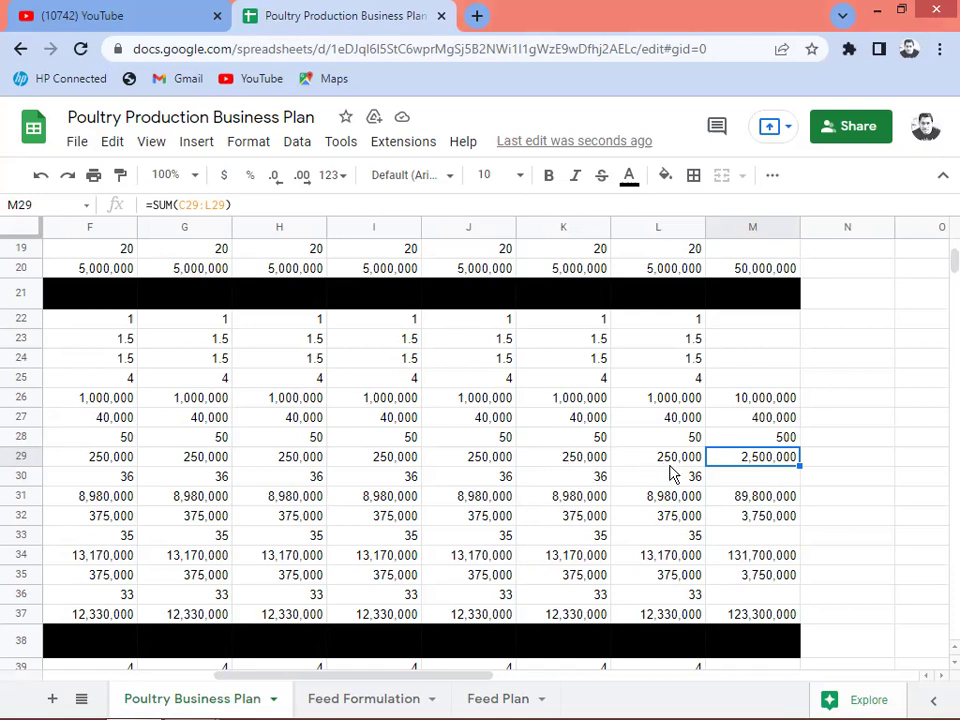
click(483, 703)
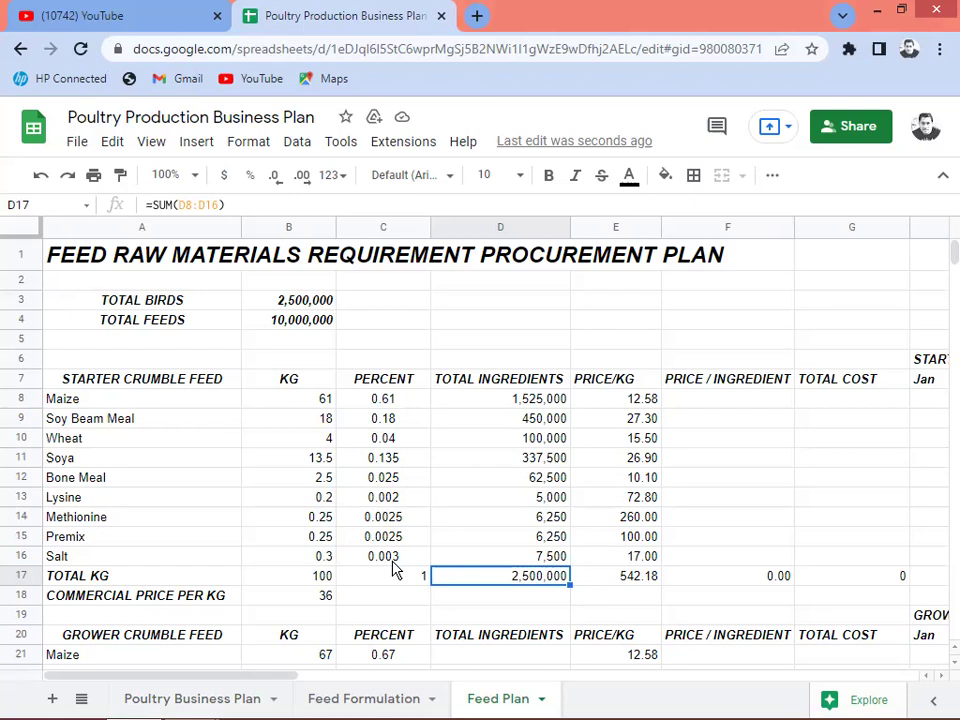
key(Up)
key(Up)
key(Up)
key(Up)
key(Up)
key(Up)
key(Up)
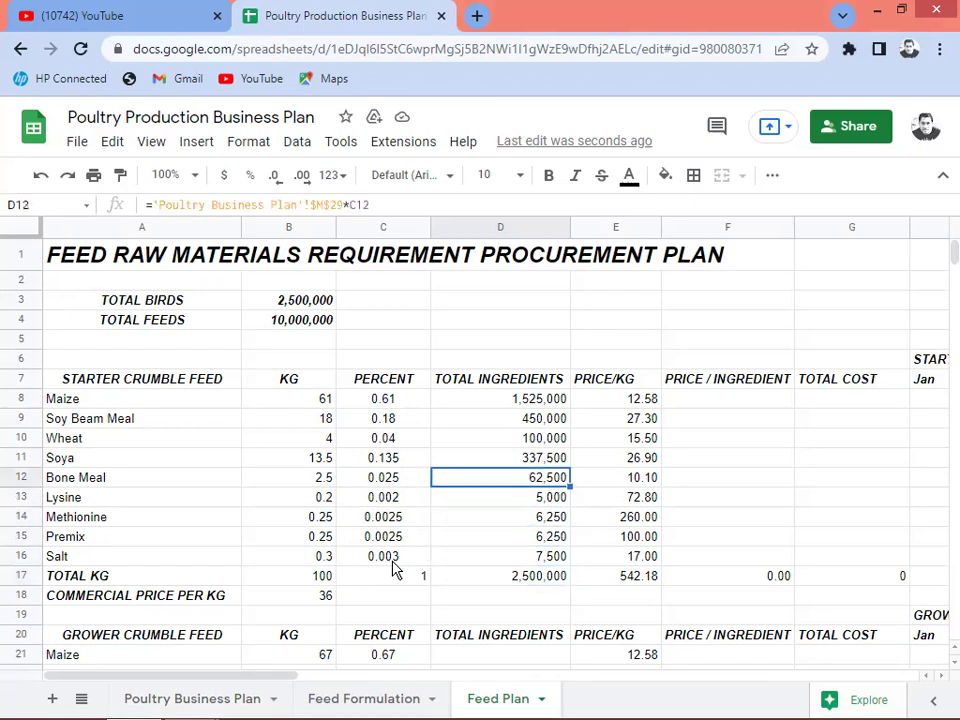
Step: Review the Starter Crumble Feed price per KG entries from E8 down to E16
key(Right)
key(Up)
key(Up)
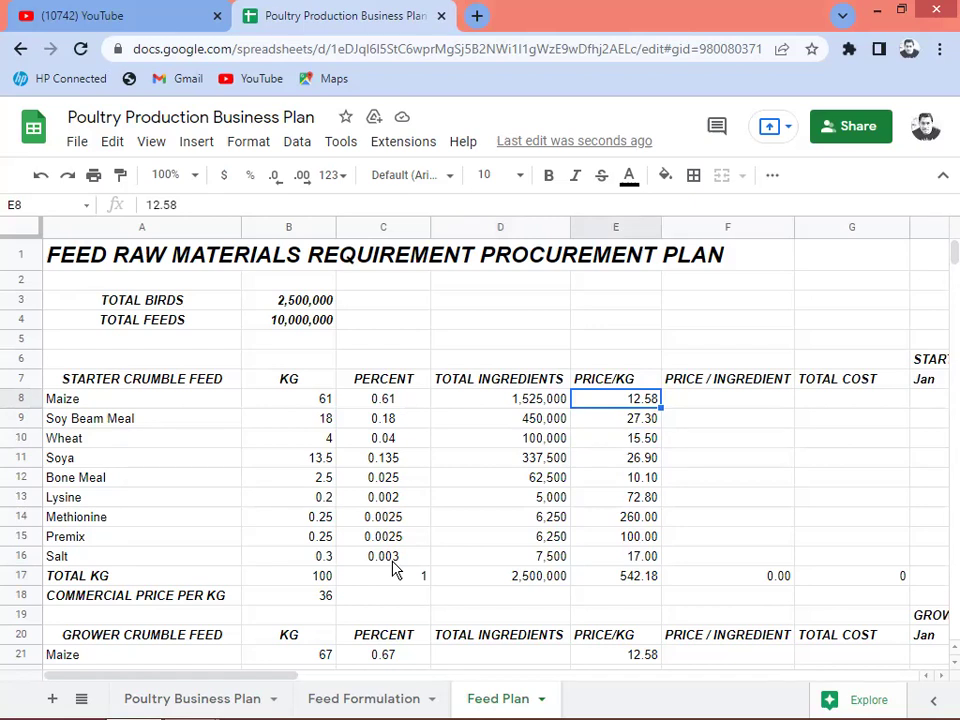
key(Down)
key(Down)
key(Down)
key(Down)
key(Down)
key(Down)
key(Down)
key(Down)
key(Up)
key(Up)
key(Up)
key(Up)
key(Up)
key(Up)
key(Up)
key(Up)
Step: Enter =E8*C8 in F8 for the maize price per ingredient and fill the formula down to F16
key(Right)
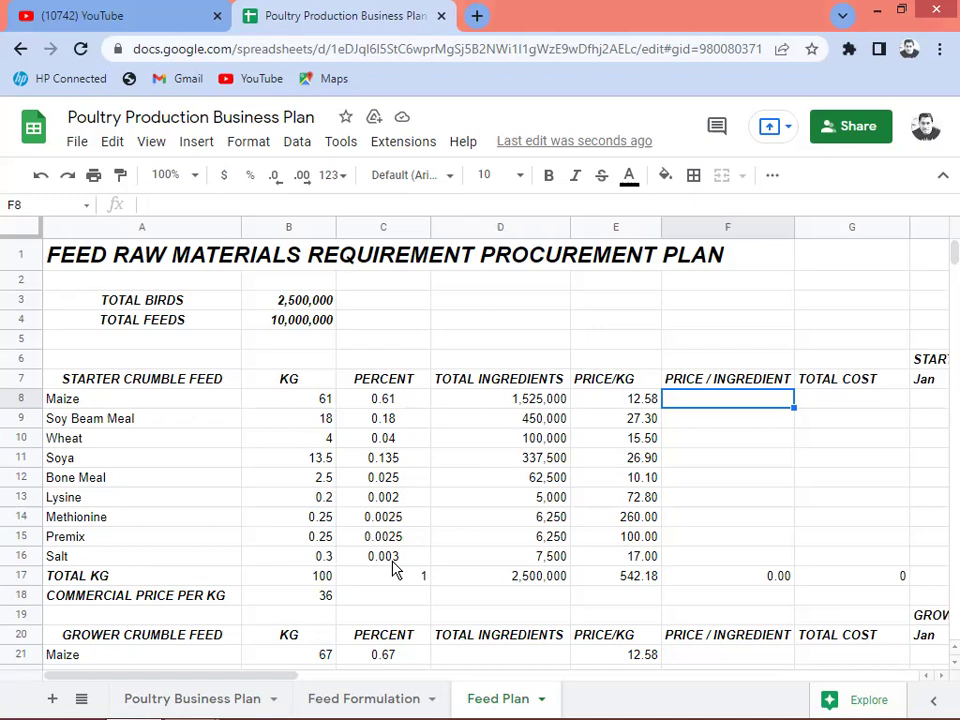
text(=)
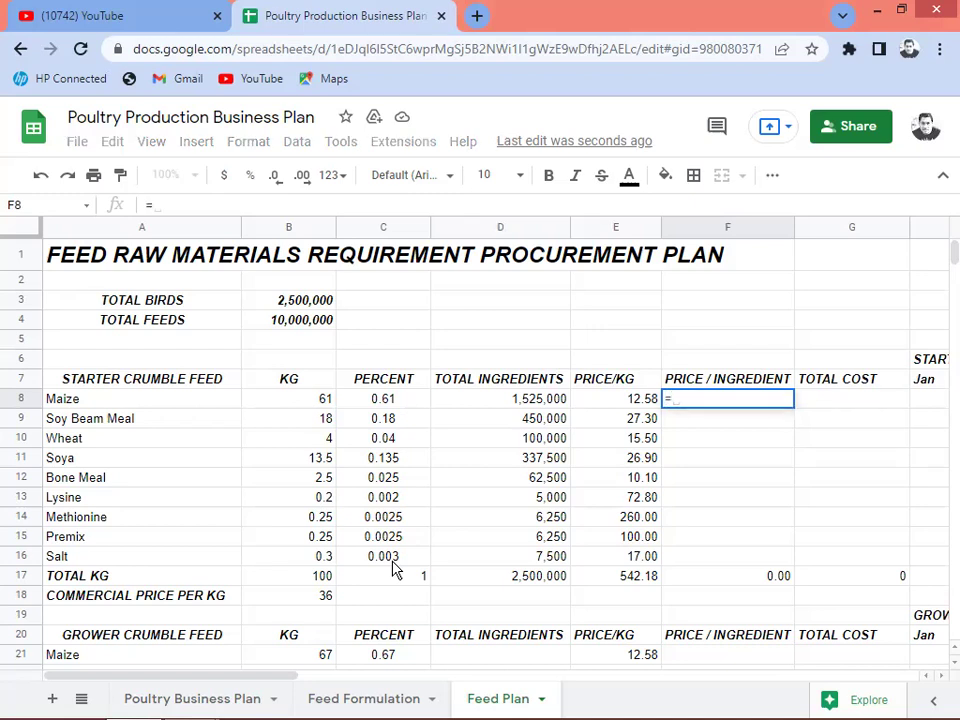
key(Left)
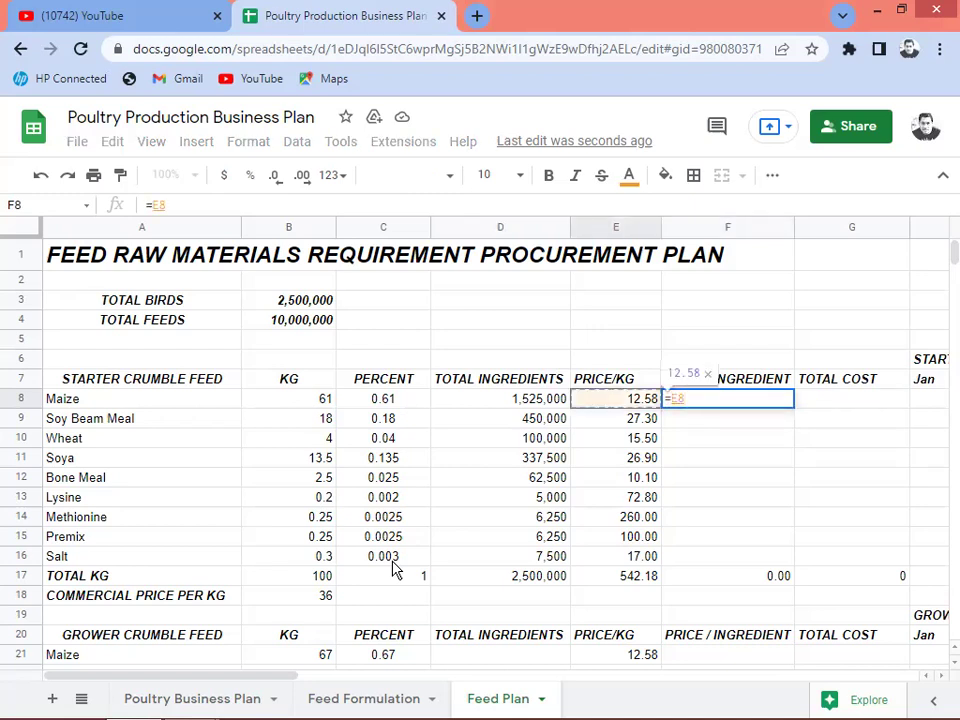
text(*)
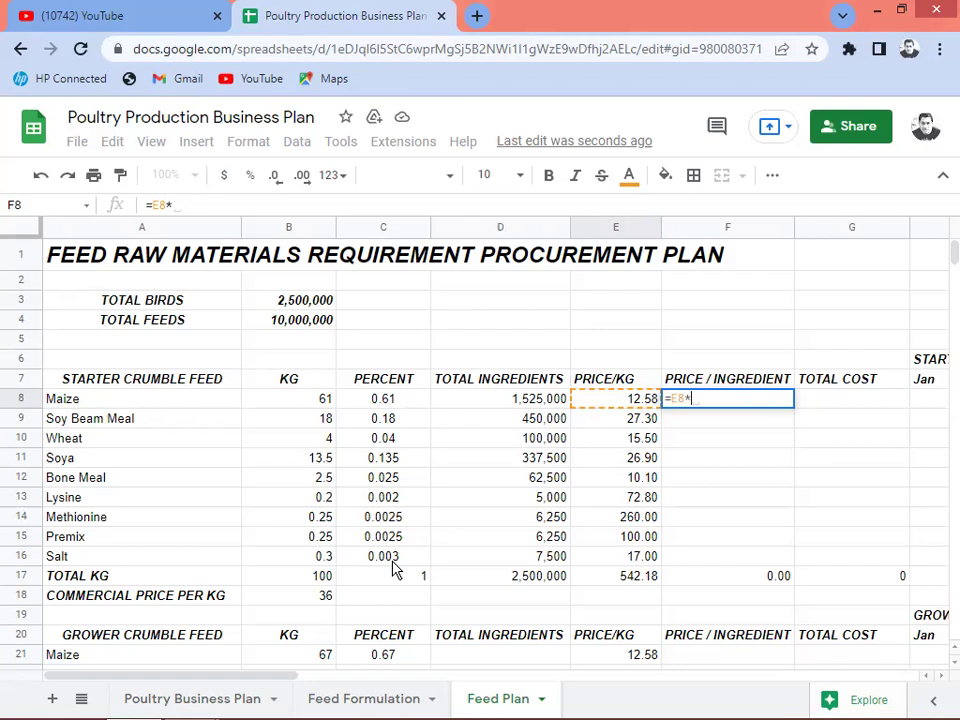
key(Left)
key(Left)
key(Left)
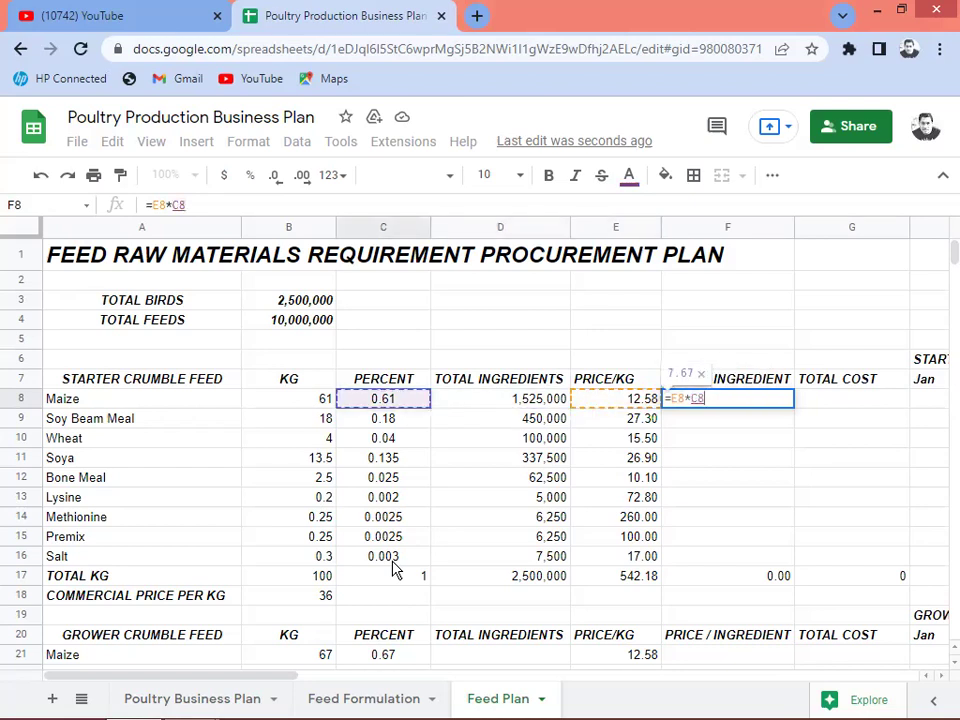
key(Return)
key(Up)
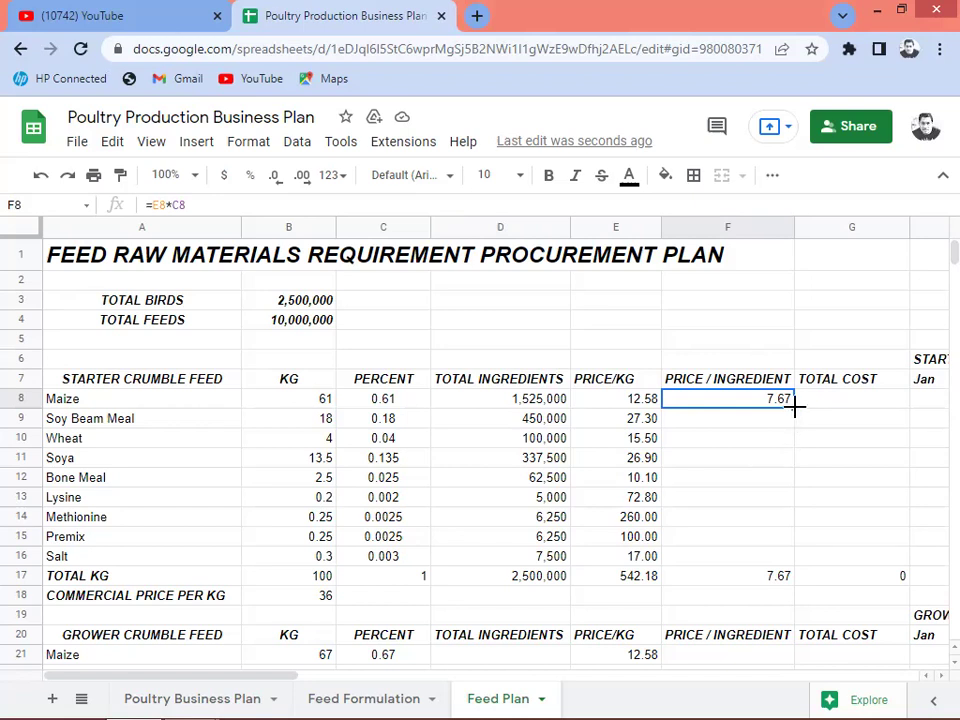
drag(794, 406, 801, 551)
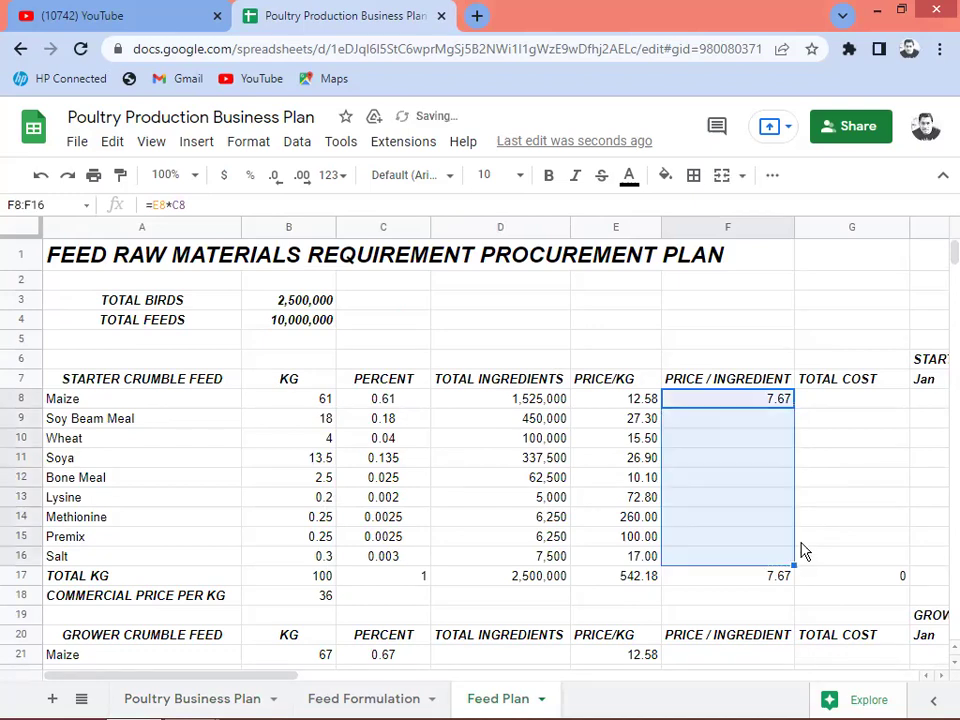
click(754, 516)
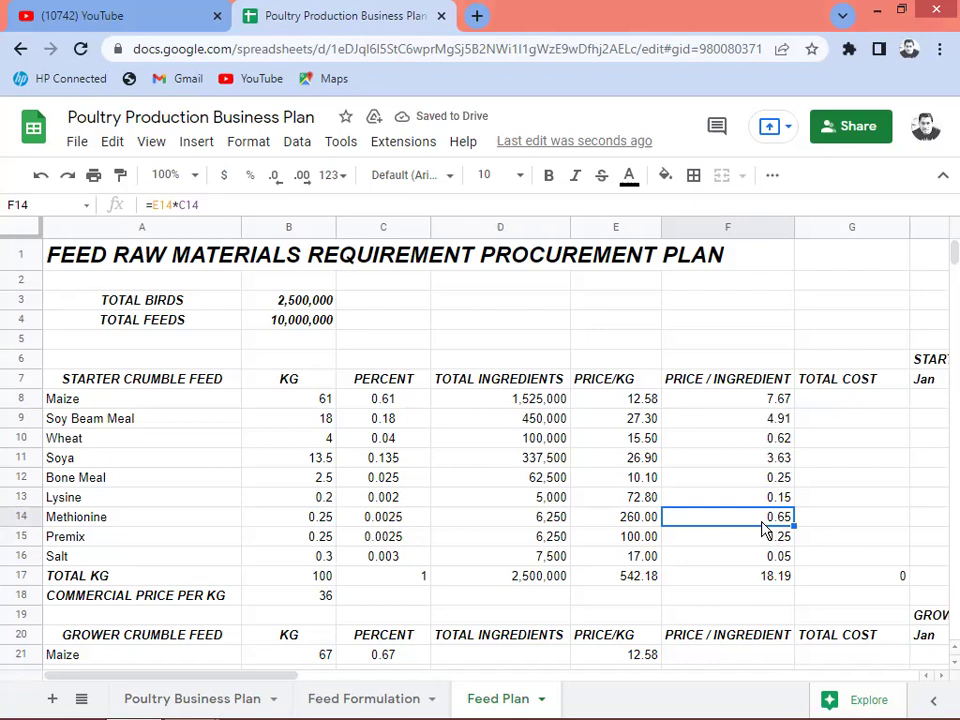
Step: Compare the F17 price sum with the commercial price in B18 and the Starter Price per Kg row 30 on 'Poultry Business Plan'
click(757, 577)
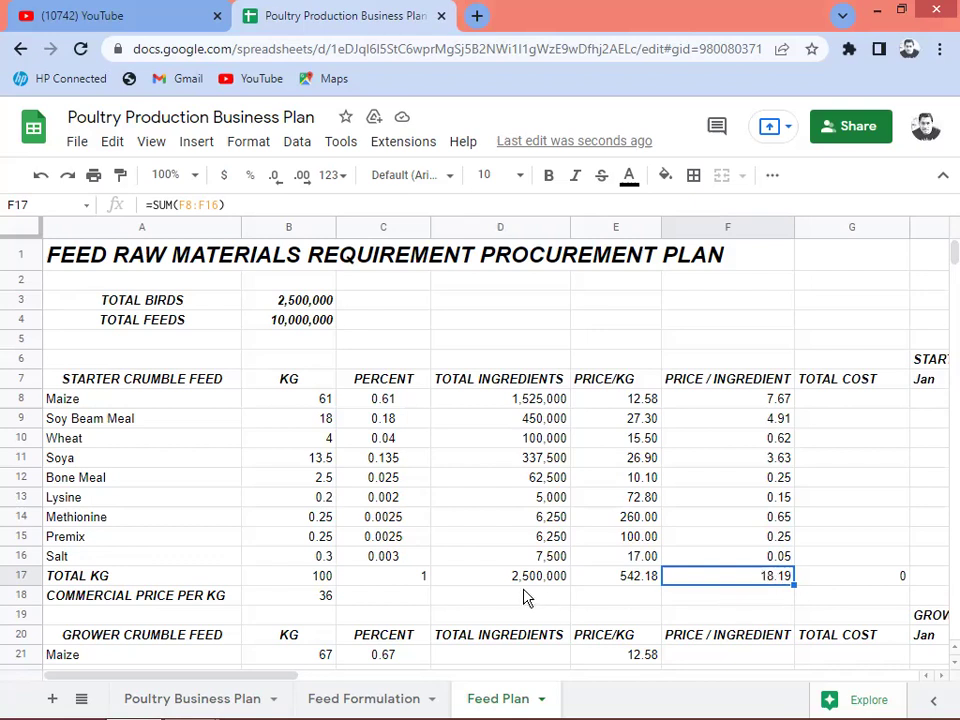
click(321, 598)
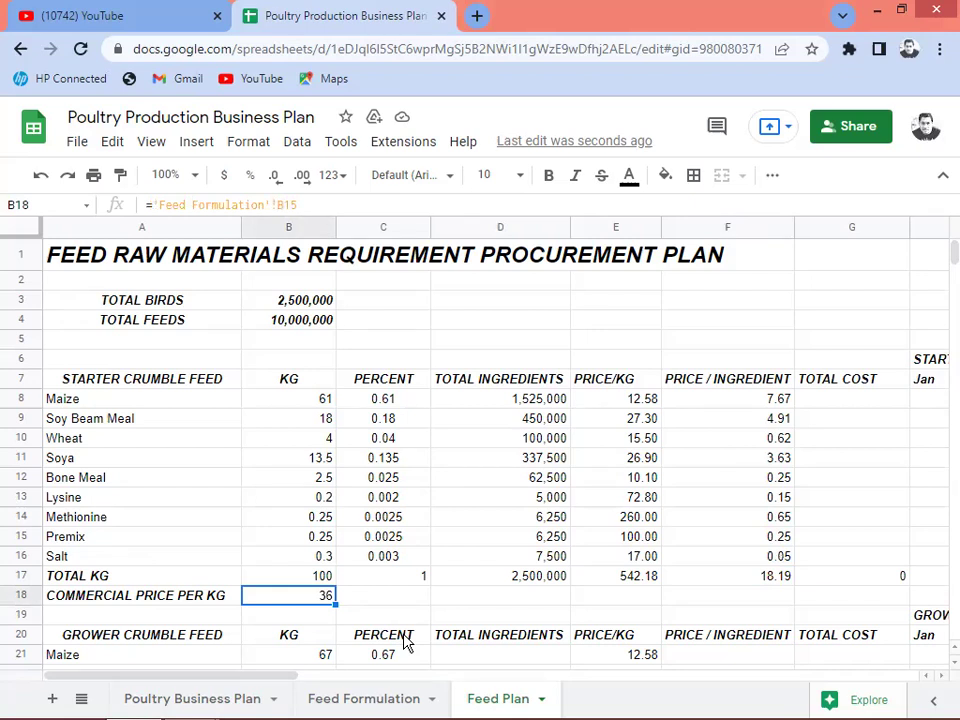
click(168, 700)
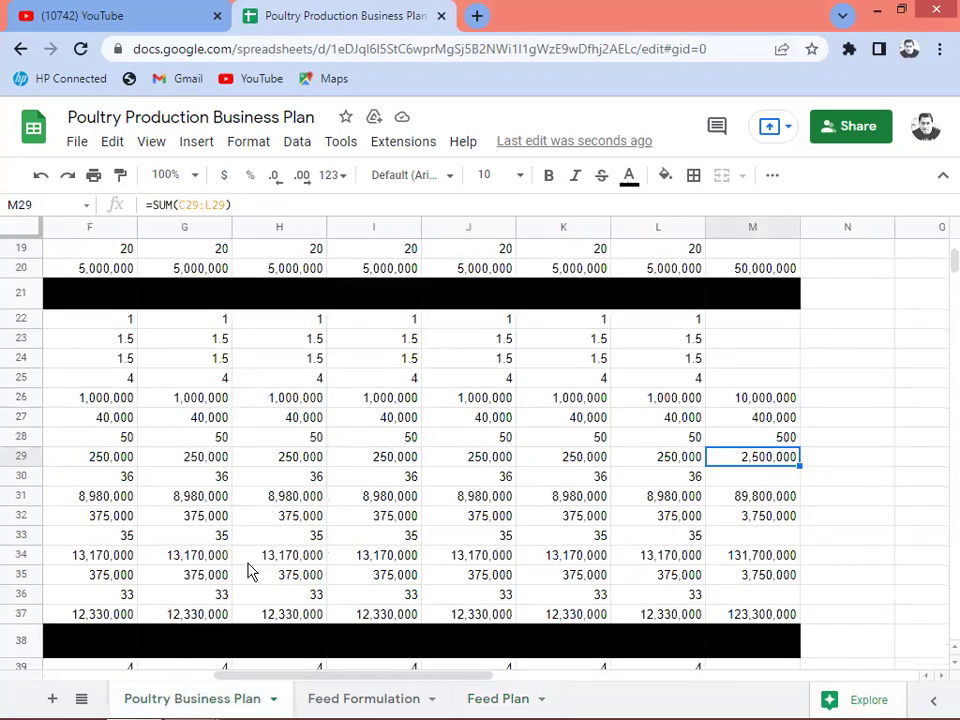
click(281, 499)
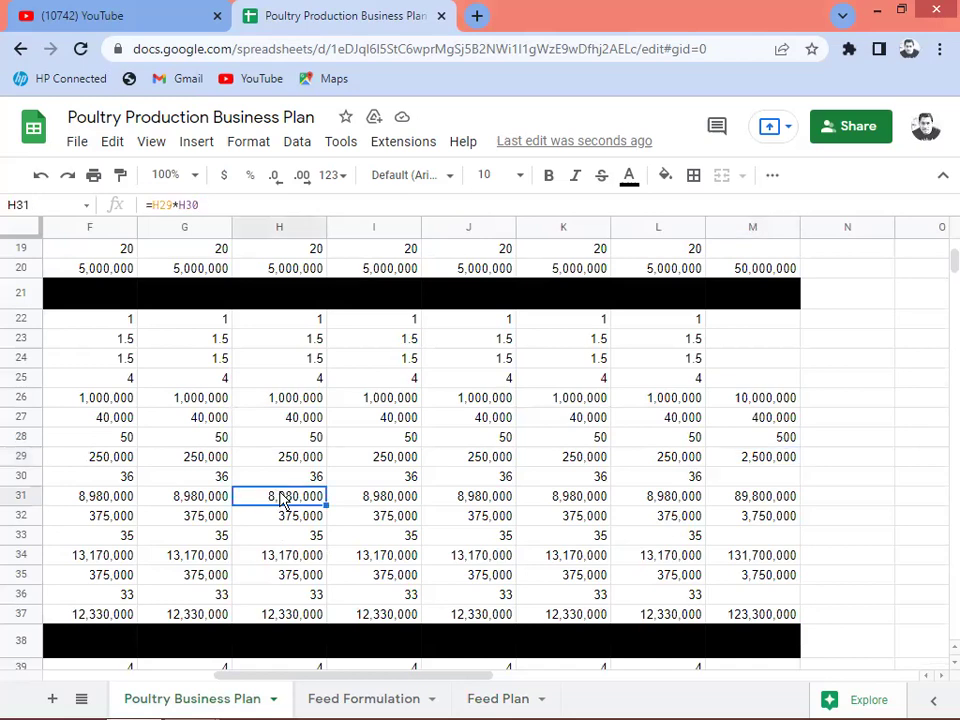
key(Left)
key(Left)
key(Left)
key(Left)
key(Left)
key(Left)
key(Left)
key(Right)
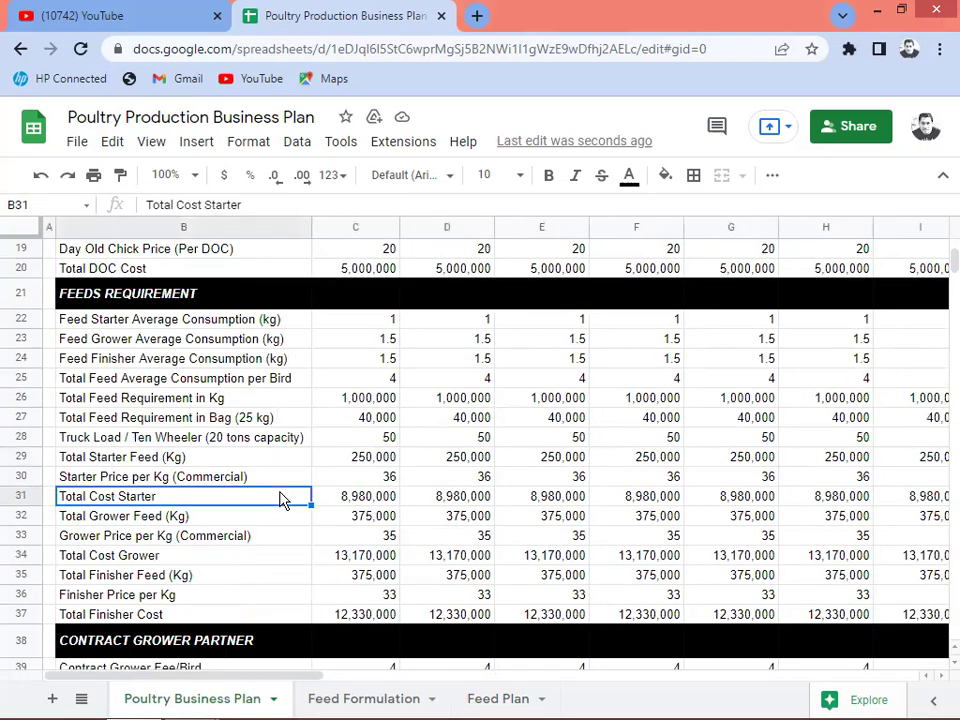
key(Up)
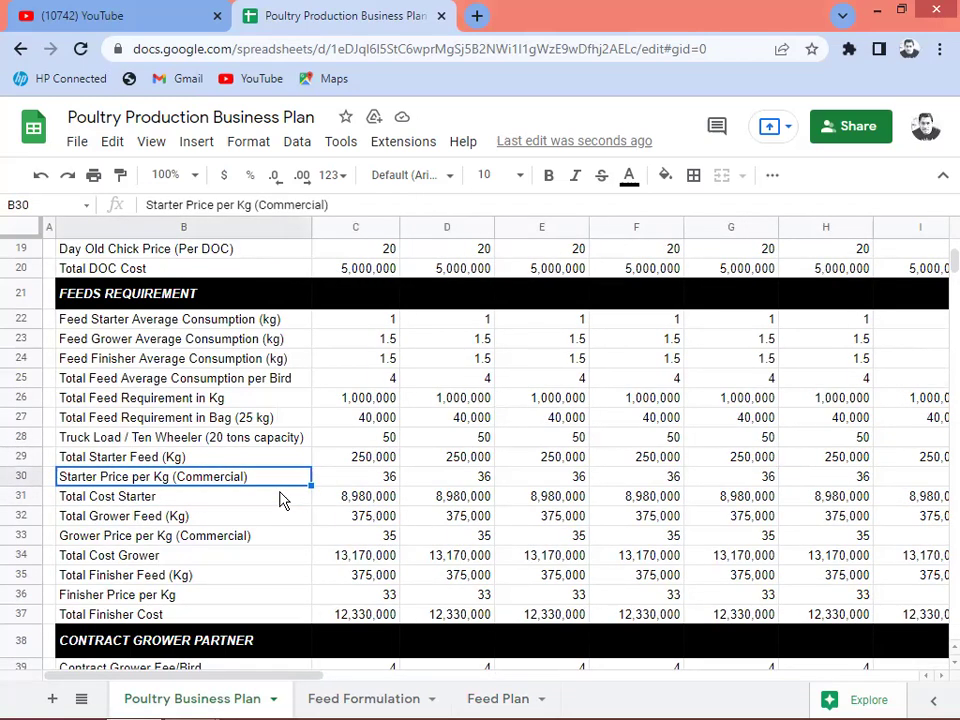
key(Right)
key(Right)
key(Right)
key(Right)
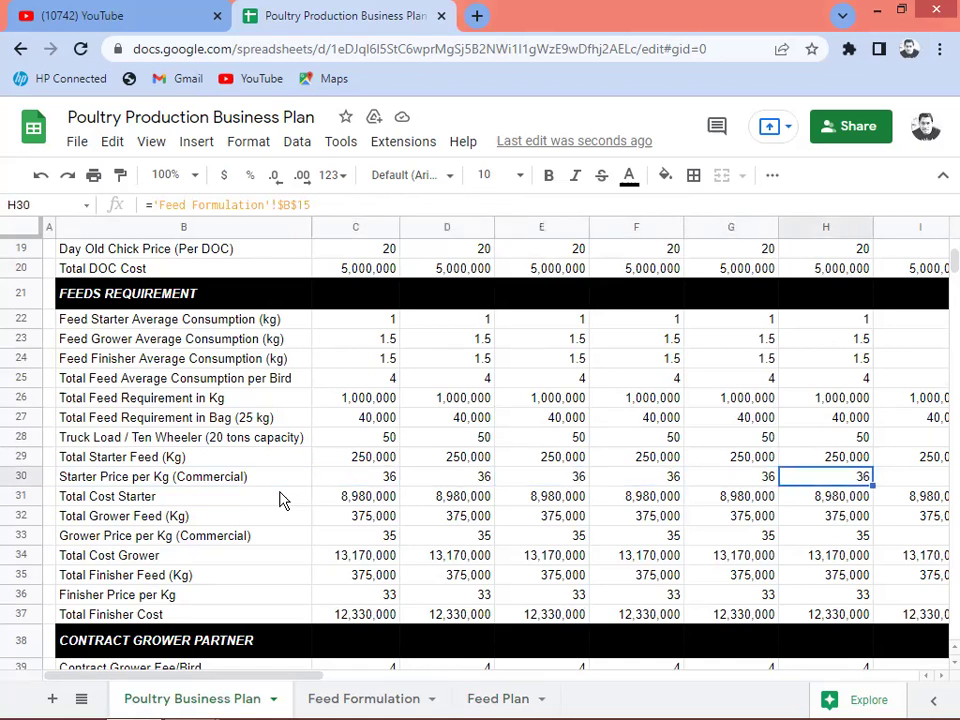
key(Left)
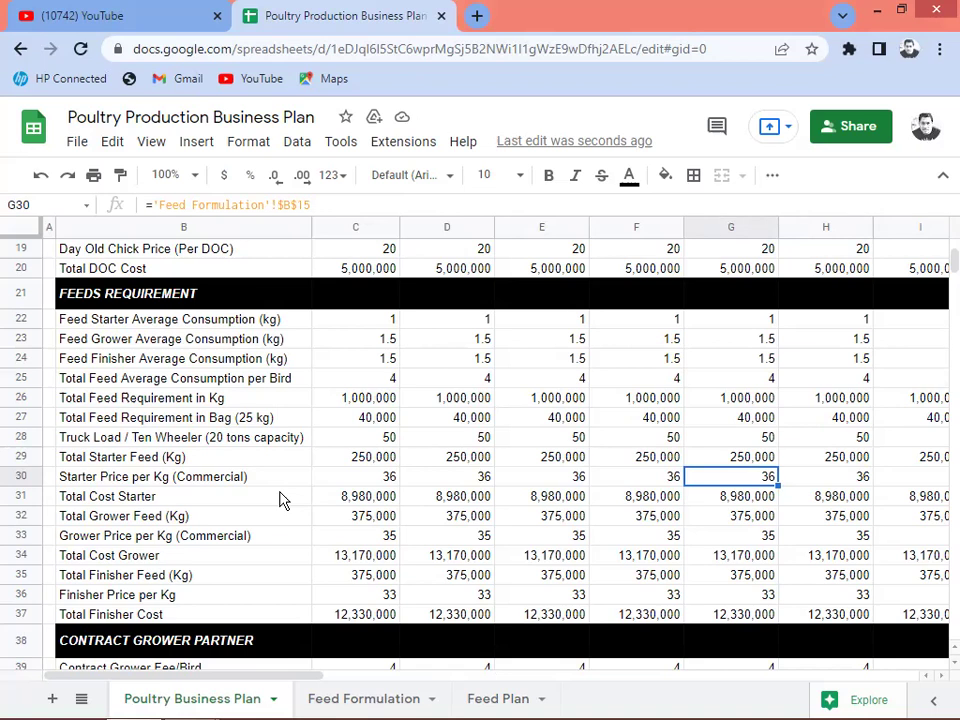
key(Left)
key(Left)
key(Left)
key(Left)
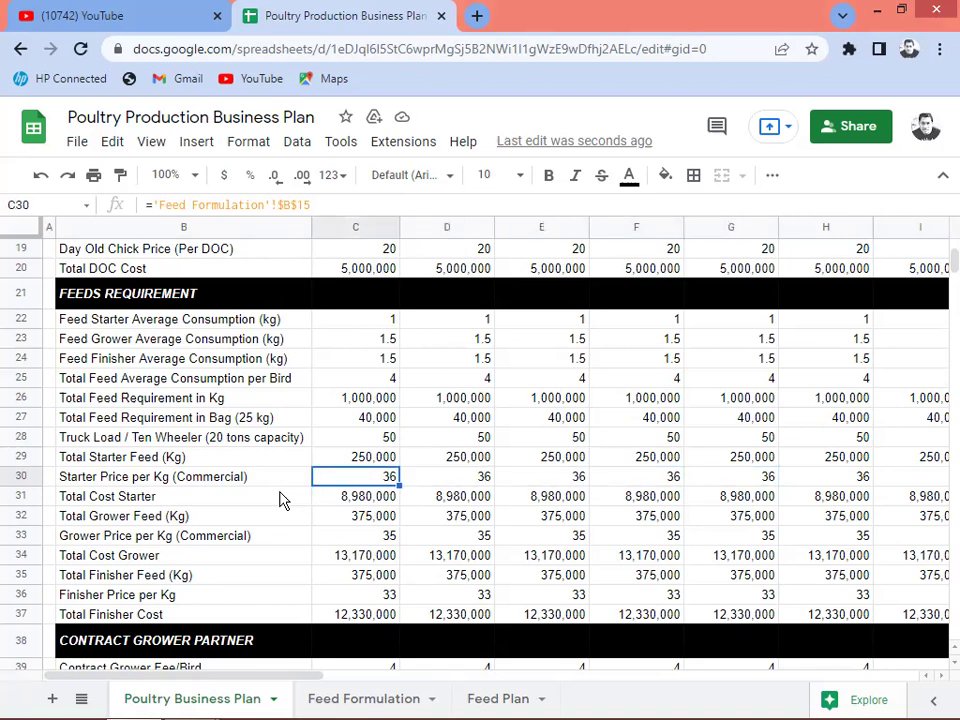
Step: Examine the Total Cost Starter formulas along row 31, ending at the overall sum in M31
key(Down)
key(Left)
key(Right)
key(Right)
key(Right)
key(Right)
key(Right)
key(Right)
key(Left)
key(Left)
key(Right)
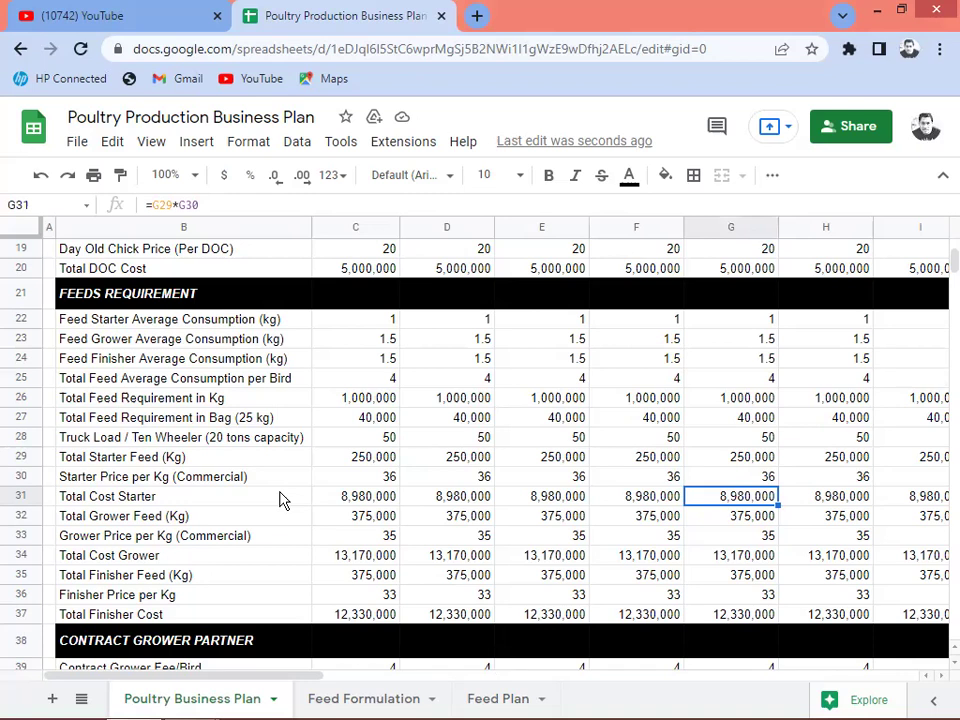
key(Right)
key(Right)
key(Right)
key(Right)
key(Right)
key(Right)
key(Right)
key(Right)
key(Right)
key(Left)
key(Left)
key(Left)
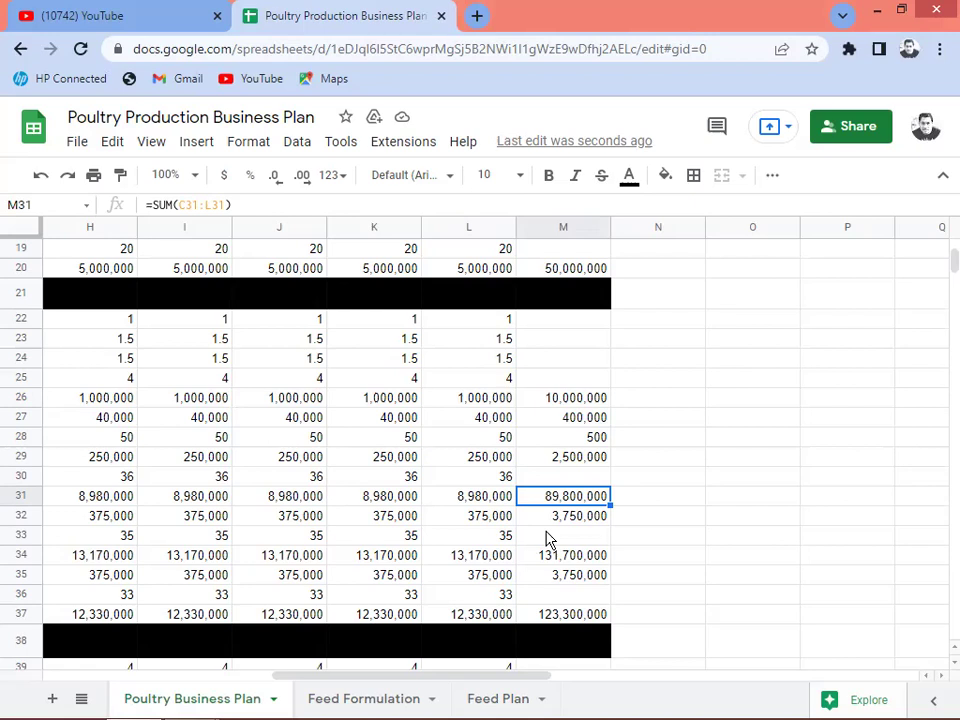
Step: Return to the Feed Plan sheet and compare the F17 price per ingredient total with the commercial price per KG in B18
click(468, 706)
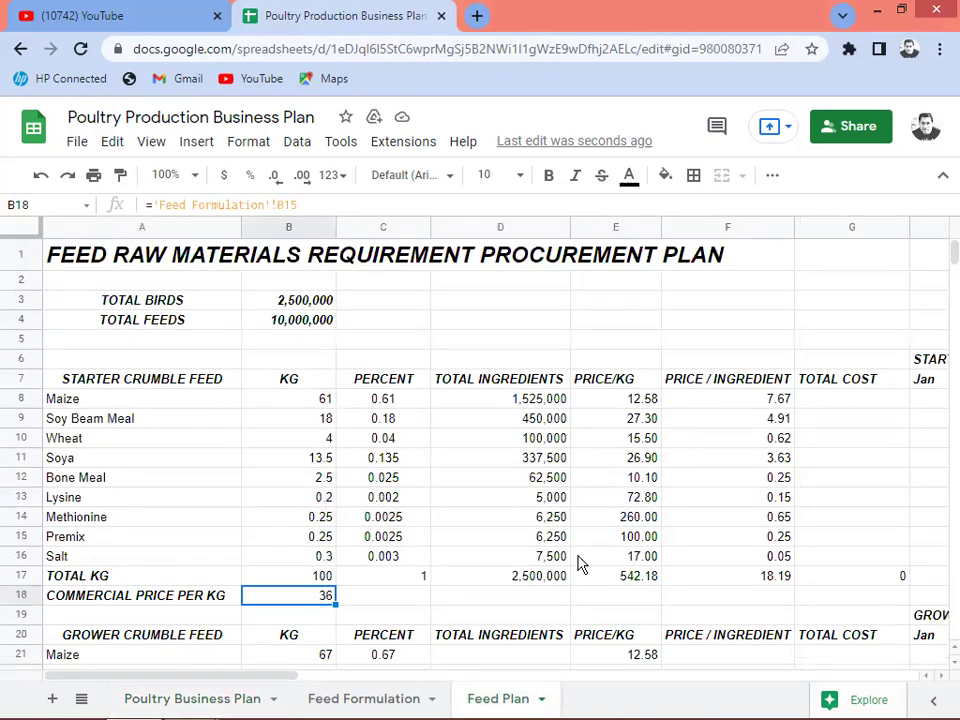
key(Right)
key(Right)
key(Right)
key(Right)
key(Up)
key(Up)
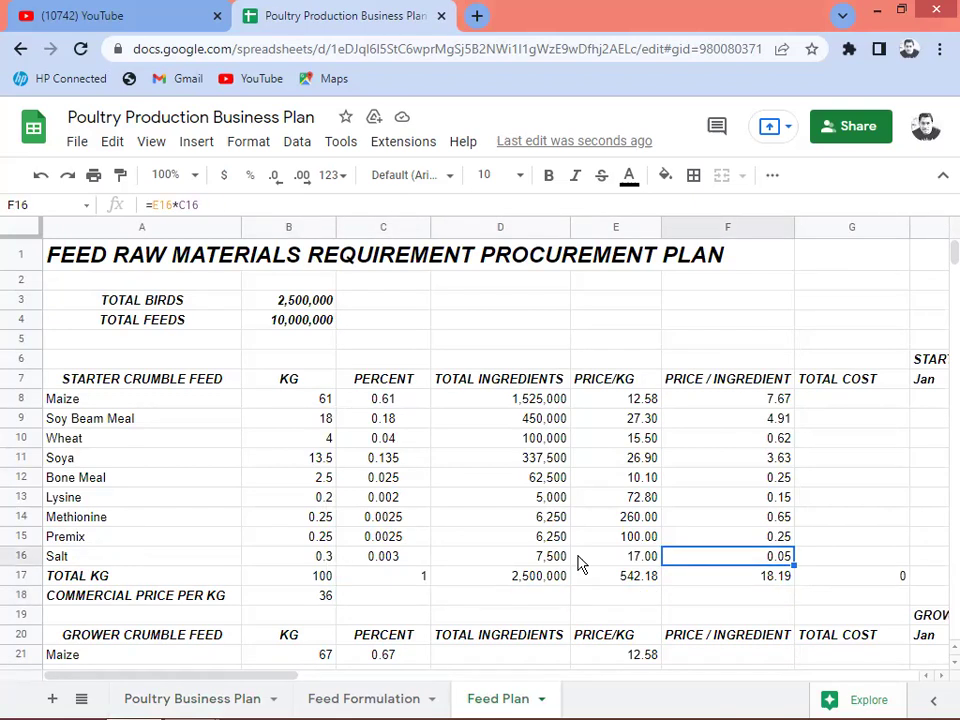
key(Down)
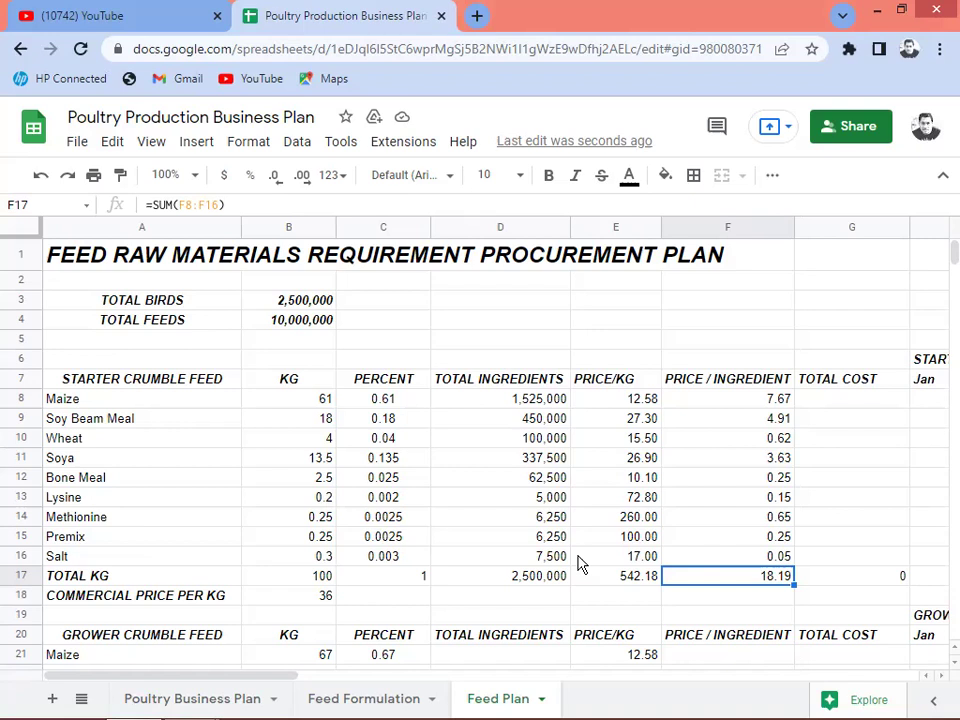
key(Left)
key(Right)
key(Right)
key(Left)
key(Left)
key(Left)
key(Left)
key(Left)
key(Down)
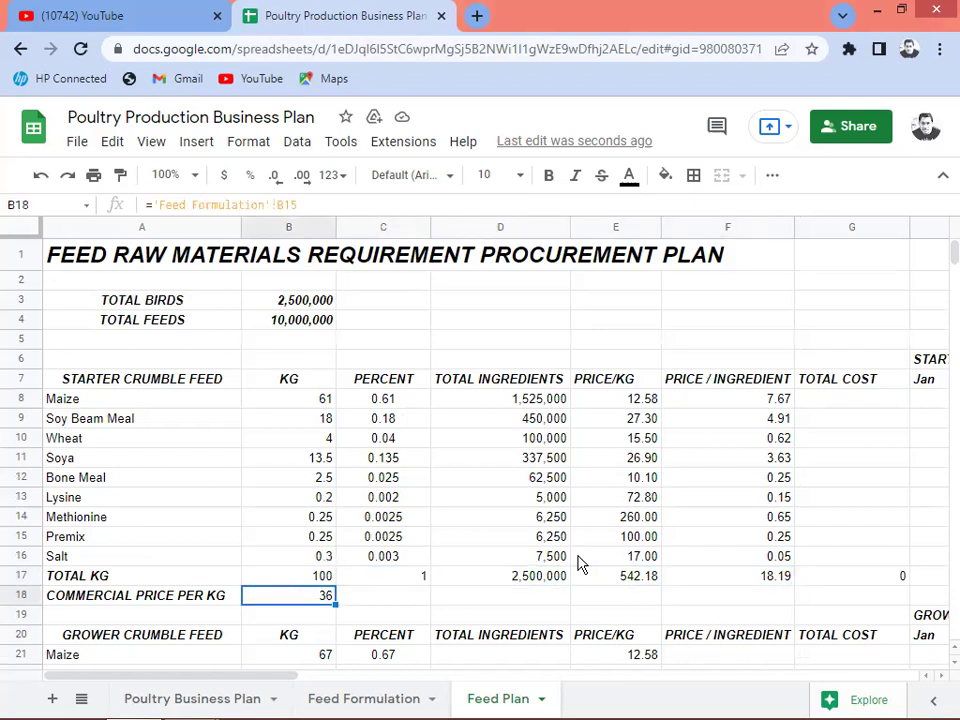
key(Right)
key(Right)
key(Right)
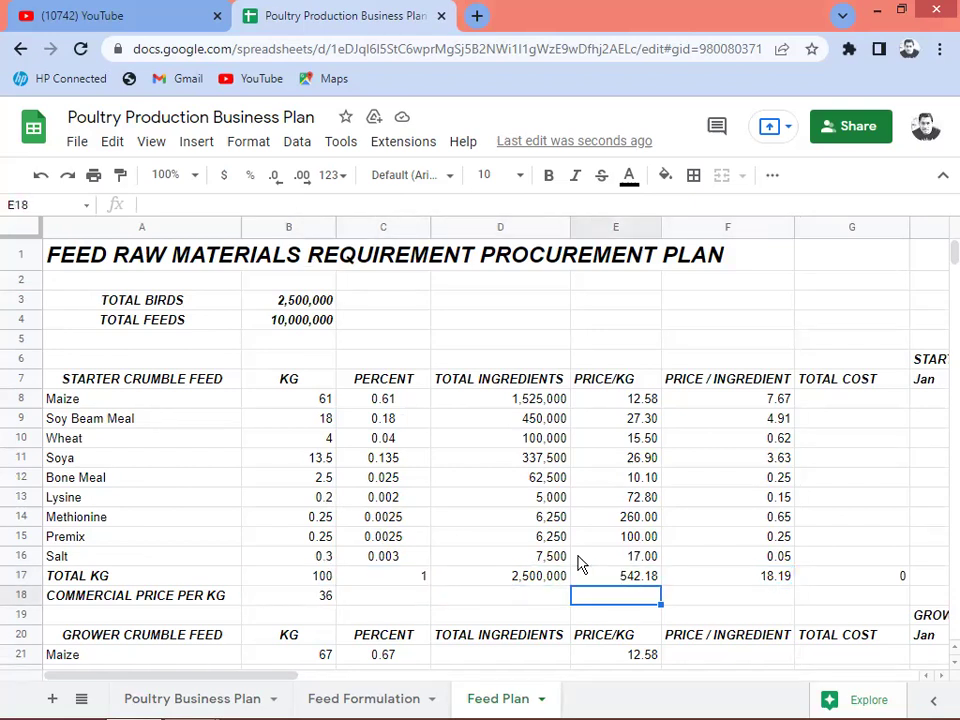
key(Right)
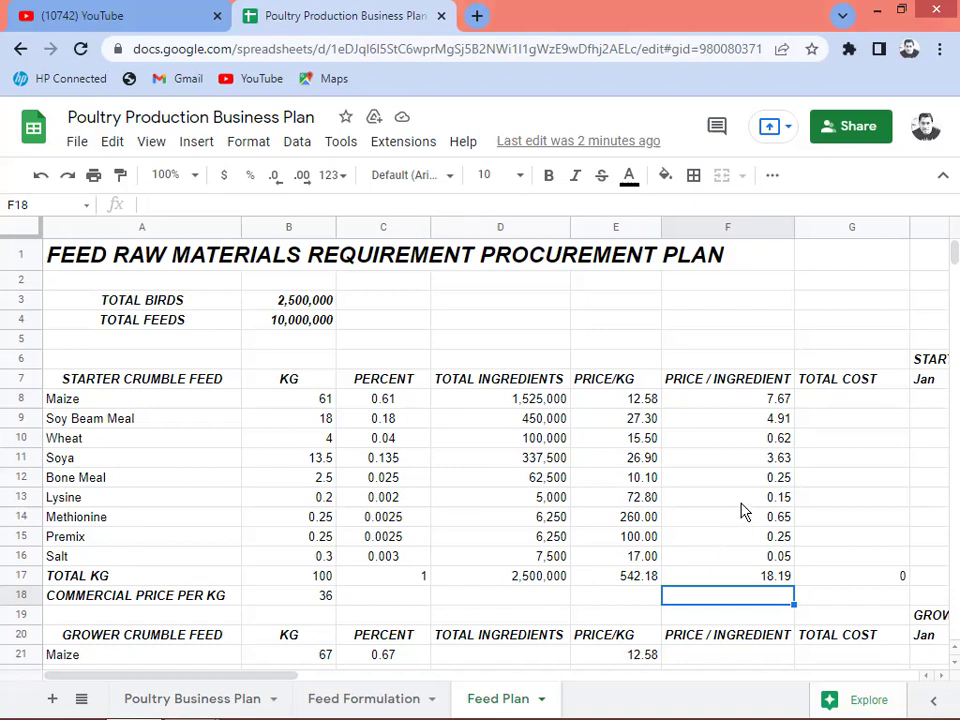
Step: Check the starter ingredient prices in F8:F16 and enter 30 in F18 below their total
drag(740, 404, 765, 568)
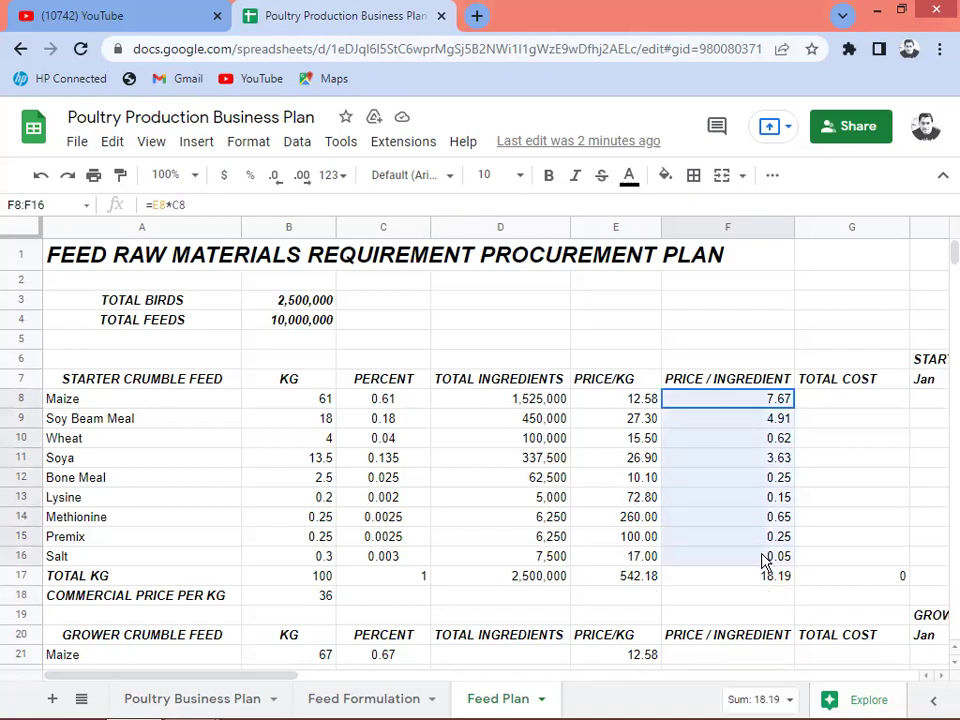
click(757, 601)
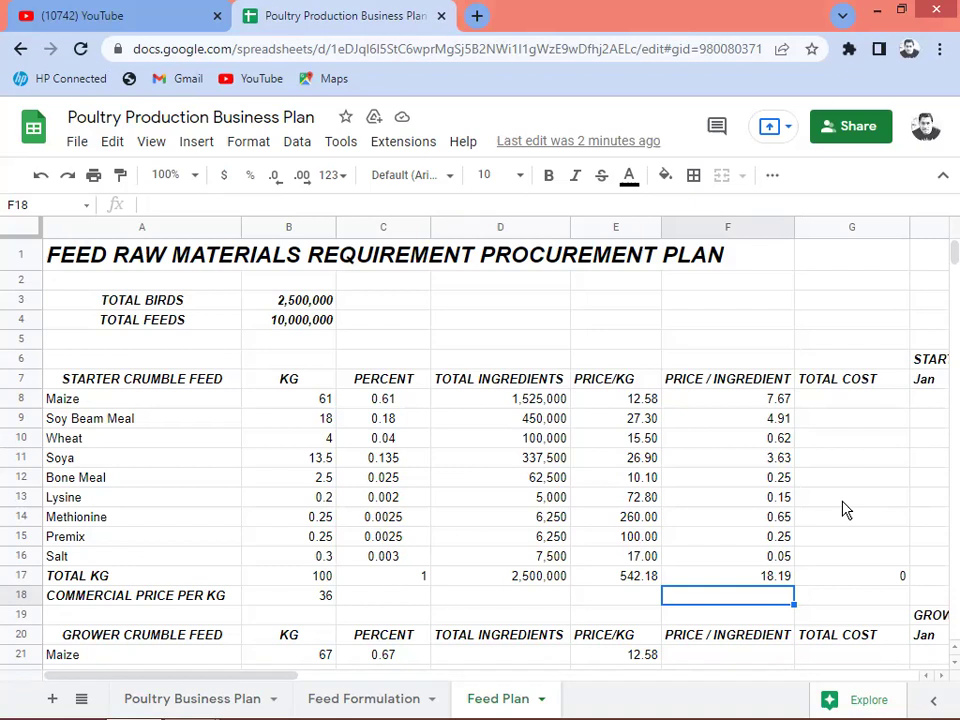
text(30)
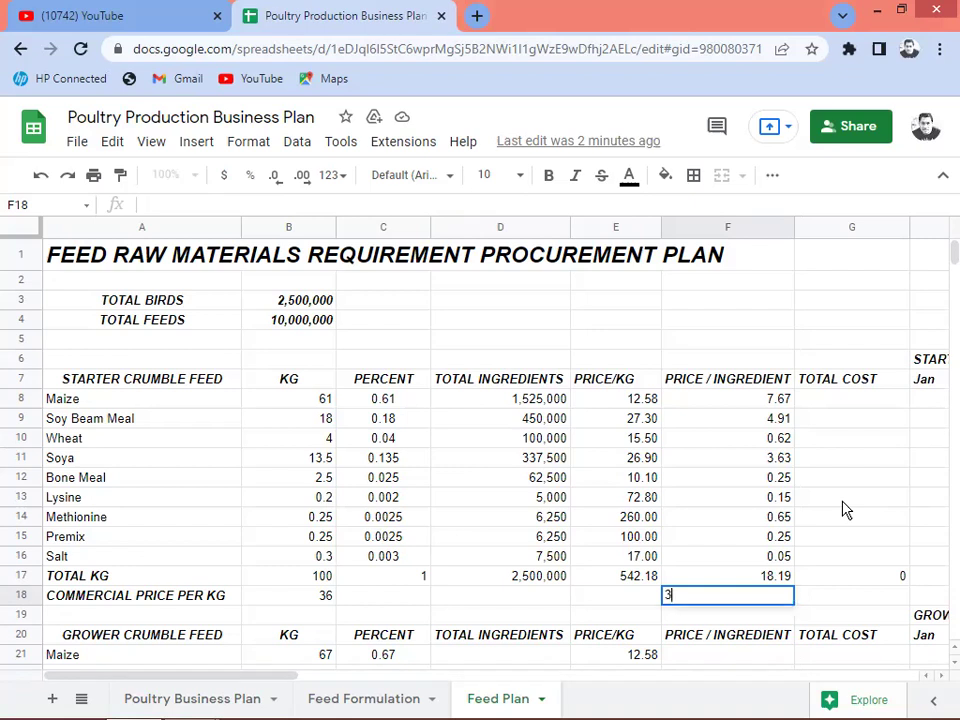
key(Return)
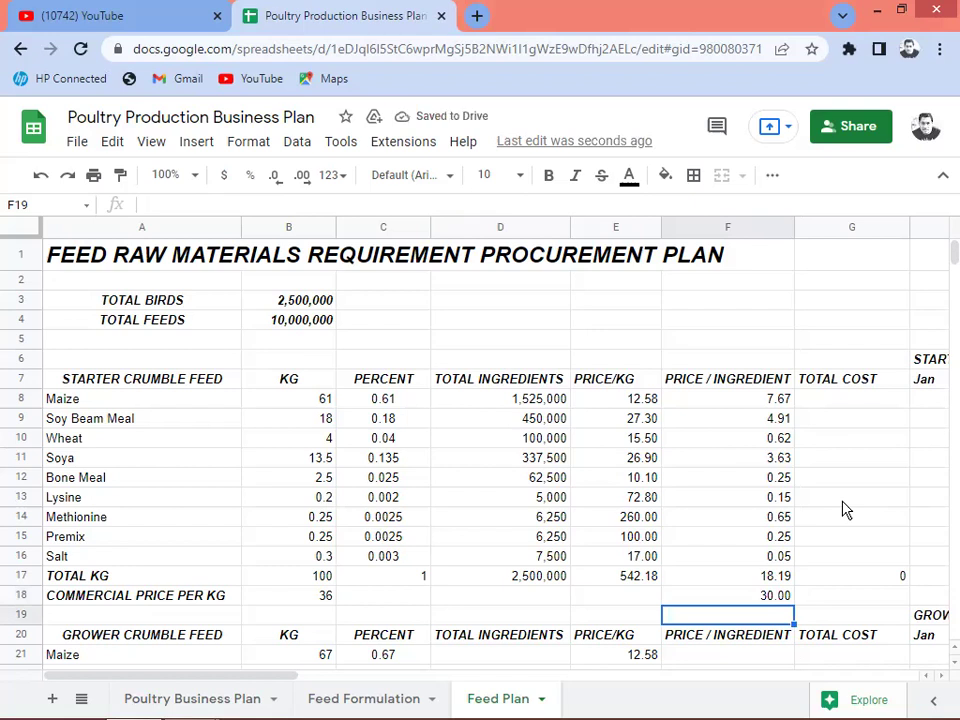
Step: Enter the formula =F18/50 in F19 to divide the amount above by 50
key(Up)
key(Down)
text(=)
key(Up)
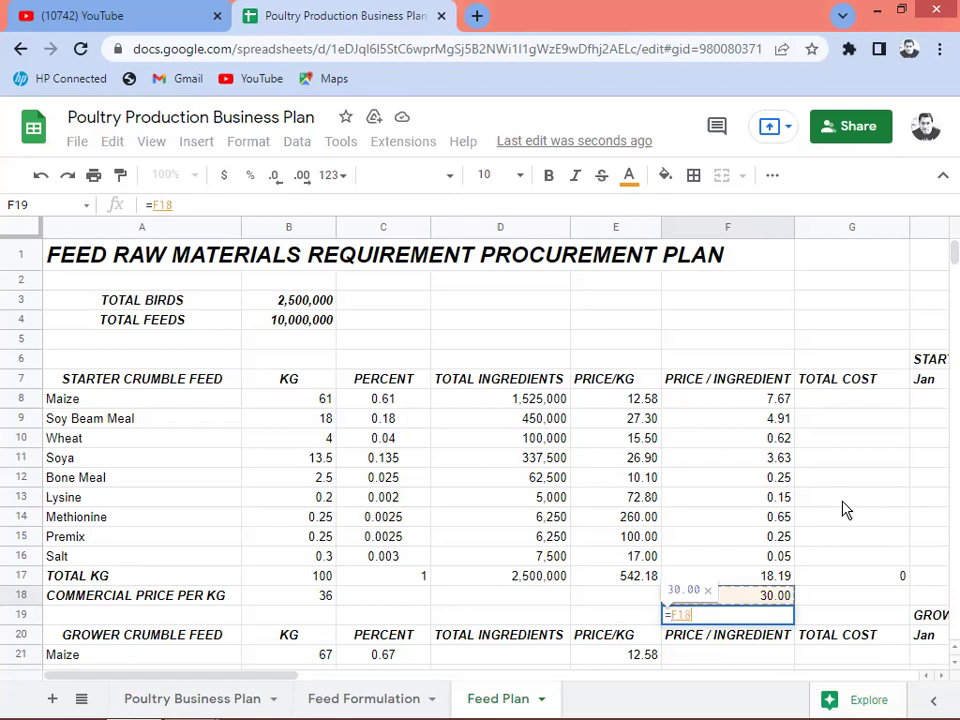
text(/)
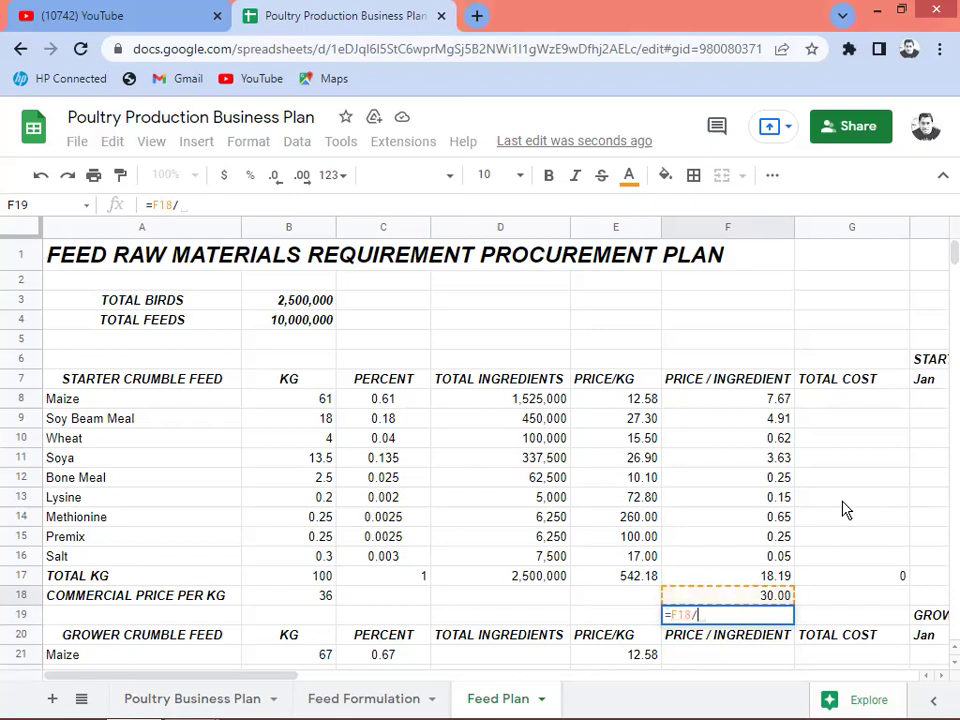
text(500)
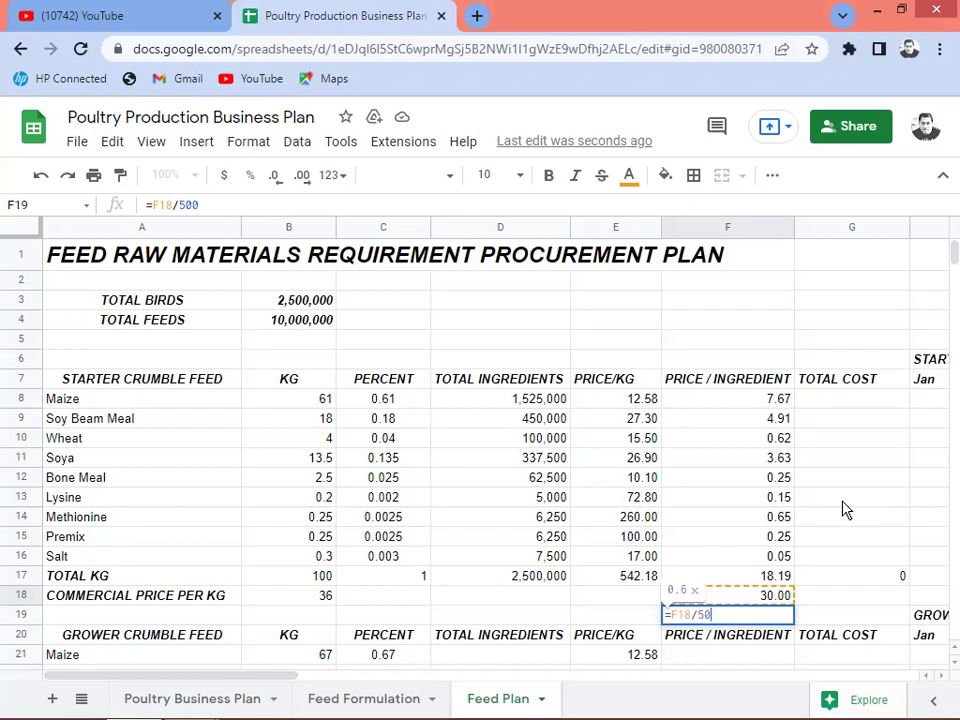
key(BackSpace)
key(Return)
key(Up)
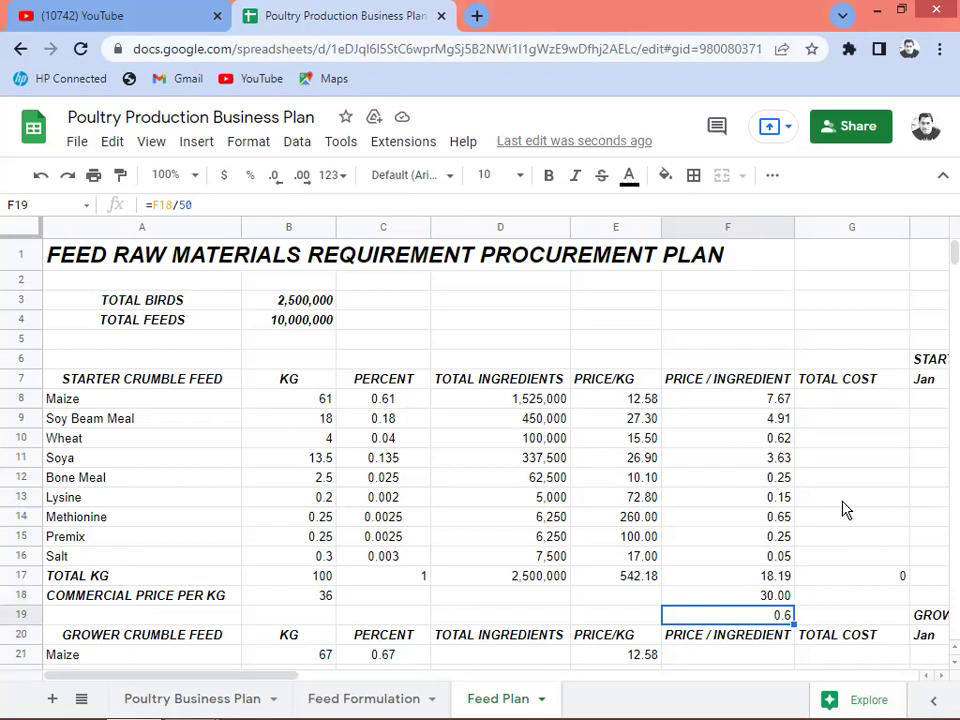
Step: Clear the trial amount and its divided result from cells F18:F19 below the price per ingredient total
key(Up)
key(Up)
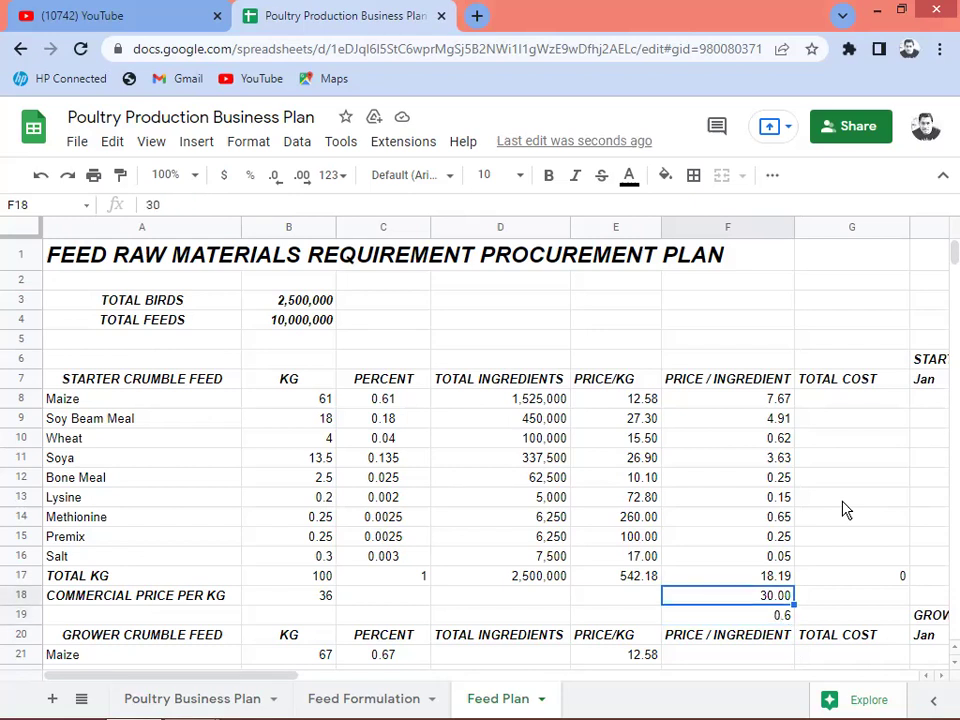
key(Down)
key(Up)
key(Down)
key(shift+Down)
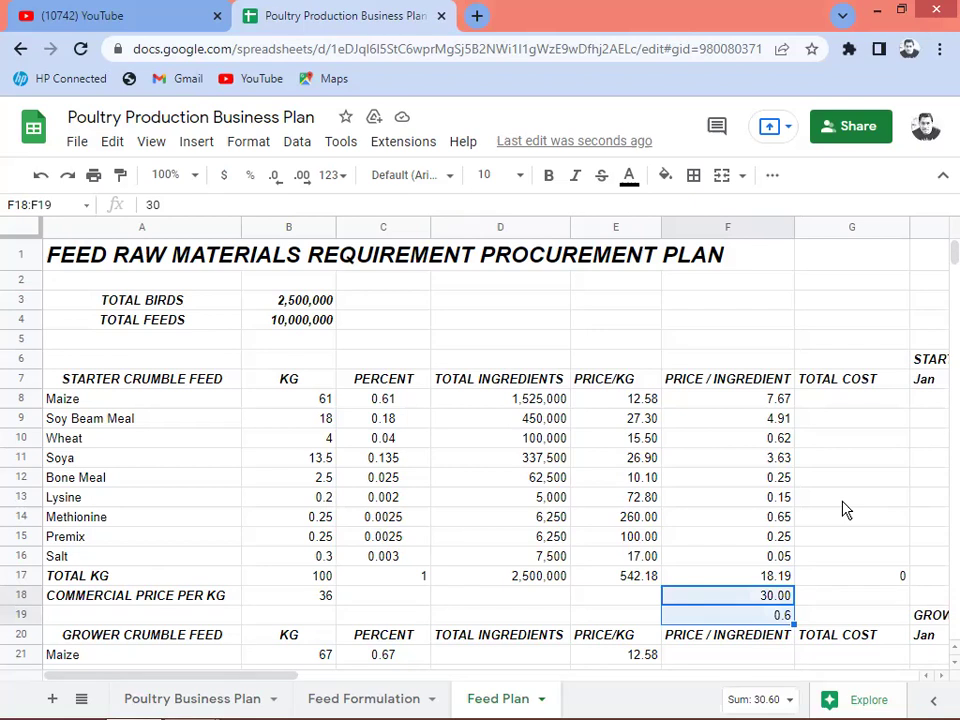
key(Delete)
Step: Enter the formula =E8*D8 in G8 to calculate the total cost of Maize in the starter feed
key(Up)
key(Up)
key(Up)
key(Up)
key(Up)
key(Up)
key(Up)
key(Up)
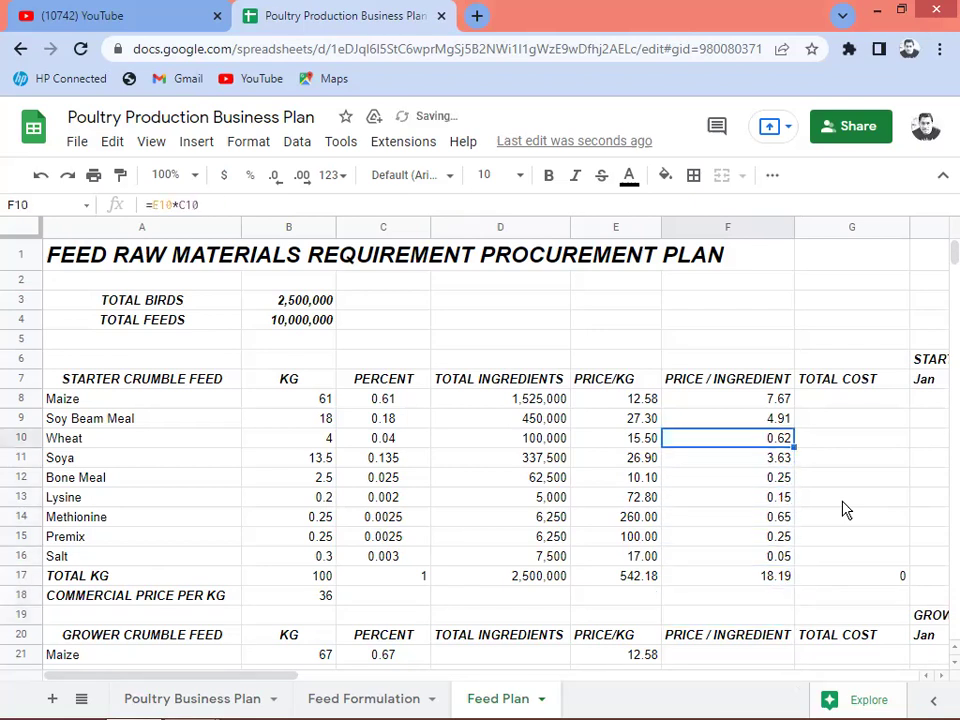
key(Up)
key(Up)
key(Right)
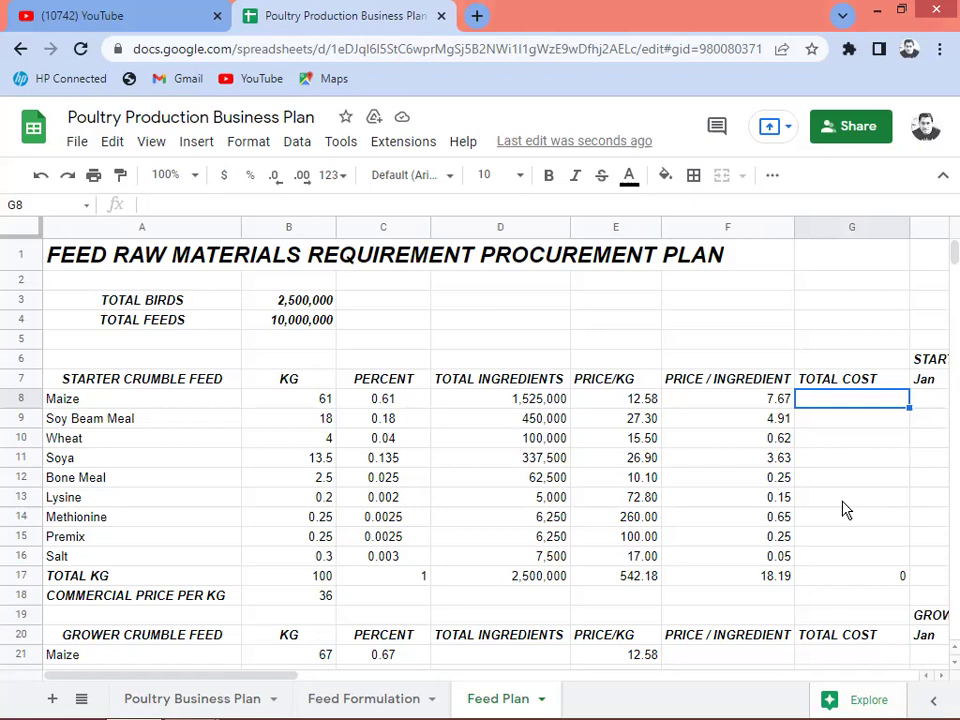
text(=)
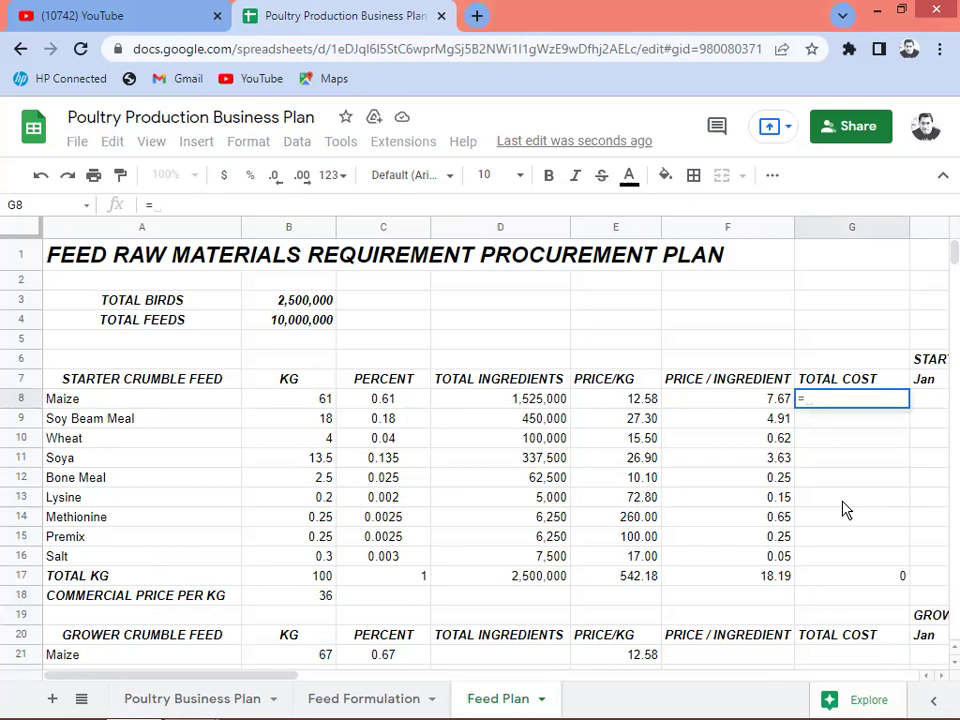
key(Left)
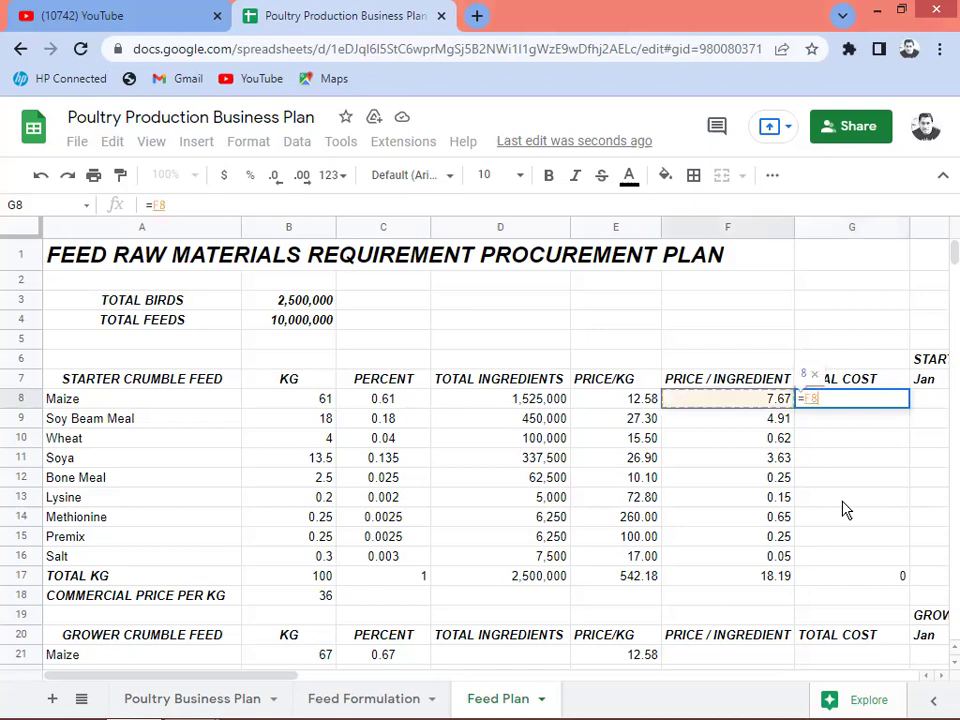
key(Left)
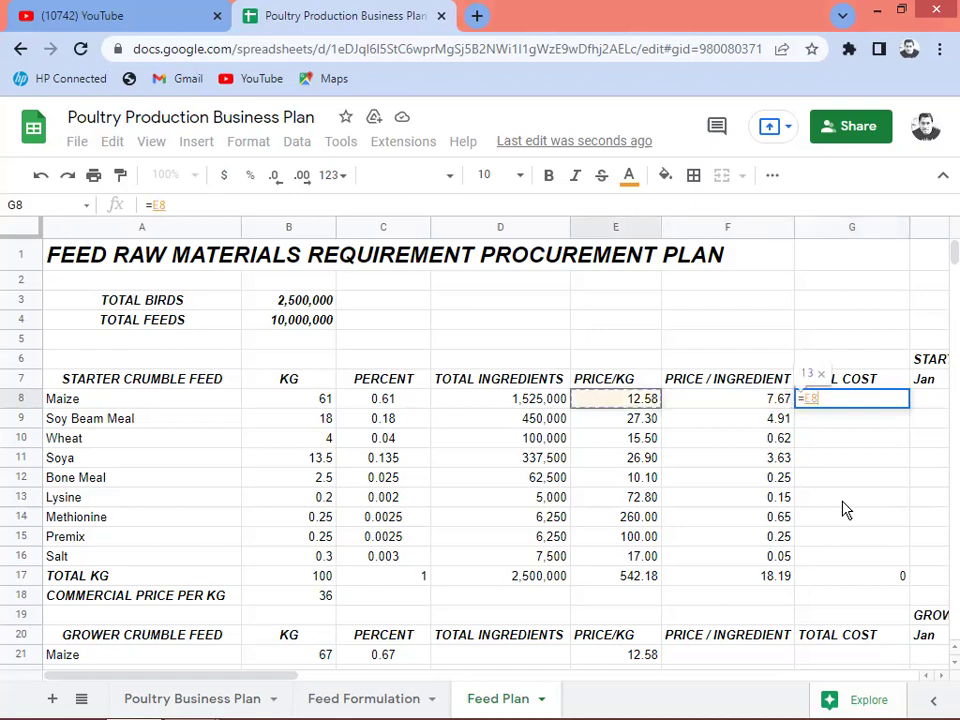
text(*)
key(Left)
key(Left)
key(Left)
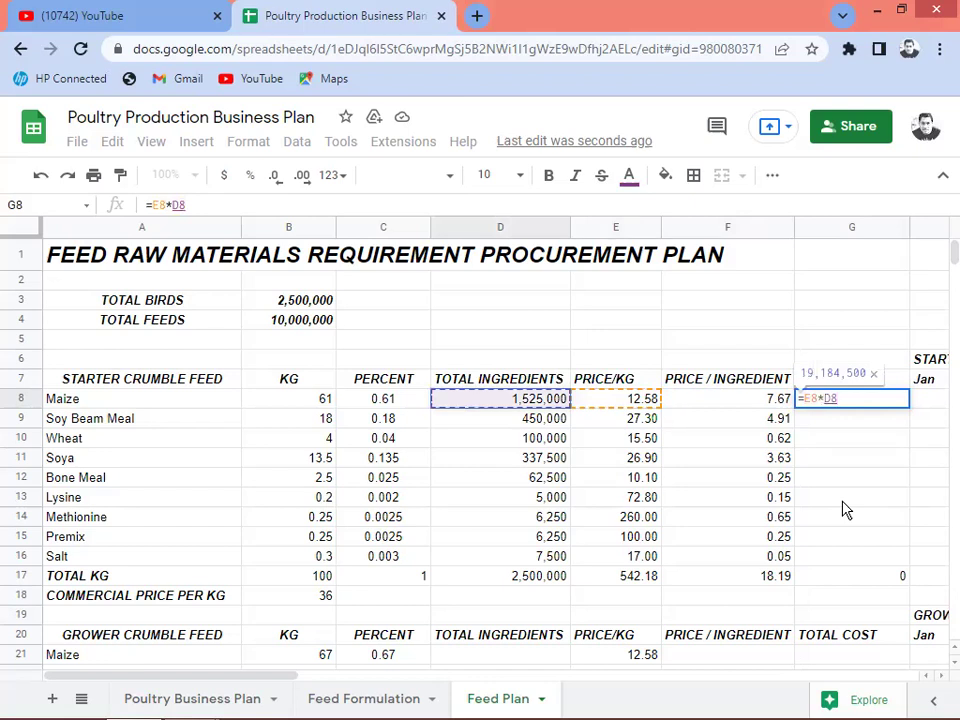
key(Return)
Step: Freeze column A of the Feed Plan sheet so the ingredient names remain in view
key(Up)
key(Right)
key(Right)
key(Left)
key(Left)
key(Home)
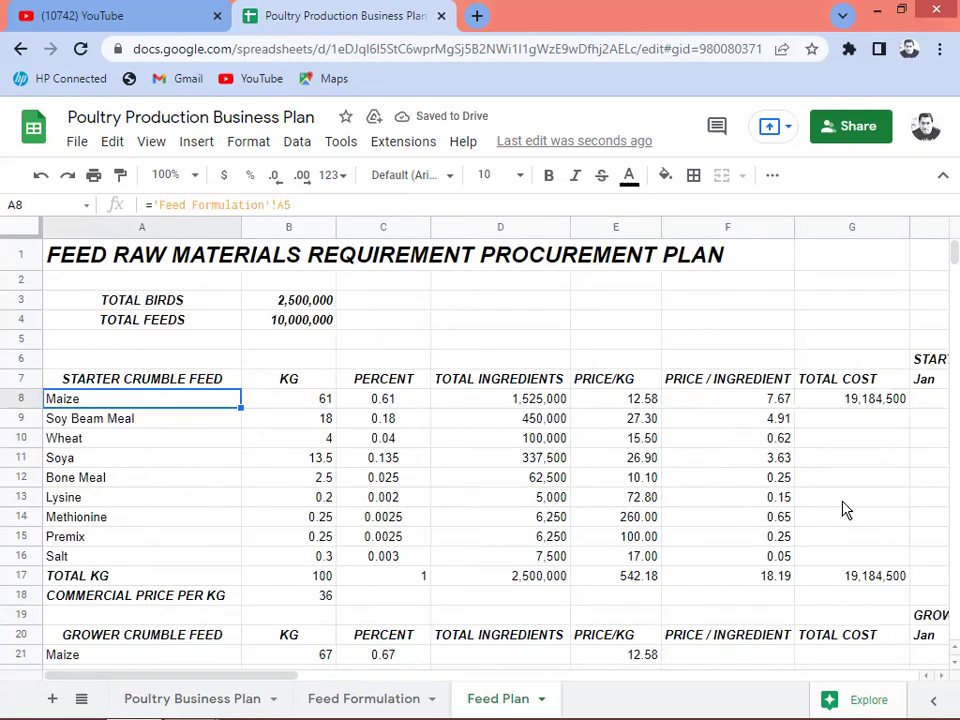
key(Right)
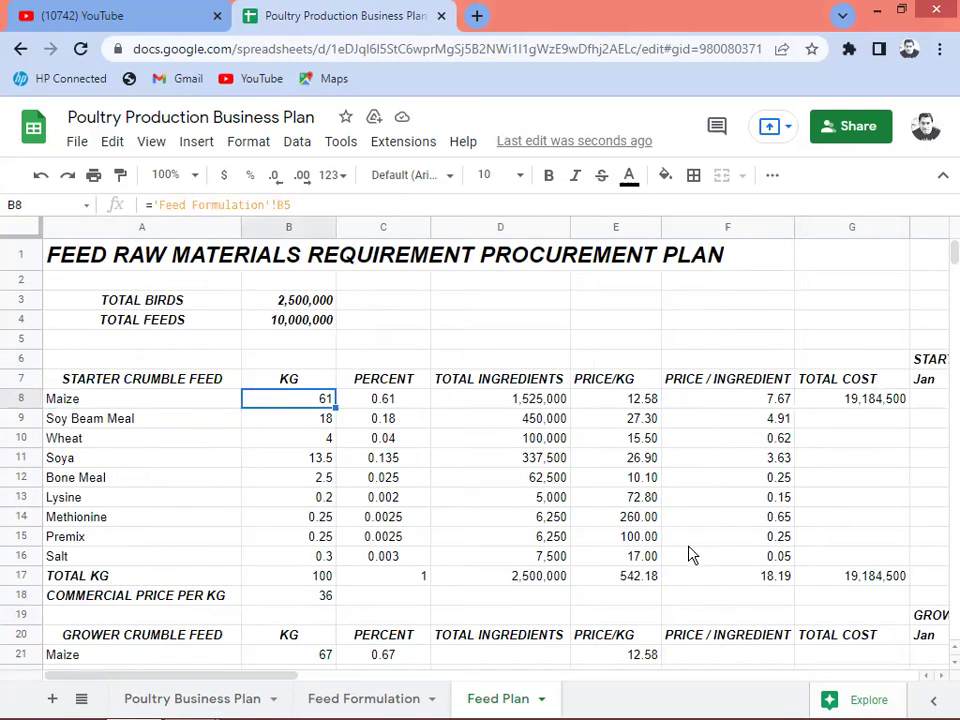
click(139, 228)
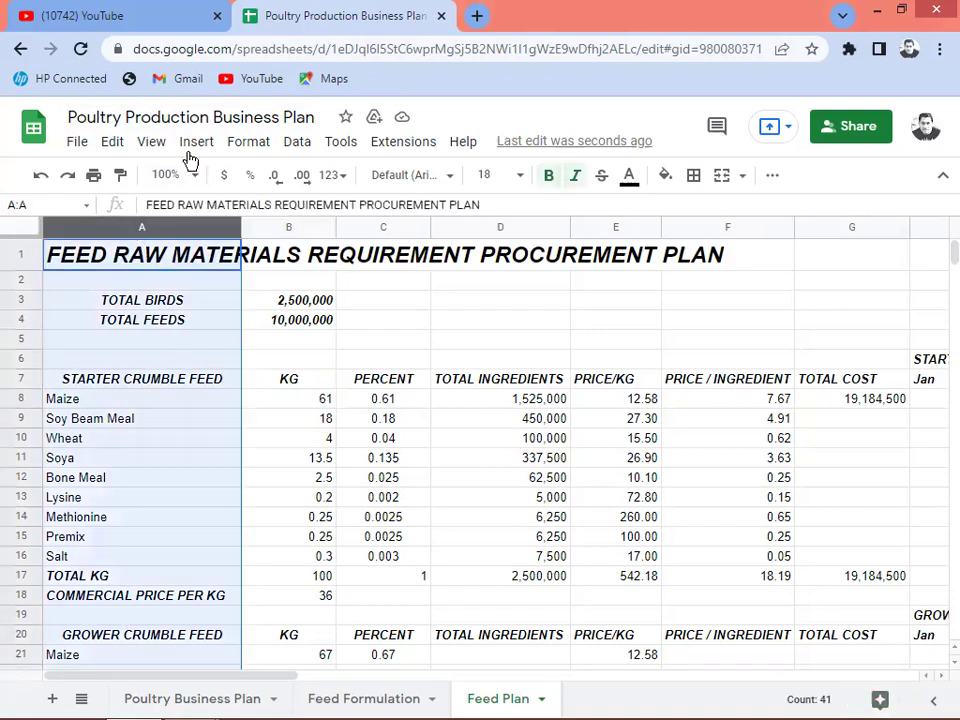
click(154, 148)
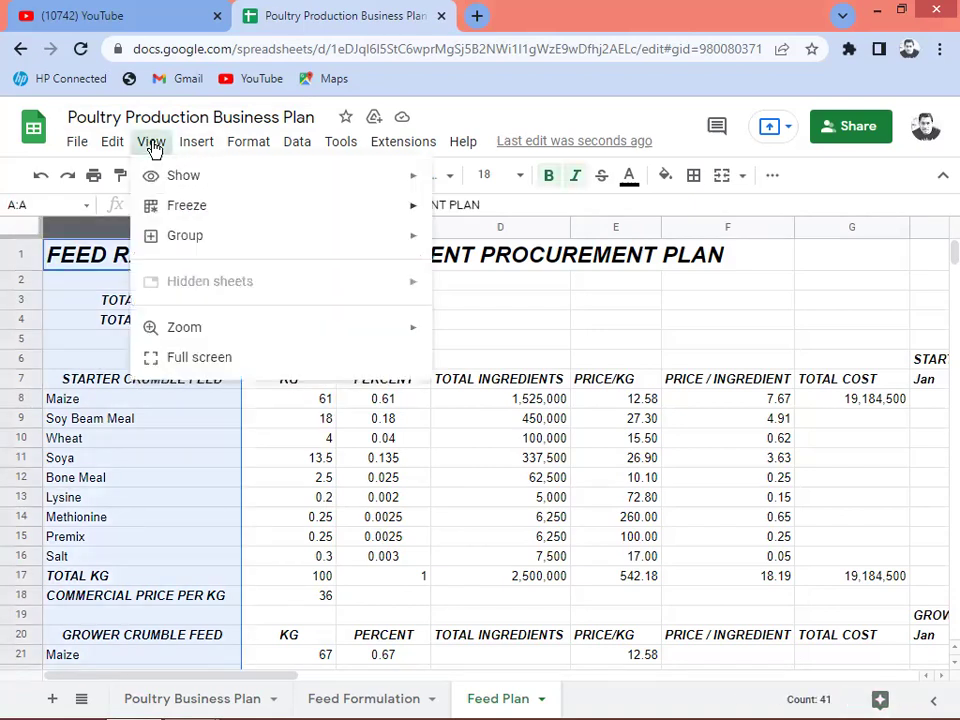
mouse_move(185, 213)
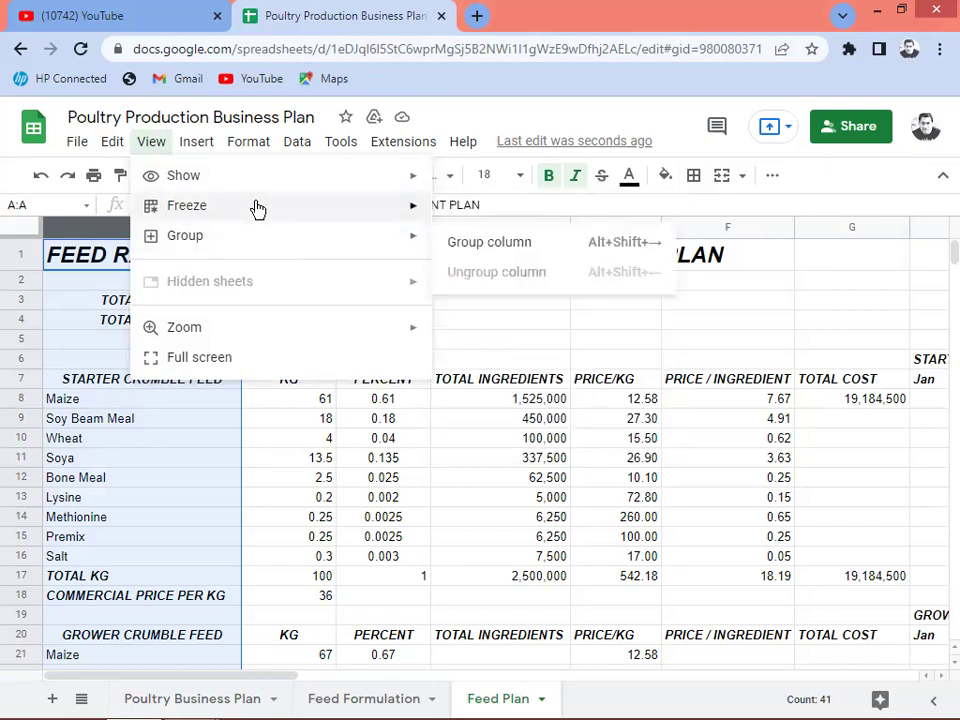
mouse_move(257, 207)
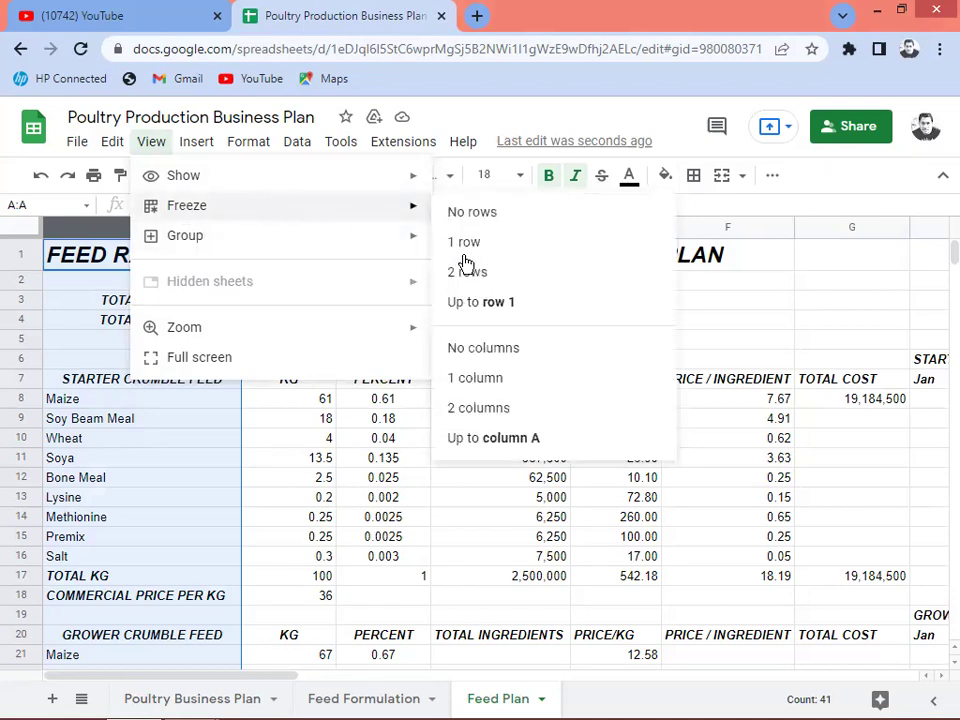
click(486, 380)
click(305, 460)
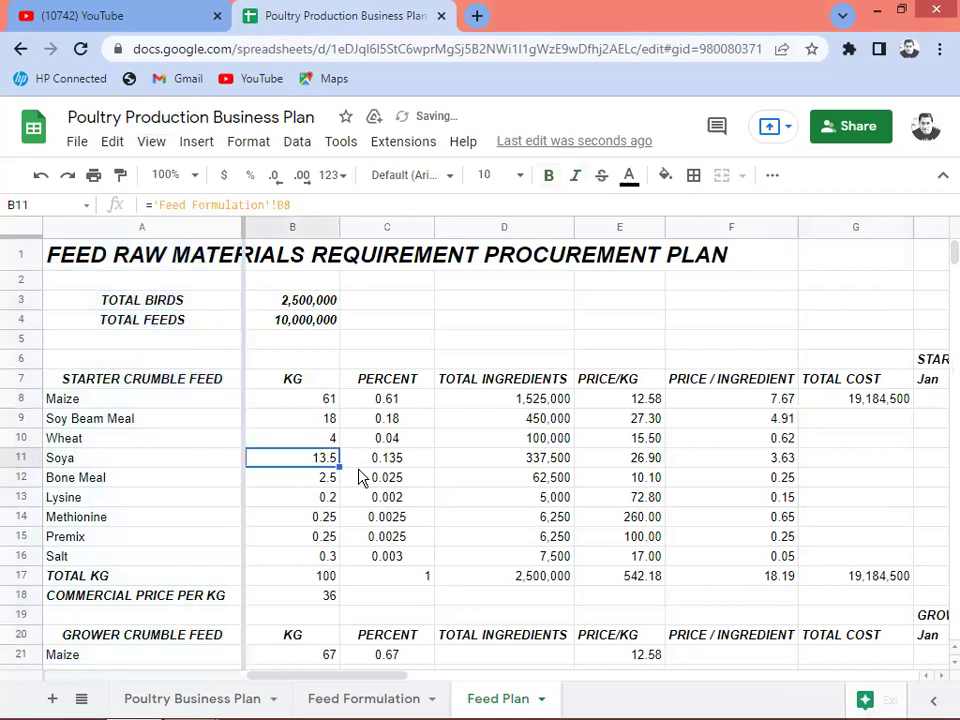
Step: Look across the starter feed's cost and monthly volume columns with the ingredient column frozen
key(Right)
key(Right)
key(Right)
key(Right)
key(Right)
key(Right)
key(Right)
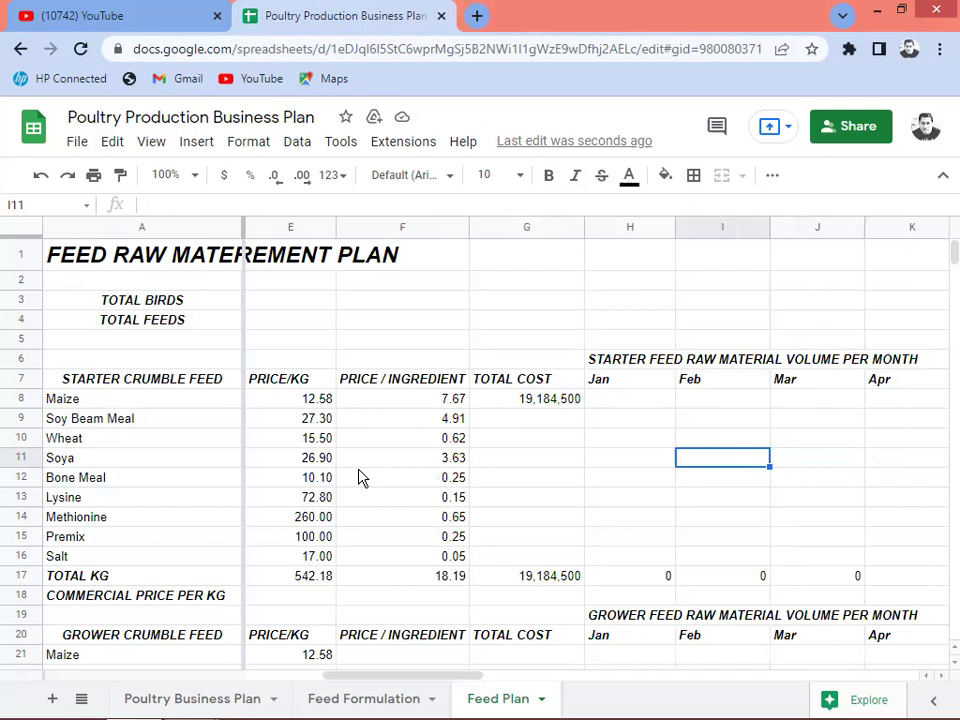
key(Right)
key(Right)
key(Left)
key(Left)
key(Left)
key(Left)
key(Left)
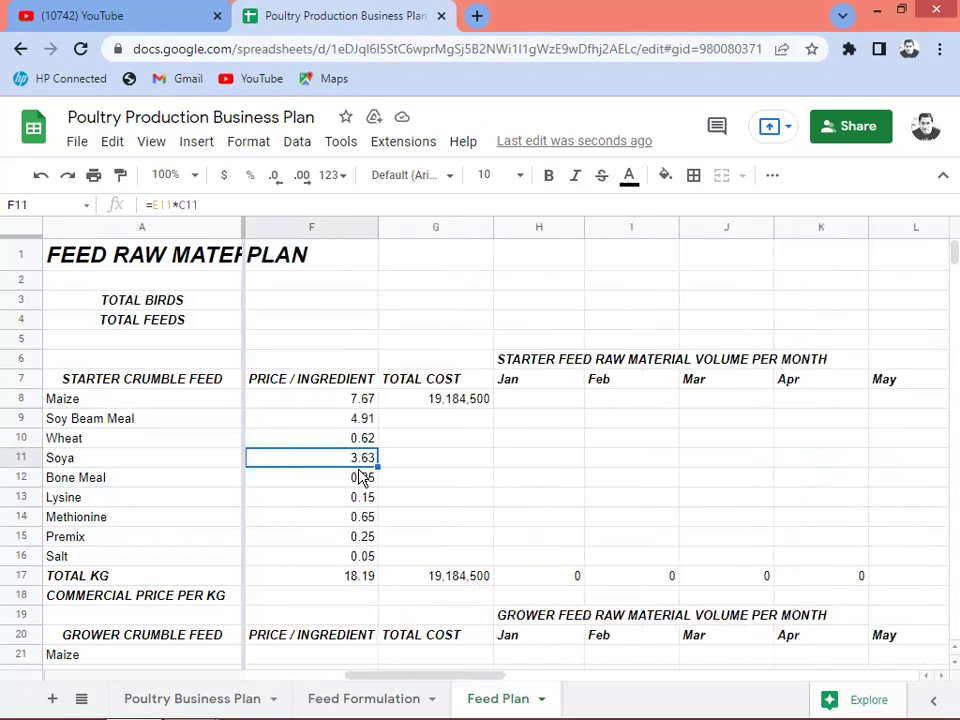
Step: Fill the total cost formula from G8 down through G16 for the remaining starter feed ingredients
key(Right)
key(Right)
key(Up)
key(Left)
key(Up)
key(Up)
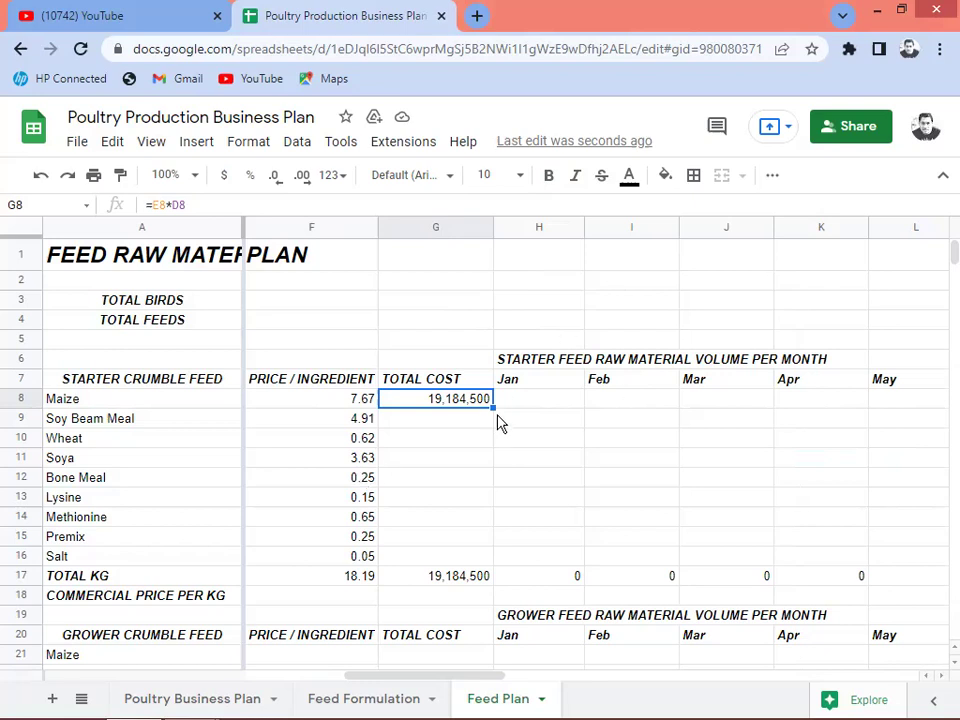
drag(494, 407, 492, 552)
click(488, 498)
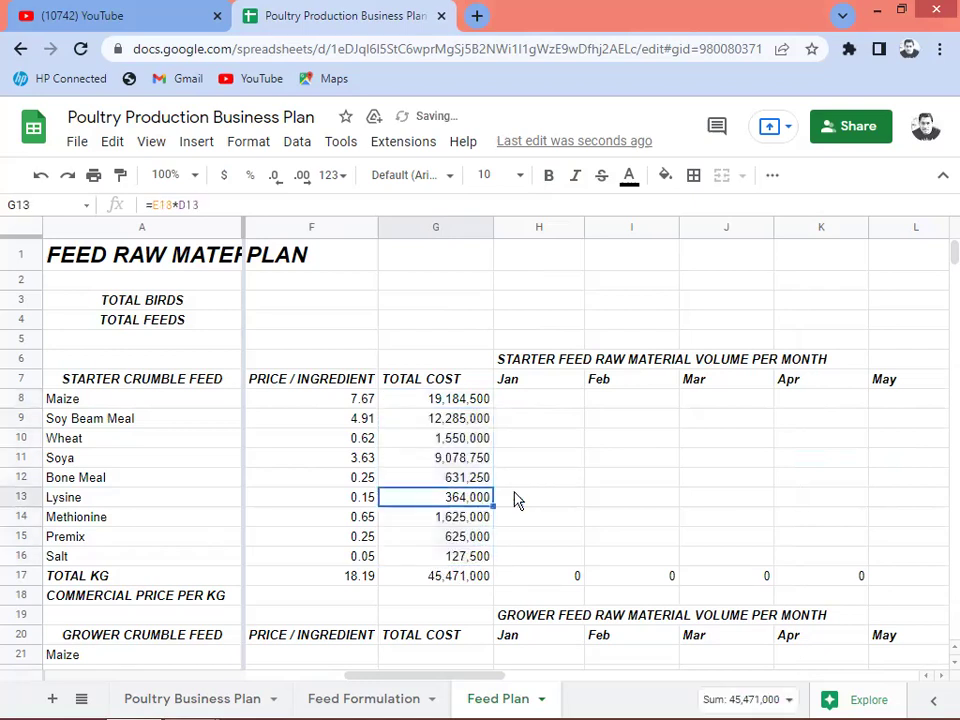
Step: Review the total cost formulas of the starter feed ingredients in G9:G16
key(Up)
key(Up)
key(Up)
key(Up)
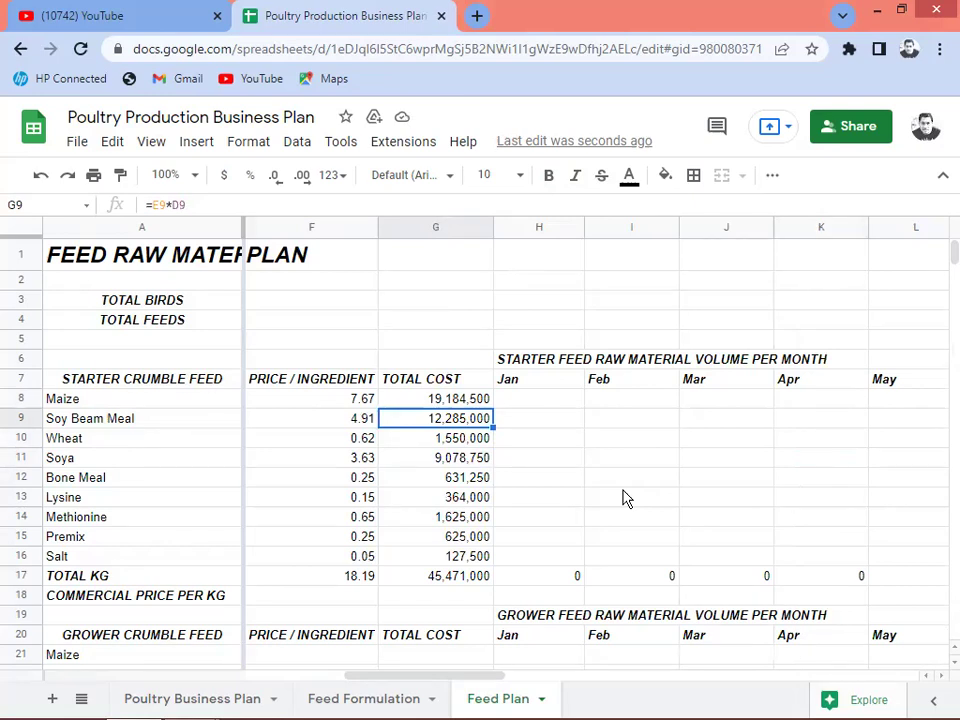
key(Down)
key(Down)
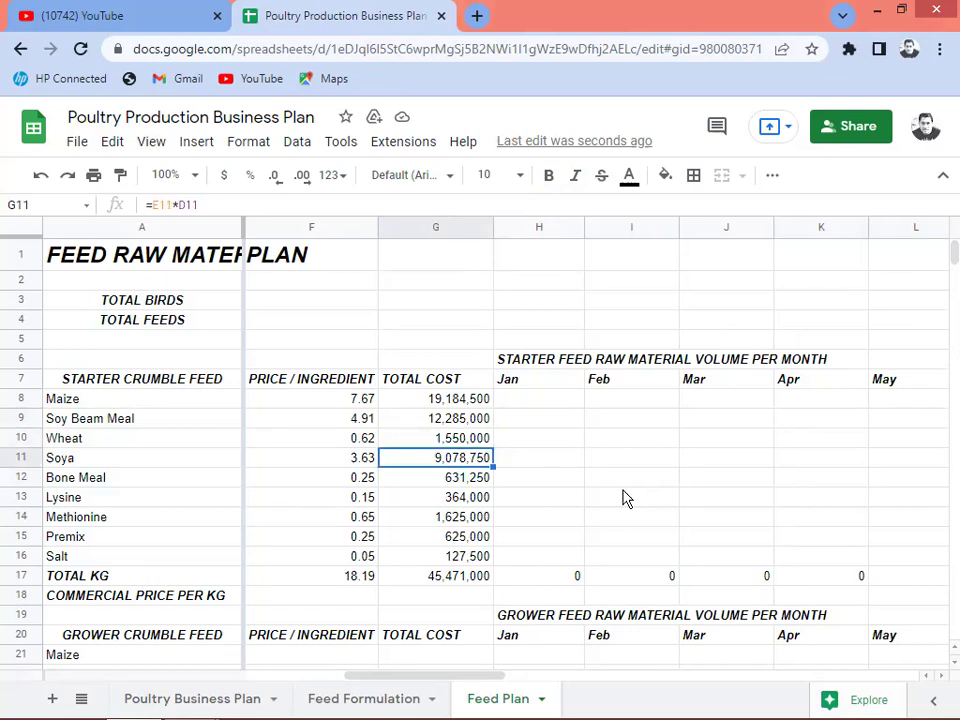
key(Down)
key(Down)
key(Down)
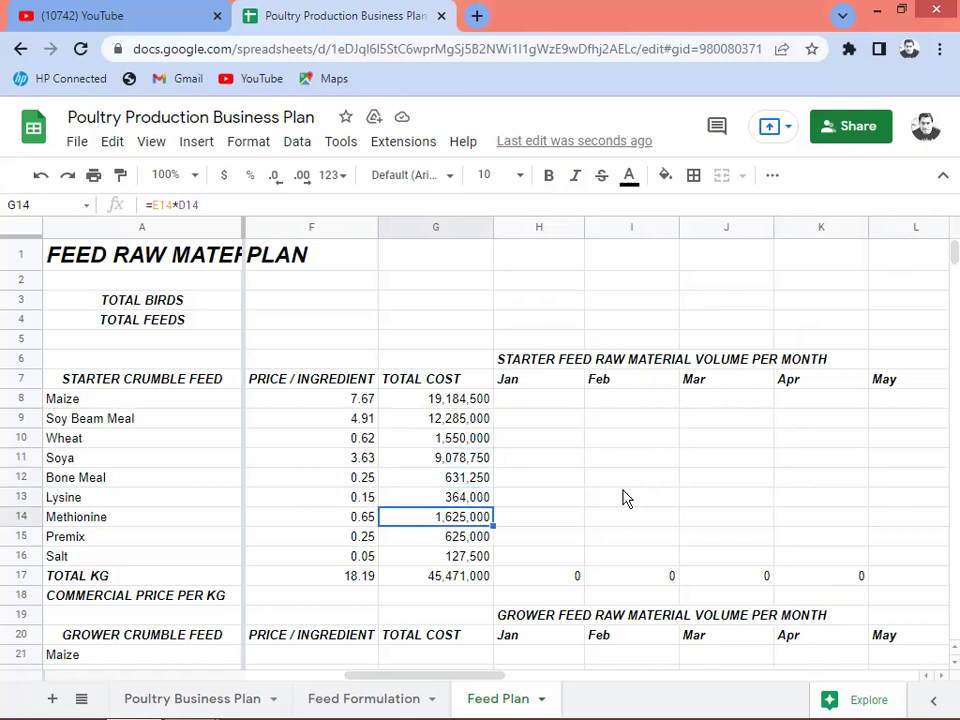
key(Up)
key(Up)
key(Up)
key(Up)
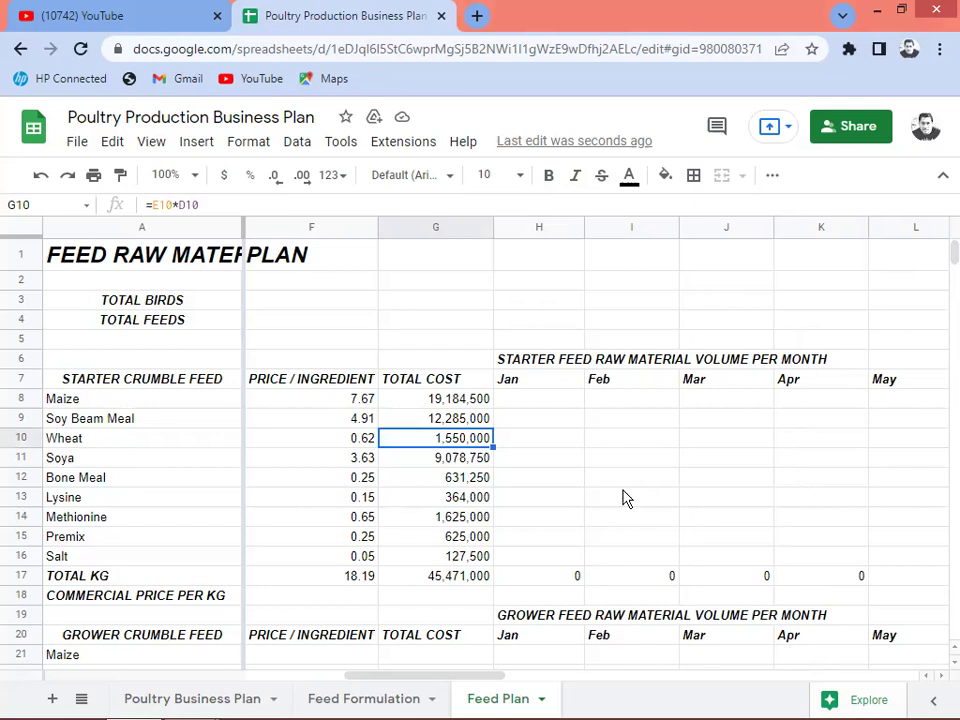
key(Down)
key(Down)
key(Down)
key(Down)
key(Down)
key(Down)
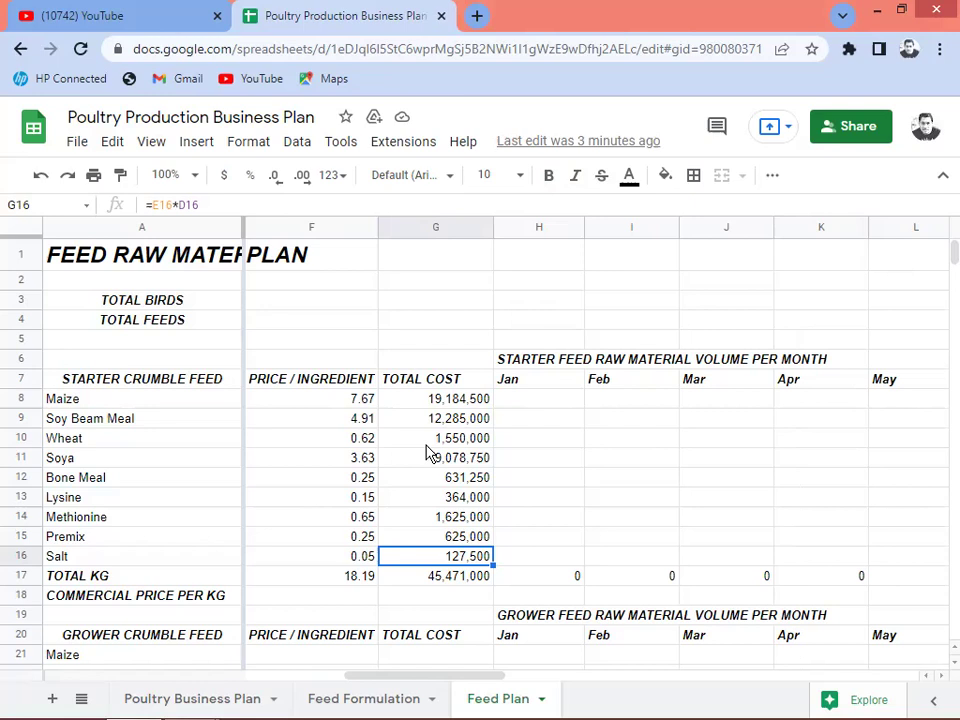
Step: Enter the formula =D8/12 in H8 to calculate the January volume of Maize for the starter feed
key(Up)
key(Up)
key(Up)
key(Up)
key(Up)
key(Up)
key(Up)
key(Up)
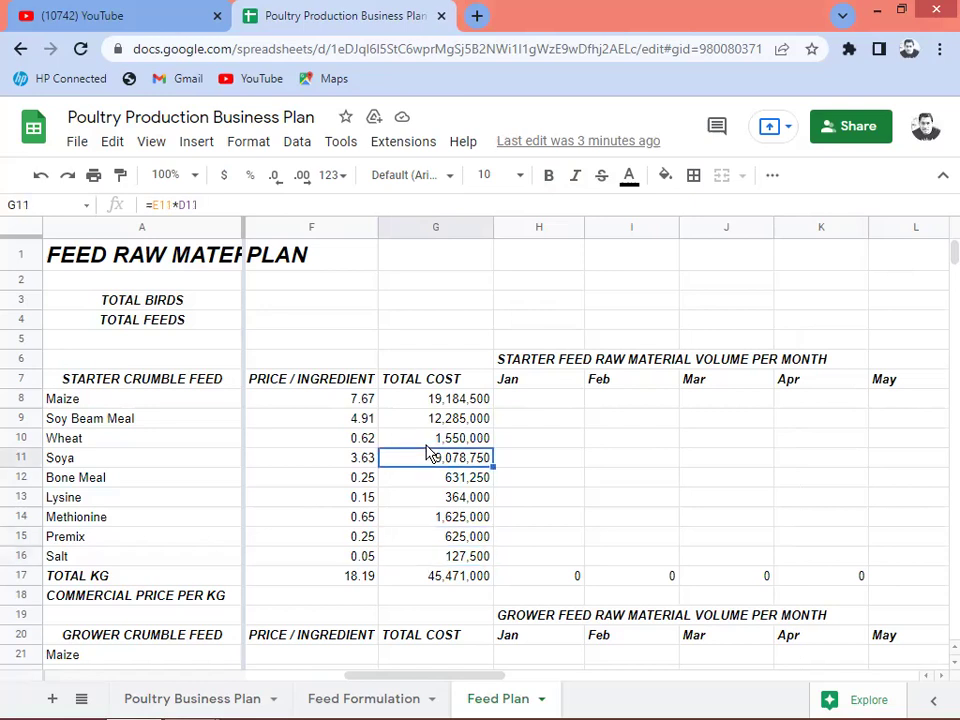
key(Right)
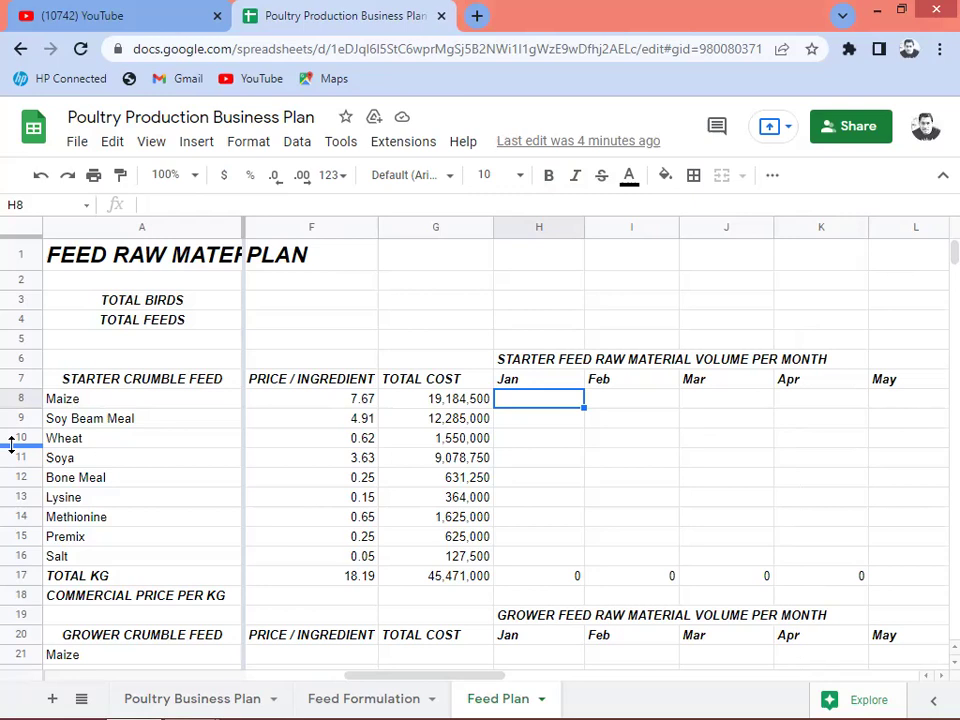
text(=)
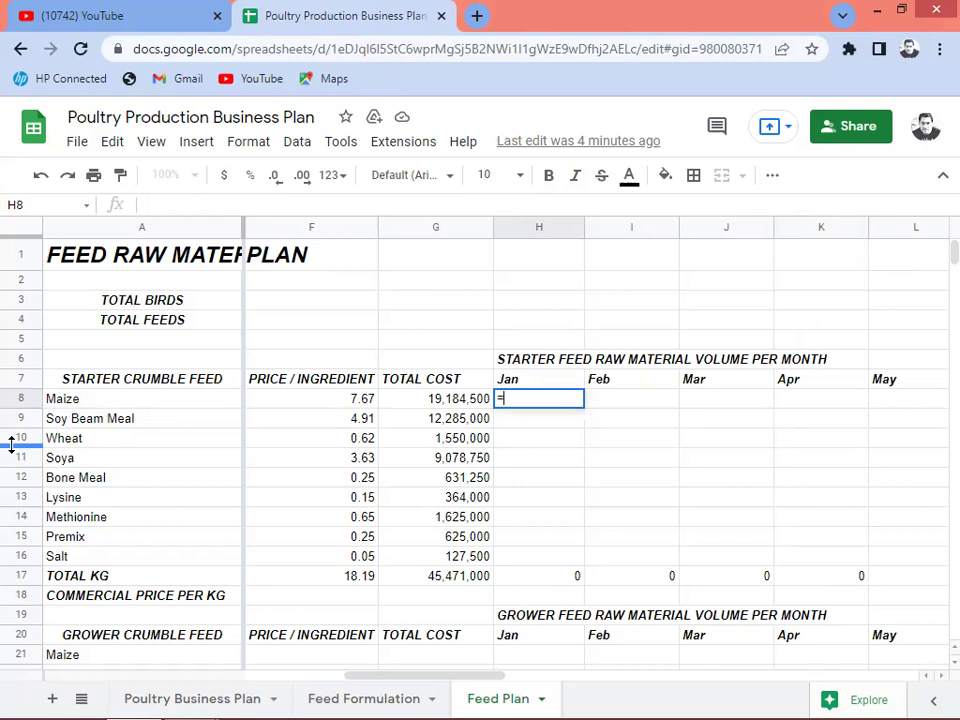
key(Left)
key(Left)
key(Left)
key(Left)
key(Left)
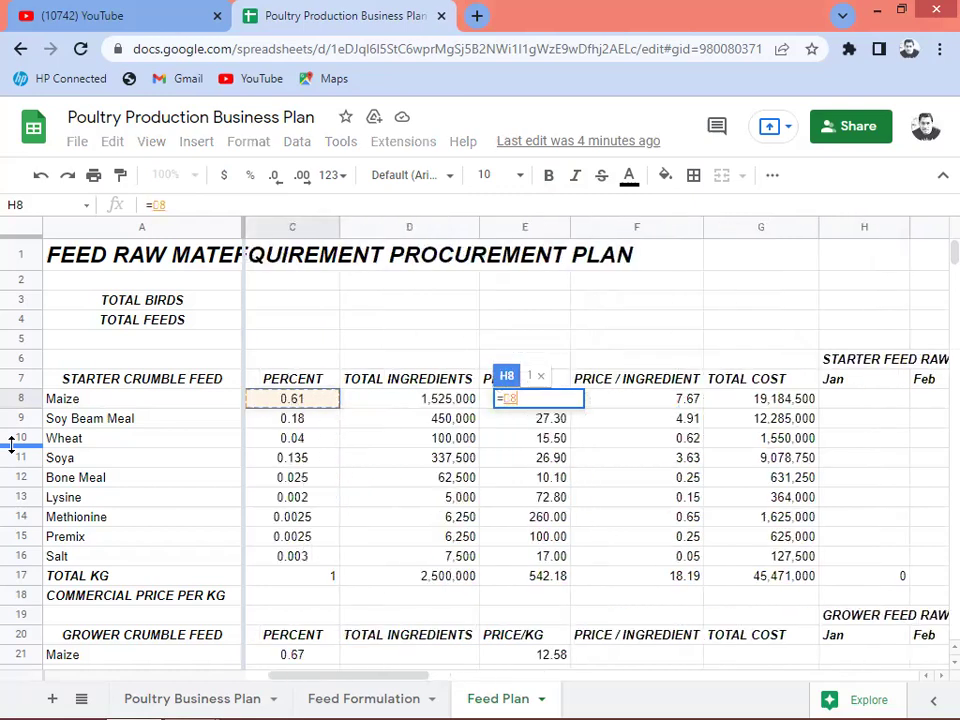
key(Left)
key(Right)
key(Right)
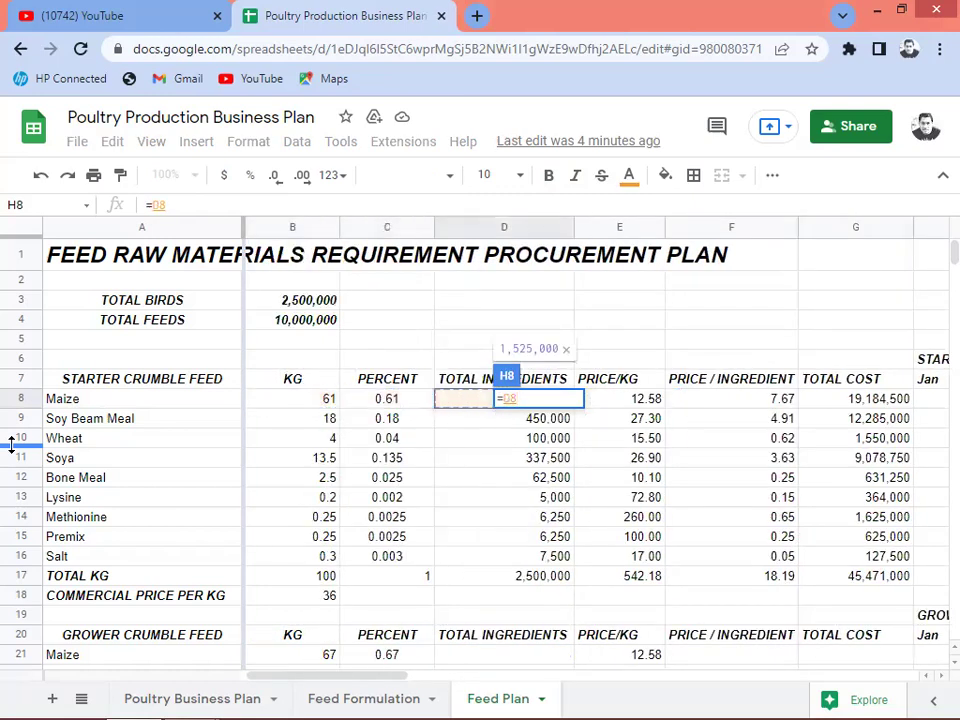
text(/)
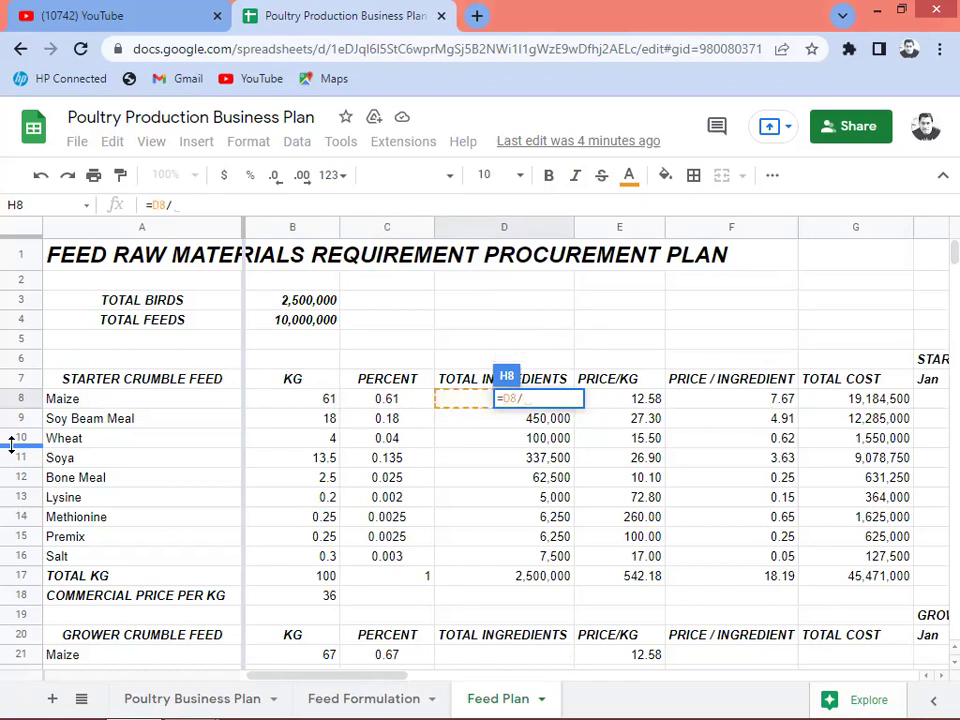
key(Return)
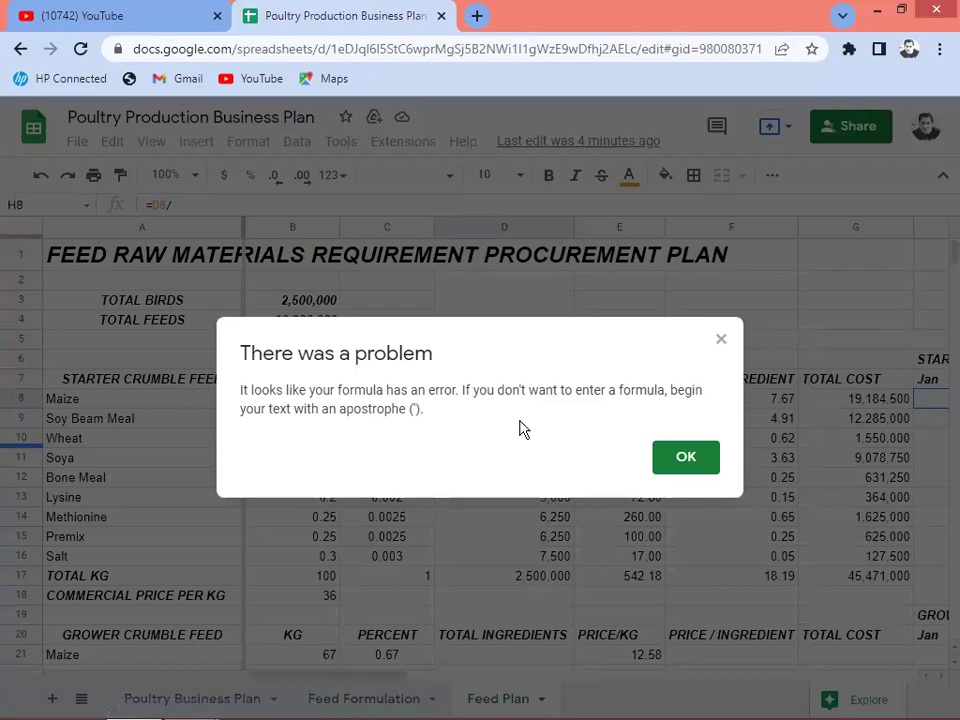
click(673, 455)
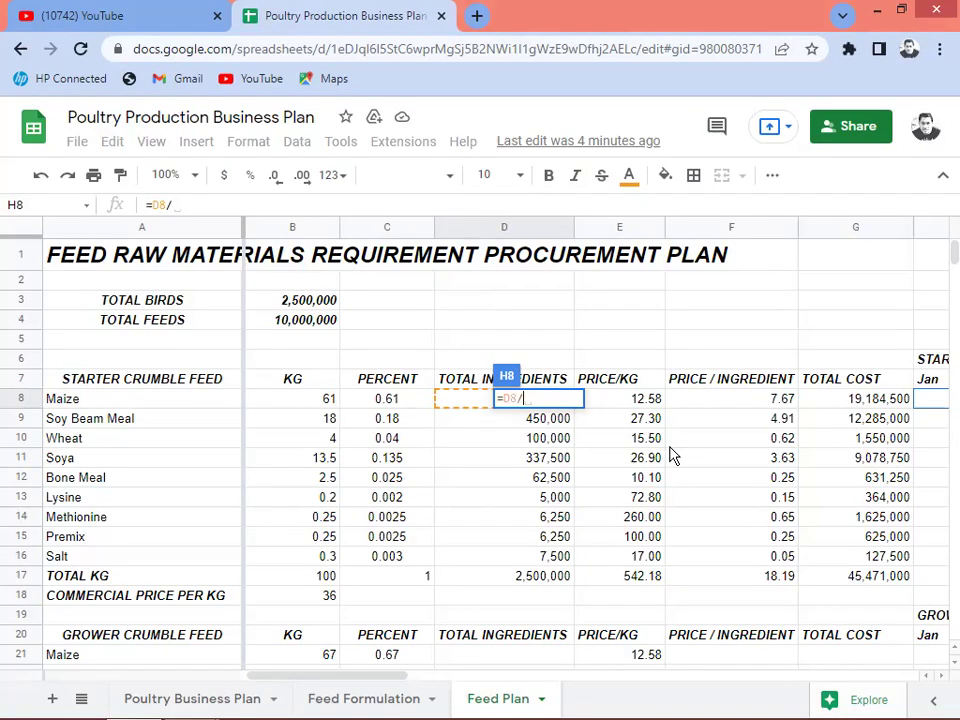
text(12)
key(Return)
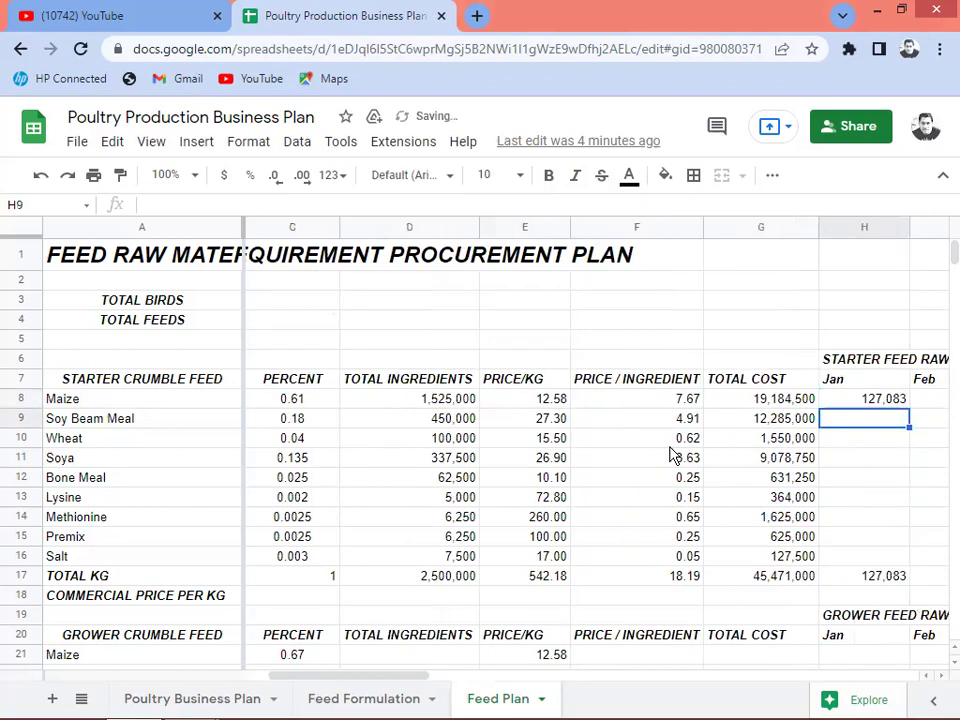
key(Up)
key(Right)
key(Right)
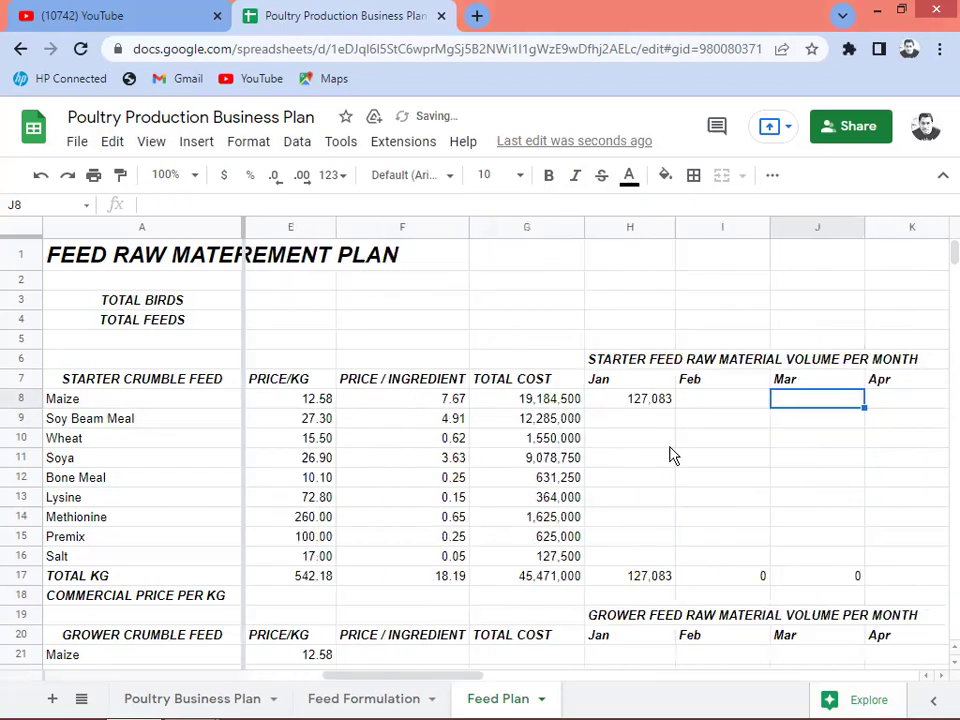
key(Left)
key(Left)
key(Left)
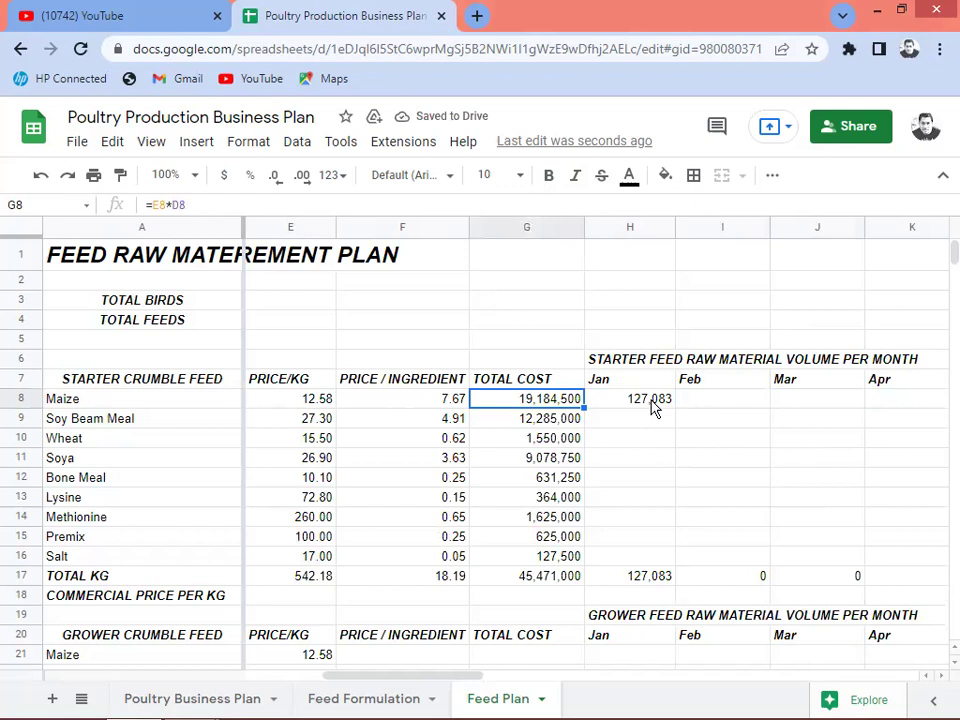
Step: Fill the January volume formula from H8 down through H16 for the remaining starter feed ingredients
key(Right)
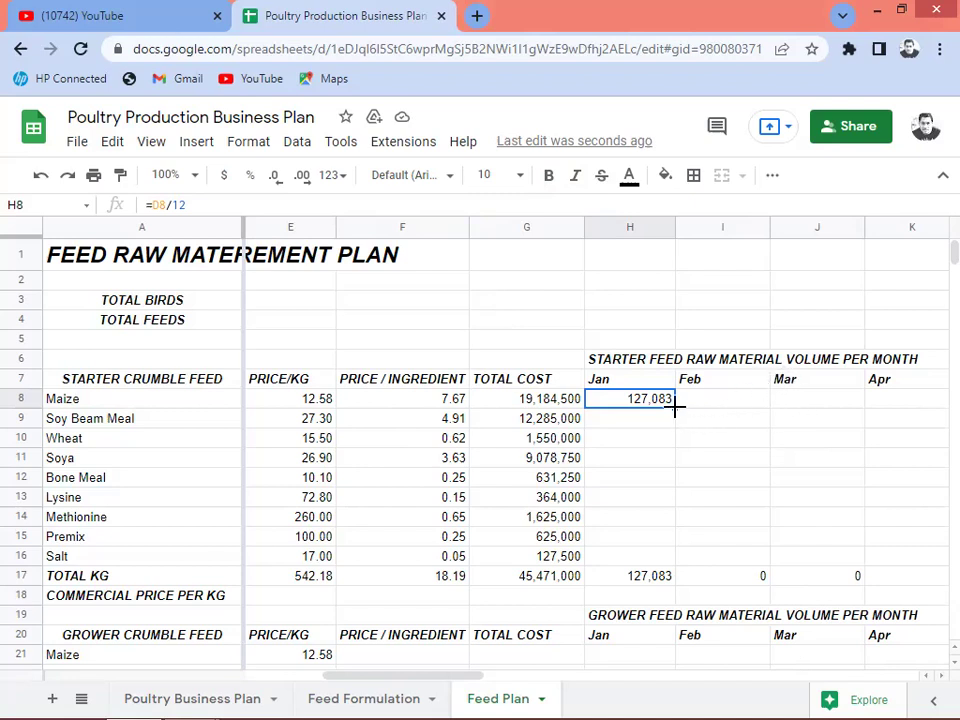
drag(675, 406, 682, 558)
click(655, 578)
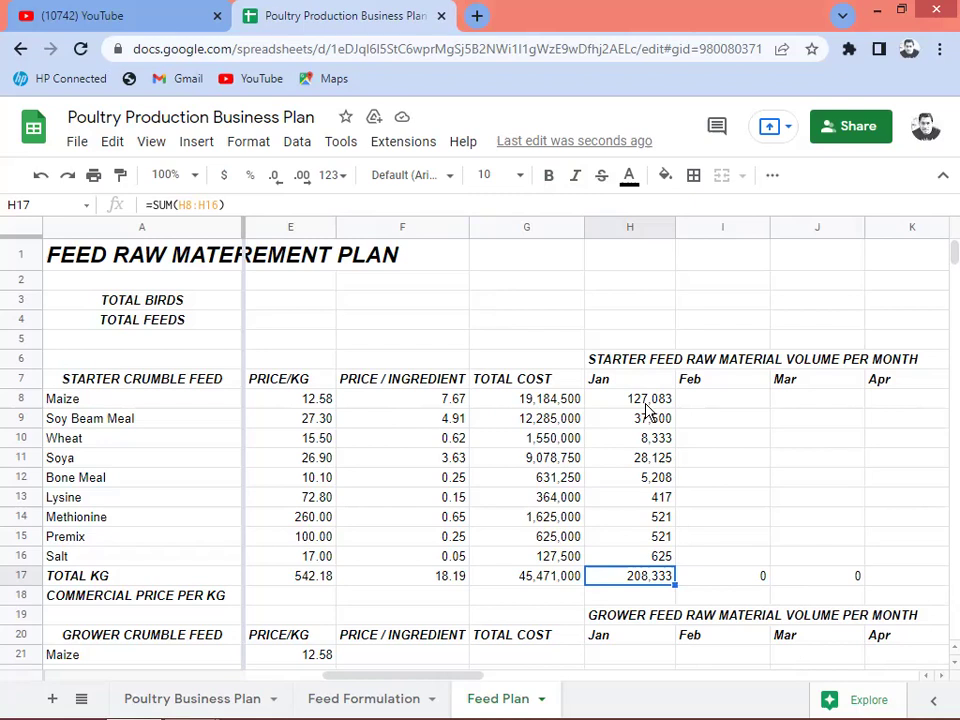
Step: Review the Maize January volume formula in H8 and the quantity, price and cost cells of the same row
key(Up)
key(Up)
key(Up)
key(Up)
key(Up)
key(Up)
key(Up)
key(Up)
key(Up)
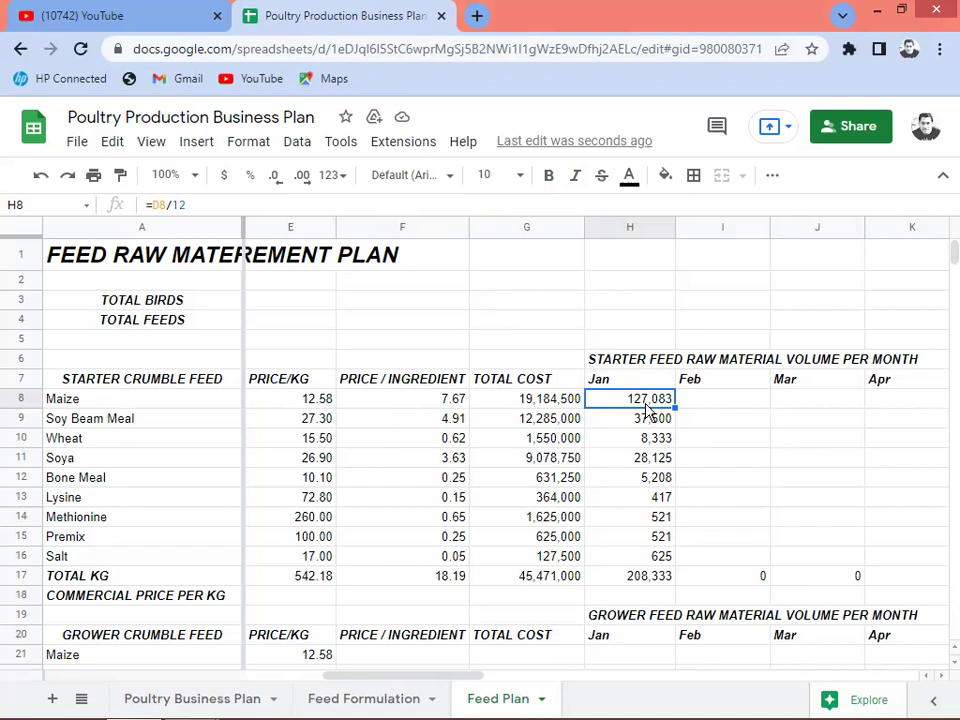
key(Right)
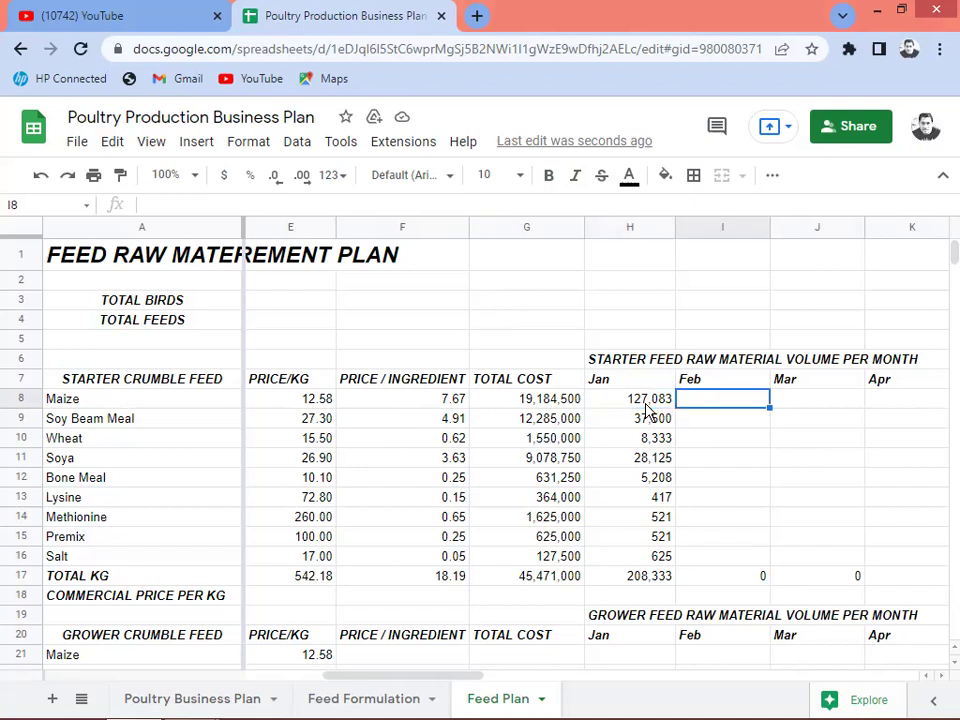
key(Left)
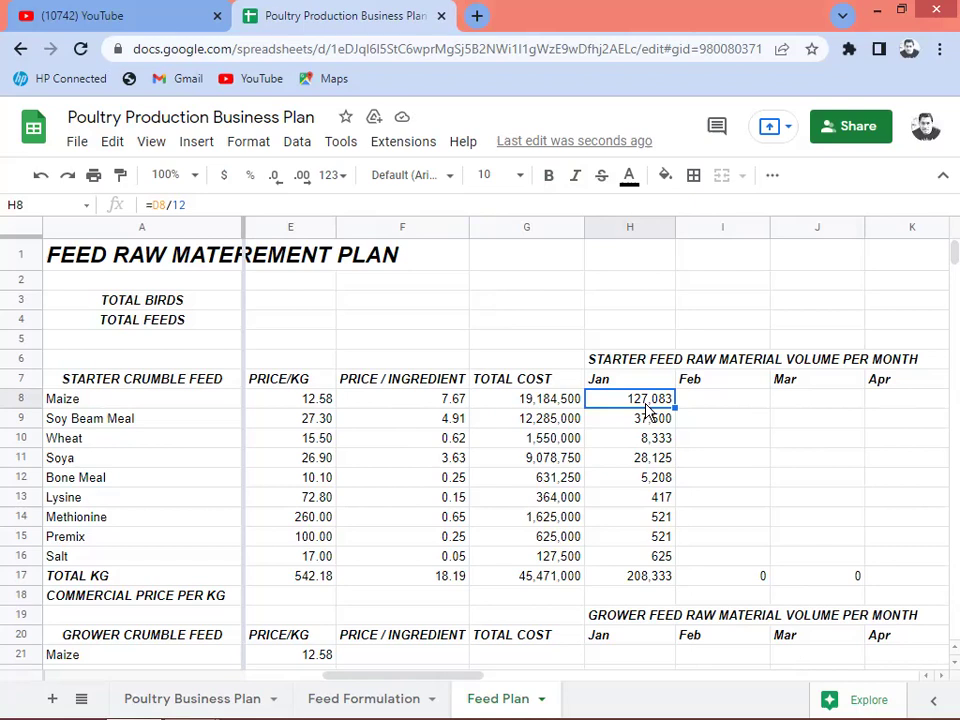
key(Left)
key(Left)
key(Left)
key(Left)
key(Left)
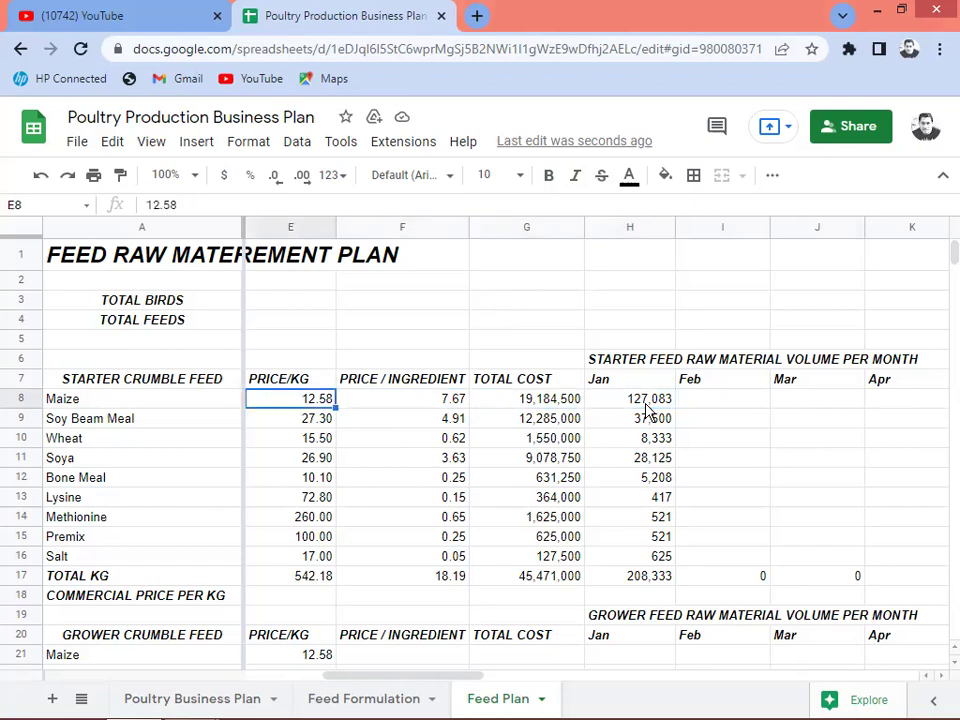
key(Right)
key(Right)
key(Right)
key(Right)
key(Right)
key(Right)
key(Right)
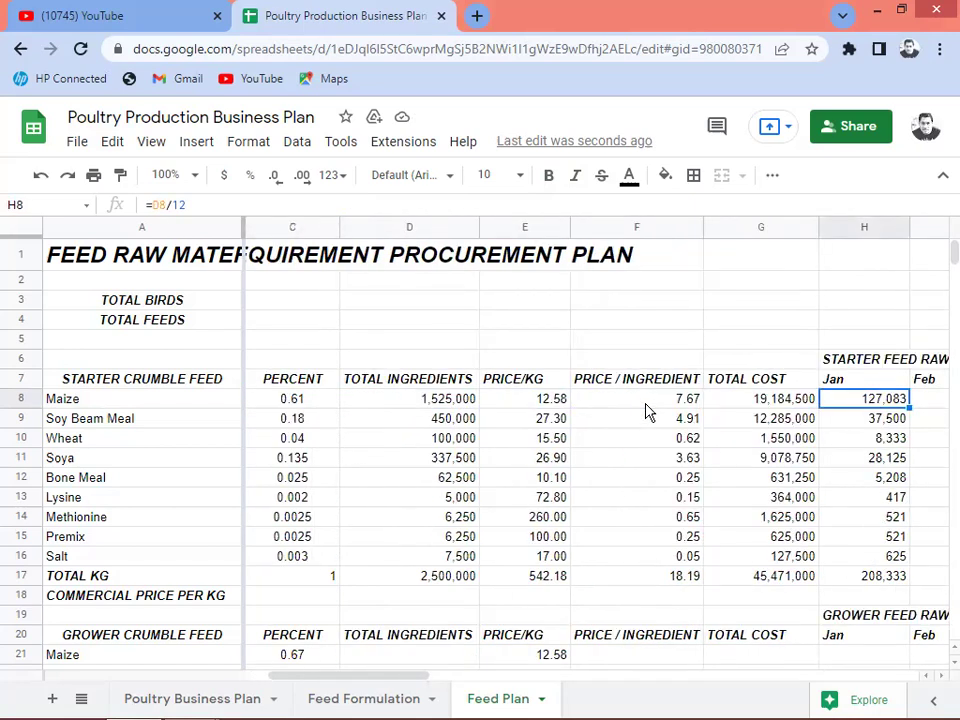
key(Left)
key(Left)
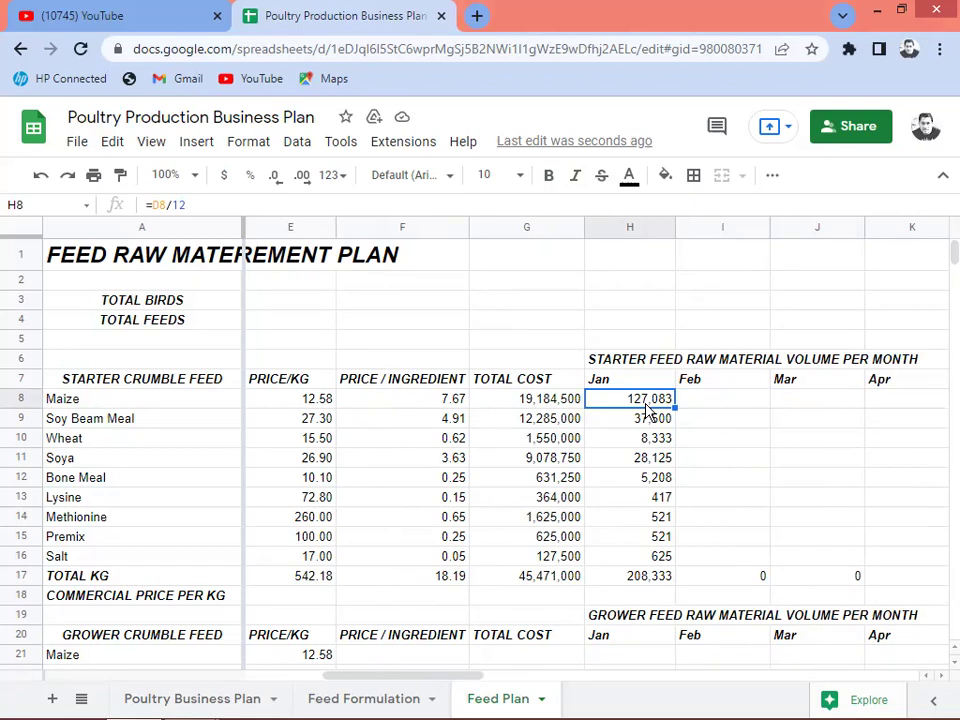
Step: Make the Maize quantity reference absolute in H8 so the January formula reads =$D$8/12
double_click(645, 404)
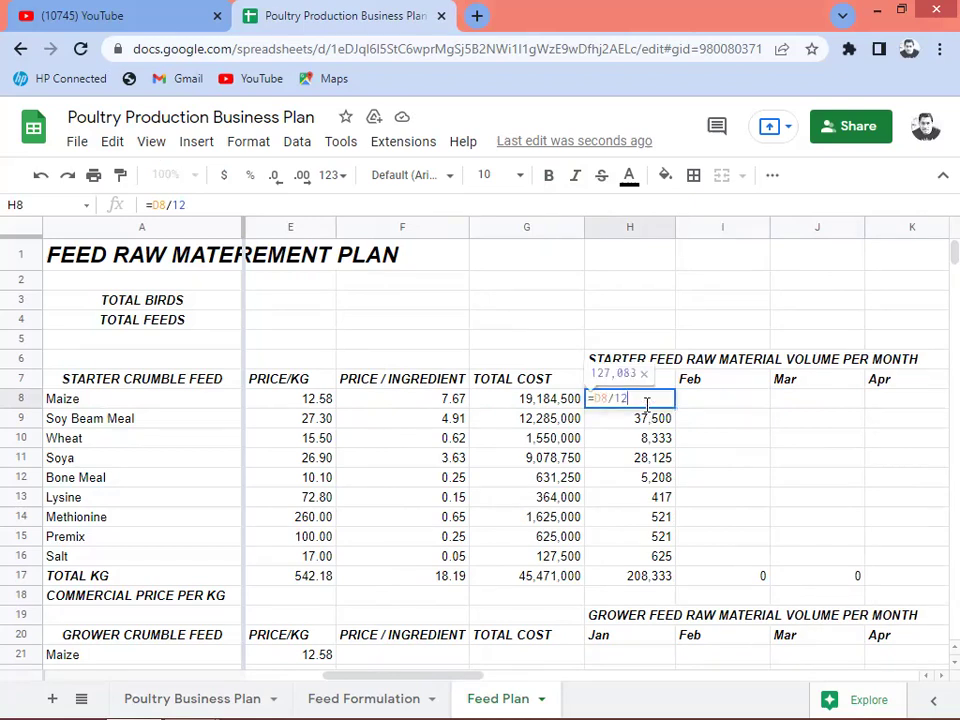
key(Left)
key(Left)
key(Left)
key(Left)
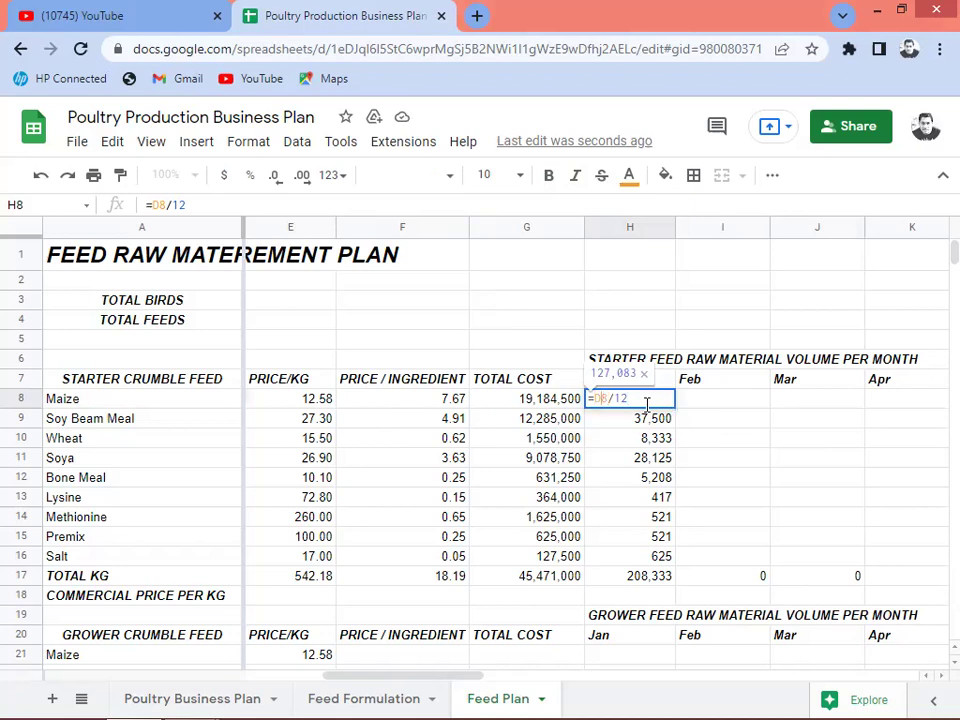
key(Return)
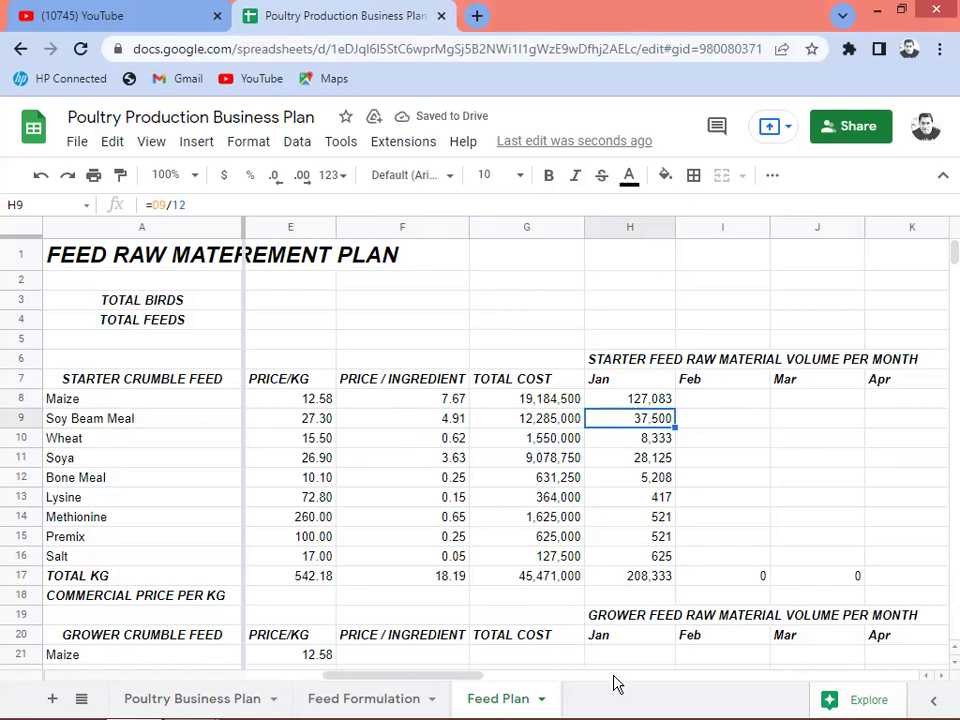
Step: Change the Soy Beam Meal January formula in H9 to the absolute reference =$D$9/12
key(Return)
key(Left)
key(Left)
key(Left)
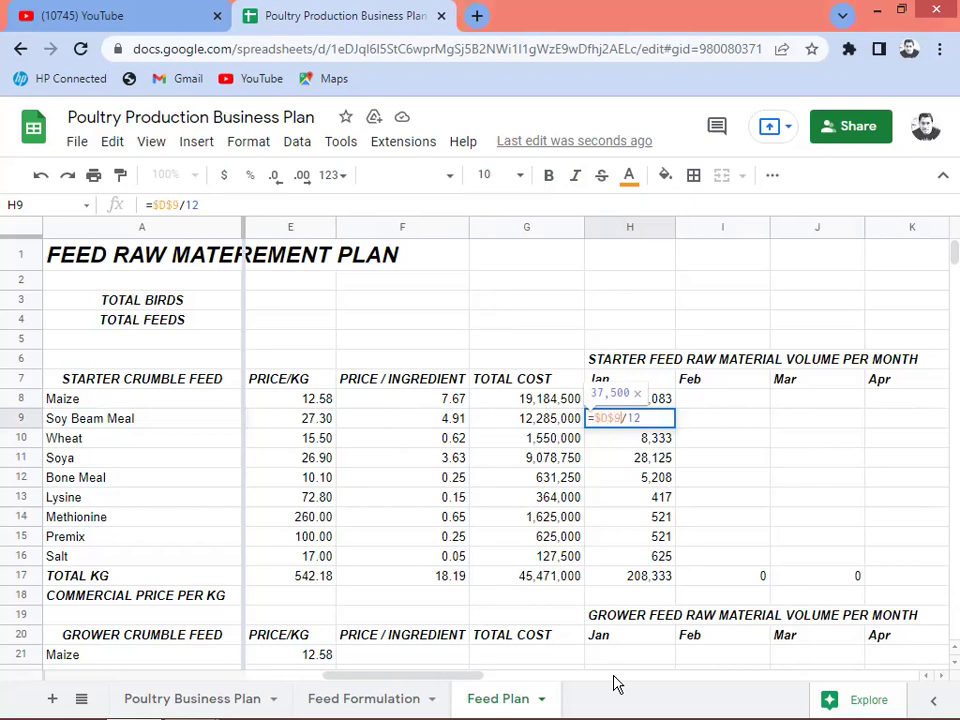
key(Return)
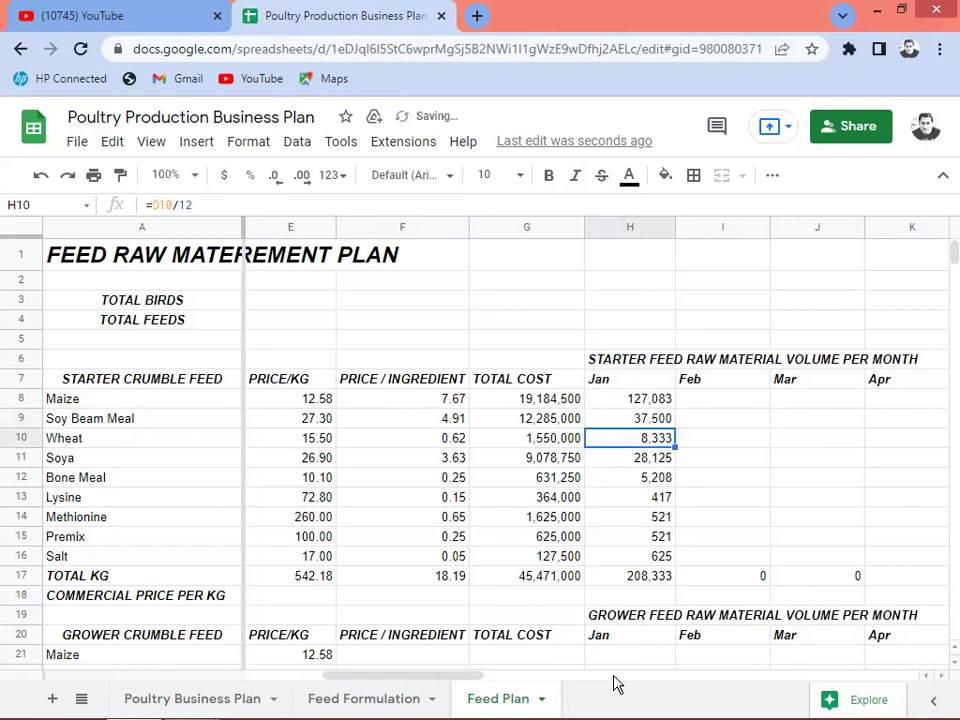
Step: Lock the Wheat quantity reference in H10, making the January formula =$D$10/12
key(Return)
key(Left)
key(Left)
key(Left)
key(Left)
key(Left)
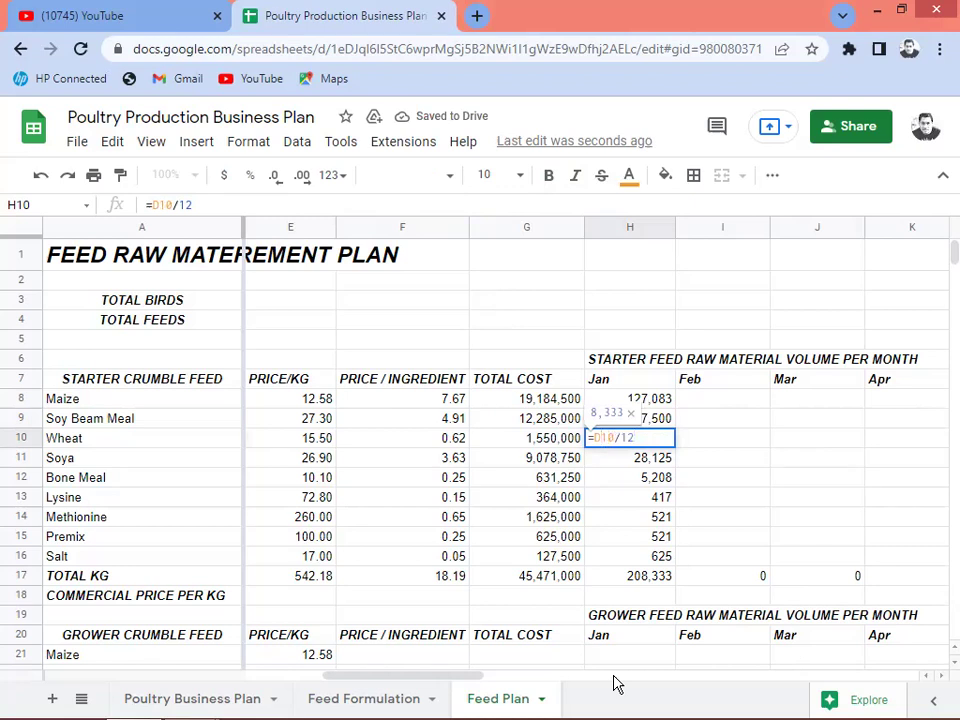
key(F4)
key(Return)
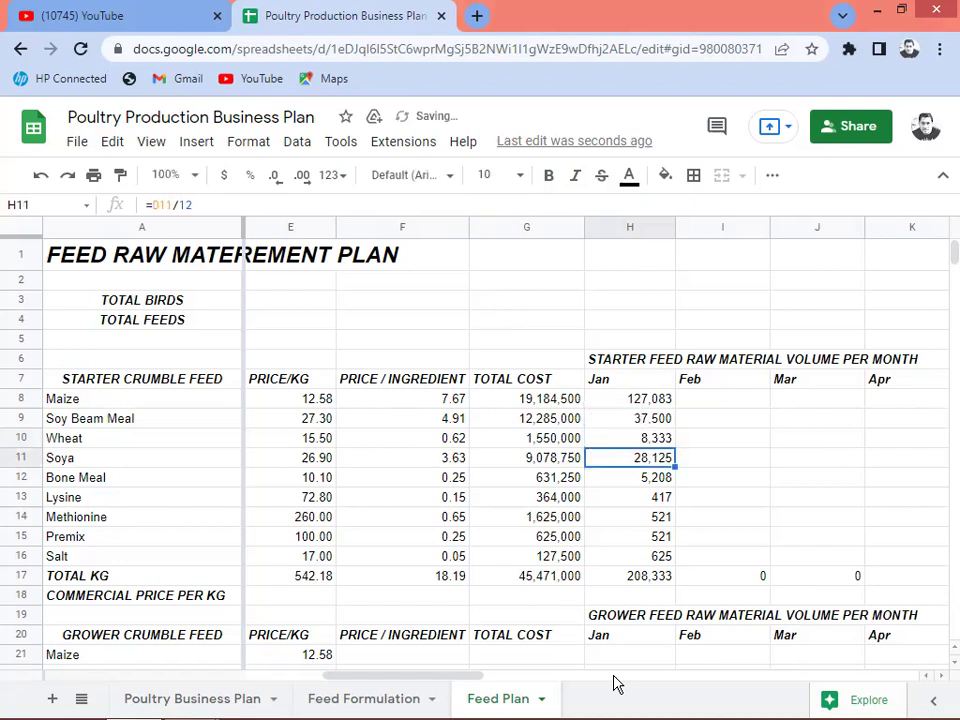
Step: Make the Soya quantity reference absolute in H11, giving the January formula =$D$11/12
key(F2)
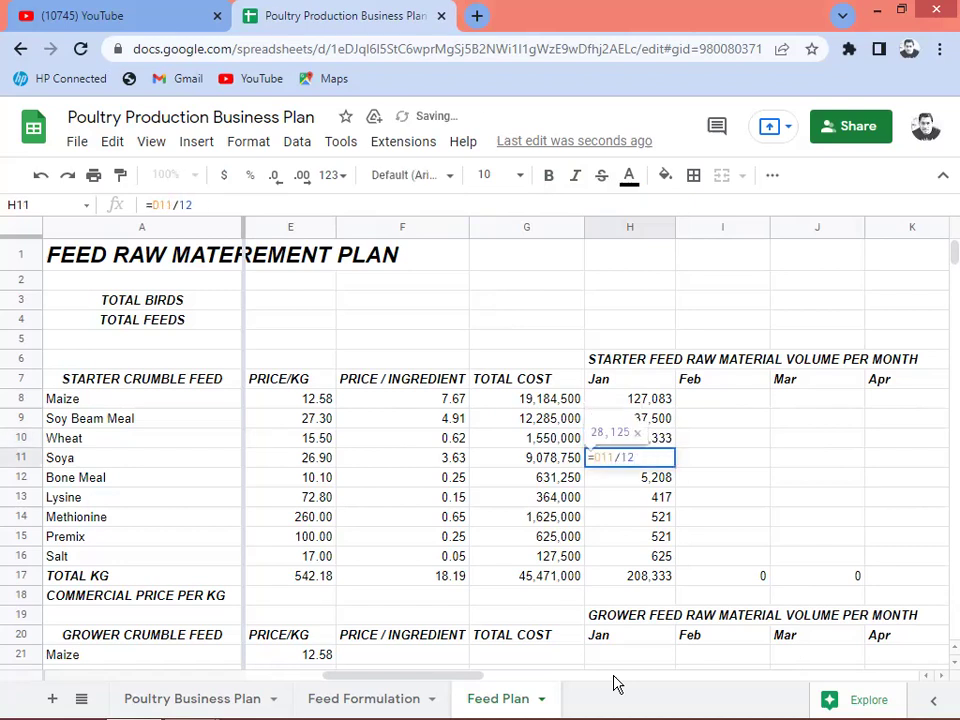
key(Left)
key(Left)
key(Left)
key(Left)
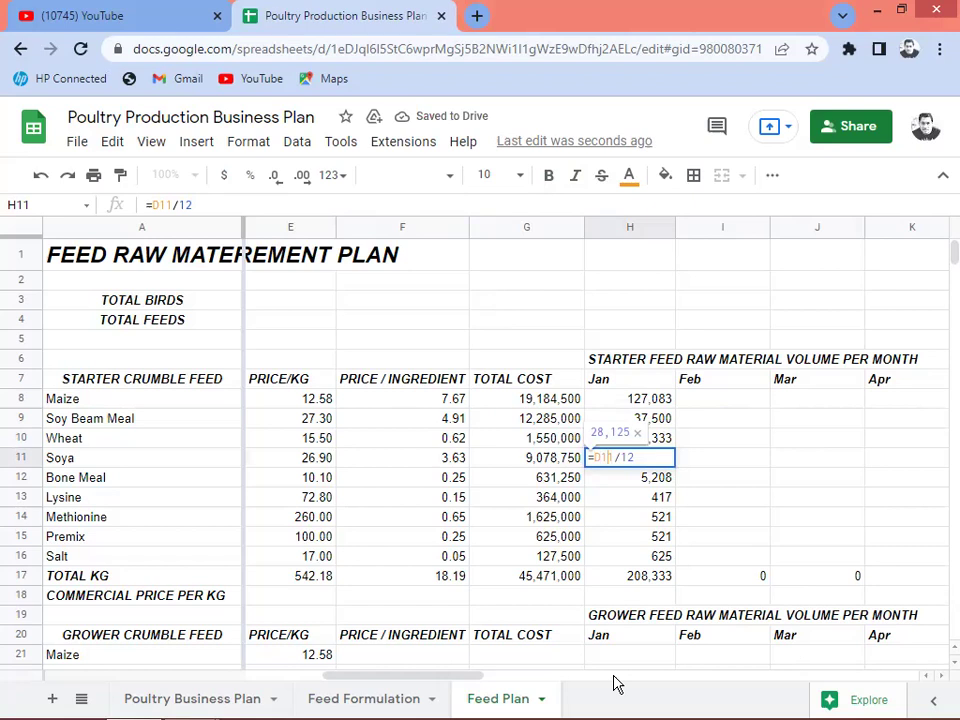
key(Return)
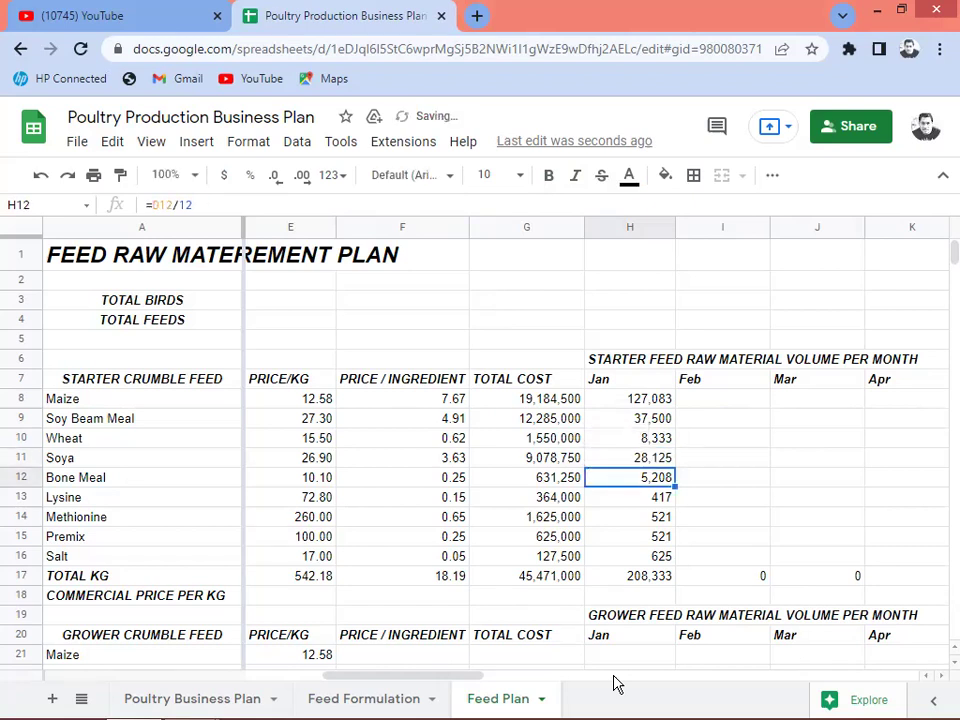
Step: Change the Bone Meal January formula in H12 to use the absolute reference =$D$12/12
key(F2)
key(Left)
key(Left)
key(Left)
key(Left)
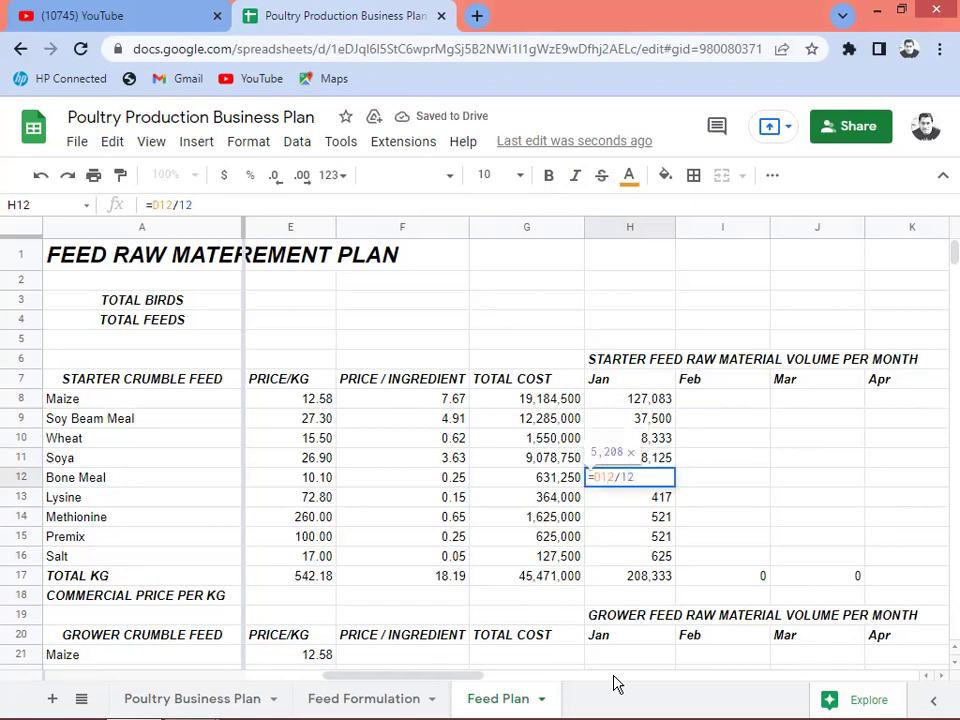
key(Return)
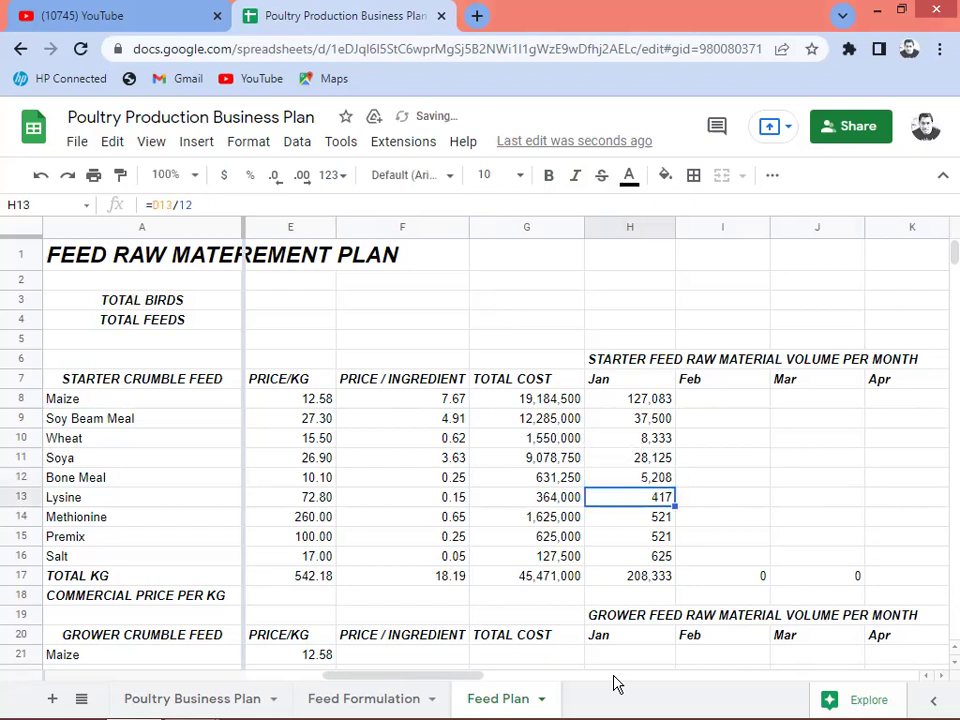
Step: Lock the Lysine quantity reference in H13 so the January formula reads =$D$13/12
key(F2)
key(Left)
key(Left)
key(Left)
key(Left)
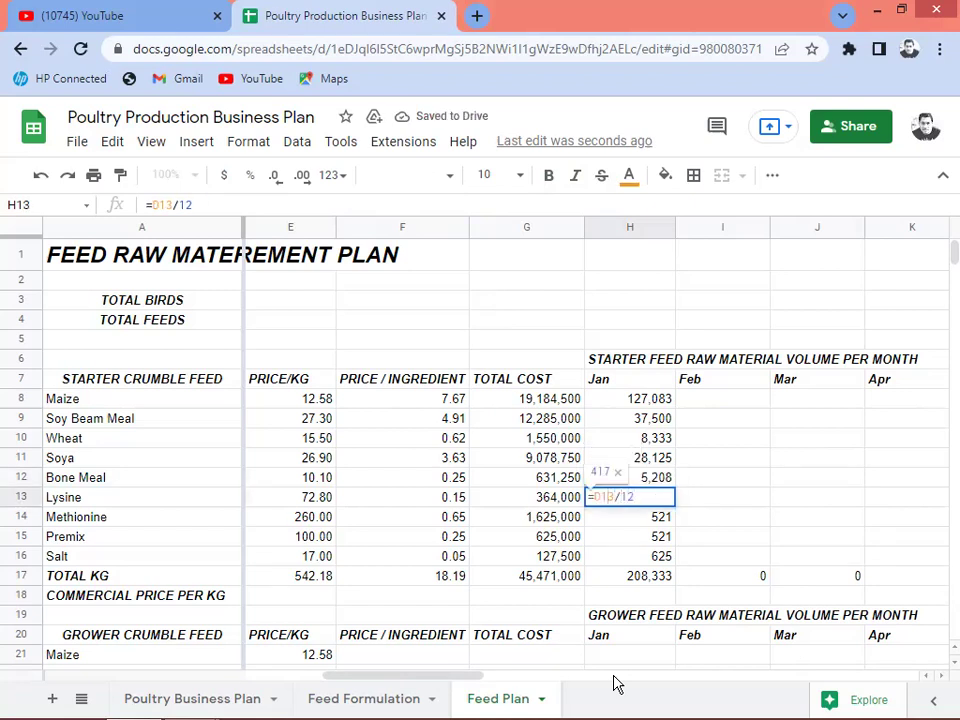
text($D$)
key(Return)
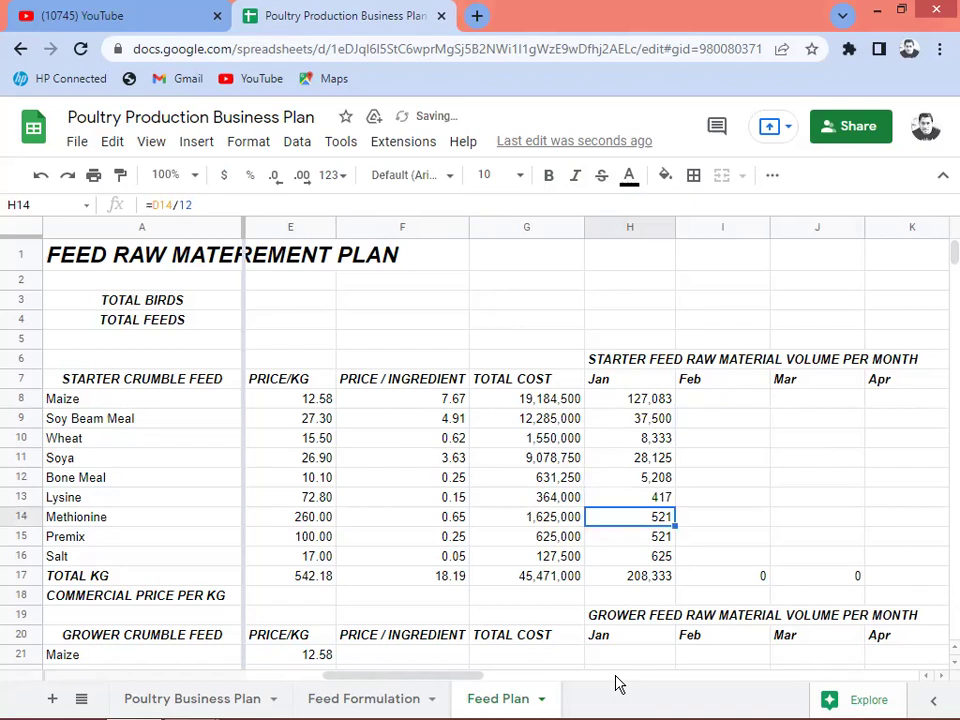
Step: Make the Methionine quantity reference absolute in H14, giving the January formula =$D$14/12
key(F2)
key(Left)
key(Left)
key(Left)
key(Left)
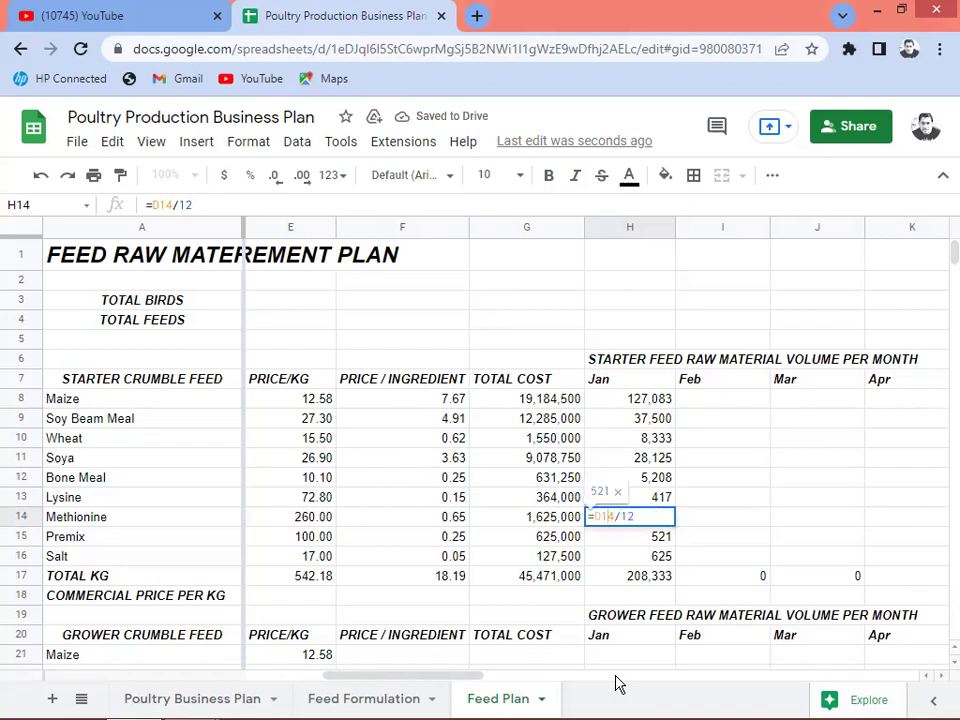
text($D$)
key(Return)
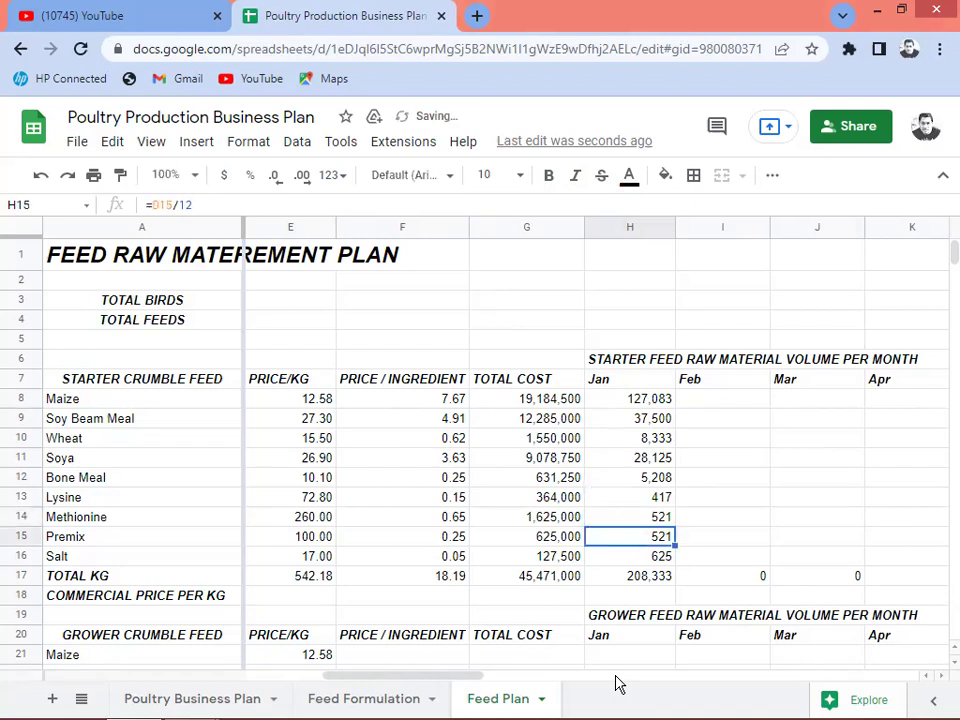
Step: Change the Premix January formula in H15 to the absolute reference =$D$15/12
key(F2)
key(Left)
key(Left)
key(Left)
key(Left)
key(Left)
key(Left)
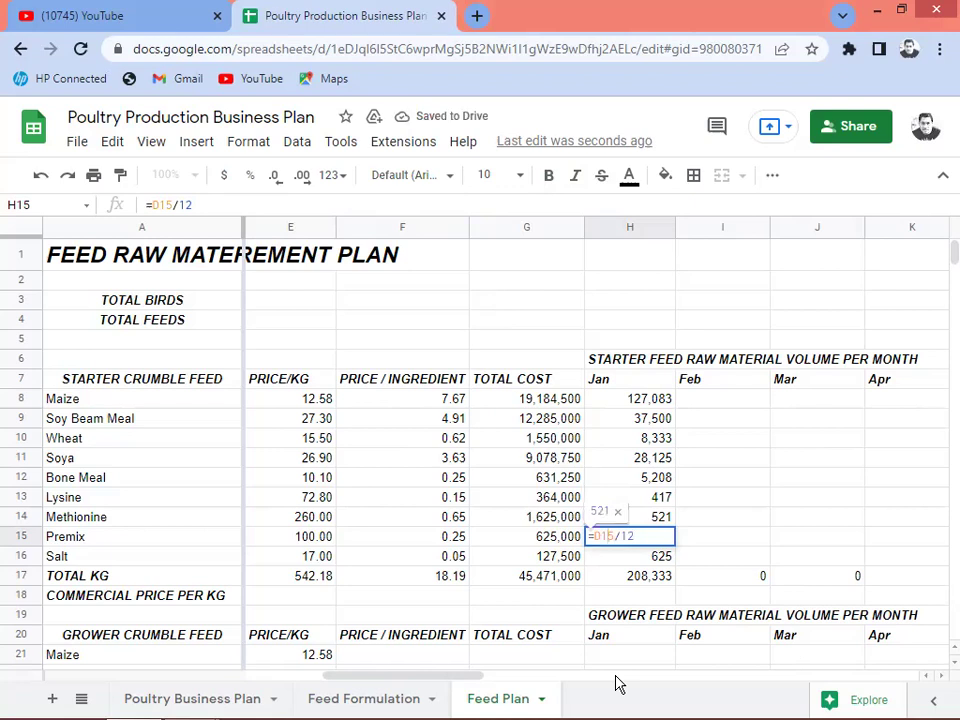
text($D$)
key(Return)
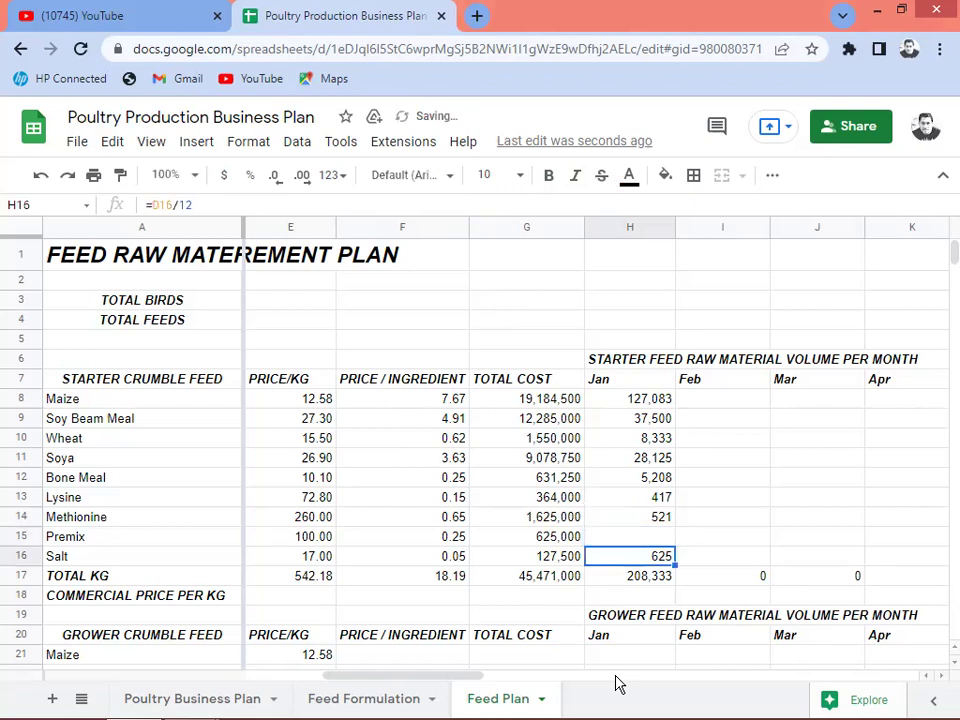
Step: Lock the Salt quantity reference in H16 so the January formula reads =$D$16/12
key(F2)
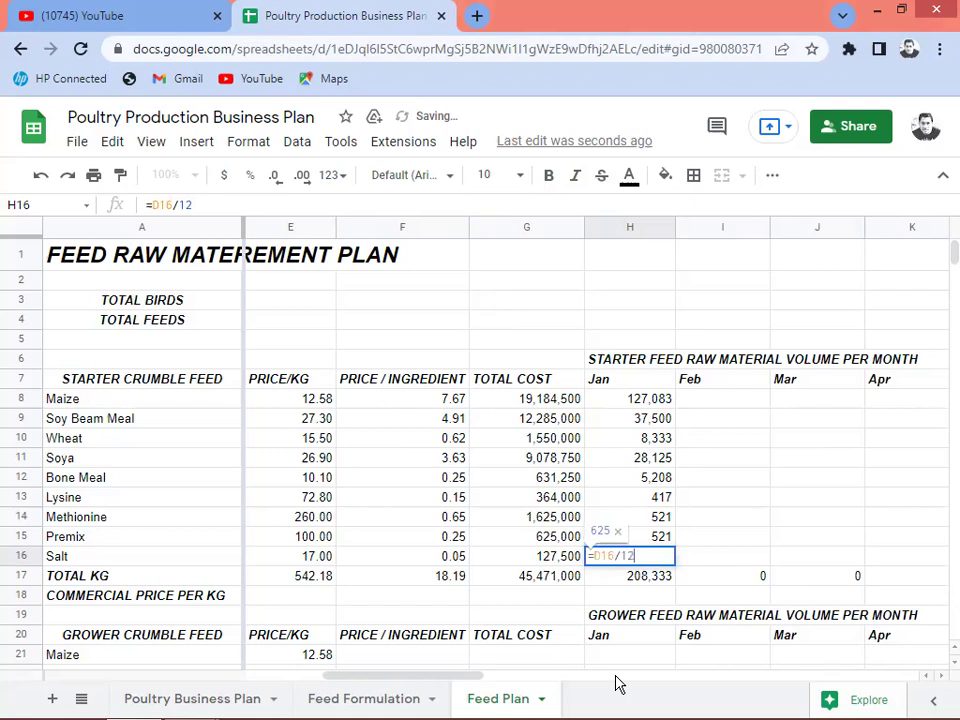
key(Left)
key(Left)
key(Left)
key(Left)
key(F4)
key(Return)
Step: Fill the January formulas in H8:H16 across through column S to cover February to December
key(Up)
key(Up)
key(Up)
key(Up)
key(Up)
key(Up)
key(Up)
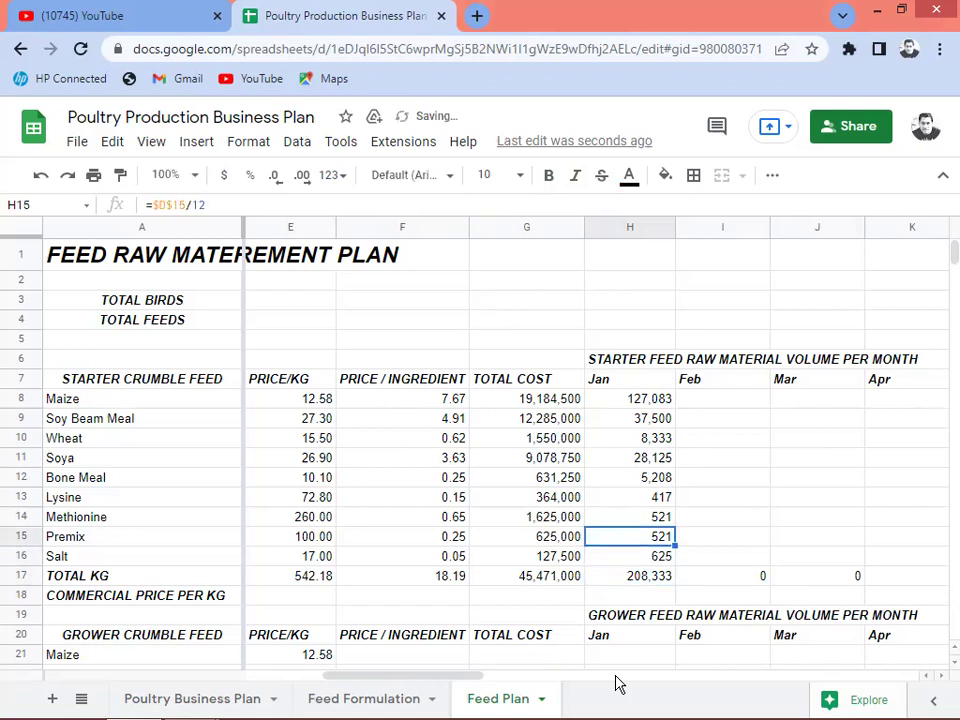
key(Up)
key(Up)
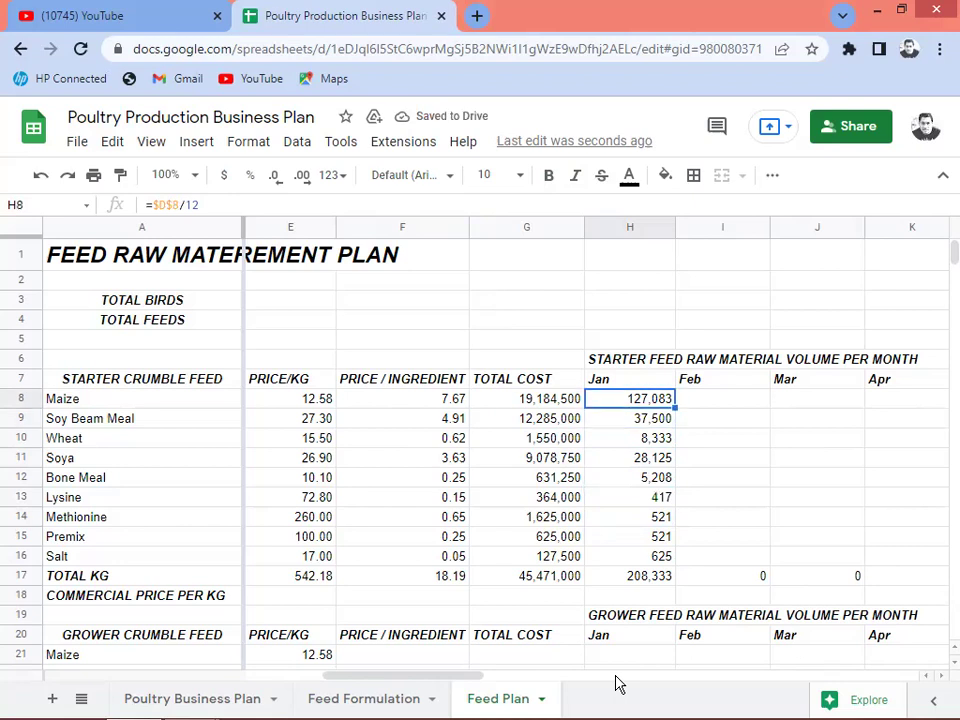
key(shift+Down)
key(shift+Down)
key(shift+Down)
key(shift+Down)
key(shift+Down)
key(shift+Down)
key(shift+Down)
key(shift+Down)
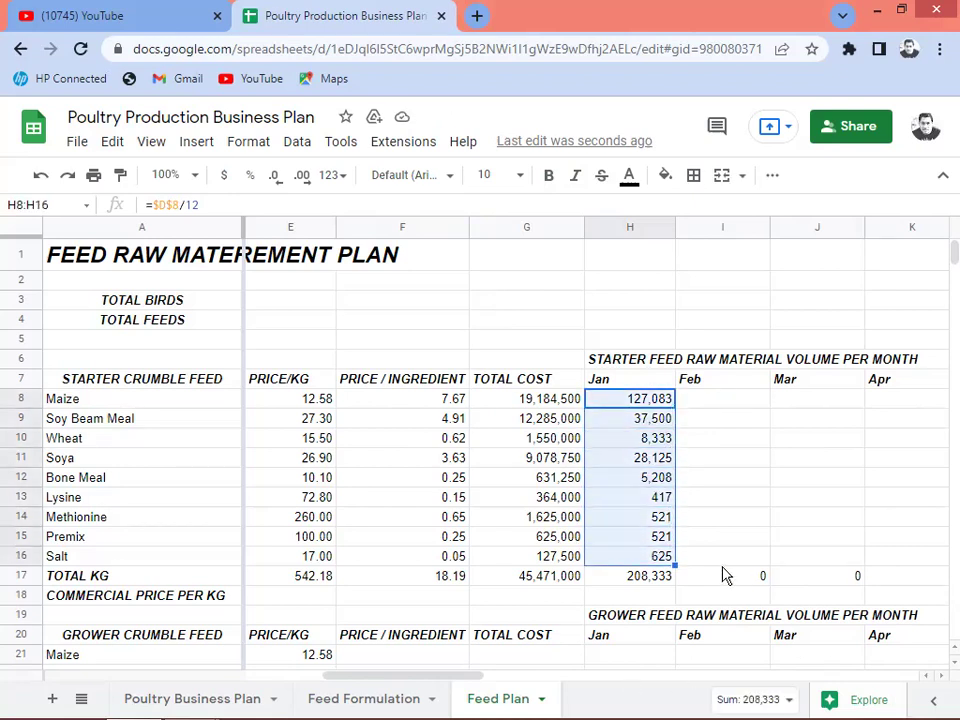
drag(677, 566, 618, 549)
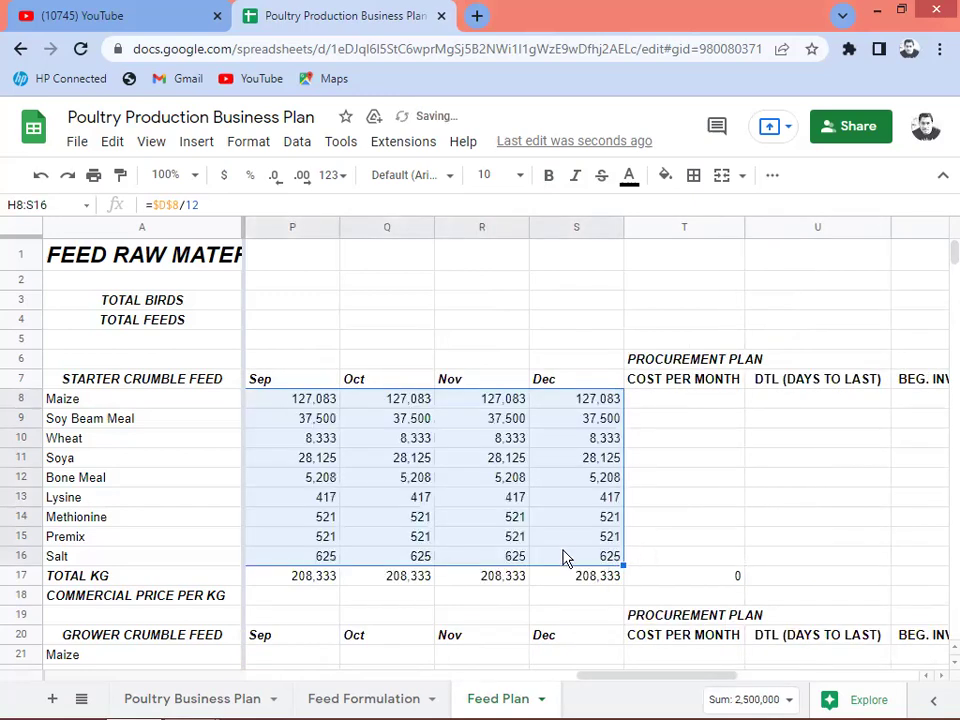
Step: Check the filled formulas in the December column and go to the Maize cost per month cell T8
click(578, 479)
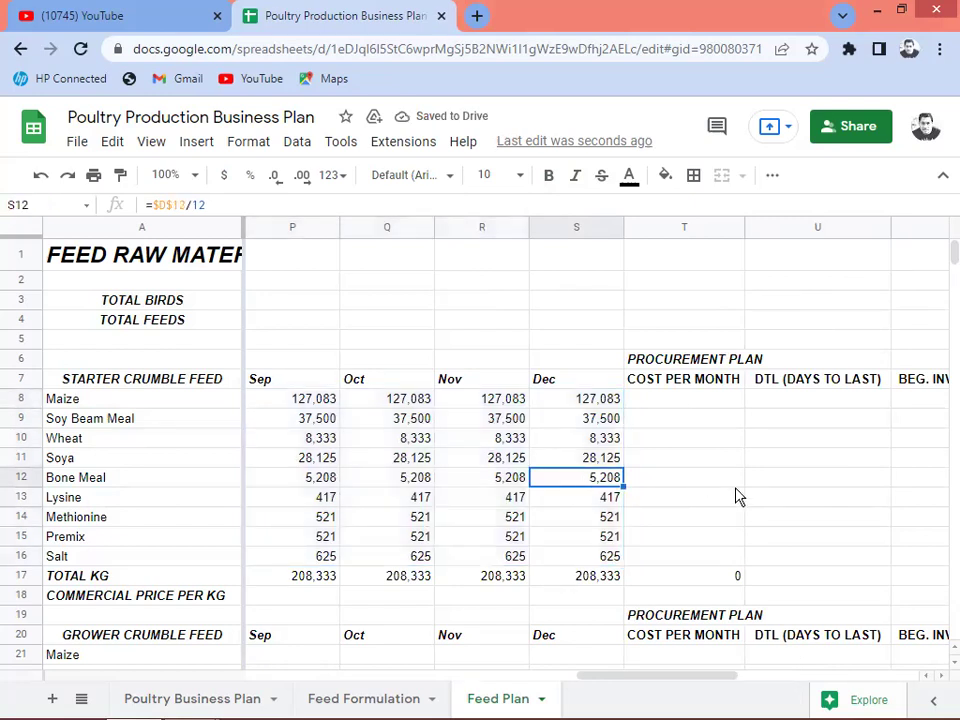
key(Up)
key(Up)
key(Up)
key(Up)
key(Right)
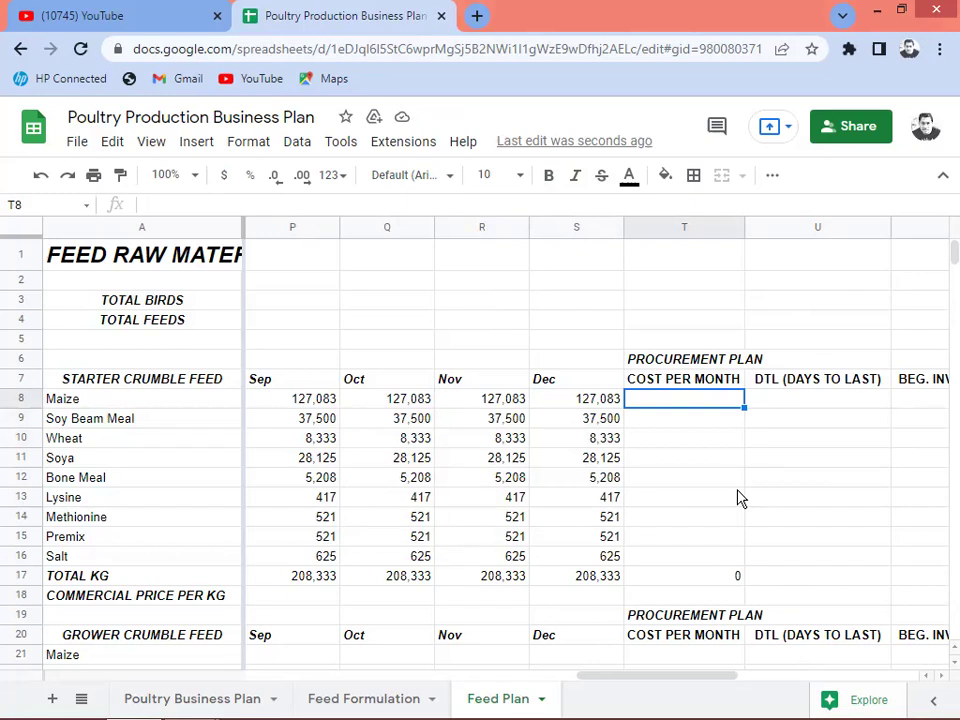
key(Left)
key(Left)
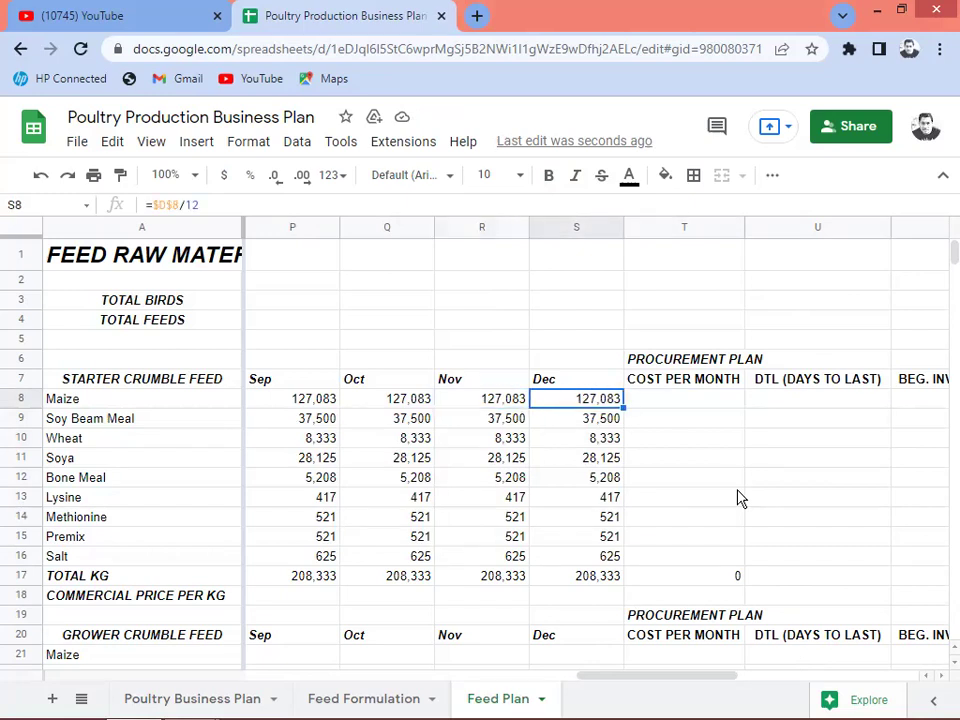
key(Left)
key(Right)
key(Right)
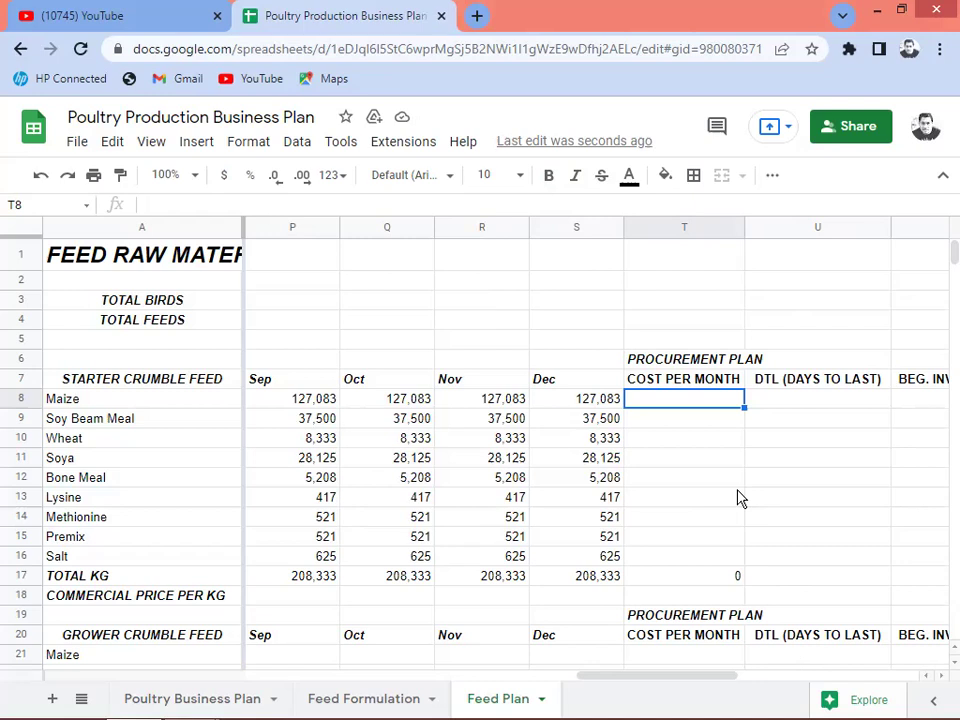
Step: Enter the Maize cost per month formula =S8*E8 in T8, multiplying the December volume by the price per kg
text(=)
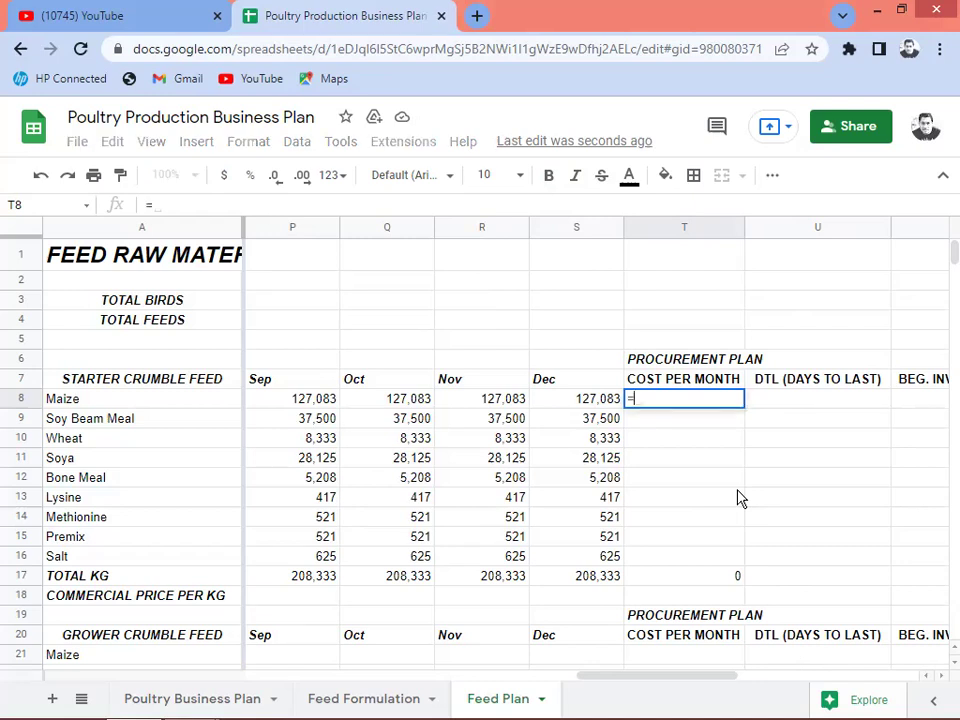
key(Left)
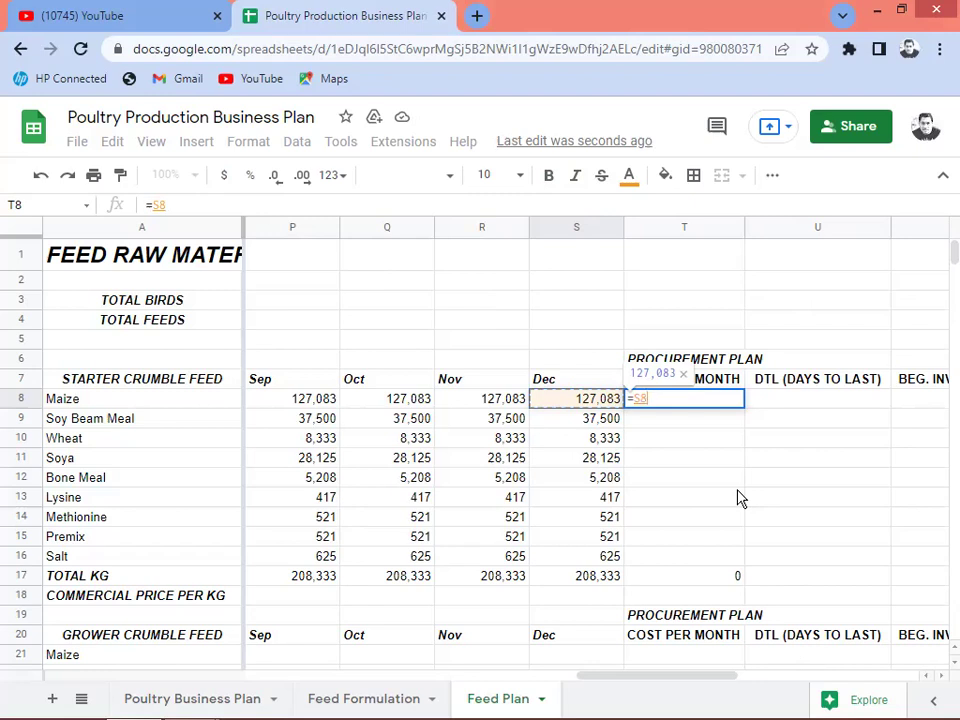
text(*)
key(Left)
key(Left)
key(Left)
key(Left)
key(Left)
key(Left)
key(Left)
key(Left)
key(Left)
key(Left)
key(Left)
key(Left)
key(Left)
key(Left)
key(Left)
key(Left)
key(Left)
key(Left)
key(Left)
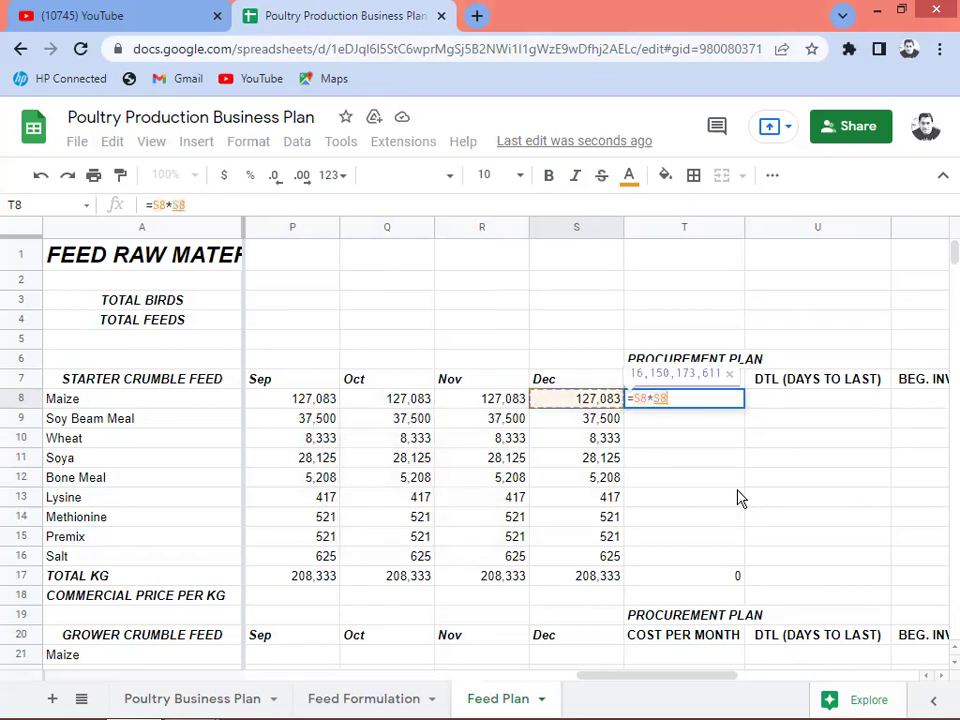
key(Right)
key(Right)
key(Right)
key(Right)
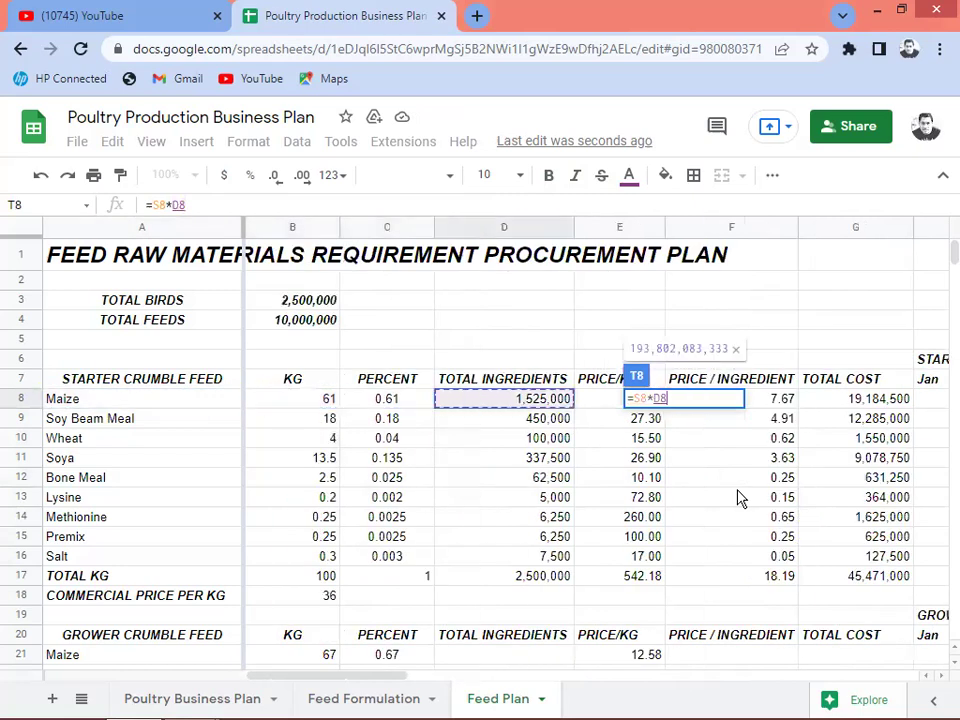
key(Return)
key(Up)
Step: Fill the Maize cost per month formula down through T16 for the remaining Starter Crumble ingredients
key(Right)
key(Right)
key(Left)
key(Left)
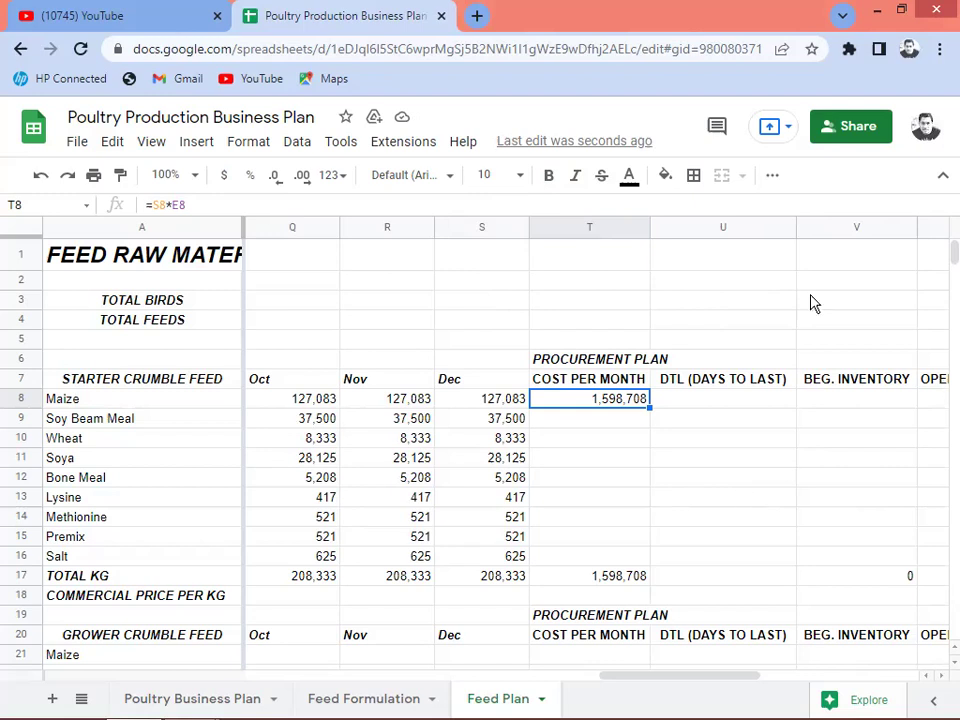
drag(651, 411, 636, 556)
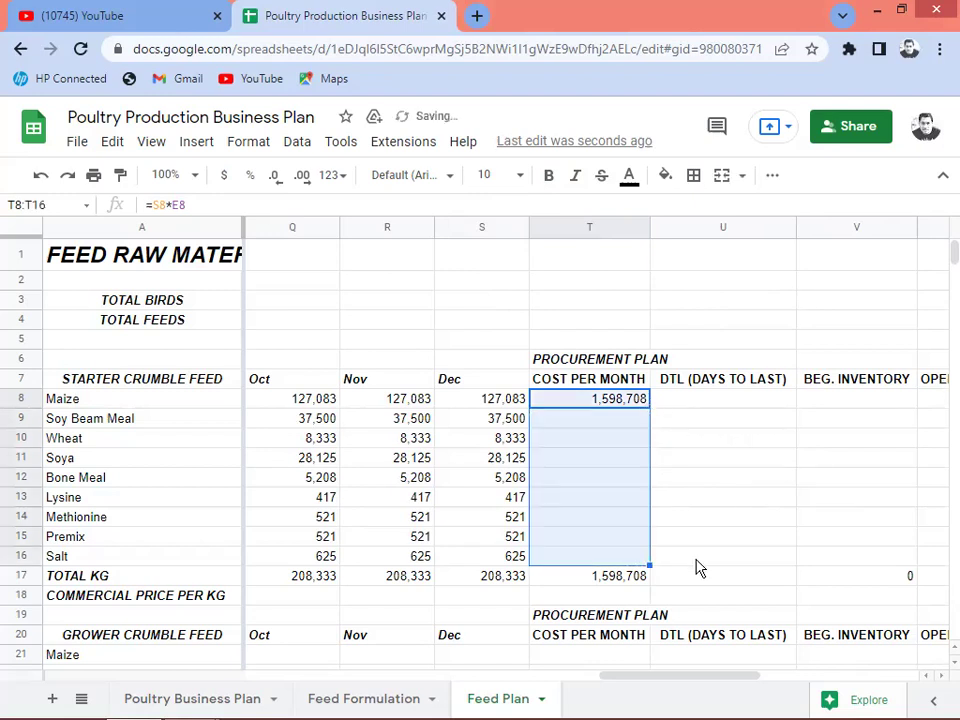
click(603, 500)
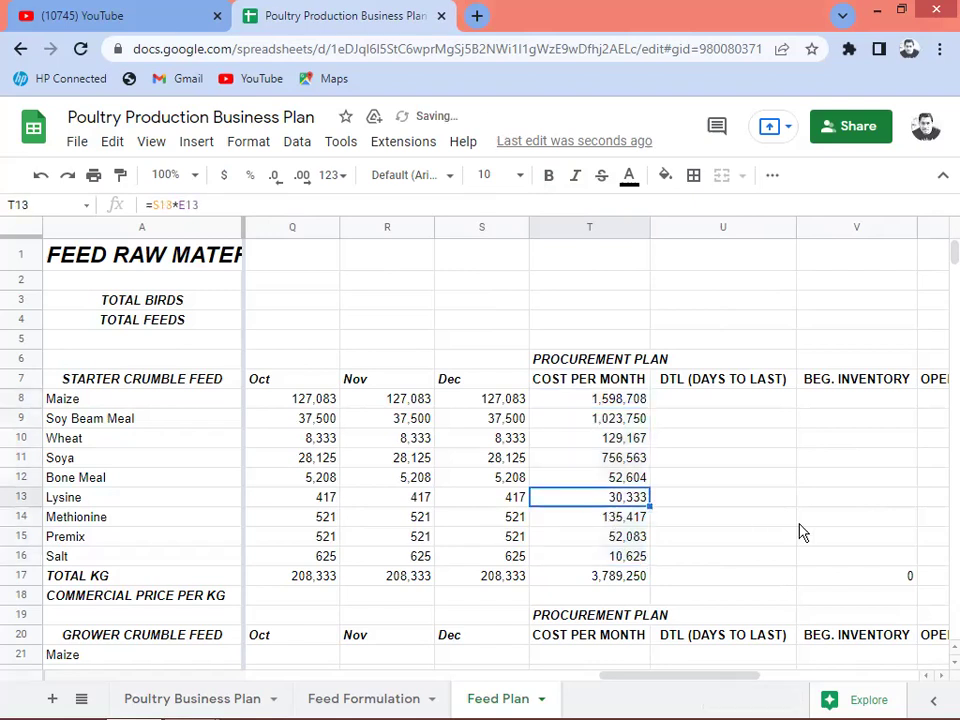
Step: Review the Starter Crumble cost per month formulas from T8 down to the total in T17
key(Up)
key(Up)
key(Up)
key(Up)
key(Up)
key(Down)
key(Down)
key(Down)
key(Down)
key(Down)
key(Down)
key(Down)
key(Down)
key(Down)
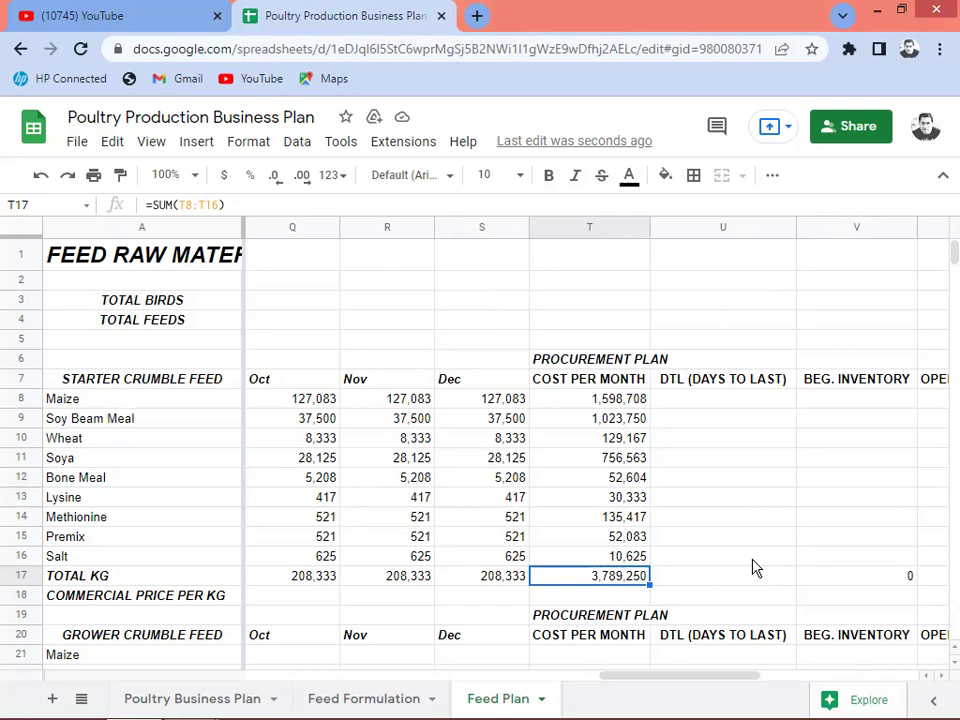
key(Up)
key(Up)
key(Up)
key(Up)
key(Up)
key(Up)
key(Up)
key(Up)
key(Up)
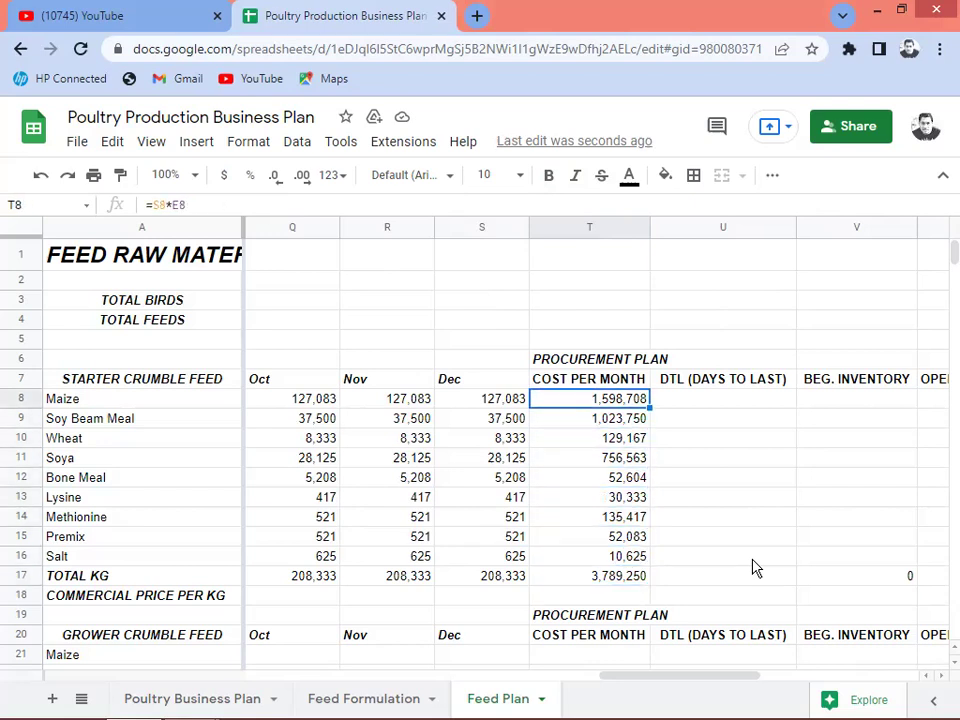
Step: Enter 90 days to last for Maize, Soy Beam Meal, Wheat and Soya in U8:U11
key(Right)
key(Right)
key(Right)
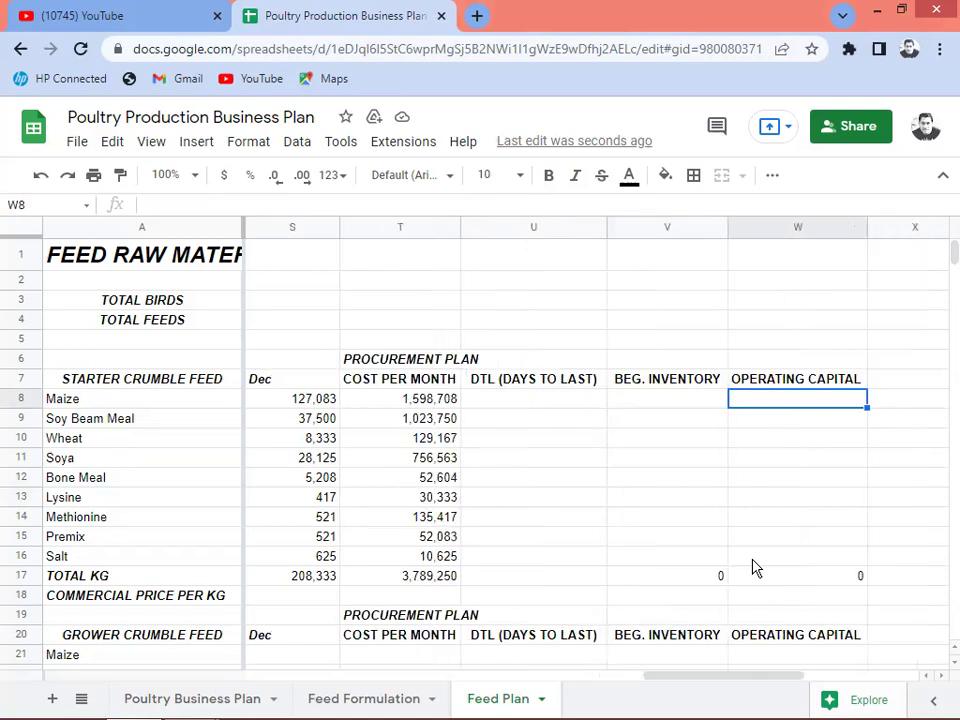
key(Left)
key(Left)
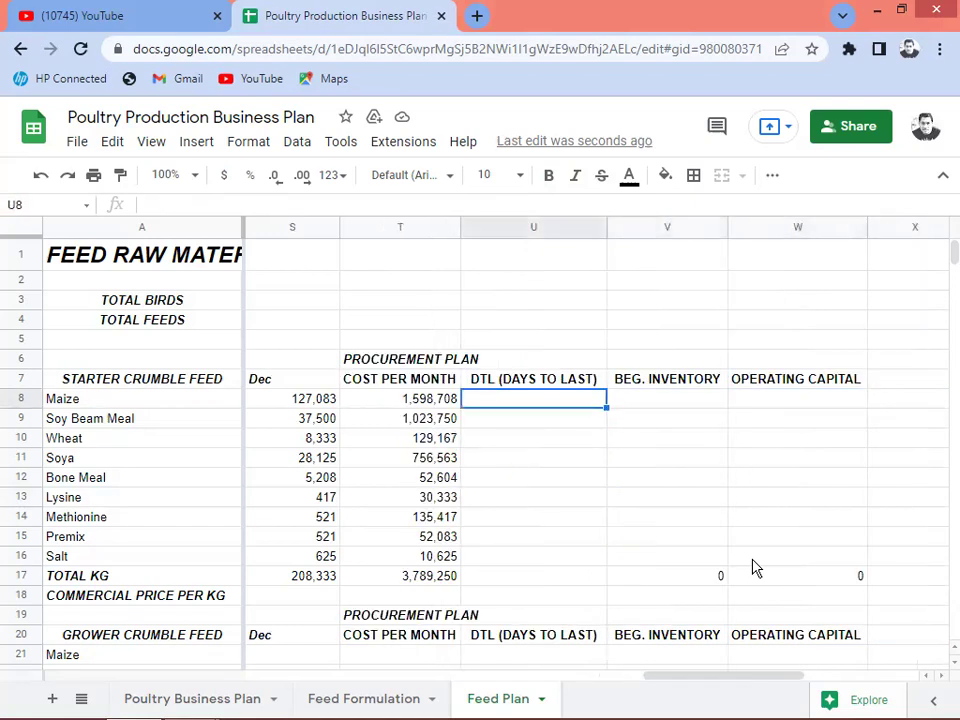
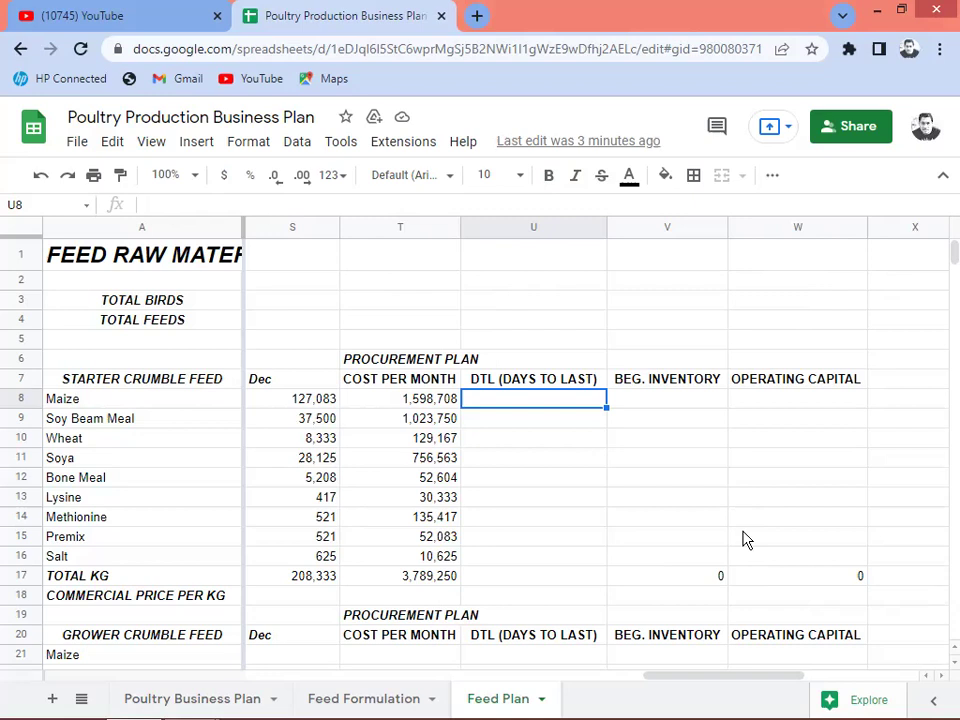
text(90)
key(Return)
key(Up)
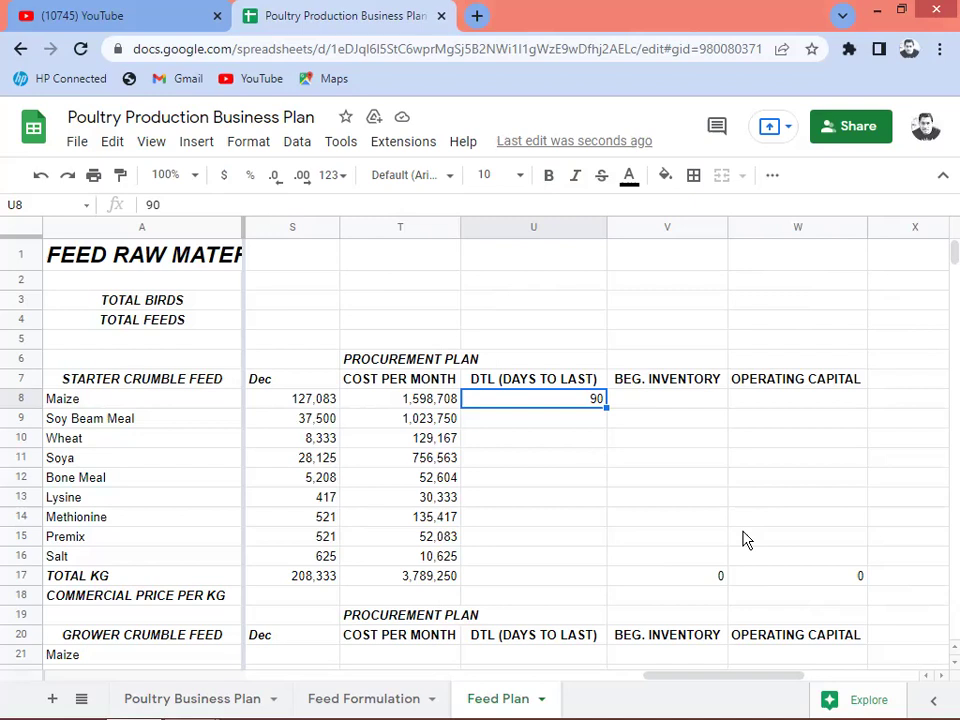
key(Down)
text(90)
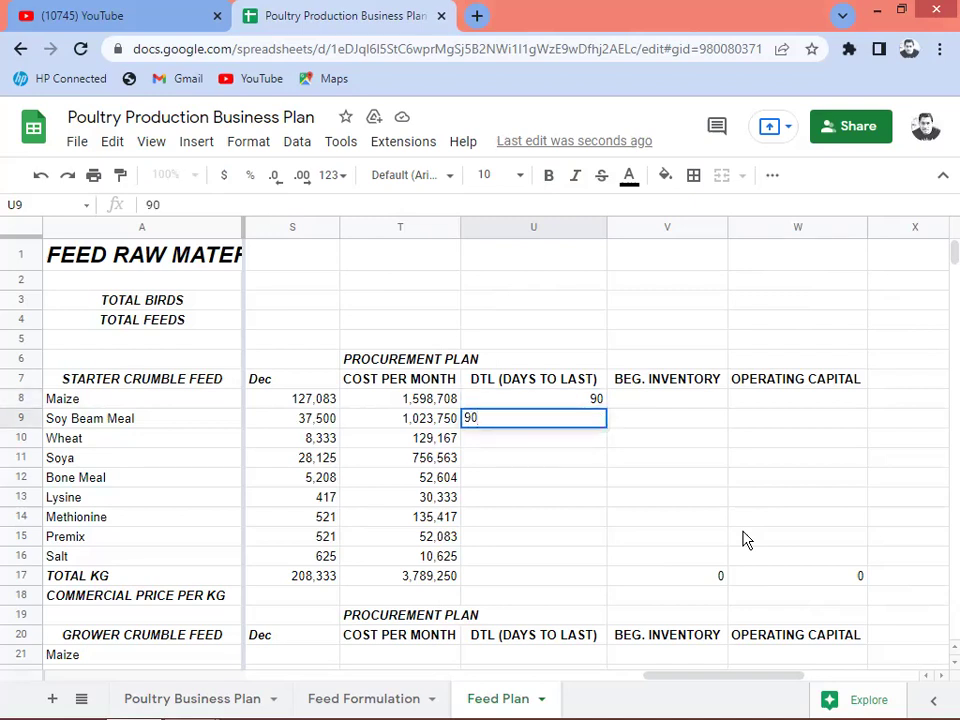
key(Return)
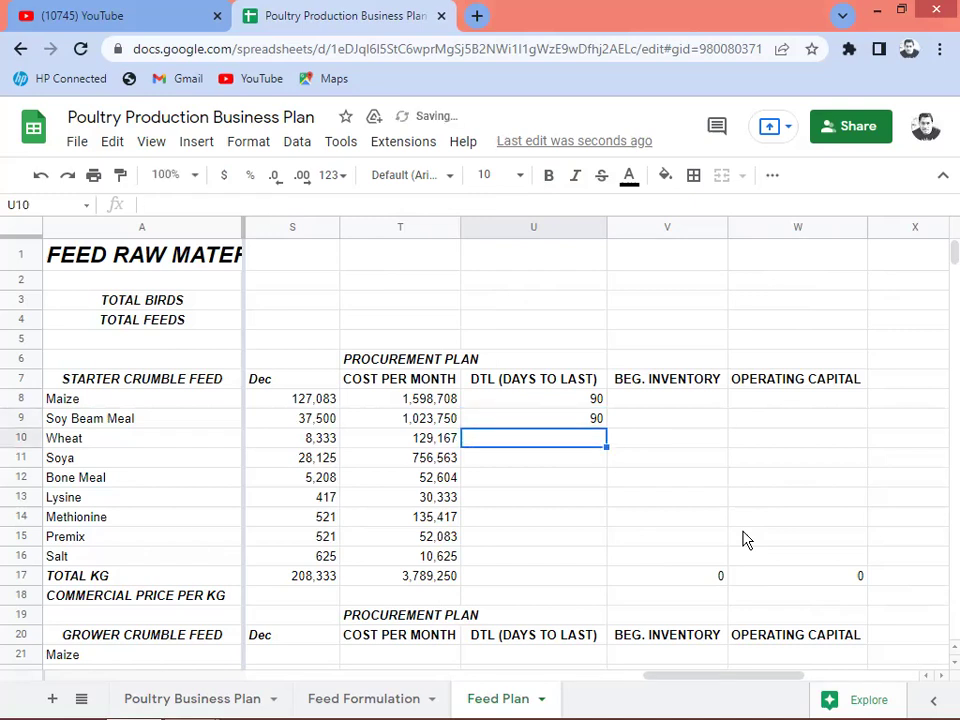
text(90)
key(Return)
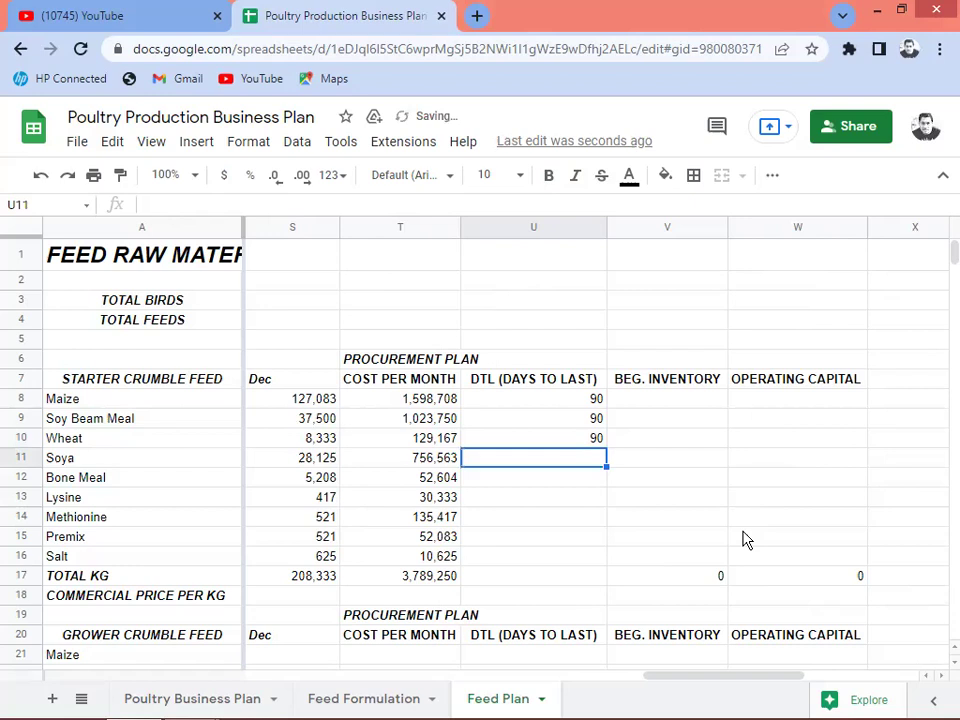
text(90)
key(Return)
key(Up)
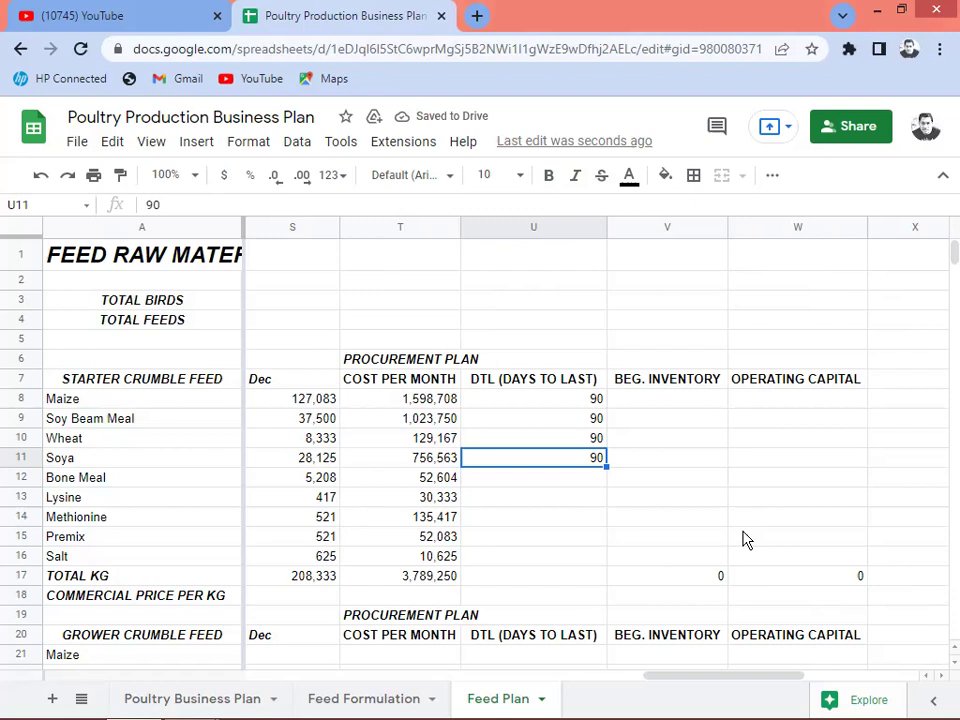
Step: Enter 30 days to last for Bone Meal, Lysine, Methionine, Premix and Salt in U12:U16
key(Down)
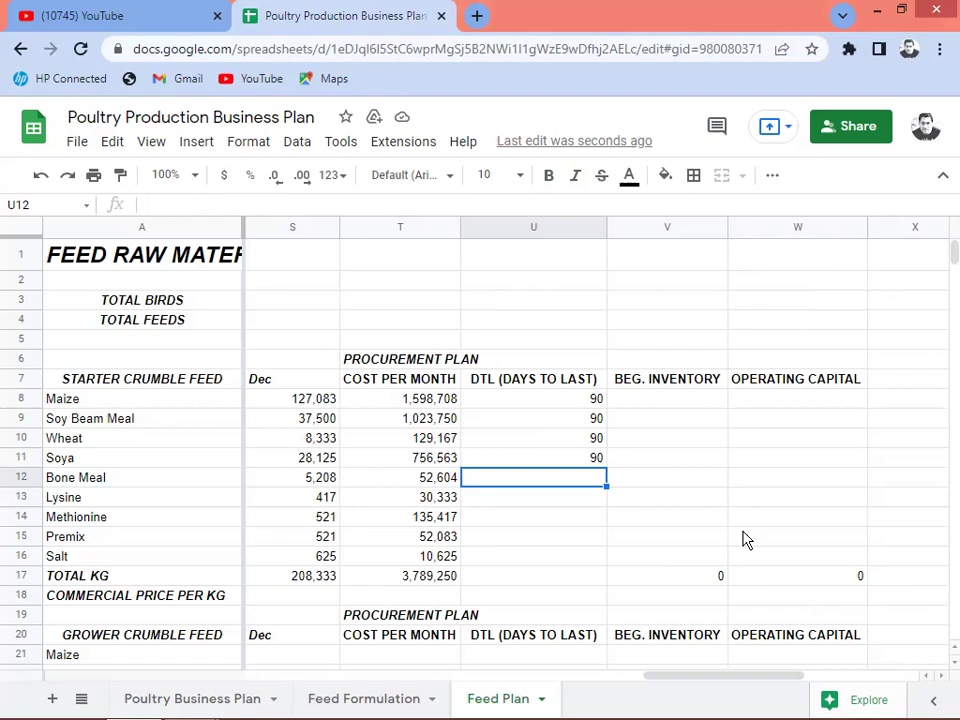
text(30)
key(Return)
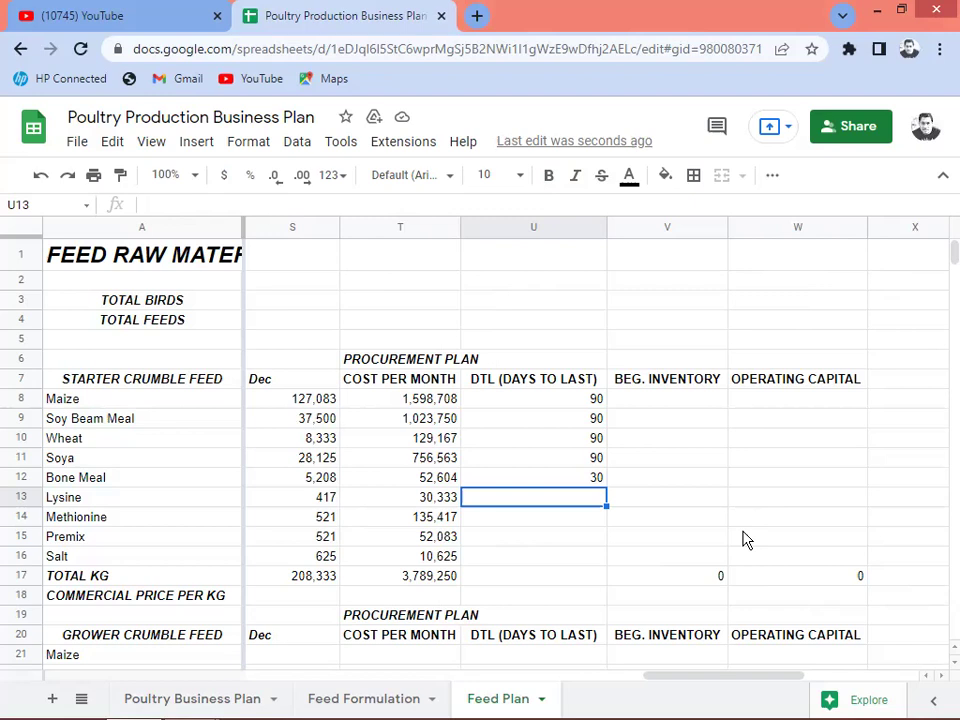
text(30)
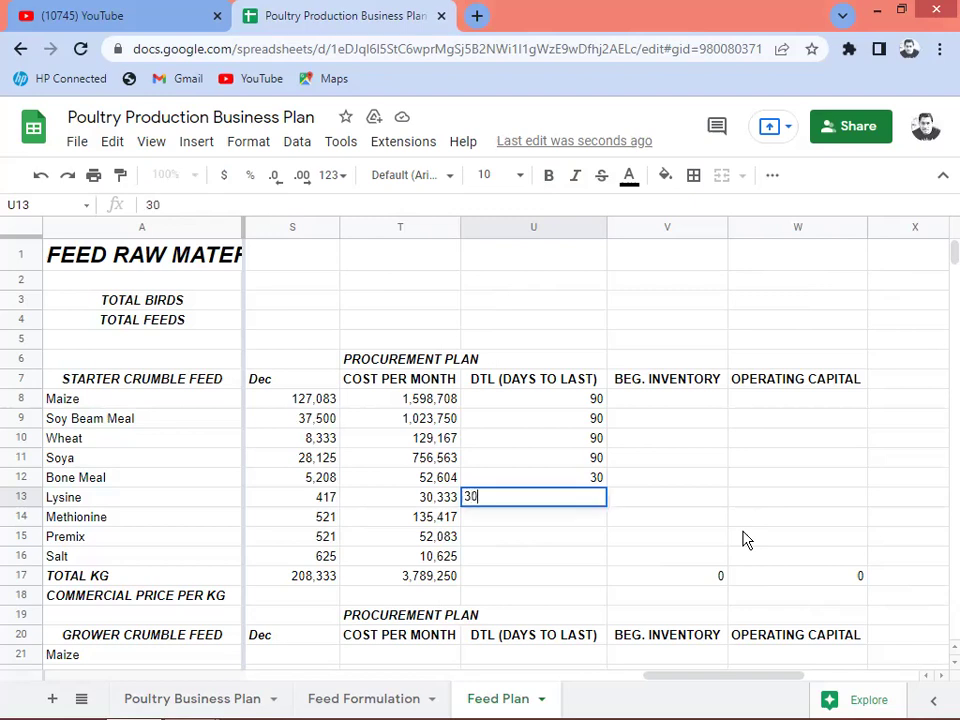
key(Return)
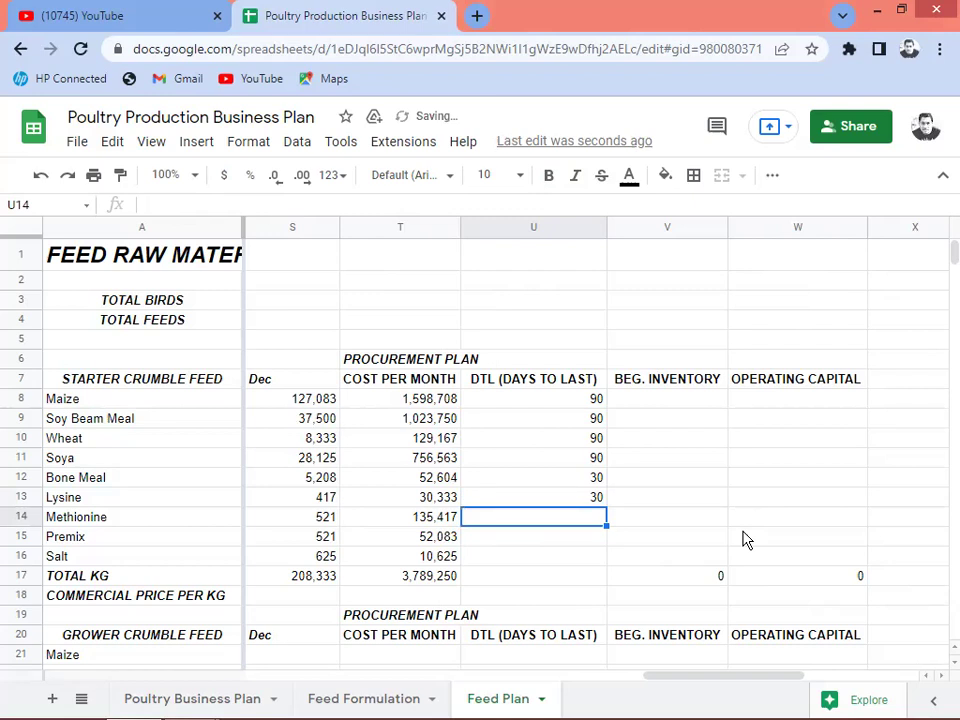
text(30)
key(Return)
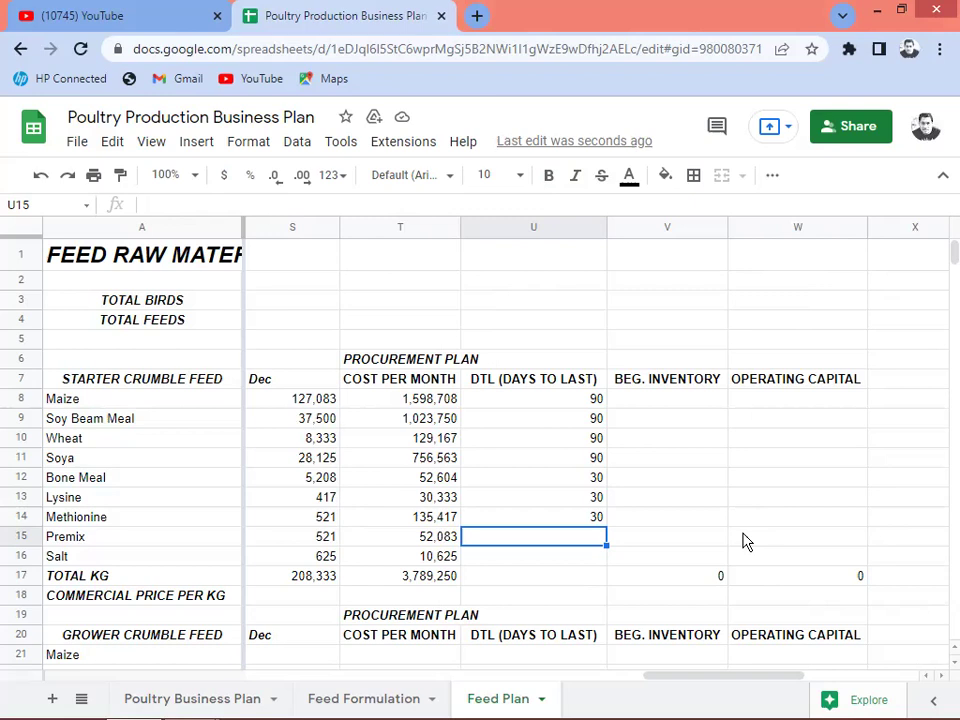
key(Left)
key(Right)
text(30)
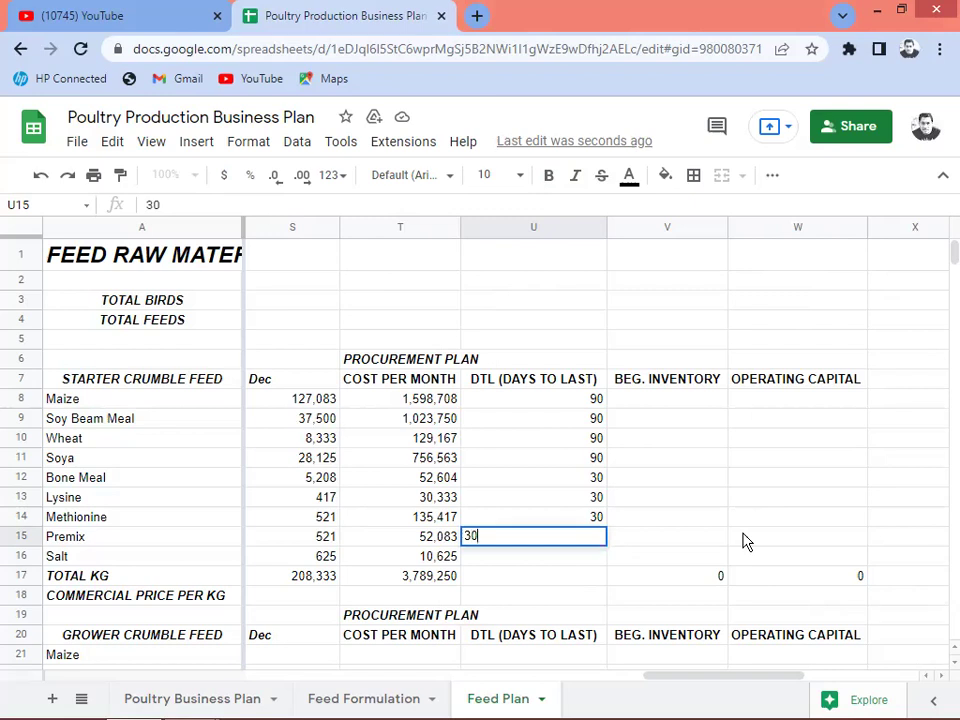
key(Return)
text(30)
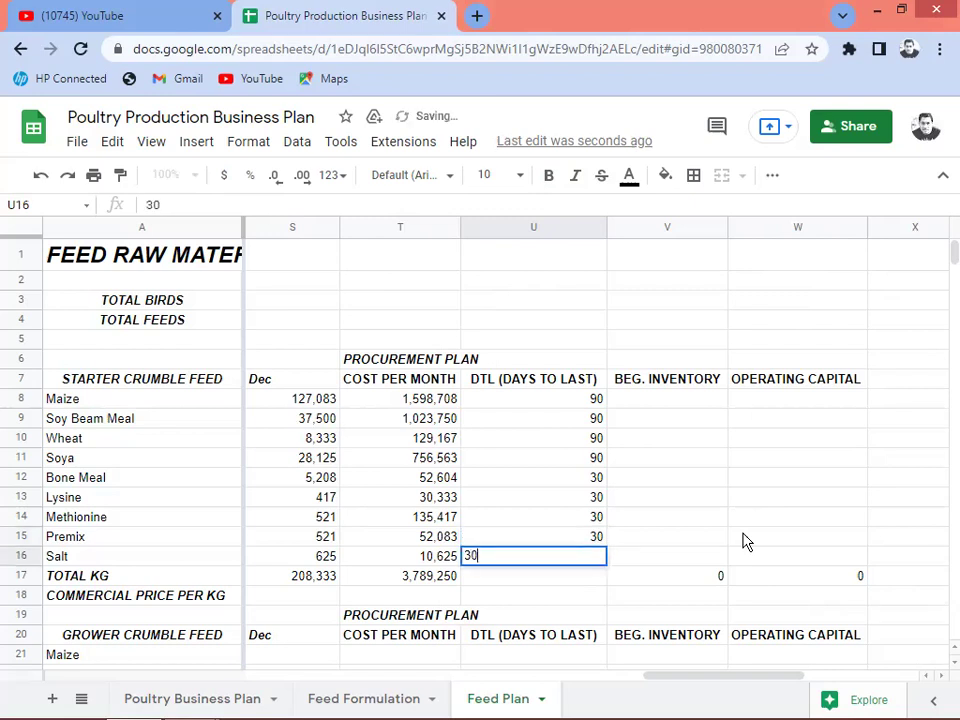
key(Return)
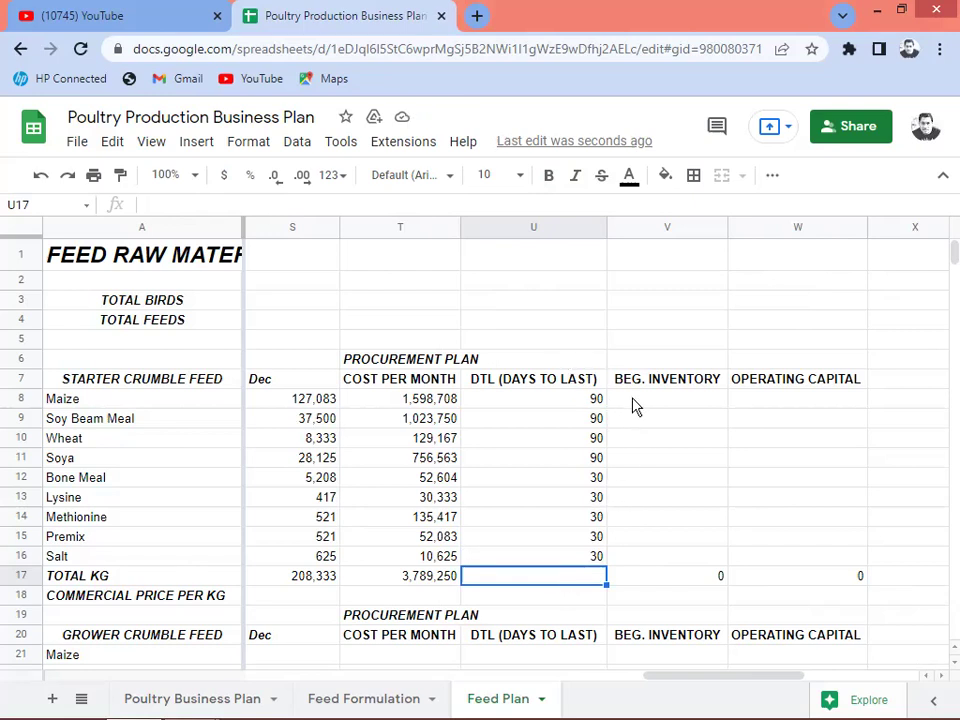
Step: Enter the Maize beginning inventory formula =S8*3 in V8 and fill it down through Soya in V11
click(635, 403)
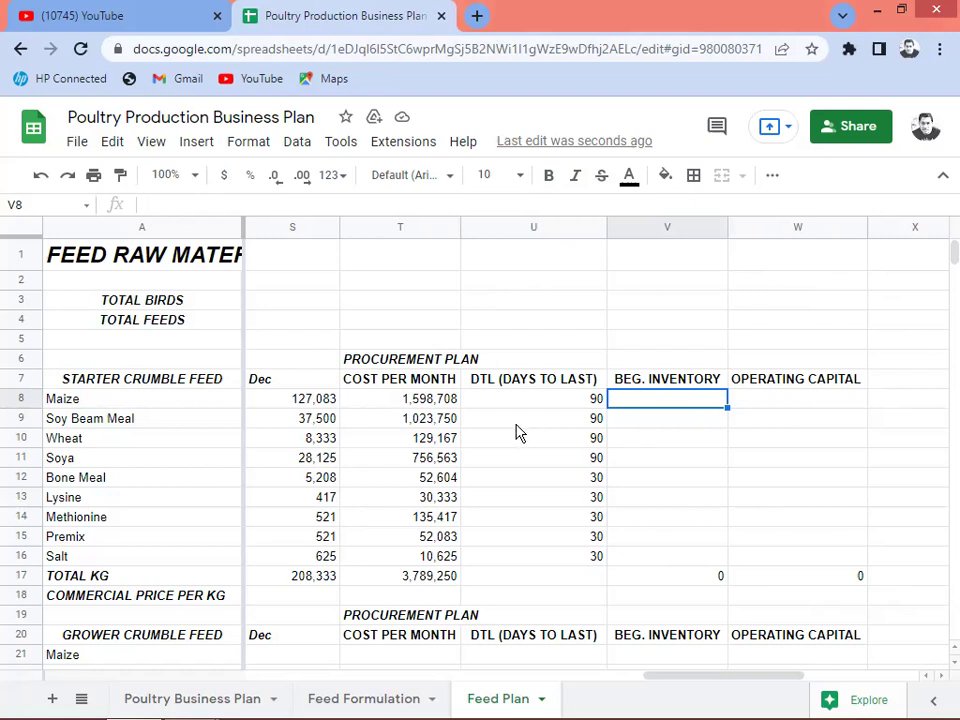
text(=)
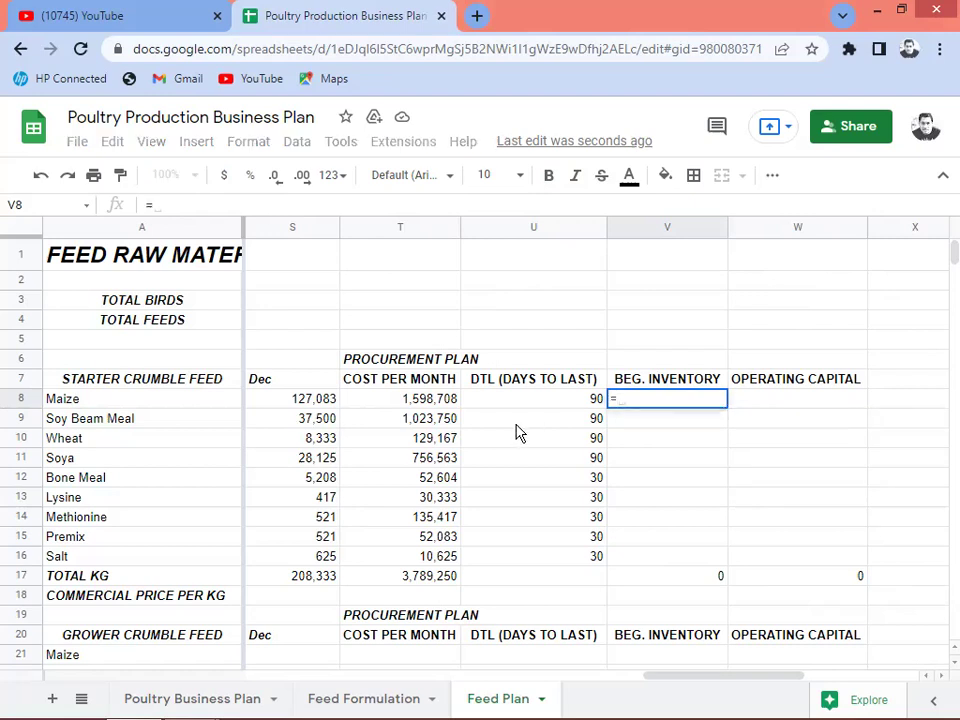
key(Left)
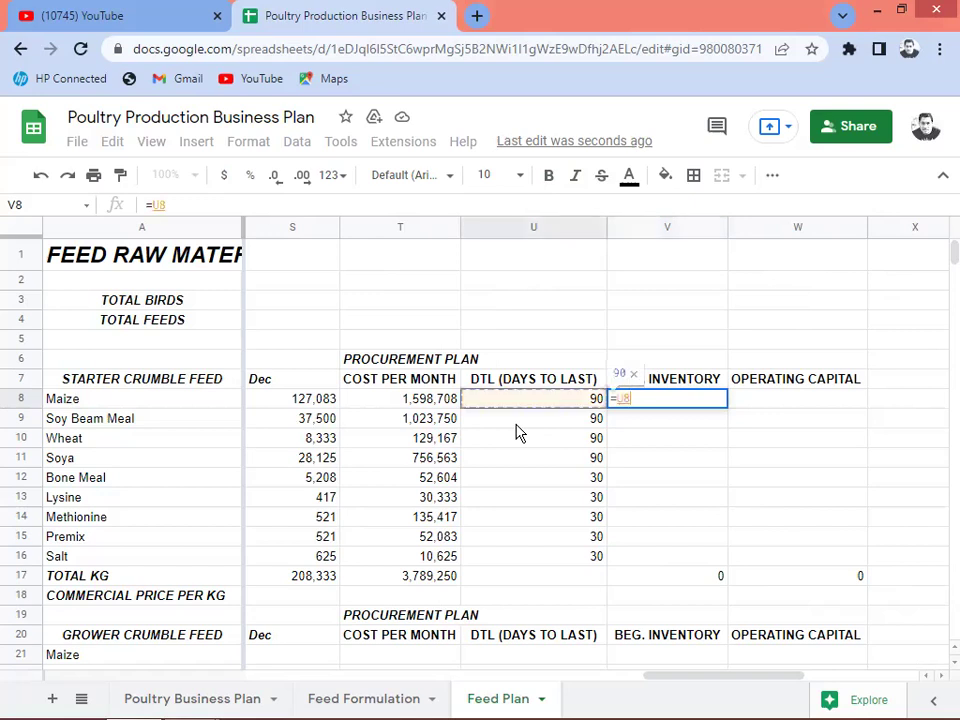
key(Left)
key(Left)
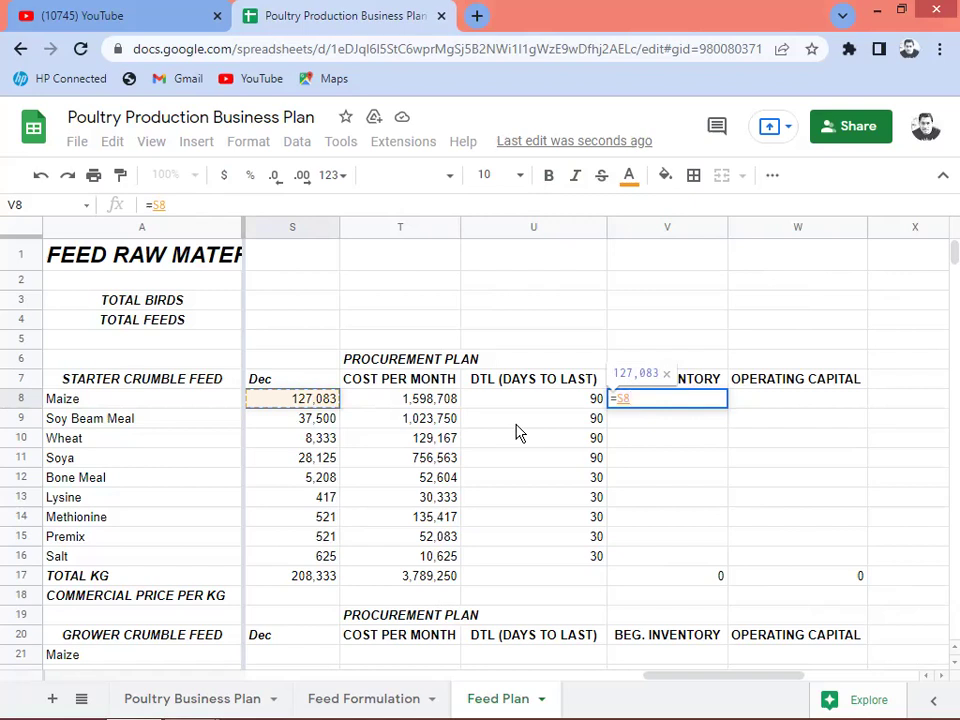
text(*)
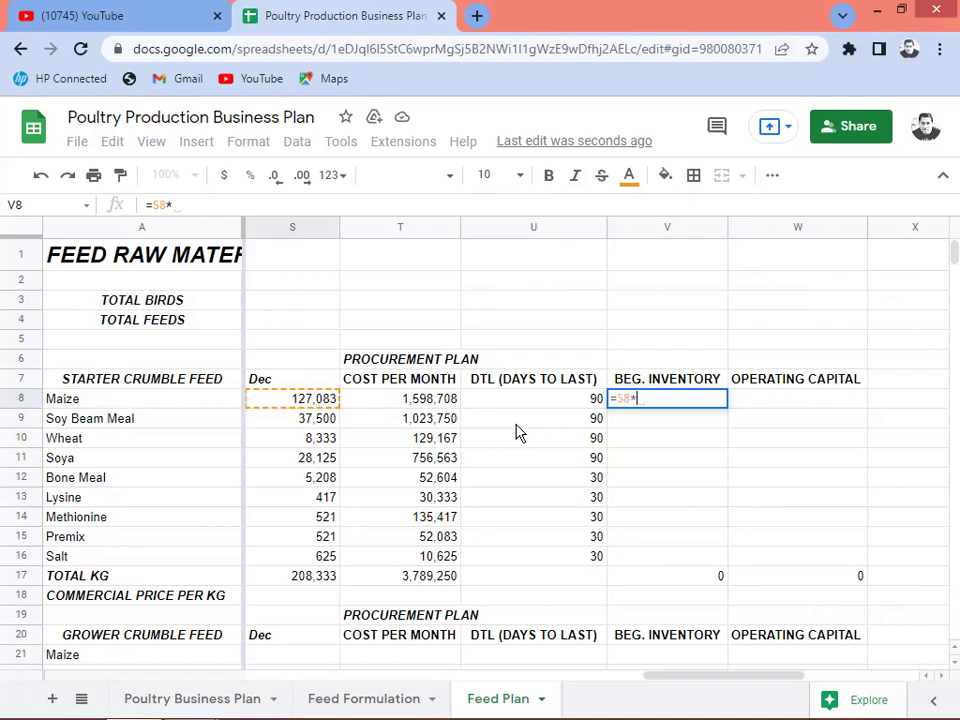
text(3)
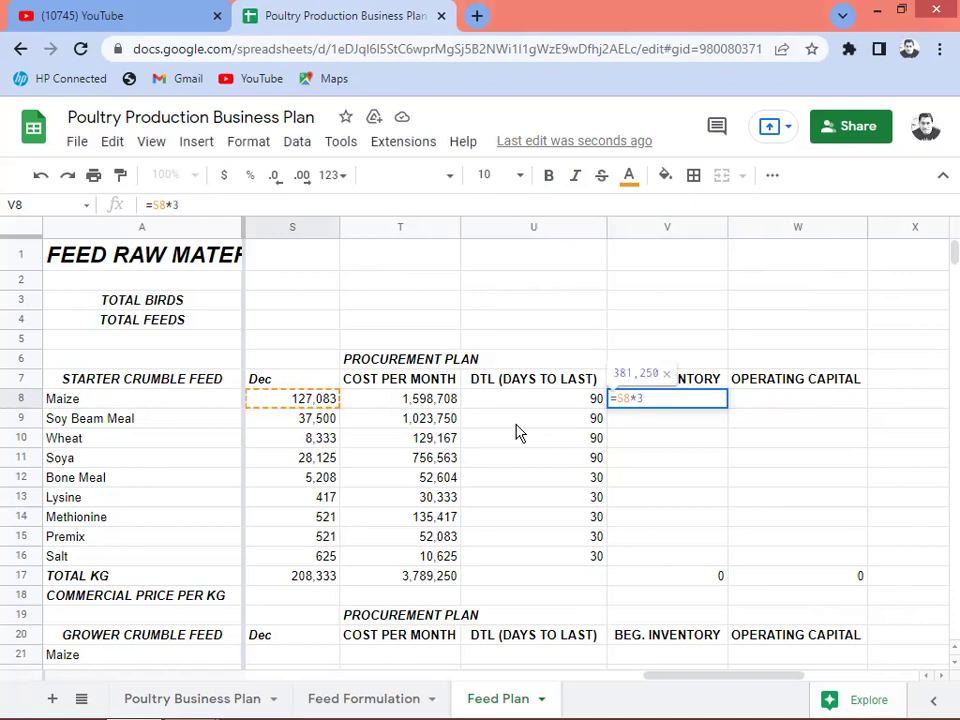
key(Return)
key(Up)
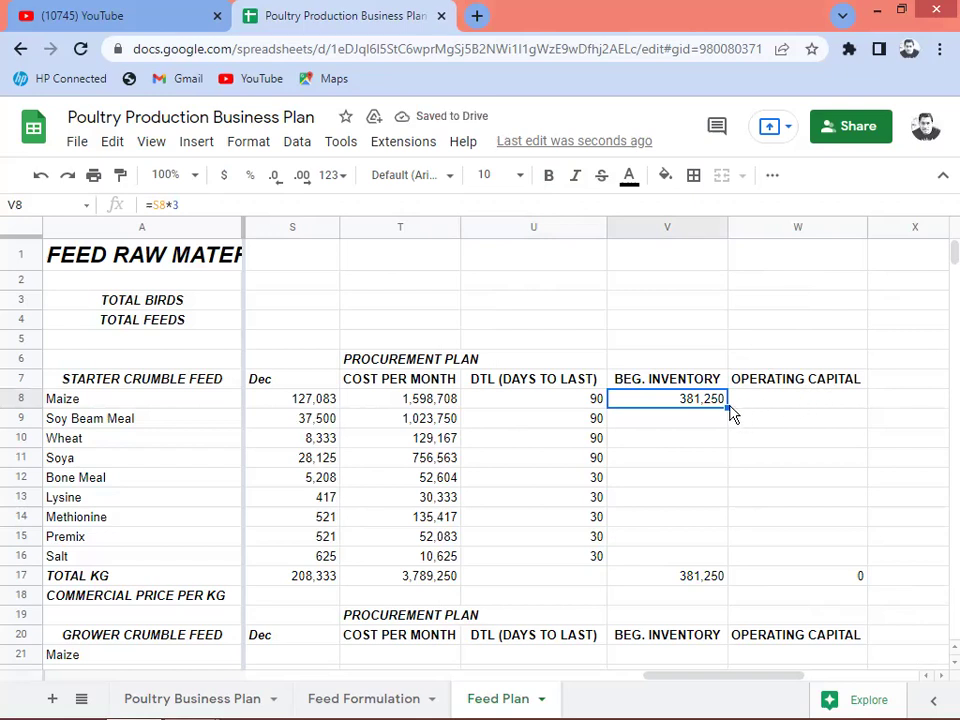
drag(727, 408, 729, 459)
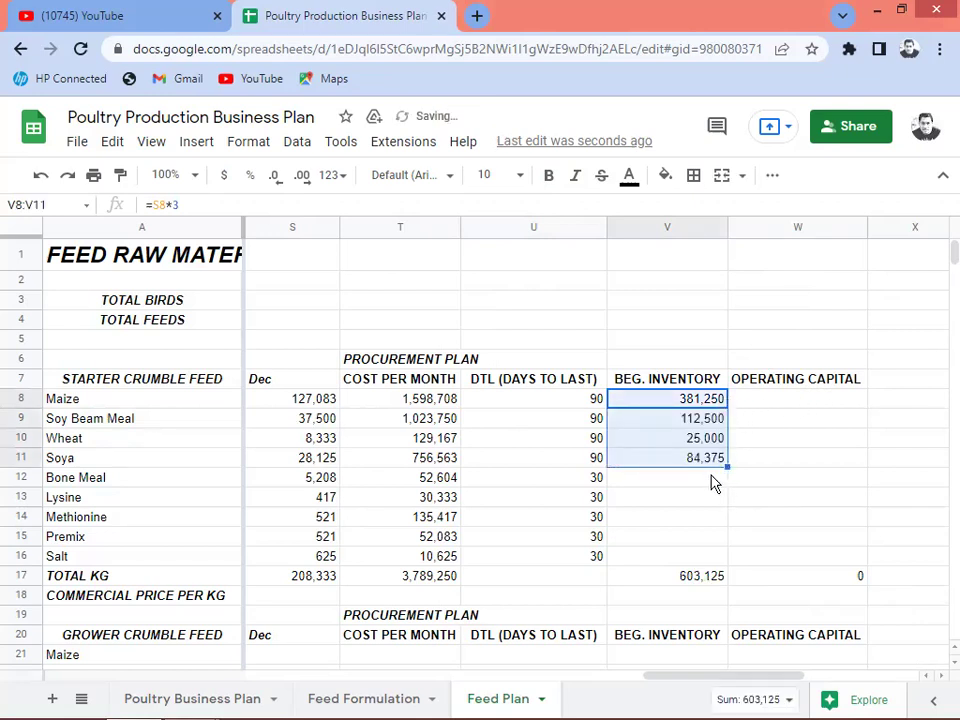
Step: Enter the Bone Meal beginning inventory formula =S12*3 in V12 and fill it down through Salt in V16
click(705, 487)
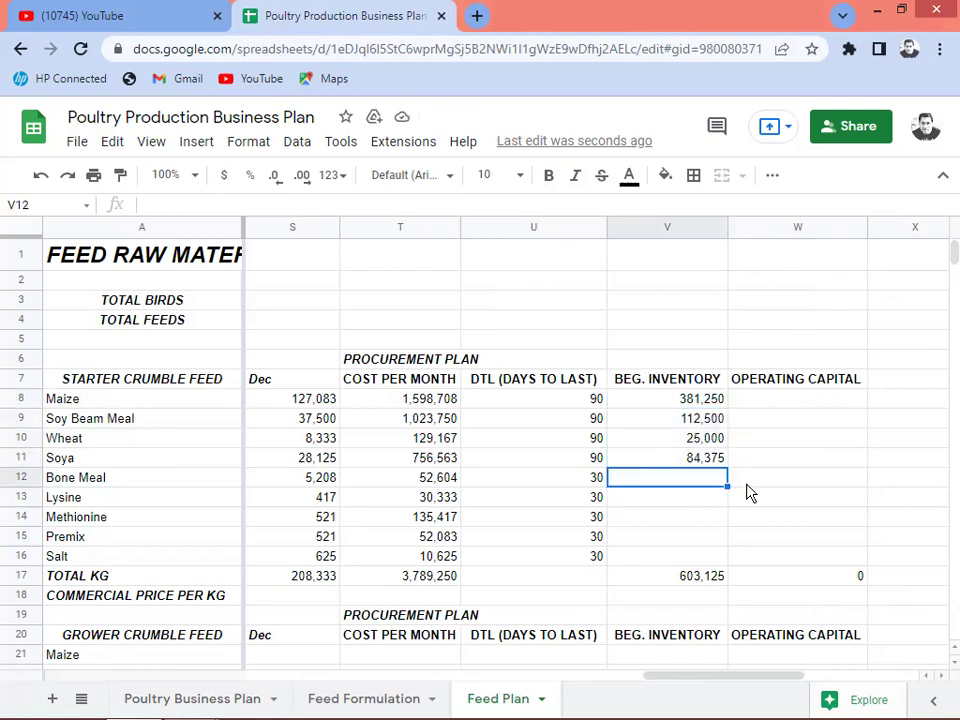
text(=S12*3)
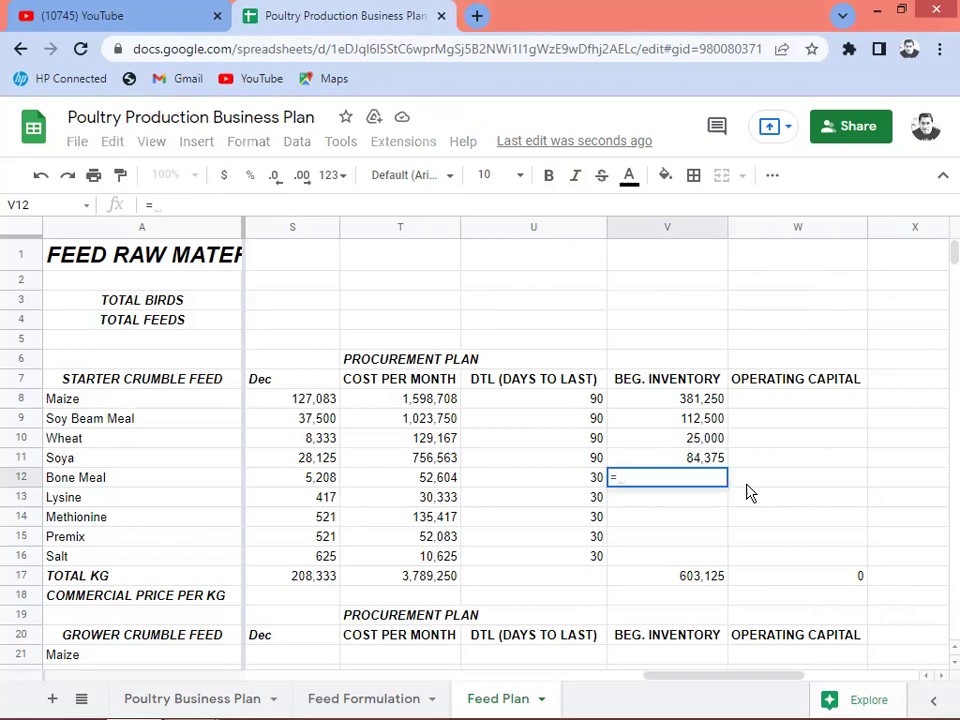
key(Return)
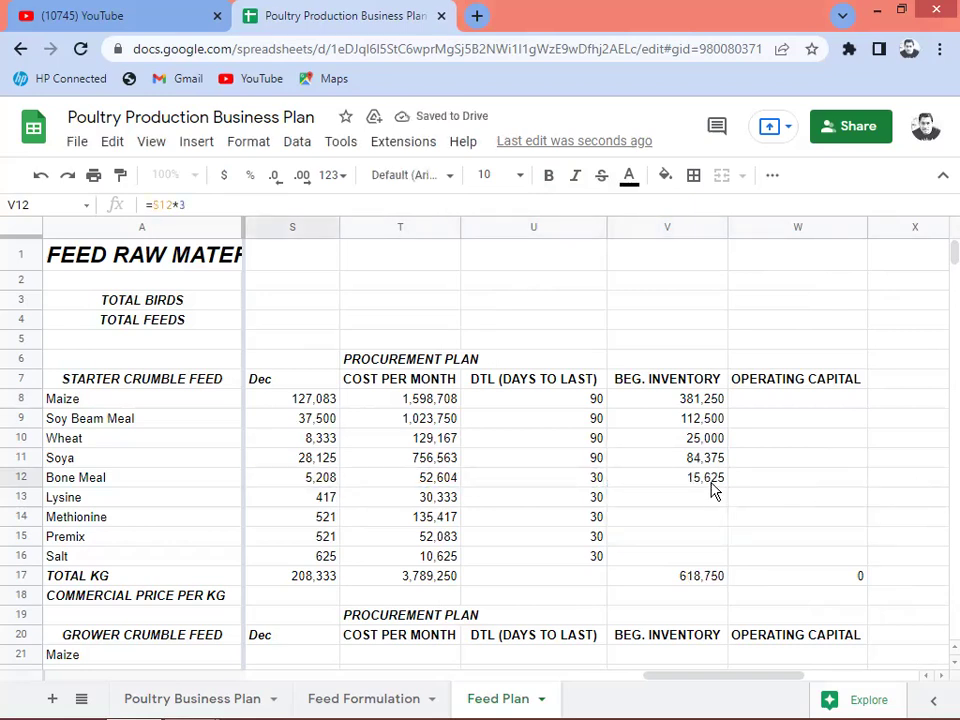
click(718, 484)
drag(729, 484, 740, 563)
click(685, 580)
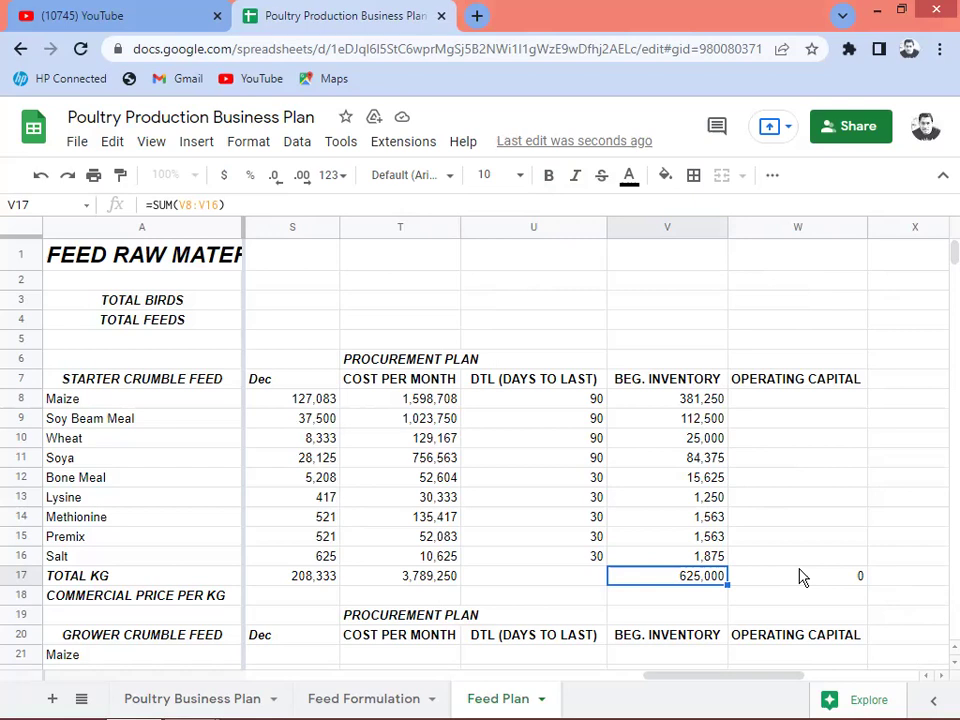
Step: Enter the Starter Crumble Maize operating capital formula =V8*E8 in W8
key(Up)
key(Up)
key(Up)
key(Up)
key(Up)
key(Up)
key(Up)
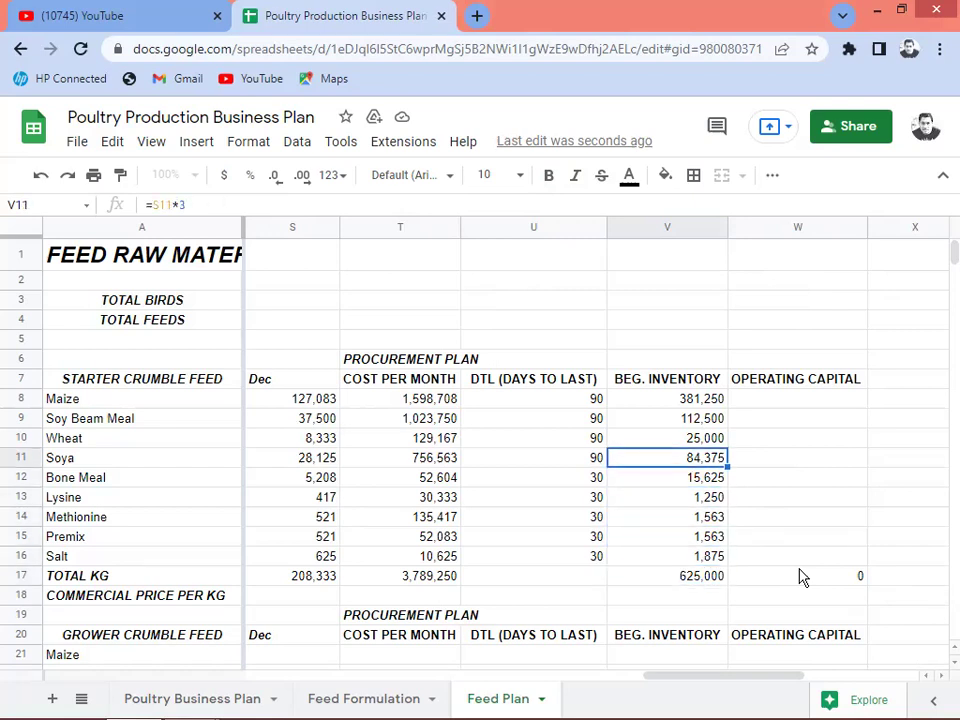
key(Up)
key(Up)
key(Right)
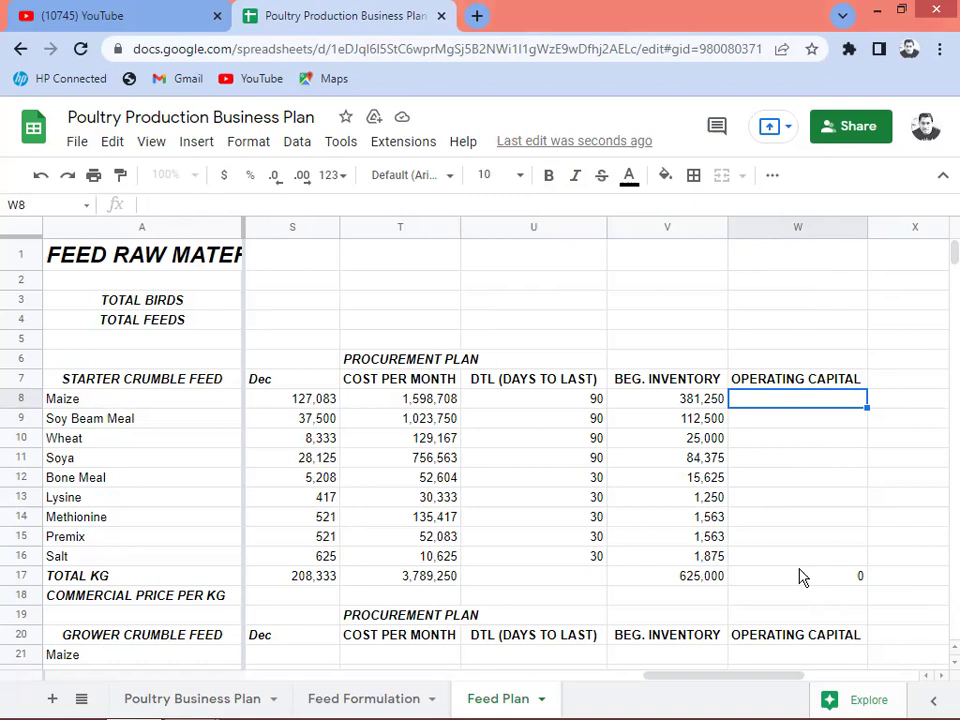
text(=V8)
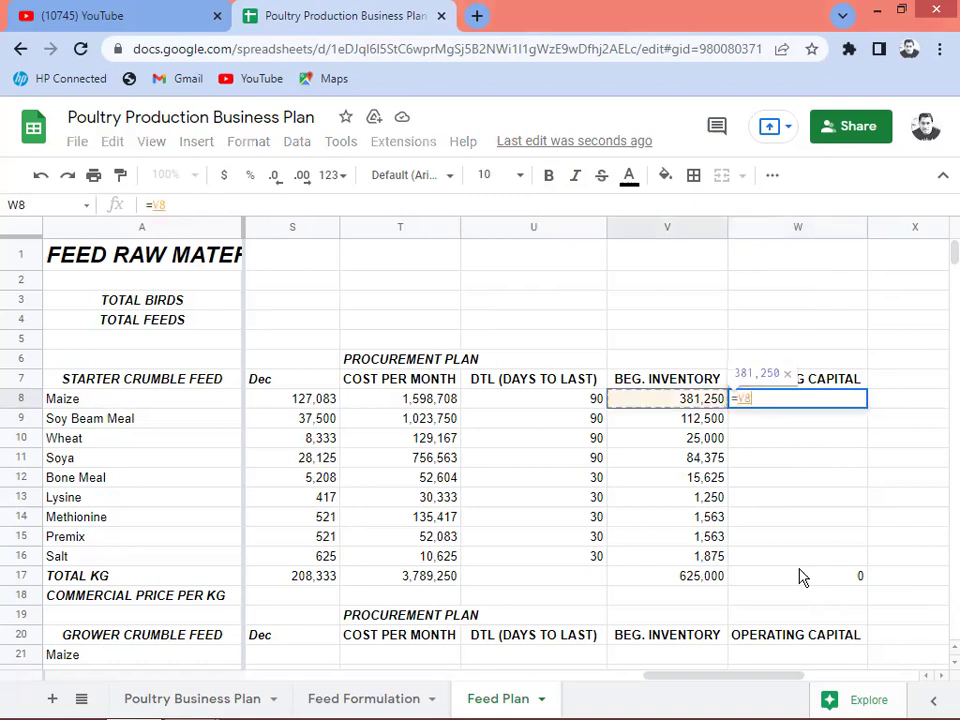
text(*)
key(Left)
key(Left)
key(Left)
key(Left)
key(Left)
key(Left)
key(Left)
key(Left)
key(Left)
key(Left)
key(Left)
key(Left)
key(Left)
key(Left)
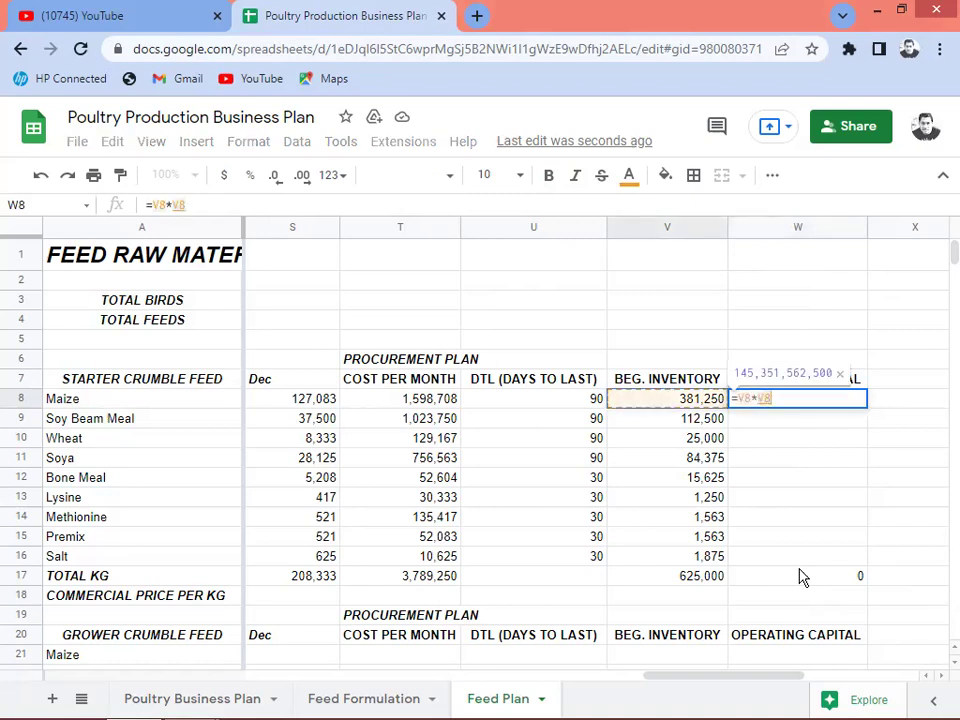
key(Left)
key(Left)
key(Left)
key(Left)
key(Right)
key(Left)
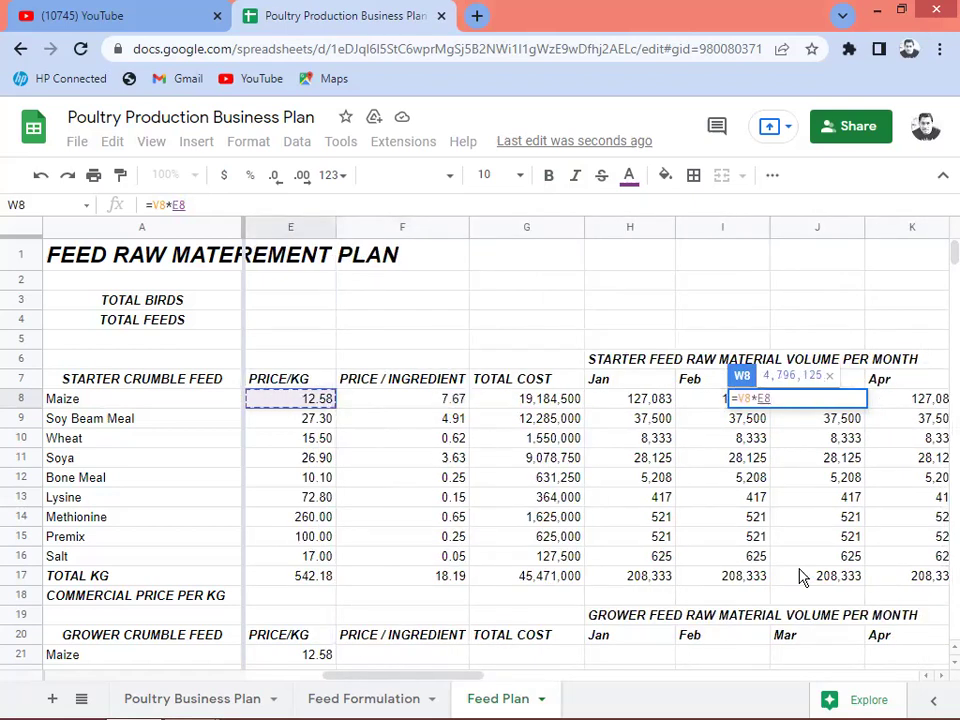
key(Return)
Step: Fill the operating capital formula from W8 down through Salt in W16
key(Up)
key(Right)
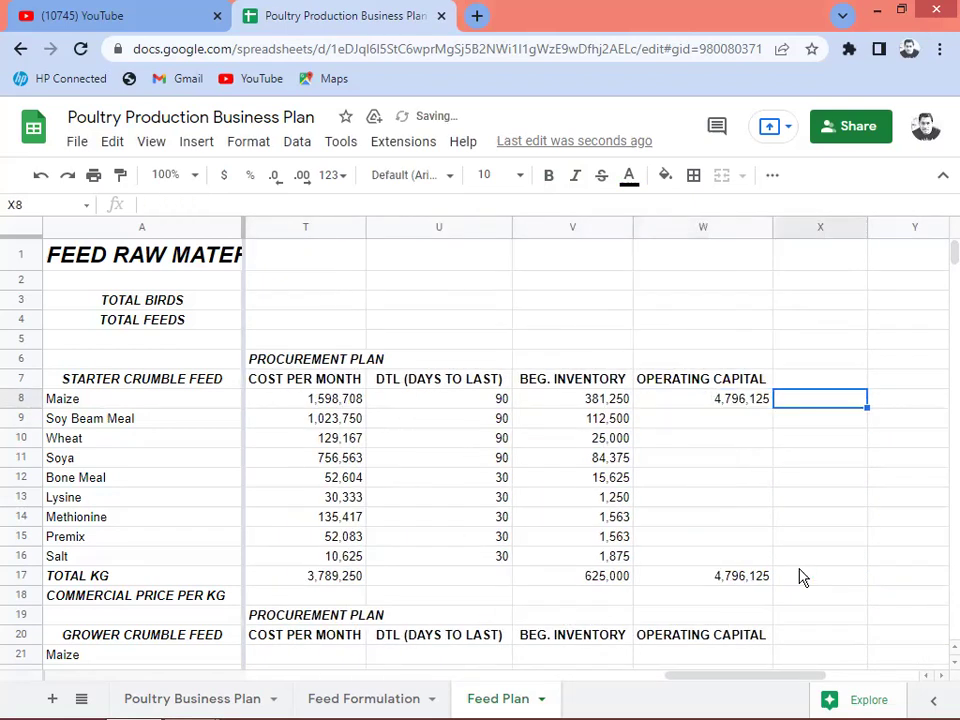
key(Right)
key(Right)
key(Right)
key(Right)
key(Left)
key(Left)
key(Left)
key(Left)
key(Left)
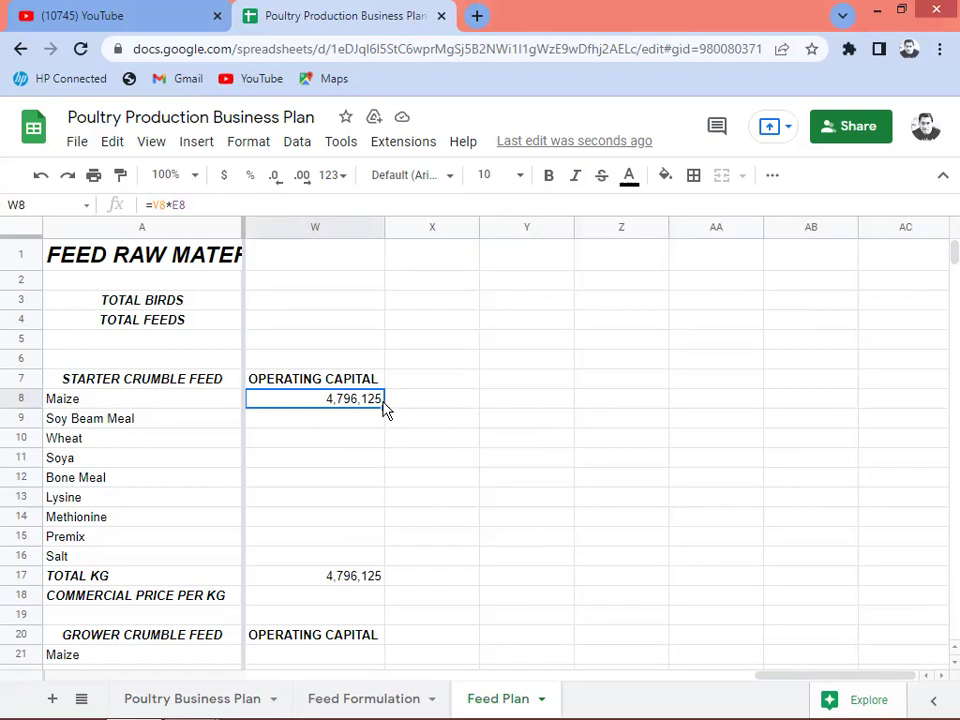
drag(384, 405, 374, 553)
click(339, 578)
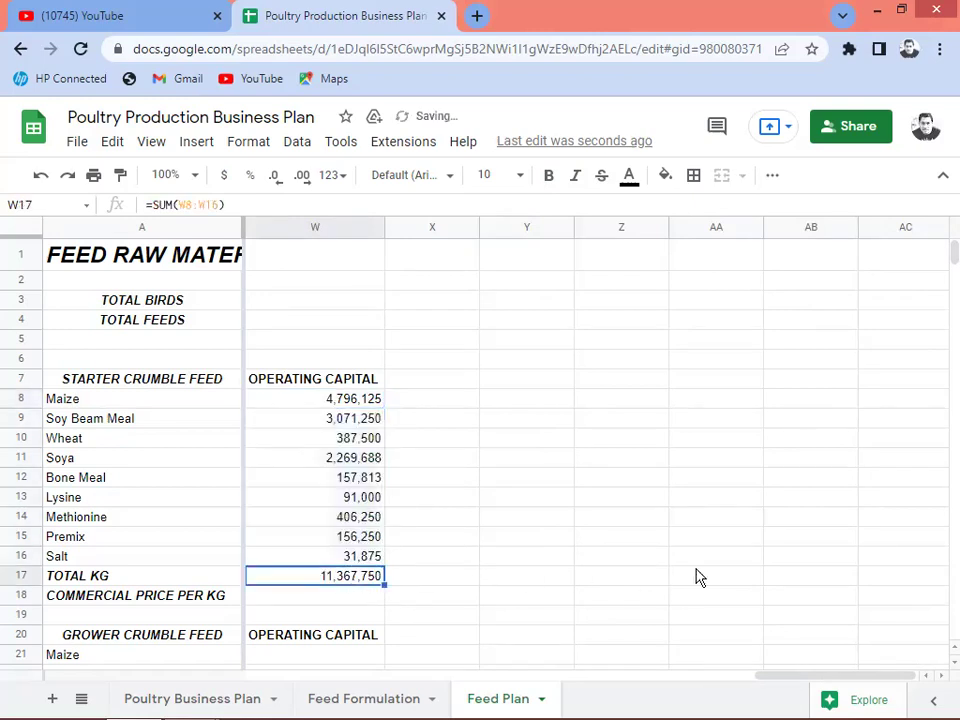
Step: Review the Starter Crumble totals for cost per month, beginning inventory and operating capital in T17, V17 and W17
key(Left)
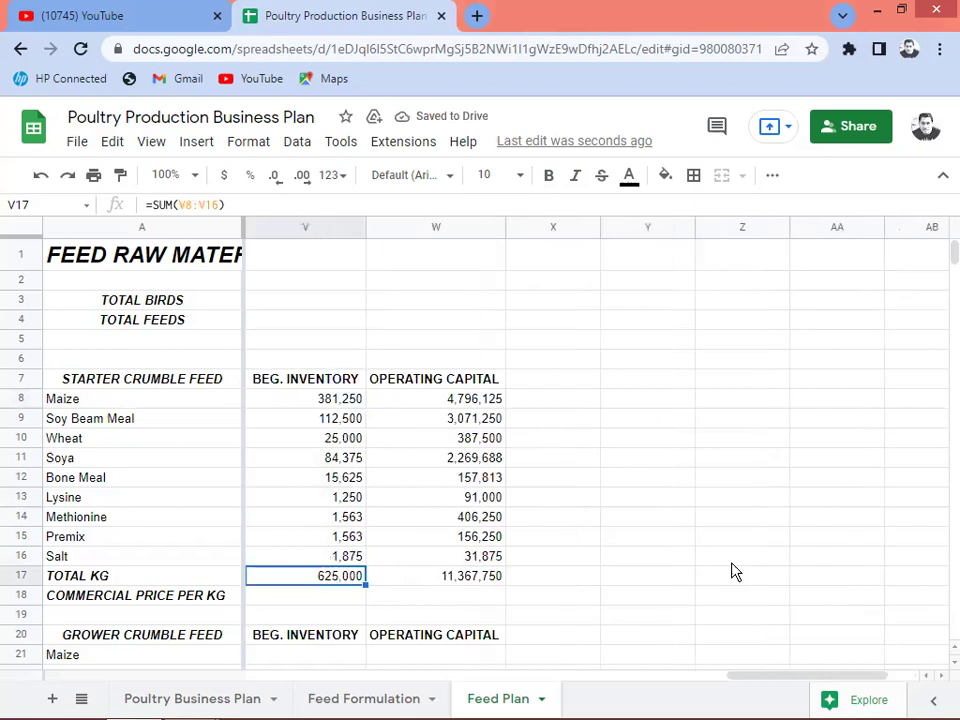
key(Right)
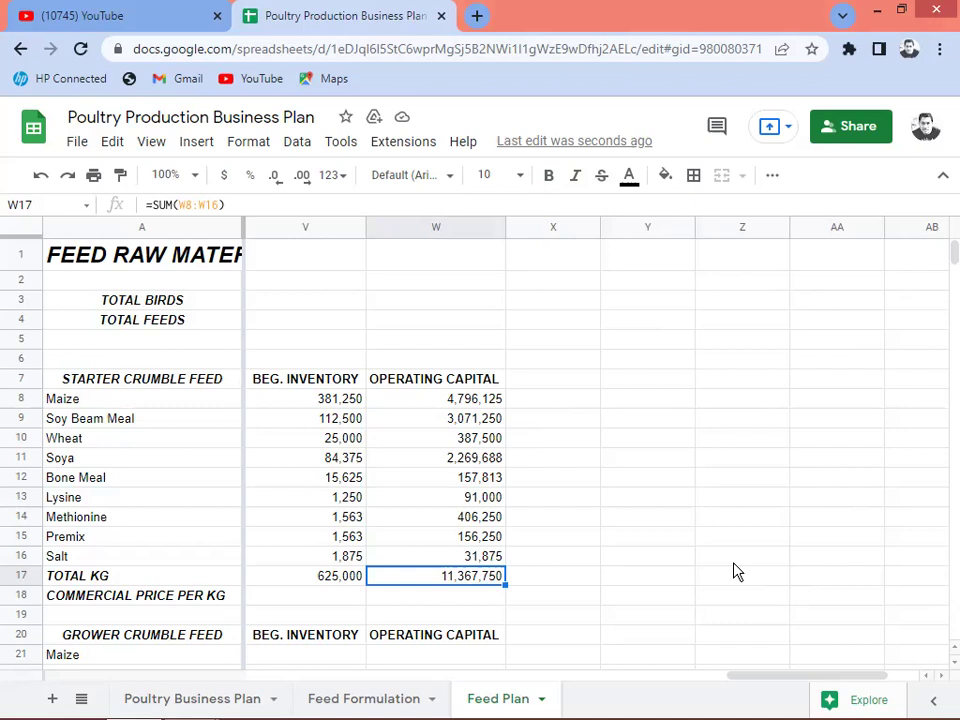
key(Left)
key(Left)
key(Left)
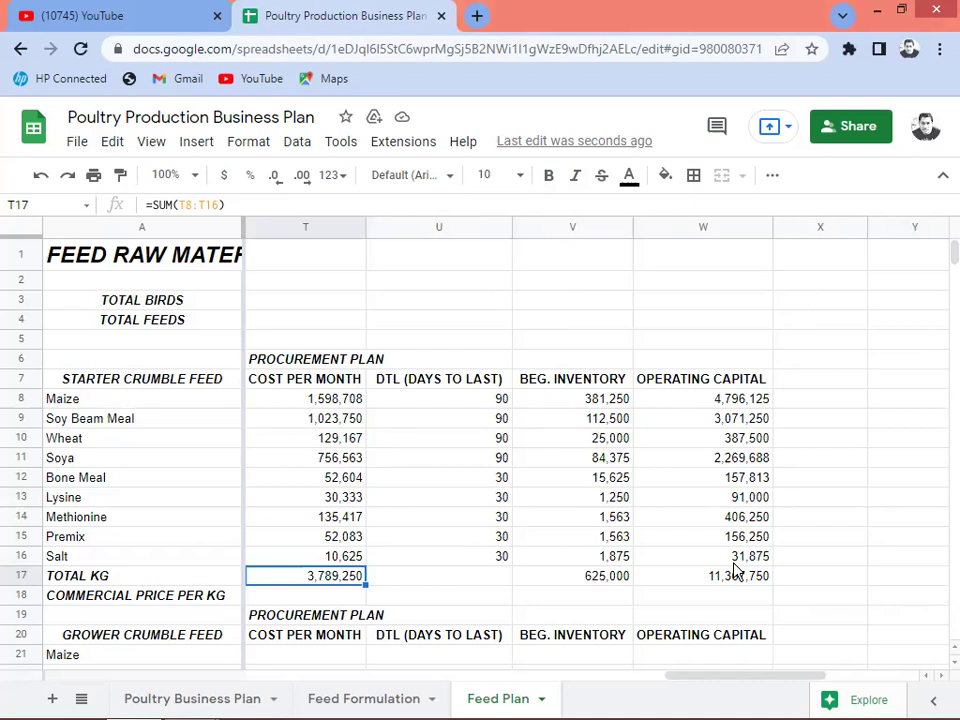
click(735, 572)
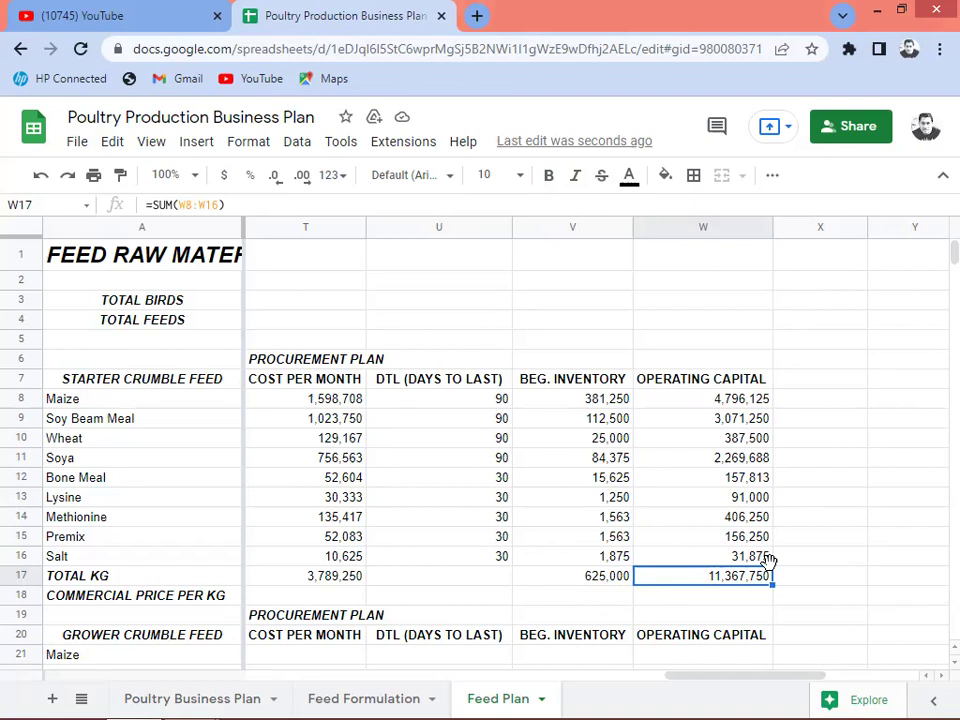
key(Left)
key(Left)
key(Left)
key(Right)
key(Right)
Step: Review the Grower Crumble Feed ingredient names and row labels in A21:A31 of the Feed Plan
key(Left)
key(Left)
key(Left)
key(Left)
key(Left)
key(Left)
key(Left)
key(Left)
key(Left)
key(Left)
key(Left)
key(Left)
key(Left)
key(Left)
key(Left)
key(Left)
key(Left)
key(Left)
key(Left)
key(Left)
key(Left)
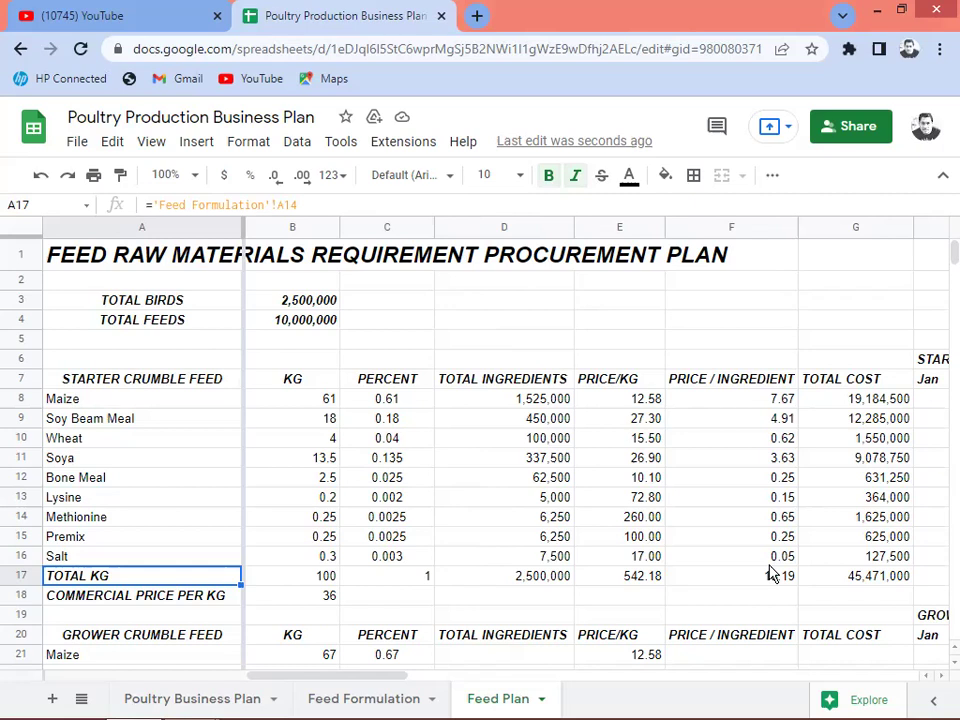
key(Down)
key(Down)
key(Down)
key(Down)
key(Down)
key(Down)
key(Down)
key(Down)
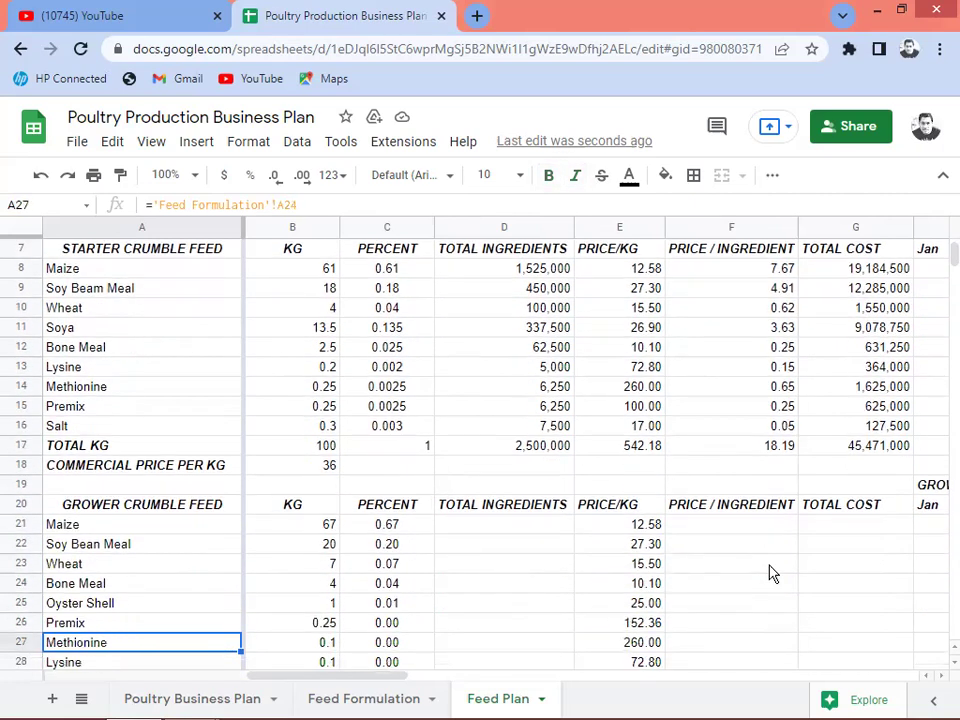
key(Down)
key(Down)
key(Down)
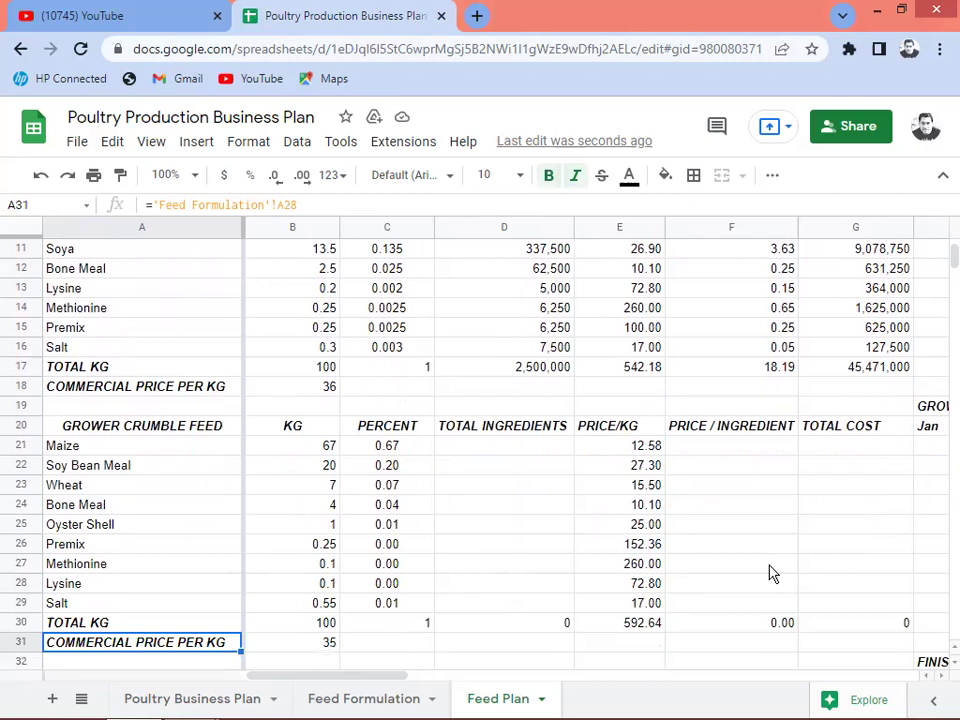
key(Up)
key(Up)
key(Up)
key(Up)
key(Up)
key(Up)
key(Up)
key(Up)
key(Up)
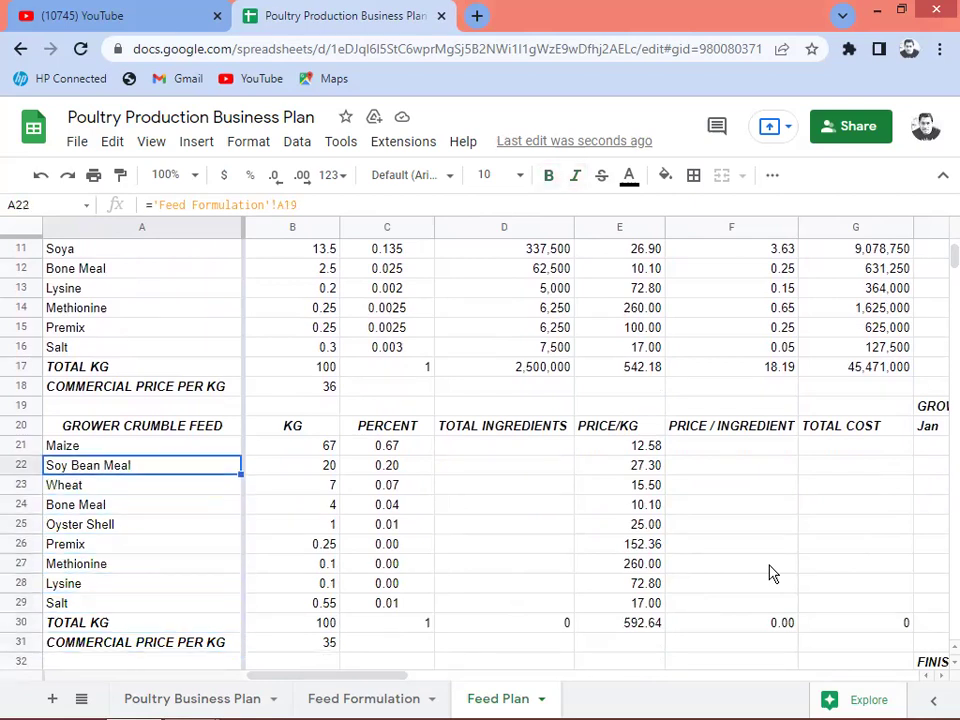
key(Up)
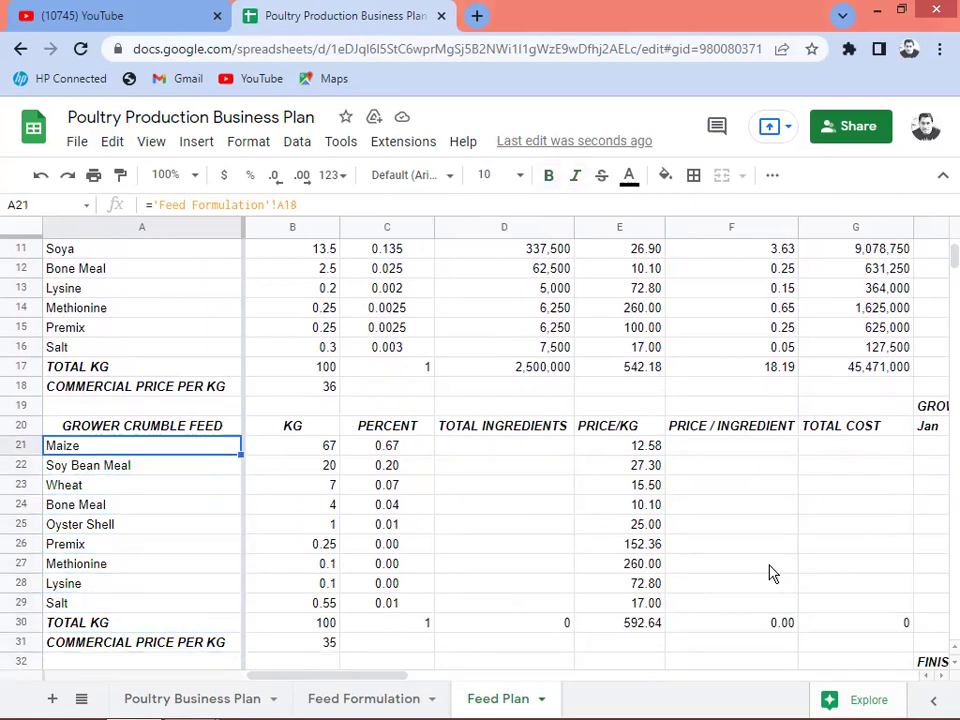
key(Down)
key(Down)
key(Down)
key(Down)
key(Down)
key(Down)
key(Down)
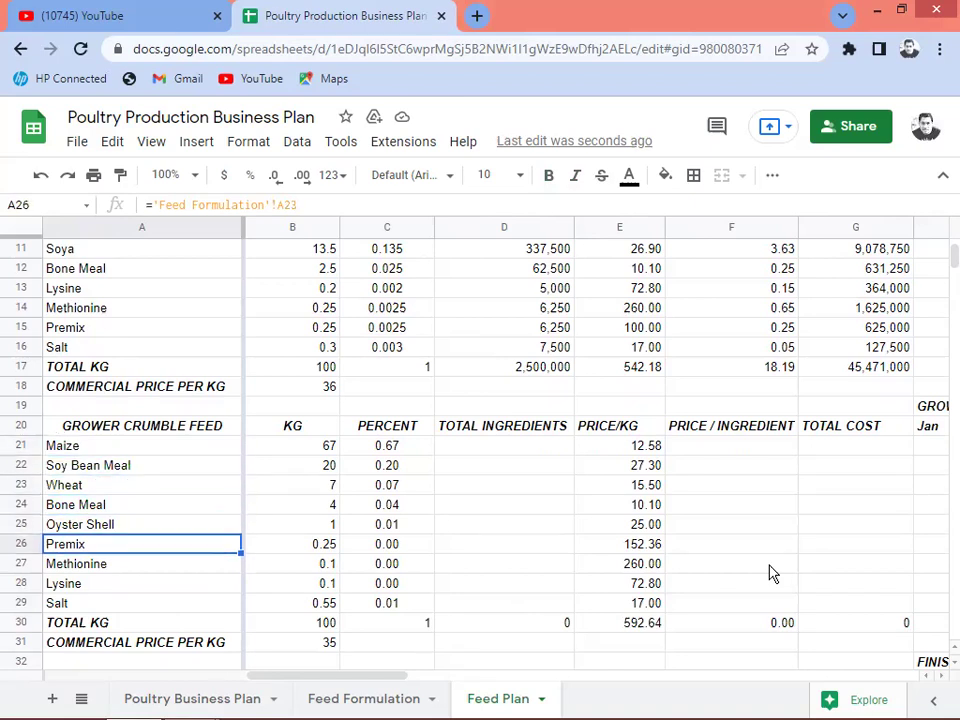
key(Up)
key(Up)
key(Up)
key(Up)
key(Up)
key(Up)
key(Up)
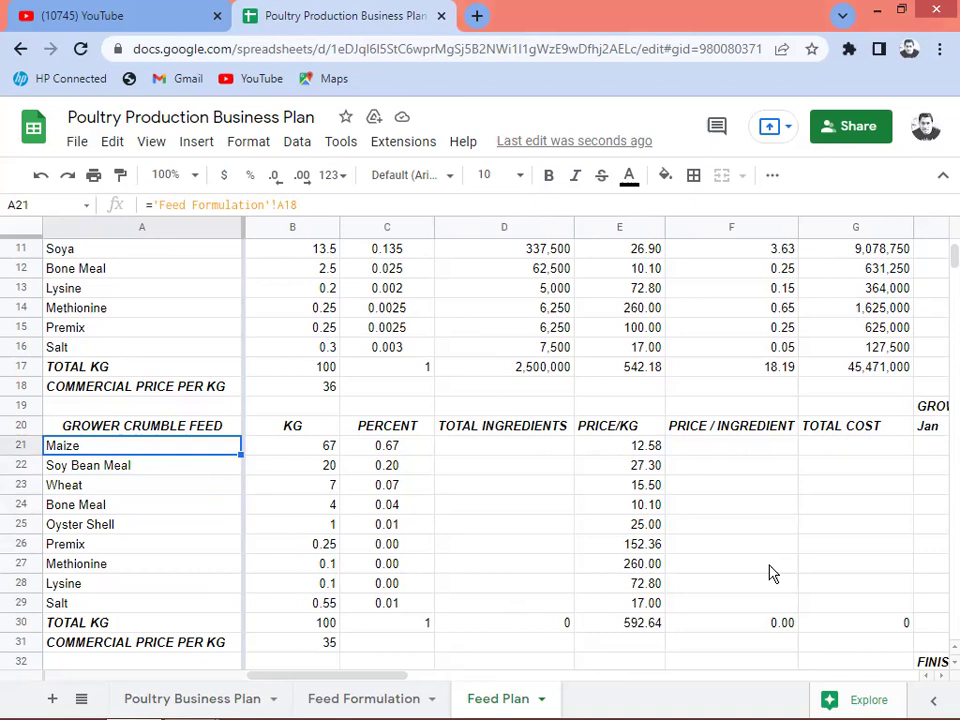
Step: Check the Grower Crumble KG references from Maize in B21 down to the commercial price per kg in B31
key(Right)
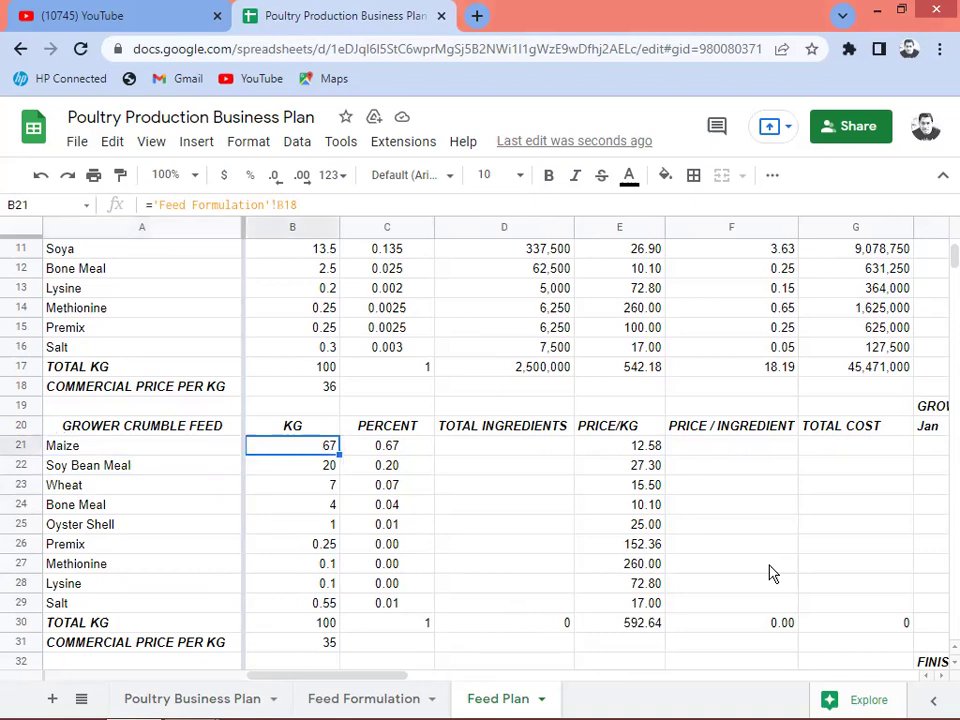
key(Down)
key(Down)
key(Down)
key(Down)
key(Down)
key(Down)
key(Down)
key(Down)
key(Down)
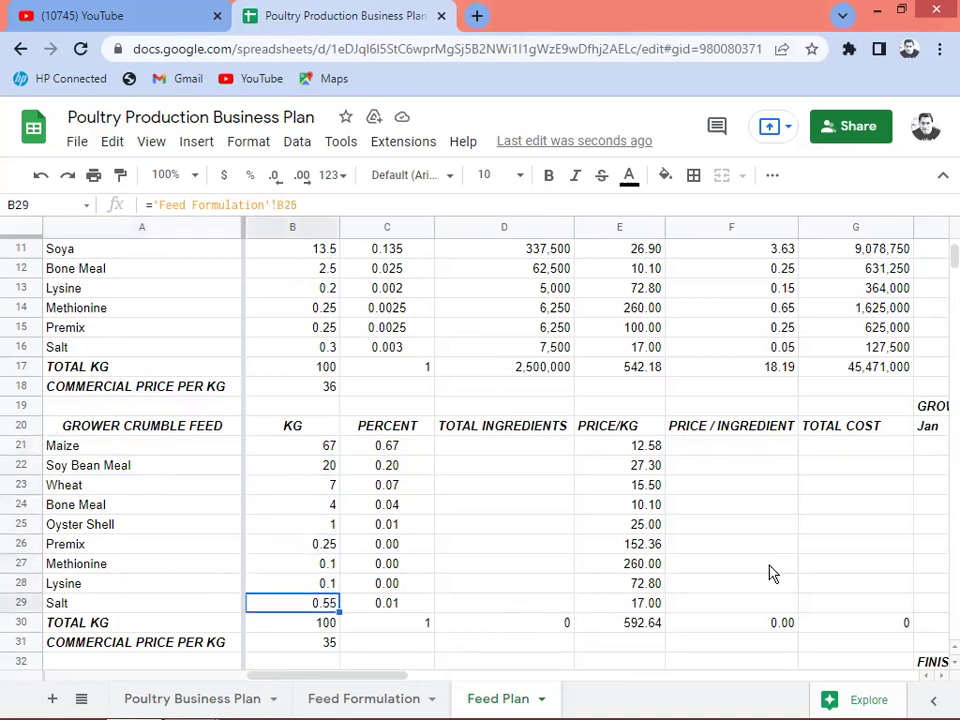
key(Down)
key(Left)
key(Right)
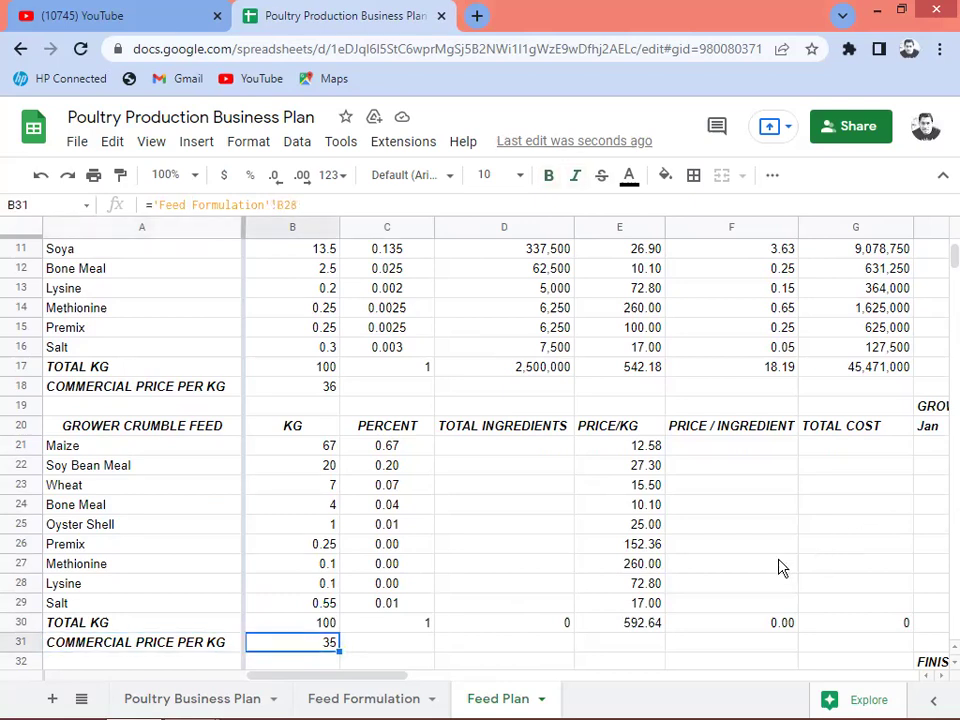
Step: Check the Grower Price per Kg reference in C33 of the Poultry Business Plan sheet
click(199, 698)
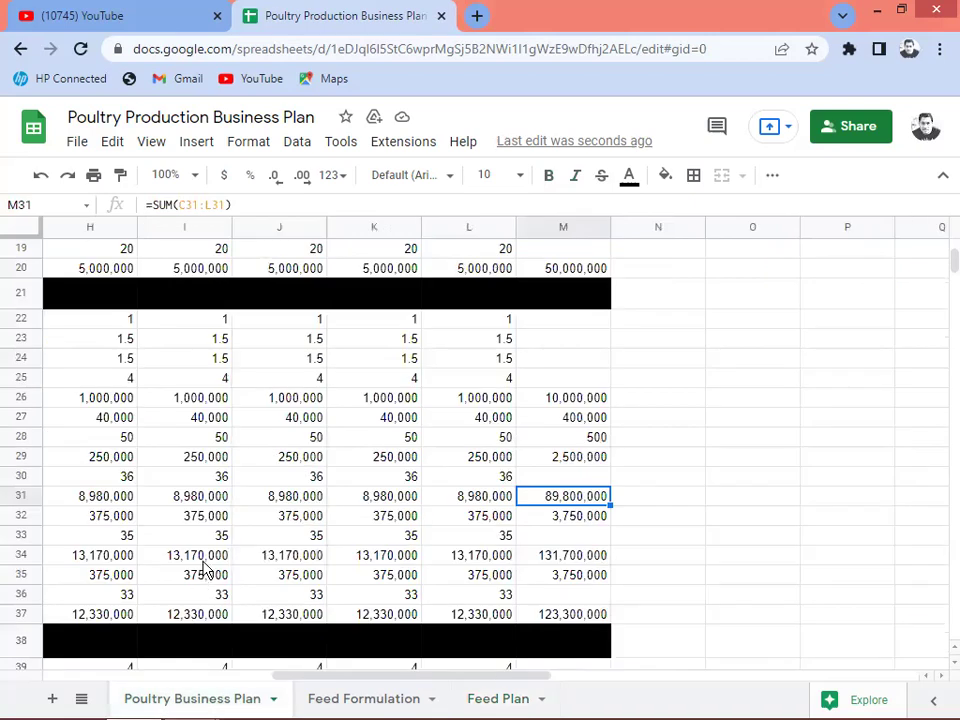
click(255, 538)
key(Left)
key(Left)
key(Left)
key(Left)
key(Left)
key(Left)
key(Left)
key(Left)
key(Left)
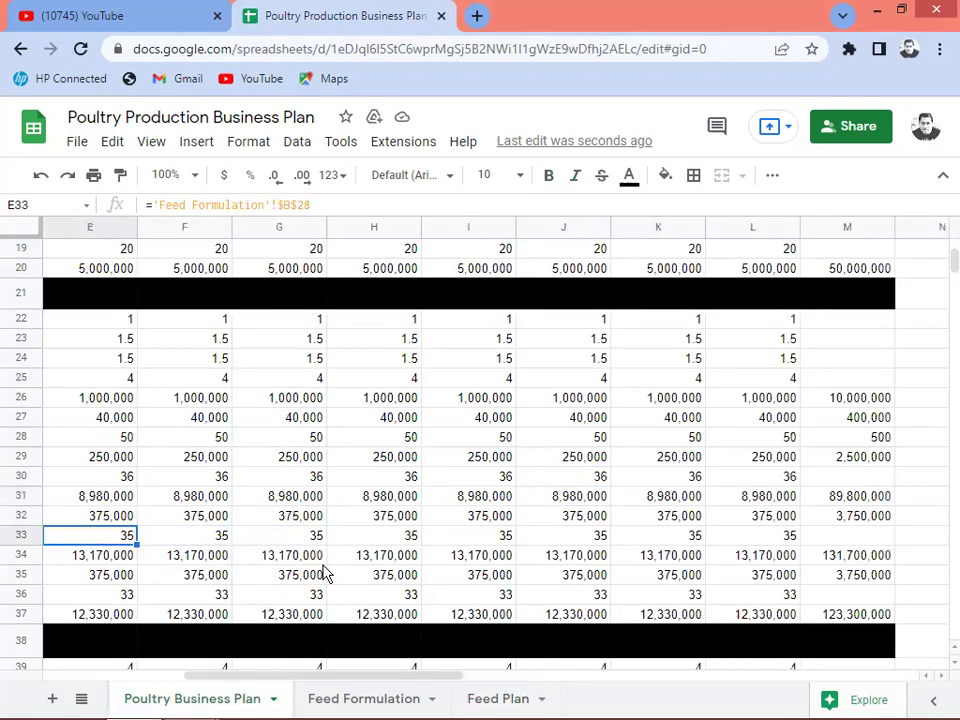
key(Right)
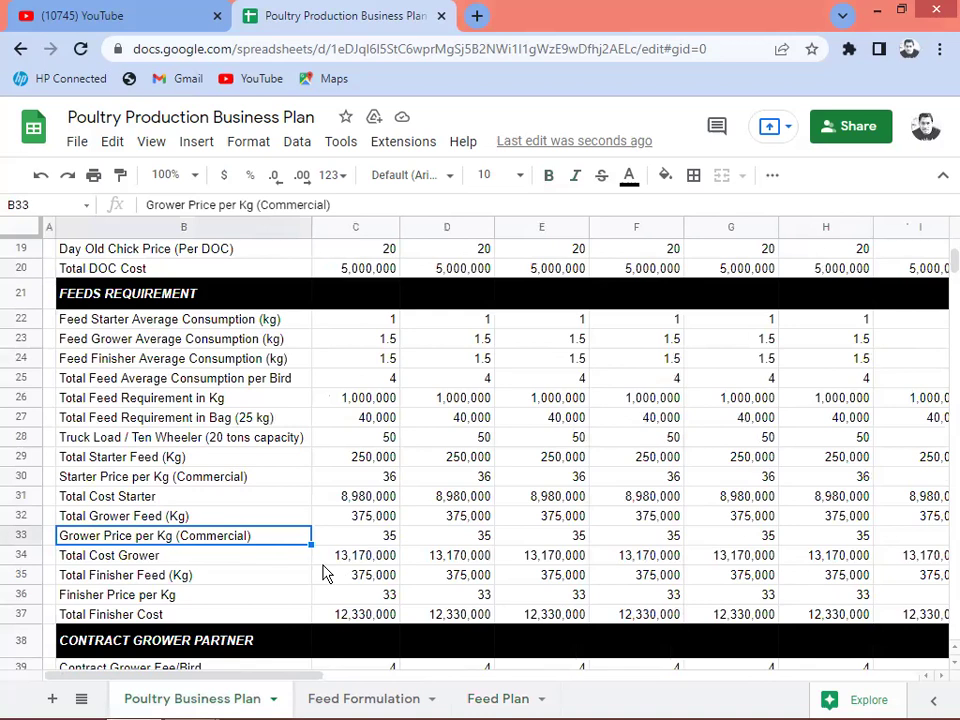
key(Right)
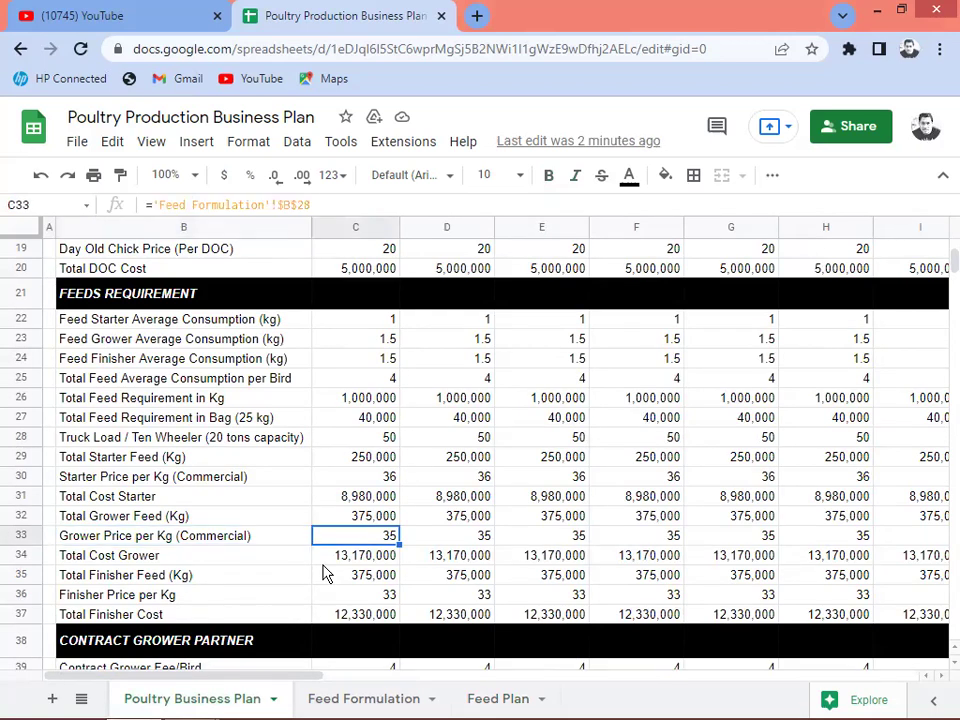
Step: Inspect the Starter and Finisher price per kg references in C30 and C36 of the Poultry Business Plan sheet
key(Down)
key(Up)
key(Up)
key(Up)
key(Up)
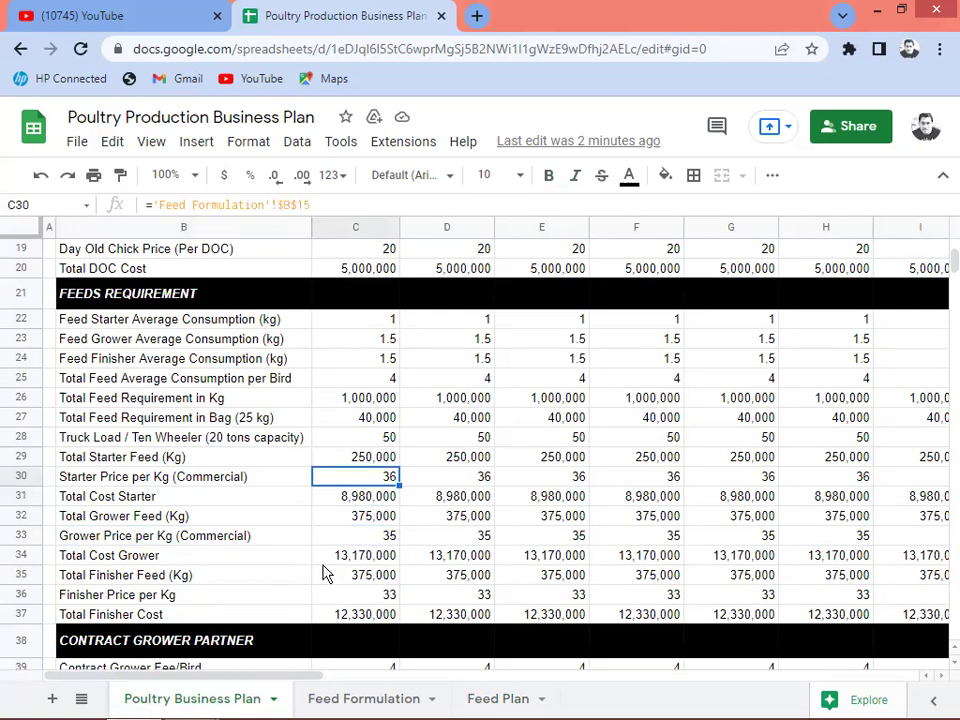
key(Down)
key(Down)
key(Down)
key(Down)
key(Down)
key(Down)
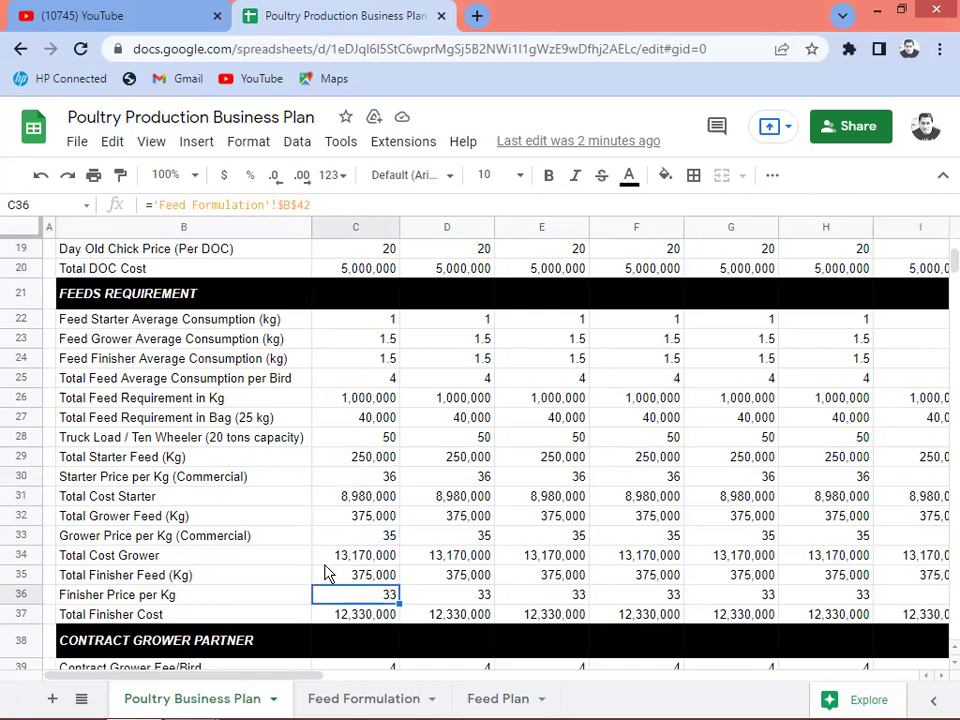
Step: Check the total cost sums for starter, grower and finisher feed in M31, M34 and M37 of the Poultry Business Plan sheet
key(Right)
key(Right)
key(Right)
key(Right)
key(Right)
key(Right)
key(Right)
key(Right)
key(Right)
key(Right)
key(Right)
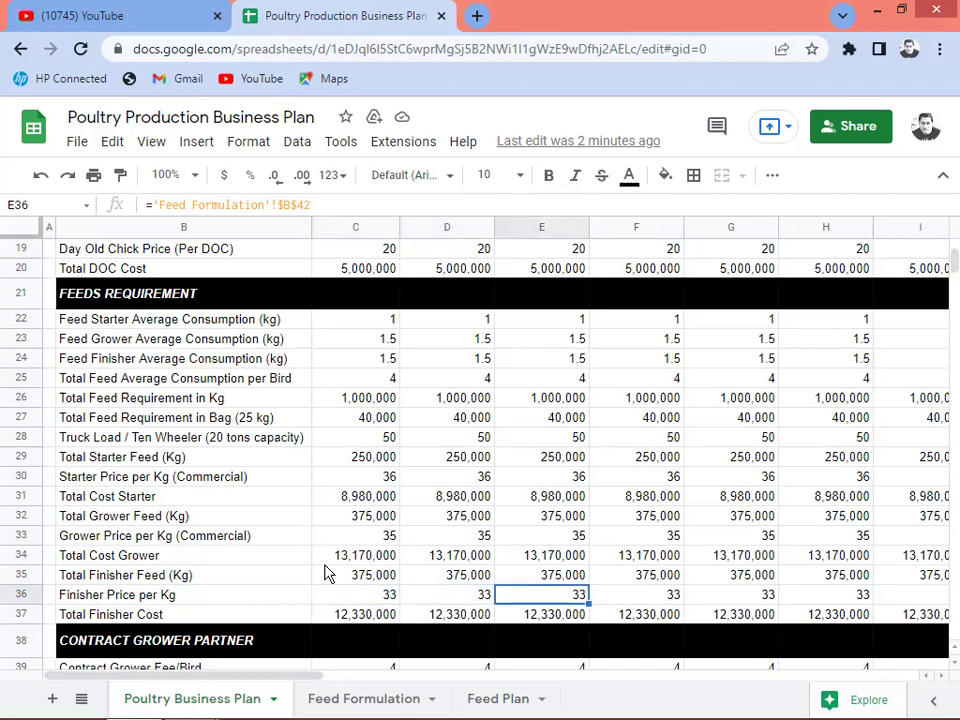
key(Left)
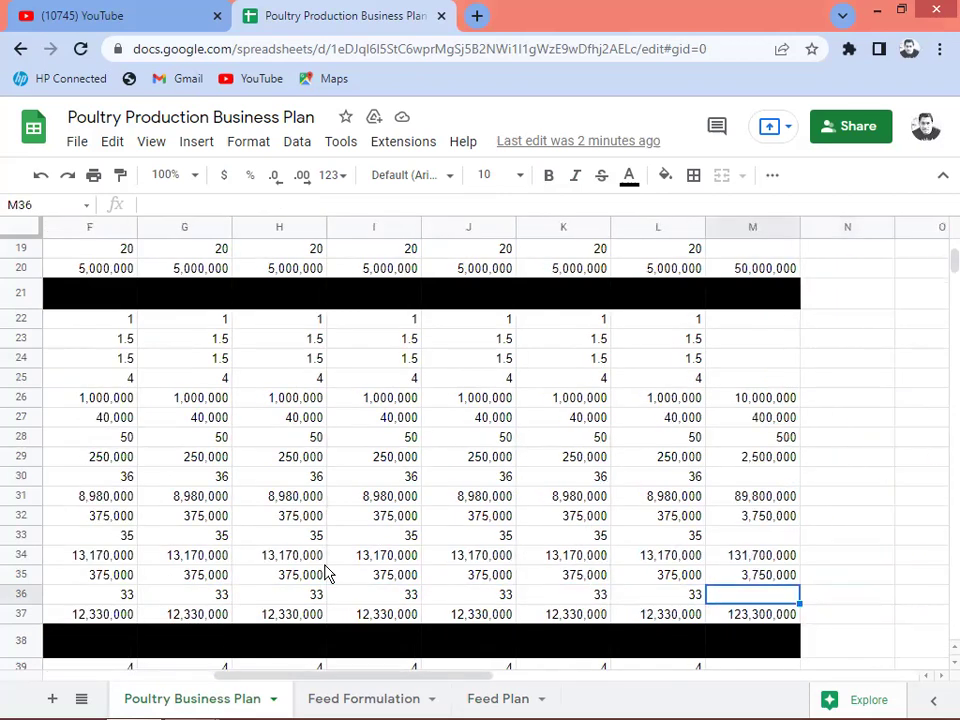
key(Up)
key(Up)
key(Up)
key(Up)
key(Up)
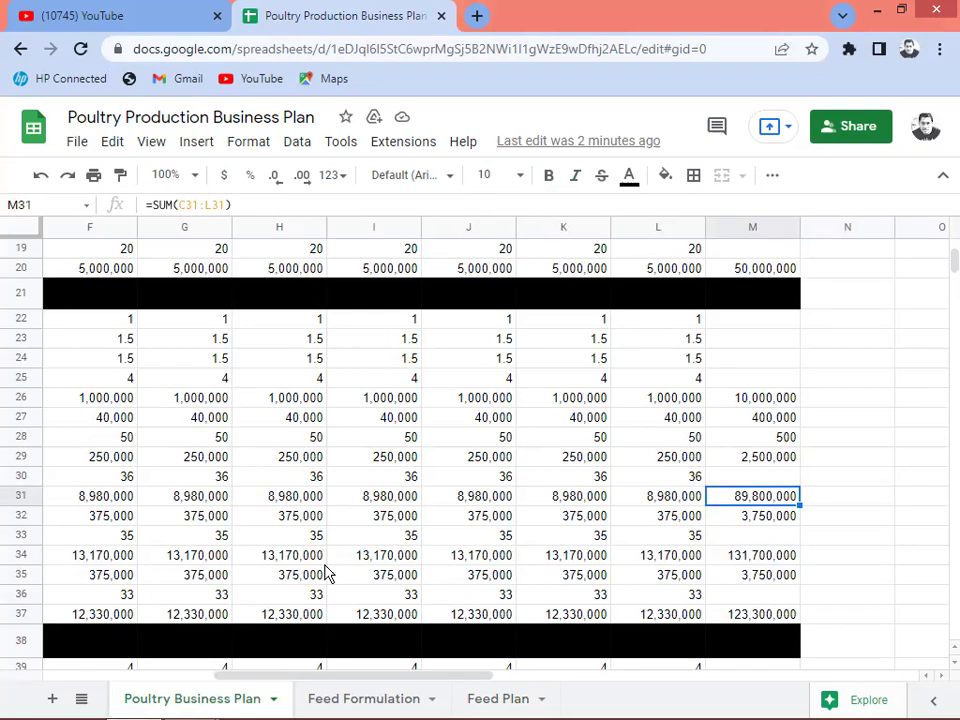
key(Down)
key(Down)
key(Down)
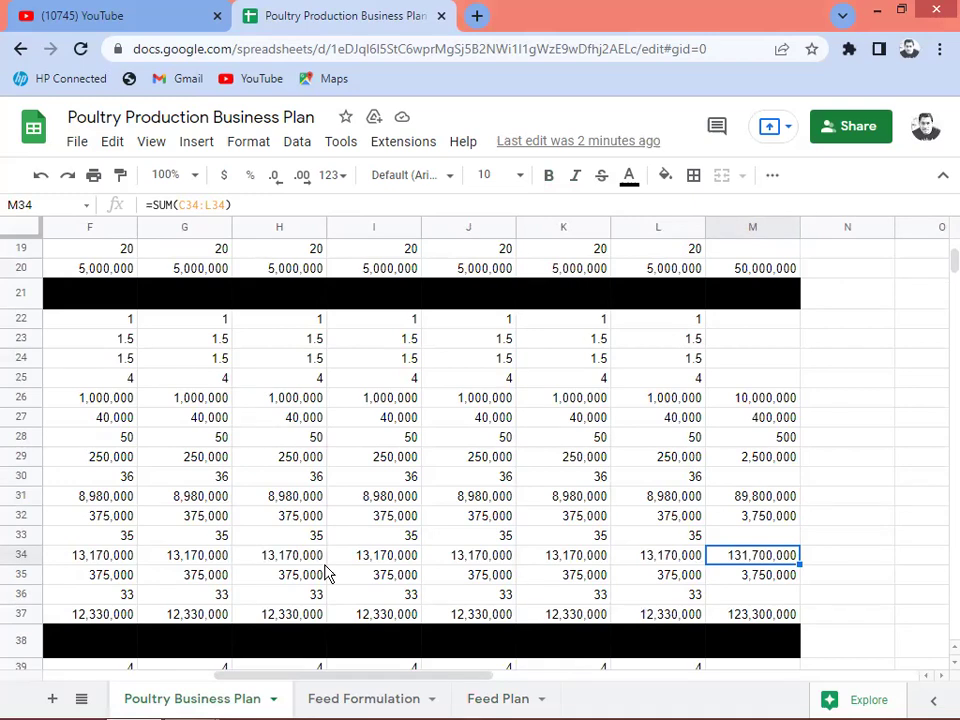
key(Down)
key(Down)
key(Down)
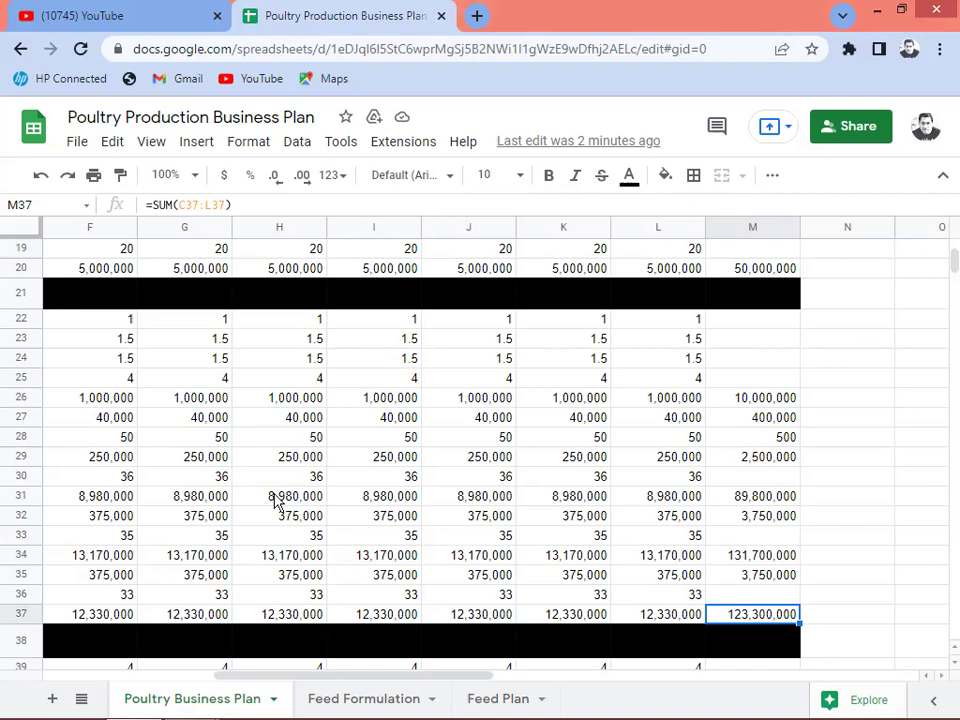
Step: Check the starter, grower and finisher price per kg references in L30, L33 and L36
click(688, 592)
click(681, 535)
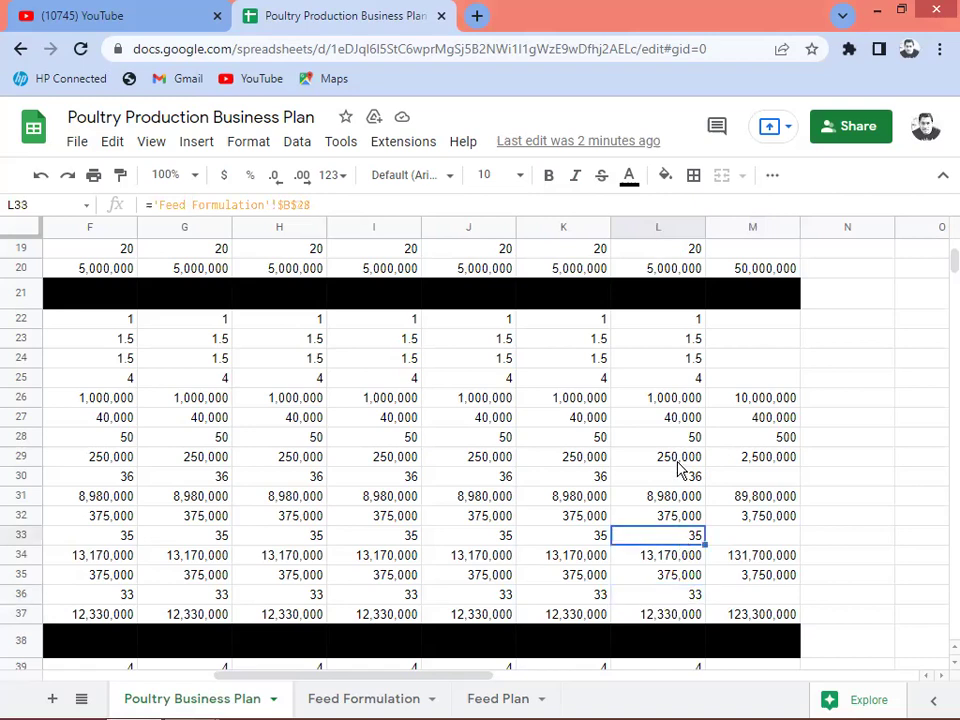
key(Up)
key(Up)
key(Up)
click(685, 538)
key(Down)
key(Down)
key(Down)
Step: Return to the Feed Plan sheet and check the Grower Crumble commercial price per kg references in row 31
click(510, 705)
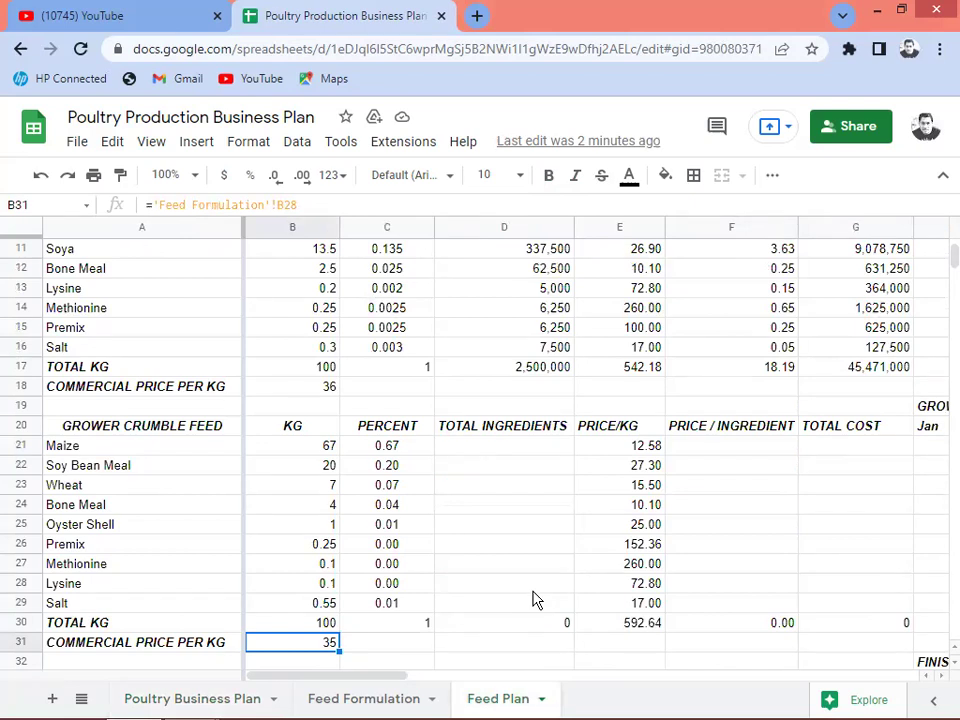
key(Left)
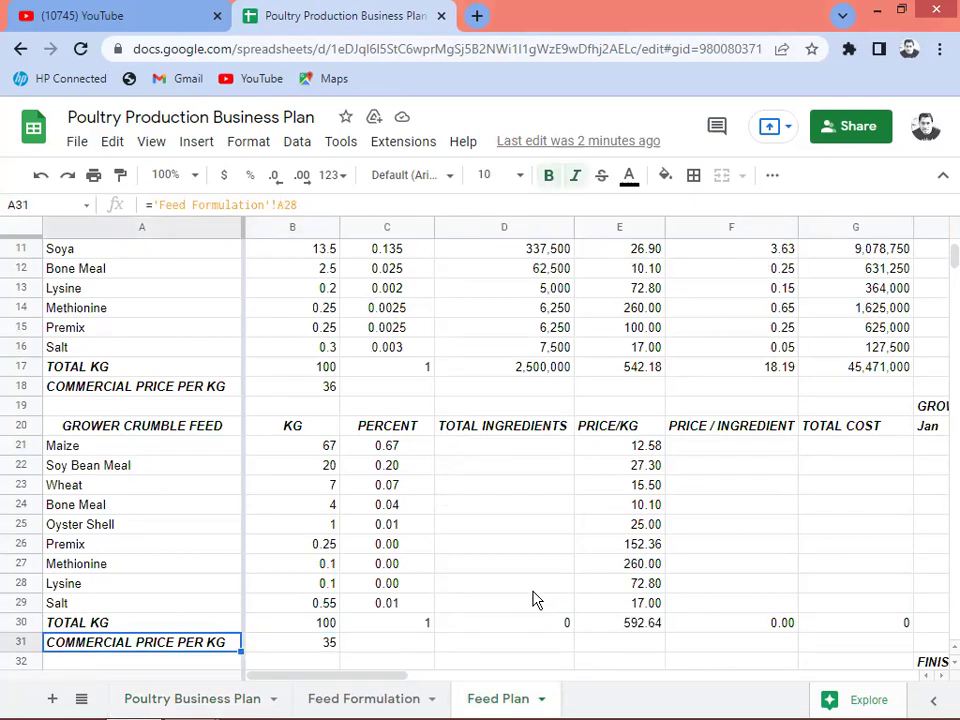
key(Right)
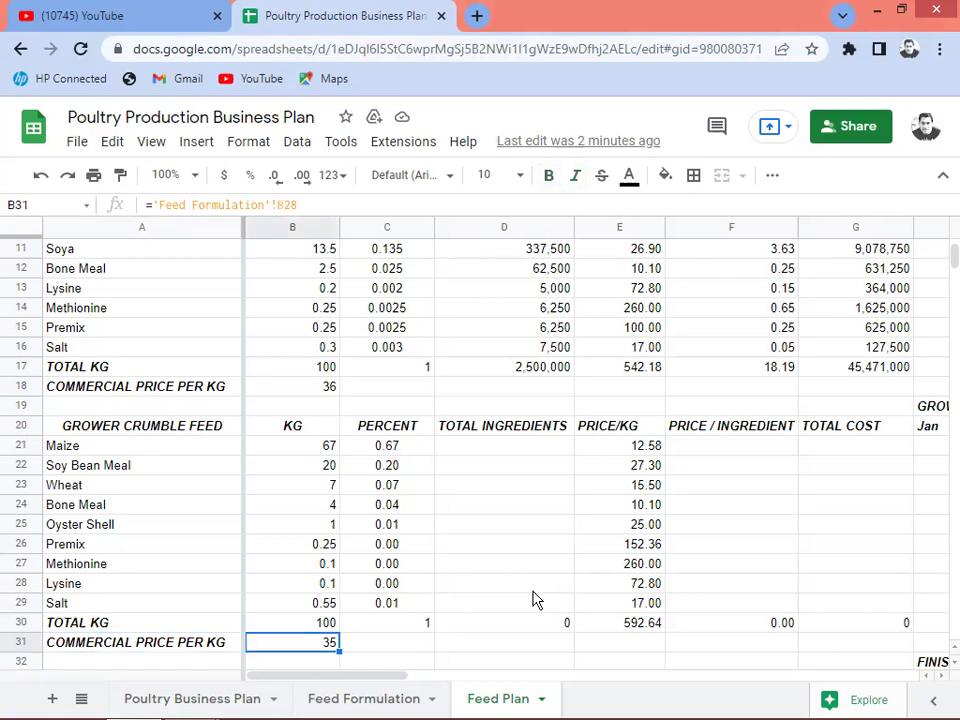
key(Right)
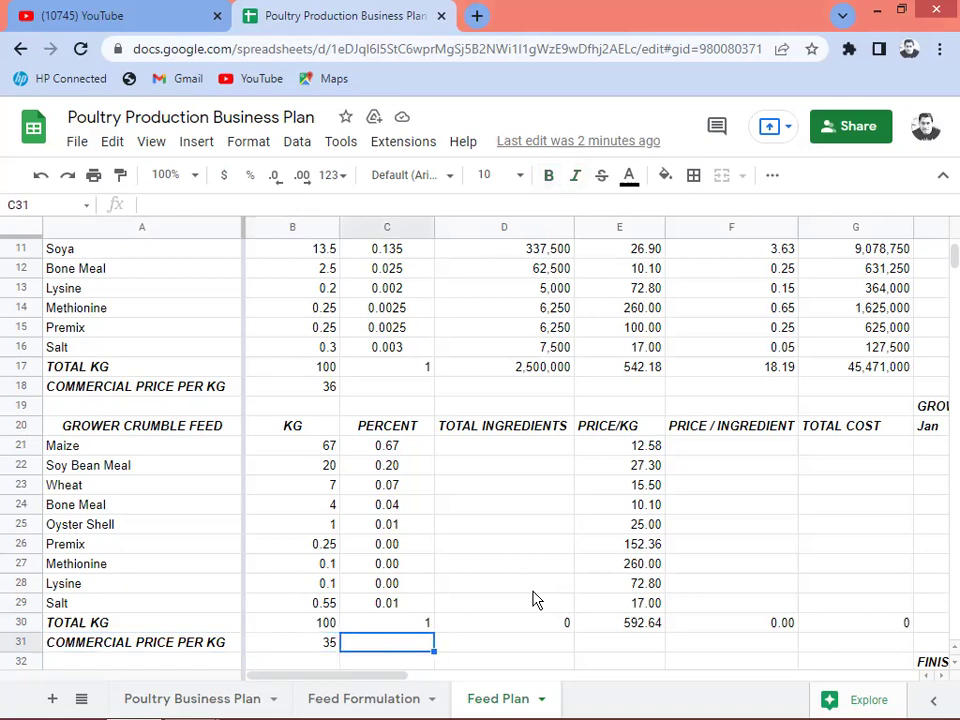
key(Right)
key(Right)
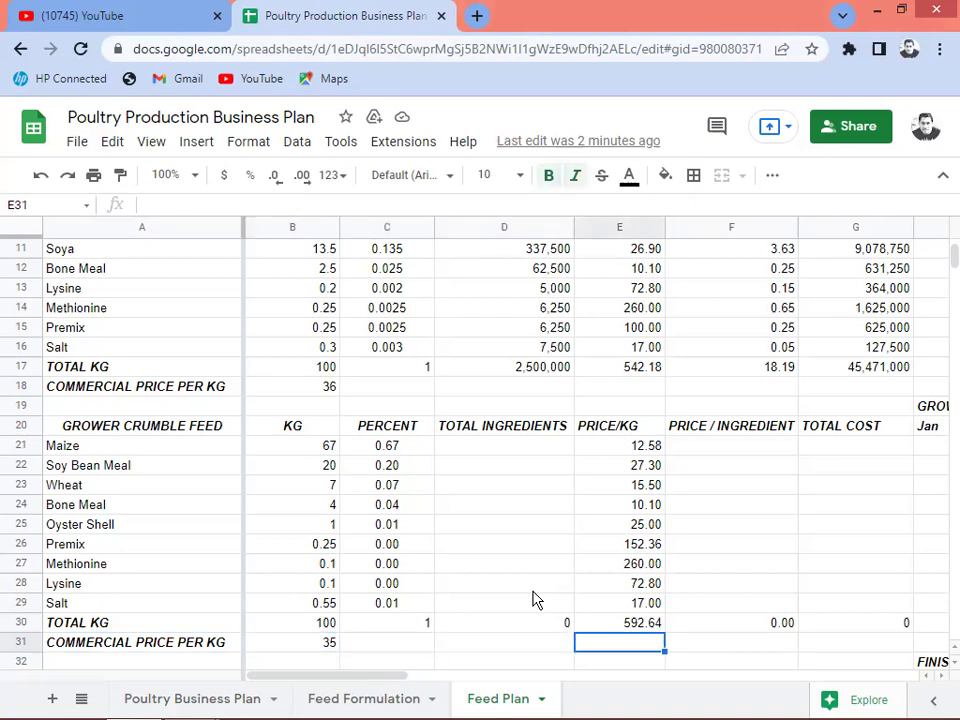
Step: Start the grower Maize total ingredients formula in D21 with a reference to total grower feed, M32 on the Poultry Business Plan sheet
key(Left)
key(Up)
key(Up)
key(Up)
key(Up)
key(Up)
key(Up)
key(Up)
key(Up)
key(Up)
key(Up)
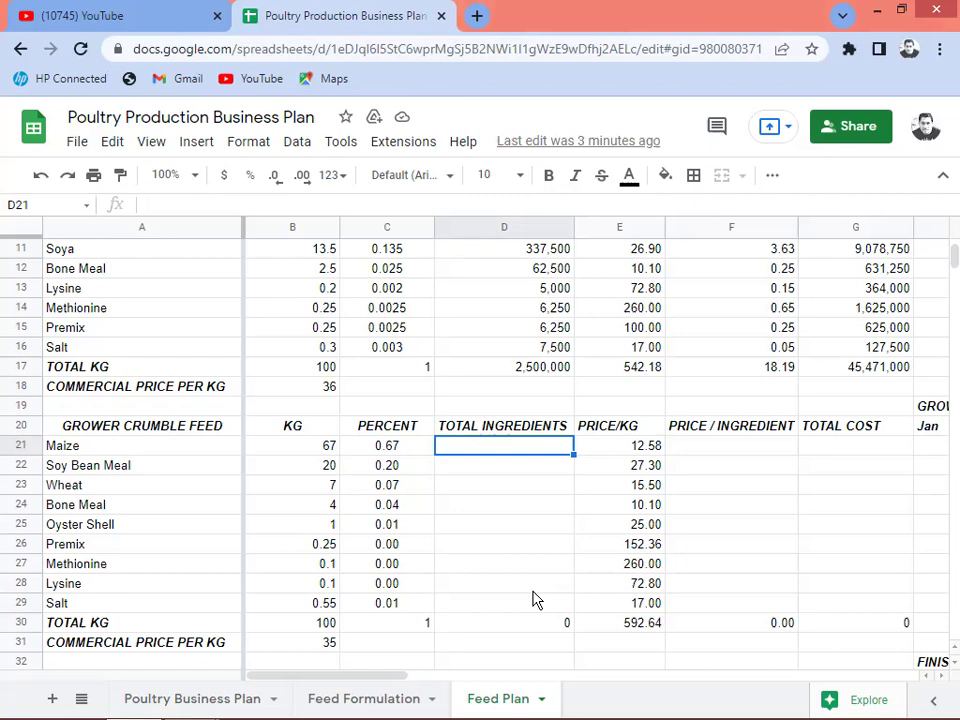
text(=)
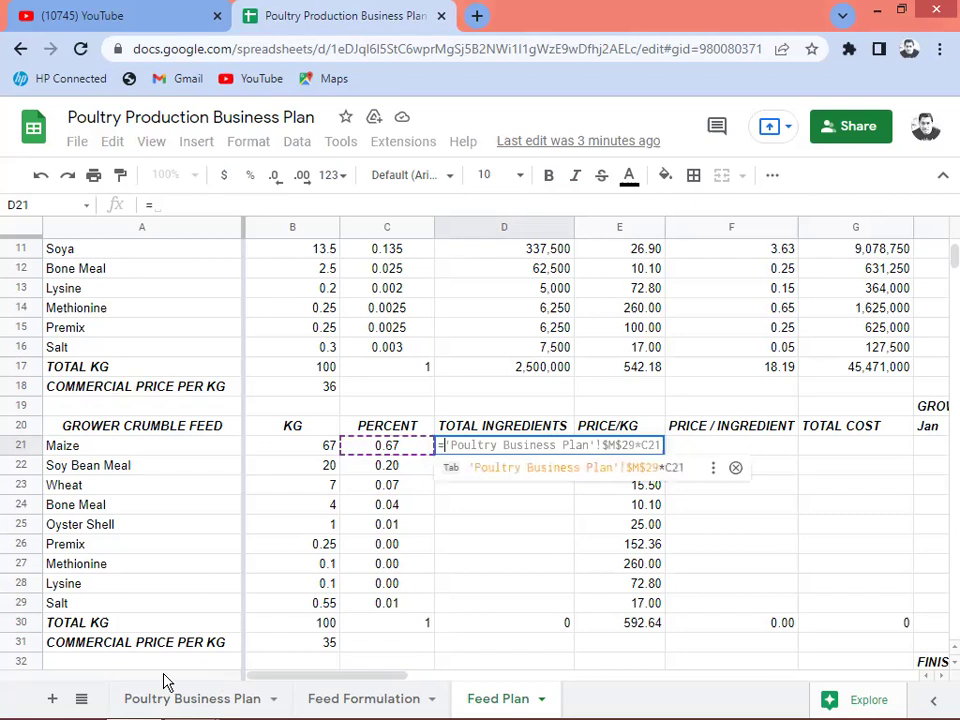
click(168, 698)
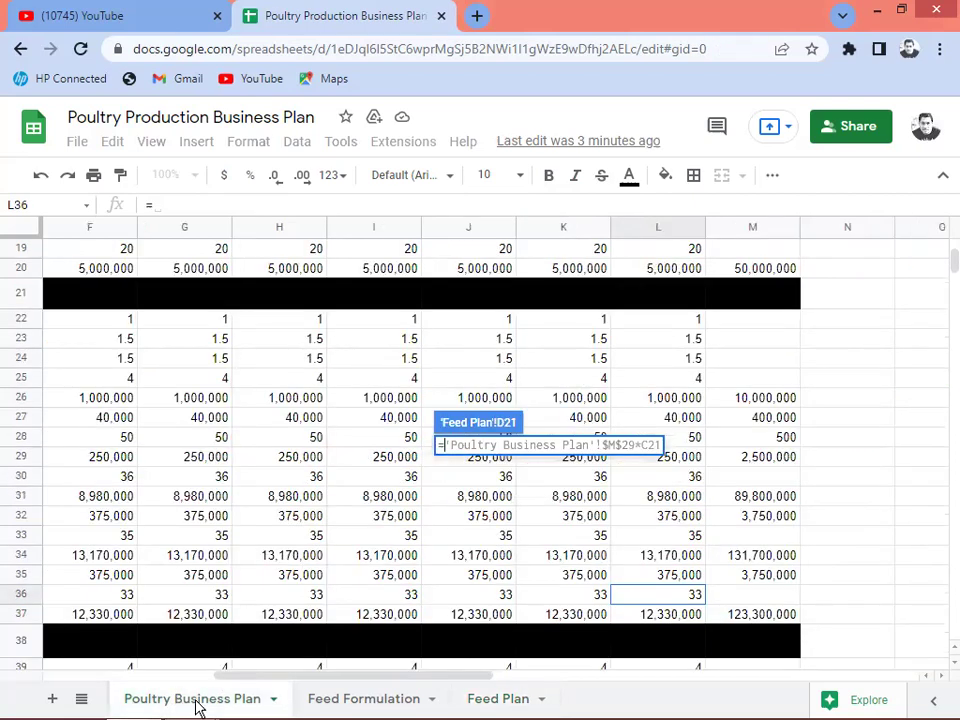
click(755, 515)
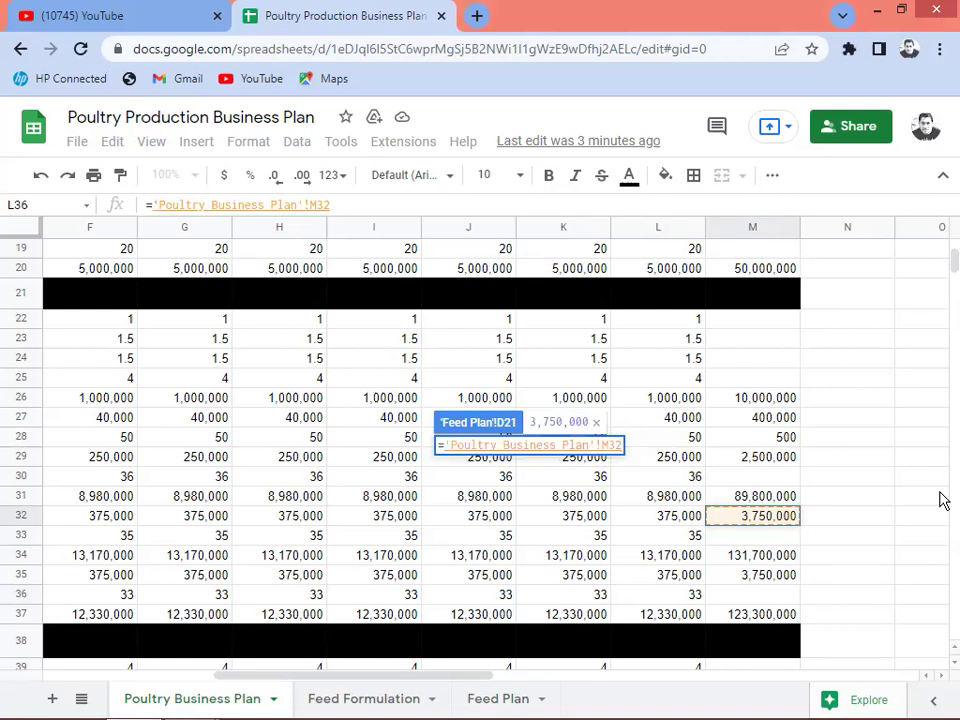
Step: Trace row 32 back to its Total Grower Feed (Kg) label and across again, keeping M32 as the formula's reference
key(Left)
key(Left)
key(Left)
key(Left)
key(Left)
key(Left)
key(Left)
key(Left)
key(Left)
key(Left)
key(Left)
key(Left)
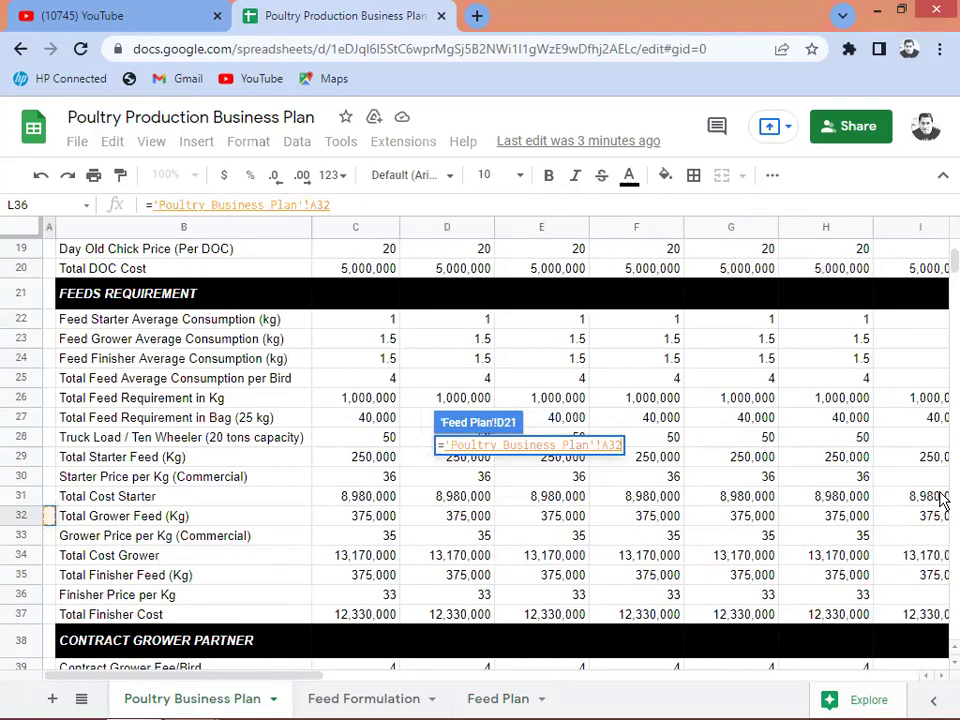
key(Right)
key(Right)
key(Right)
key(Right)
key(Right)
key(Right)
key(Right)
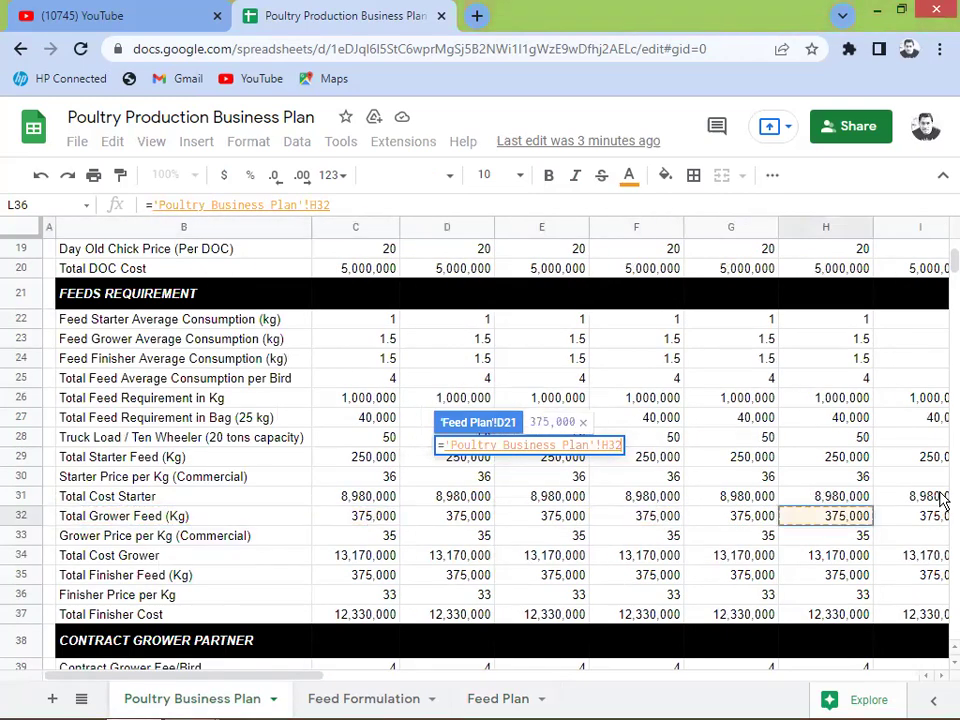
key(Right)
key(Right)
key(Right)
key(Right)
key(Right)
key(Right)
key(Right)
key(Right)
key(Left)
key(Left)
key(Left)
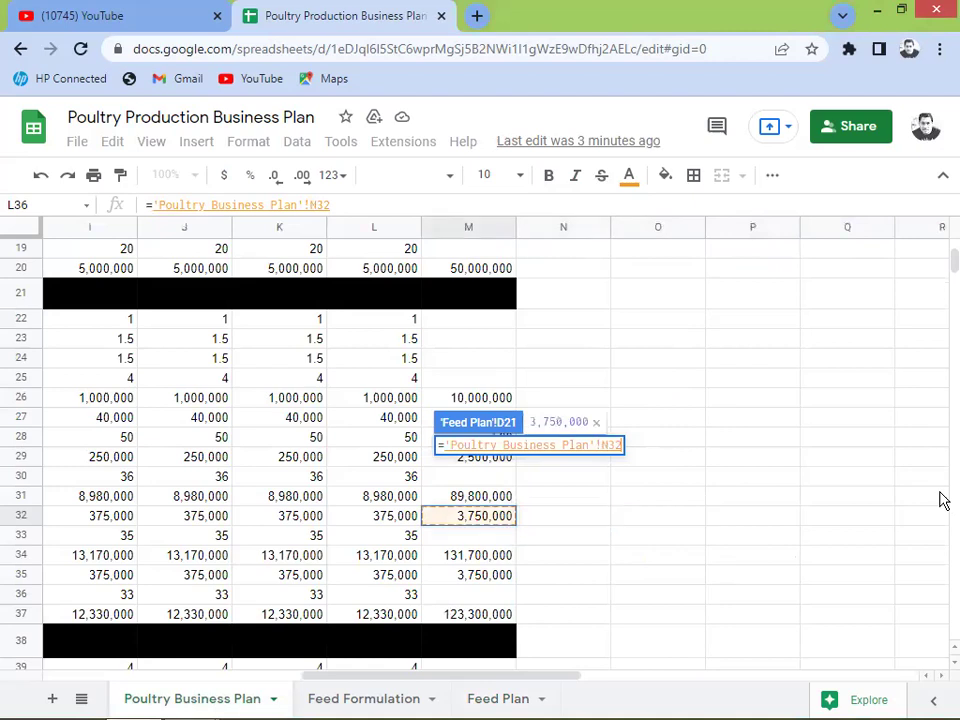
Step: Complete the D21 formula by multiplying M32 by the Maize percentage in C21 of the Feed Plan
text(*)
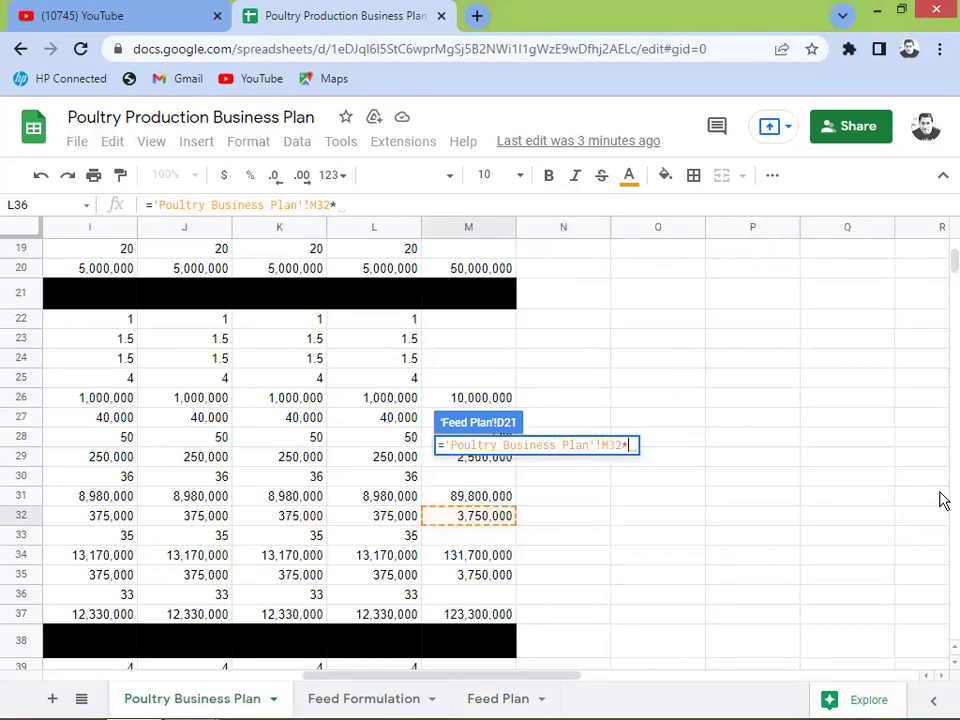
click(497, 700)
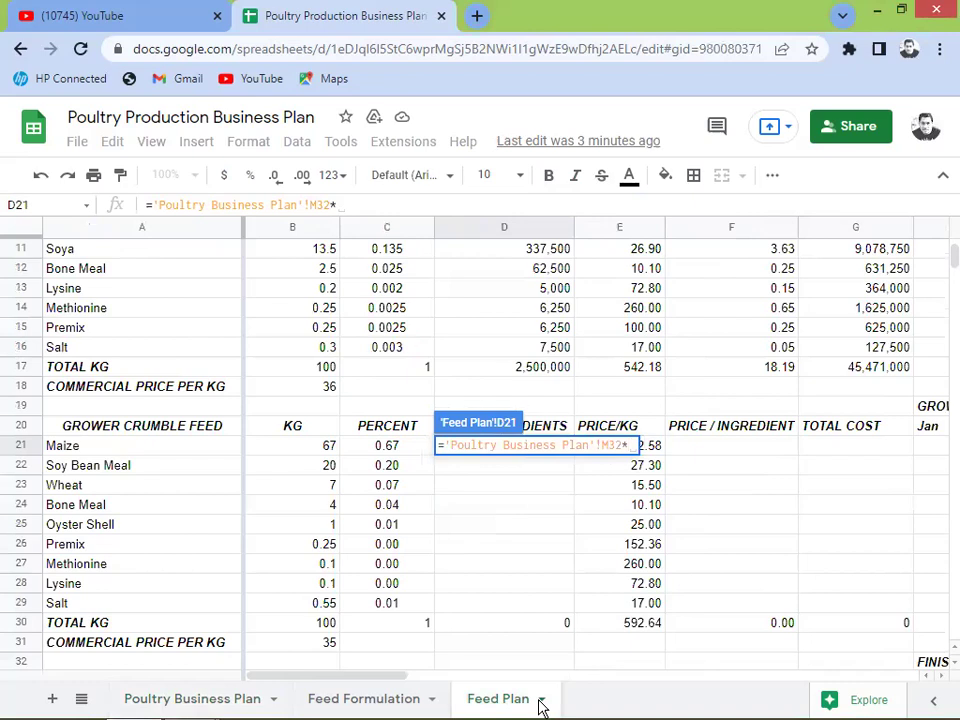
click(331, 451)
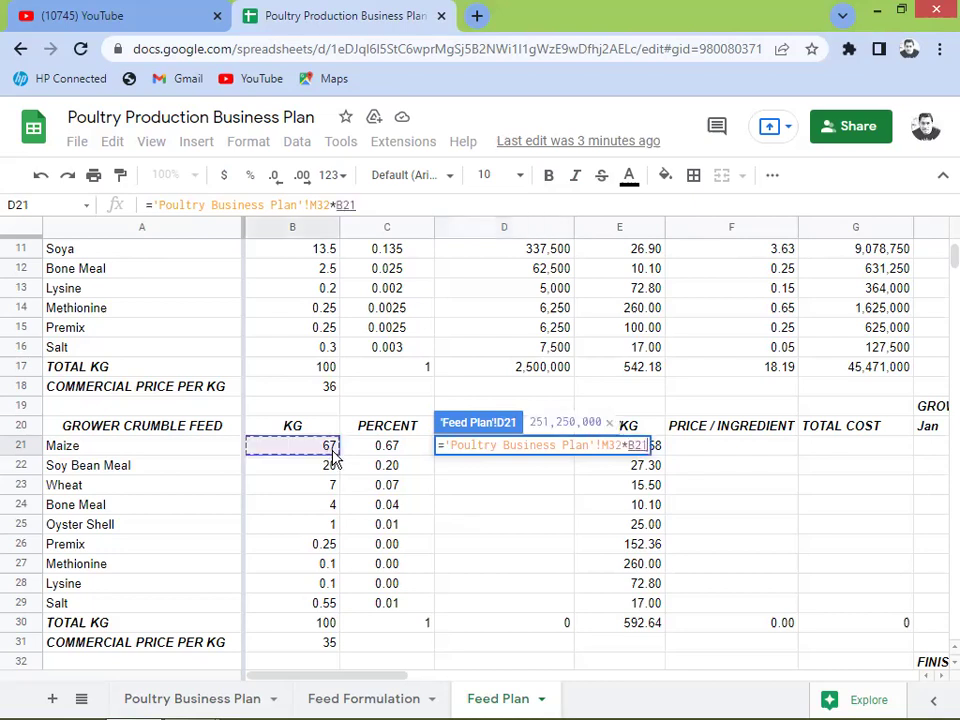
key(Right)
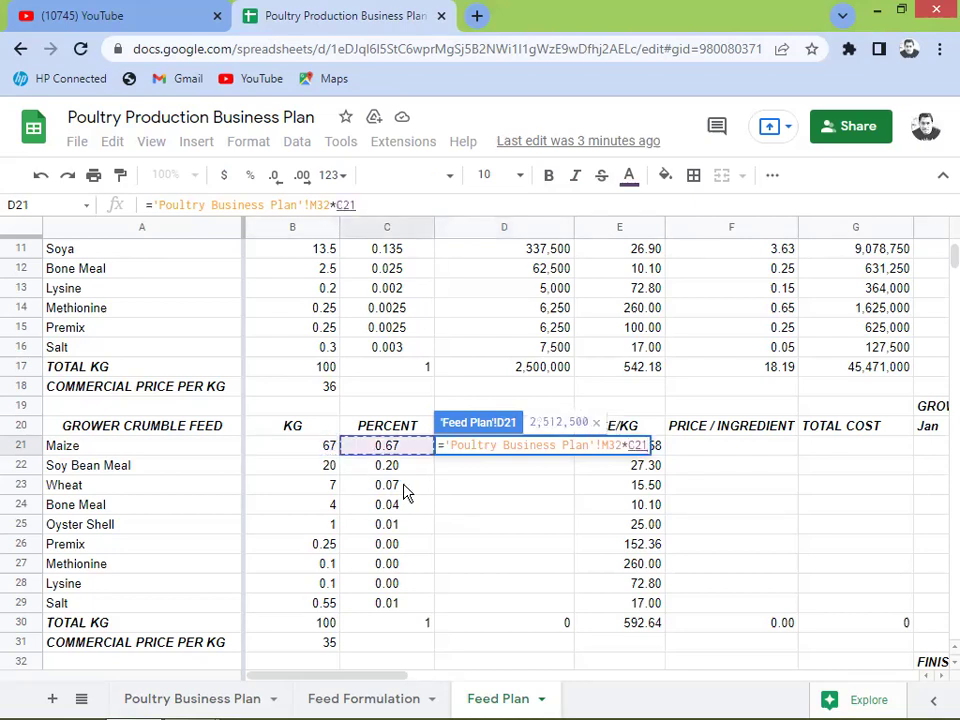
key(Return)
key(Up)
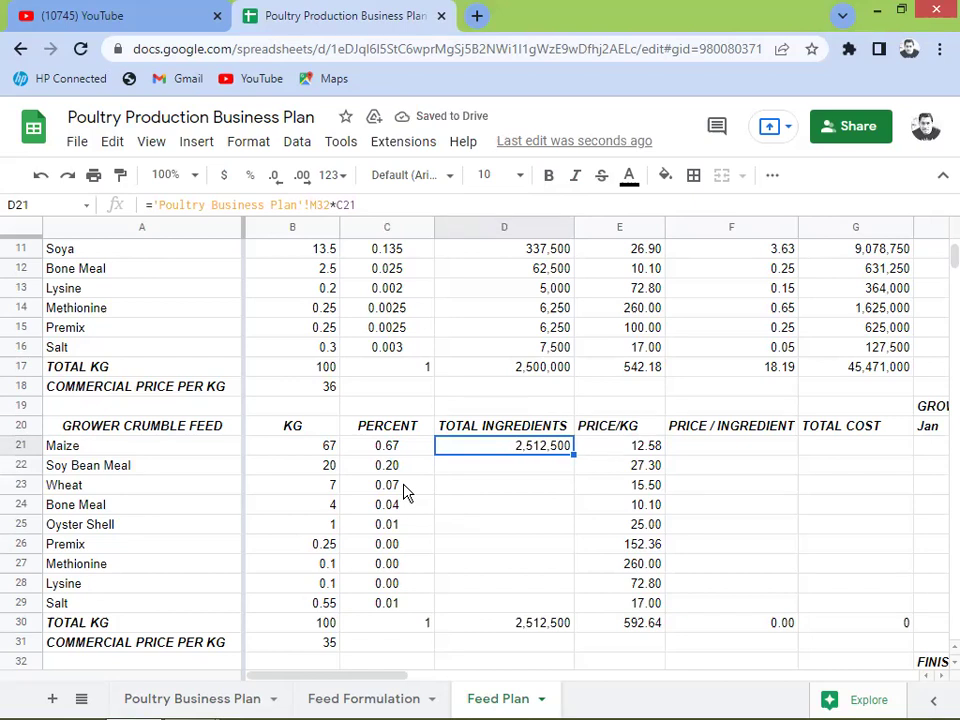
Step: Review the grower Maize KG reference in B21 and the PERCENT column up to the starter Maize formula in C8
key(Left)
key(Left)
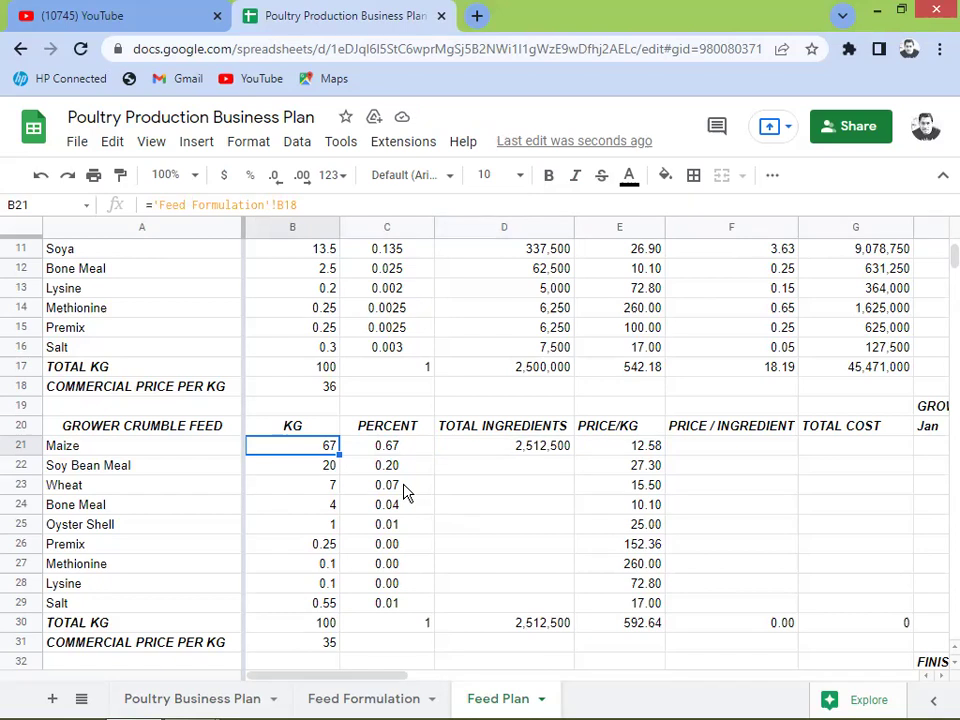
key(Right)
key(Up)
key(Up)
key(Up)
key(Up)
key(Up)
key(Up)
key(Up)
key(Up)
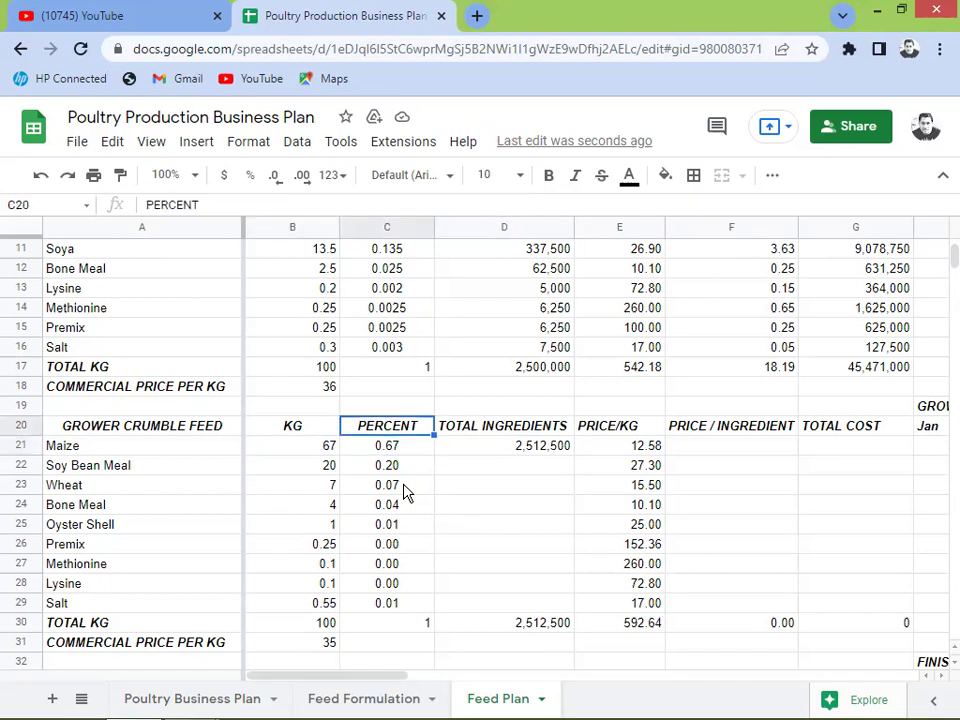
key(Up)
key(Up)
key(Up)
key(Up)
key(Up)
key(Up)
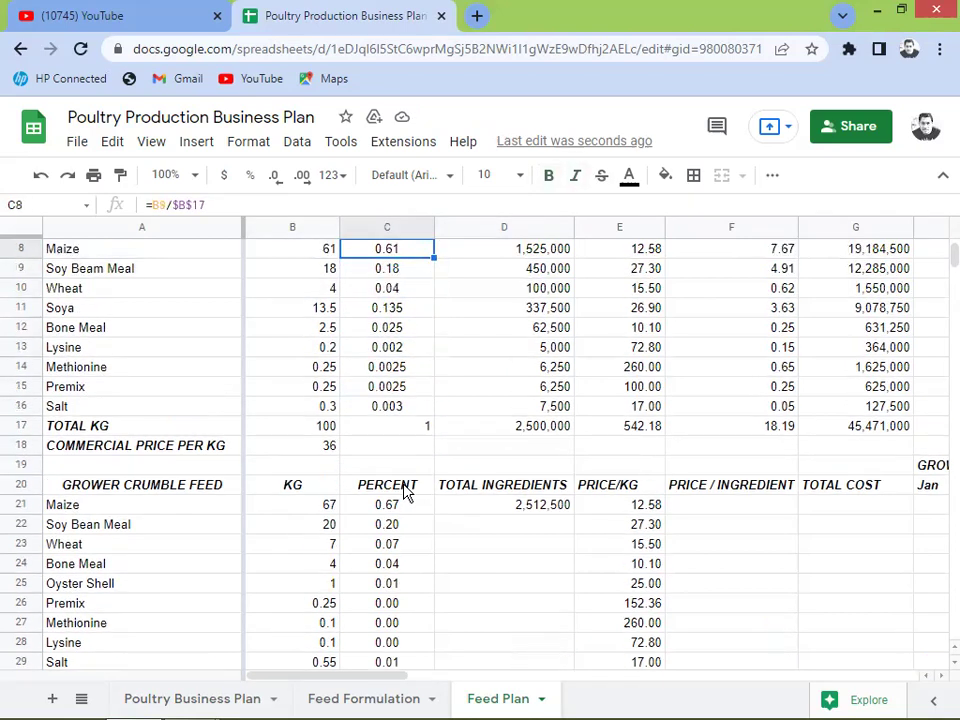
Step: Fill the grower Maize total ingredients formula in D21 down to the Salt row, D29
key(Down)
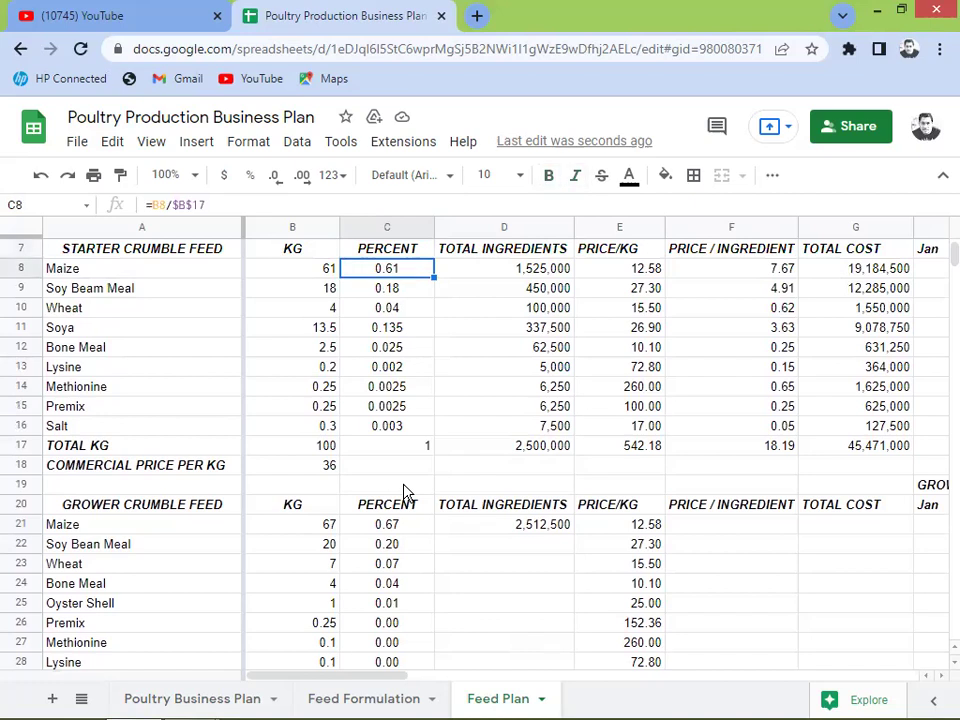
key(Right)
key(Down)
key(Down)
key(Down)
key(Down)
key(Down)
key(Down)
key(Down)
key(Down)
key(Down)
key(Down)
key(Down)
key(Down)
key(Down)
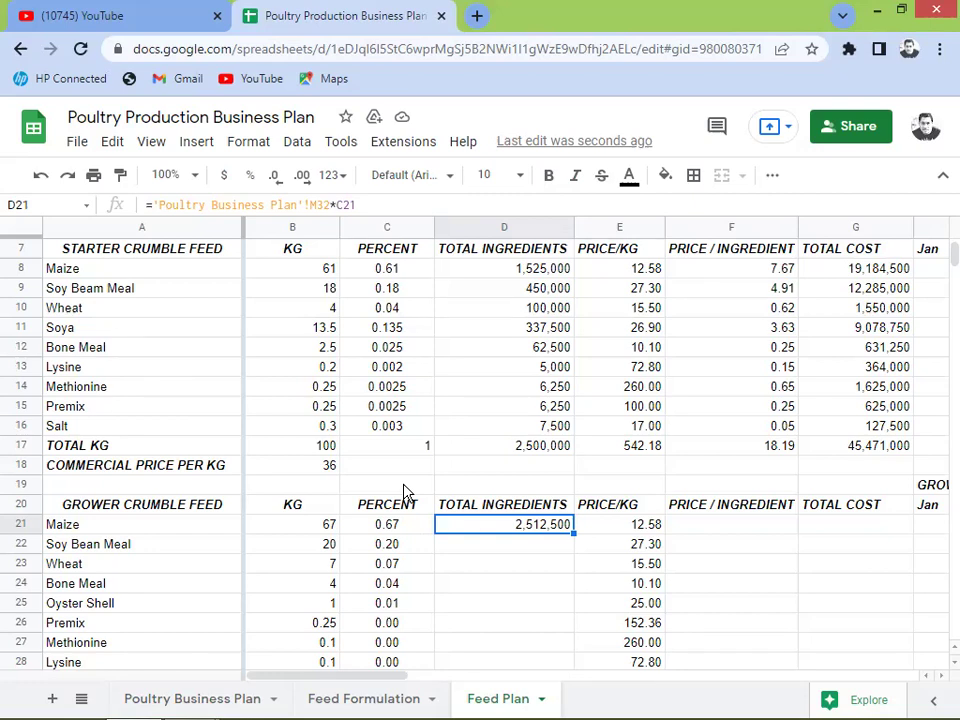
key(Left)
key(Right)
drag(574, 536, 555, 518)
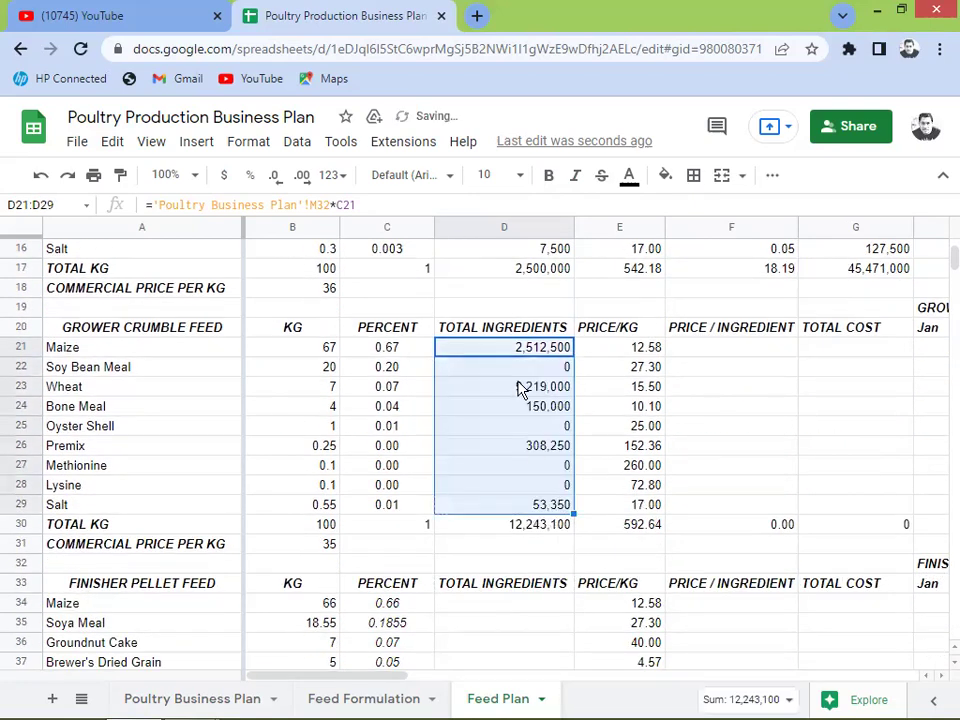
Step: Make the M32 reference absolute in D21, giving ='Poultry Business Plan'!$M$32*C21, and fill the formula down to D29
click(505, 352)
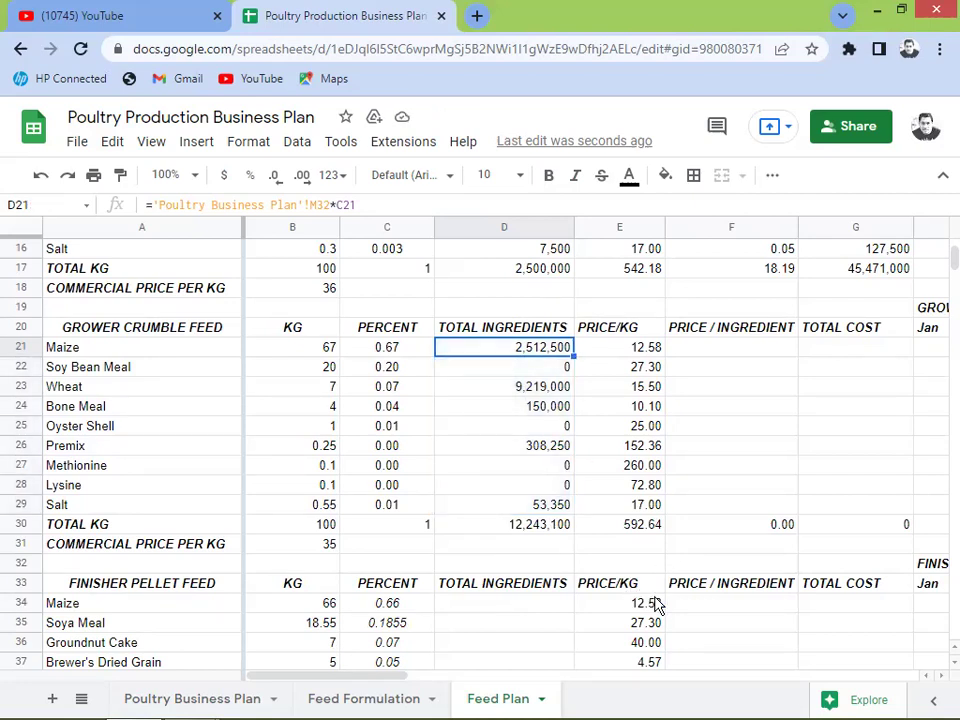
key(F2)
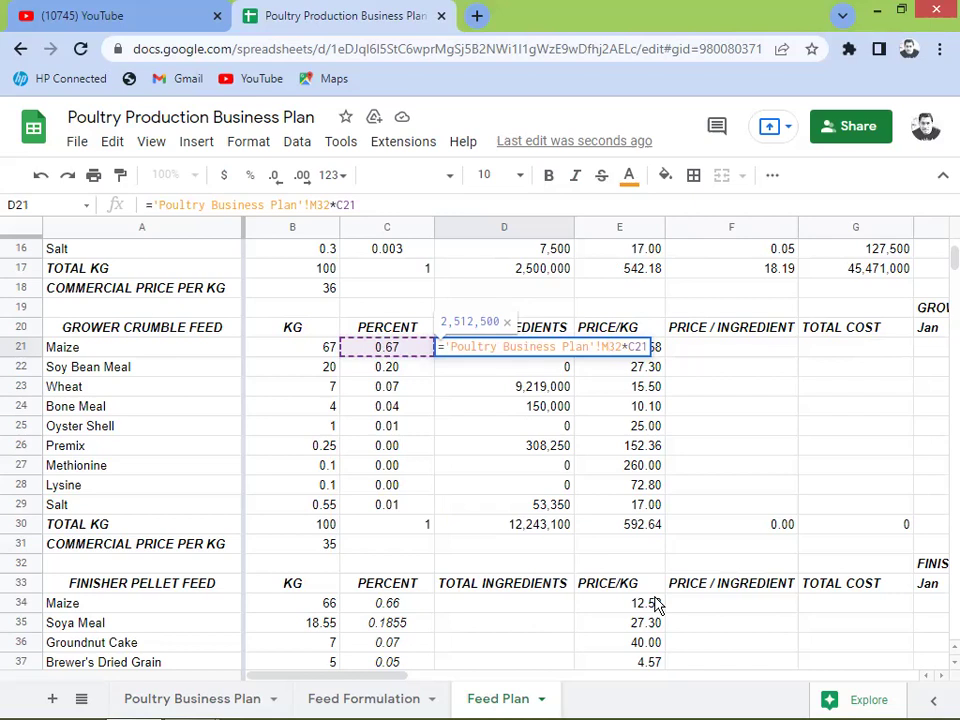
key(F4)
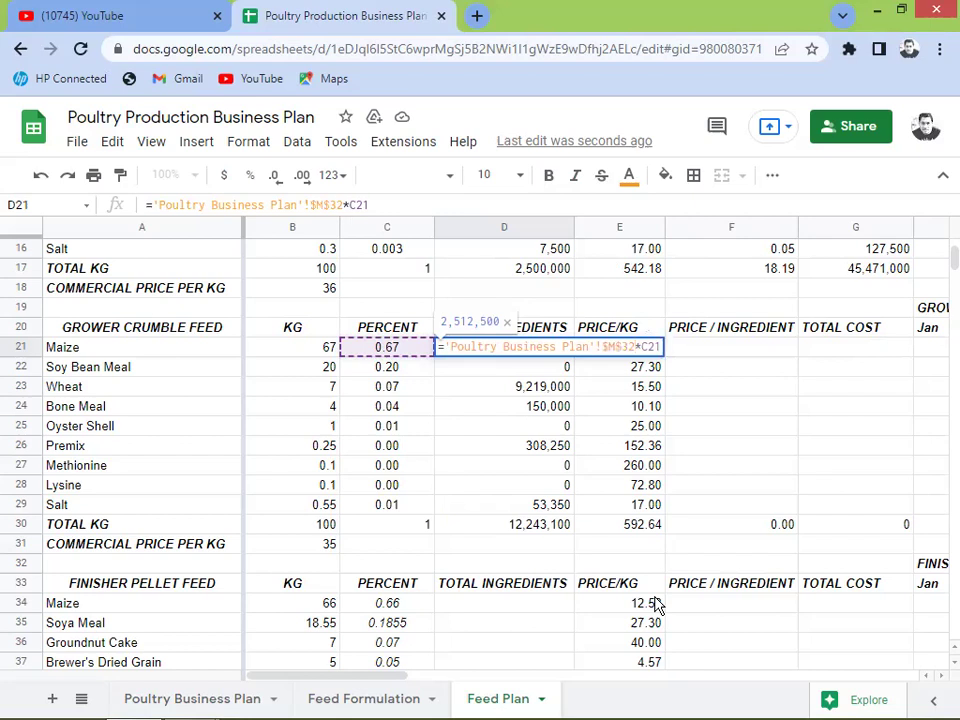
key(Return)
click(545, 351)
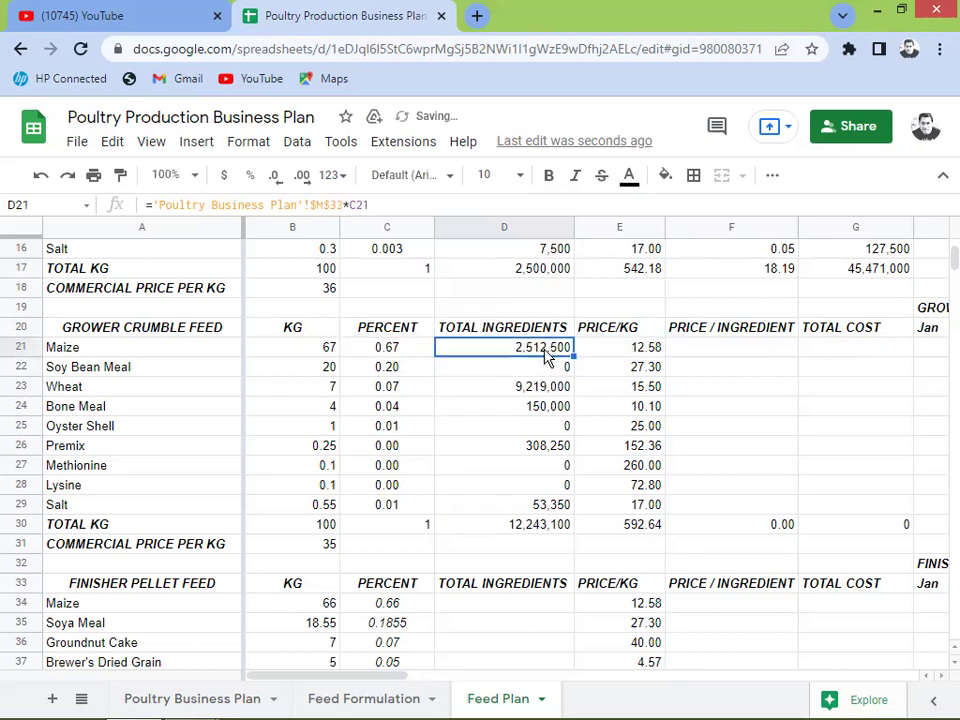
drag(574, 357, 570, 510)
Step: Compare the grower feed ingredient total in D30 with the total in M32 of the Poultry Business Plan sheet
click(538, 466)
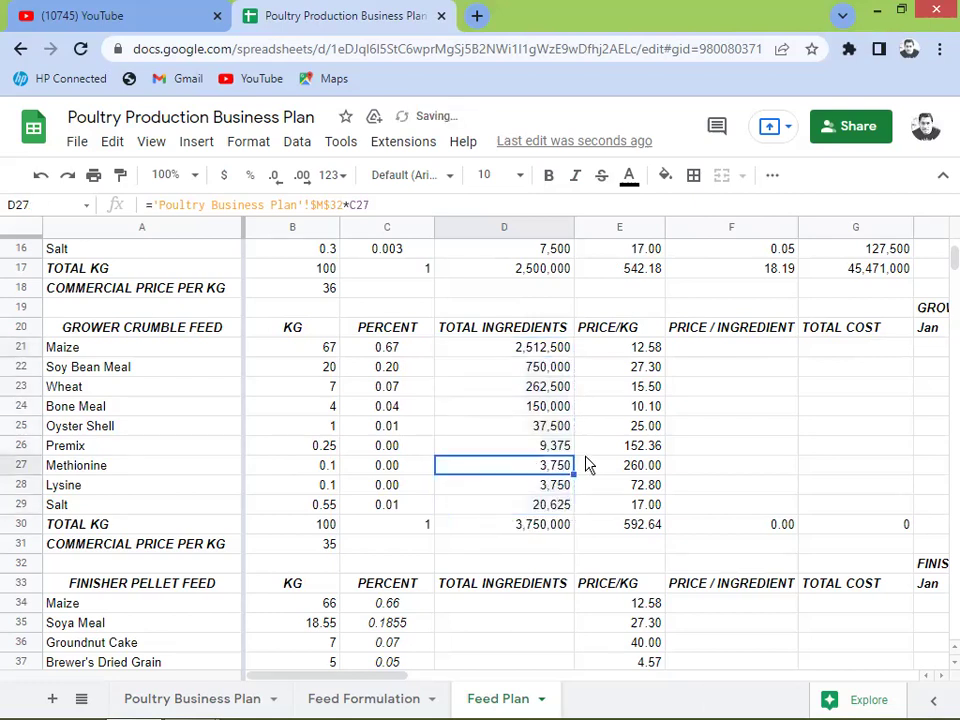
key(Down)
key(Down)
key(Down)
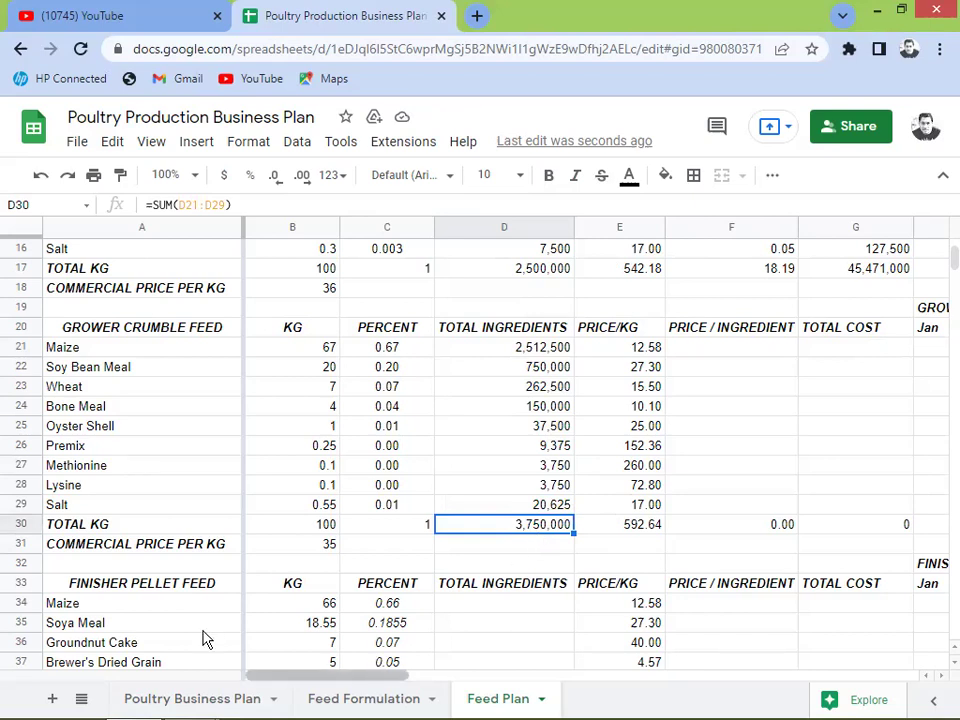
click(214, 698)
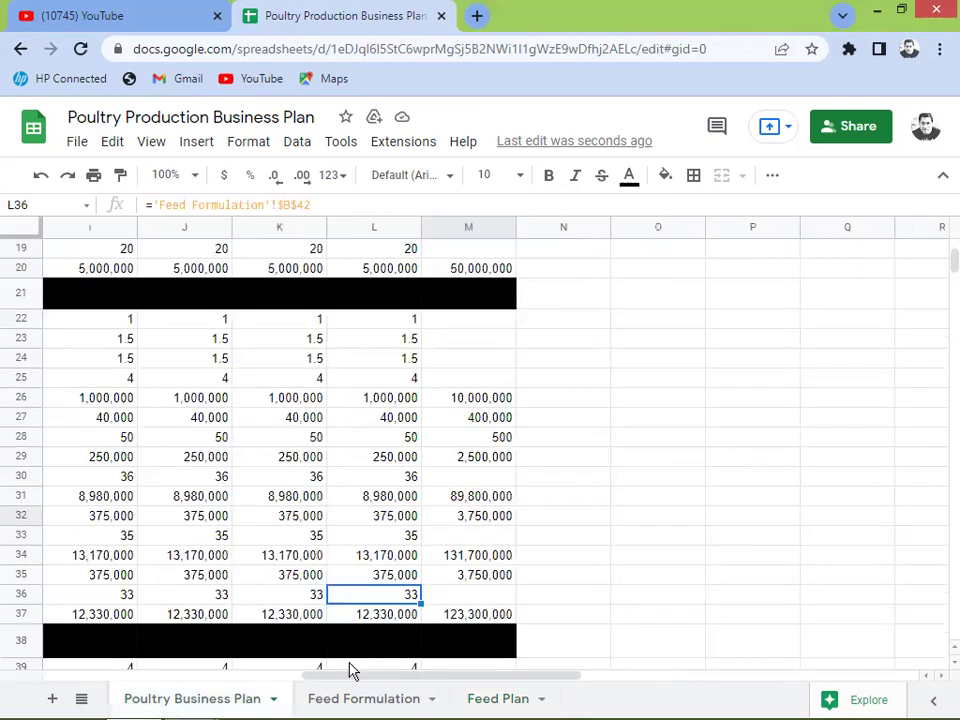
click(464, 519)
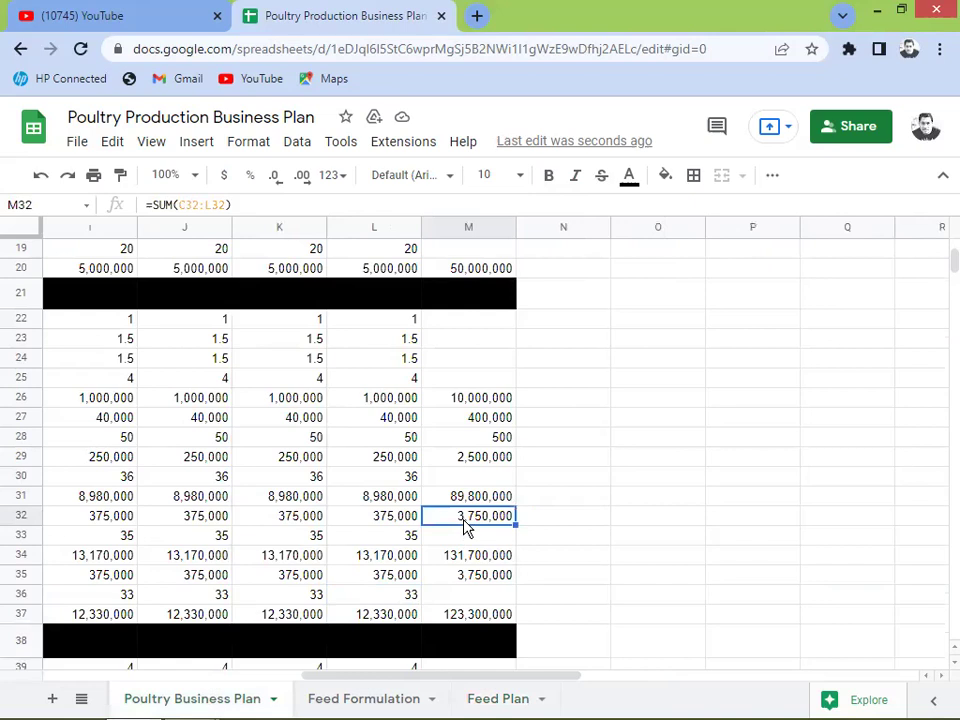
click(332, 704)
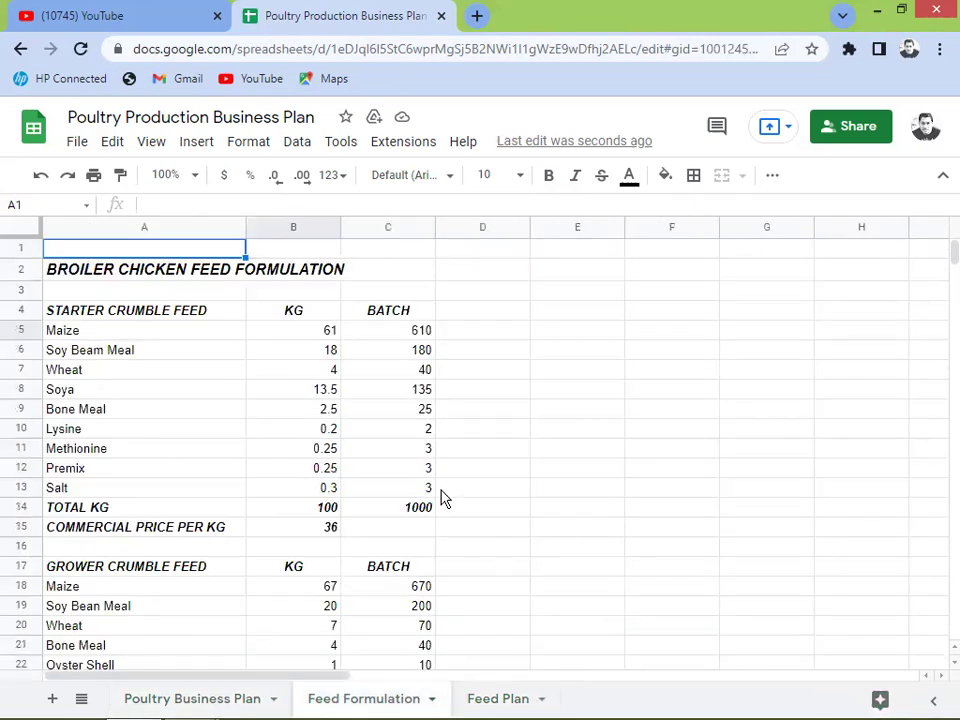
click(517, 697)
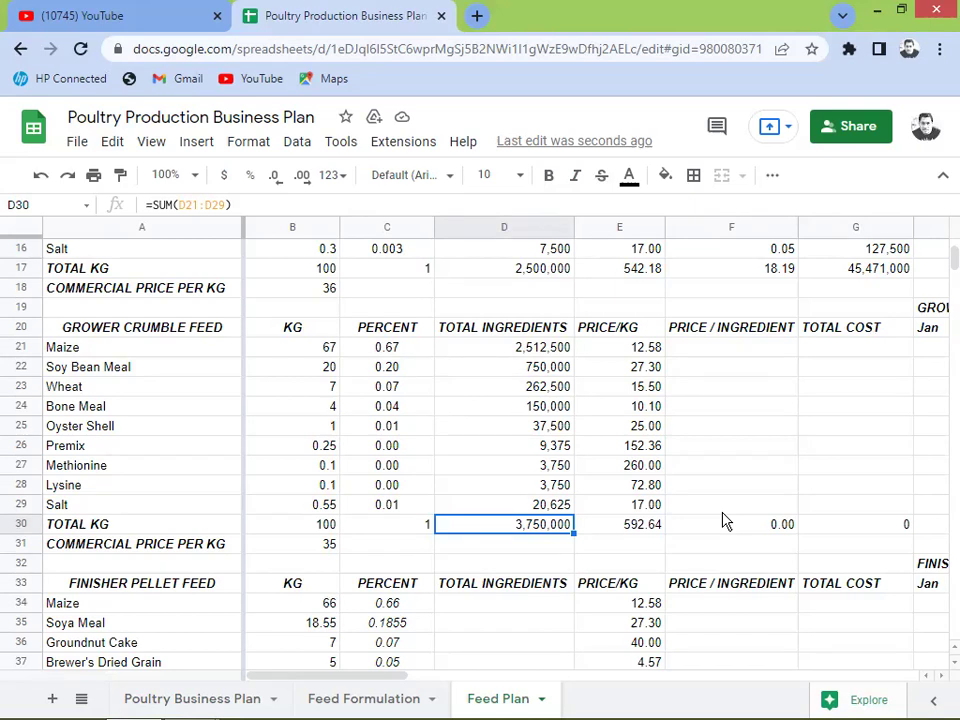
Step: Calculate the grower feed's price per ingredient with =E21*C21 in F21 and fill the formula down to F29
key(Right)
key(Right)
key(Right)
key(Right)
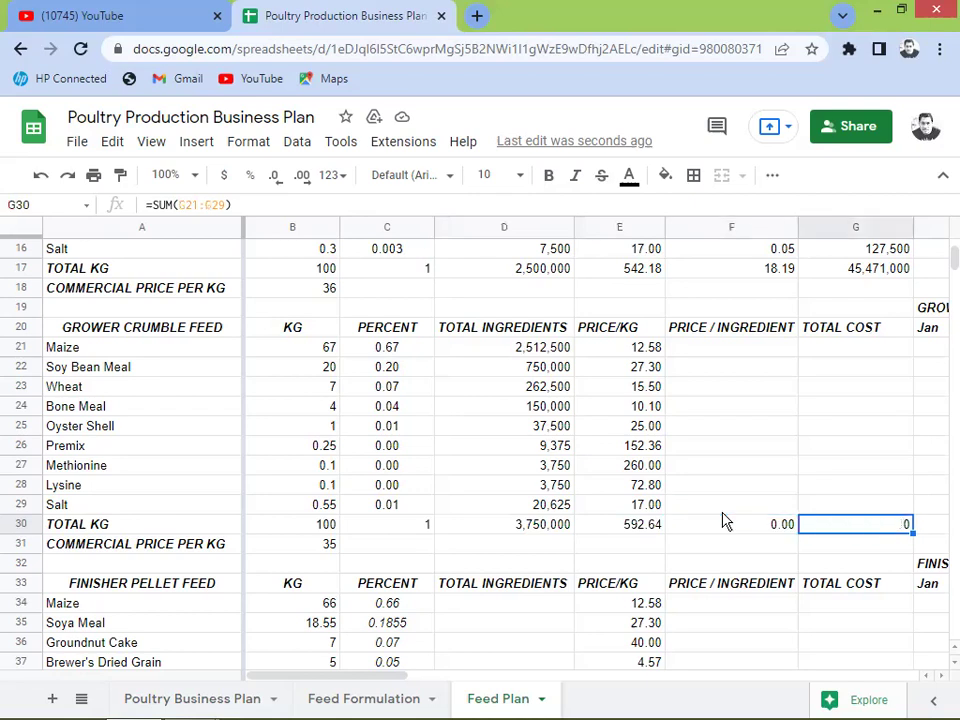
key(Left)
key(Left)
key(Left)
key(Up)
key(Up)
key(Up)
key(Up)
key(Up)
key(Up)
key(Up)
key(Up)
key(Up)
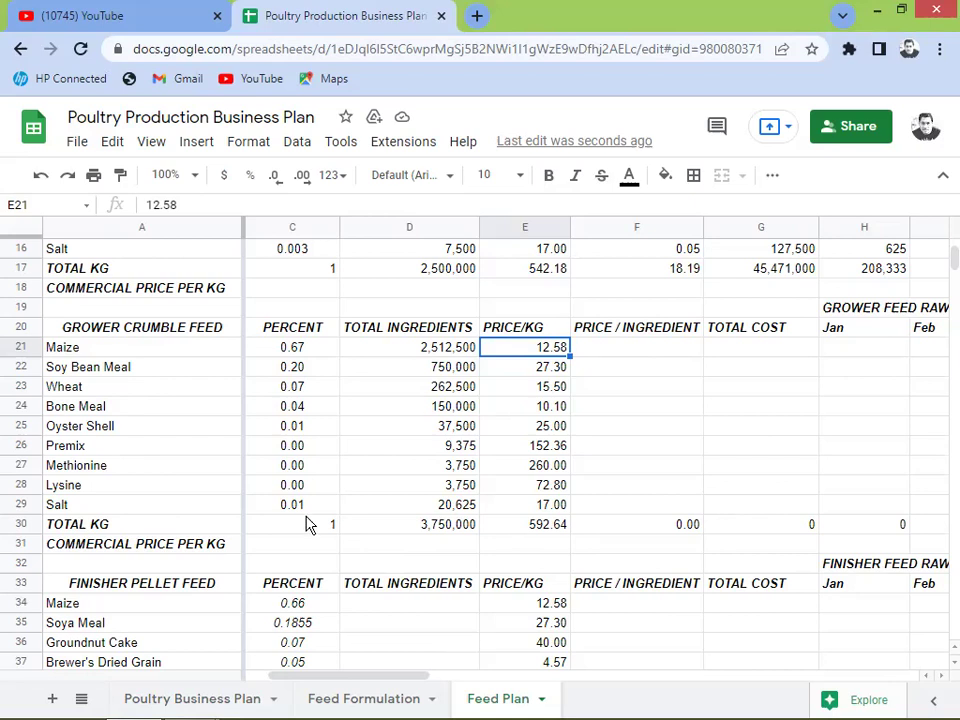
key(Right)
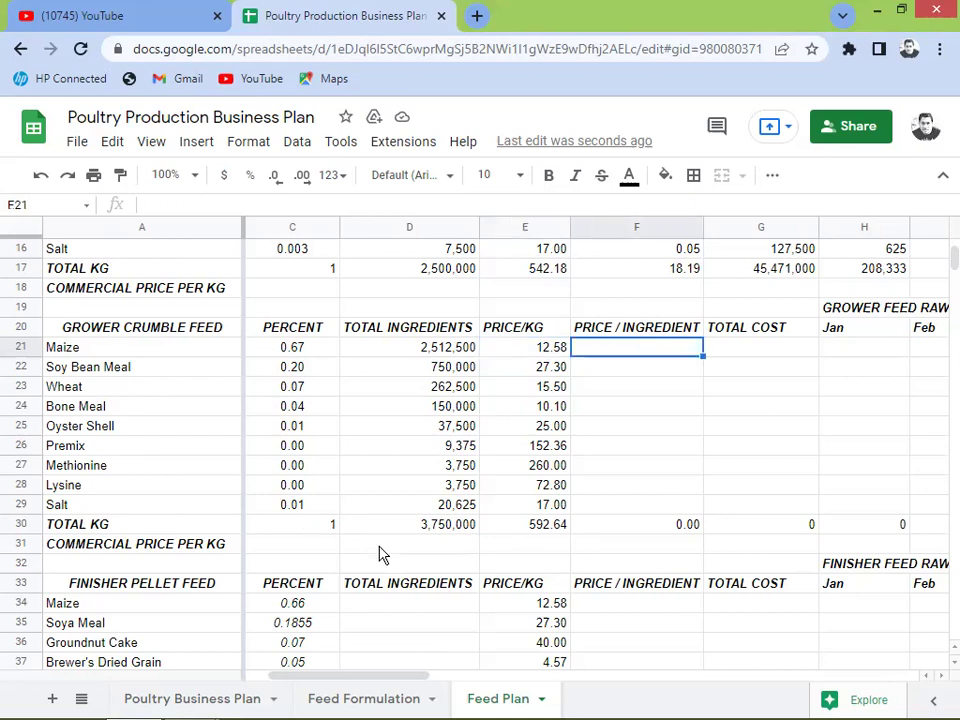
text(=)
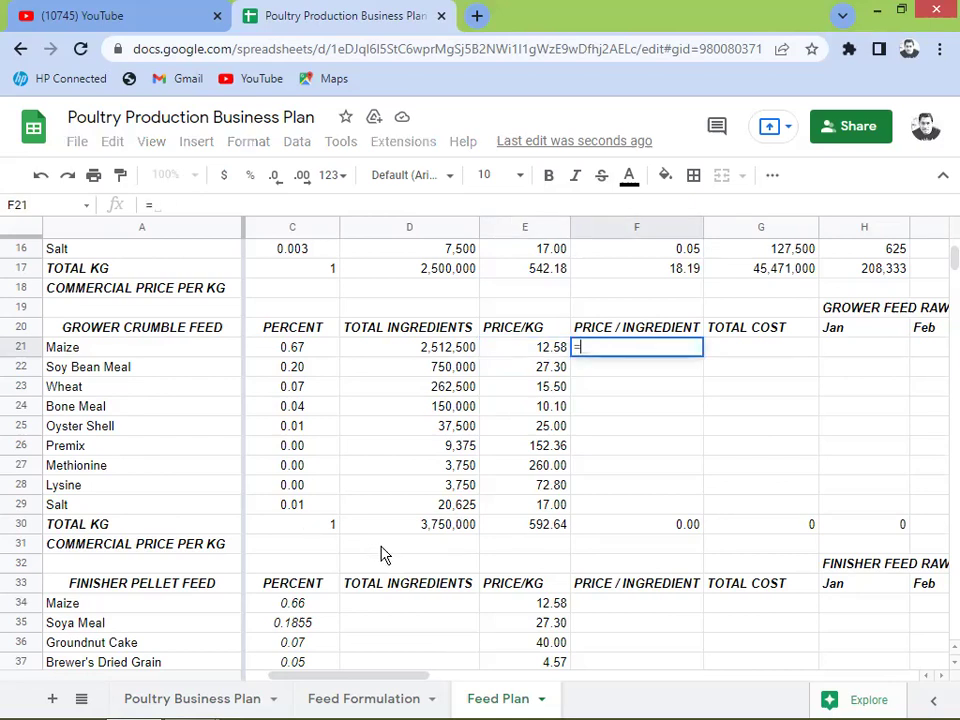
key(Left)
text(*)
key(Left)
key(Left)
key(Left)
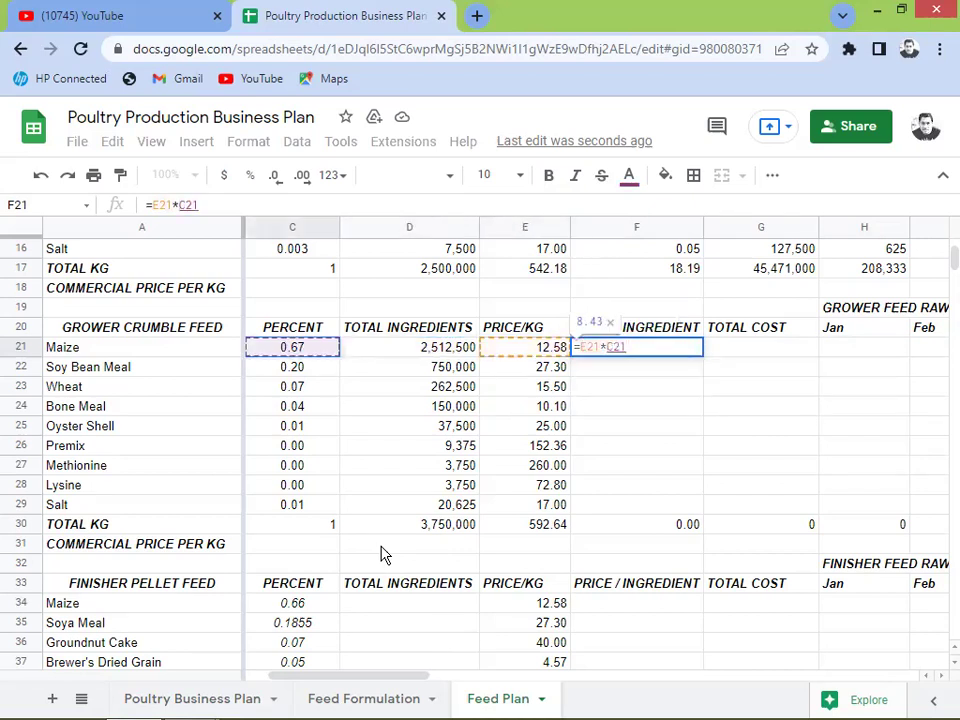
key(Return)
key(Up)
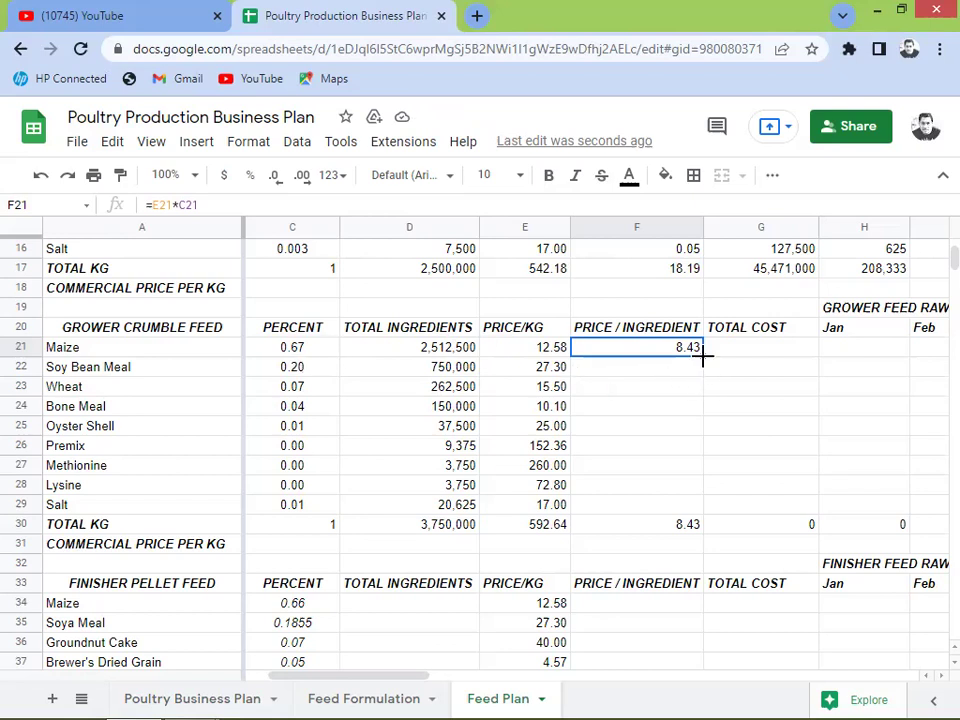
drag(703, 355, 706, 372)
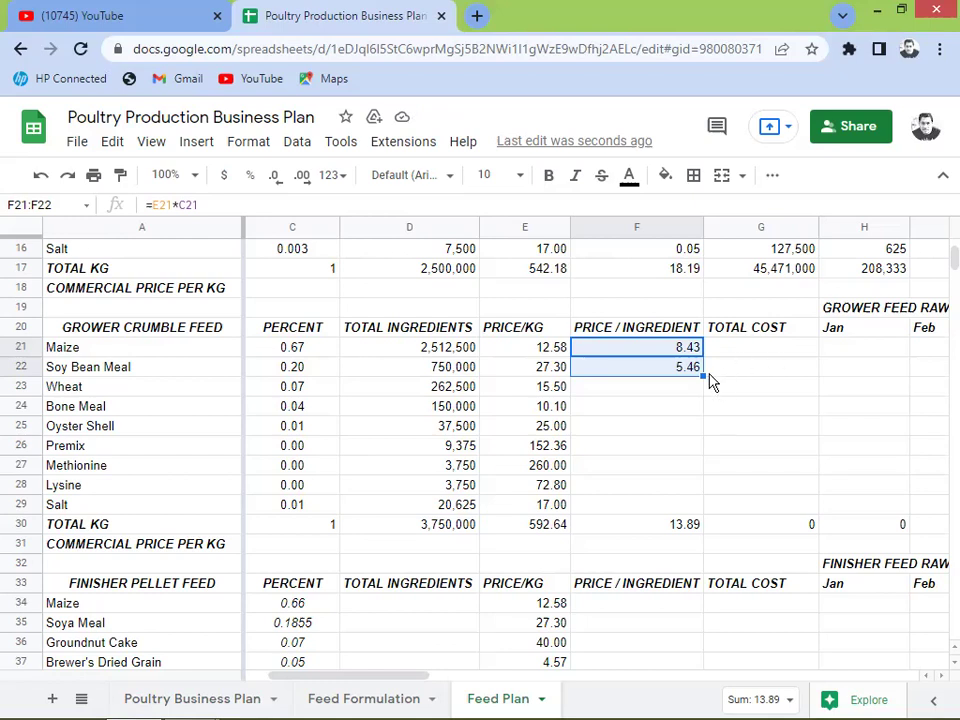
drag(702, 376, 701, 501)
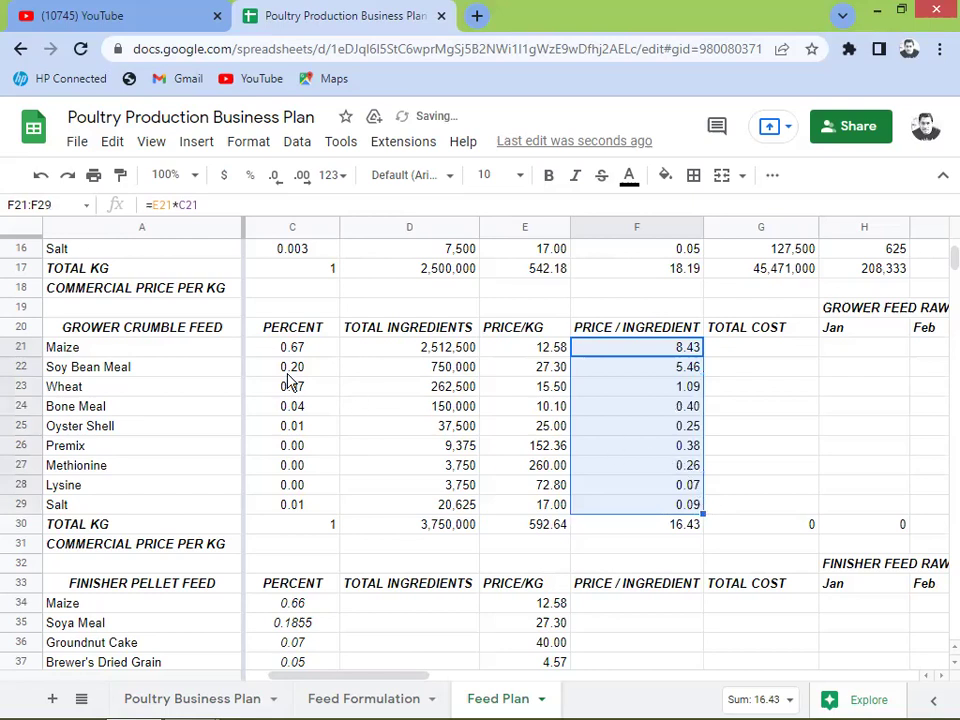
Step: Compare the grower feed's summed price per ingredient in F30 with its commercial price per kg in B31
click(649, 527)
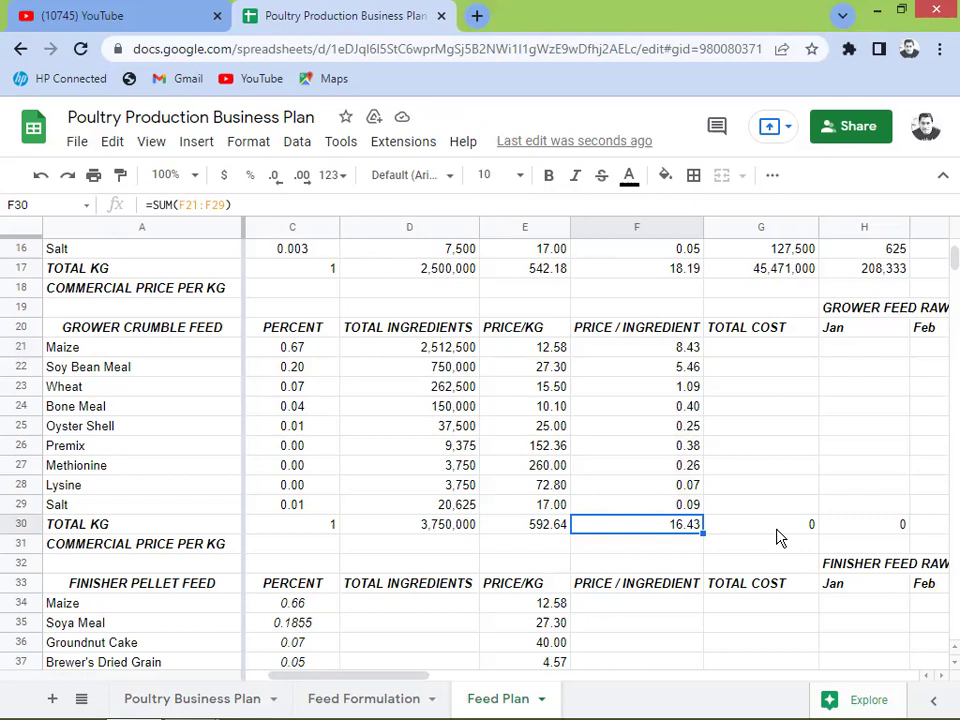
click(780, 535)
key(Left)
key(Down)
key(Left)
key(Left)
key(Left)
key(Left)
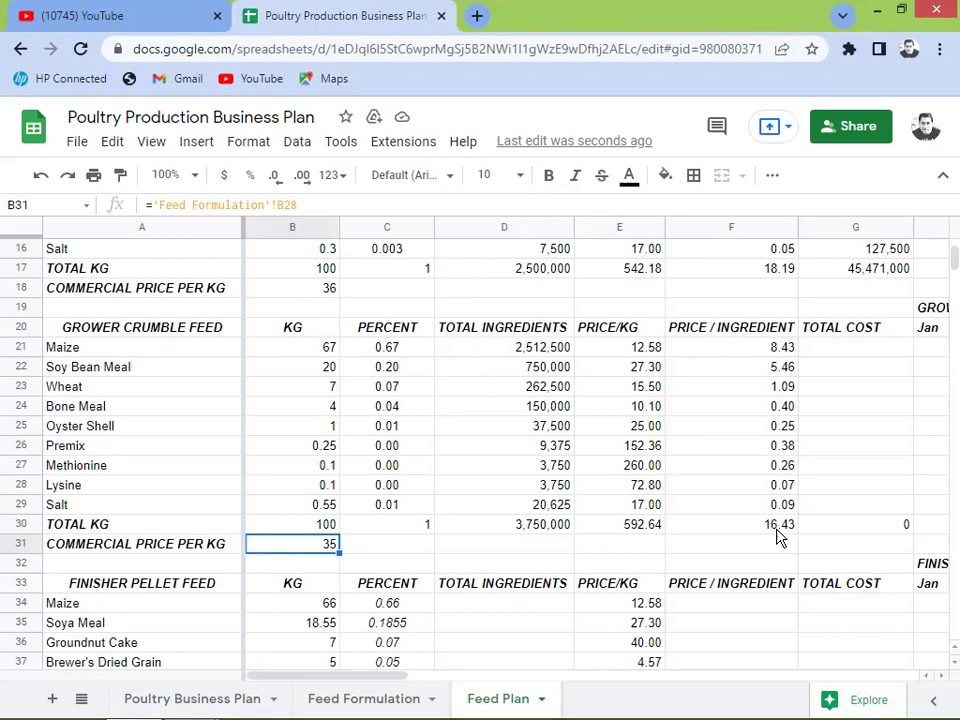
key(Right)
key(Right)
key(Right)
key(Right)
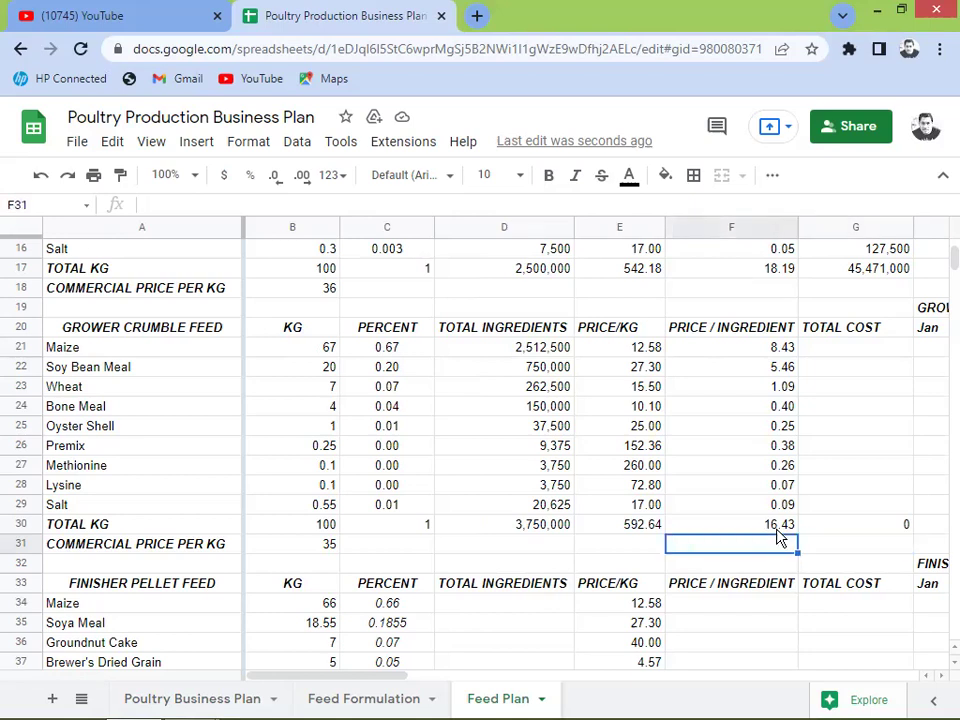
key(Right)
key(Right)
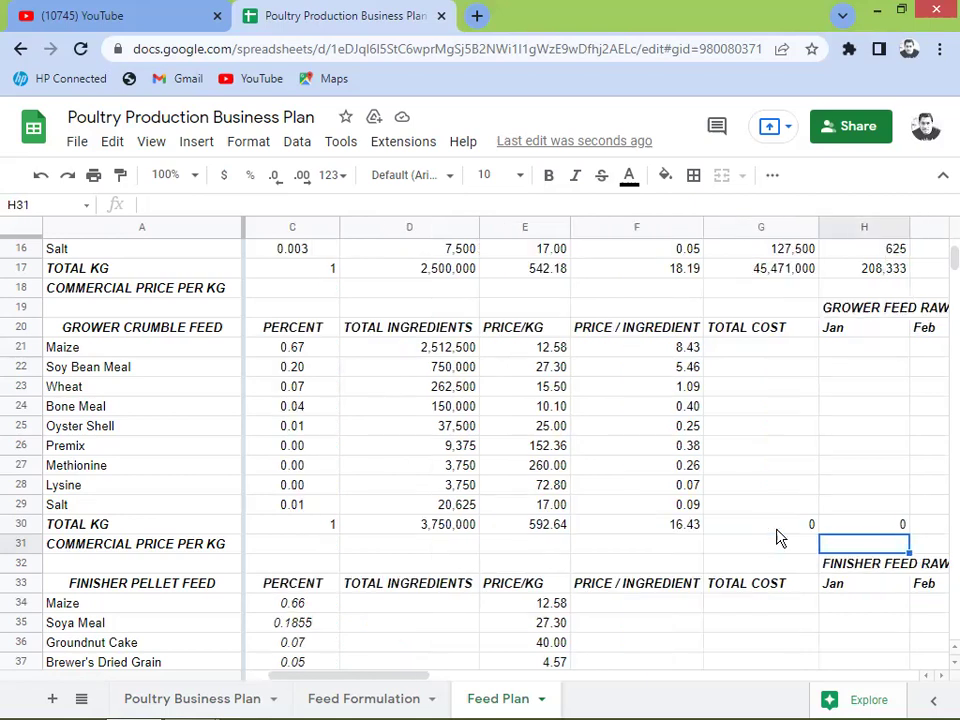
key(Left)
key(Left)
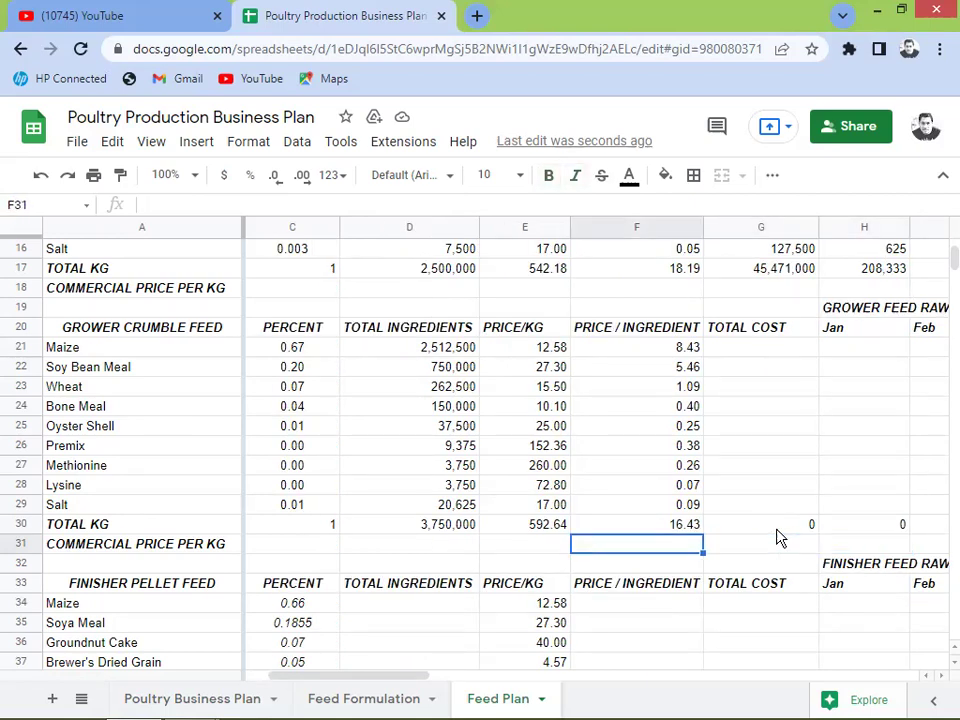
Step: Enter =D21*E21 as the grower feed's Maize total cost in G21
key(Up)
key(Up)
key(Up)
key(Up)
key(Up)
key(Up)
key(Up)
key(Up)
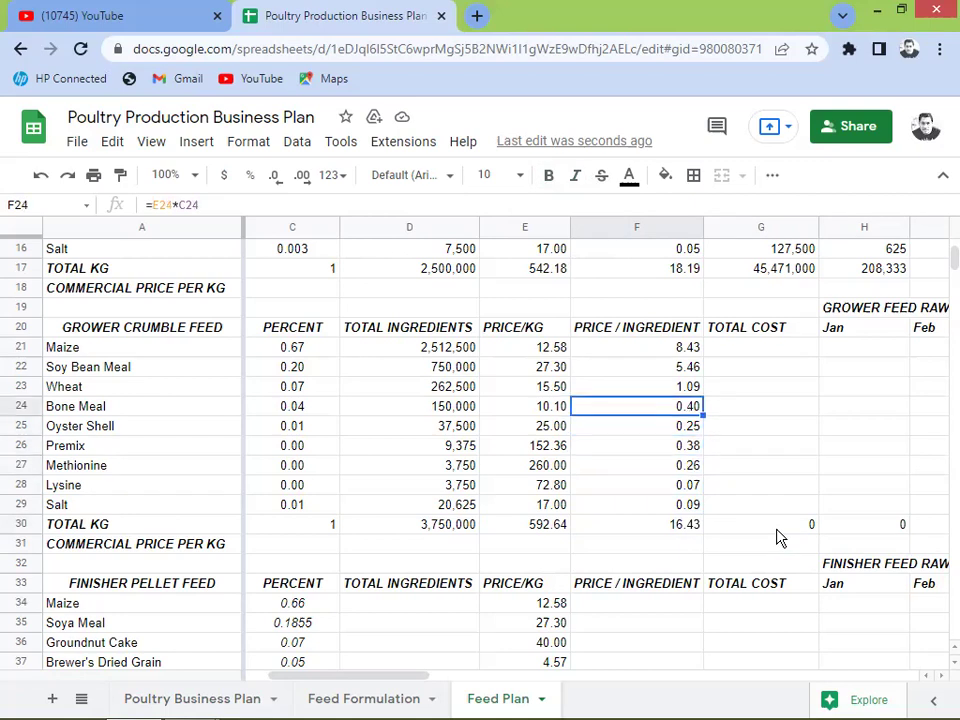
key(Up)
key(Up)
key(Right)
key(Right)
key(Left)
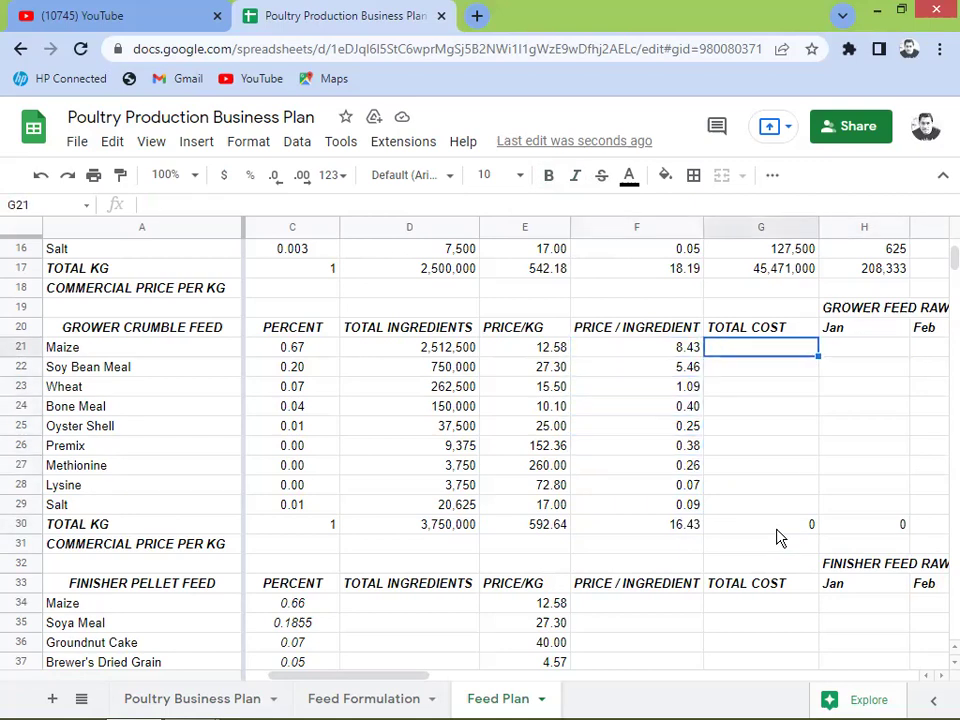
text(=E21)
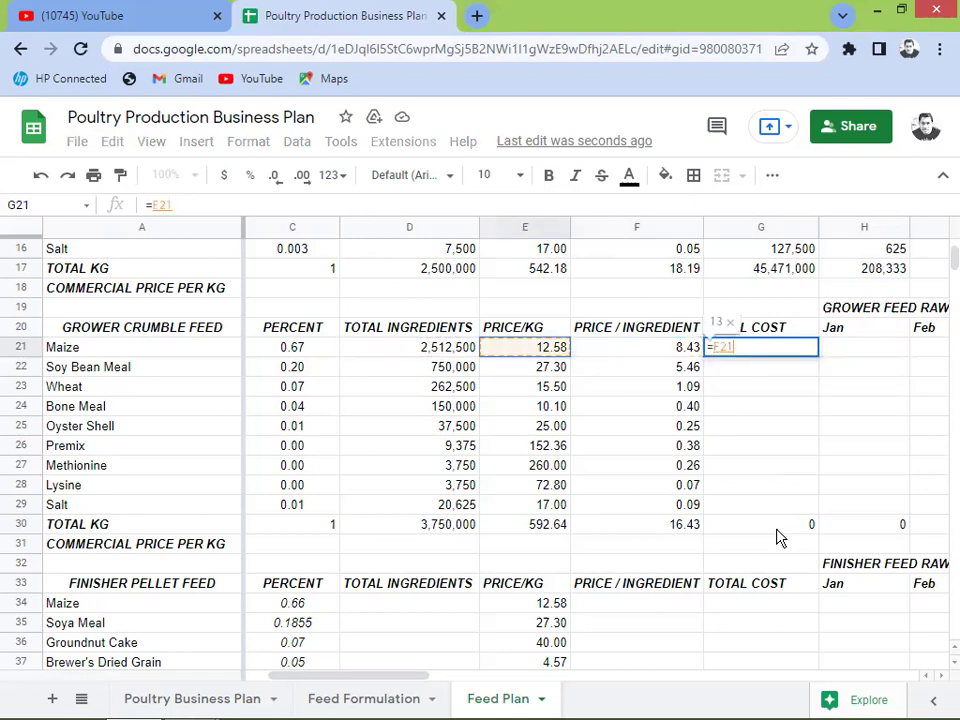
key(Left)
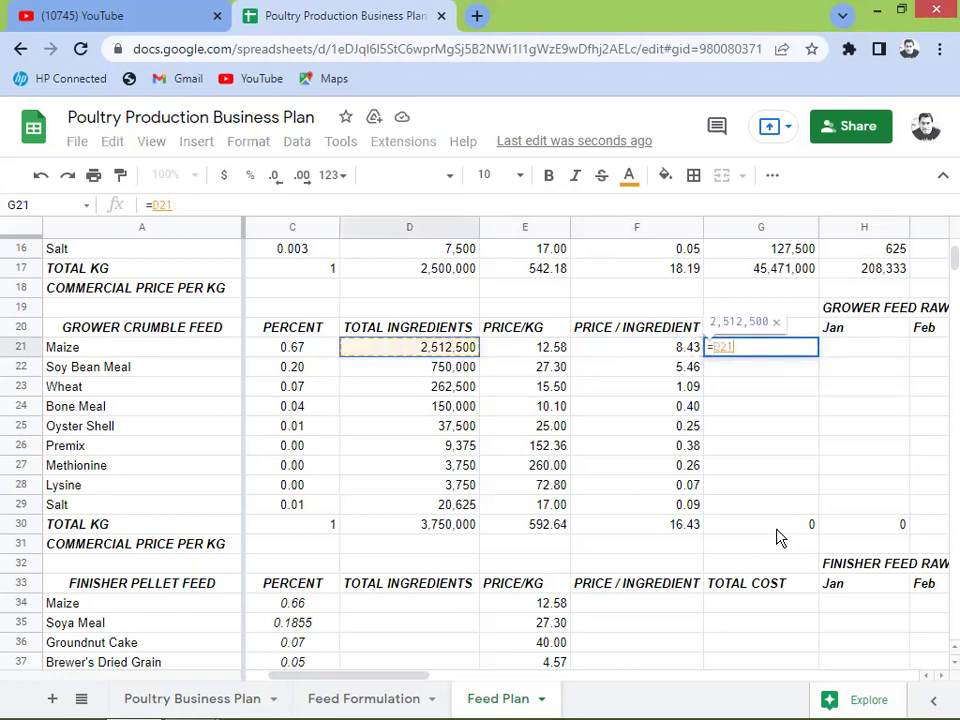
text(*)
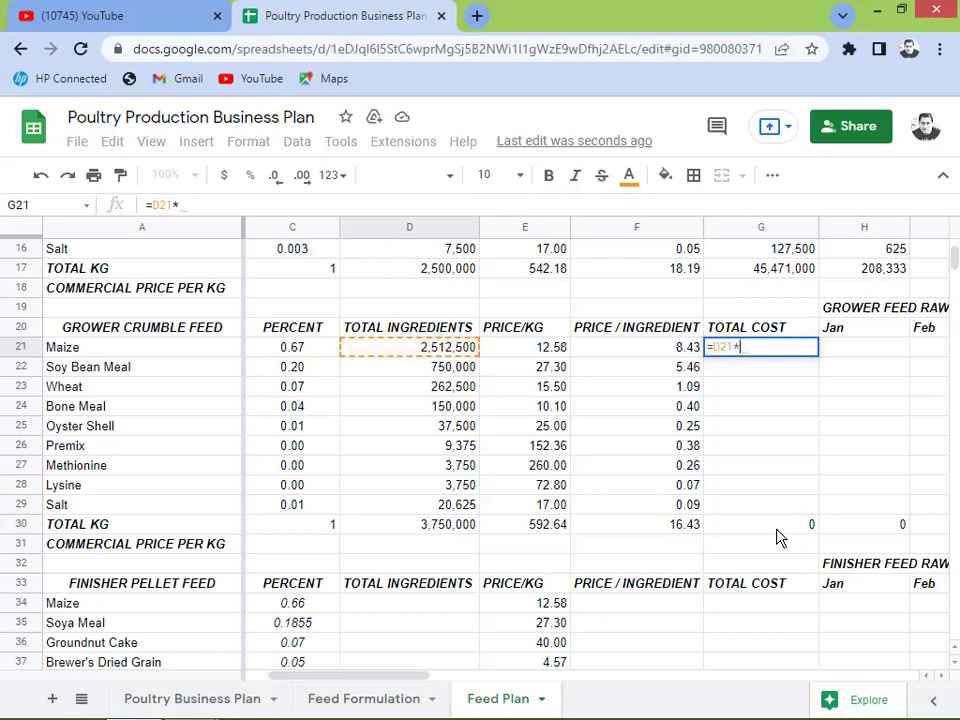
key(Left)
key(Left)
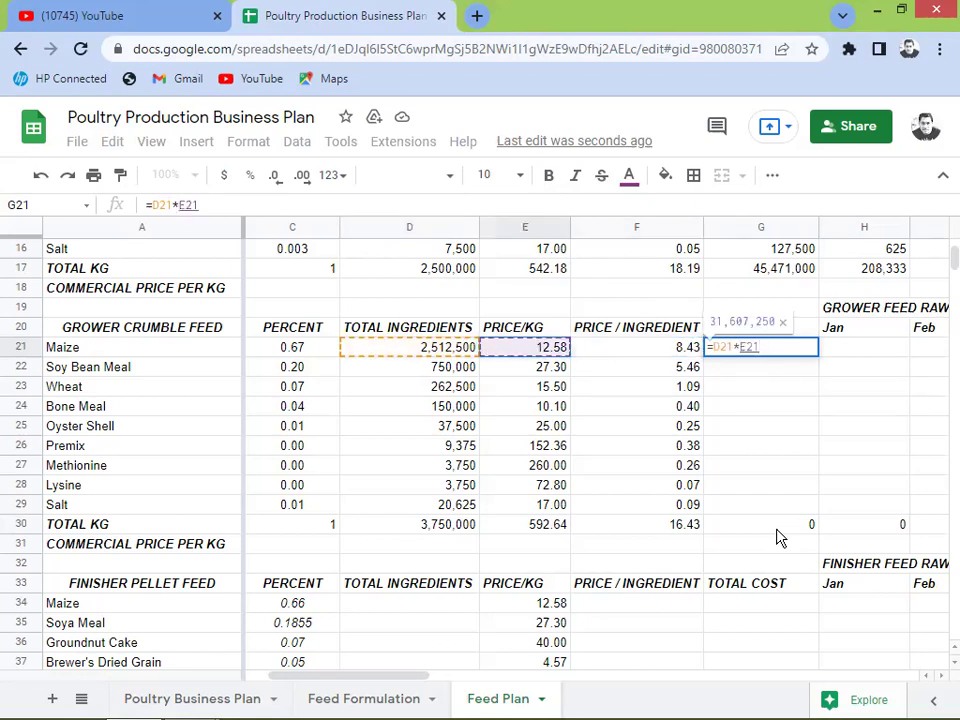
key(Return)
key(Up)
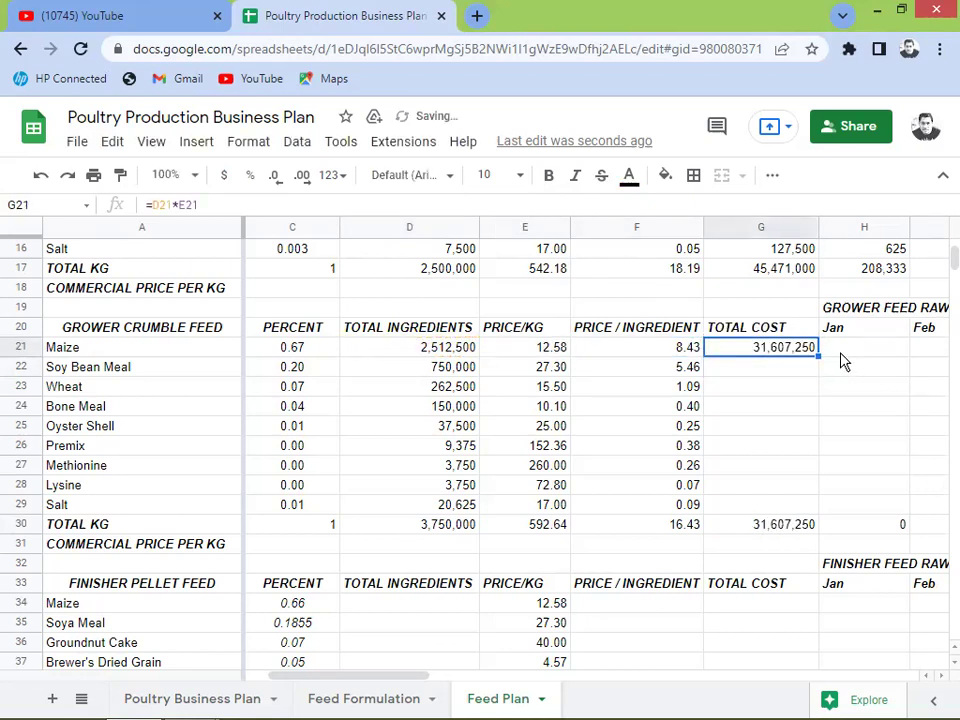
Step: Fill the total cost formula from G21 down to the Salt row, G29, and select the total in G30
drag(819, 358, 813, 507)
click(789, 468)
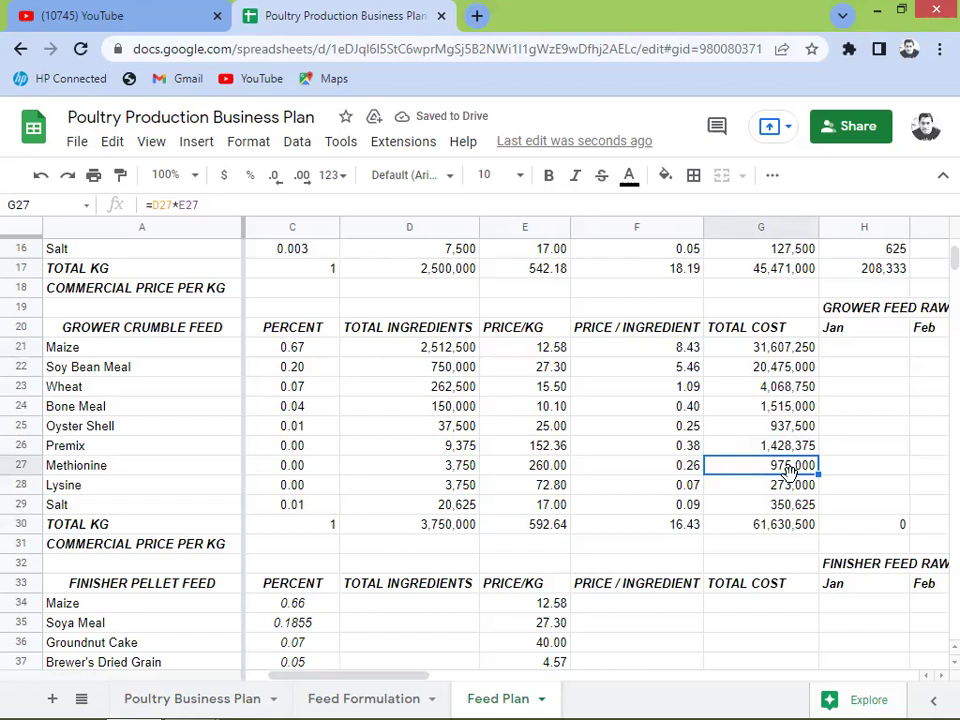
key(Down)
key(Down)
key(Down)
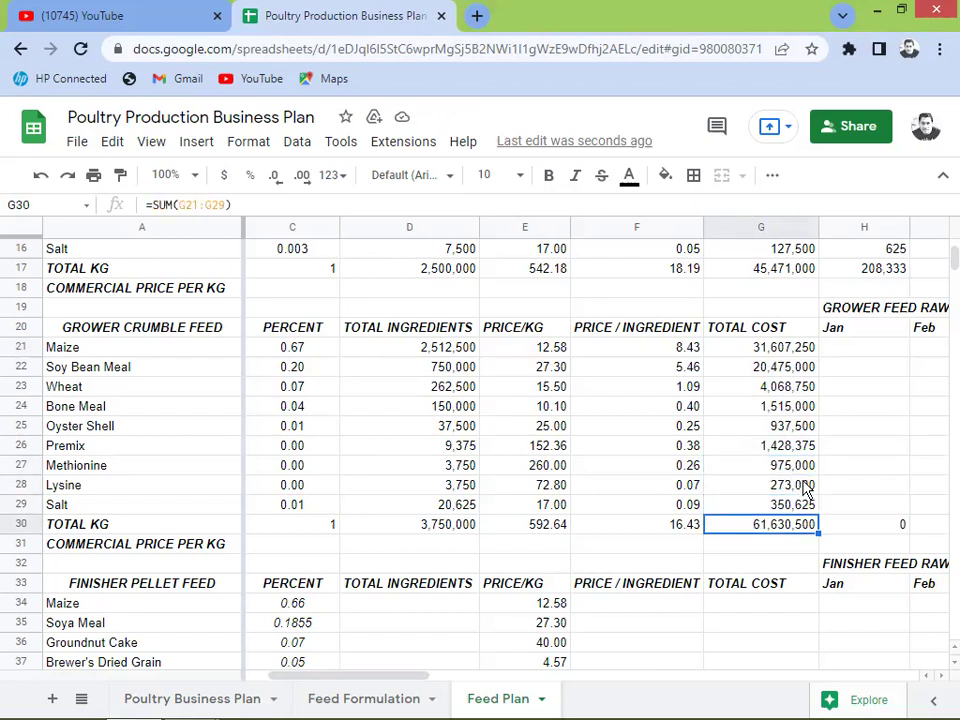
Step: Enter =D21/12 as the grower feed's Maize volume for January in H21
click(790, 271)
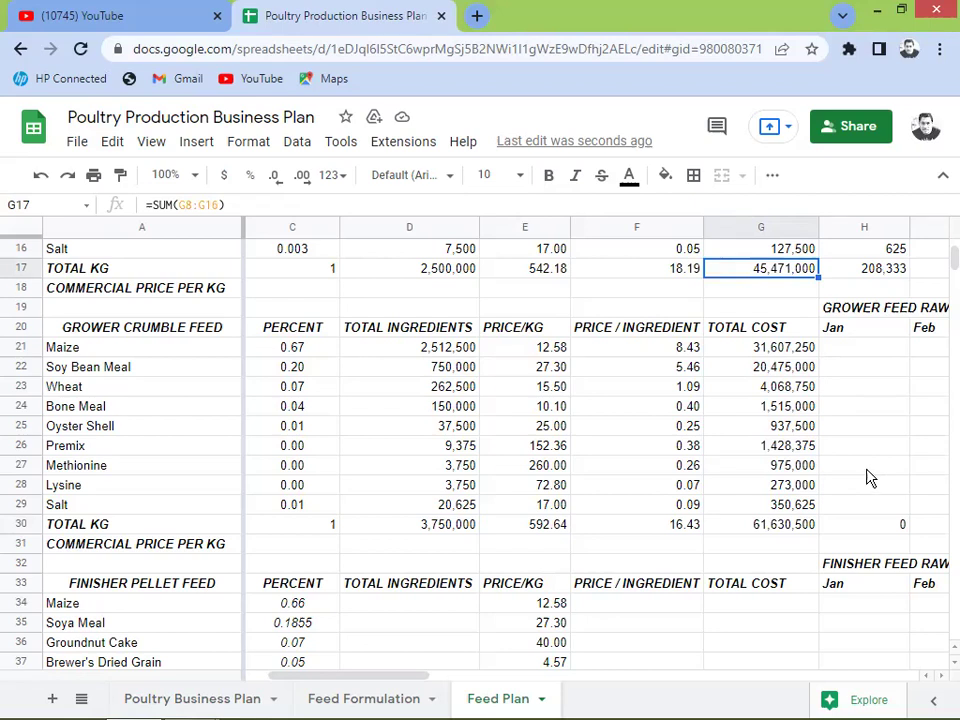
key(Right)
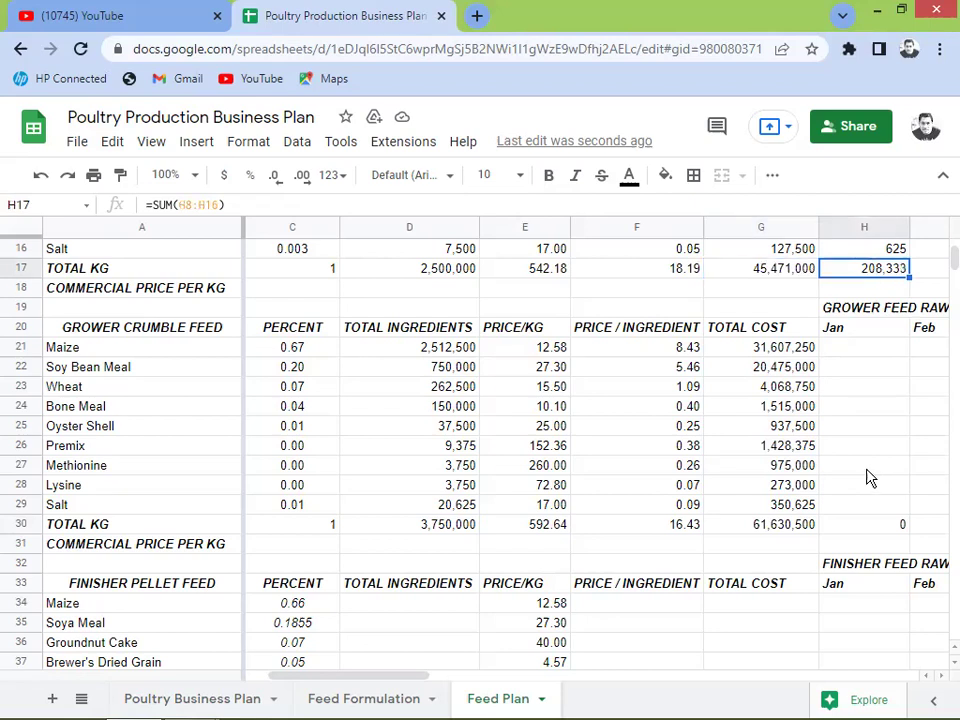
key(Down)
key(Down)
key(Down)
key(Down)
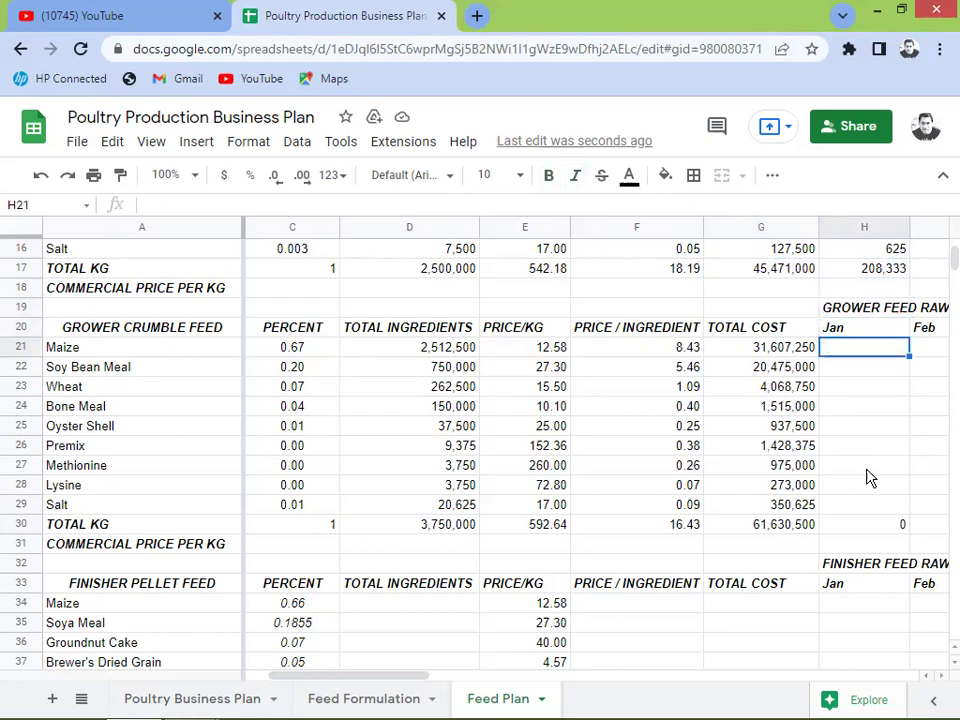
text(=)
key(Left)
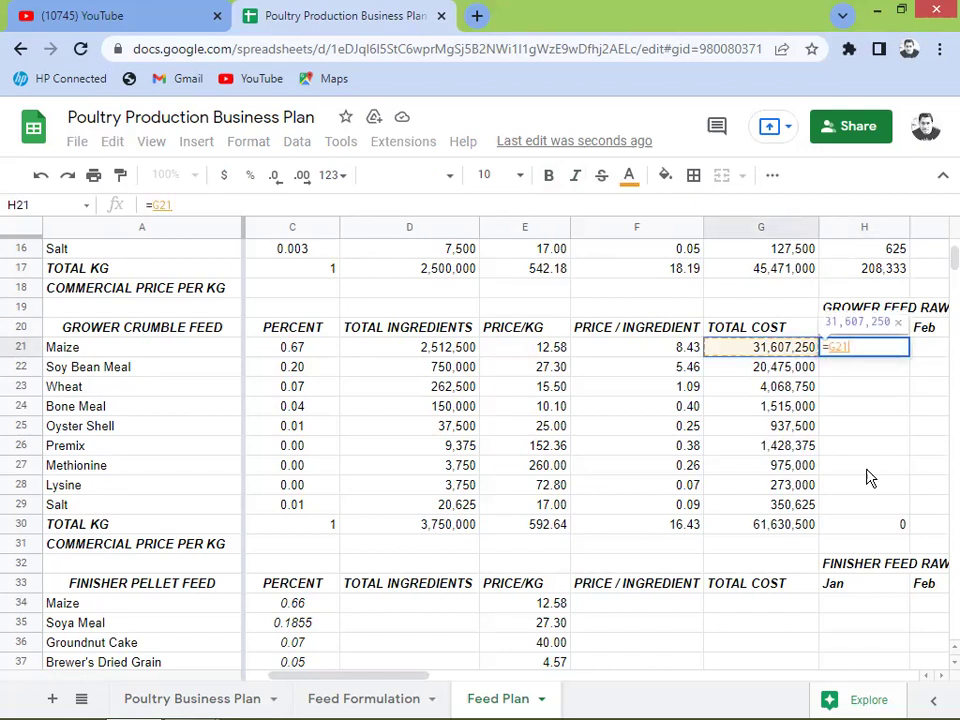
key(Left)
key(Left)
key(Left)
text(/12)
key(Return)
key(Up)
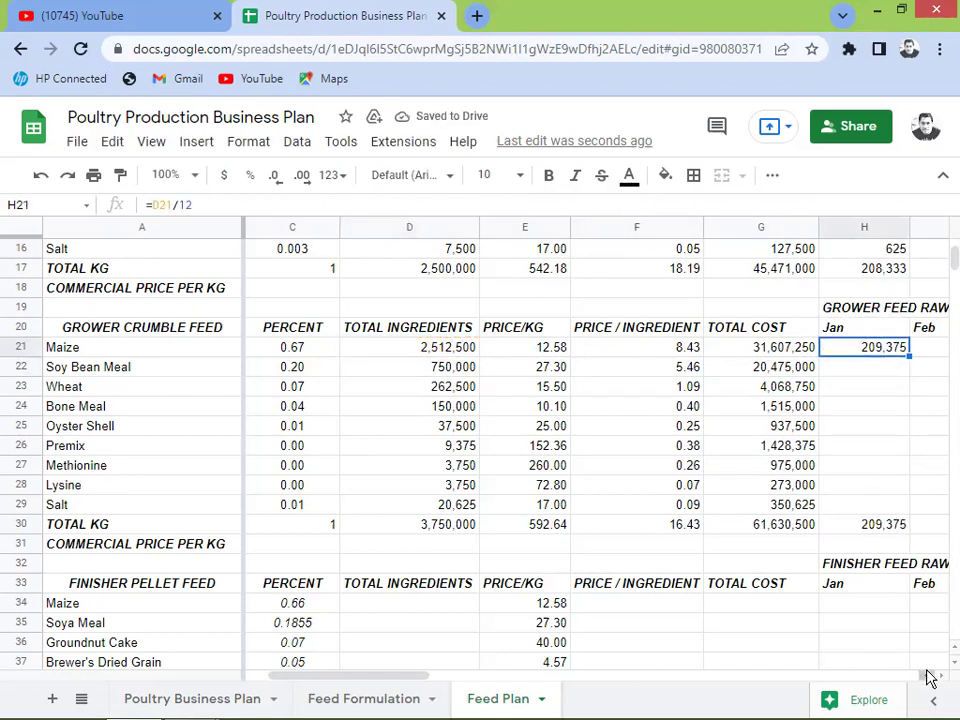
Step: Fill the January volume formula from H21 down to the grower feed's Salt row, H29
click(940, 678)
double_click(940, 678)
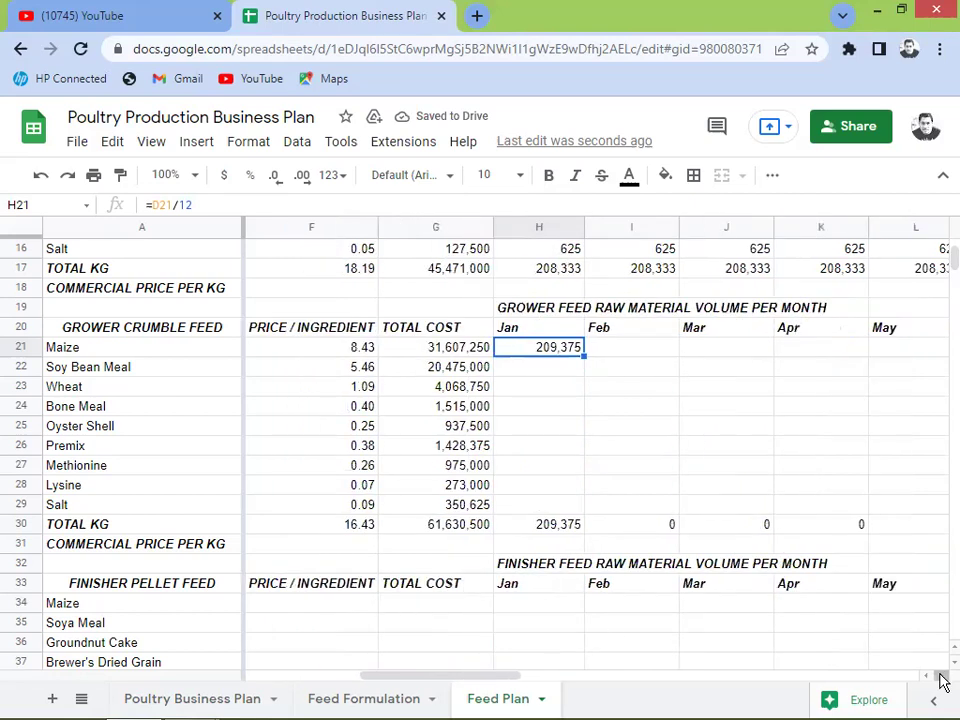
click(940, 678)
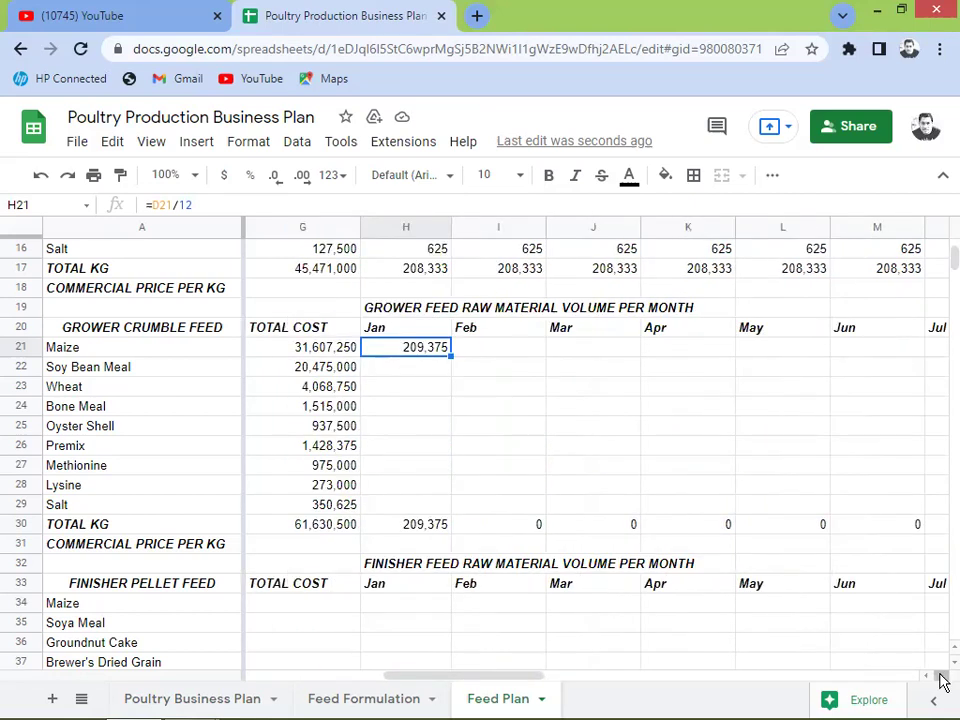
click(940, 678)
drag(333, 357, 343, 508)
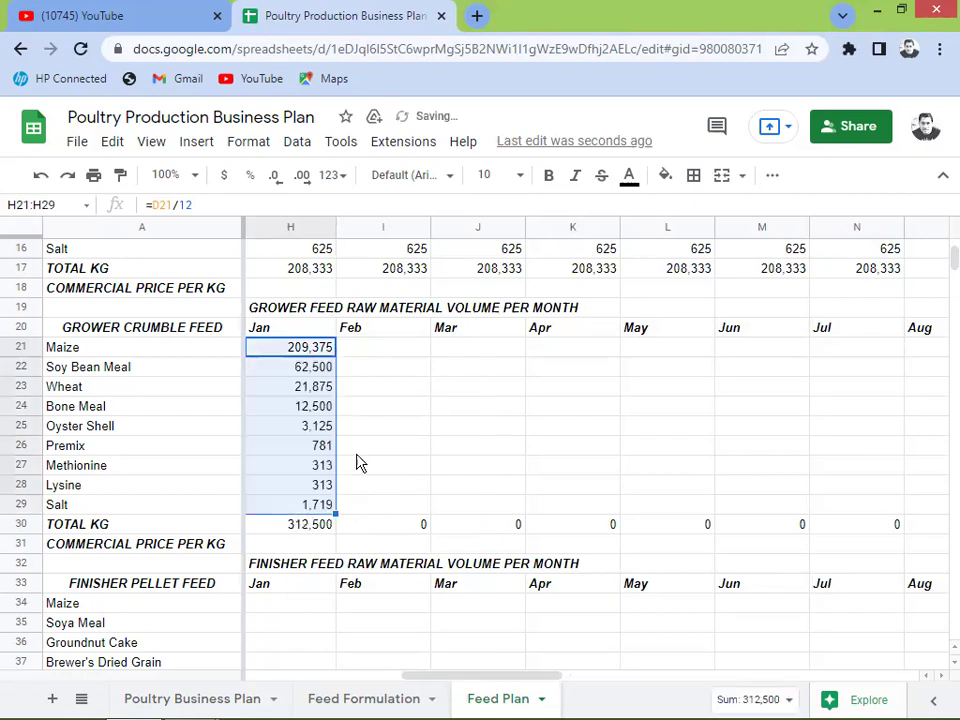
Step: Make the cell reference absolute in the grower feed's January Maize formula, H21, as =$D$21/12
key(Down)
key(Up)
key(F2)
key(Left)
key(Left)
key(Left)
key(Left)
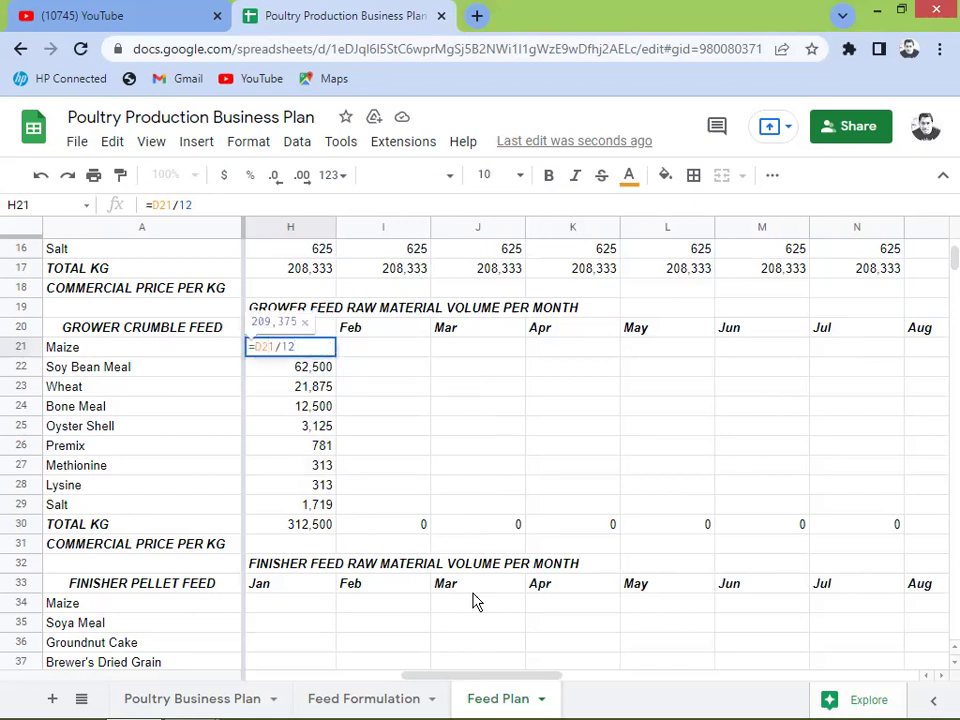
key(Return)
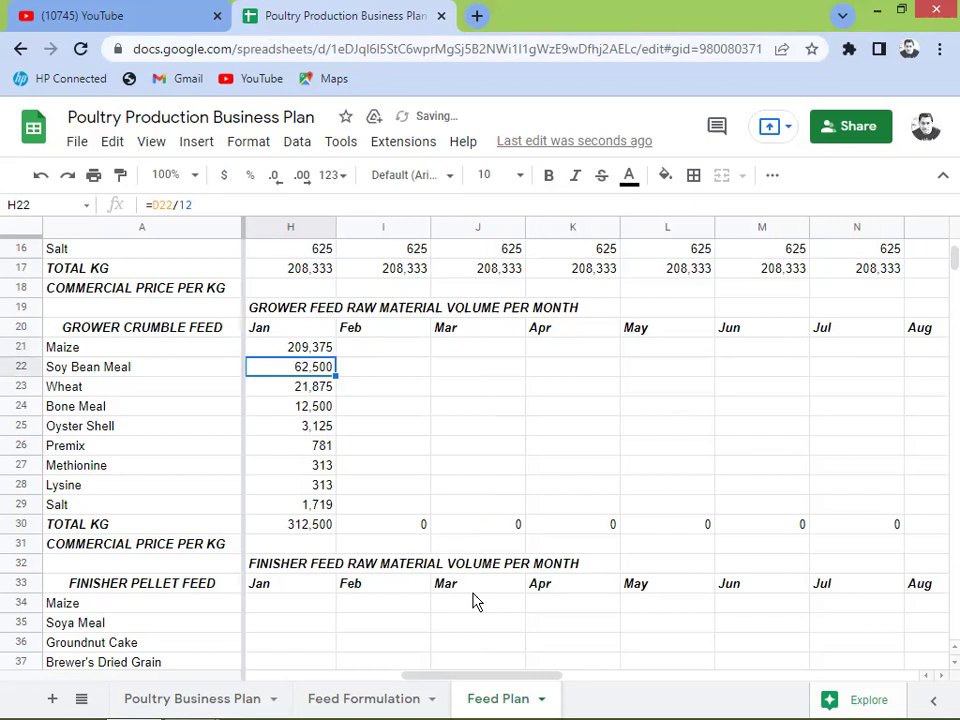
Step: Change the January Soy Bean Meal formula in H22 to use the absolute reference $D$22
key(F2)
key(Left)
key(Left)
key(Left)
key(Left)
key(Left)
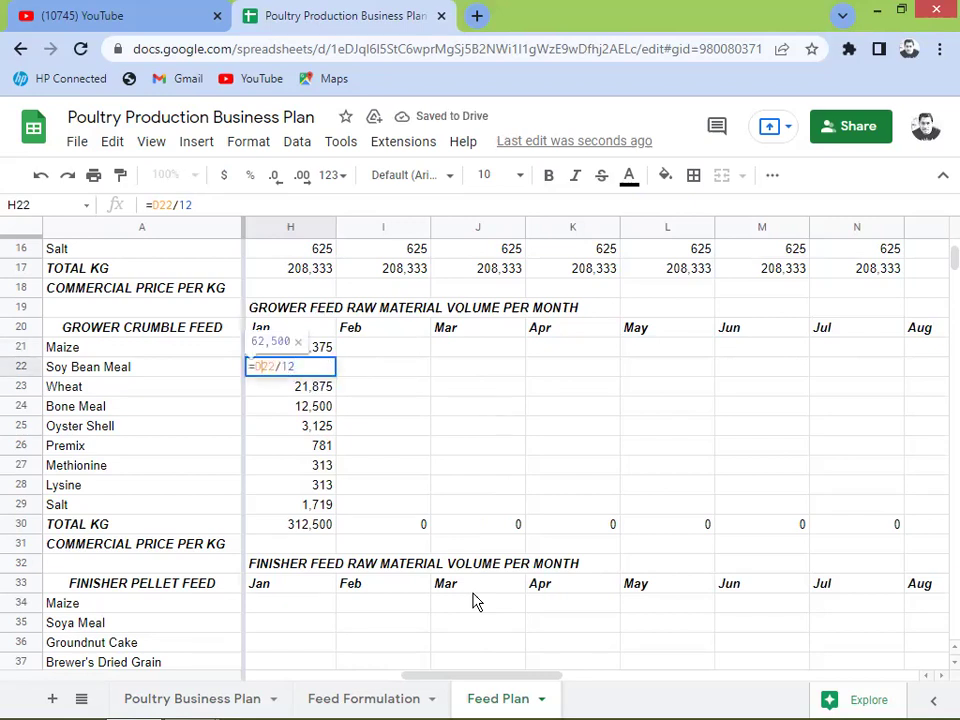
key(Return)
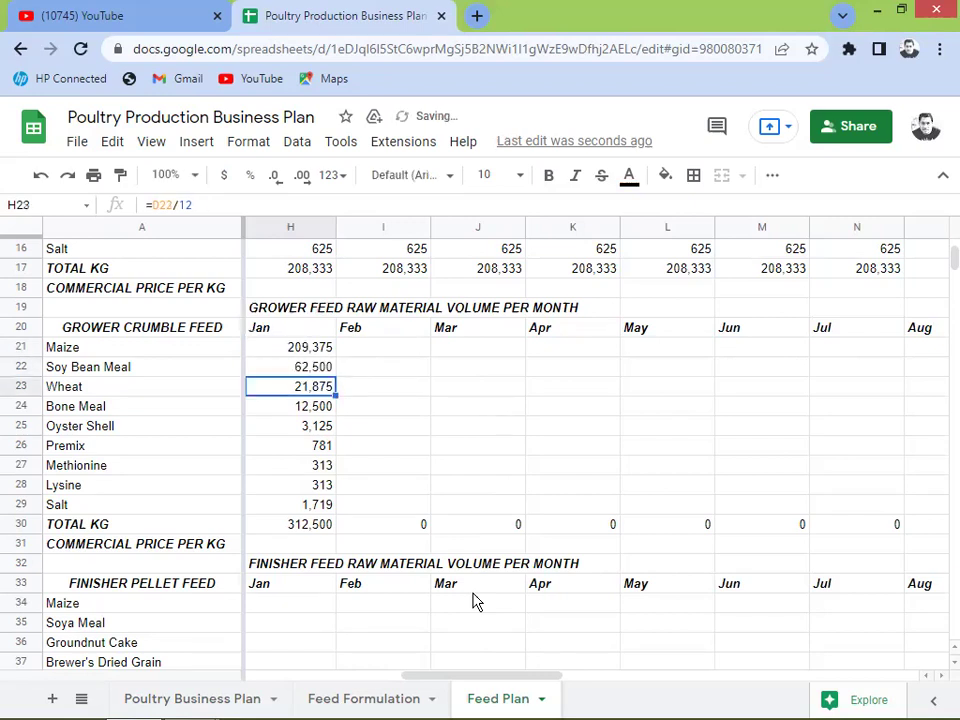
Step: Change the January Wheat formula in H23 to =$D$23/12
key(F2)
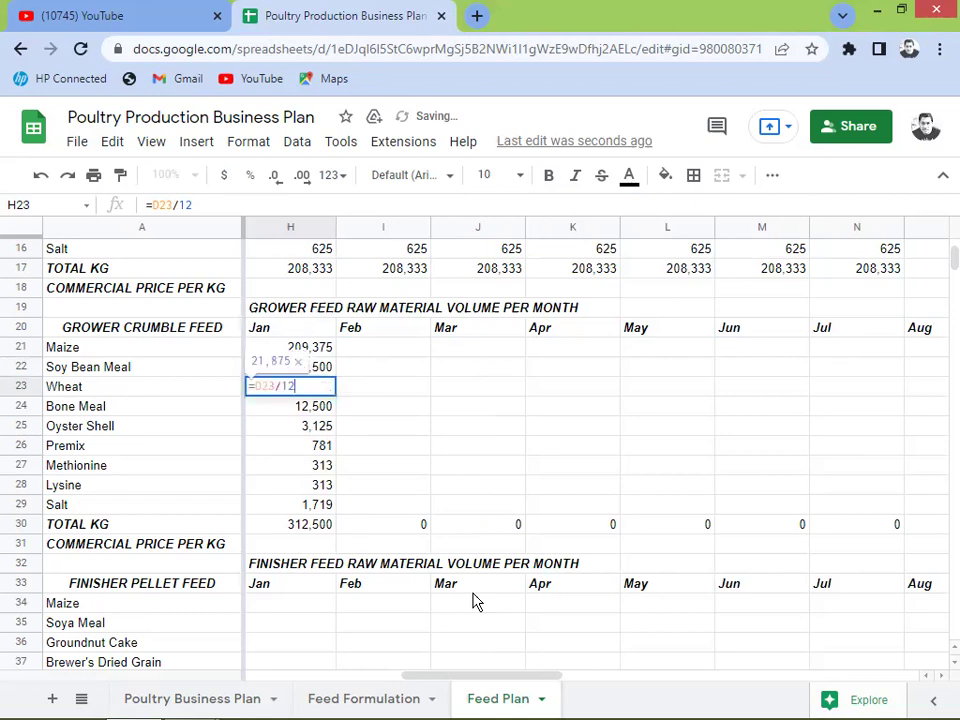
key(Left)
key(Left)
key(Left)
key(Left)
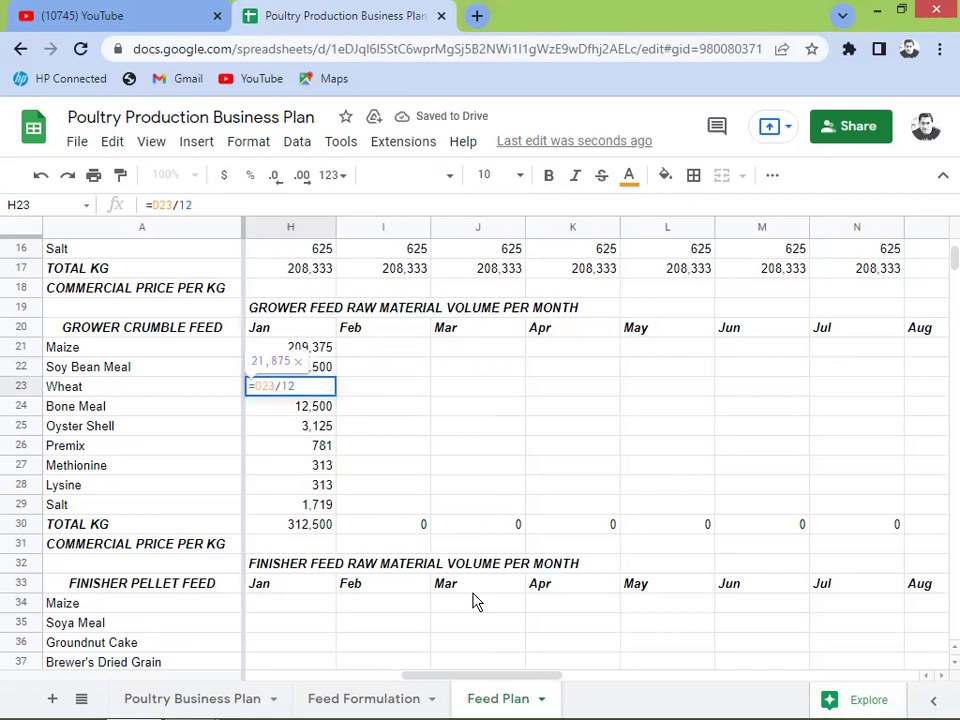
key(F4)
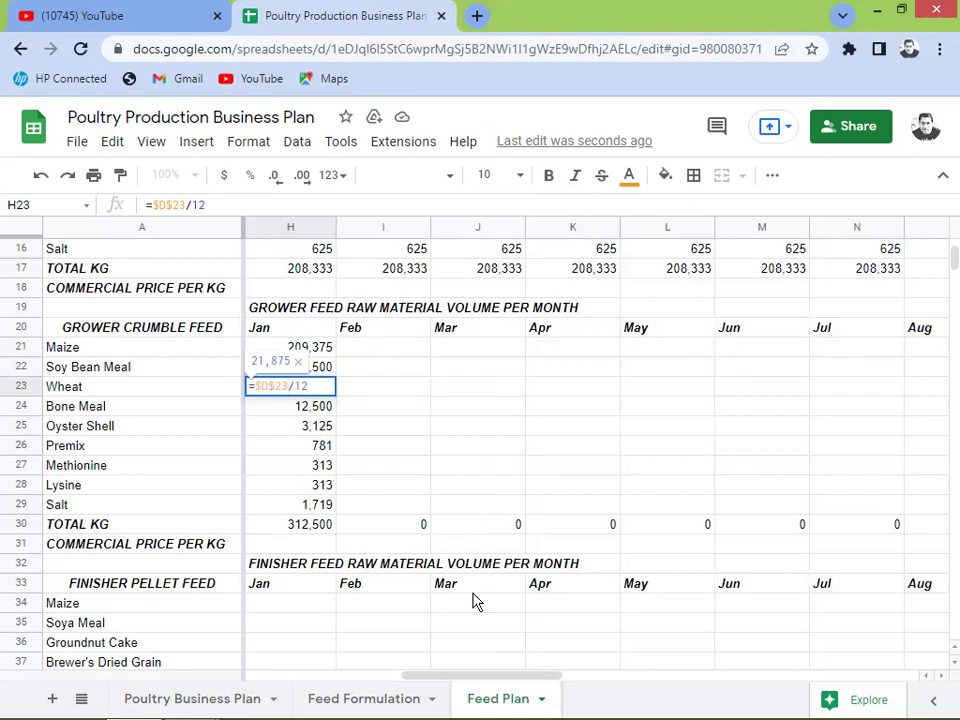
key(Return)
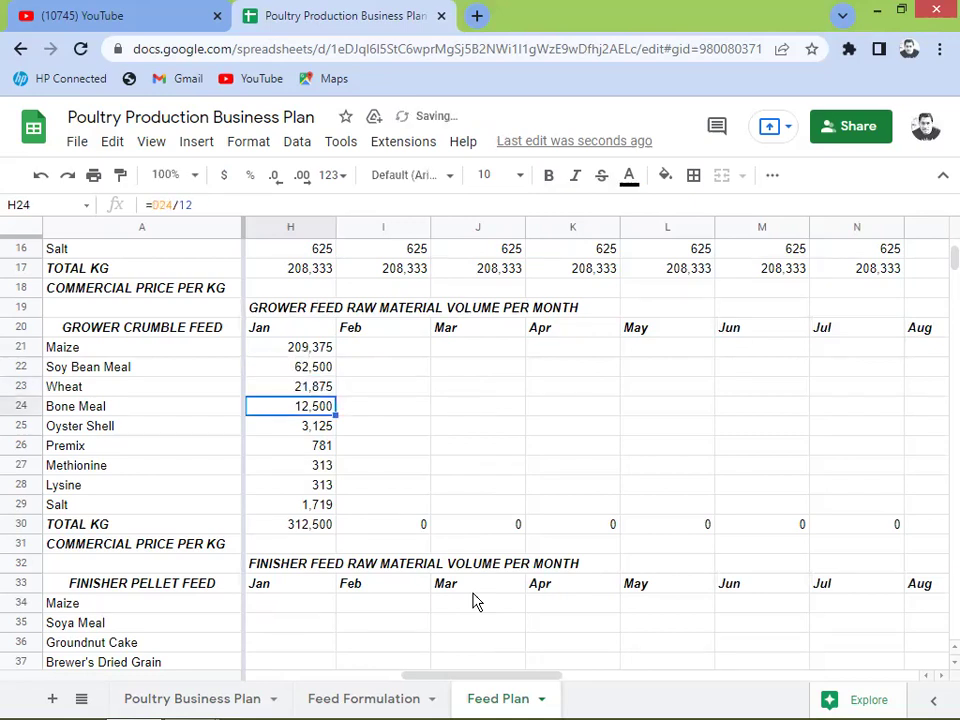
Step: Lock the total ingredients reference in the January Bone Meal formula, H24, as $D$24
key(F2)
key(Left)
key(Left)
key(Left)
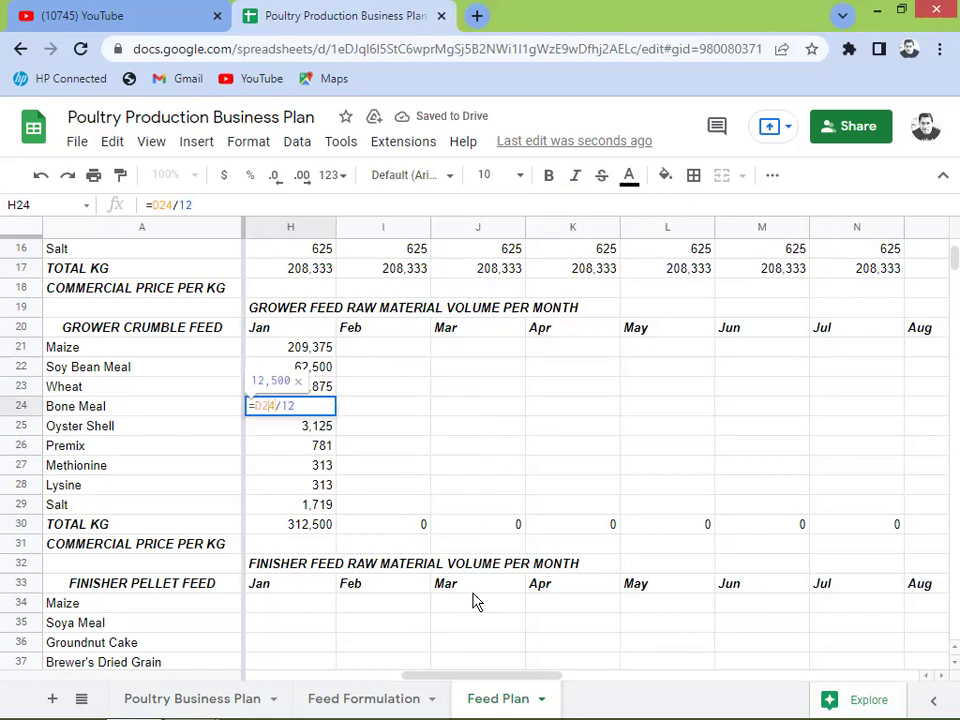
key(F4)
key(Return)
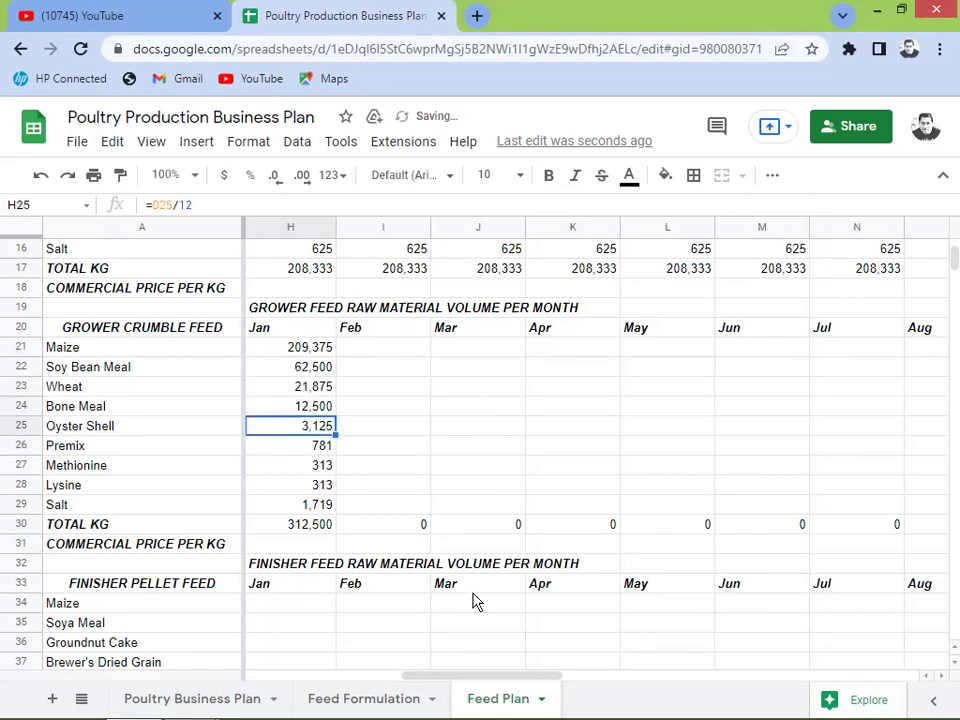
Step: Change the January Oyster Shell formula in H25 to =$D$25/12
key(F2)
key(Left)
key(Left)
key(Left)
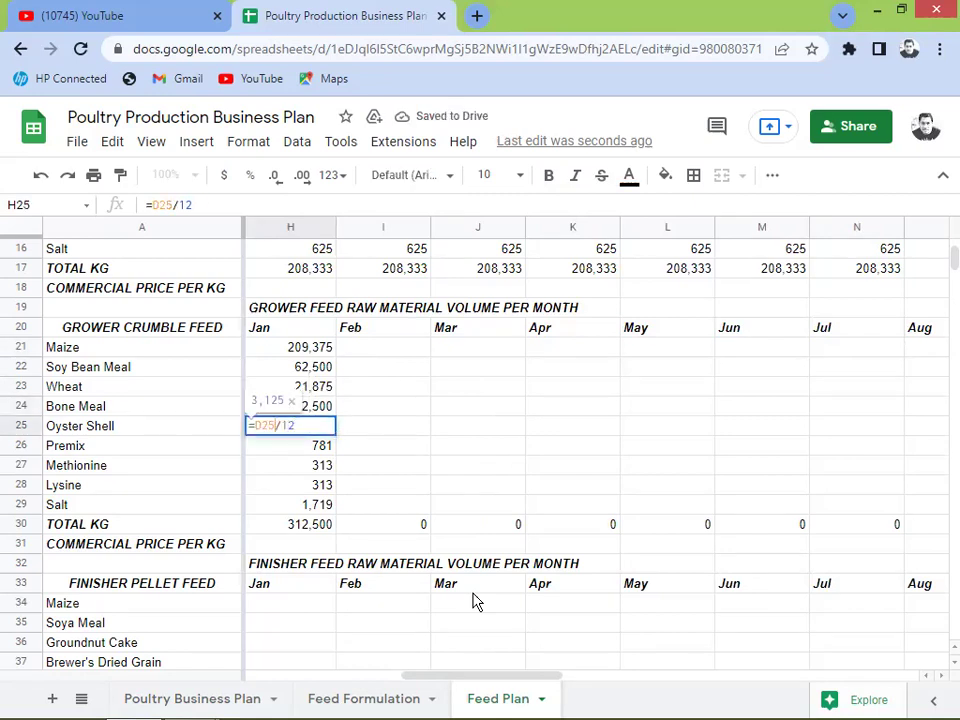
key(F4)
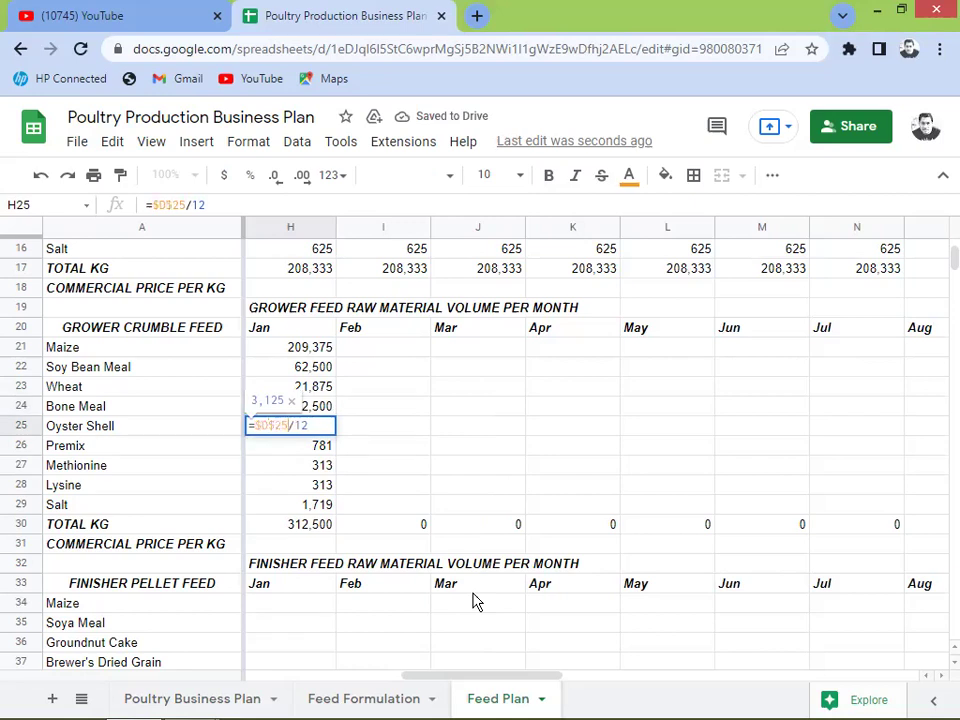
key(Return)
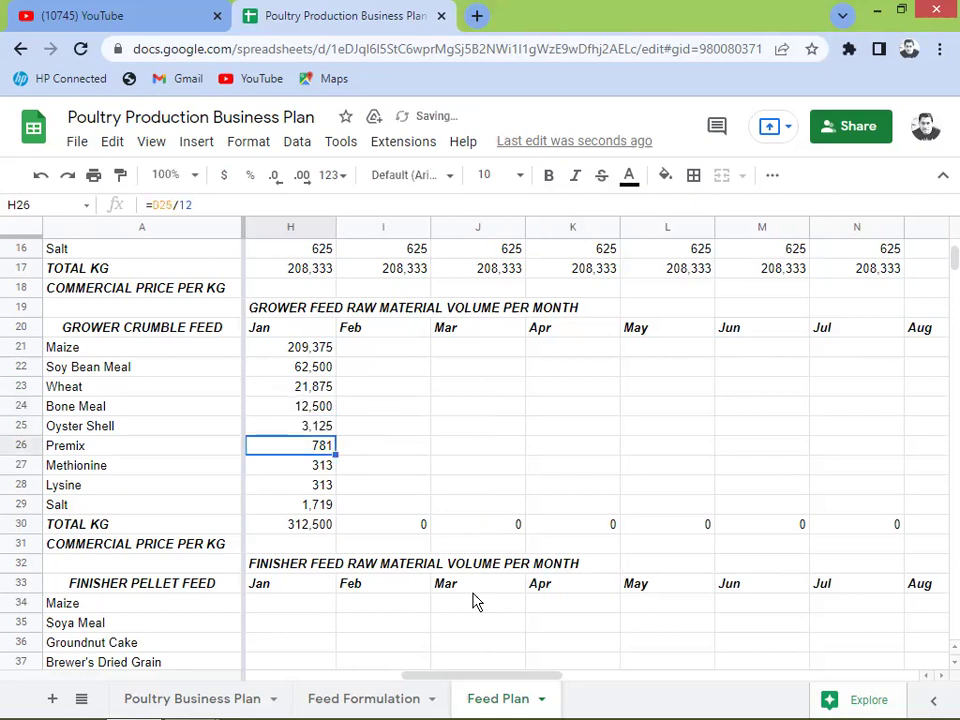
Step: Make the references absolute in the January Premix and Methionine formulas, using $D$26 in H26 and $D$27 in H27
key(F2)
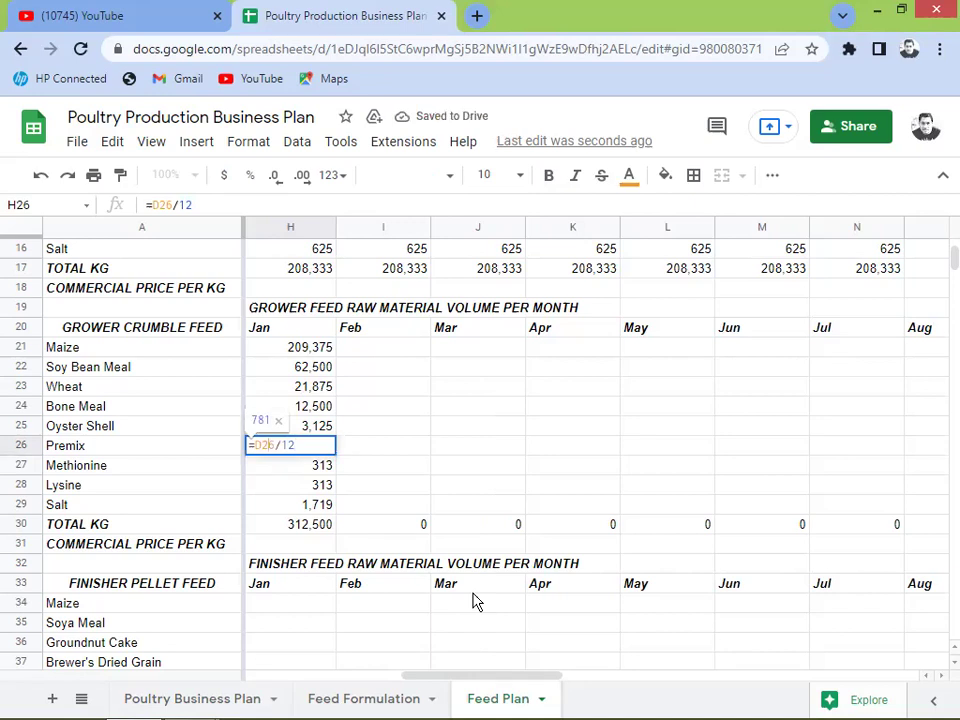
key(F4)
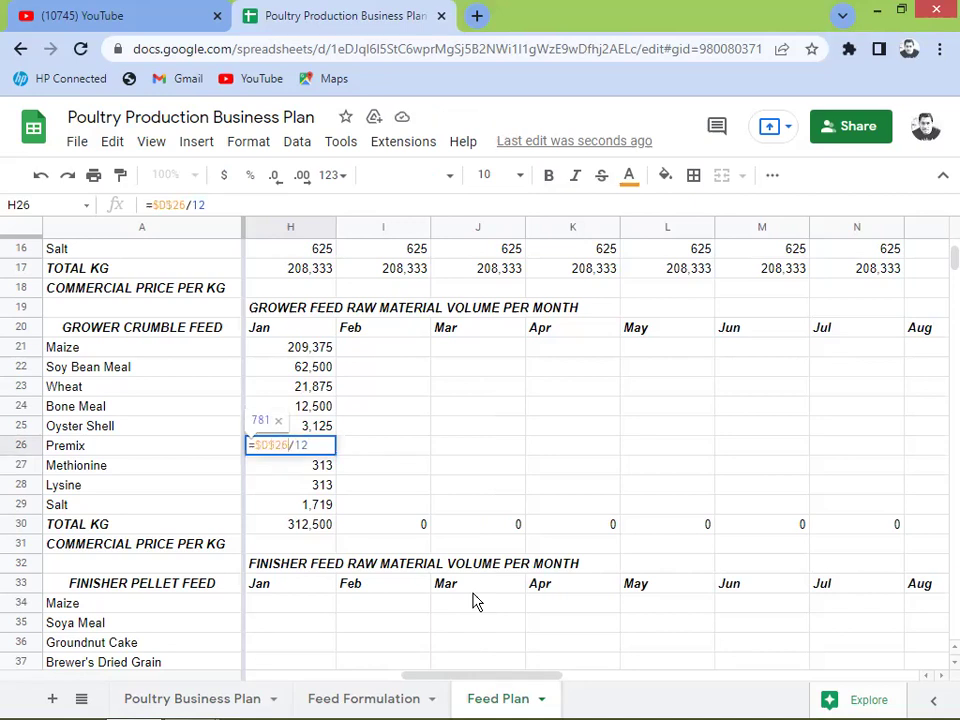
key(Return)
key(F2)
key(Left)
key(Left)
key(Left)
key(Left)
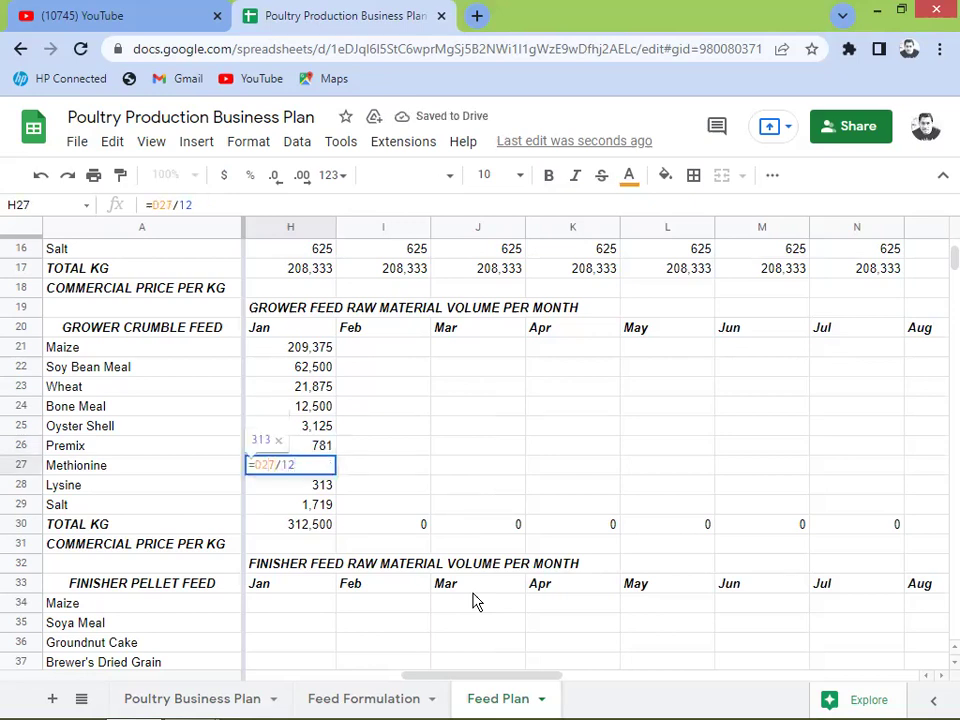
key(F4)
key(Return)
Step: Change the January Lysine formula in H28 to =$D$28/12
key(F2)
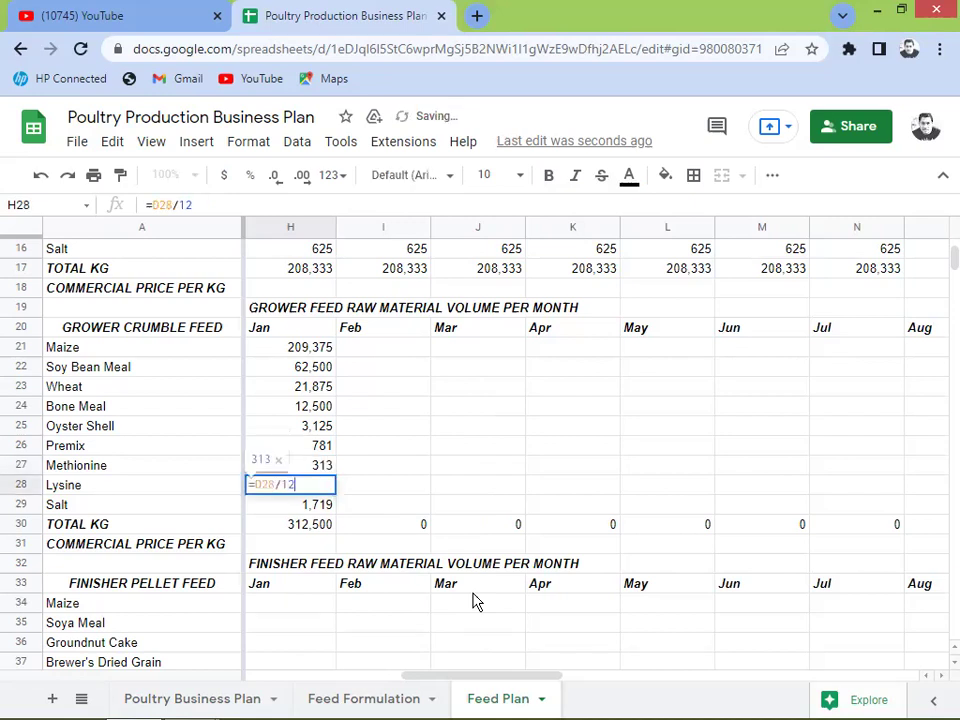
key(Left)
key(Left)
key(Left)
key(Left)
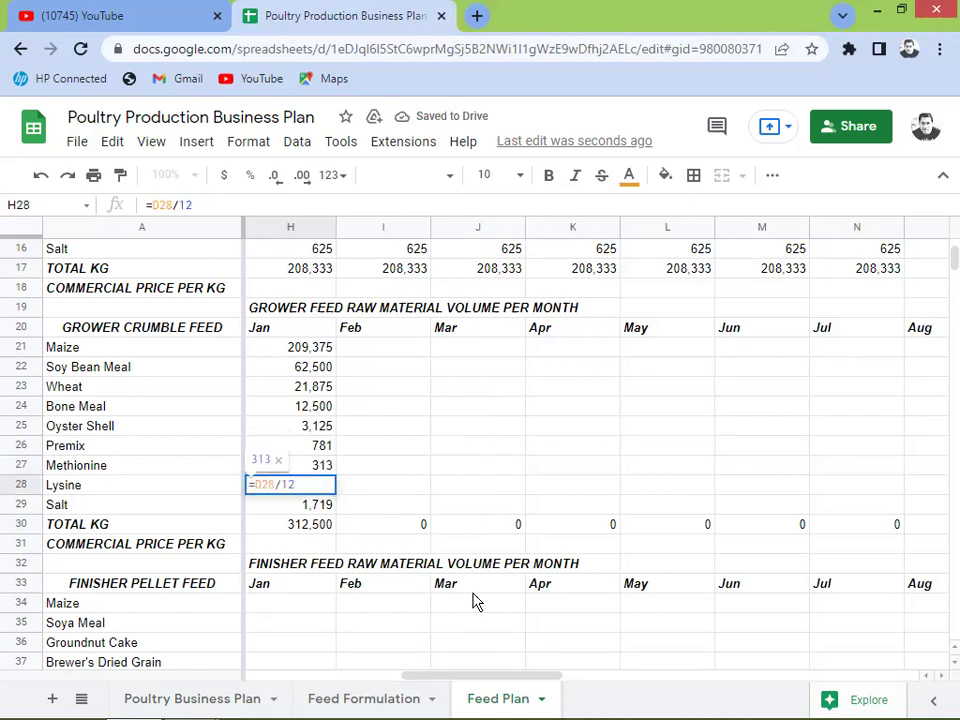
key(F4)
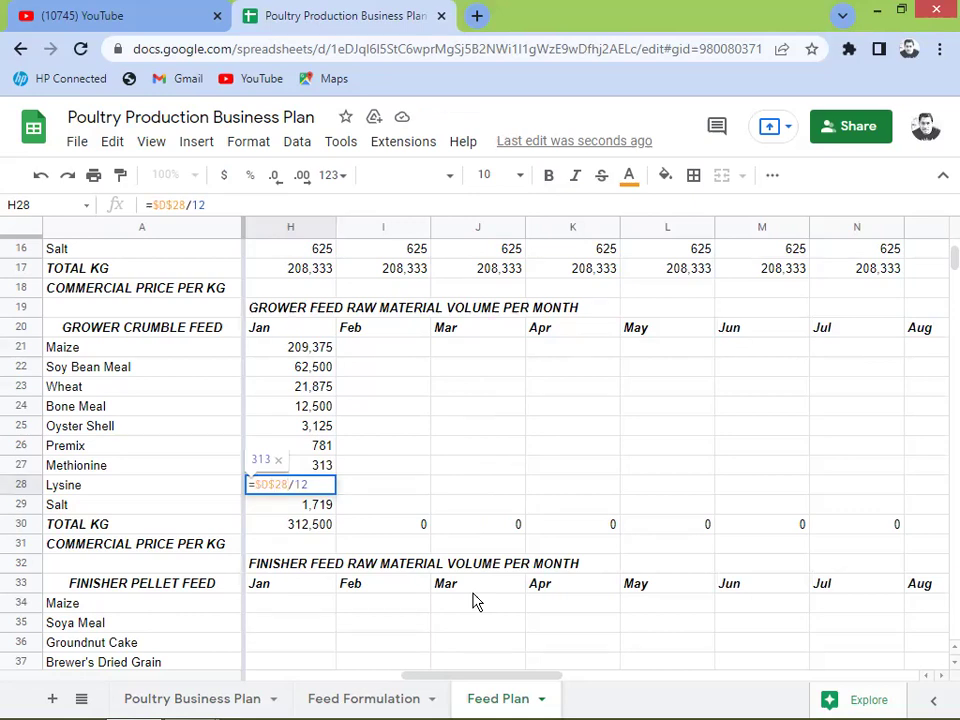
key(Return)
Step: Lock the total ingredients reference in the January Salt formula, H29, as $D$29
key(F2)
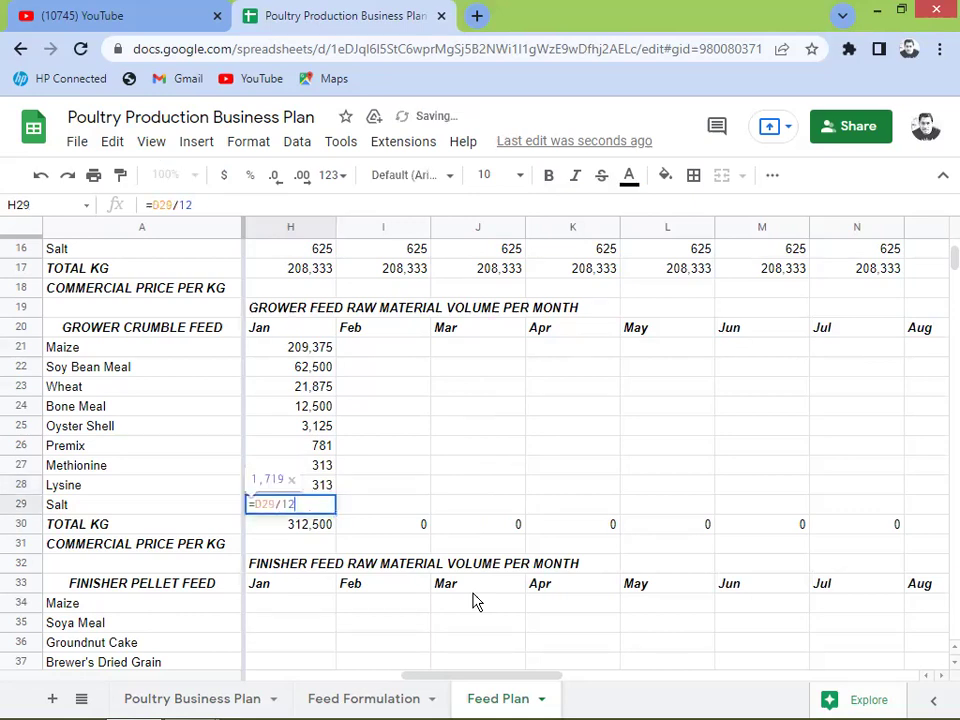
key(Left)
key(Left)
key(Left)
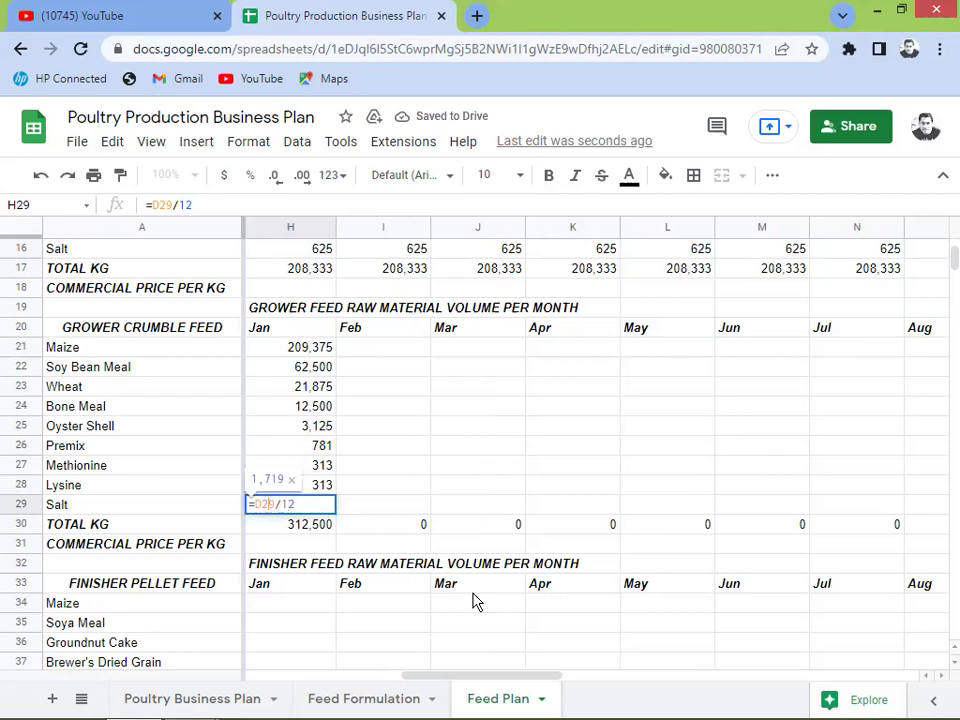
key(F4)
key(Return)
Step: Fill the grower feed's January volumes, H21:H29, across all months through December in column S
key(Up)
key(Up)
key(Up)
key(Up)
key(Up)
key(Up)
key(Up)
key(Up)
key(Up)
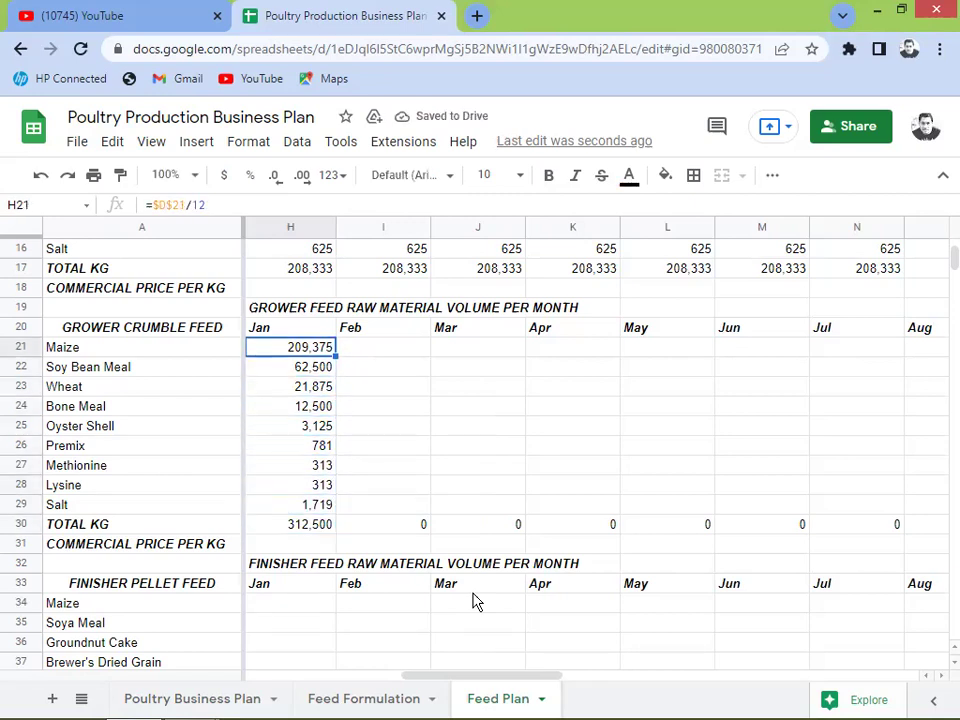
key(shift+Down)
key(shift+Down)
key(shift+Down)
key(shift+Down)
key(shift+Down)
key(shift+Down)
key(shift+Down)
key(shift+Down)
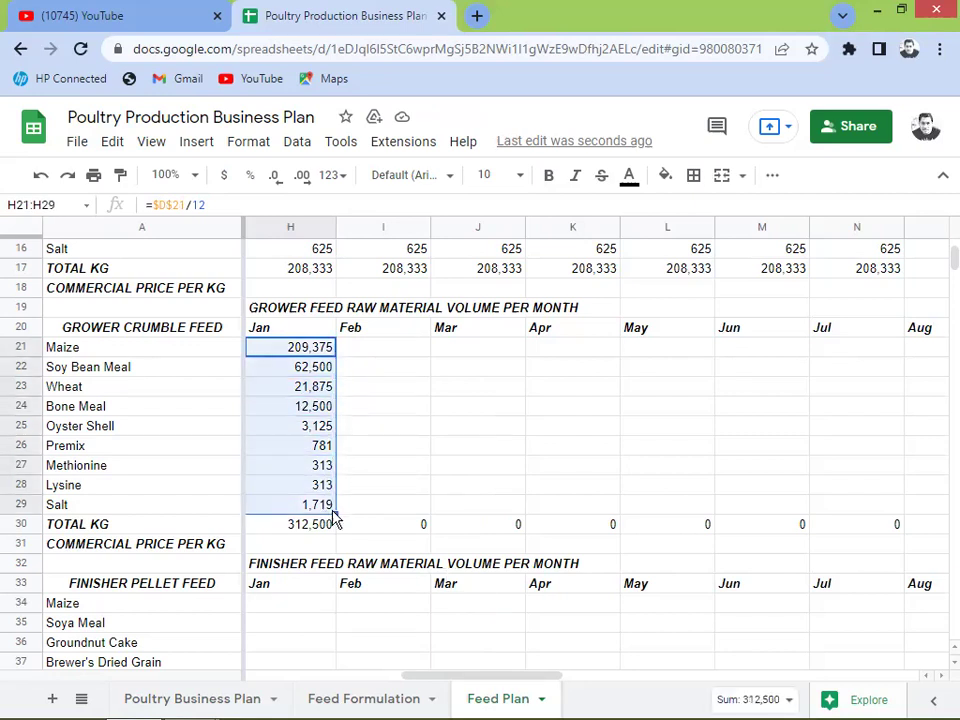
drag(336, 514, 620, 515)
key(ctrl+r)
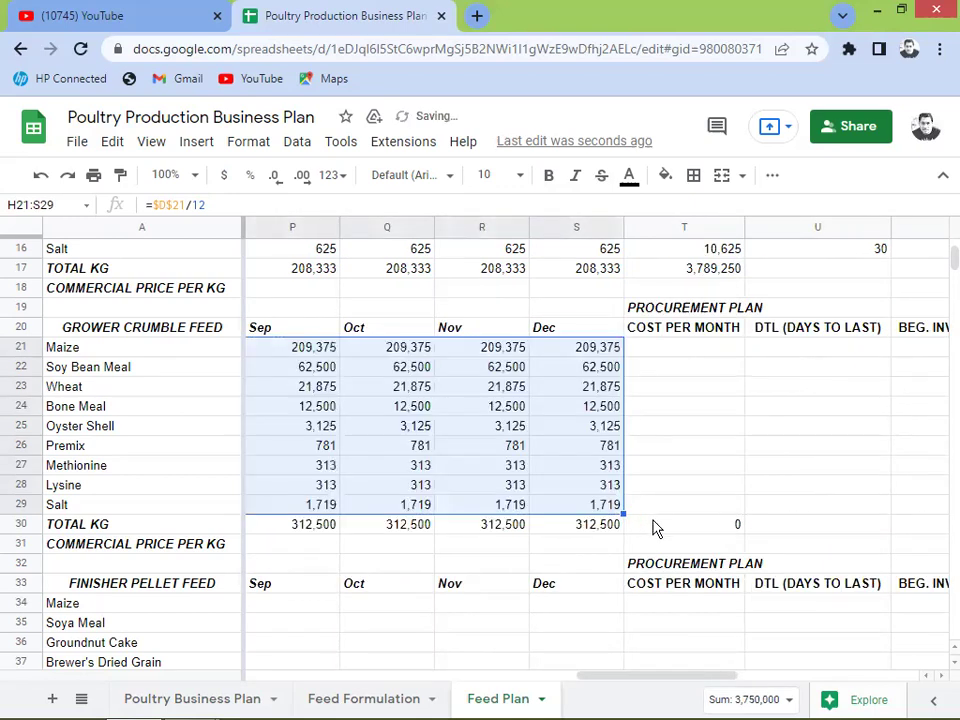
Step: Calculate the grower feed's Maize cost per month in T21 with the formula =S21*E21
click(672, 349)
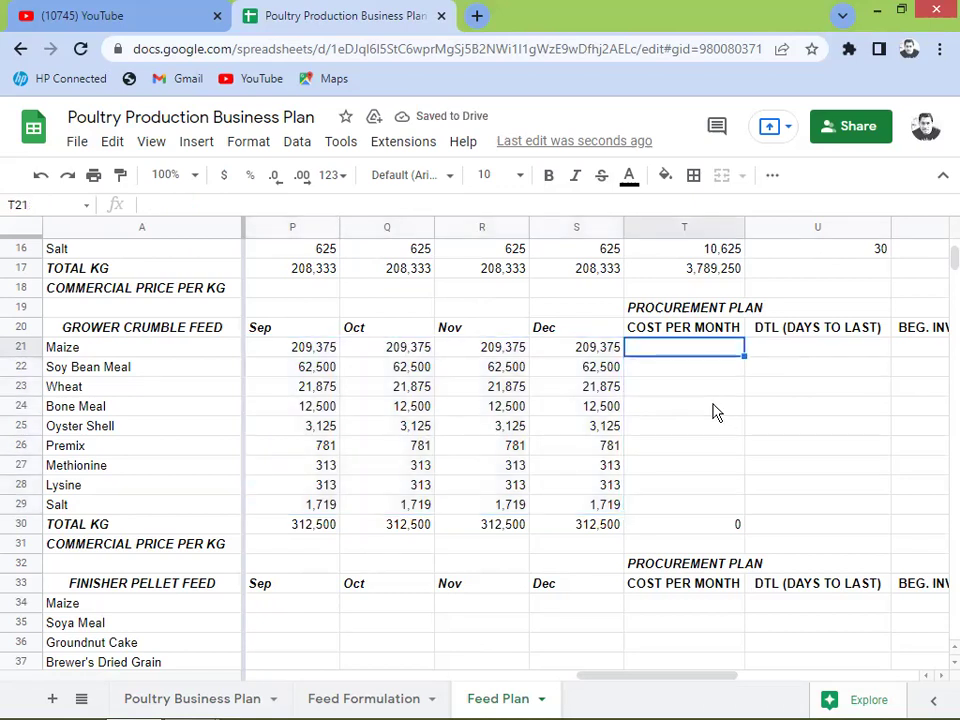
text(=)
key(Left)
text(*)
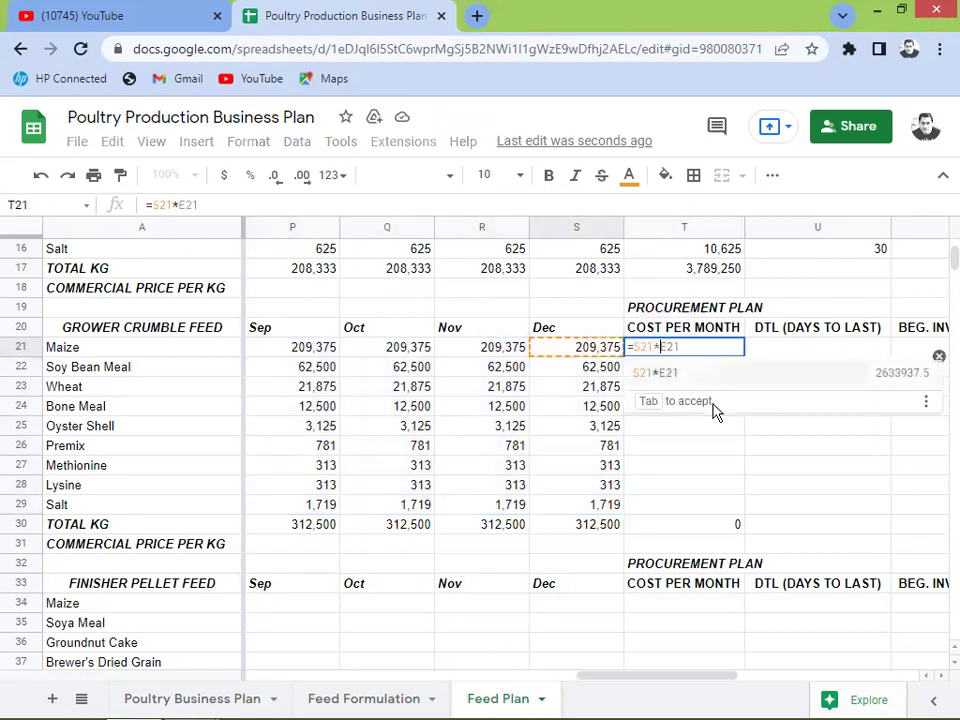
key(Left)
key(Left)
key(Left)
key(Left)
key(Left)
key(Left)
key(Left)
key(Left)
key(Left)
key(Left)
key(Left)
key(Left)
key(Left)
key(Left)
key(Left)
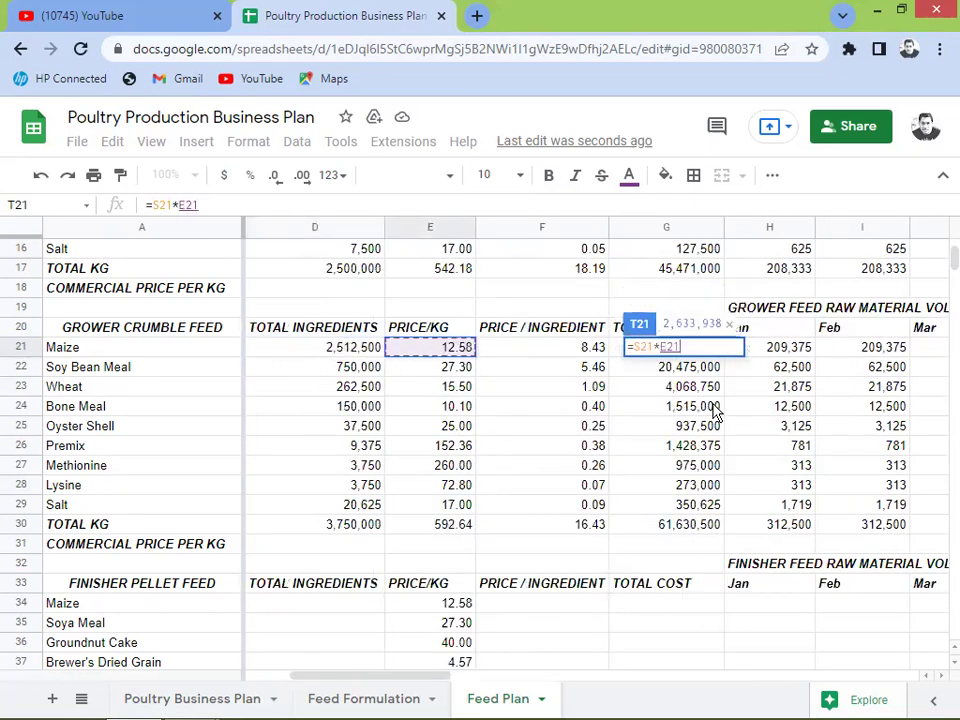
key(Return)
Step: Fill the grower feed's cost per month formula from T21 down to Salt in T29
key(Up)
key(Right)
key(Right)
key(Left)
key(Left)
key(Left)
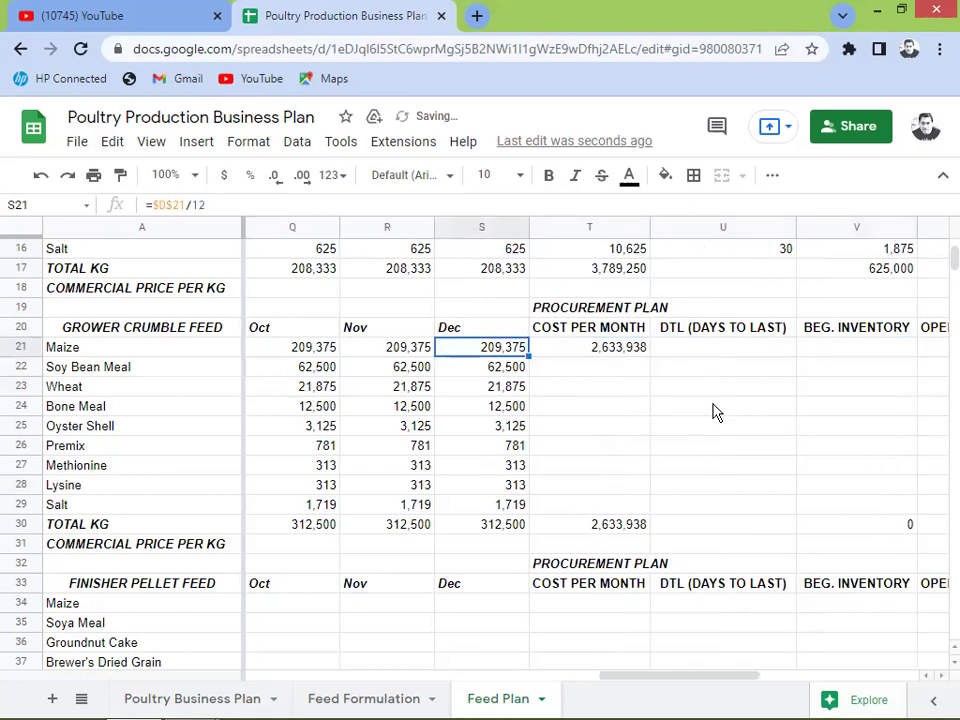
key(Right)
key(Right)
key(Right)
key(Right)
key(Left)
key(Left)
key(Left)
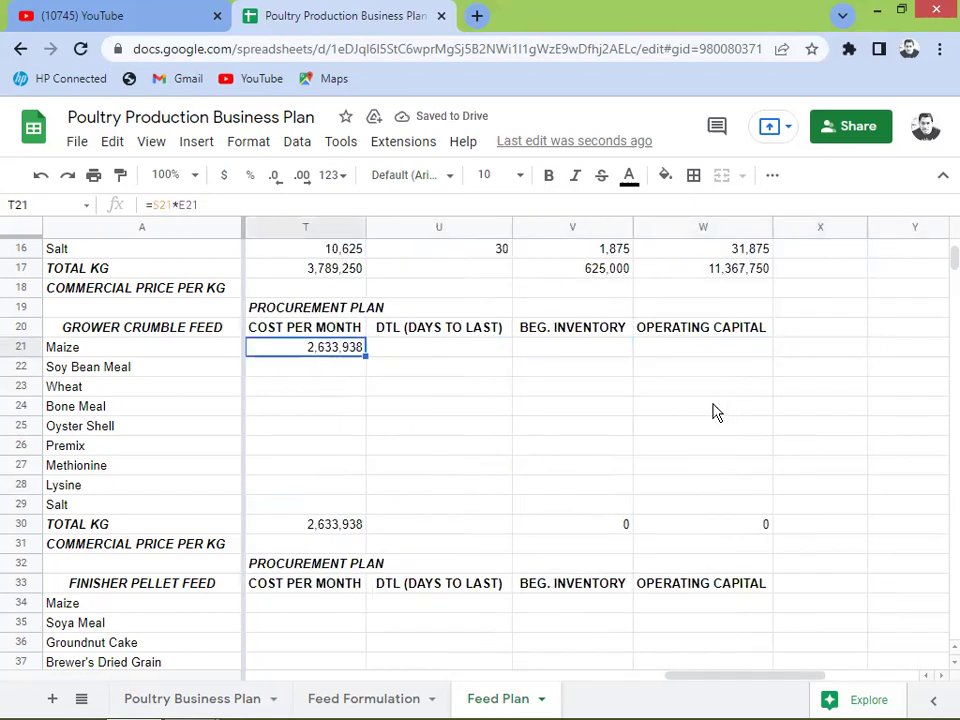
drag(367, 360, 380, 503)
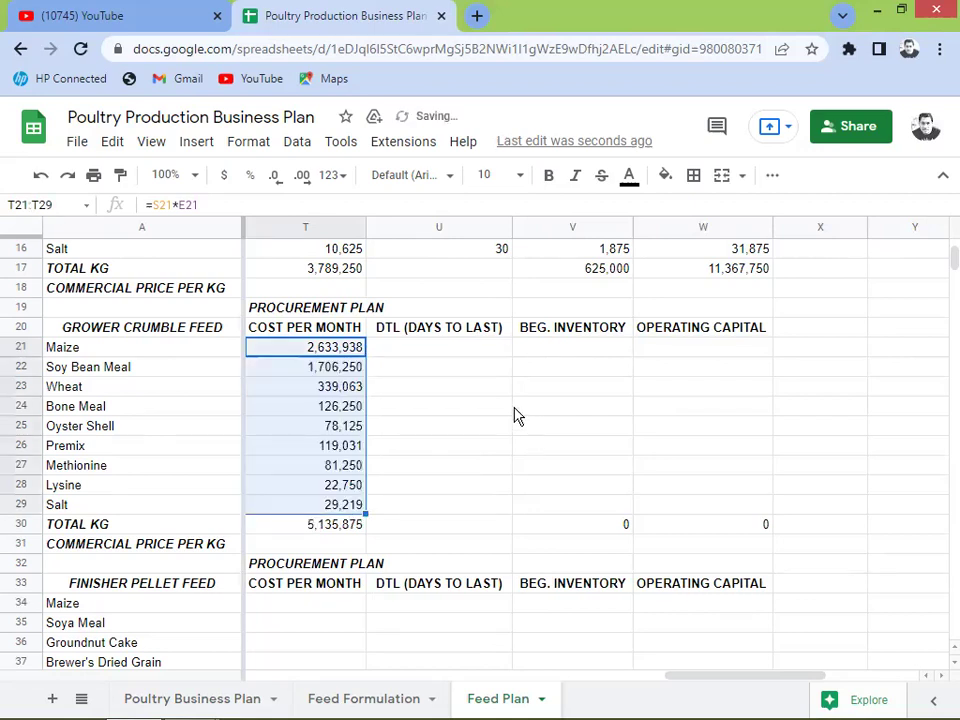
Step: Set the grower feed's days to last to 90 for Maize, Soy Bean Meal and Wheat in U21:U23
click(452, 371)
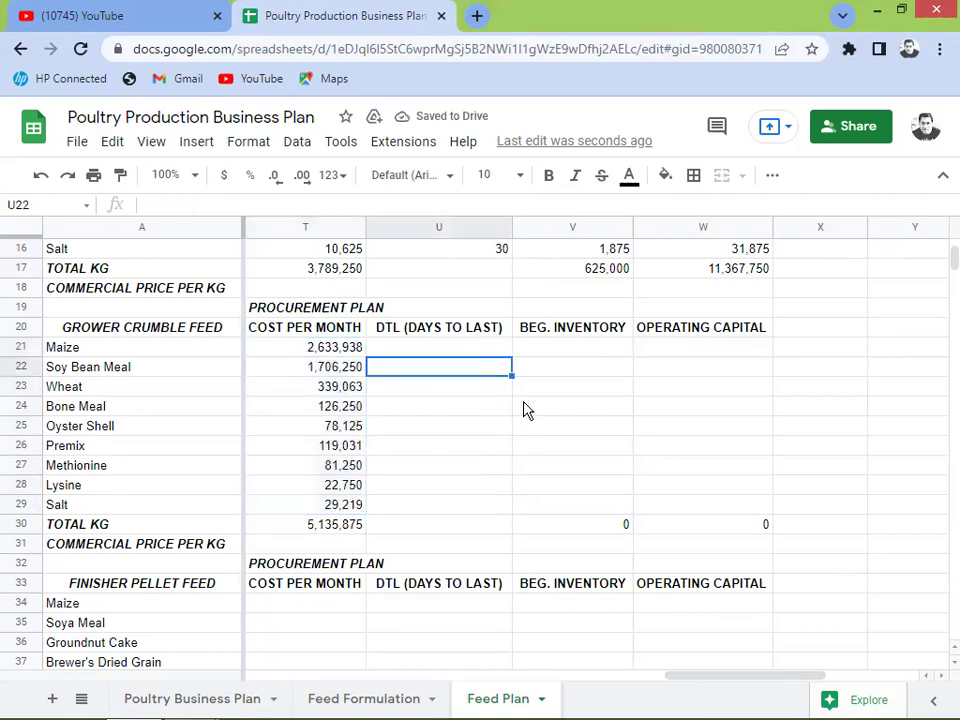
key(Left)
key(Up)
key(Right)
text(90)
key(Return)
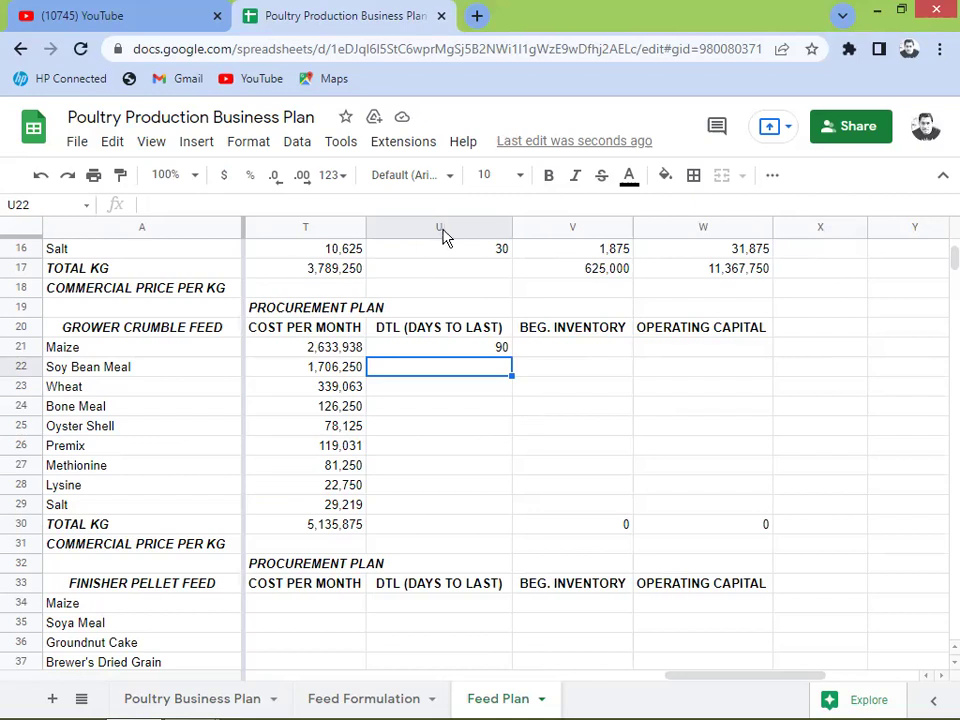
click(468, 352)
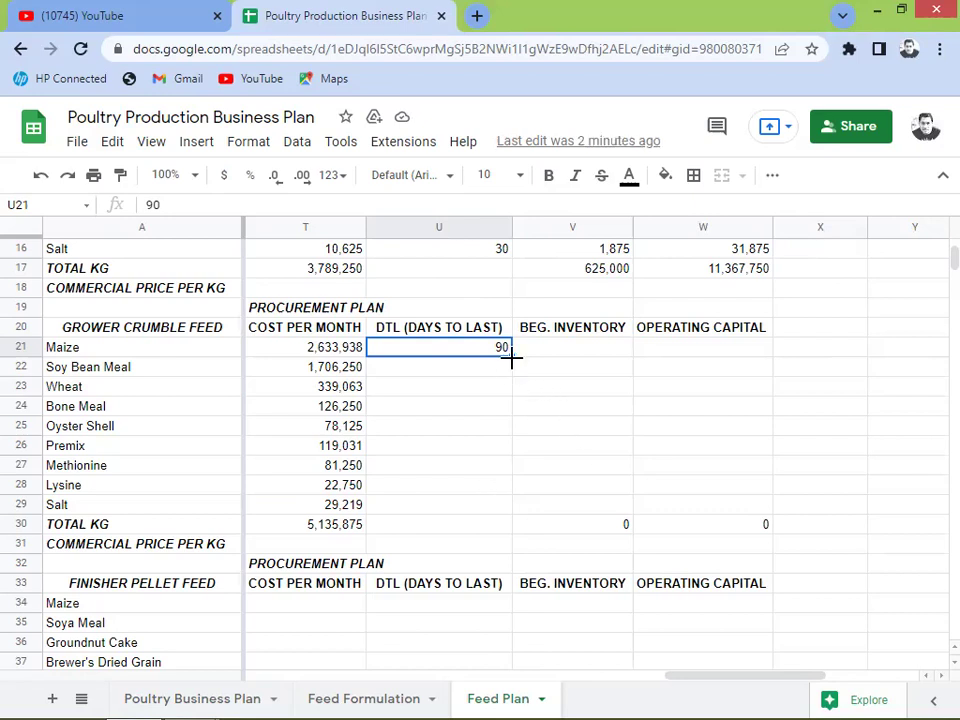
drag(511, 358, 518, 392)
Step: Set the grower feed's days to last to 30 for Bone Meal through Salt in U24:U29
click(470, 408)
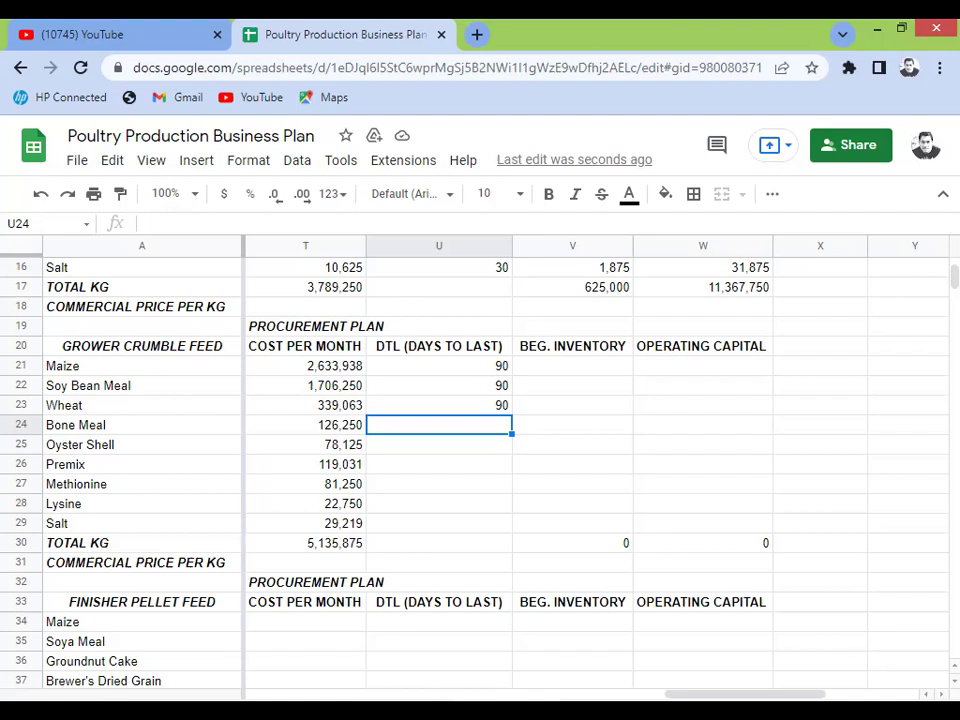
text(30)
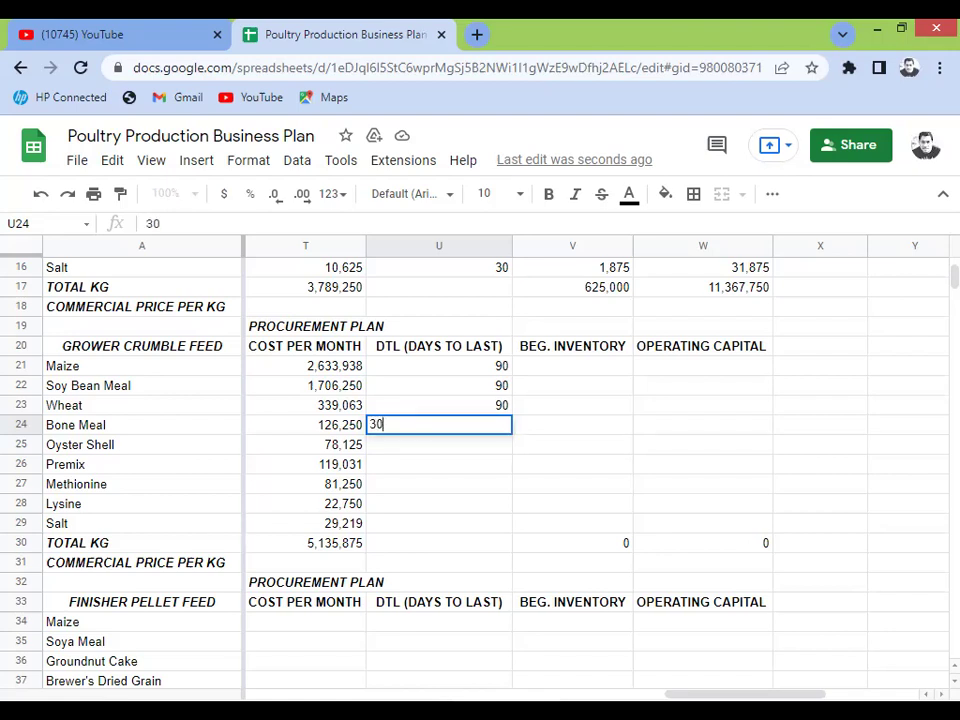
key(Return)
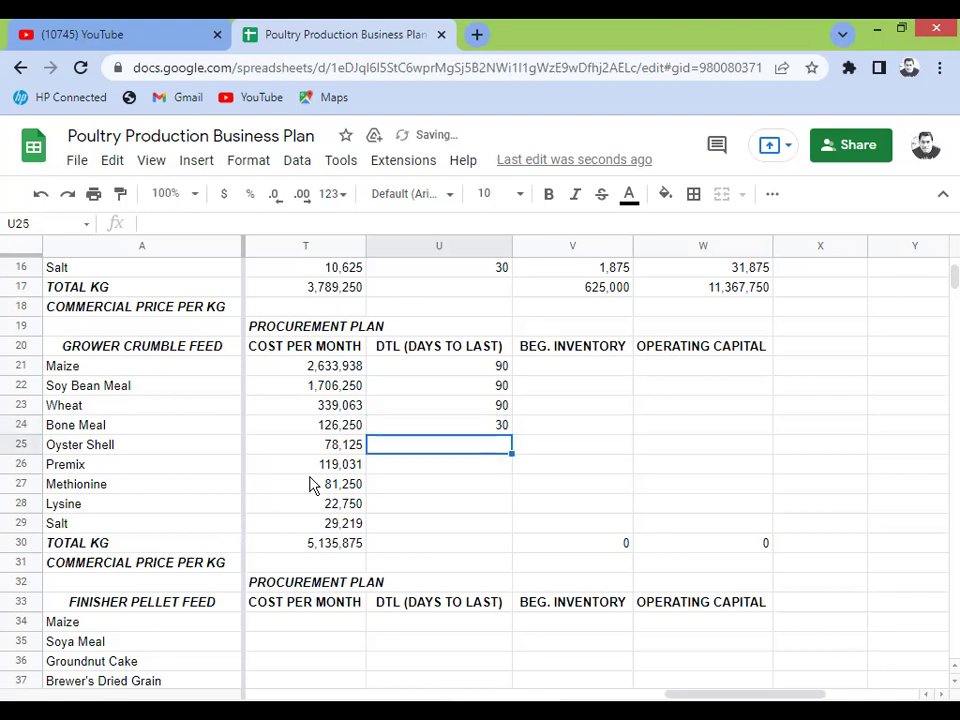
click(470, 428)
drag(512, 418, 511, 513)
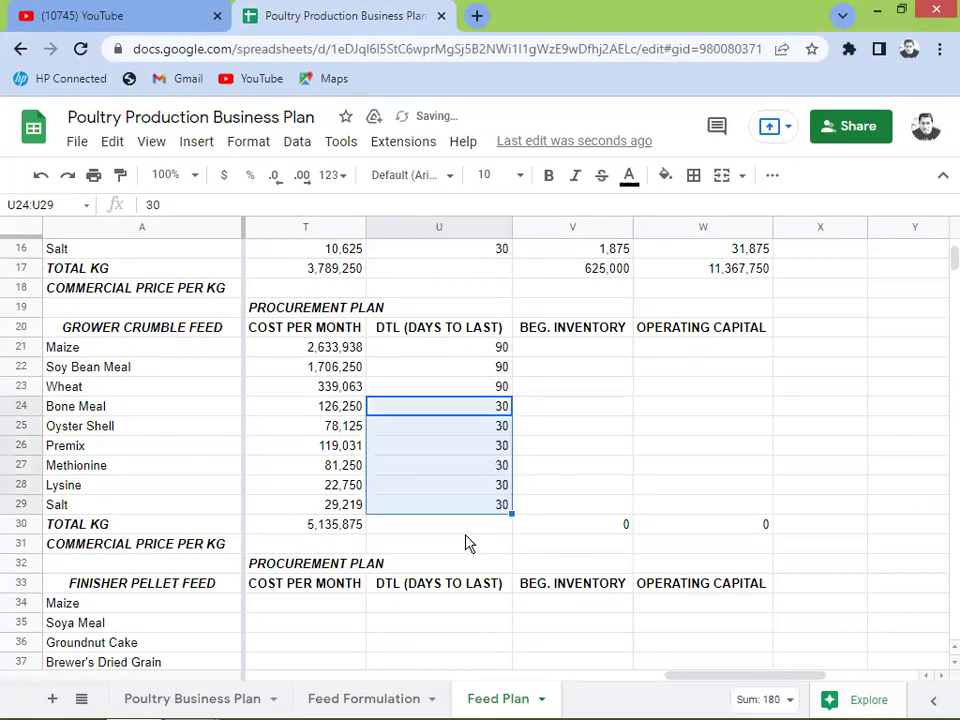
click(433, 534)
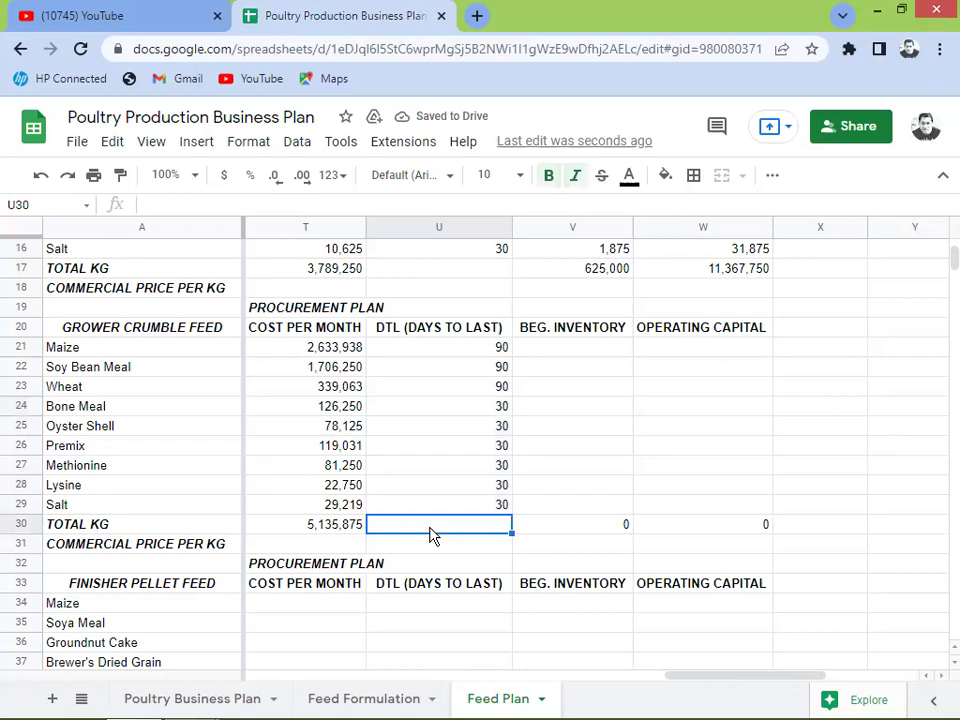
Step: Calculate the grower Maize beginning inventory in V21 as three months of December volume, =S21*3
click(554, 350)
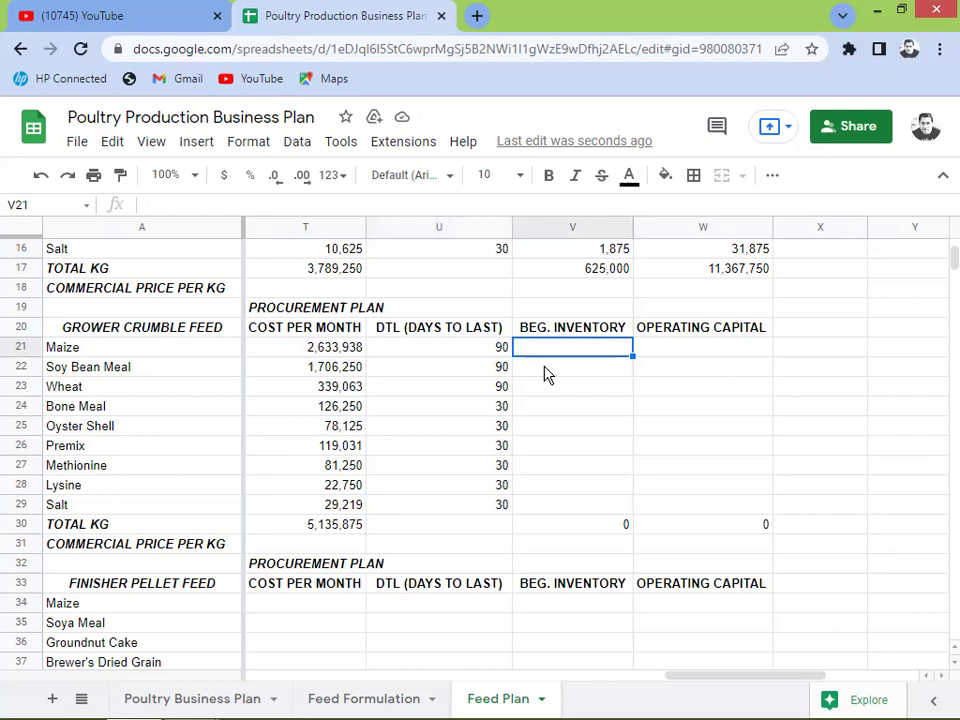
text(=)
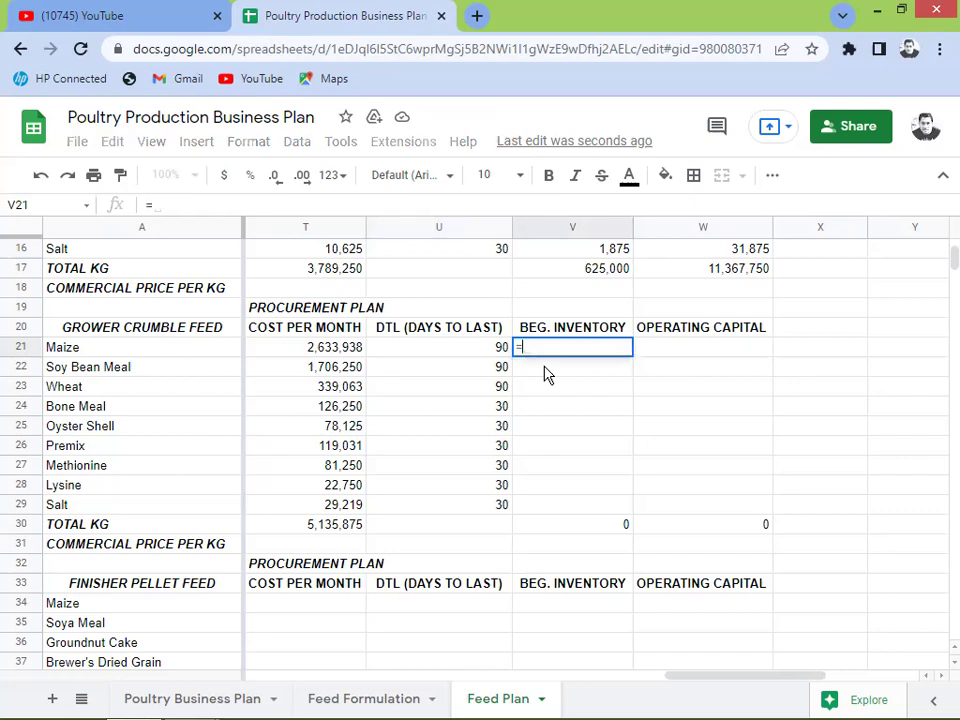
key(Left)
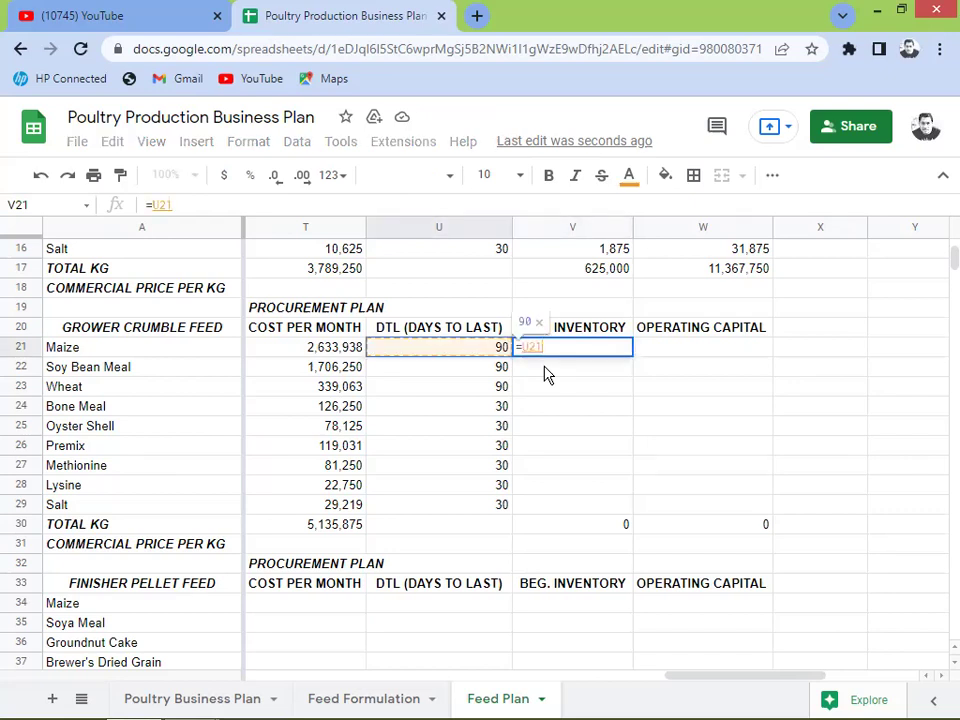
key(Left)
key(Left)
text(*3)
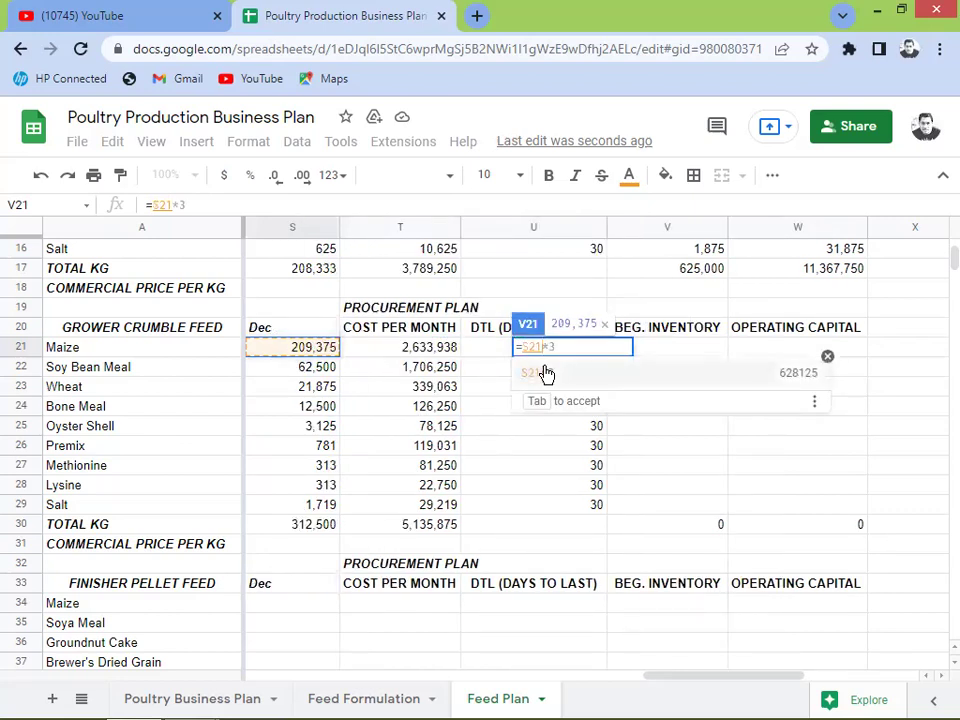
key(Return)
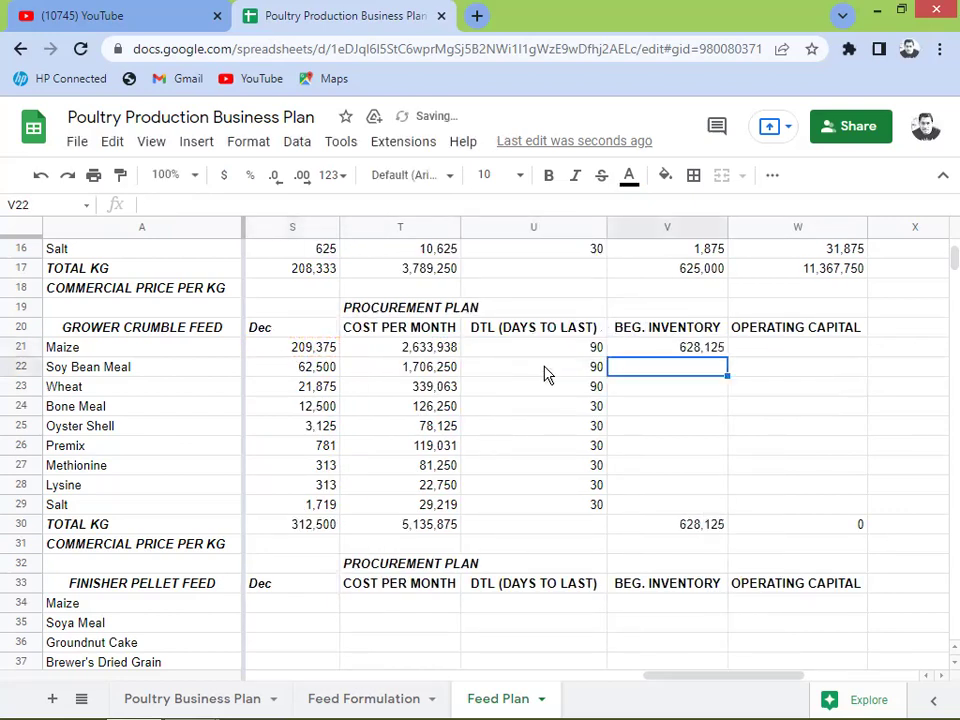
Step: Fill the three-month beginning inventory formula from V21 down through Wheat in V23
key(Left)
key(Up)
key(Right)
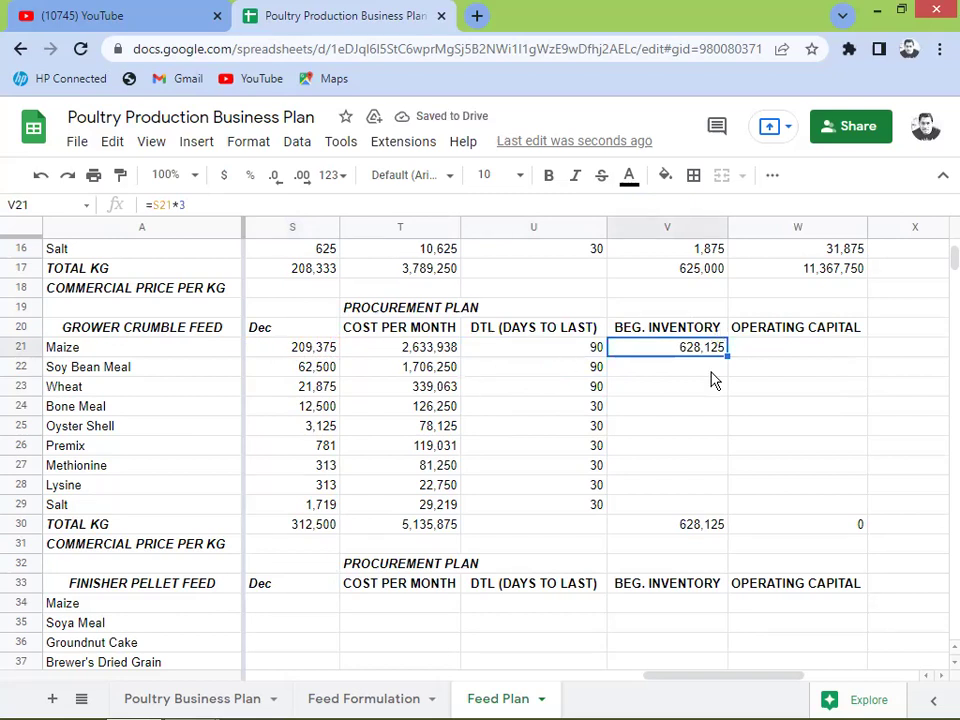
click(940, 678)
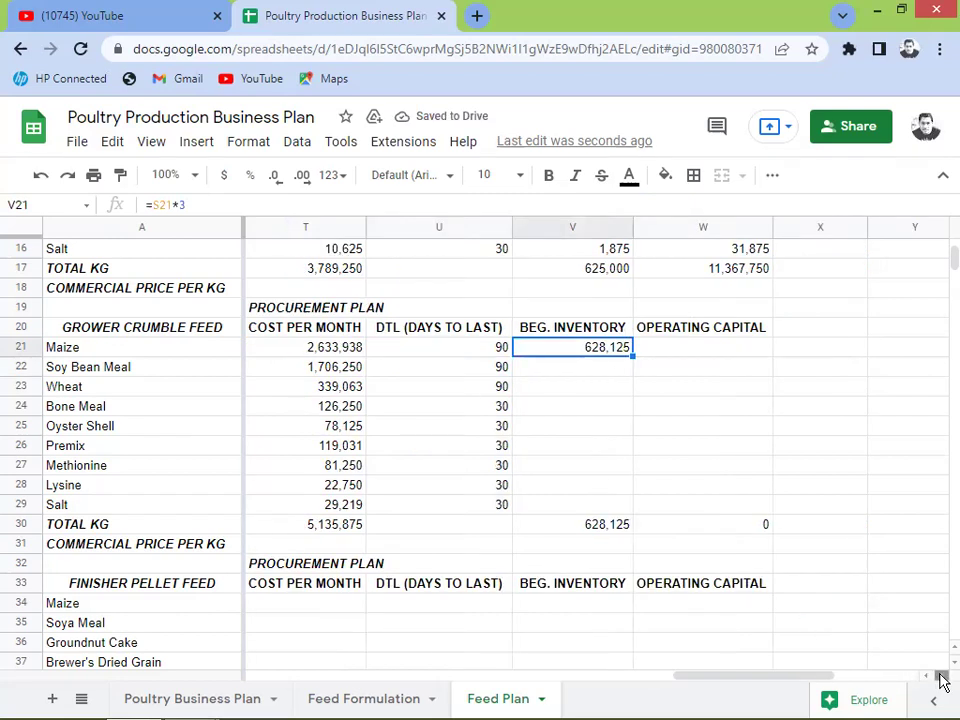
click(940, 678)
drag(513, 354, 527, 388)
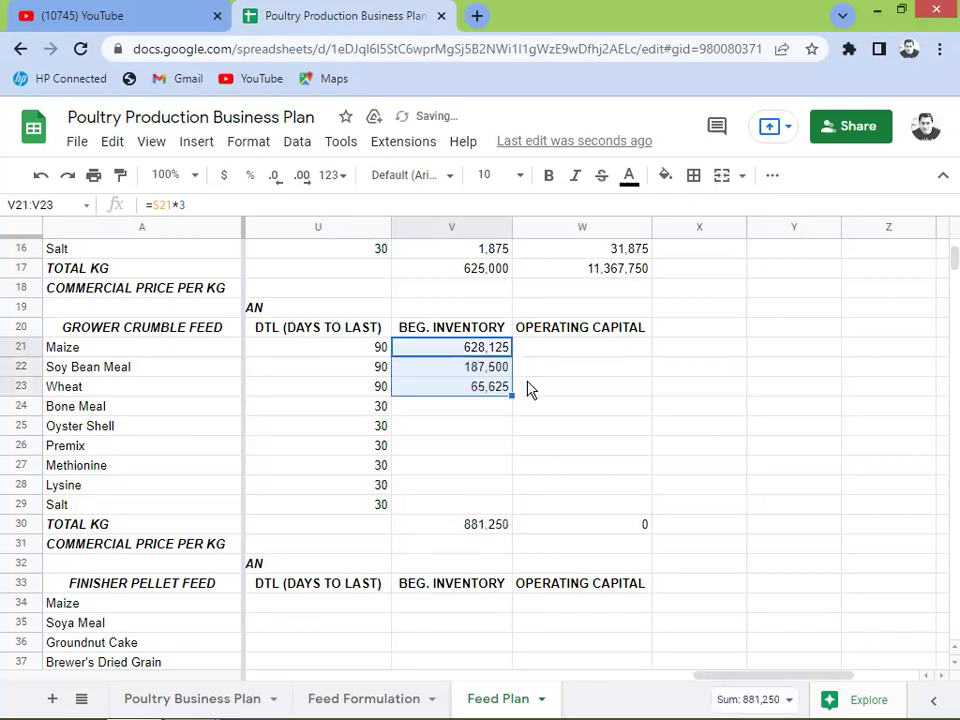
Step: Set the grower Bone Meal beginning inventory in V24 to =S24 and fill it down through Salt in V29
click(469, 410)
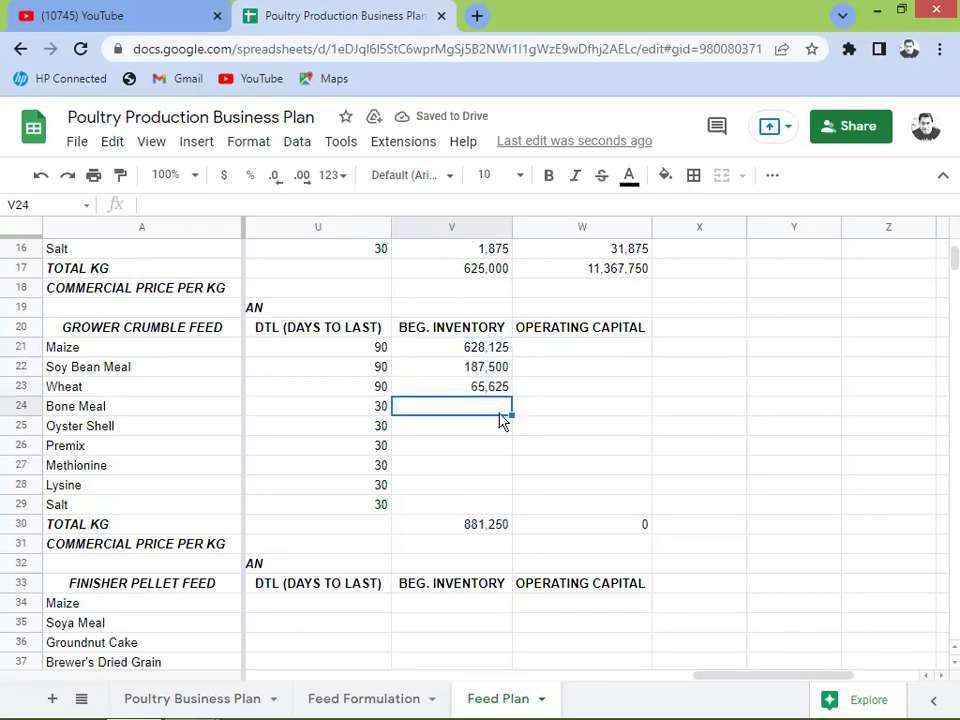
text(=)
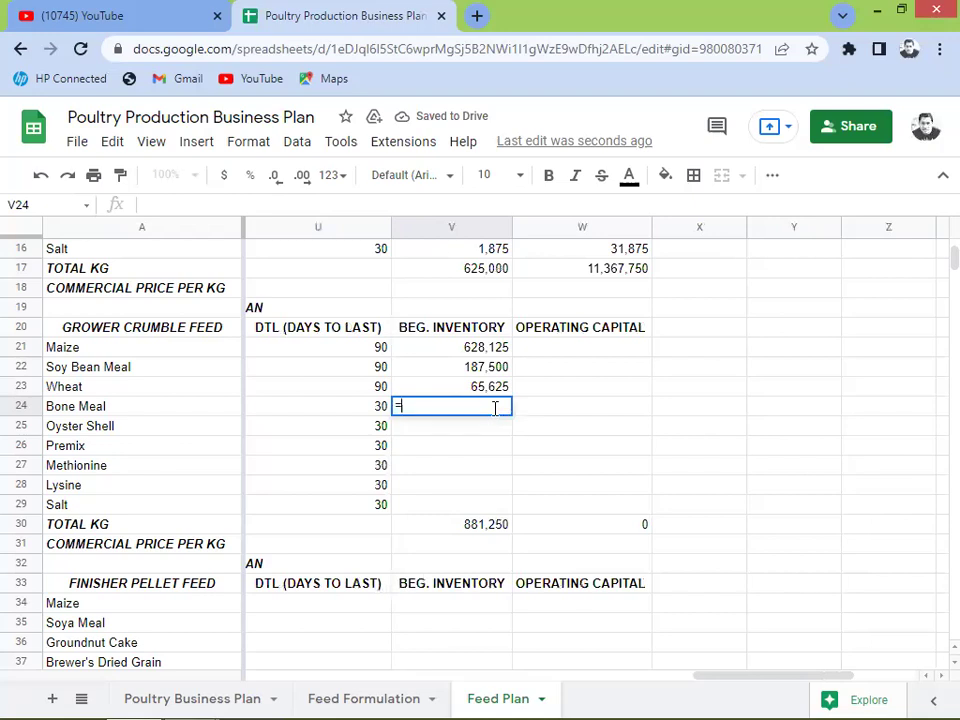
key(Left)
key(Left)
key(Left)
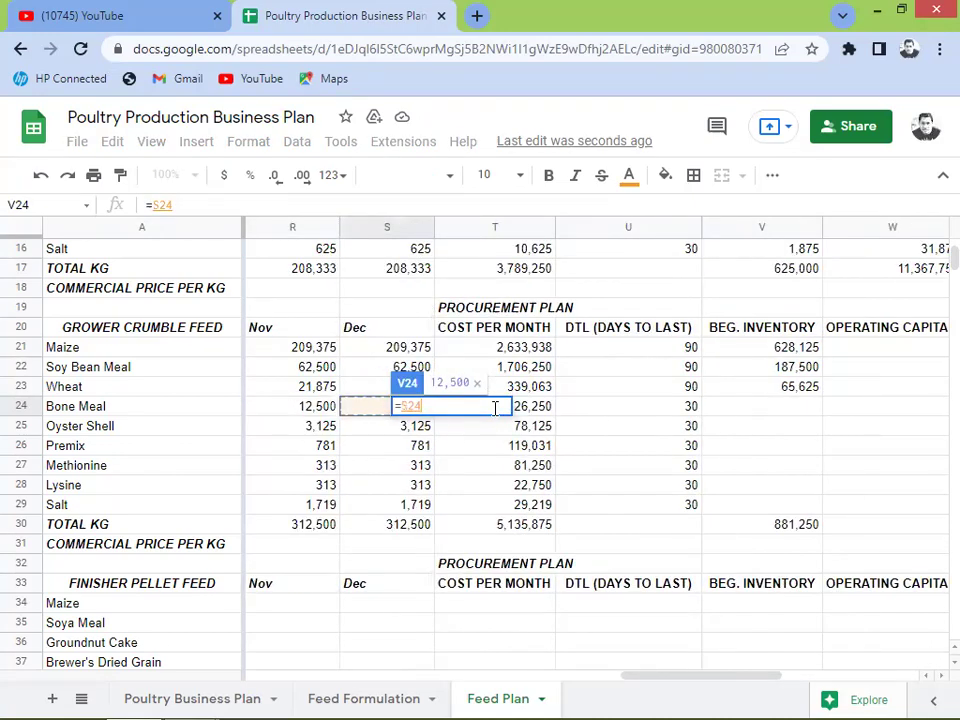
key(Return)
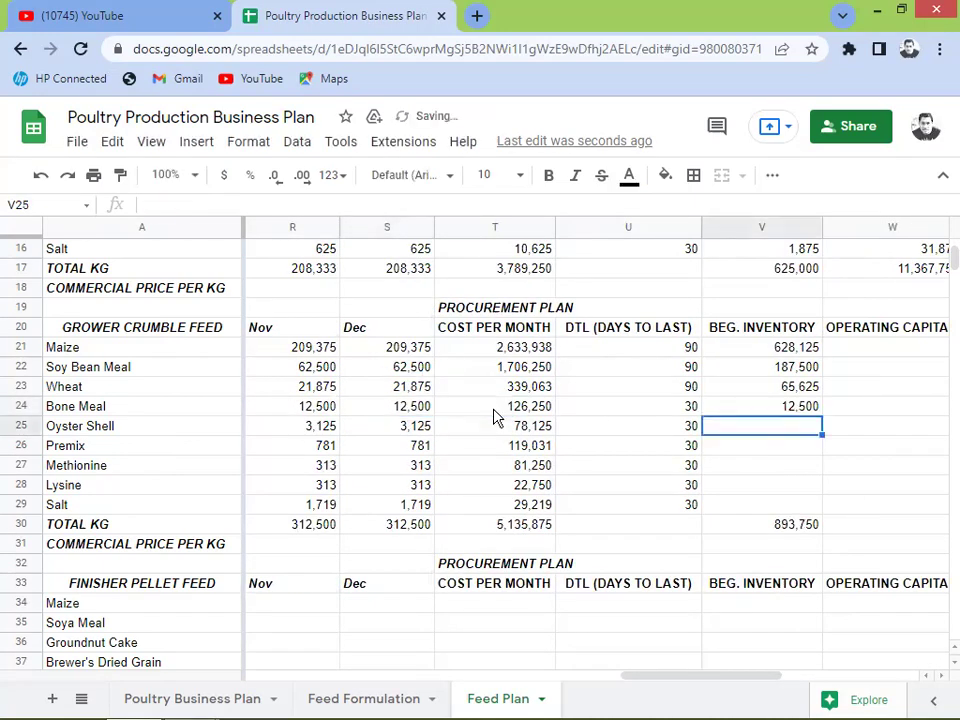
click(753, 390)
click(797, 412)
drag(820, 416, 806, 505)
Step: Calculate the grower Maize operating capital in W21 with the formula =V21*E21
click(895, 335)
click(895, 348)
text(=)
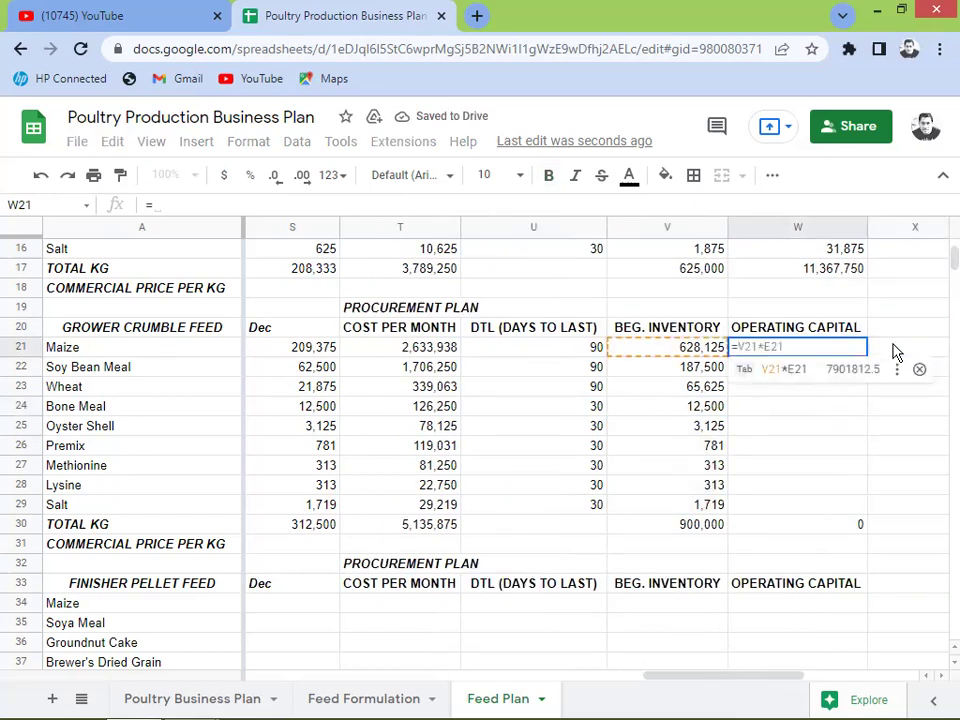
text(*)
key(Left)
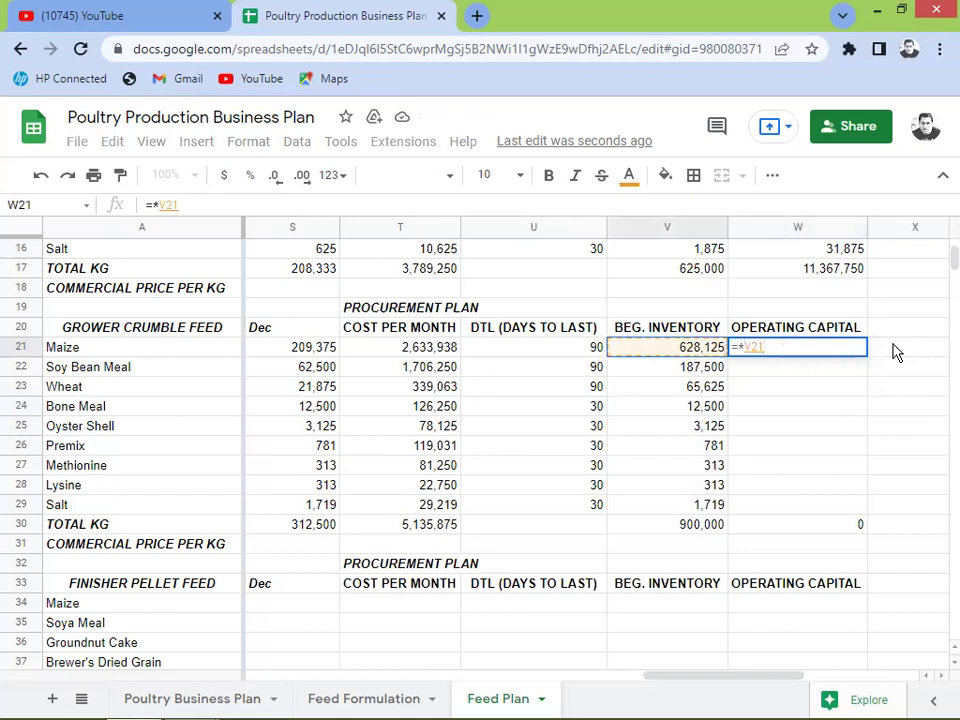
key(BackSpace)
key(BackSpace)
key(BackSpace)
key(BackSpace)
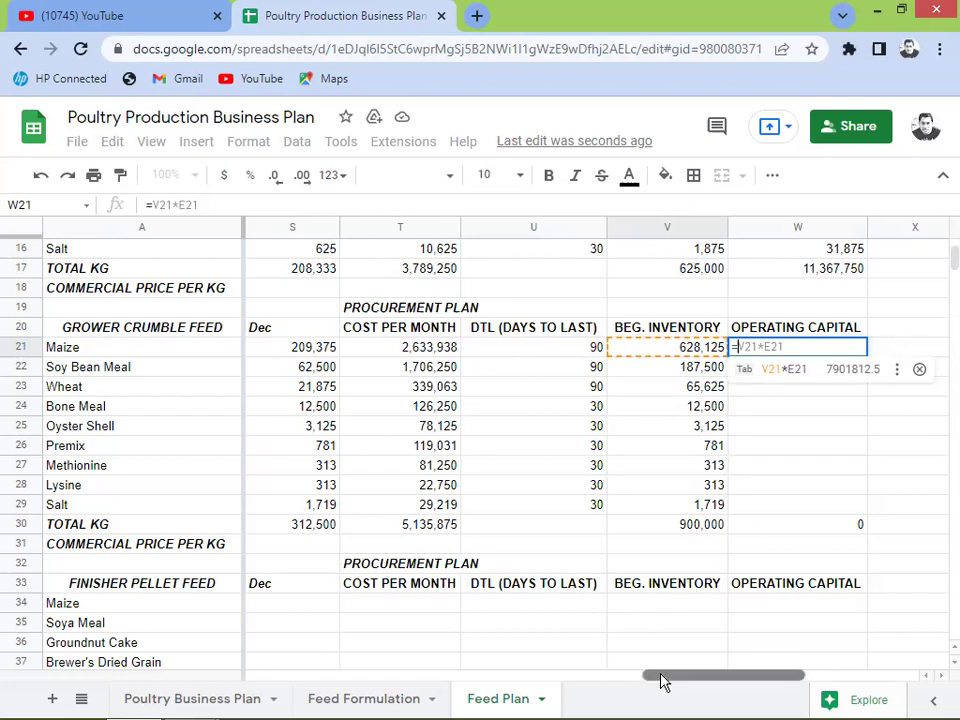
drag(660, 680, 679, 692)
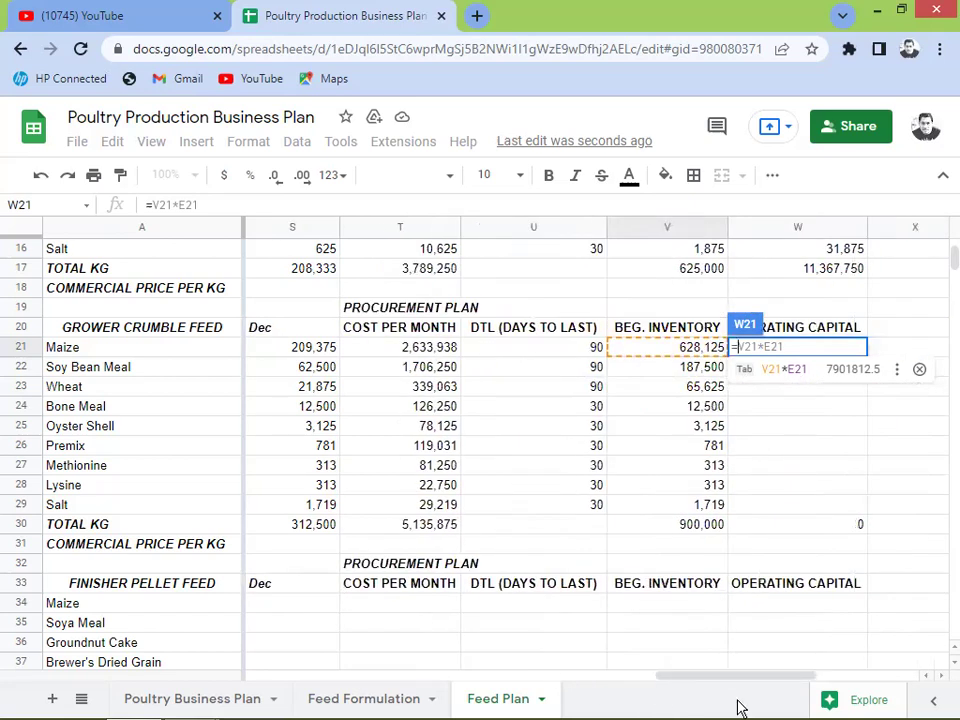
key(Return)
key(Up)
key(Down)
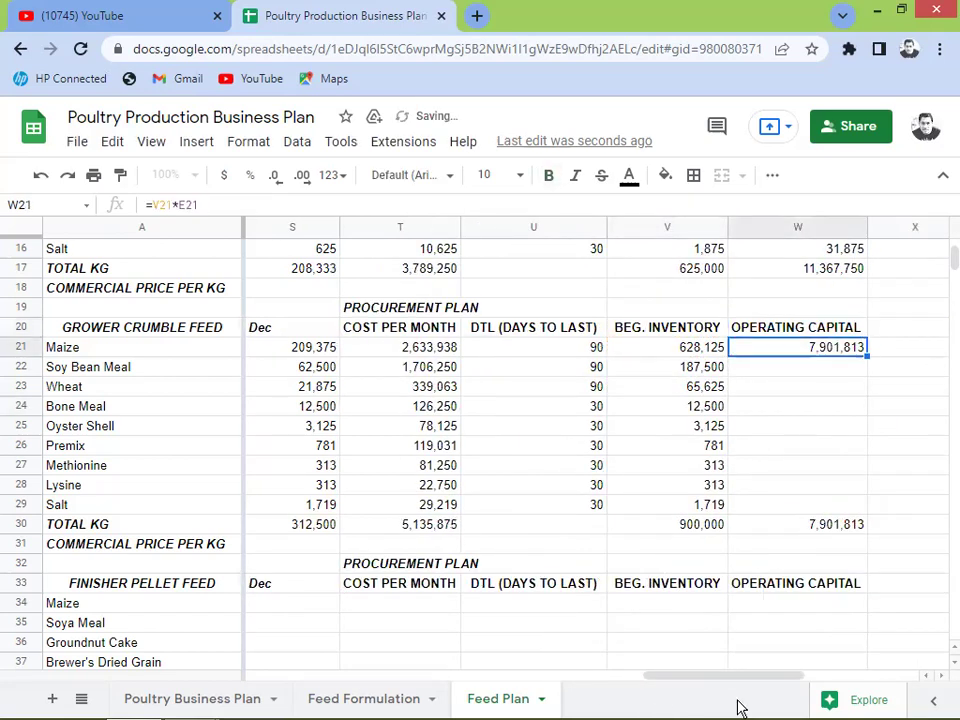
Step: Review row 21 of the grower feed back to the price and total ingredients columns to check the operating capital formula's source cells
key(Left)
key(Left)
key(Left)
key(Left)
key(Left)
key(Left)
key(Left)
key(Left)
key(Left)
key(Left)
key(Left)
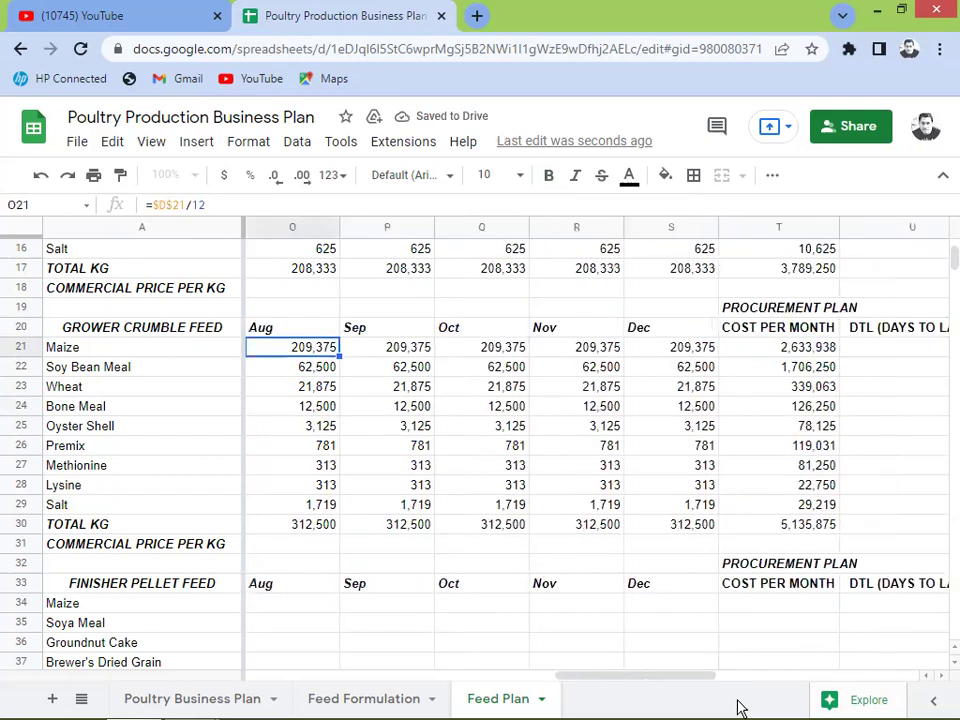
key(Left)
key(Left)
key(Left)
key(Left)
key(Left)
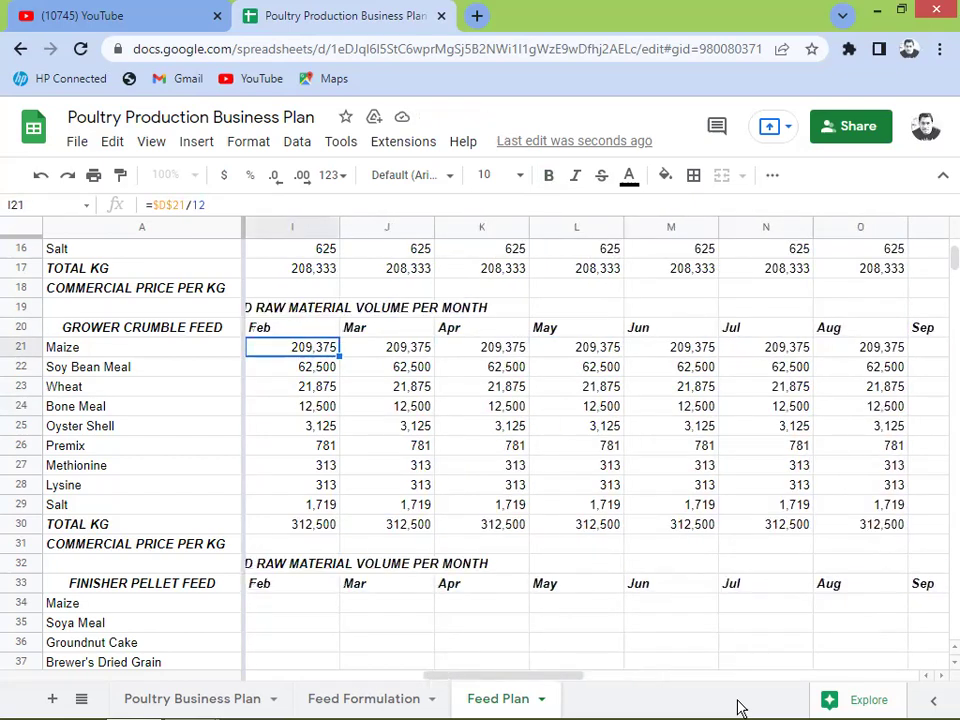
key(Left)
key(Left)
key(Left)
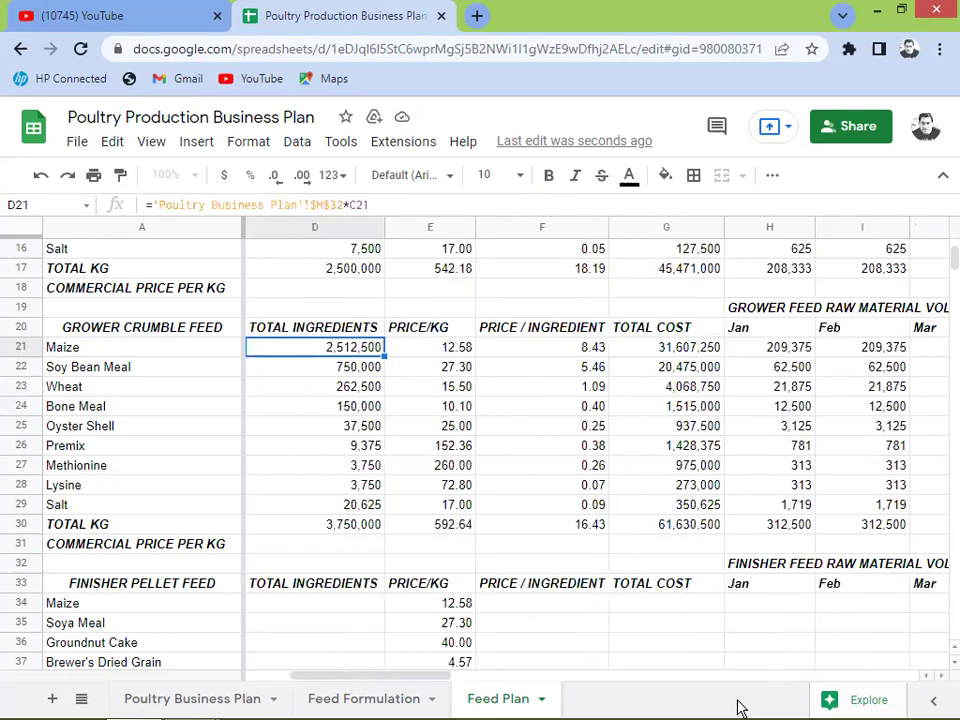
key(Right)
key(Right)
key(Right)
key(Right)
key(Right)
key(Right)
key(Right)
key(Right)
key(Right)
key(Right)
key(Right)
key(Right)
key(Right)
key(Right)
key(Right)
key(Right)
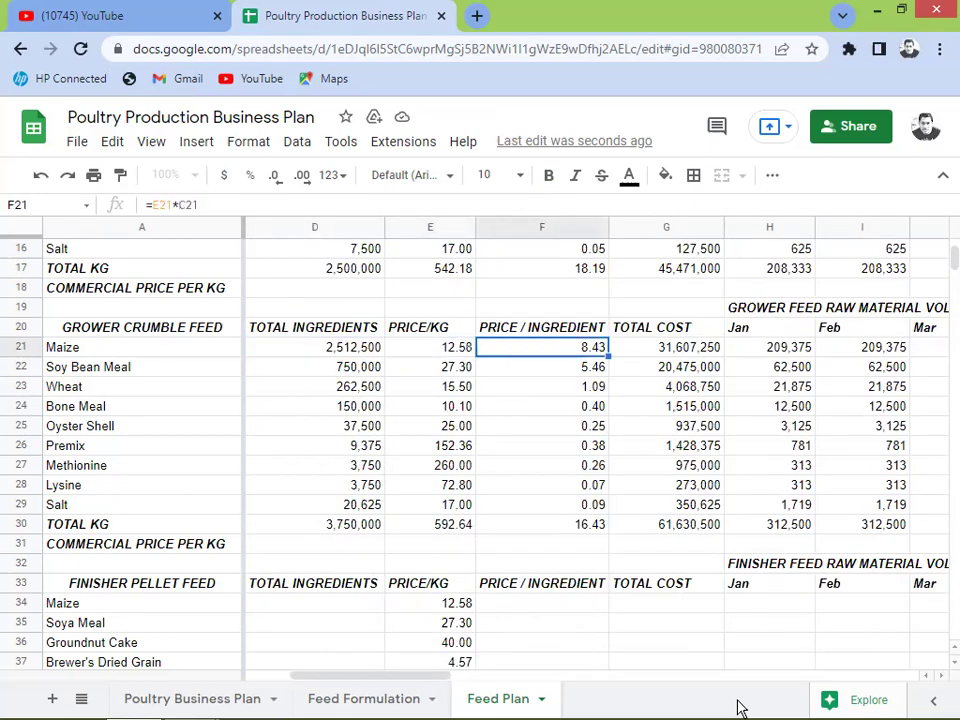
Step: Fill the grower Maize operating capital formula from W21 down through Salt in W29
key(Right)
key(Right)
key(Right)
key(Right)
key(Right)
key(Right)
key(Right)
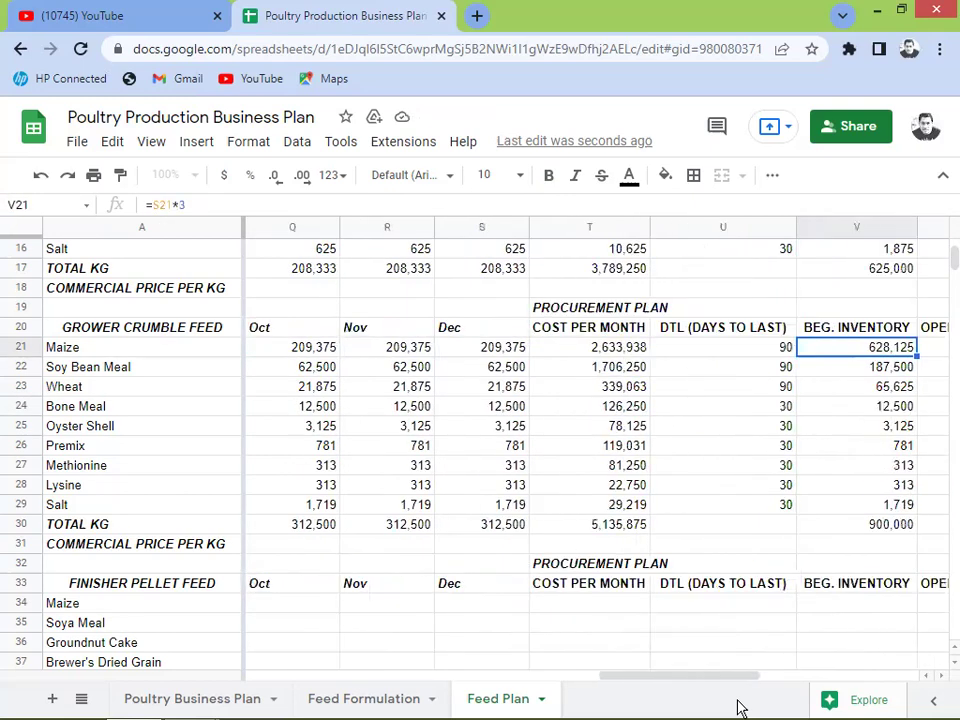
key(Left)
key(Left)
key(Left)
key(Left)
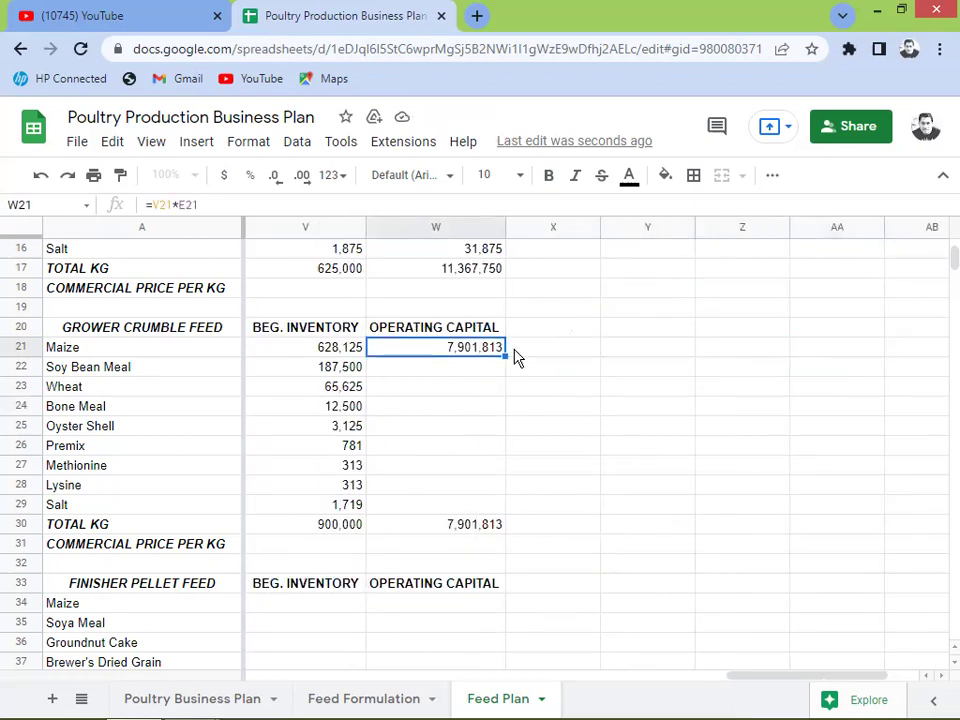
drag(506, 354, 468, 497)
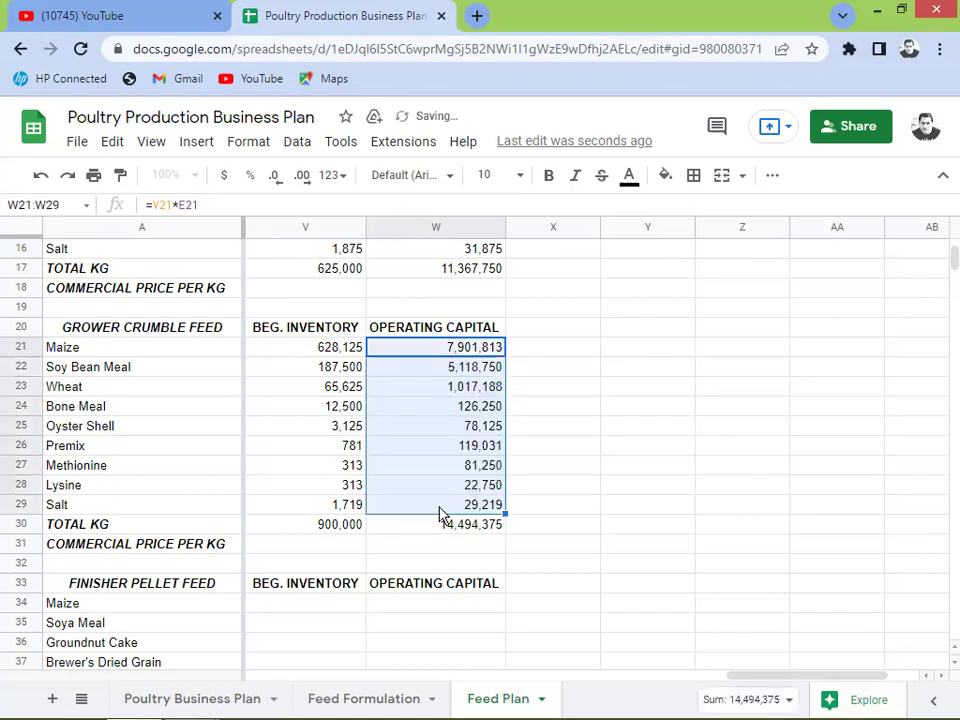
Step: Compare the grower operating capital total in W30 with the preceding feed's total in W17, and check the Salt formula in W29
click(472, 526)
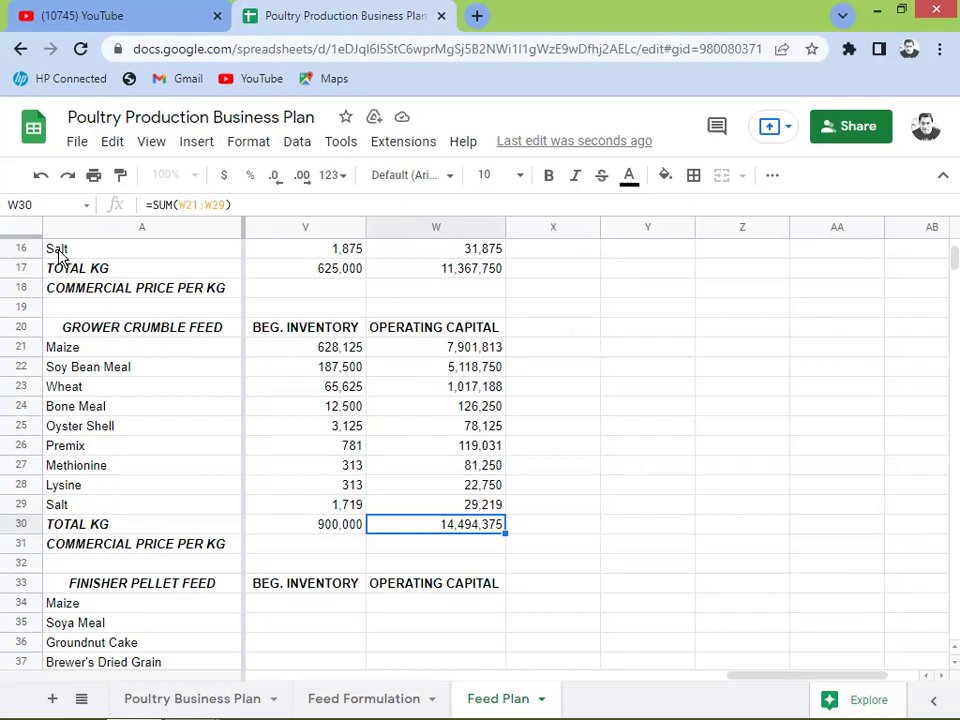
key(Up)
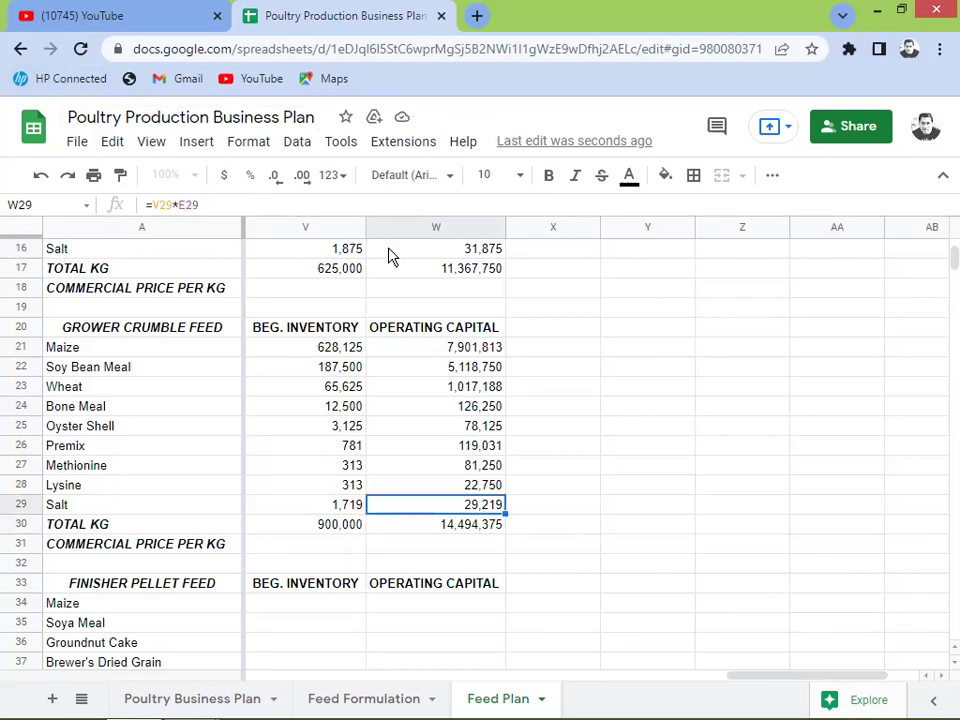
click(428, 272)
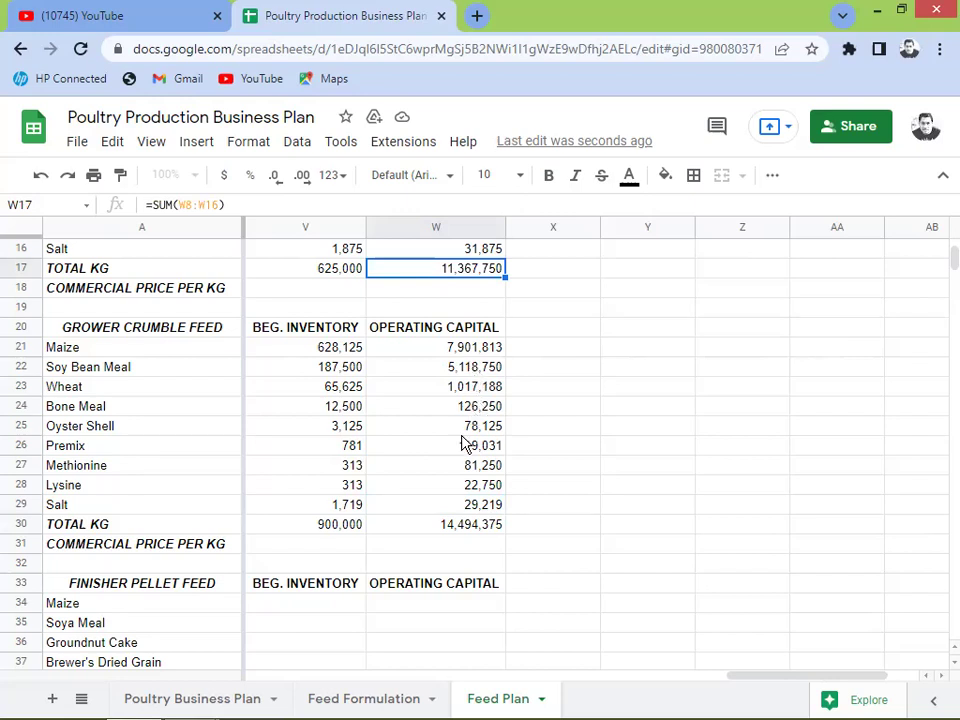
click(447, 532)
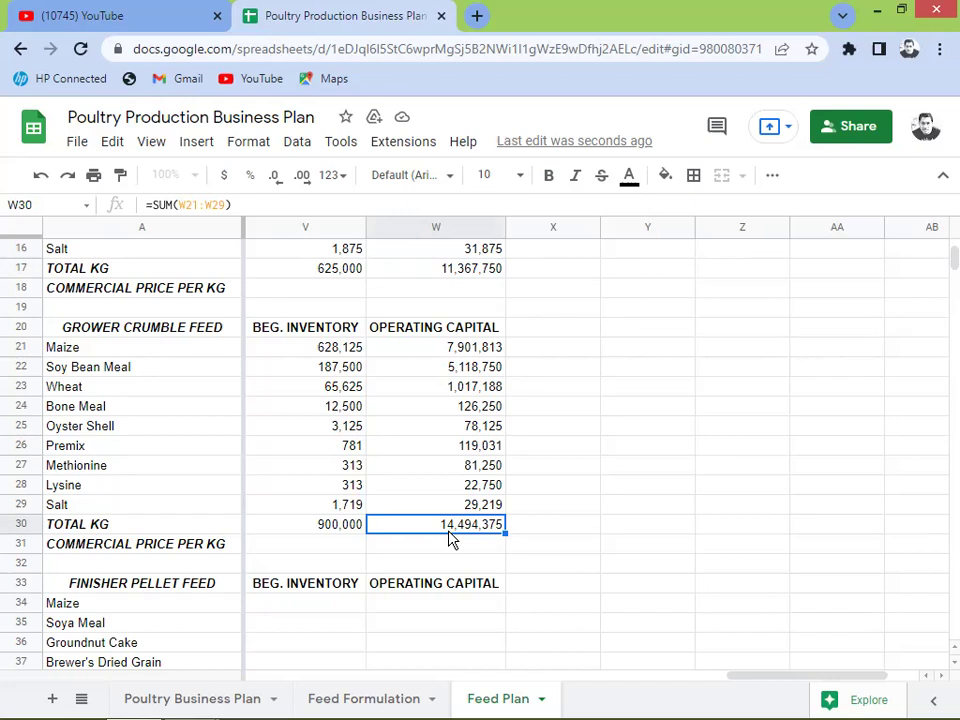
Step: Calculate the finisher Maize total ingredients in D34 with ='Poultry Business Plan'!$M$35*C34 and fill it down through Lysine in D43
key(Left)
key(Left)
key(Left)
key(Left)
key(Left)
key(Left)
key(Left)
key(Left)
key(Left)
key(Left)
key(Left)
key(Left)
key(Left)
key(Left)
key(Left)
key(Left)
key(Left)
key(Left)
key(Left)
key(Left)
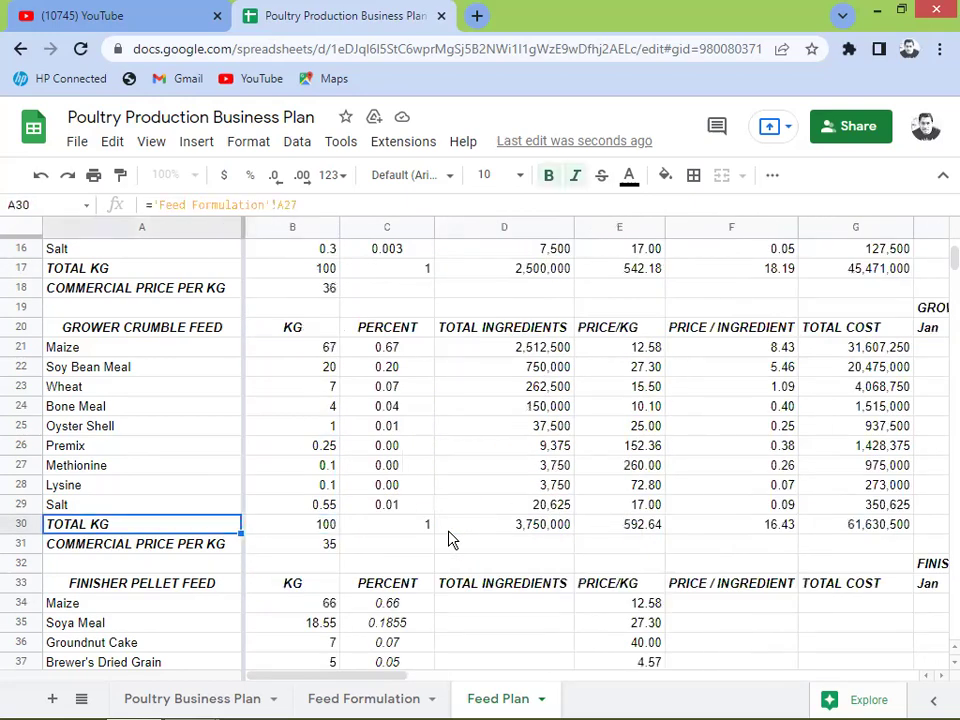
key(Down)
key(Down)
key(Down)
key(Down)
key(Down)
key(Down)
key(Down)
key(Down)
key(Down)
key(Down)
key(Down)
key(Down)
key(Down)
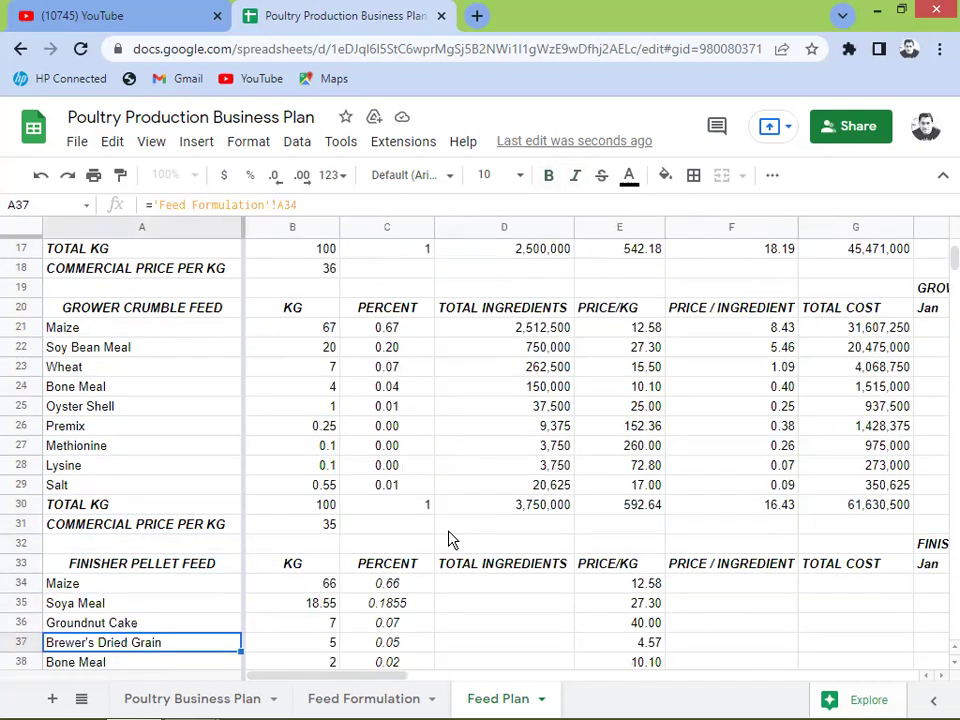
key(Down)
key(Down)
key(Up)
key(Up)
key(Up)
key(Up)
key(Up)
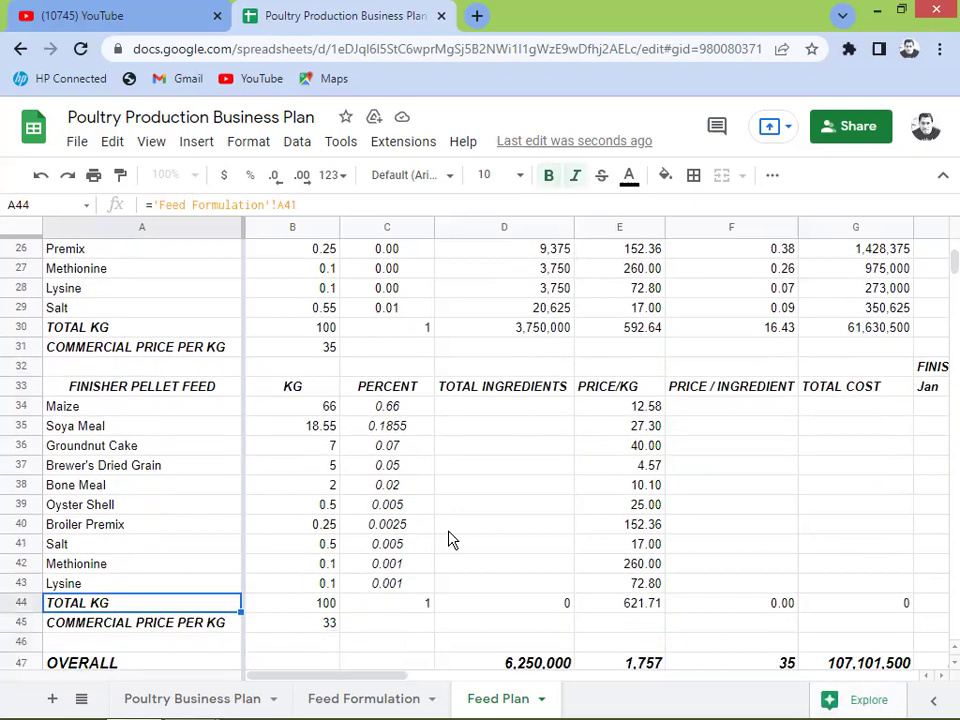
key(Up)
key(Up)
key(Up)
key(Up)
key(Up)
key(Up)
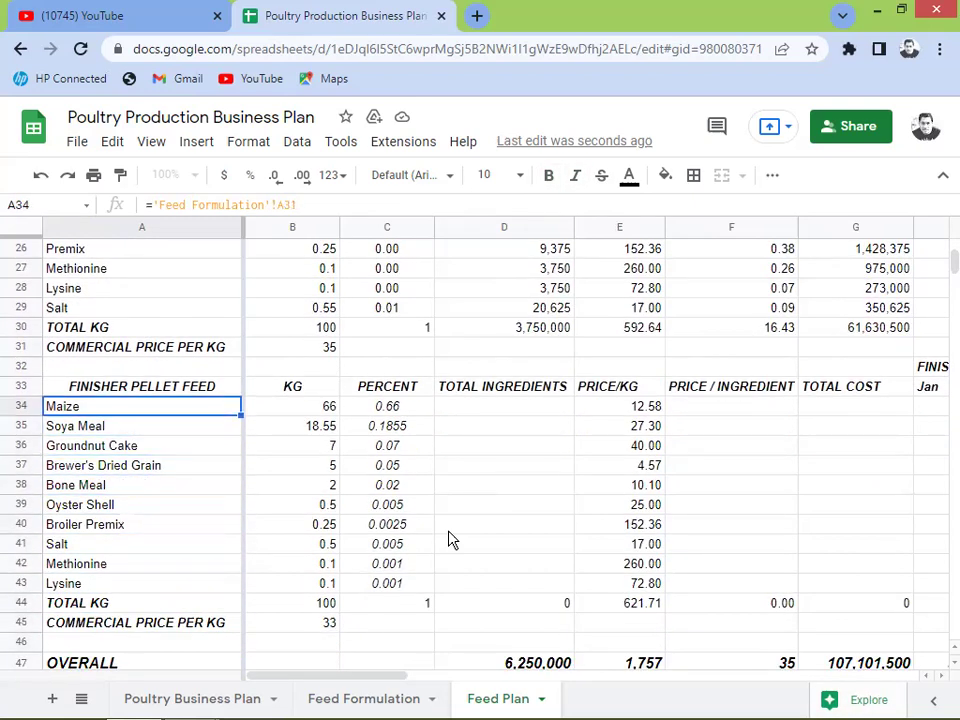
key(Right)
key(Right)
key(Right)
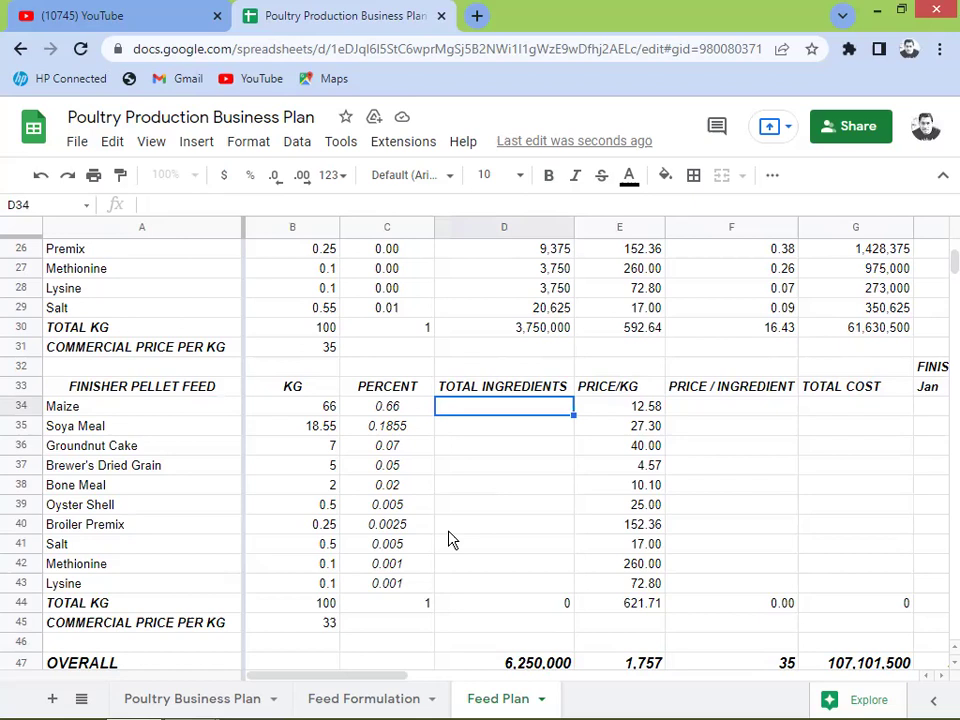
text(=)
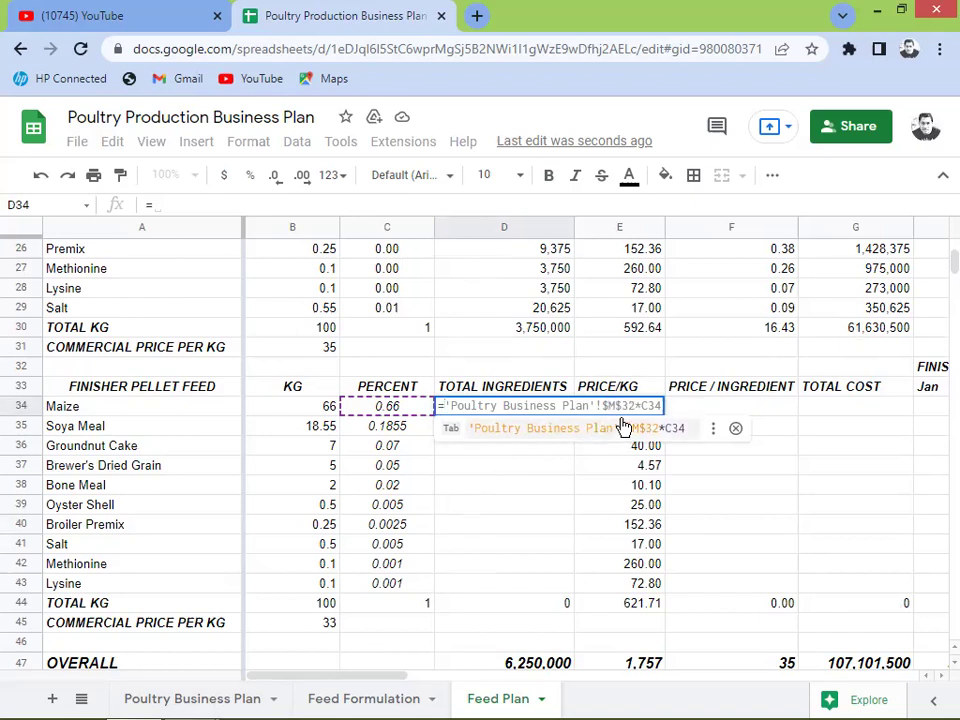
click(190, 703)
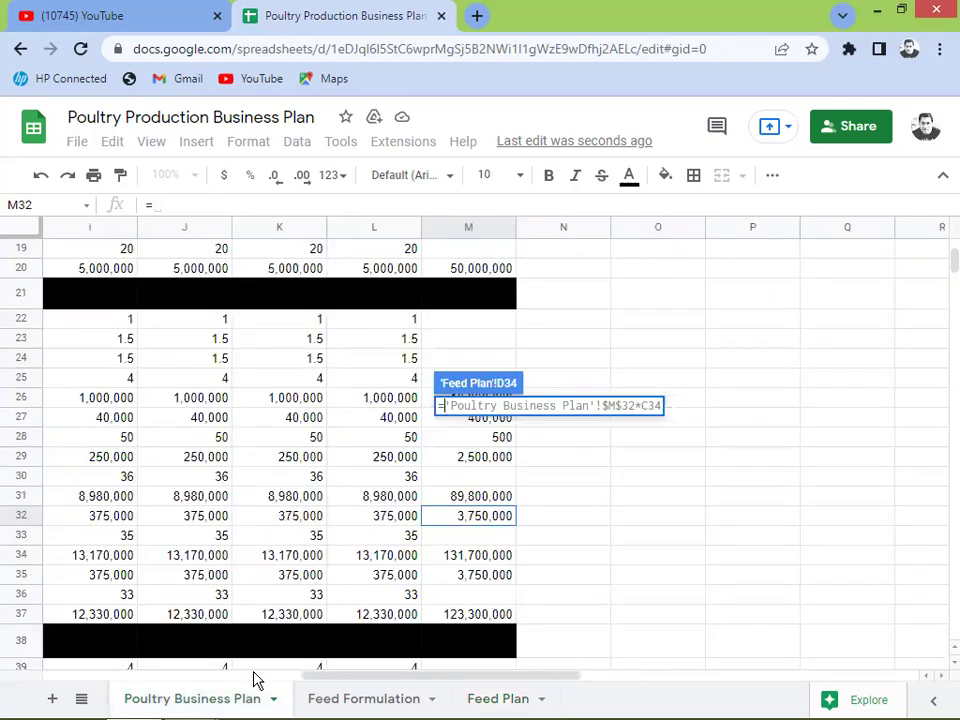
click(426, 580)
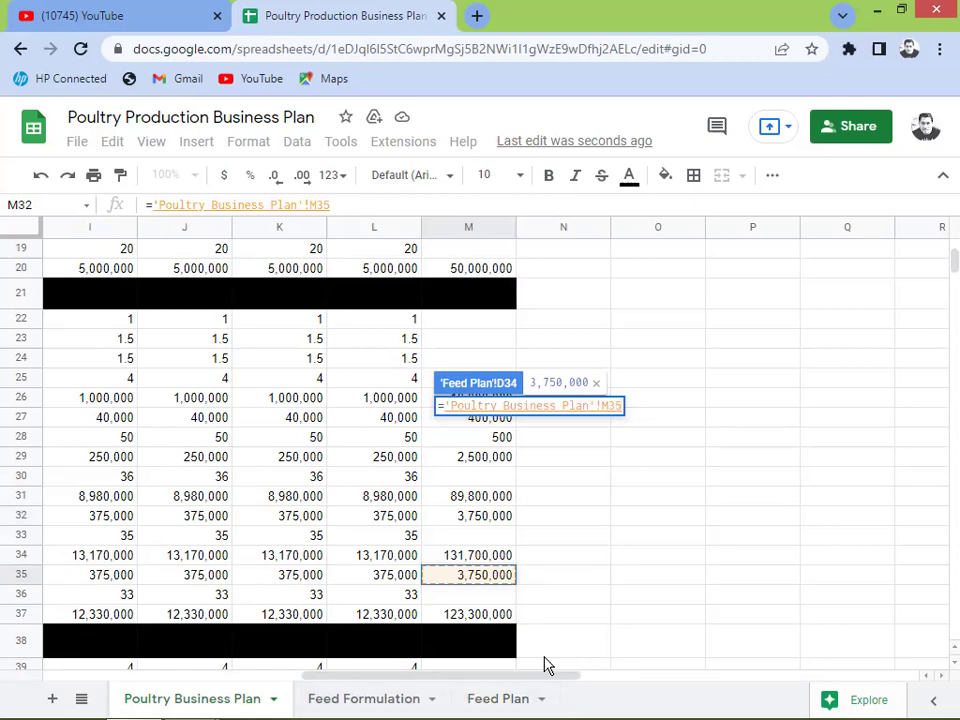
click(478, 699)
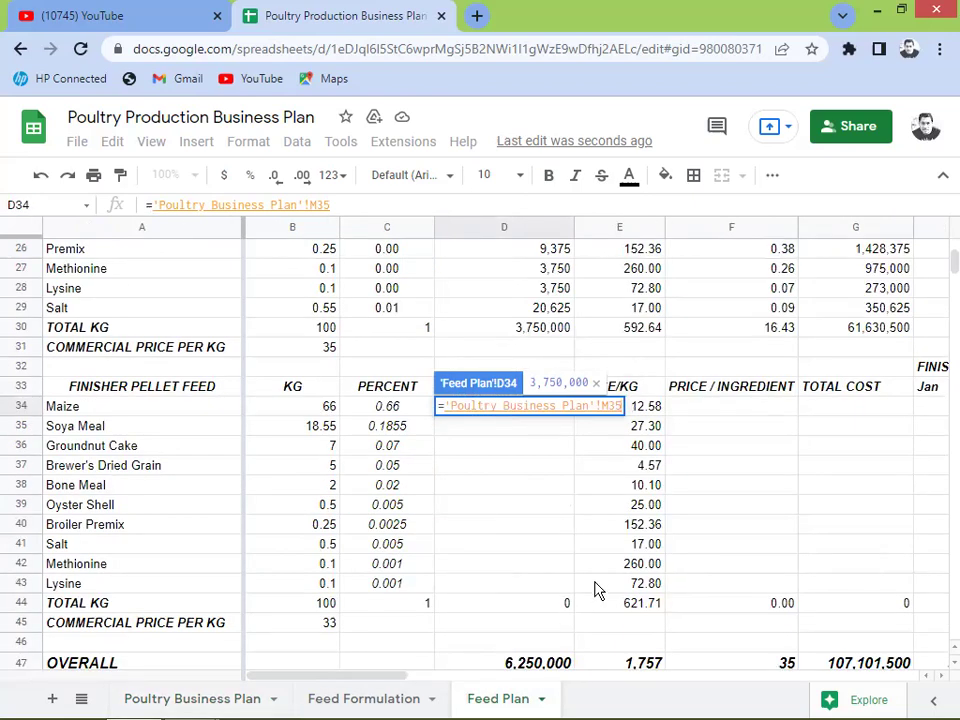
key(F4)
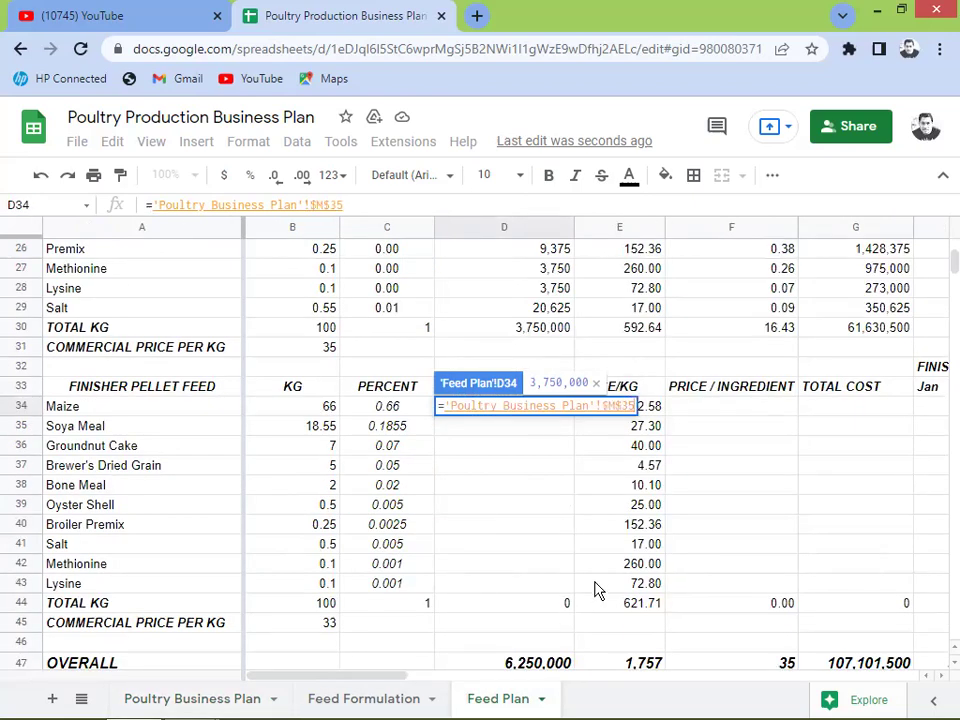
text(*)
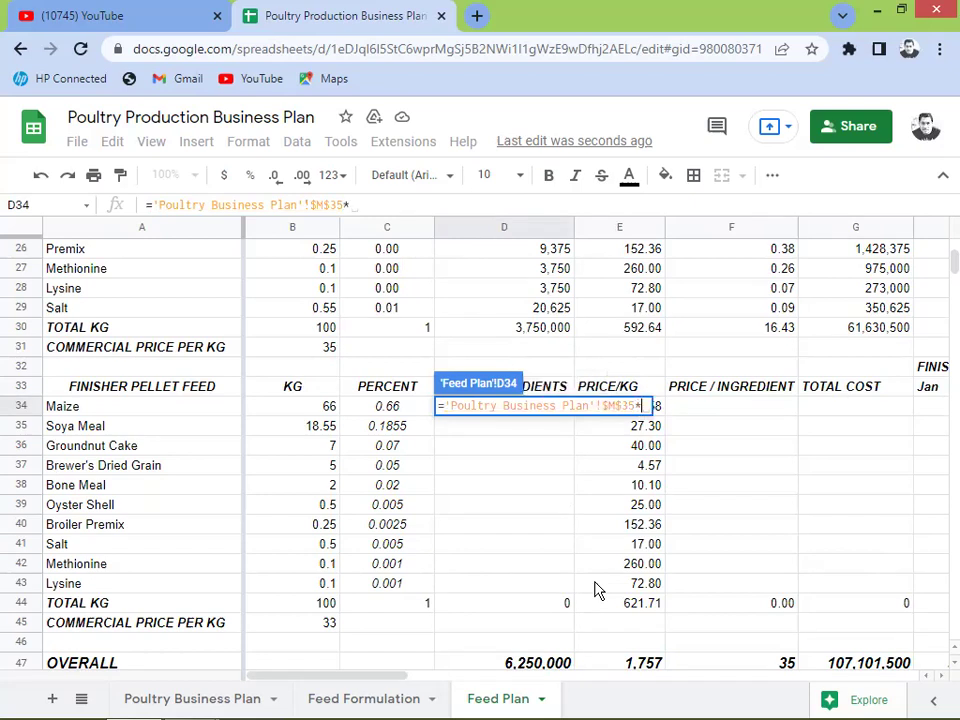
click(376, 408)
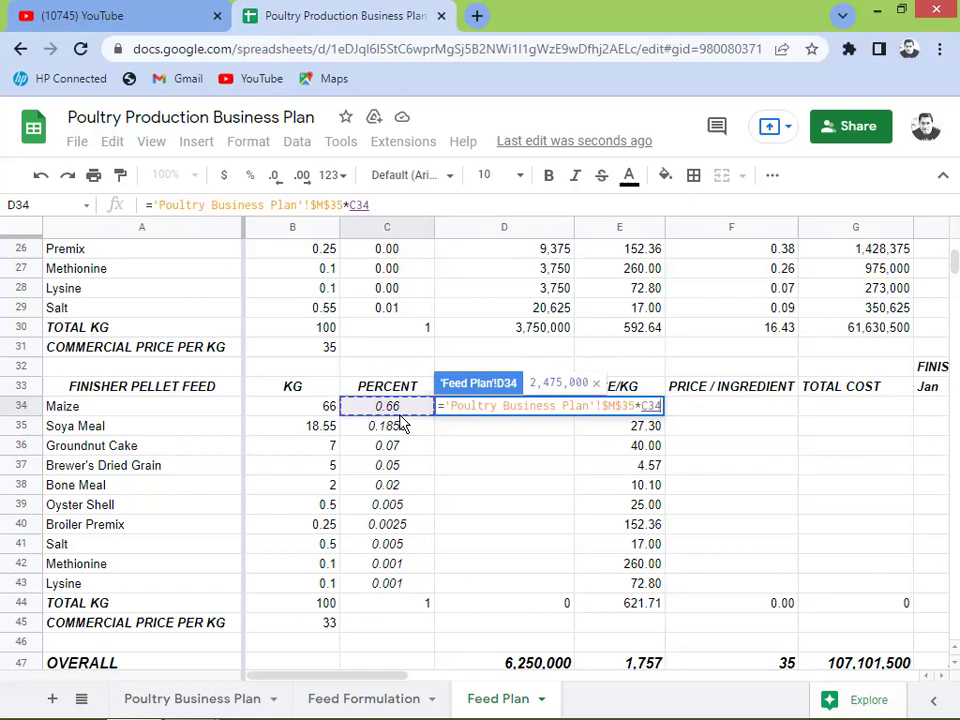
key(Return)
key(Up)
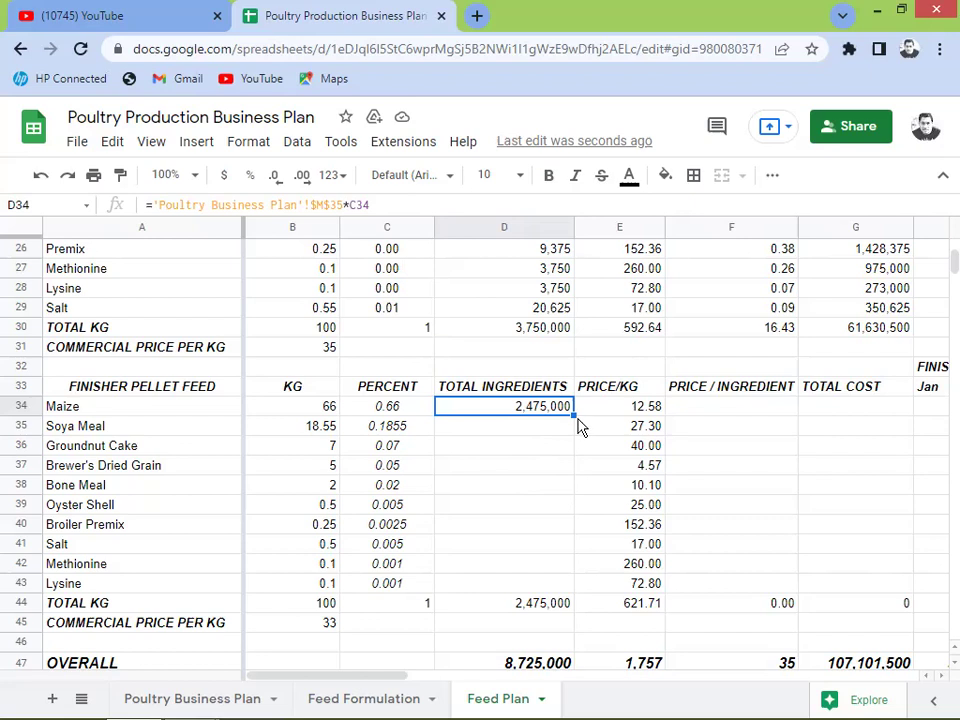
drag(574, 418, 572, 583)
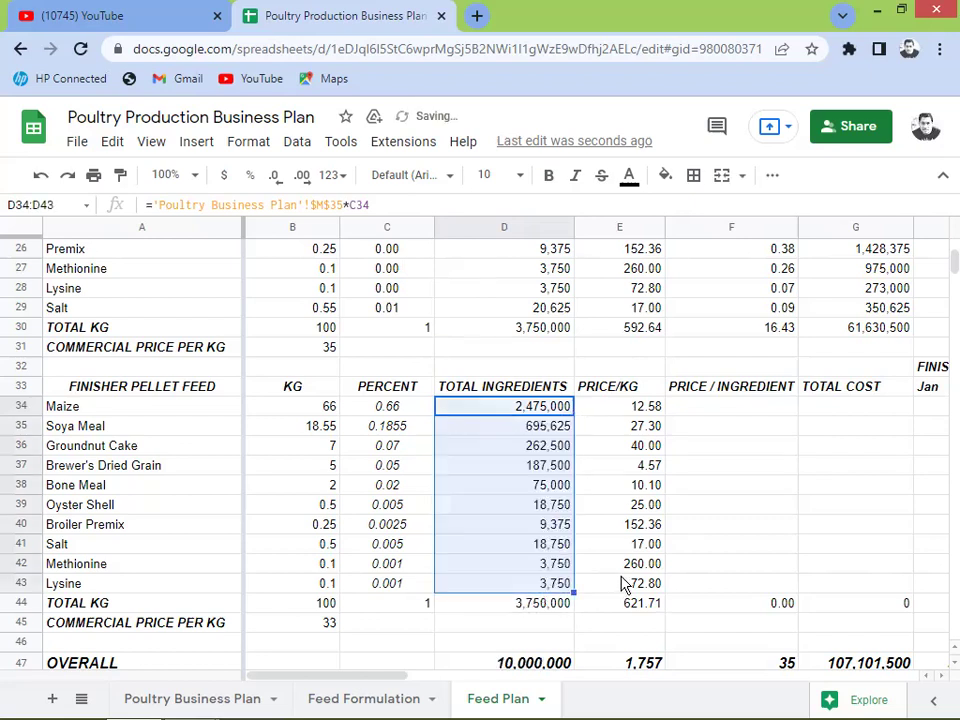
Step: Compare the finisher total ingredients sum in D44 with the grower sum in D30
click(540, 612)
click(516, 332)
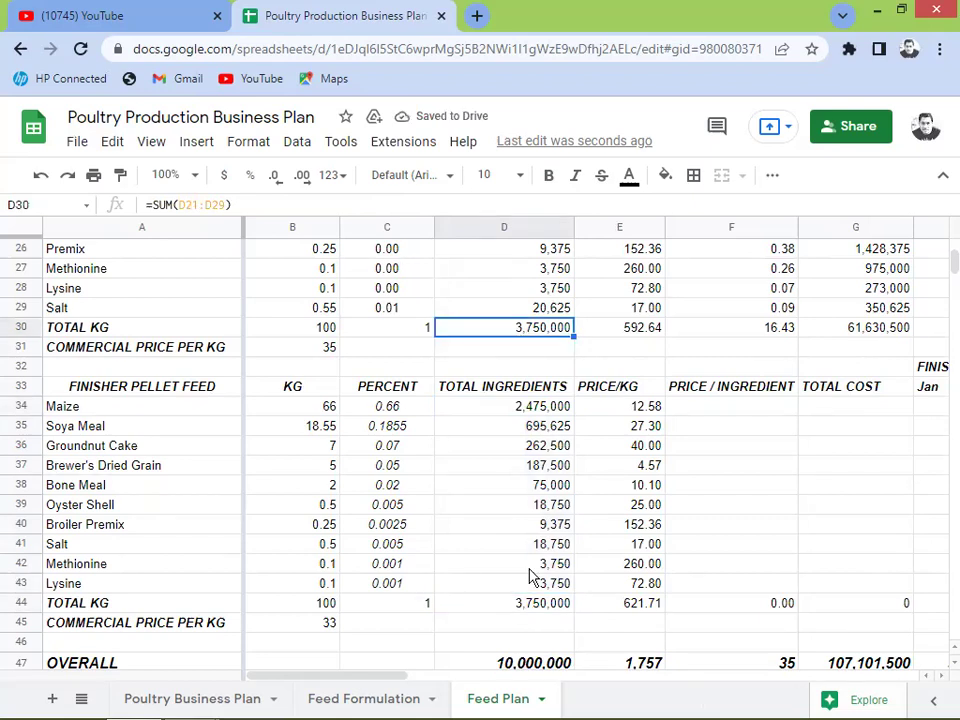
click(524, 604)
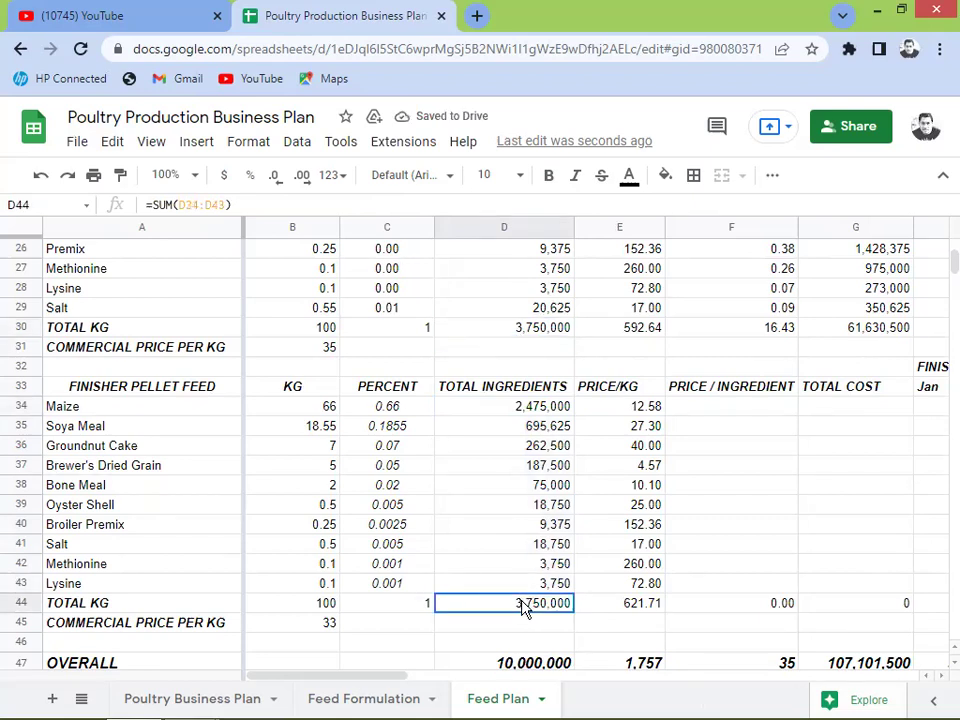
click(546, 335)
click(500, 606)
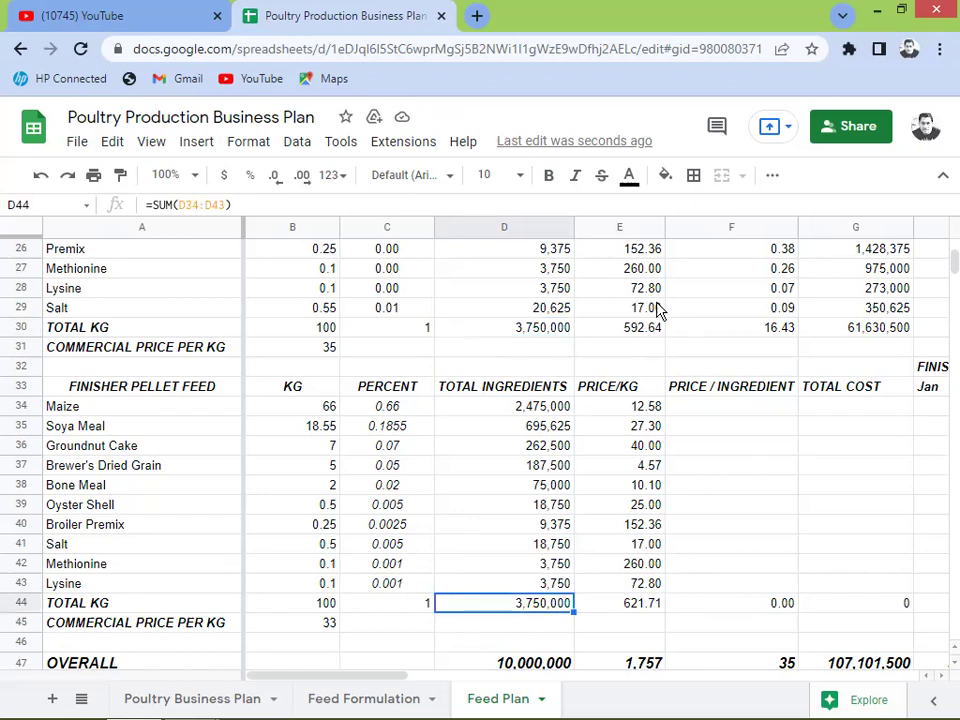
Step: Try the formulas =E34*C34 and =D34*E34 for the finisher Maize price per ingredient in F34
click(707, 407)
double_click(707, 405)
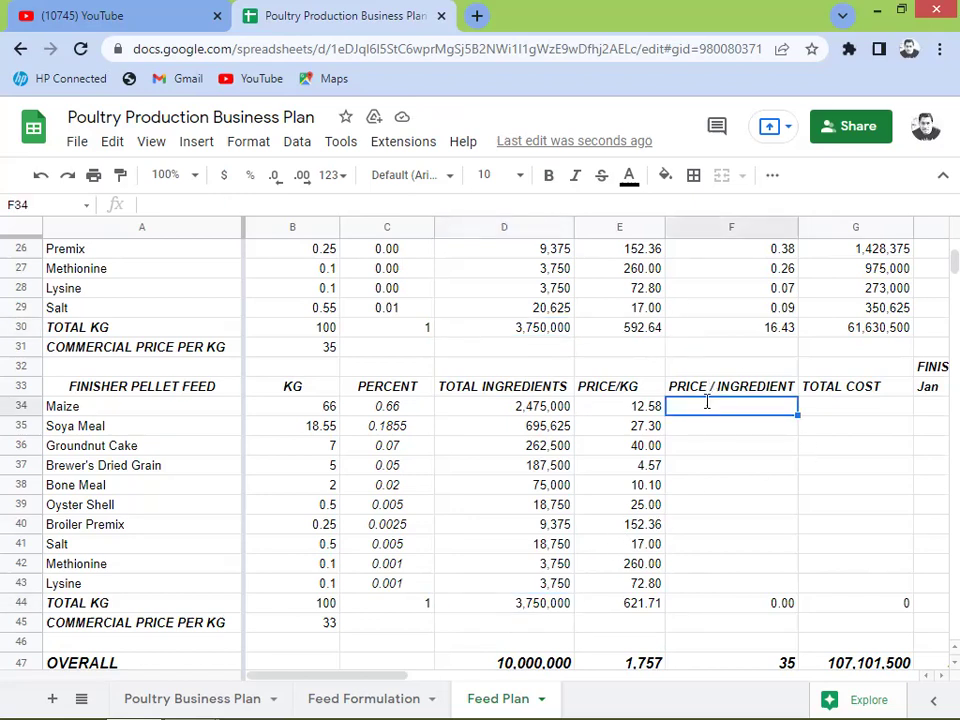
text(=)
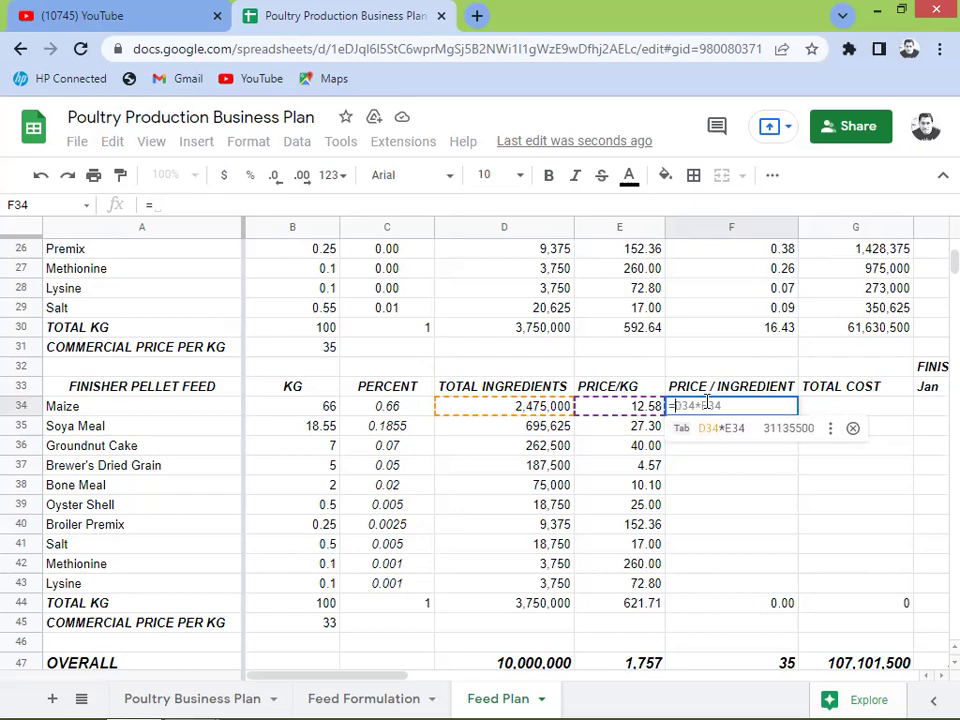
key(Left)
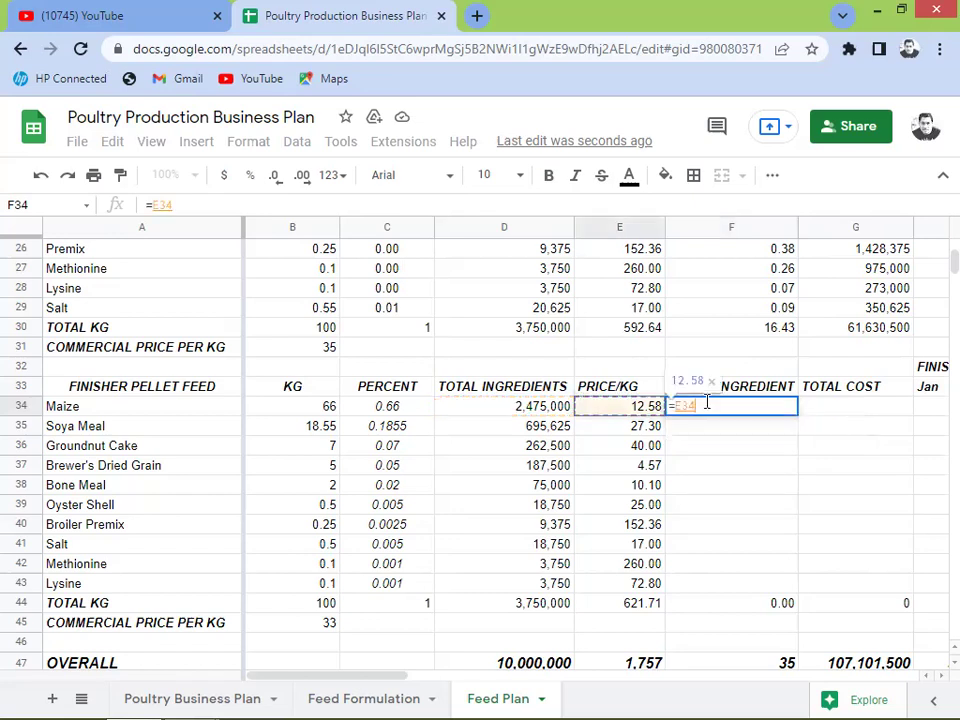
text(*)
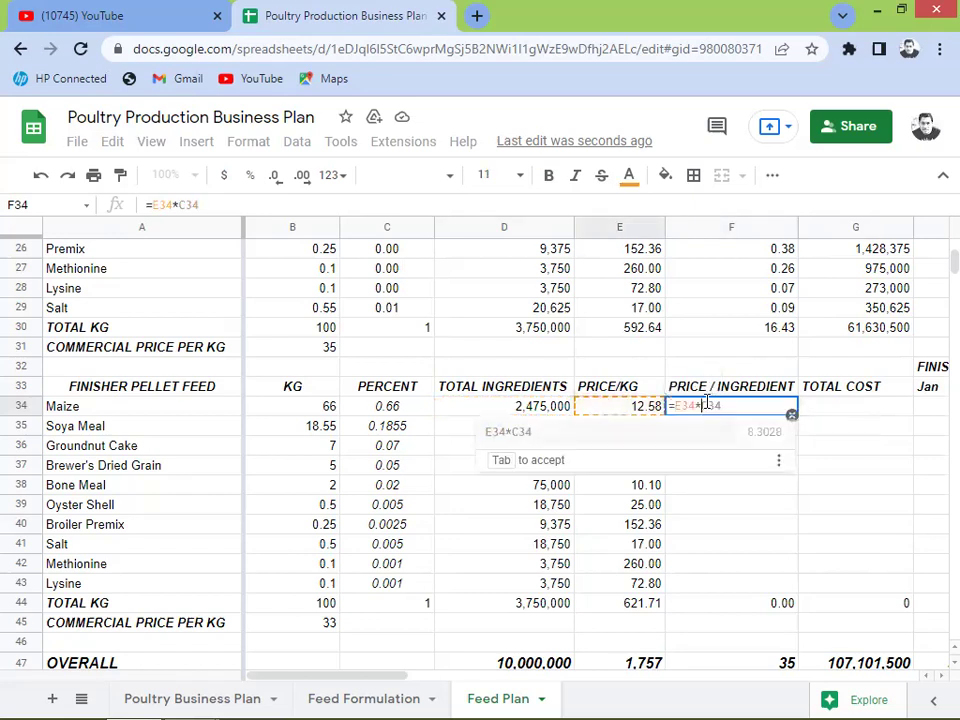
key(Left)
key(Left)
key(Left)
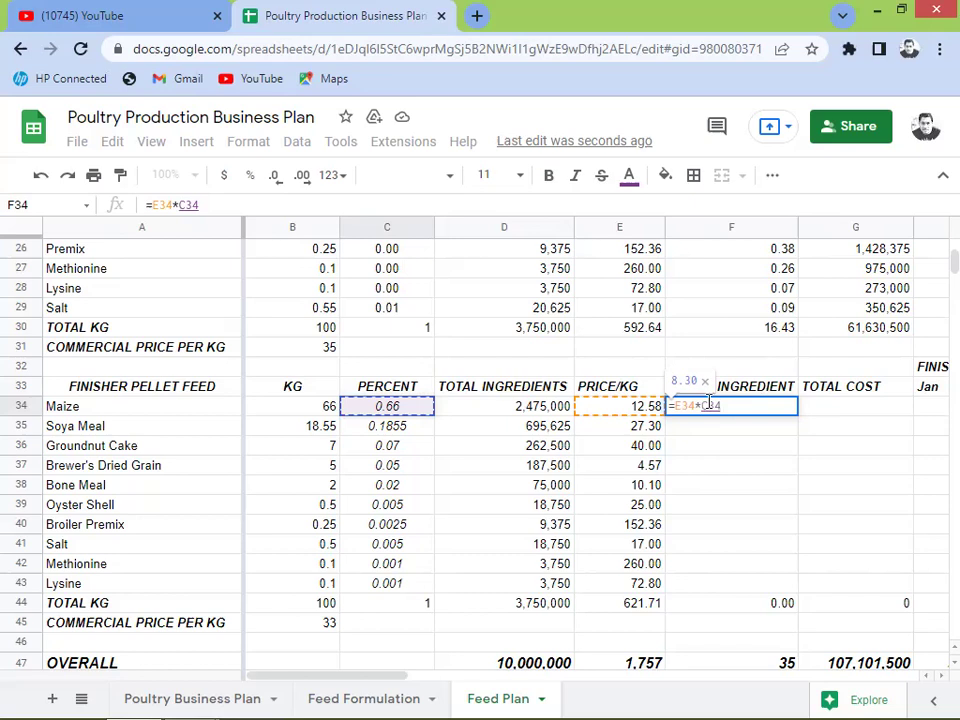
key(BackSpace)
key(BackSpace)
key(BackSpace)
key(BackSpace)
key(BackSpace)
key(BackSpace)
key(BackSpace)
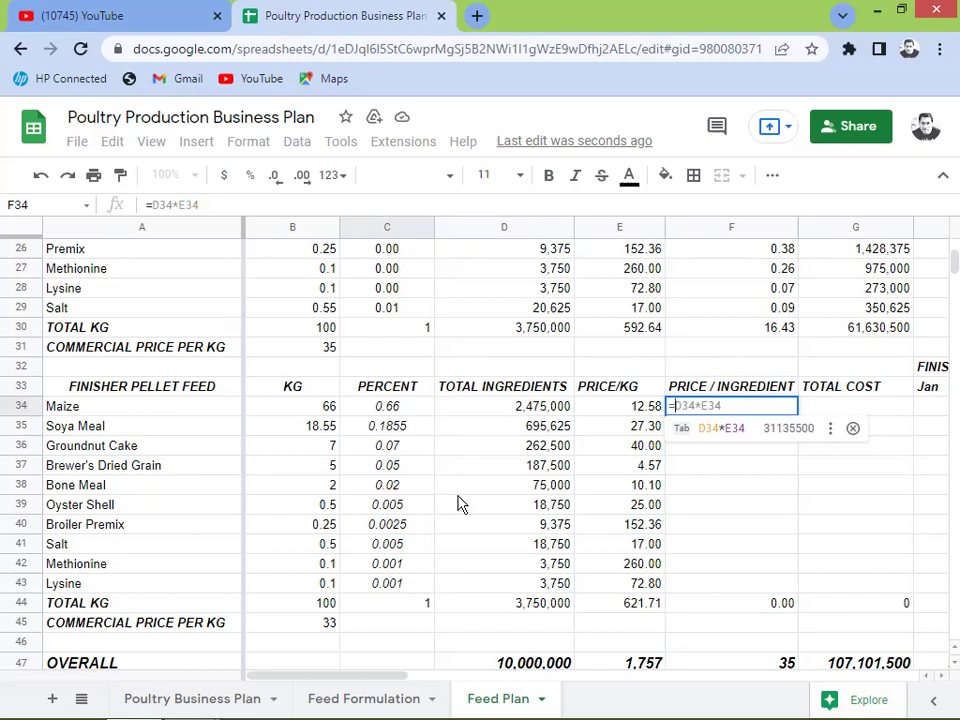
key(Tab)
key(Up)
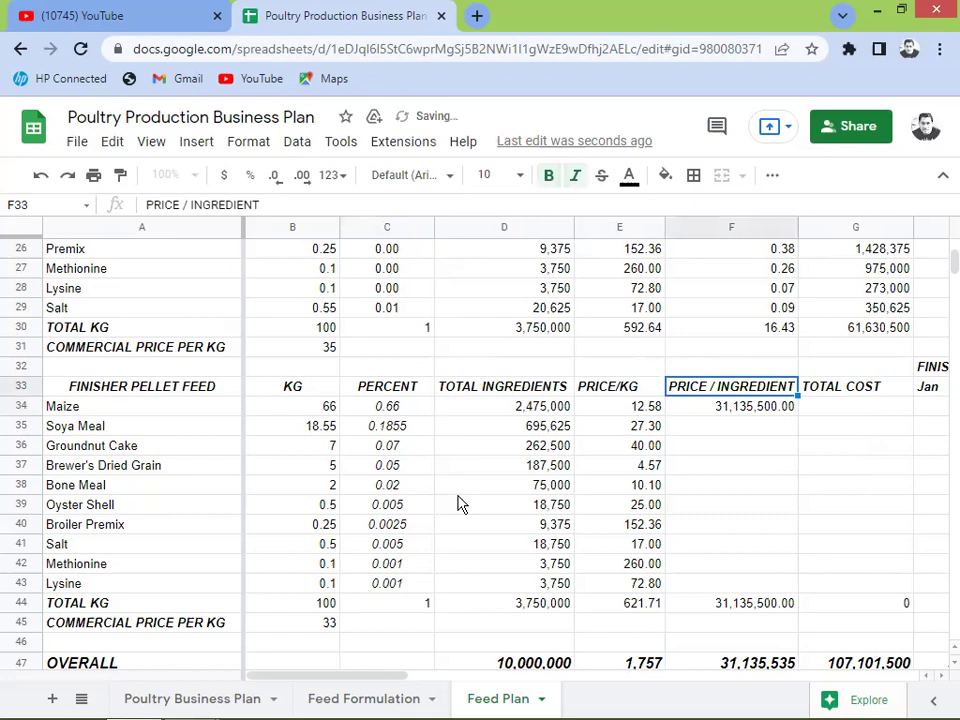
click(710, 413)
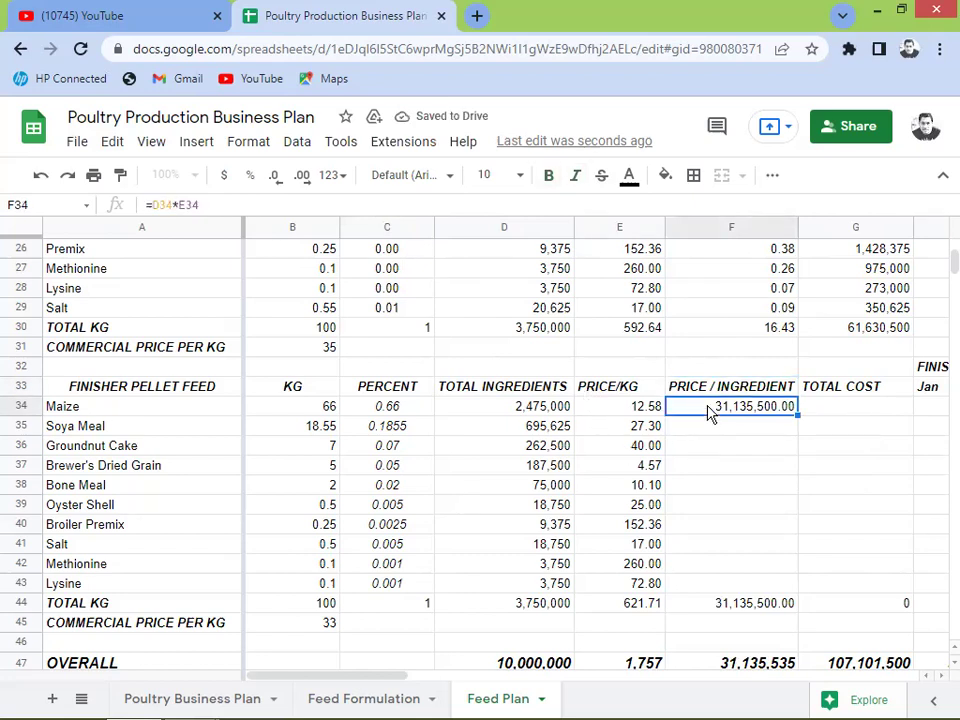
key(BackSpace)
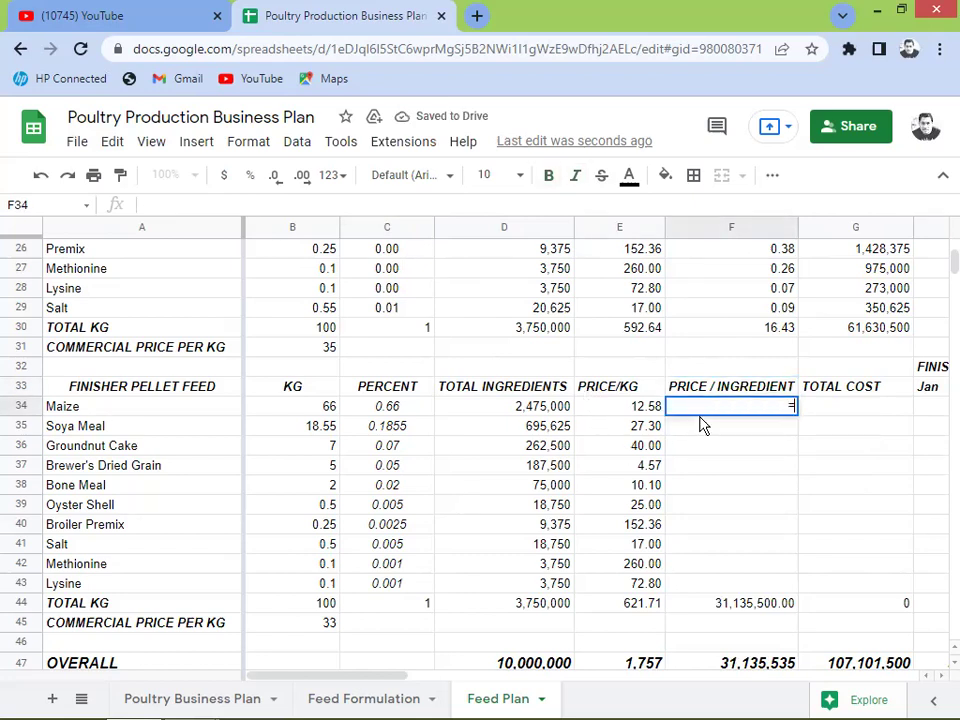
text(=)
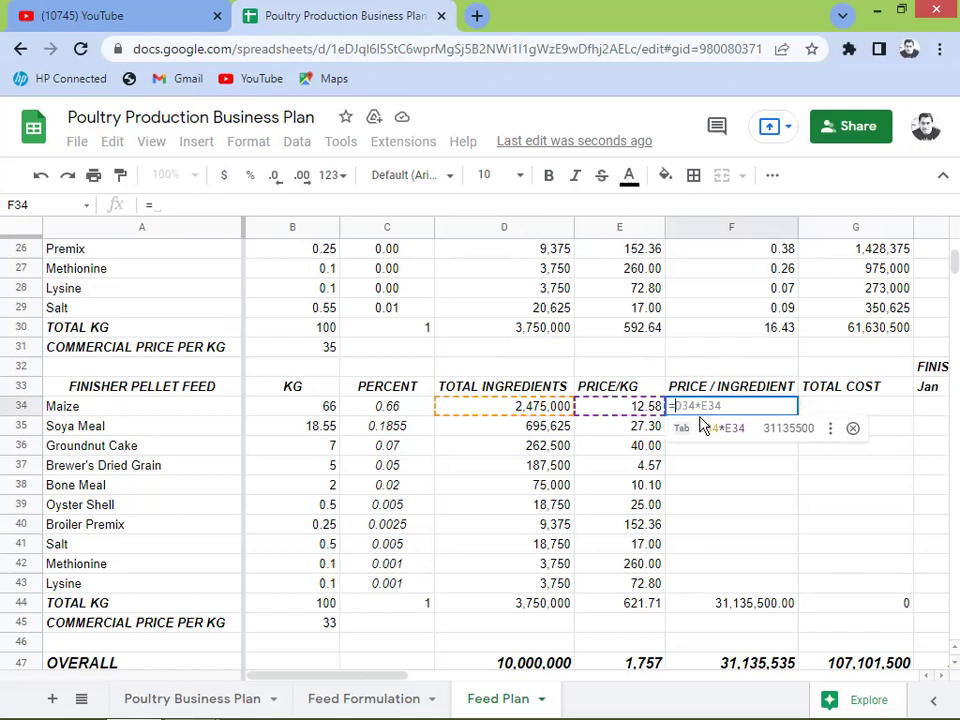
text(E34)
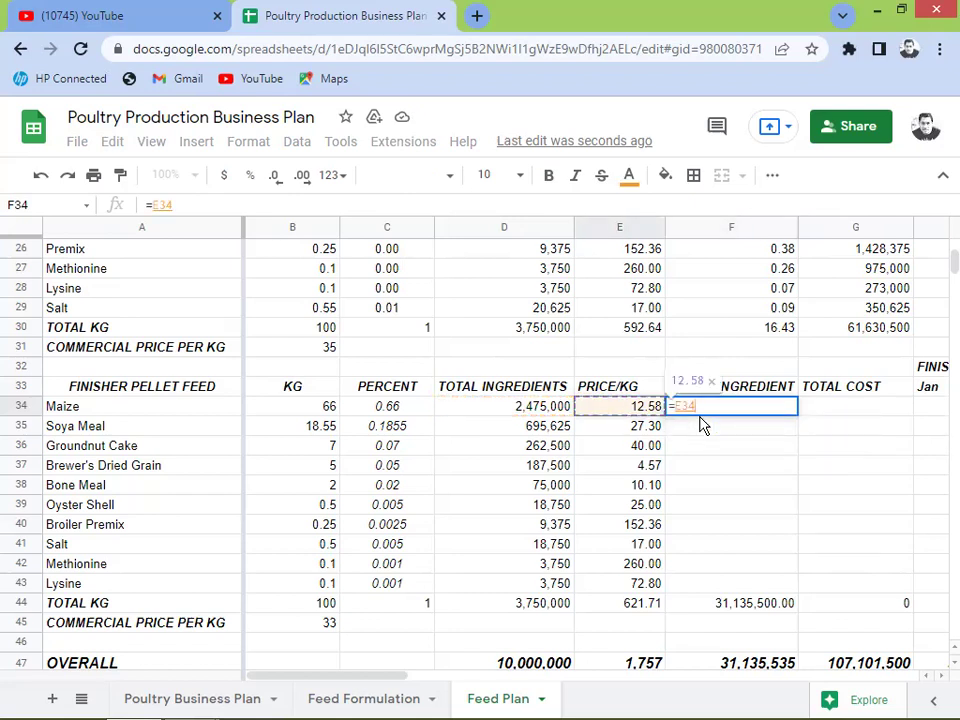
text(*)
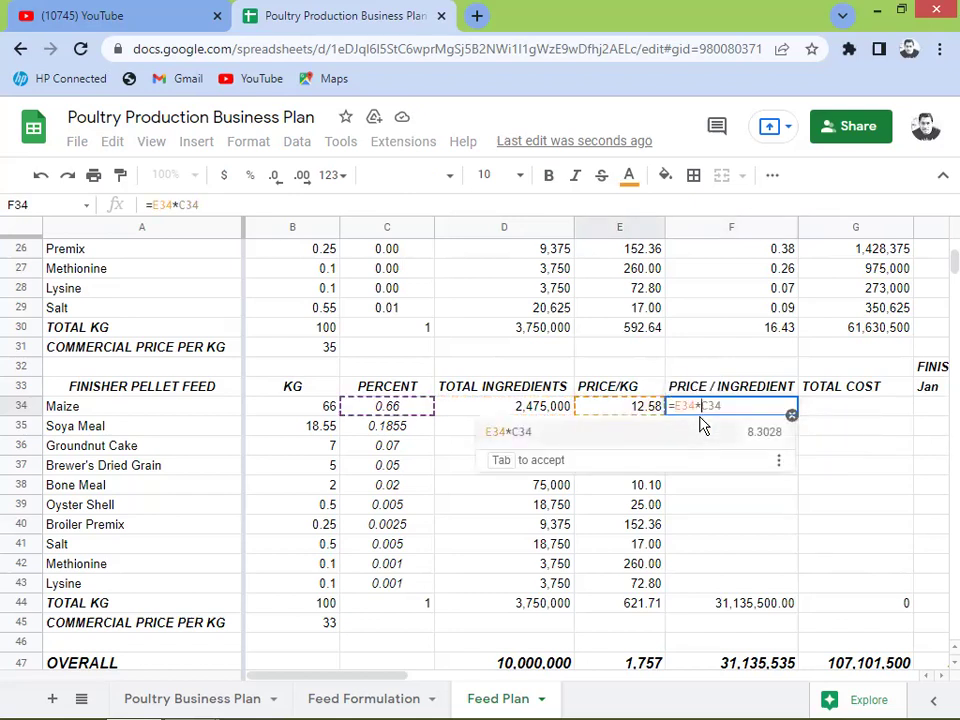
text(E34)
key(Left)
key(Left)
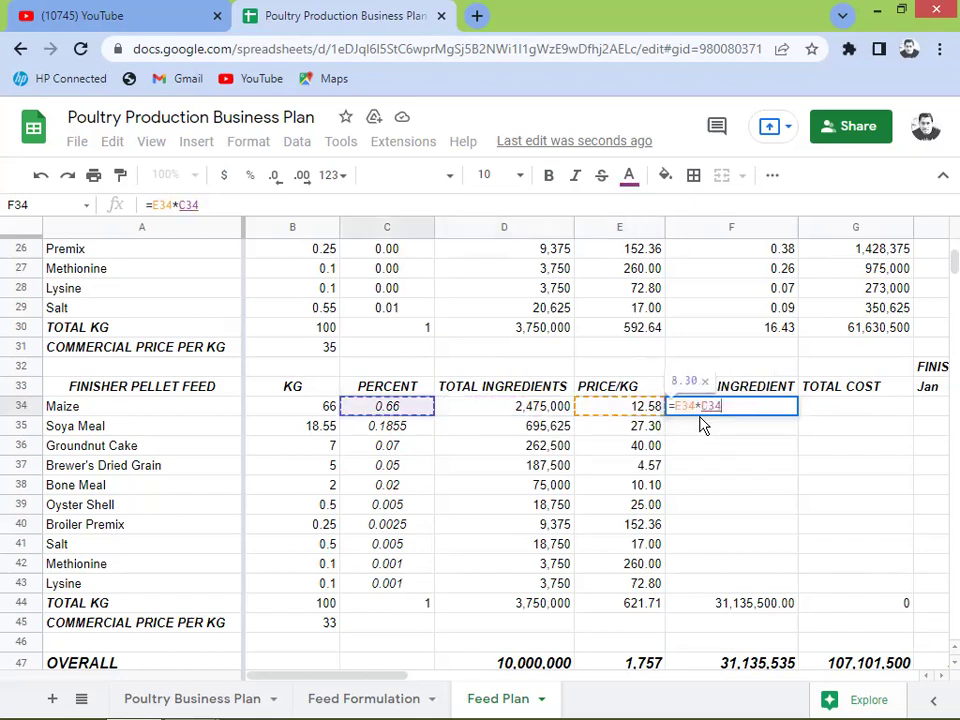
key(Left)
key(Left)
key(Right)
key(Right)
key(Right)
key(Right)
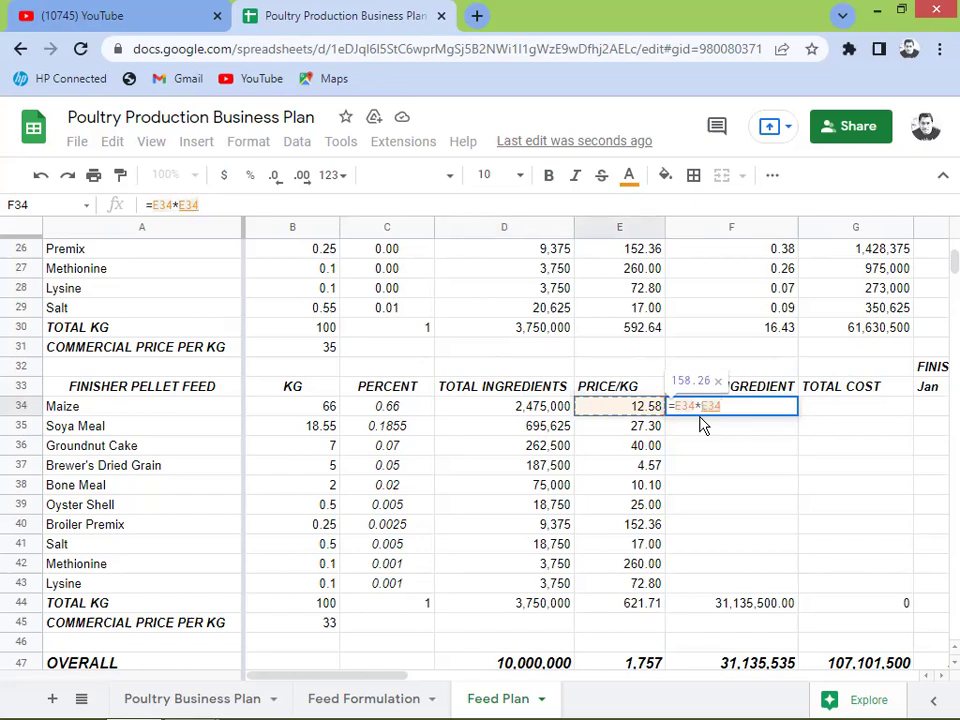
key(BackSpace)
key(BackSpace)
key(BackSpace)
key(BackSpace)
key(BackSpace)
key(BackSpace)
key(BackSpace)
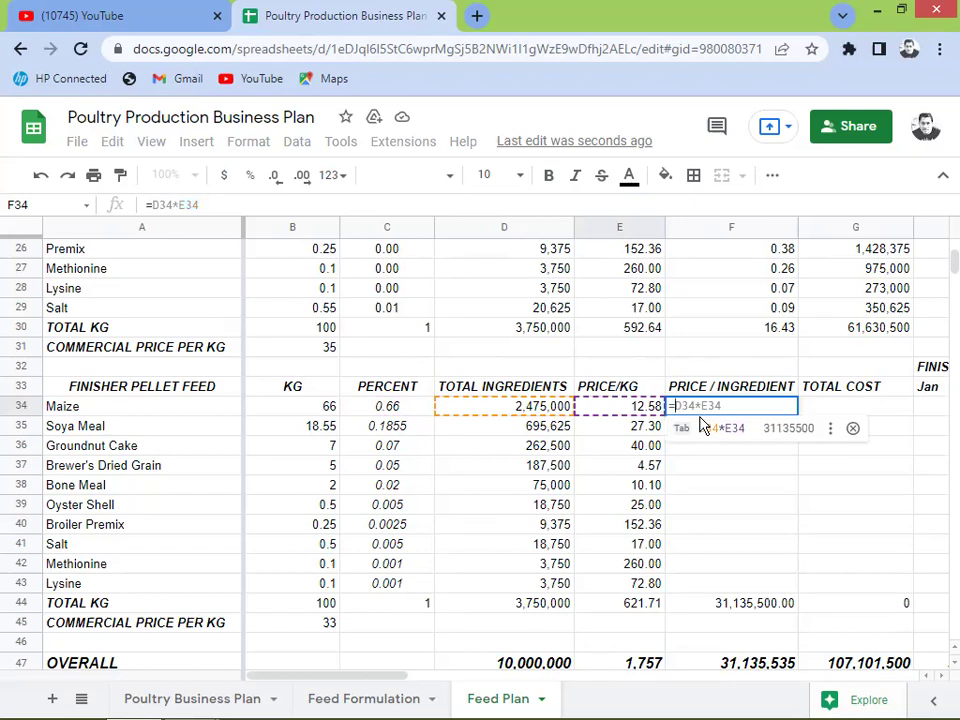
Step: Calculate the finisher Maize price per ingredient in F34 with =E34*C34 and fill it down through Lysine in F43
key(Left)
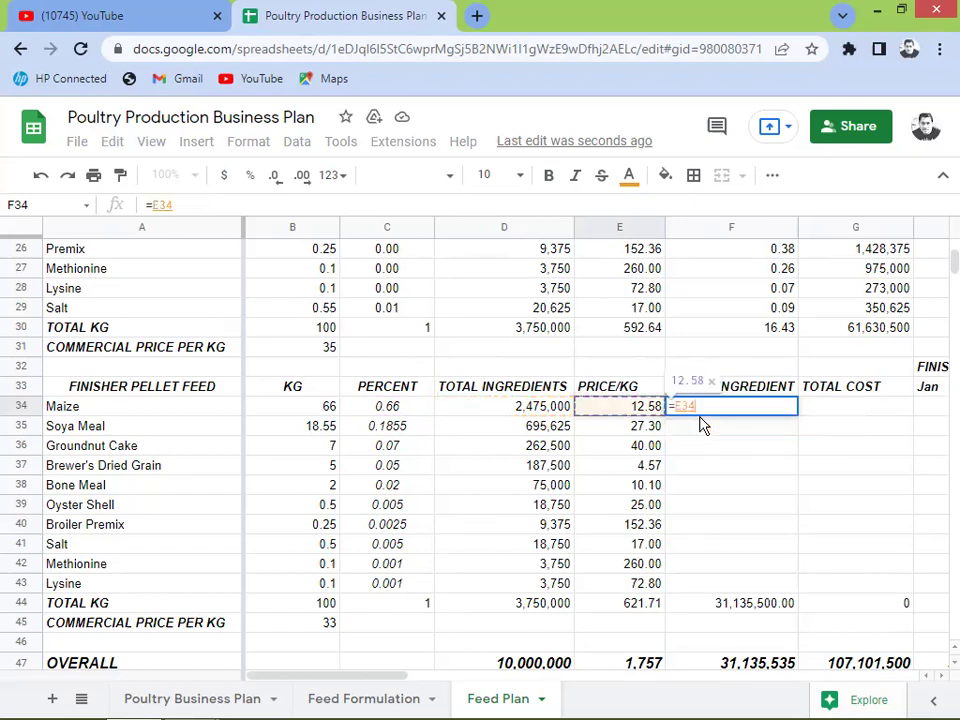
text(*)
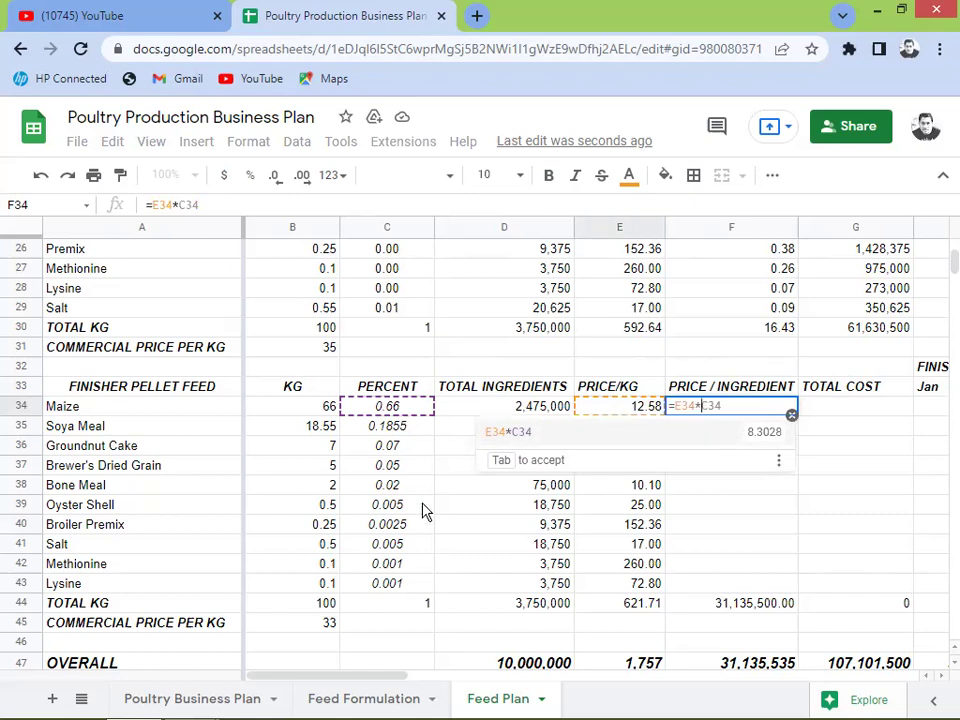
key(Tab)
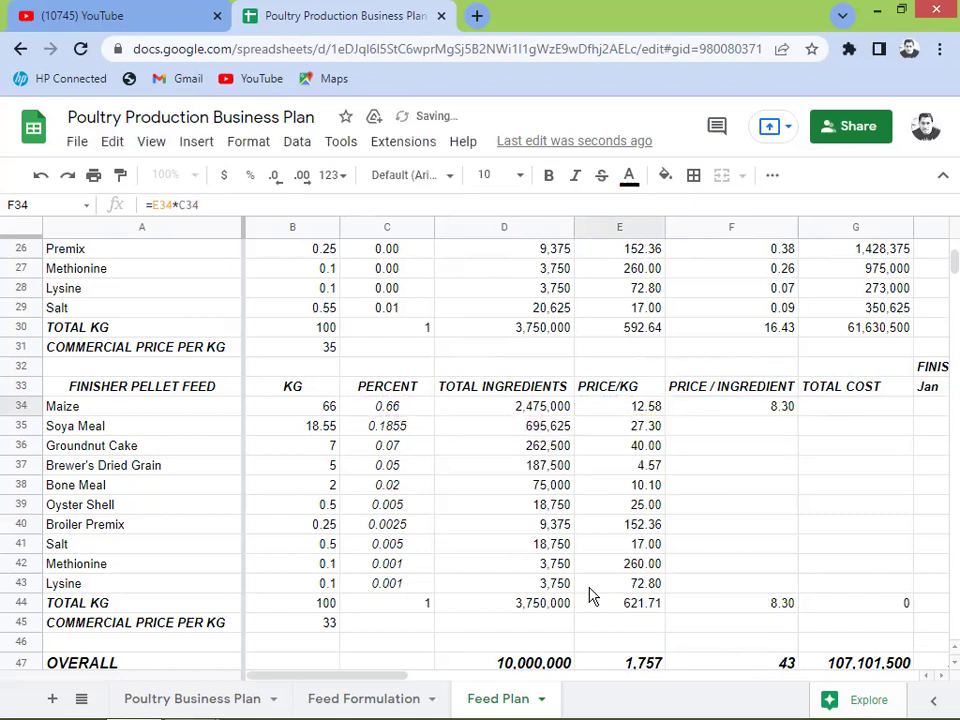
key(Up)
key(Down)
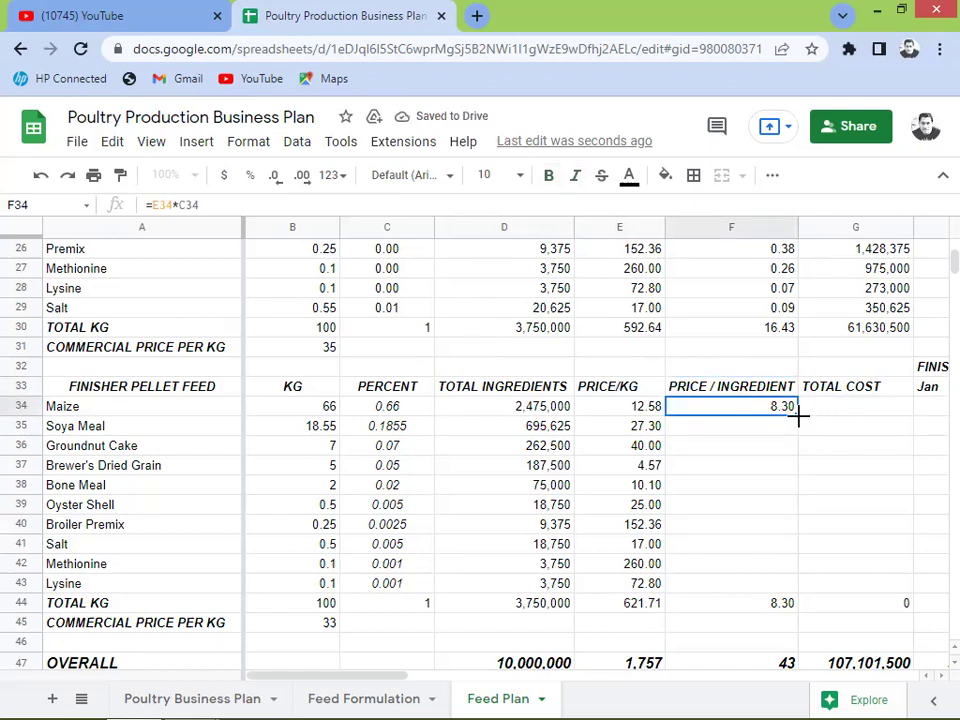
drag(797, 414, 781, 585)
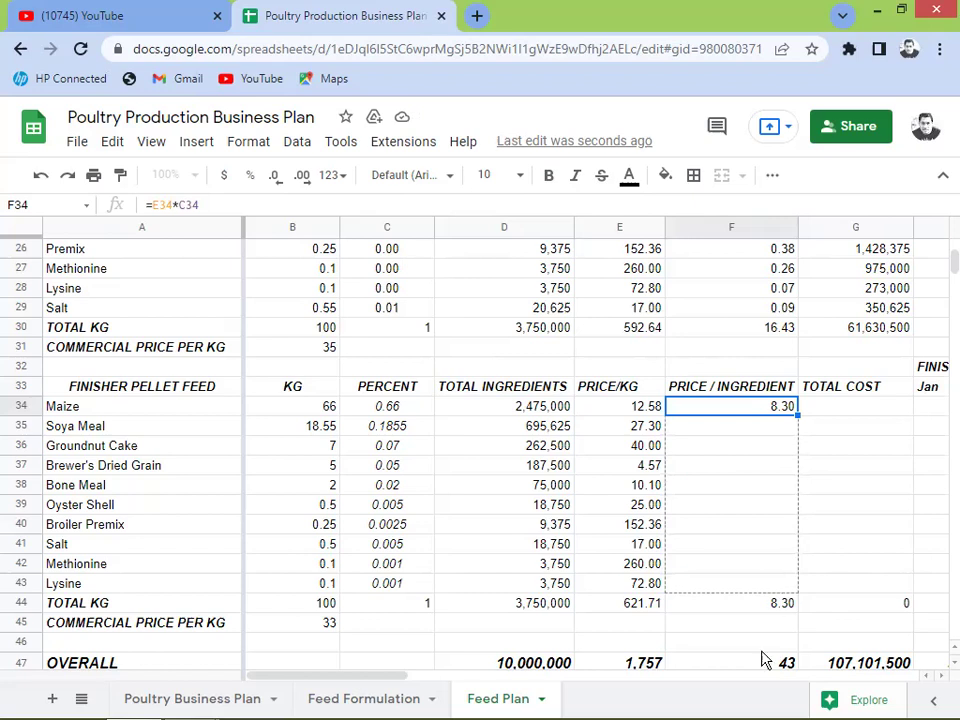
Step: Compare the finisher price per ingredient sum in F44 with the grower sum in F30
click(765, 607)
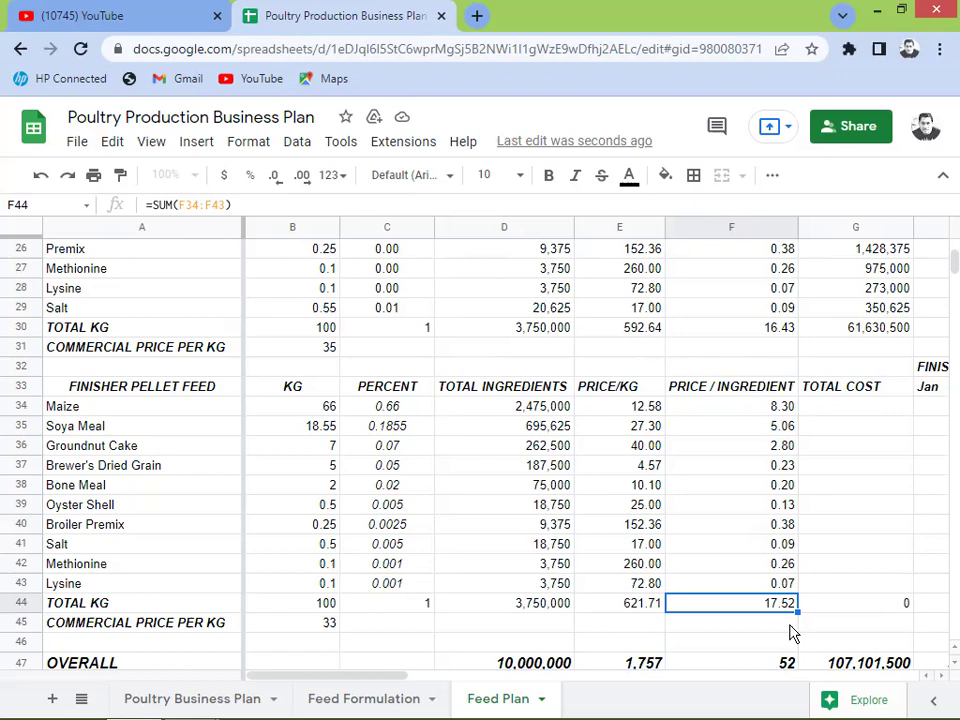
key(Up)
key(Up)
key(Up)
key(Up)
key(Up)
key(Up)
key(Up)
key(Up)
key(Up)
key(Up)
key(Up)
key(Up)
key(Up)
key(Up)
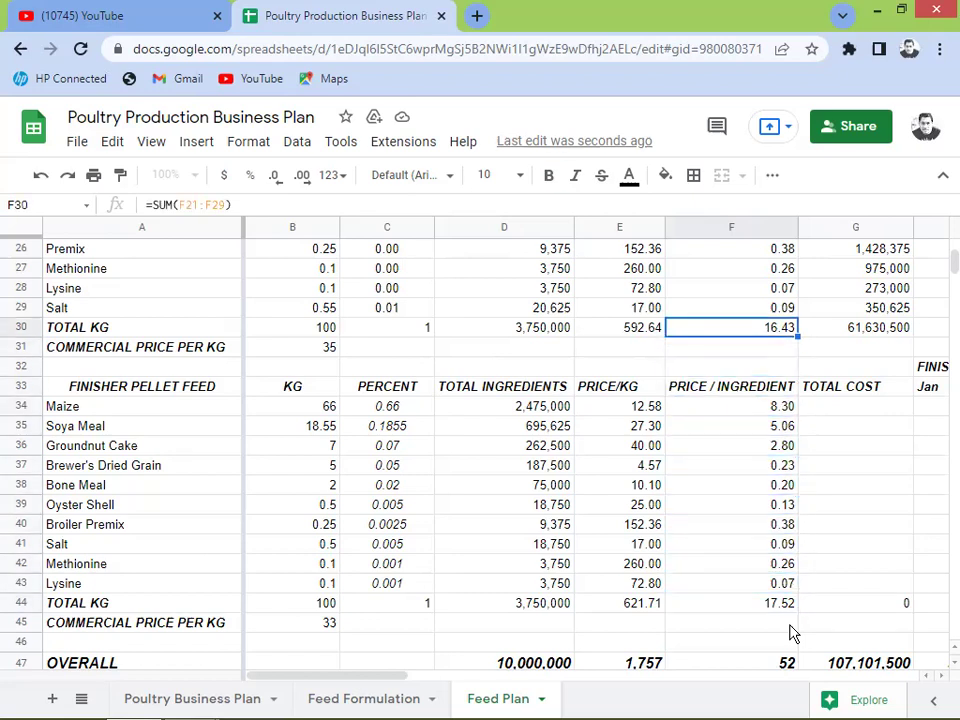
key(Down)
key(Down)
key(Down)
key(Down)
key(Down)
key(Down)
key(Down)
key(Down)
key(Down)
key(Down)
key(Down)
key(Down)
key(Down)
key(Down)
key(Down)
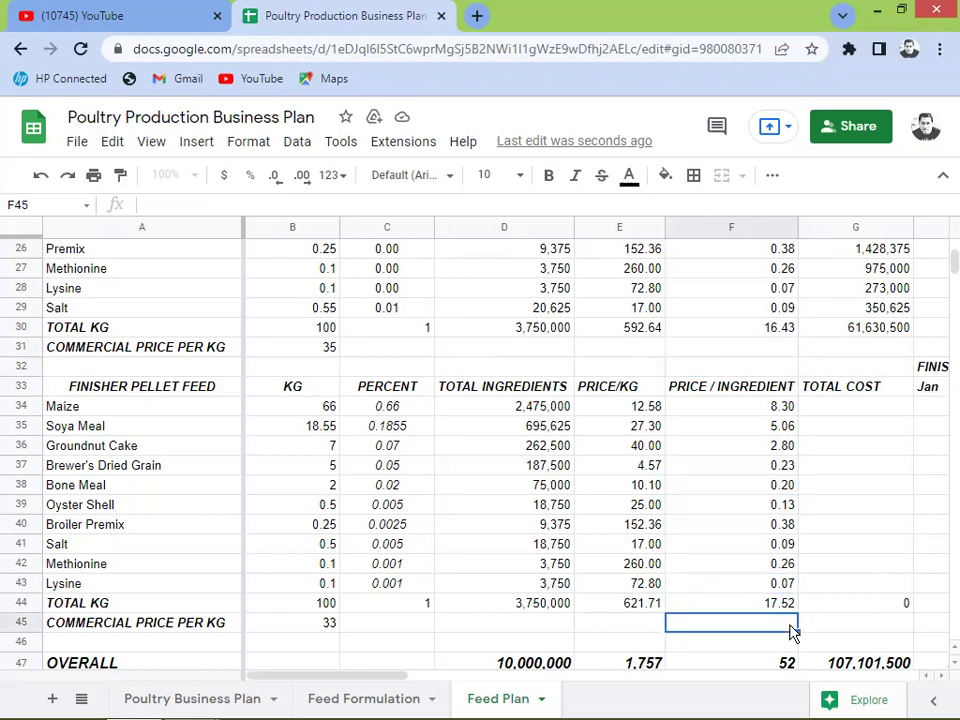
Step: Calculate the finisher Maize total cost in G34 with =E34*D34 and fill it down through Lysine in G43
key(Up)
key(Up)
key(Up)
key(Up)
key(Up)
key(Up)
key(Up)
key(Up)
key(Up)
key(Up)
key(Up)
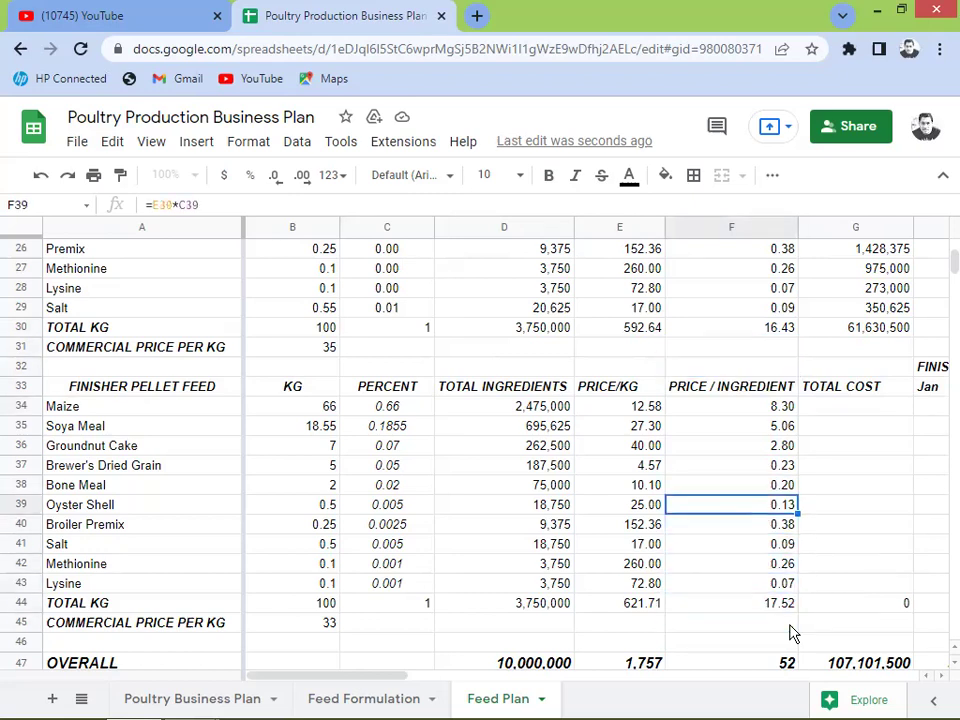
key(Right)
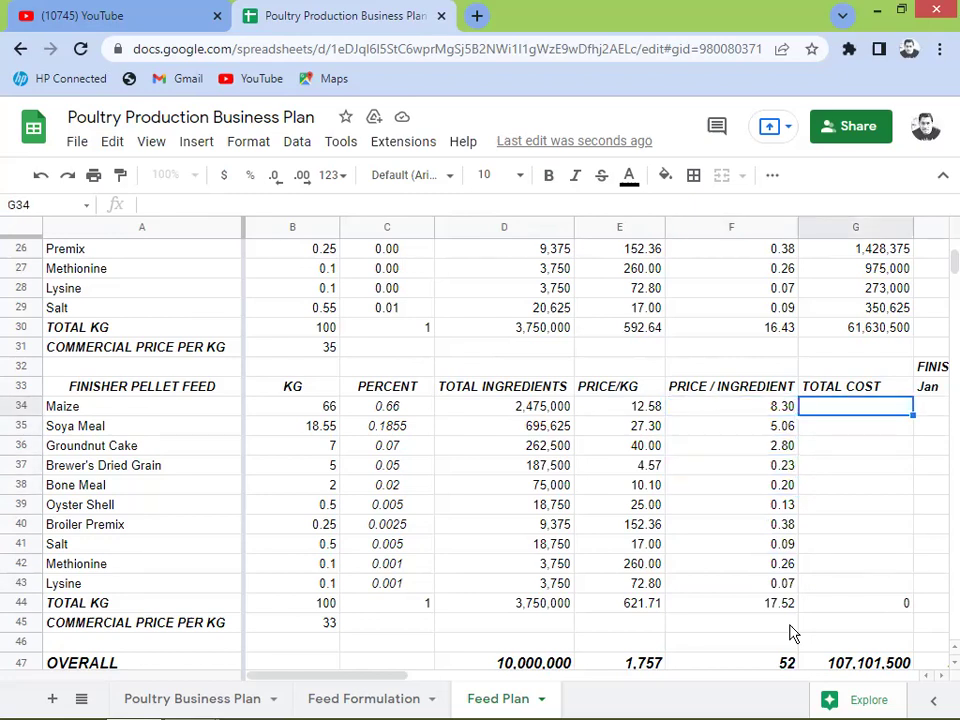
text(=)
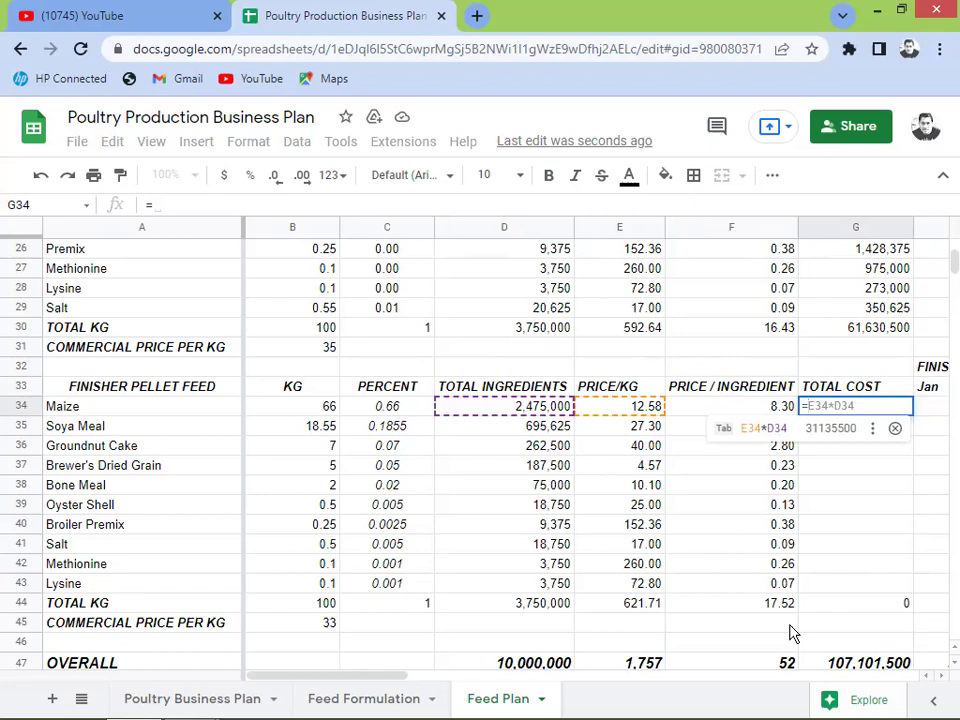
key(Tab)
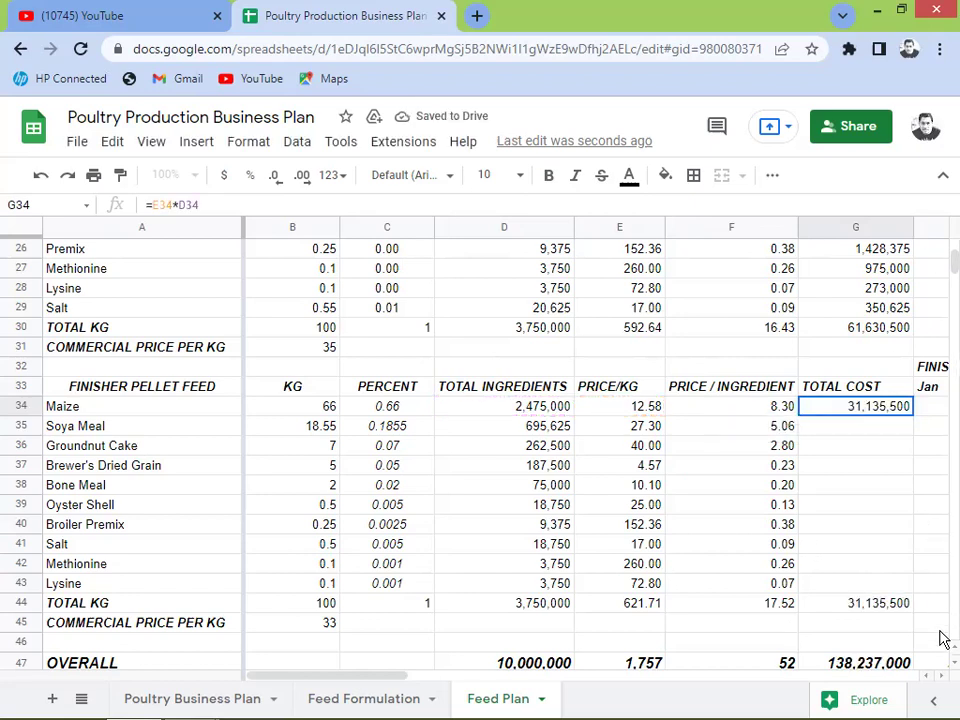
scroll(940, 677, right, 4)
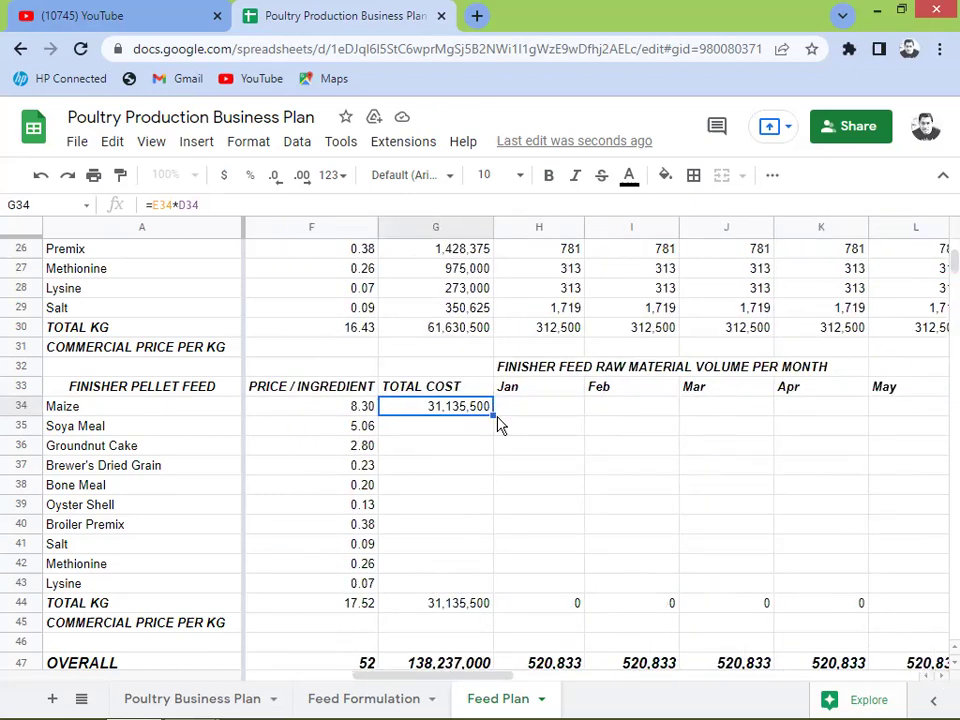
drag(495, 421, 500, 582)
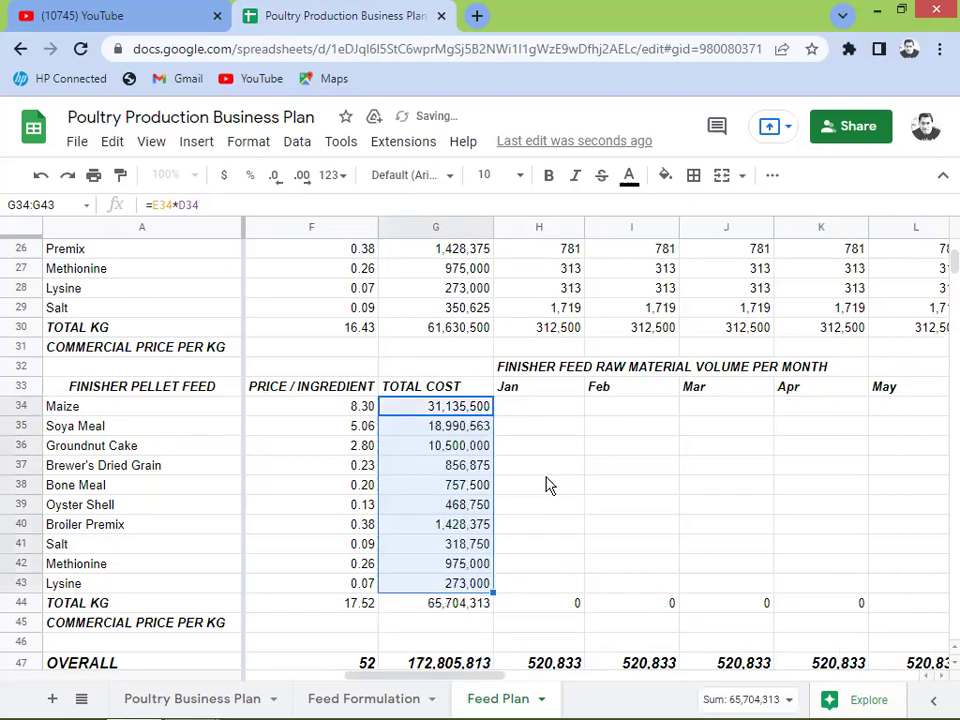
Step: Check the Broiler Premix total cost formula in G40 against its total ingredients in D40 and price per kg in E40
click(465, 537)
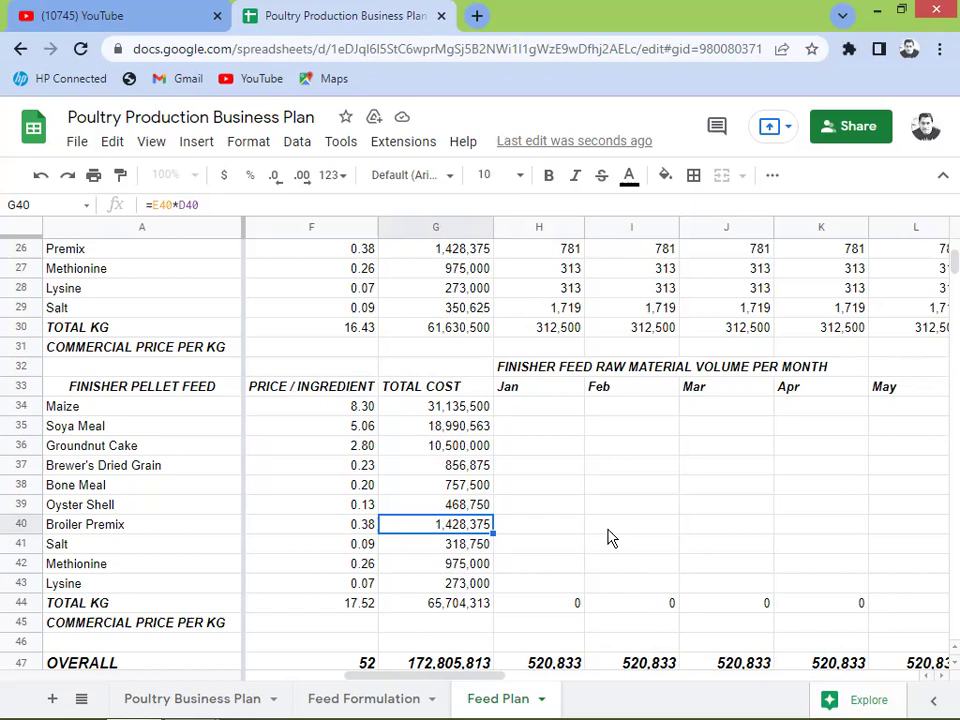
key(Left)
key(Left)
key(Left)
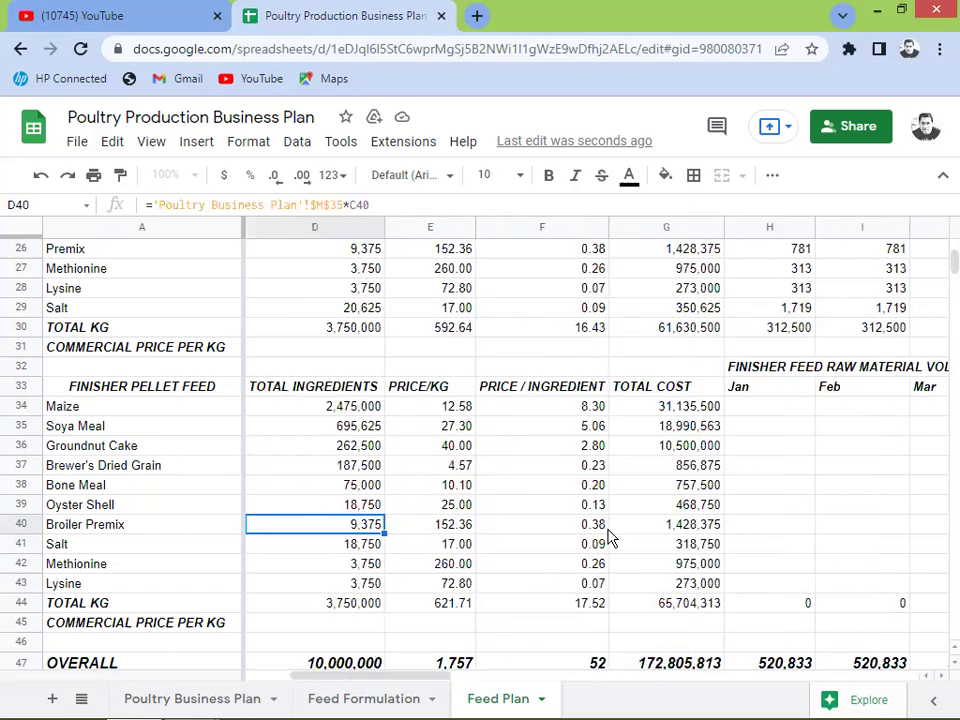
key(Right)
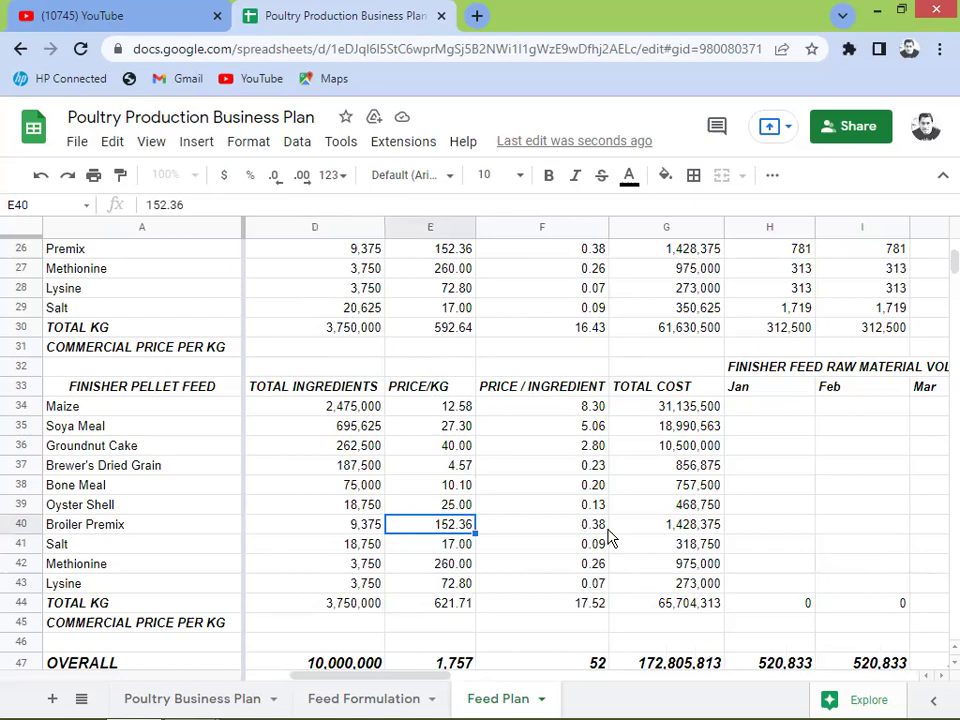
key(Right)
key(Right)
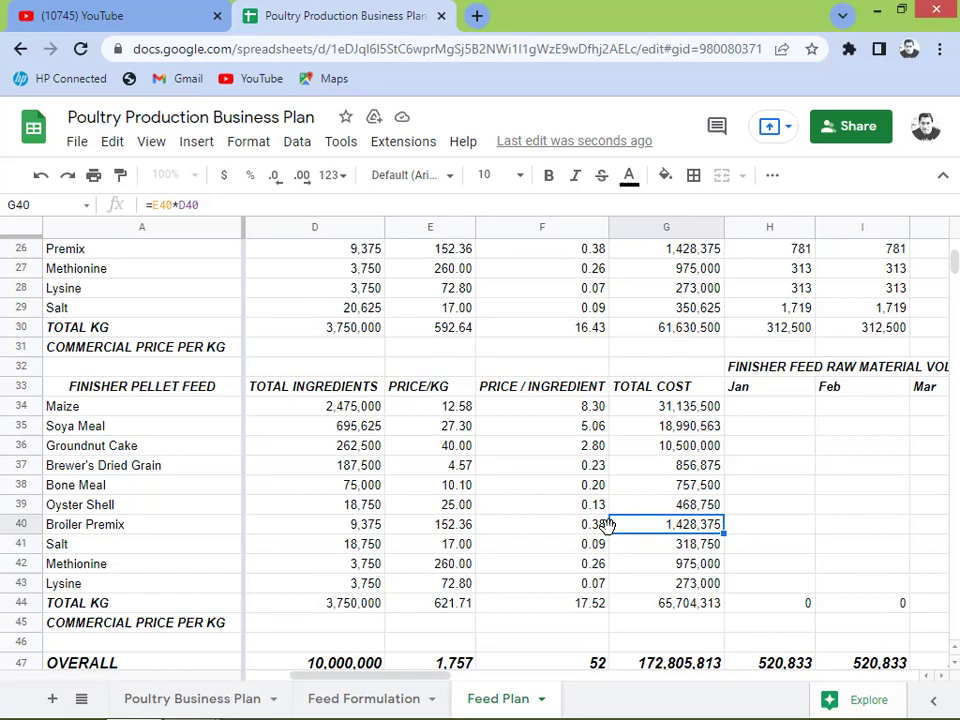
key(F2)
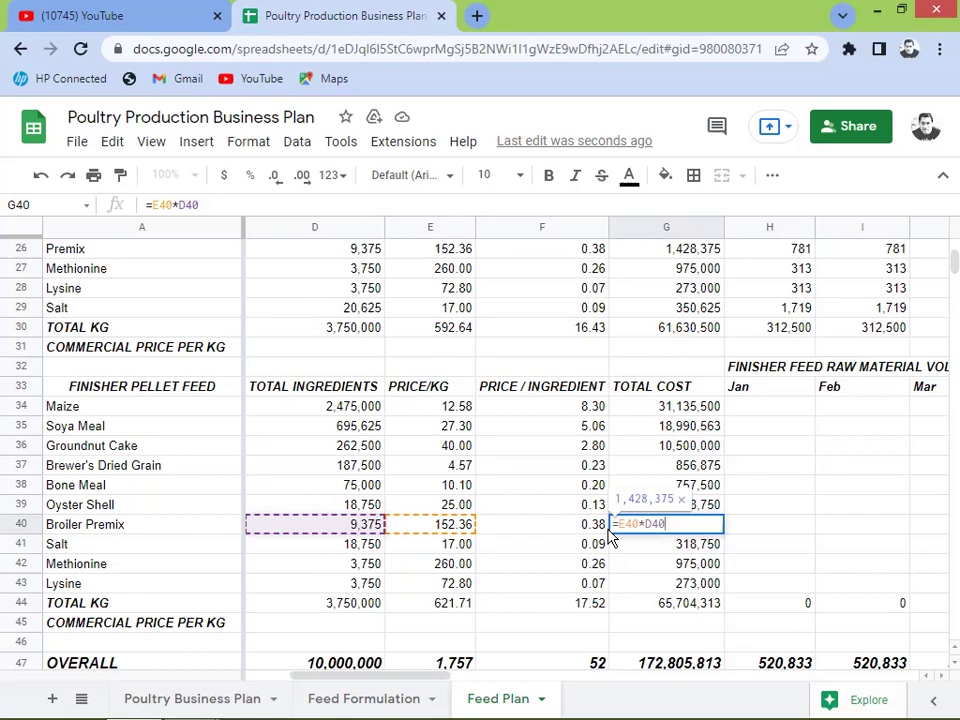
key(Return)
key(Up)
key(Up)
key(Up)
key(Up)
key(Up)
key(Up)
key(Up)
key(Right)
key(Right)
key(Right)
key(Right)
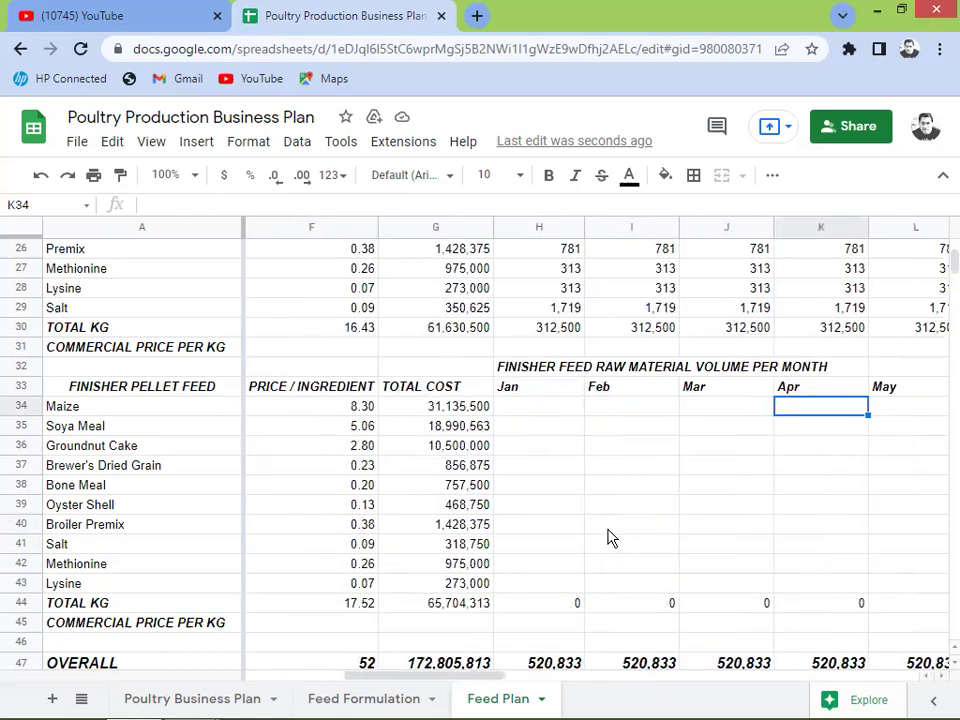
key(Left)
key(Left)
key(Left)
key(Left)
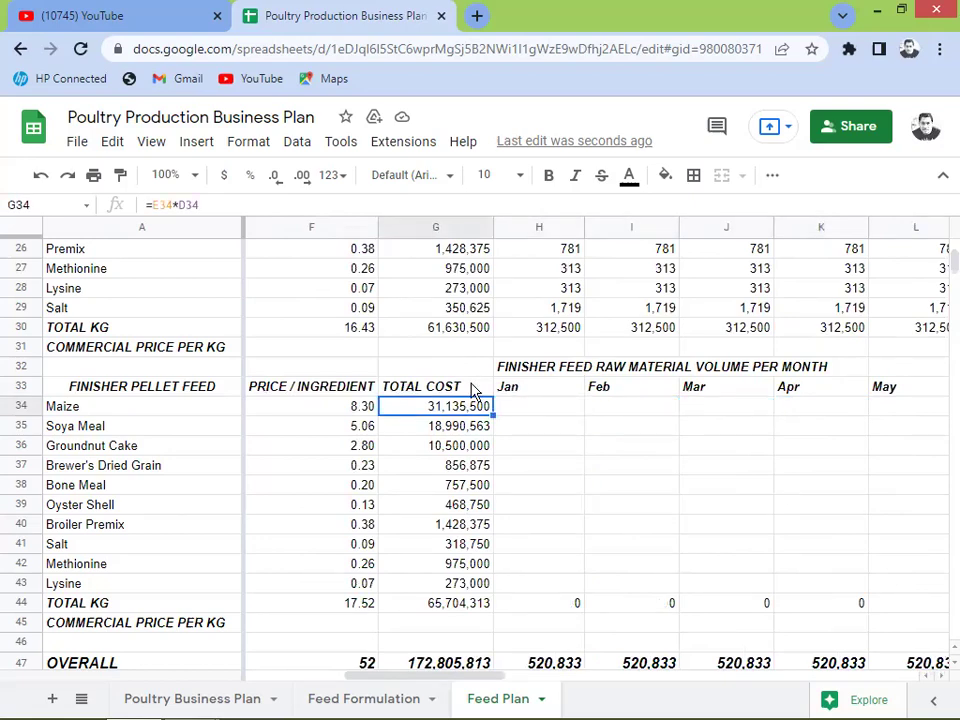
Step: Review the starter, grower and finisher total cost sums in G17, G30 and G44, and the overall total cost formula in G47
scroll(512, 388, up, 4)
scroll(512, 388, up, 7)
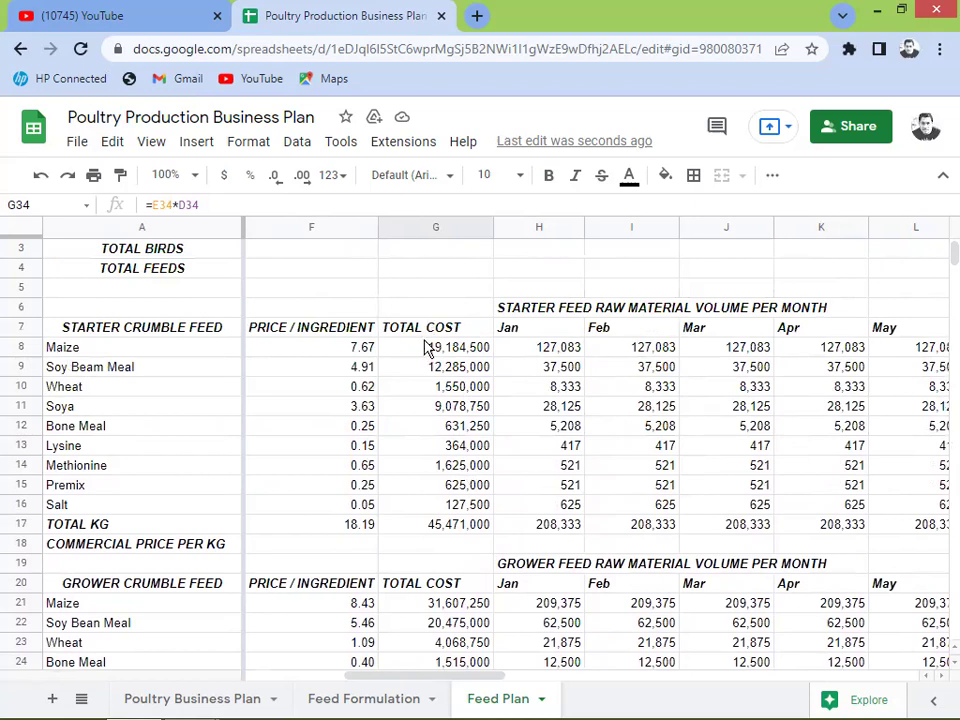
click(443, 533)
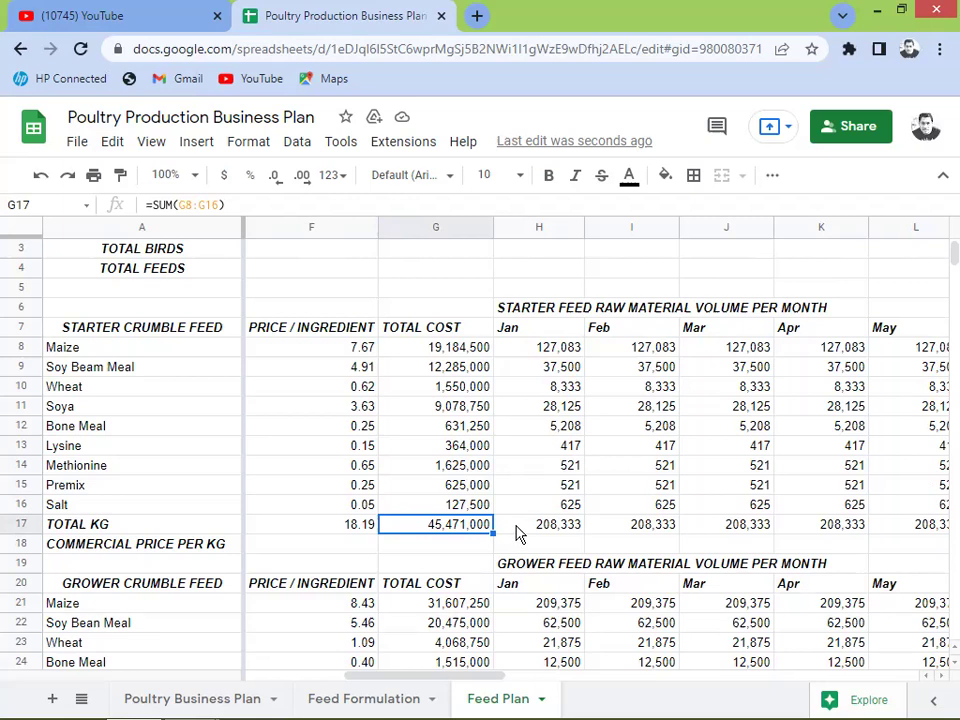
scroll(516, 533, down, 5)
click(470, 582)
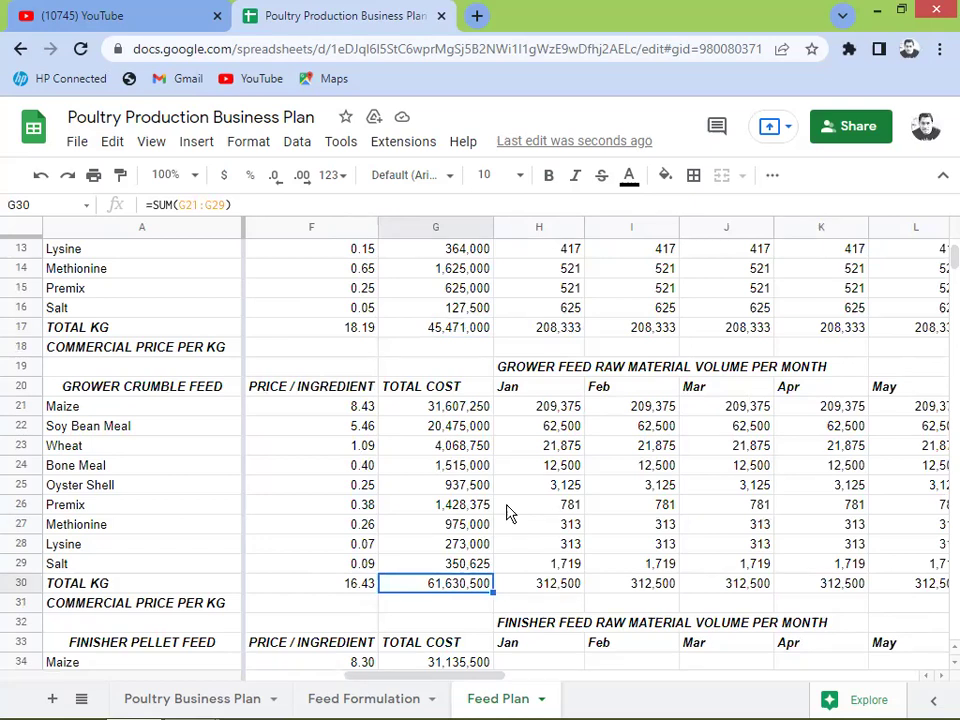
scroll(506, 513, down, 7)
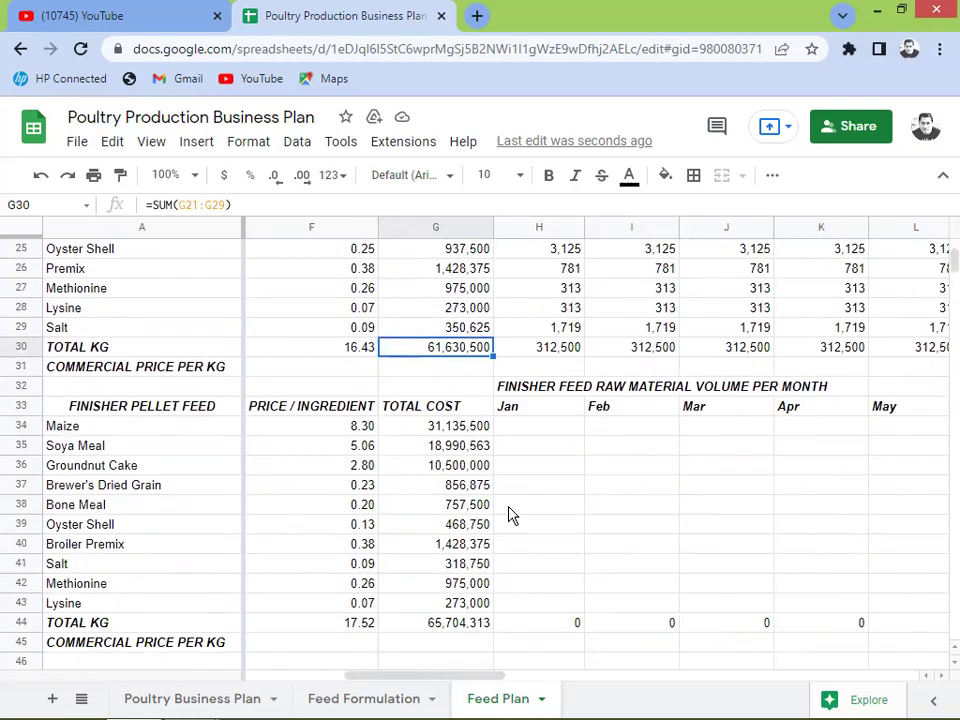
click(445, 563)
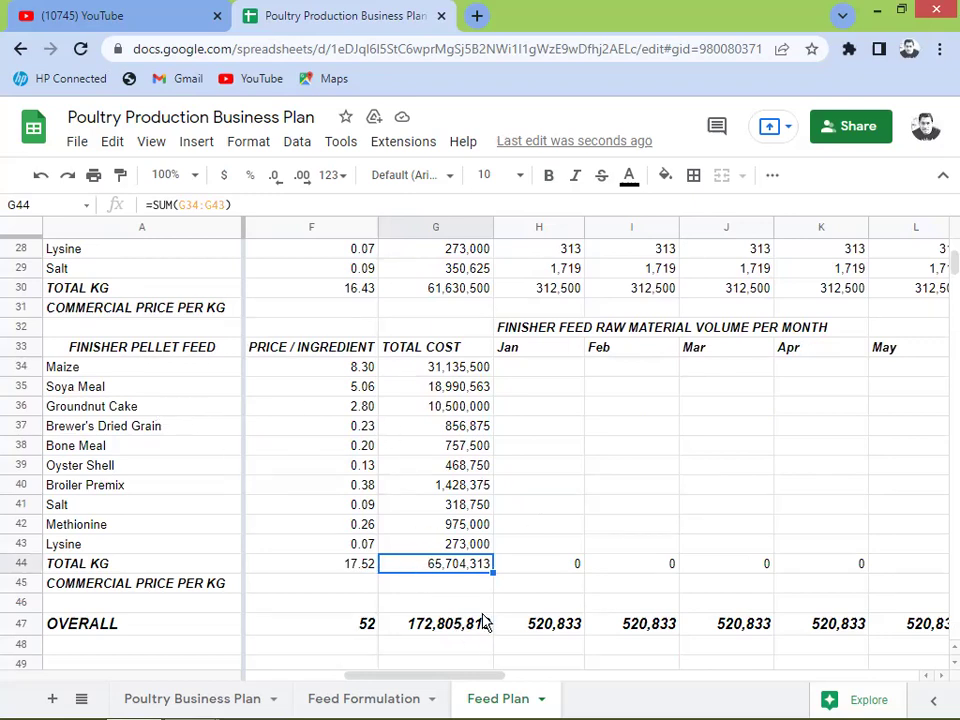
click(447, 628)
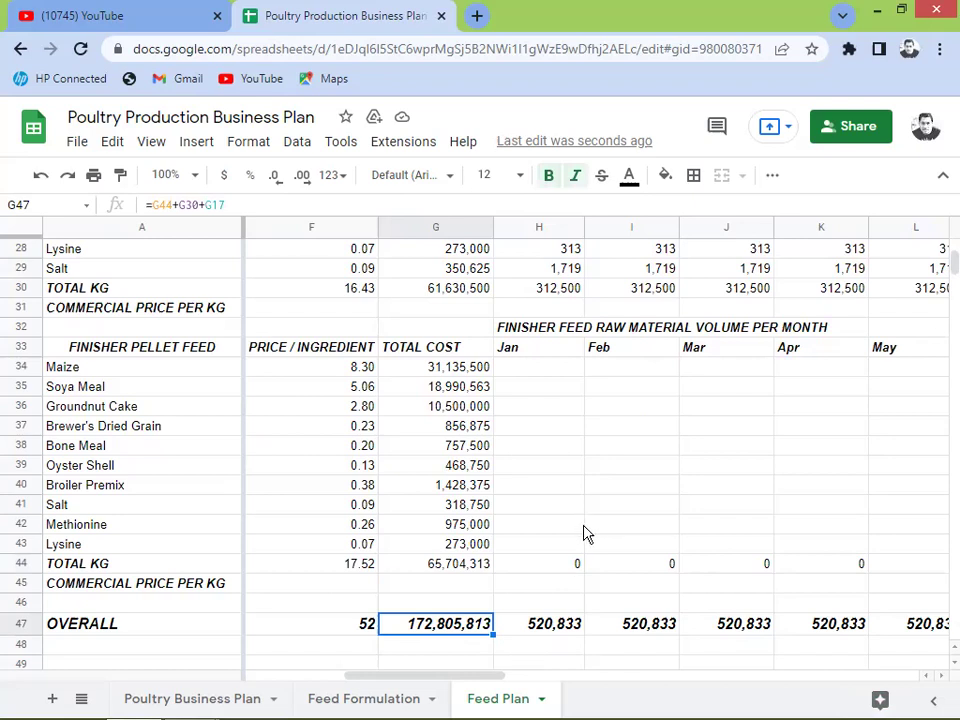
Step: Enter a formula in G48, below the overall total cost, that references the annual Feeds Total Cost in M44 of the Poultry Business Plan sheet
scroll(585, 535, down, 3)
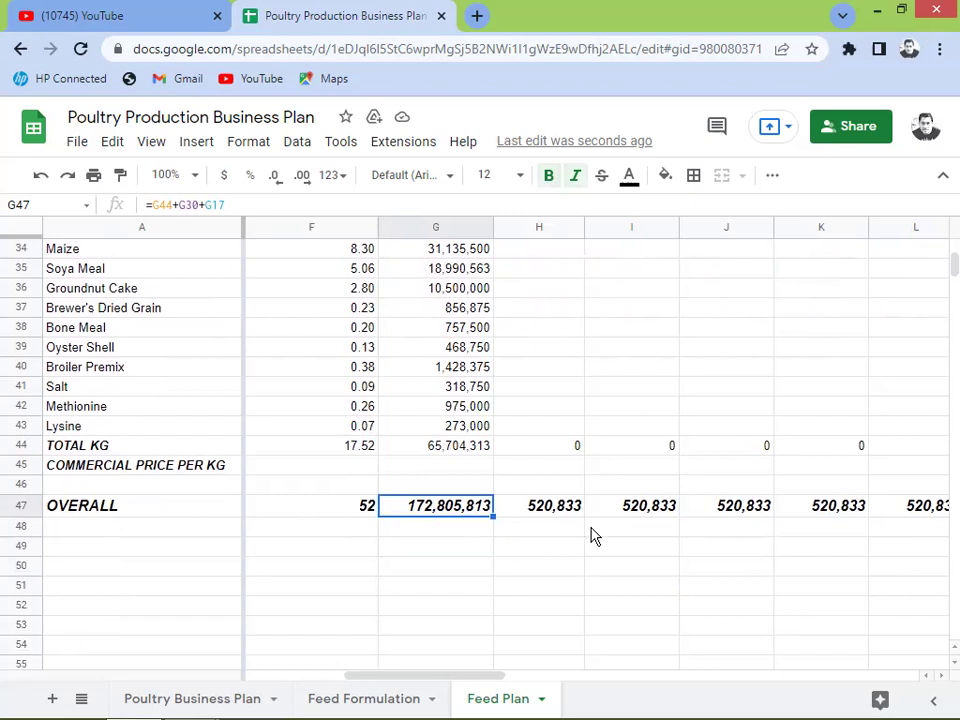
key(Down)
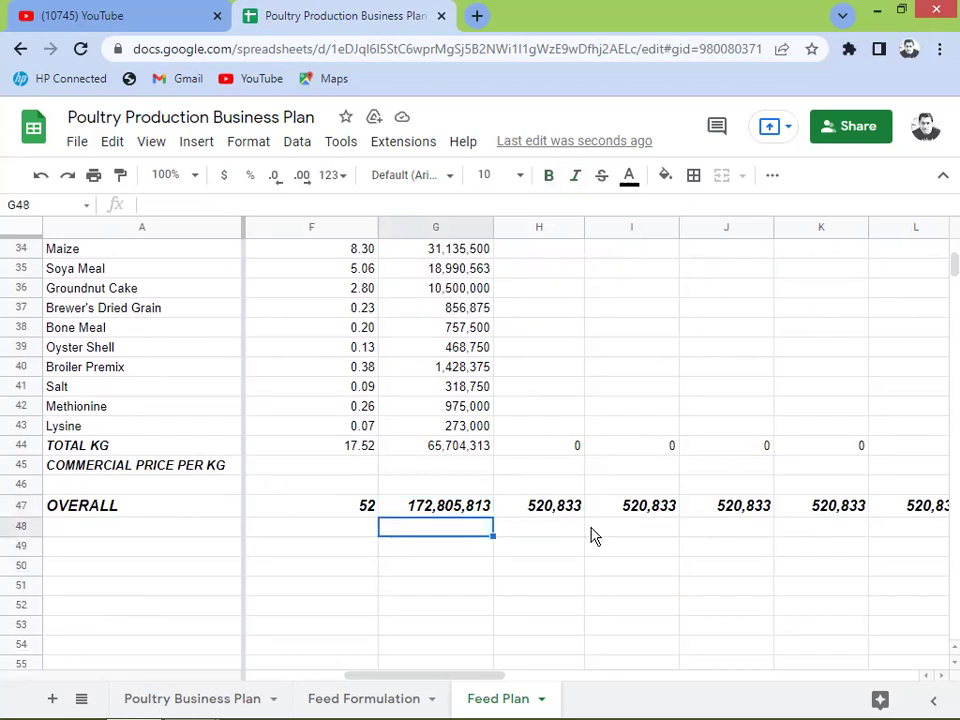
text(=)
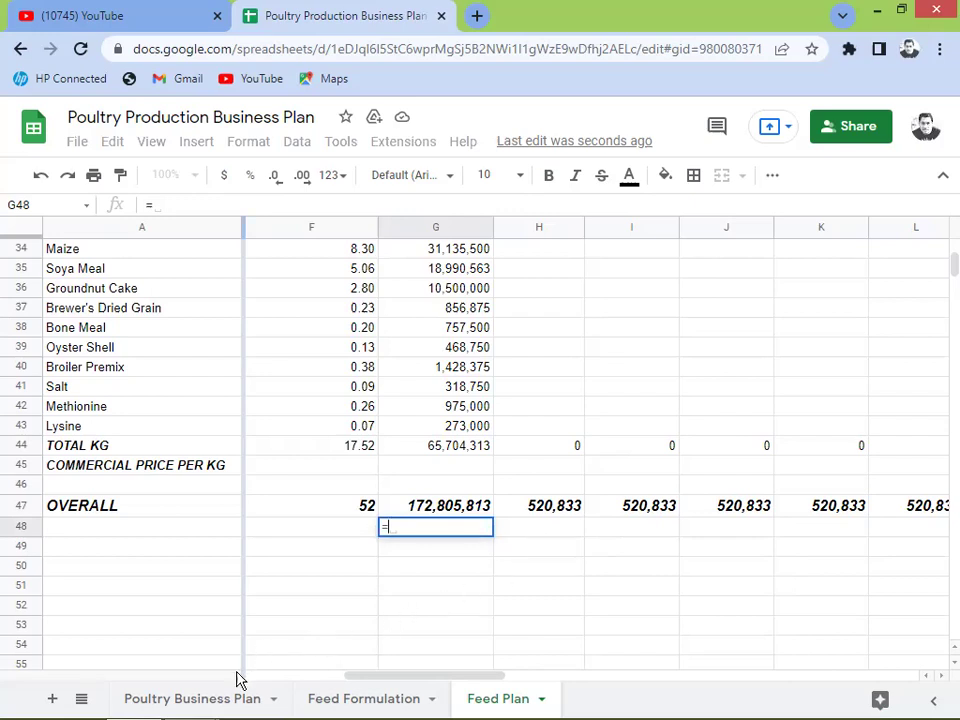
click(199, 705)
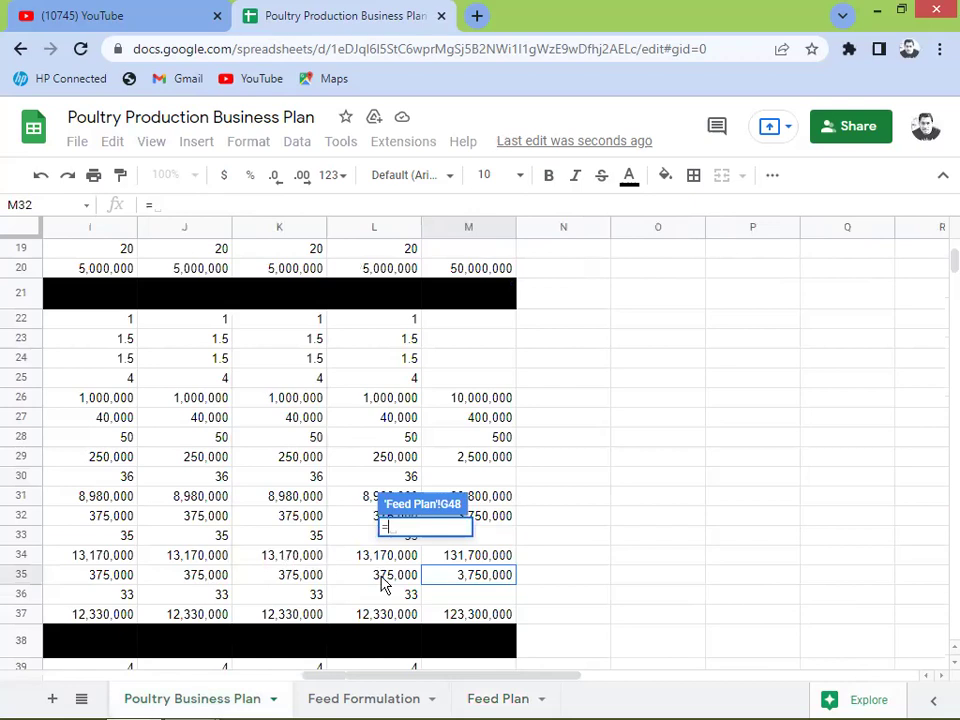
scroll(349, 605, down, 1)
scroll(349, 603, down, 3)
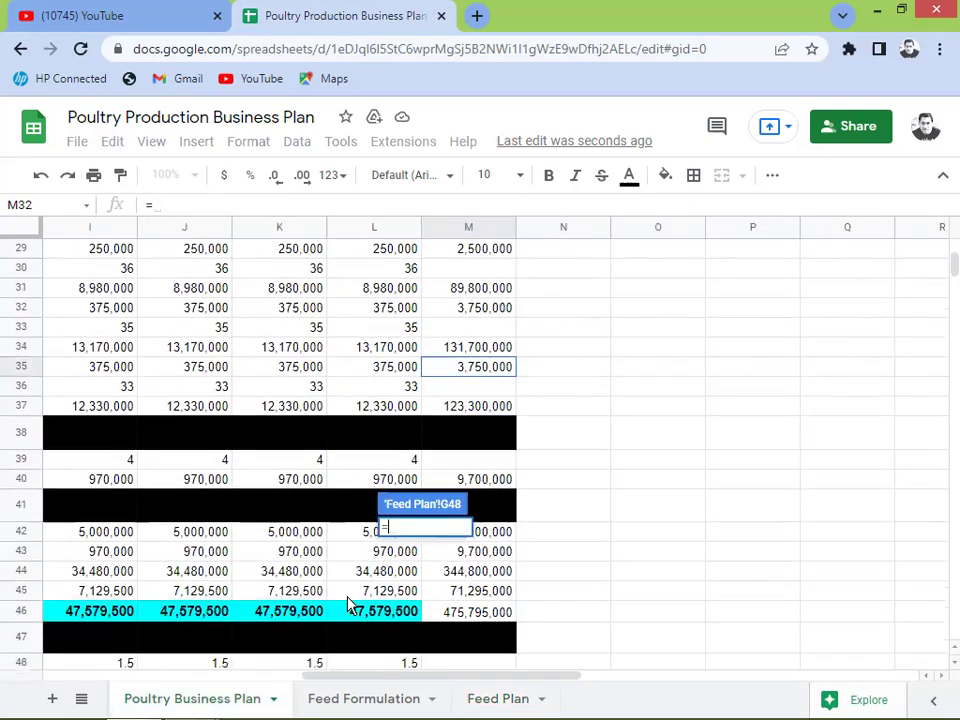
click(462, 573)
key(Left)
key(Left)
key(Left)
key(Left)
key(Left)
key(Left)
key(Left)
key(Left)
key(Left)
key(Left)
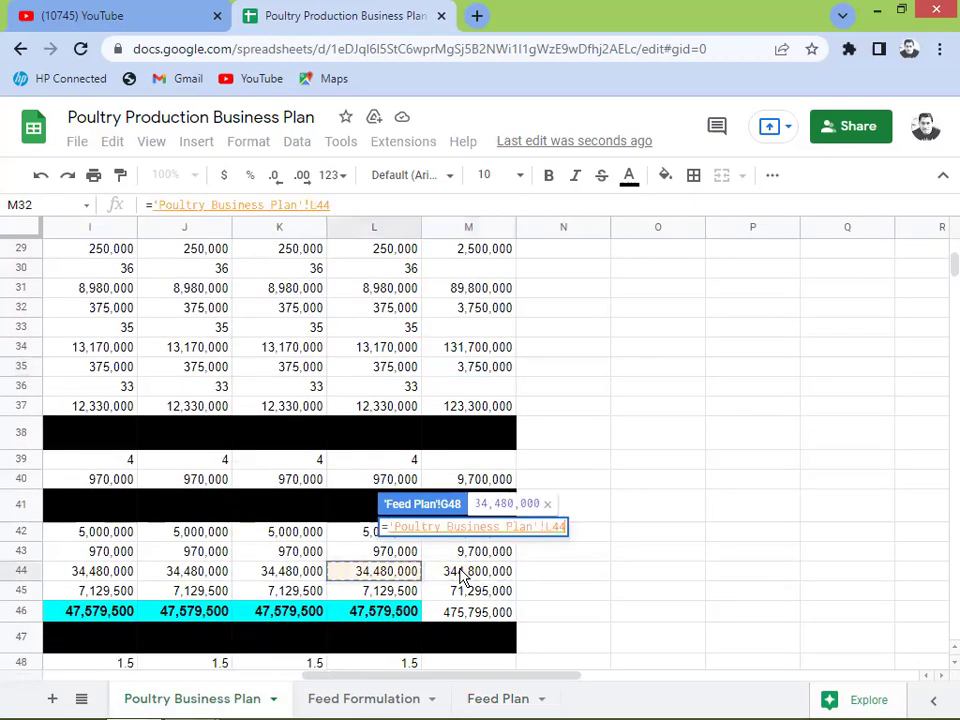
key(Left)
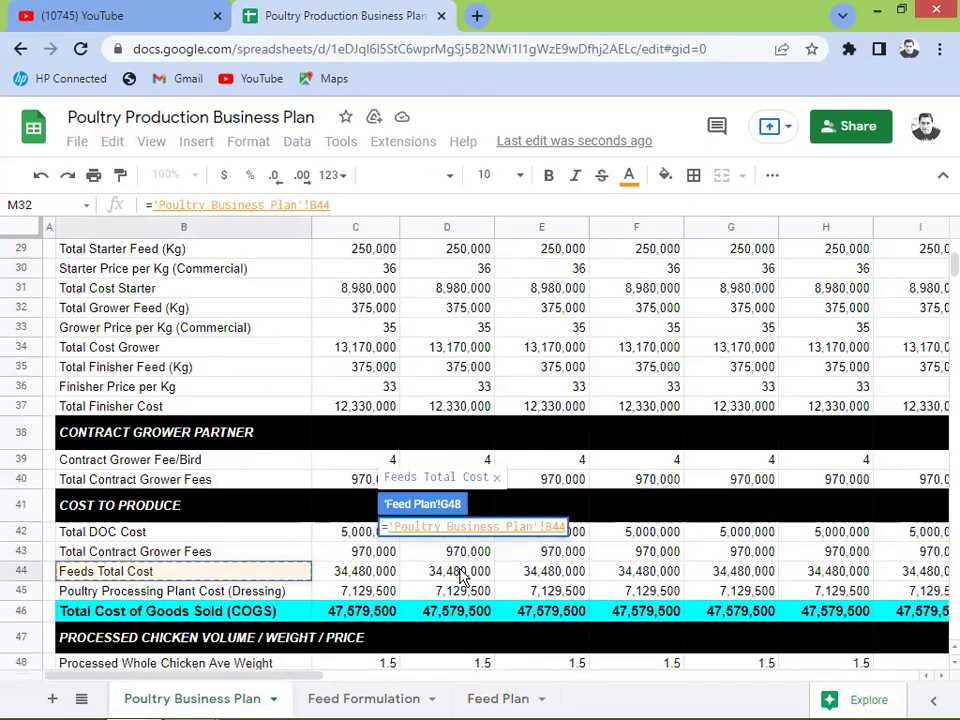
key(Right)
key(Right)
key(Right)
key(Left)
key(Left)
key(Left)
key(Right)
key(Right)
key(Right)
key(Right)
key(Right)
key(Right)
key(Right)
key(Right)
key(Right)
key(Right)
key(Right)
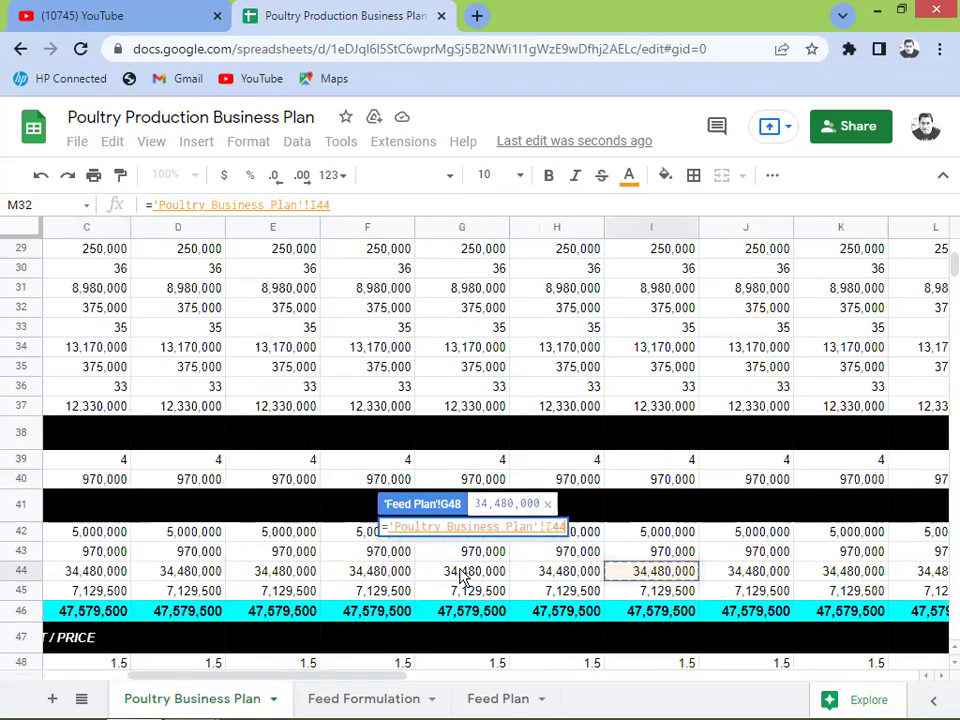
key(Right)
key(Right)
key(Left)
key(Left)
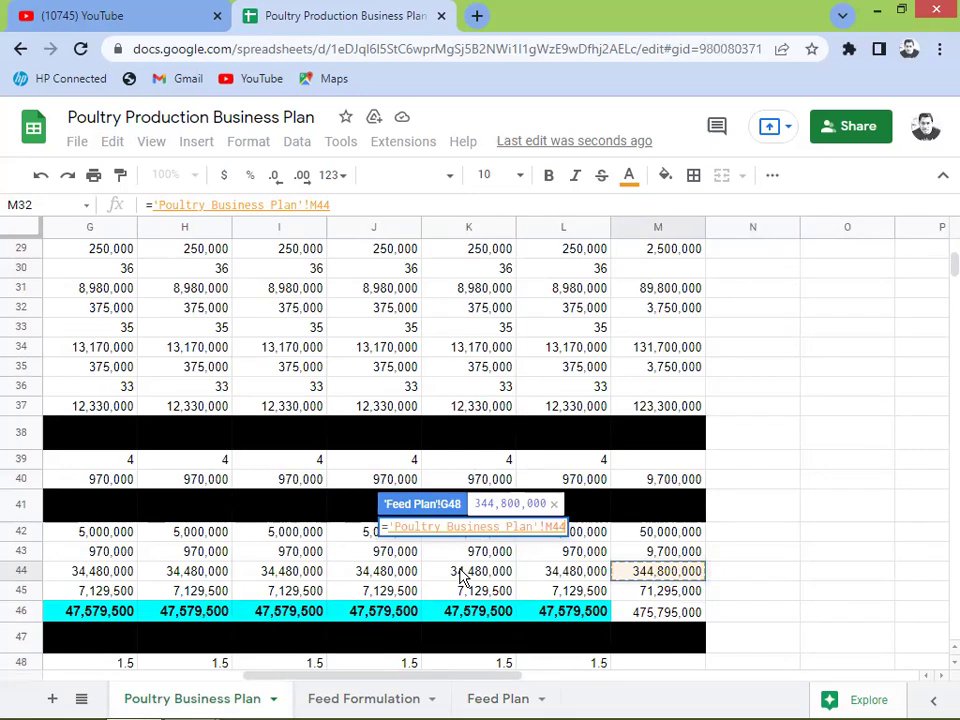
key(Return)
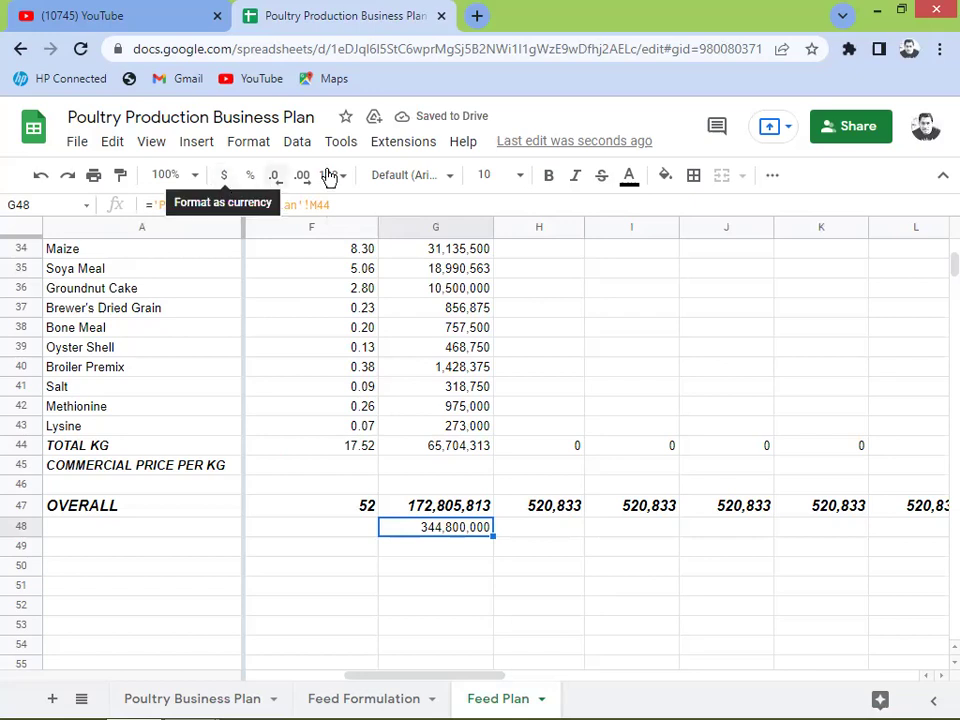
Step: Set the font size of the linked commercial feed cost in G48 to 12
click(516, 175)
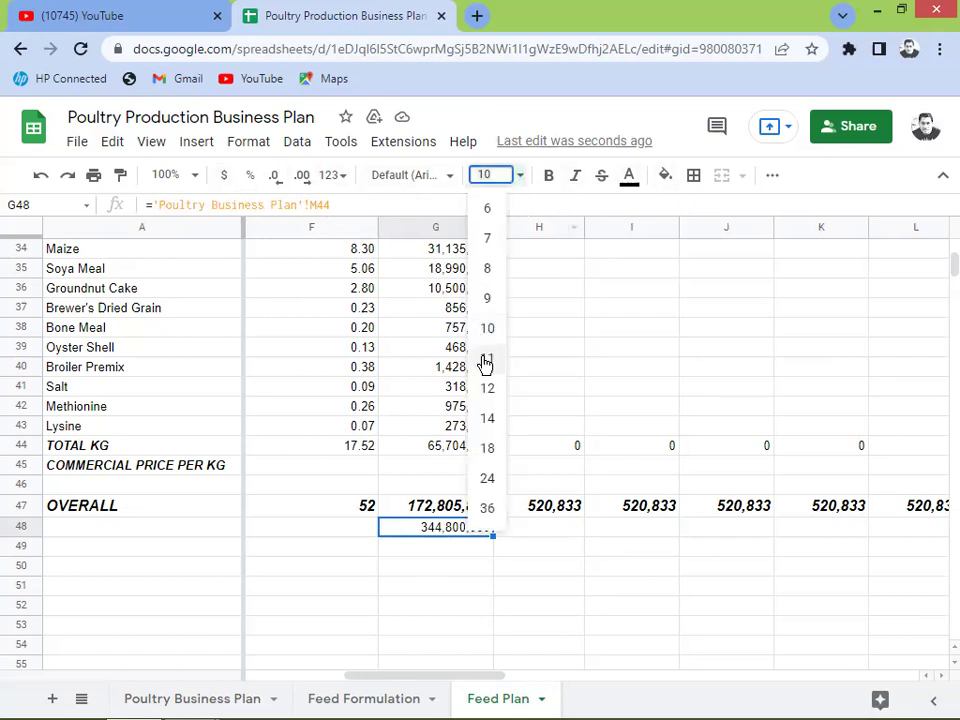
click(493, 418)
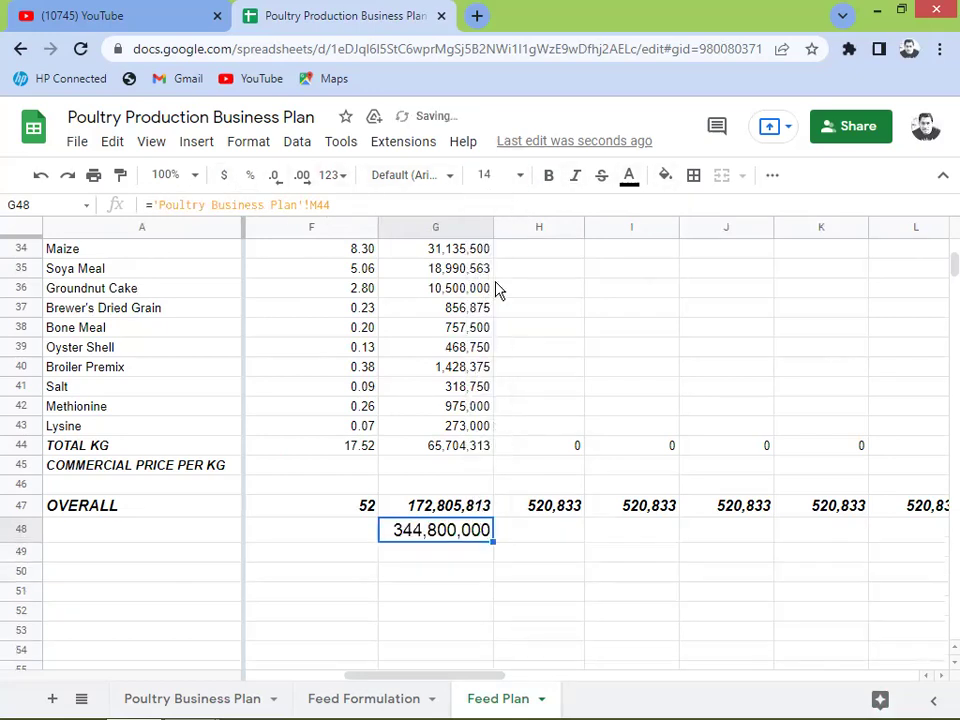
click(516, 175)
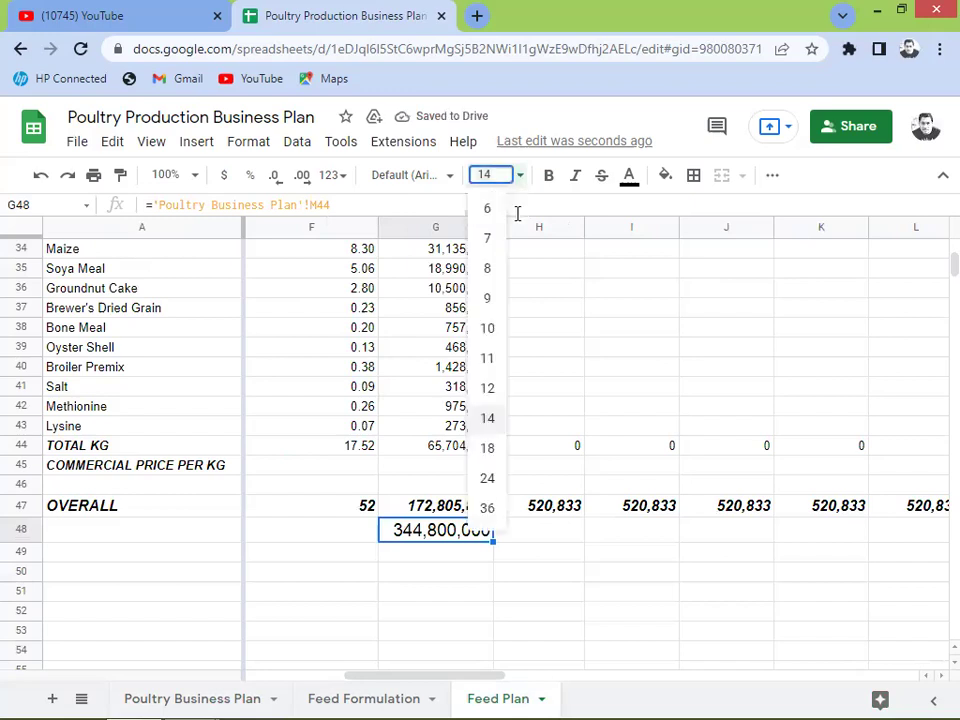
click(493, 388)
Step: Calculate the difference between commercial feed cost and overall ingredient cost in G49 with =G48-G47
click(430, 549)
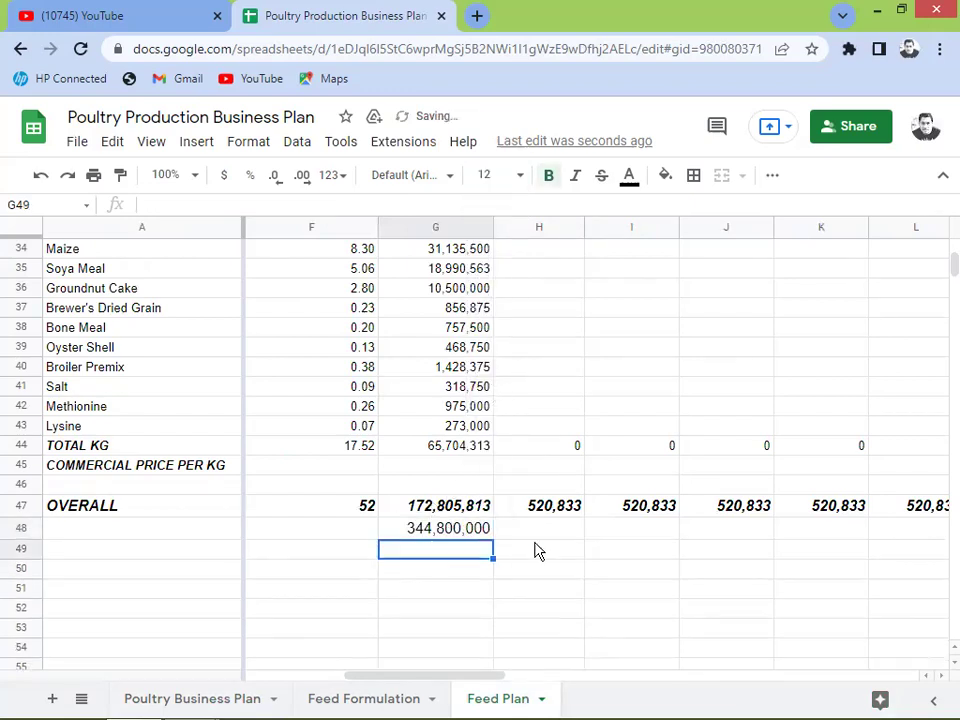
text(=)
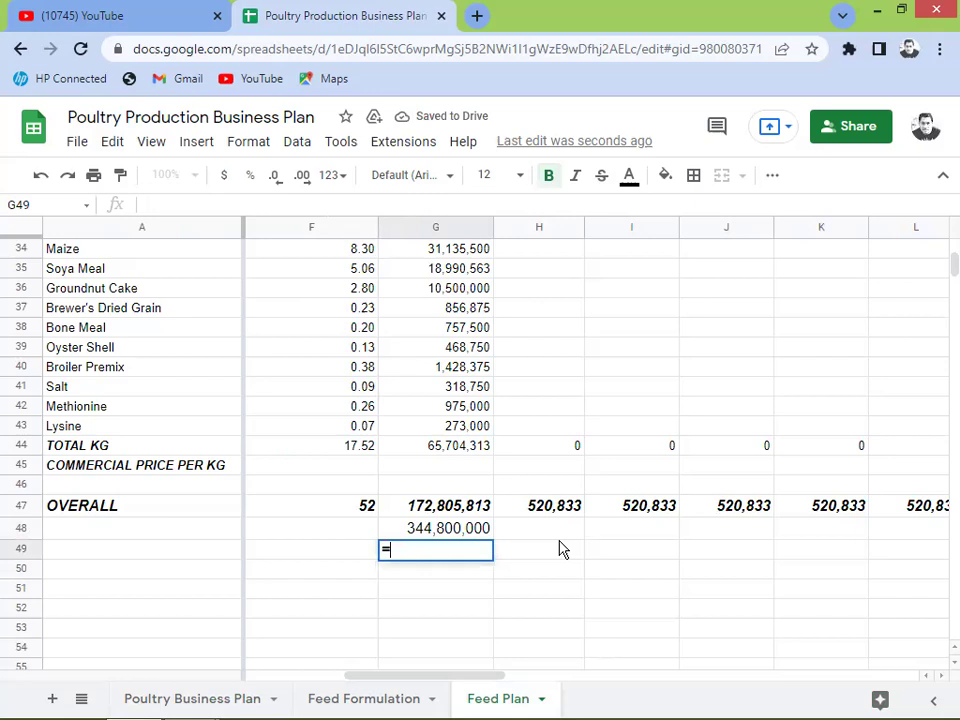
key(Up)
text(-)
key(Up)
key(Return)
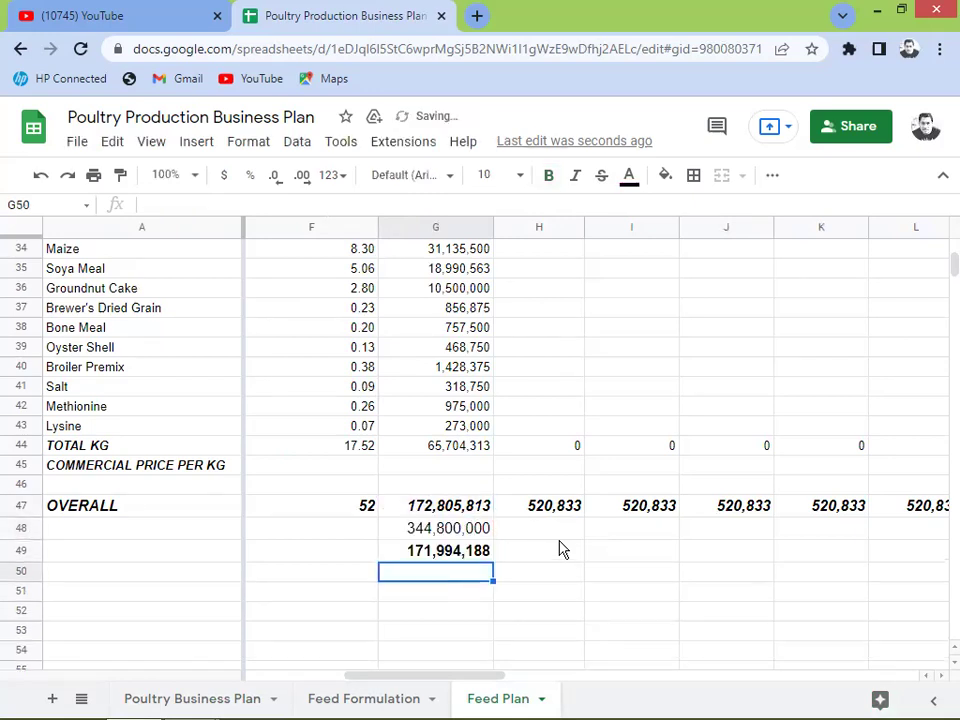
key(Up)
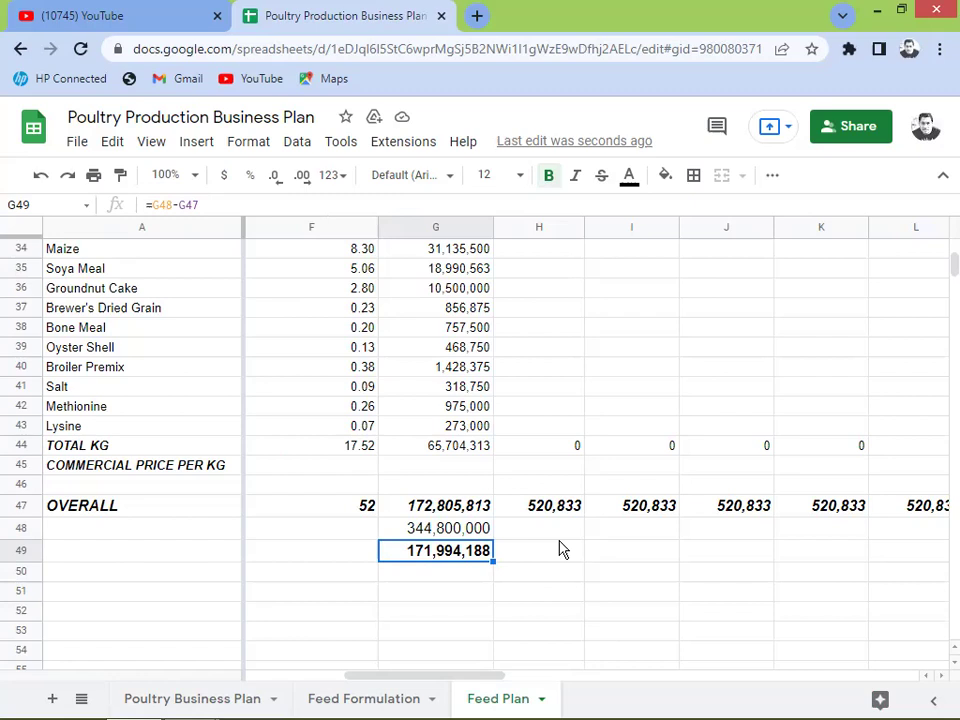
Step: Calculate the overall ingredient cost plus 10 percent in G50 with =G47*1.10
key(Down)
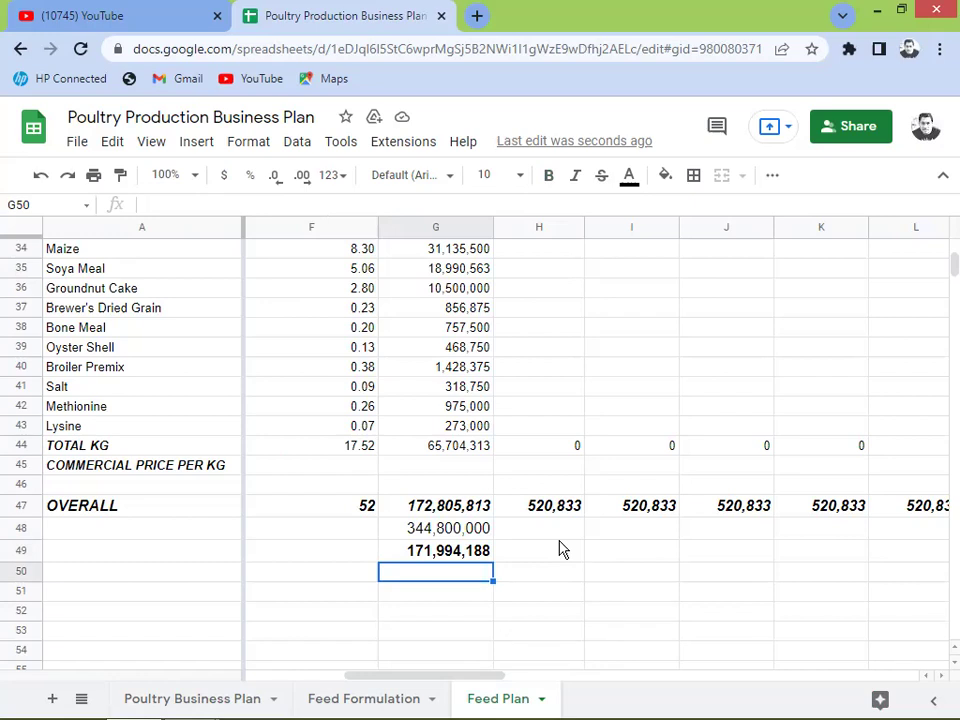
text(=)
key(Up)
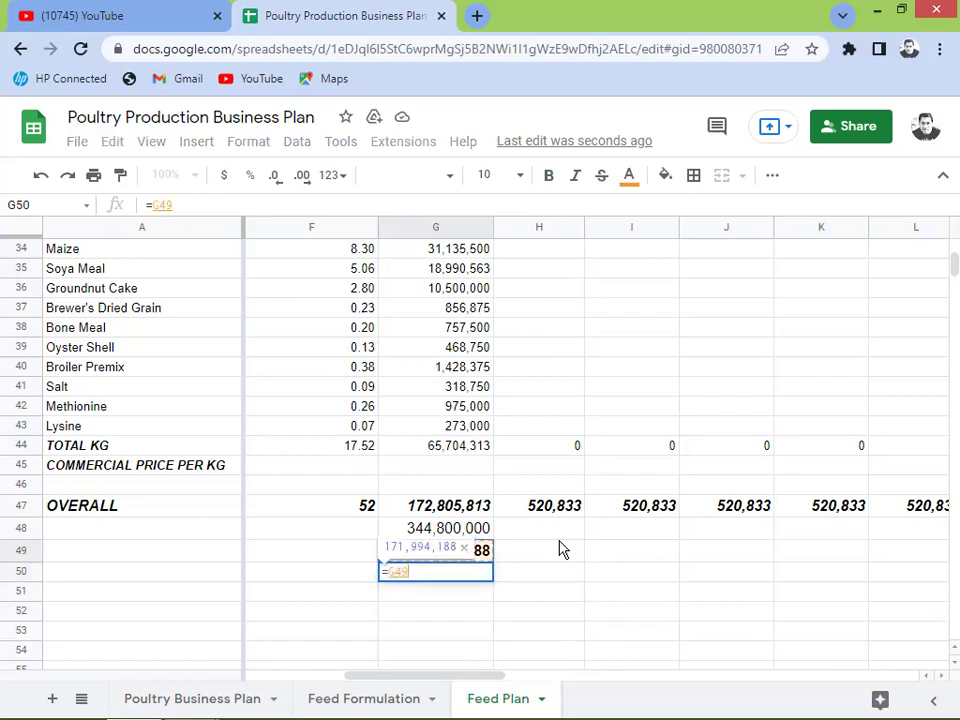
key(Up)
key(Up)
text(*1.)
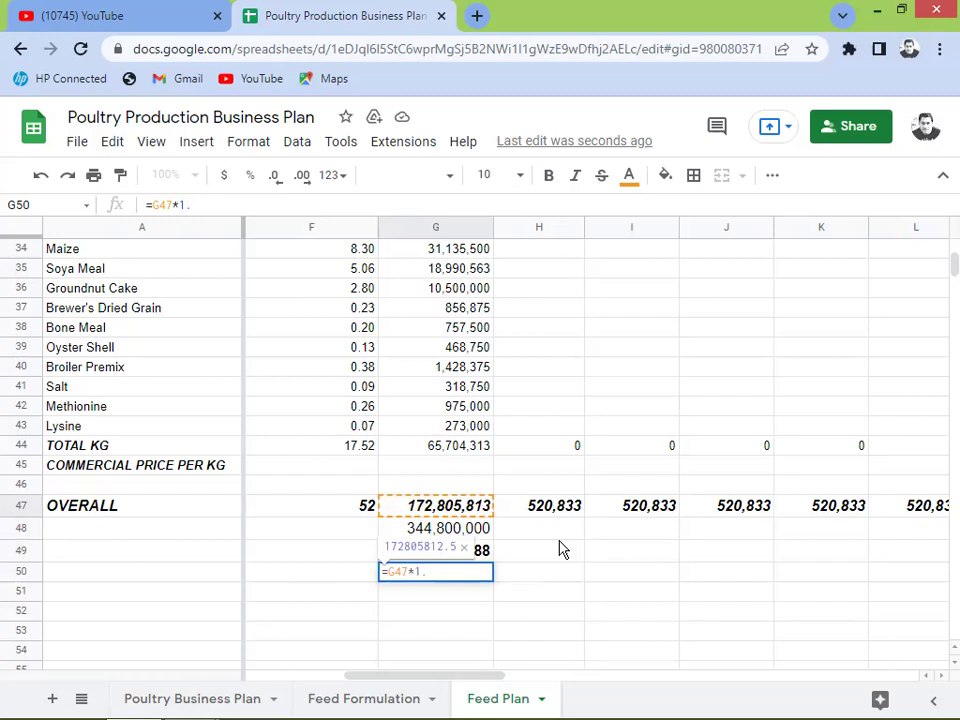
text(09)
key(BackSpace)
key(BackSpace)
text(10)
key(Return)
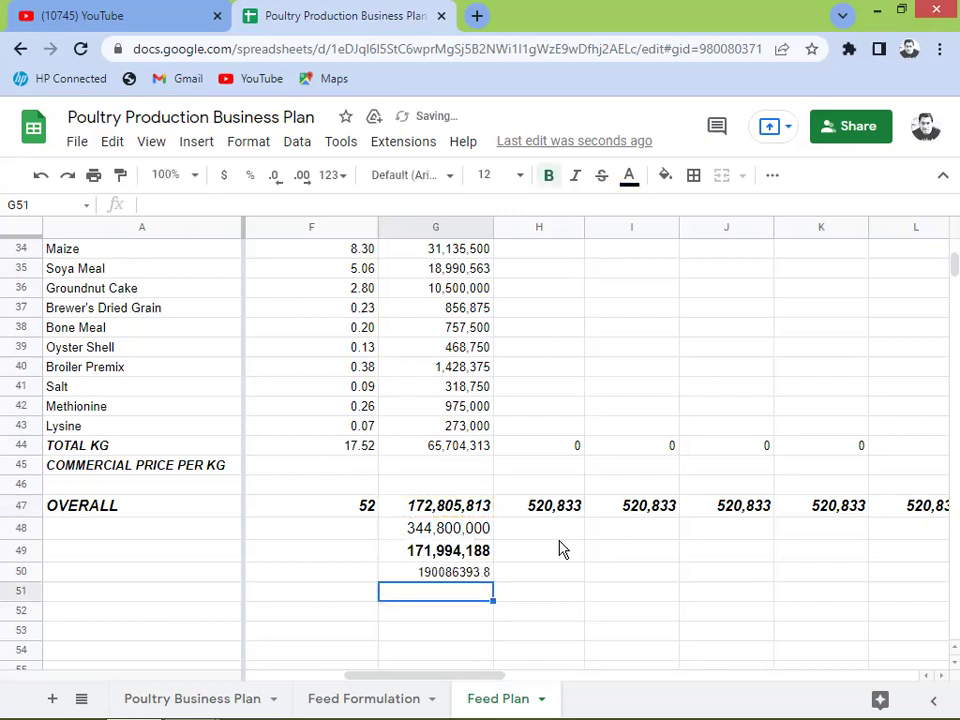
Step: Format G50 as a number without decimals and set its font size to 12
key(Up)
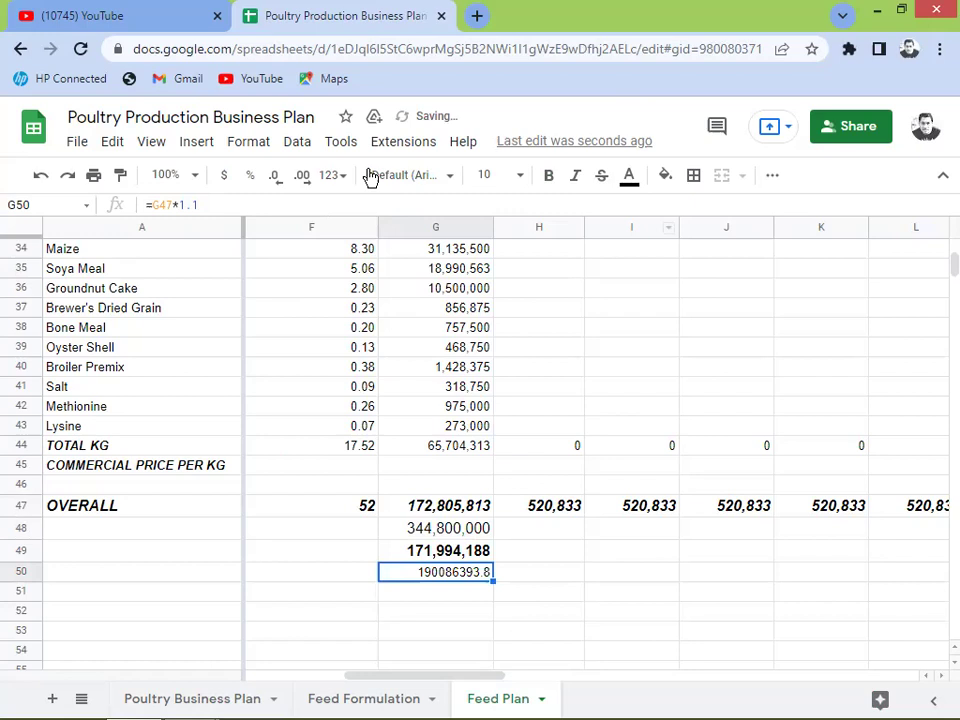
click(333, 175)
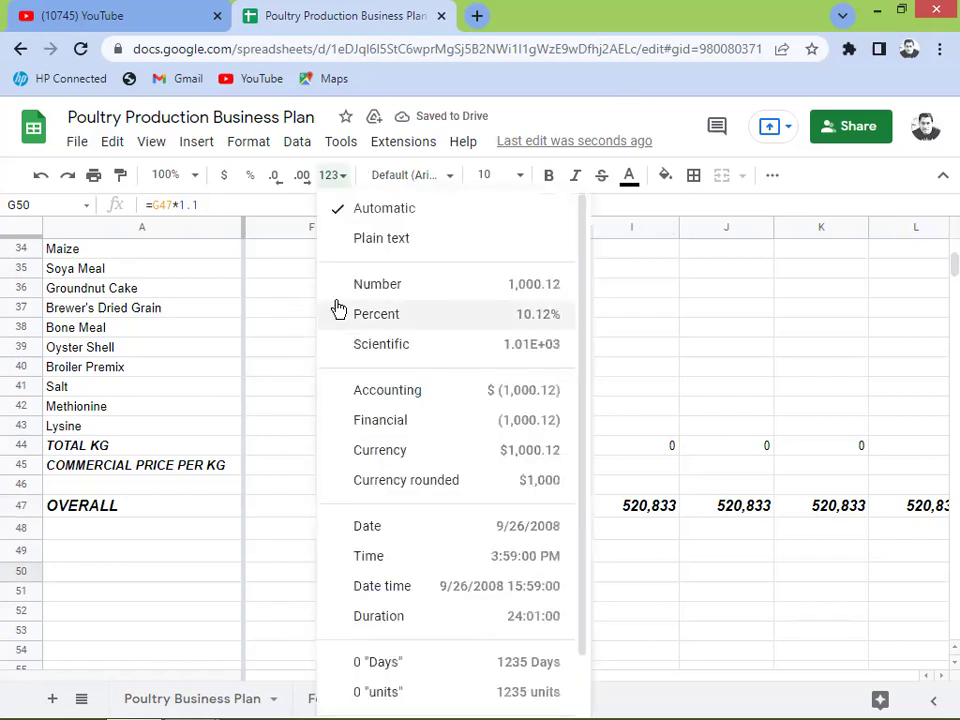
click(390, 288)
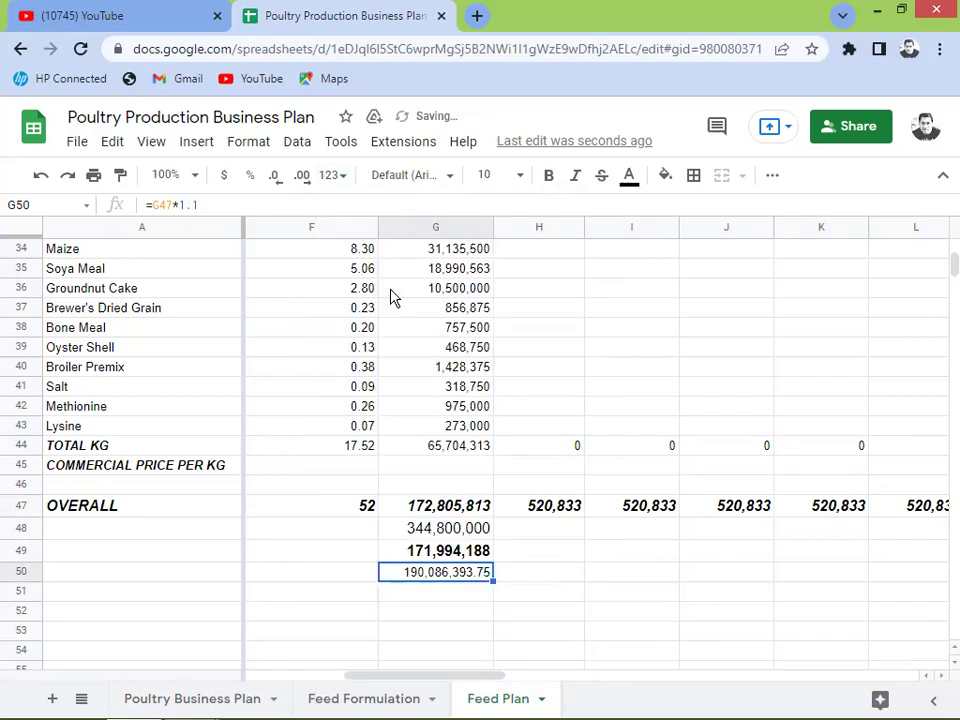
click(273, 177)
click(273, 177)
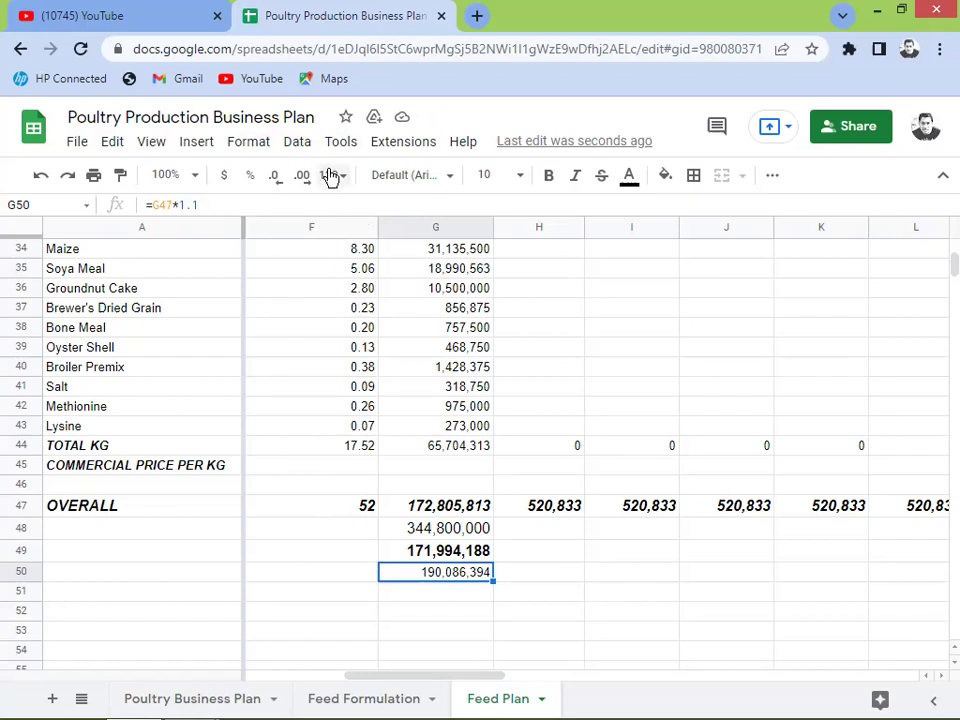
click(517, 182)
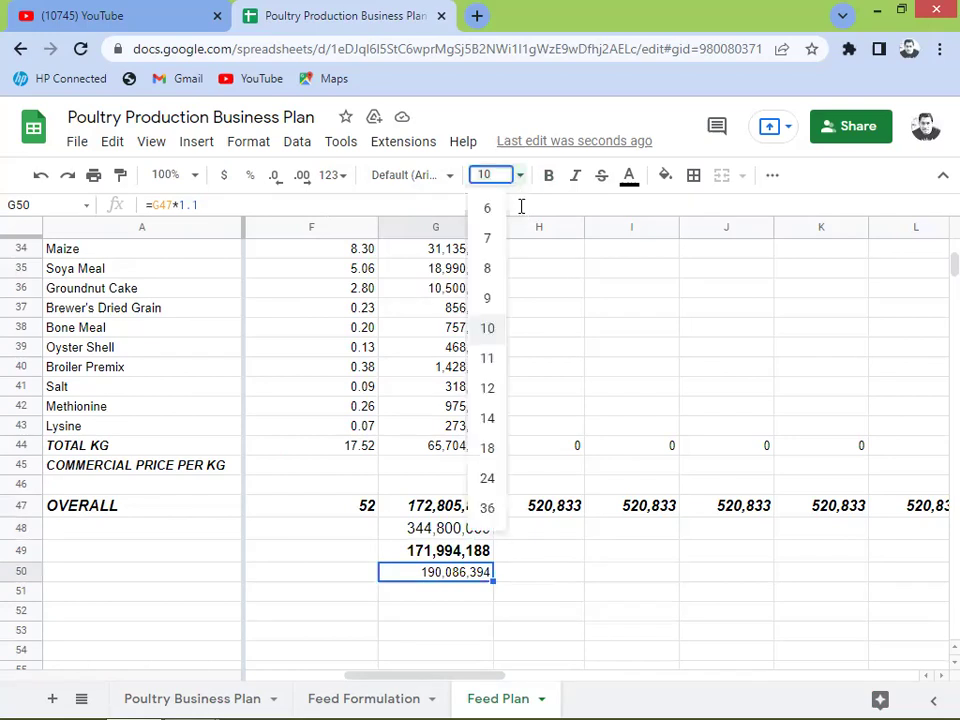
click(487, 390)
Step: Calculate the remaining feed cost difference in G51 with =G48-G50
click(460, 600)
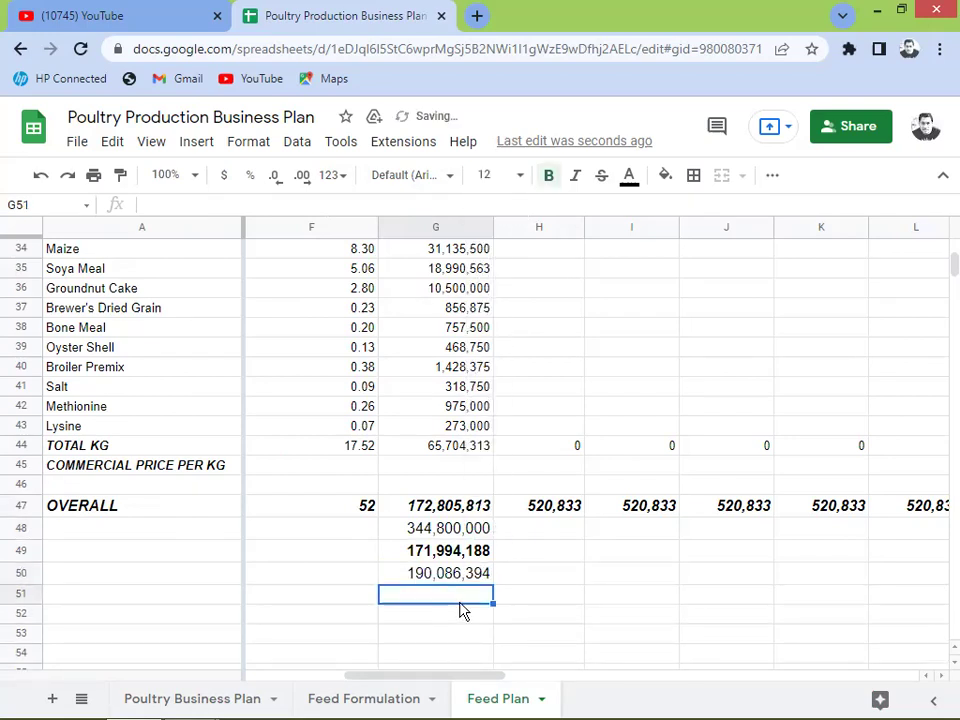
key(Up)
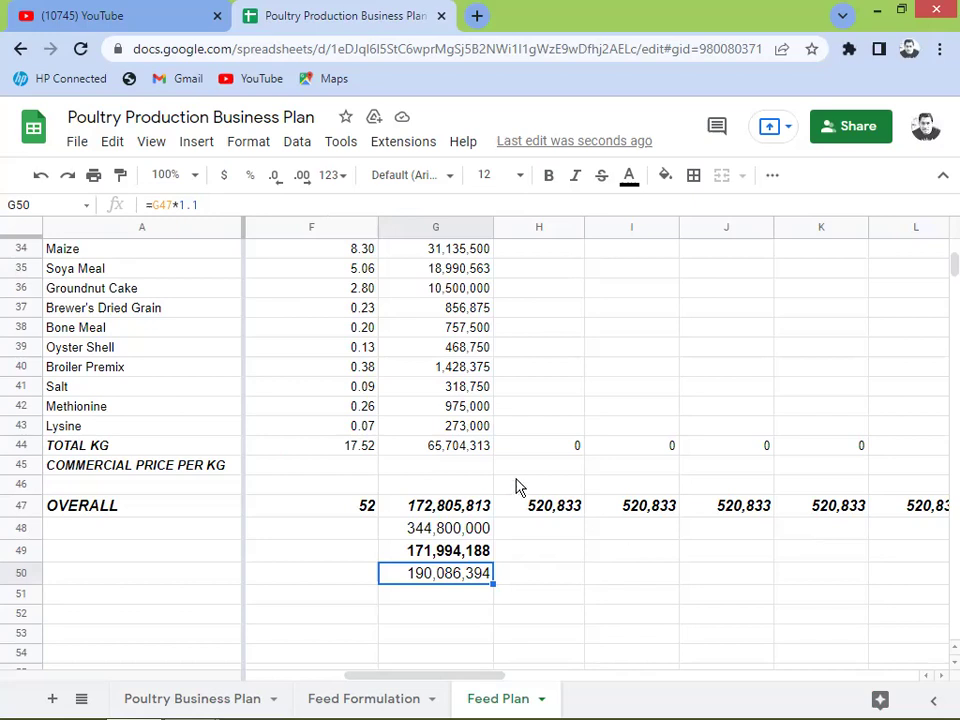
key(Up)
key(Down)
key(Down)
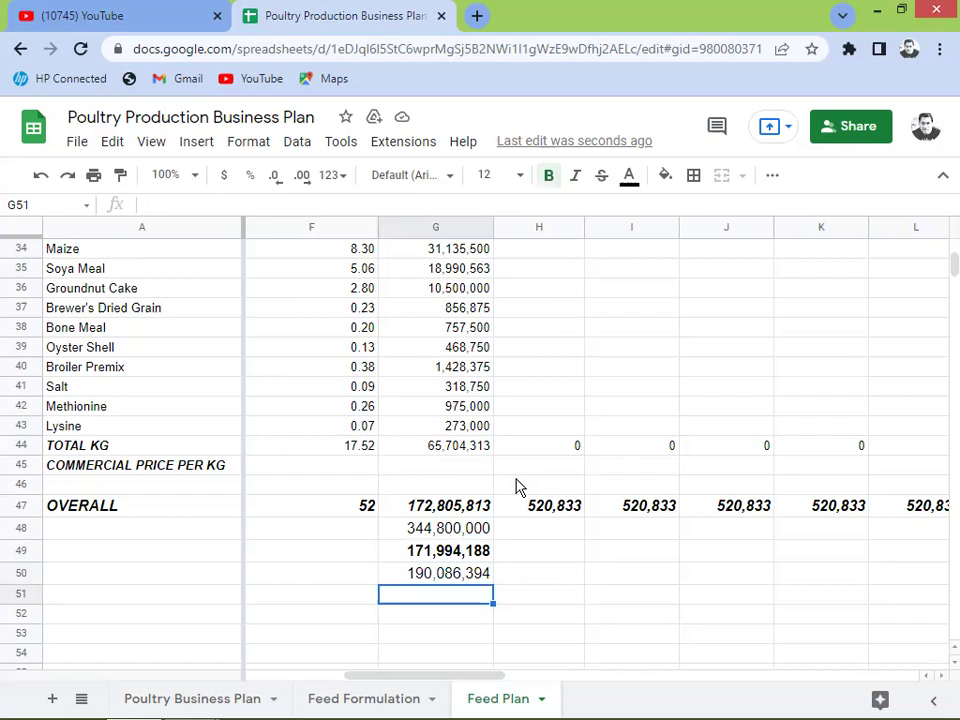
text(=G49)
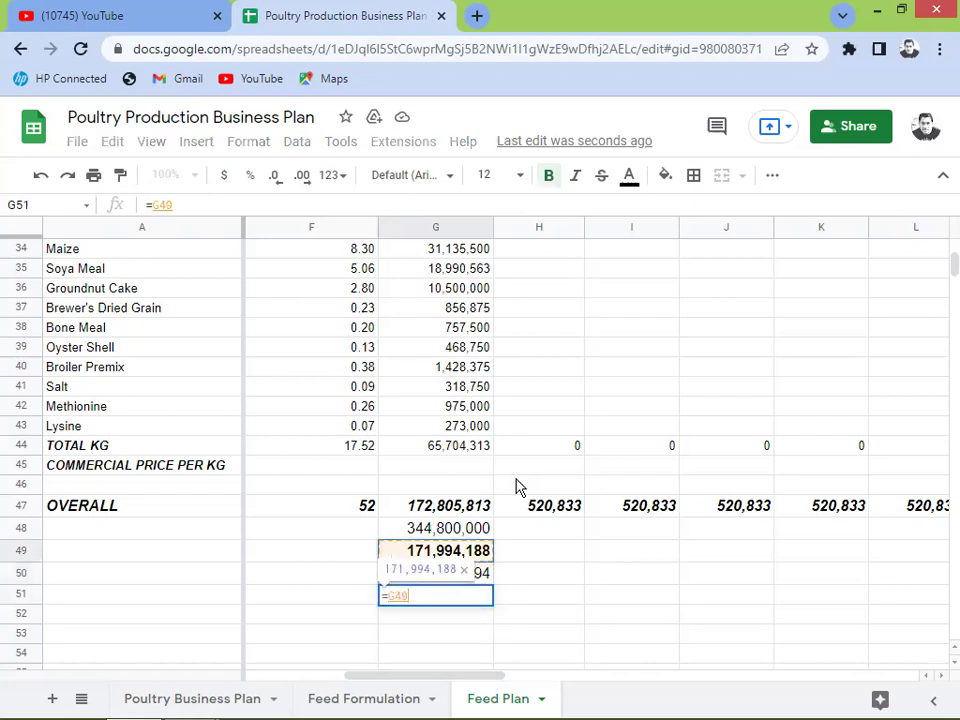
key(BackSpace)
text(8)
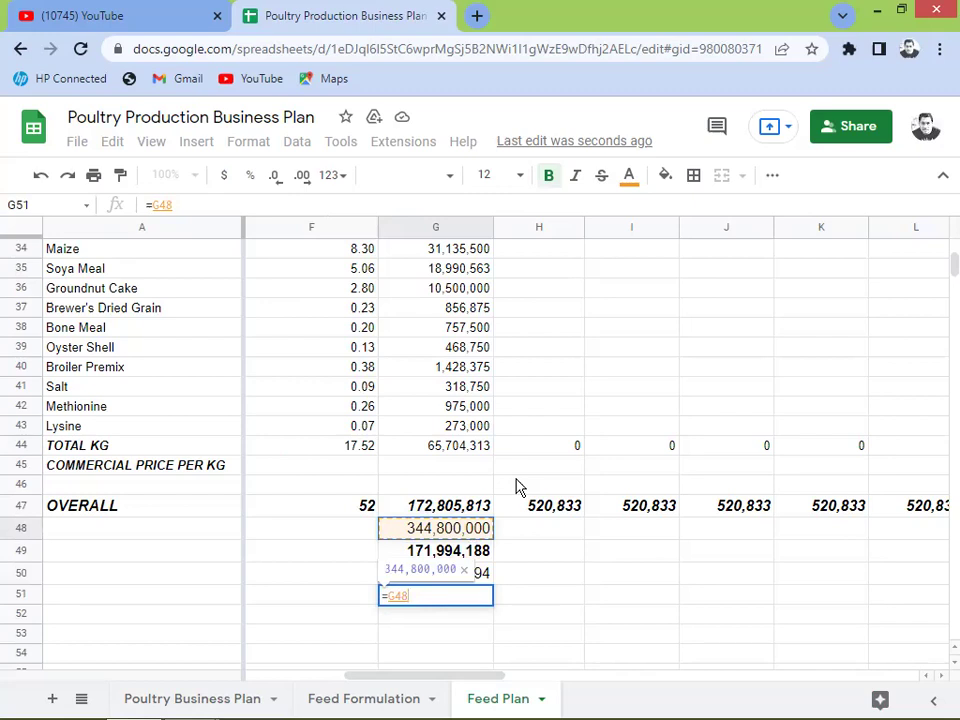
text(-G50)
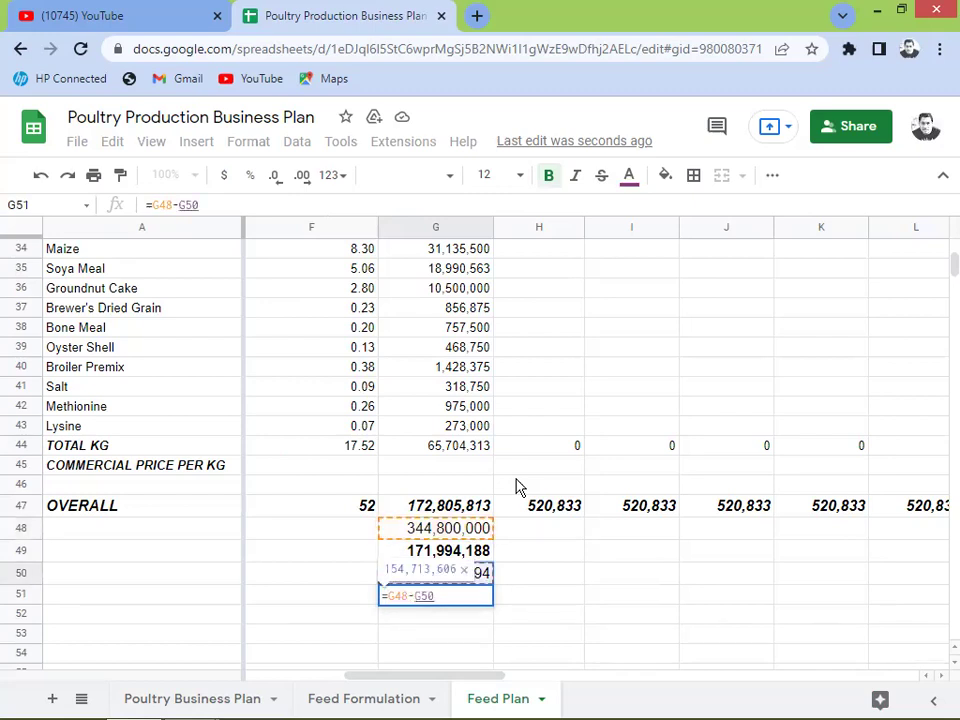
key(Return)
key(Up)
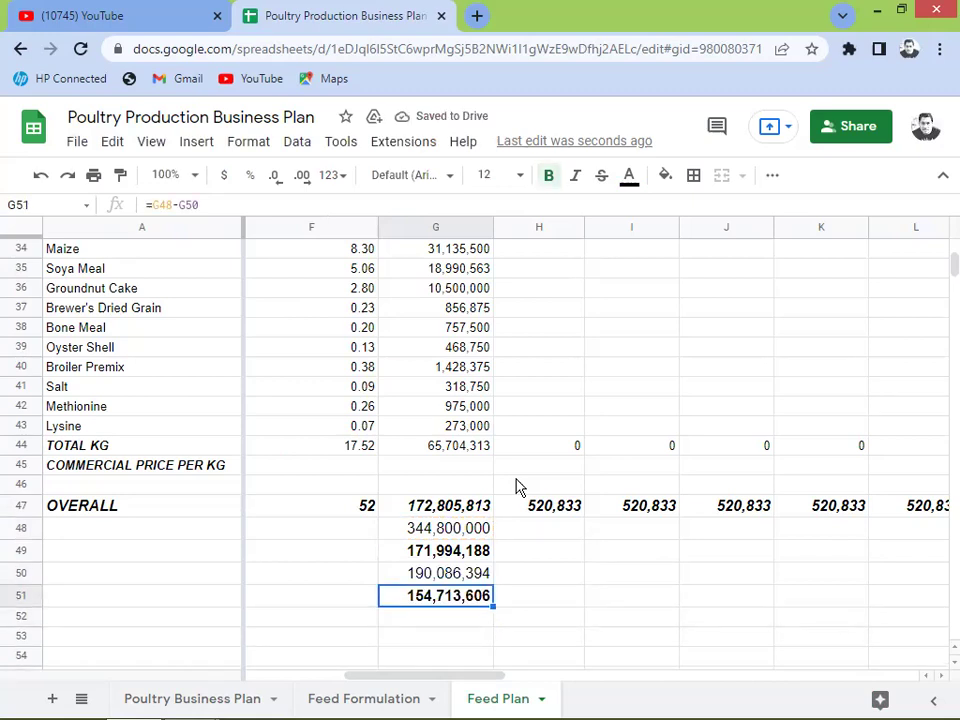
Step: Clear the cost comparison figures in G48:G51 below the overall total cost
key(Up)
key(Up)
key(Up)
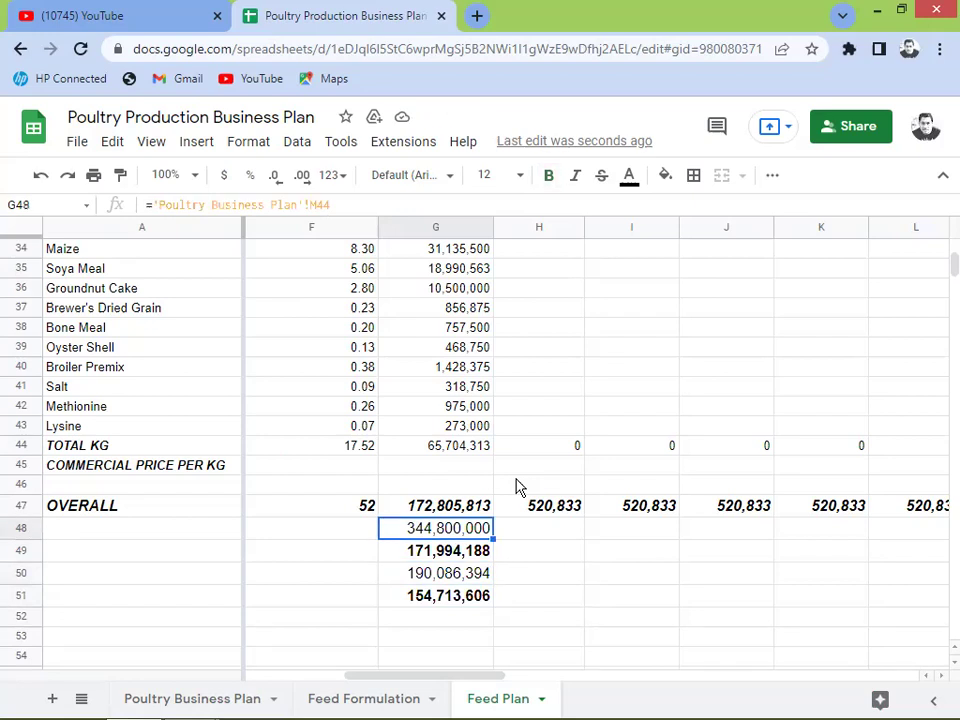
key(shift+Down)
key(shift+Down)
key(shift+Down)
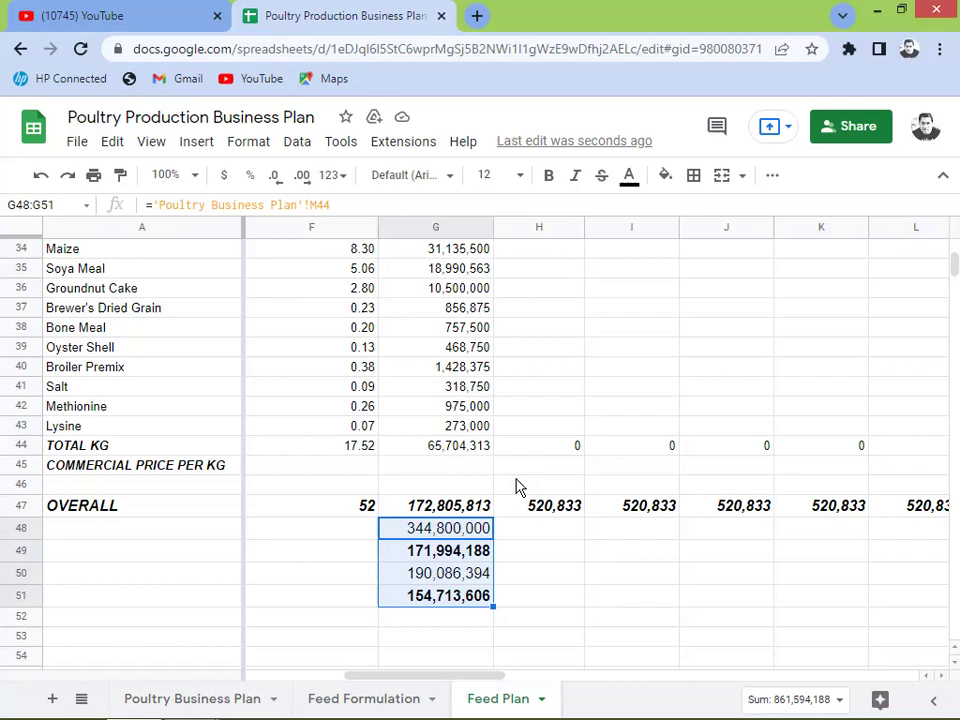
key(Delete)
Step: Calculate the January maize volume for finisher feed in H34 with =D34/12
key(Up)
key(Up)
key(Up)
key(Up)
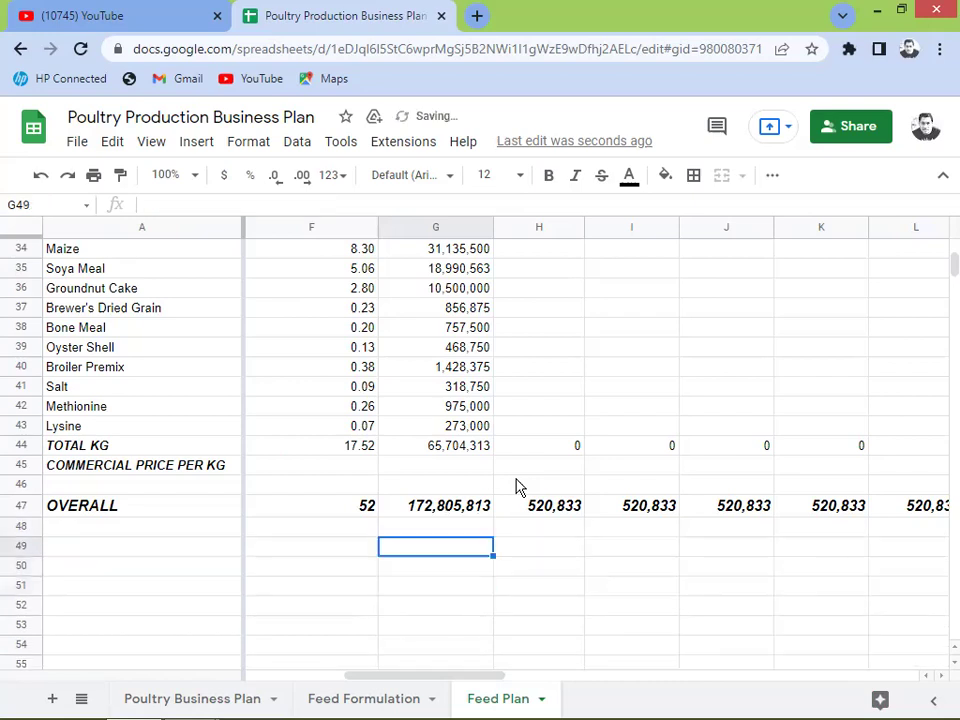
key(Right)
key(Up)
key(Up)
key(Up)
key(Up)
key(Up)
key(Up)
key(Up)
key(Up)
key(Up)
key(Up)
key(Up)
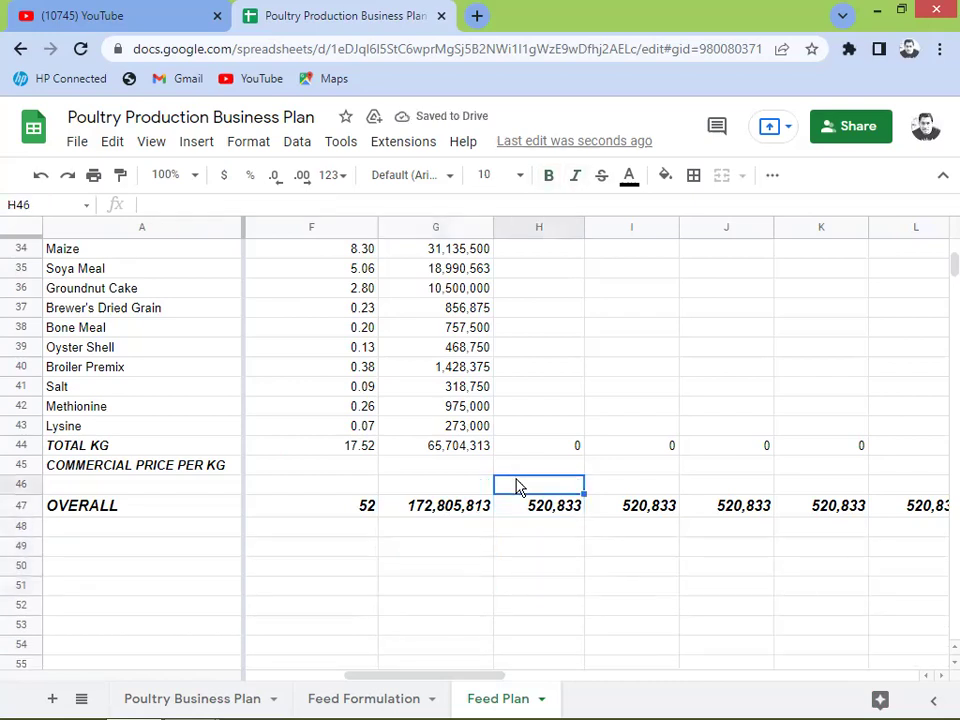
key(Up)
key(Up)
key(Up)
key(Up)
key(Up)
key(Up)
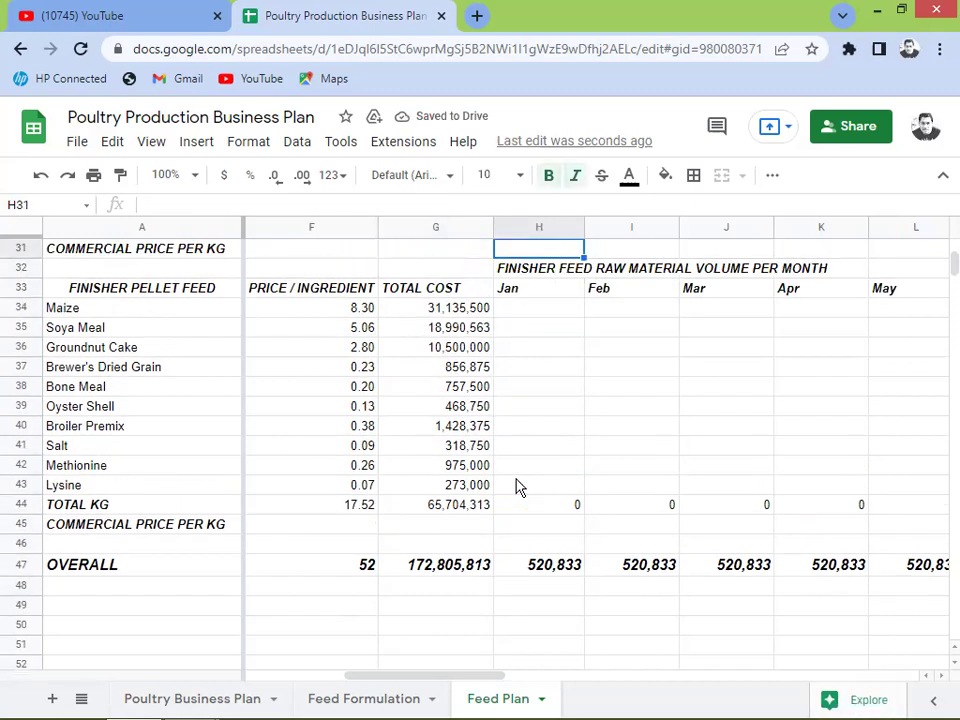
key(Down)
key(Down)
key(Down)
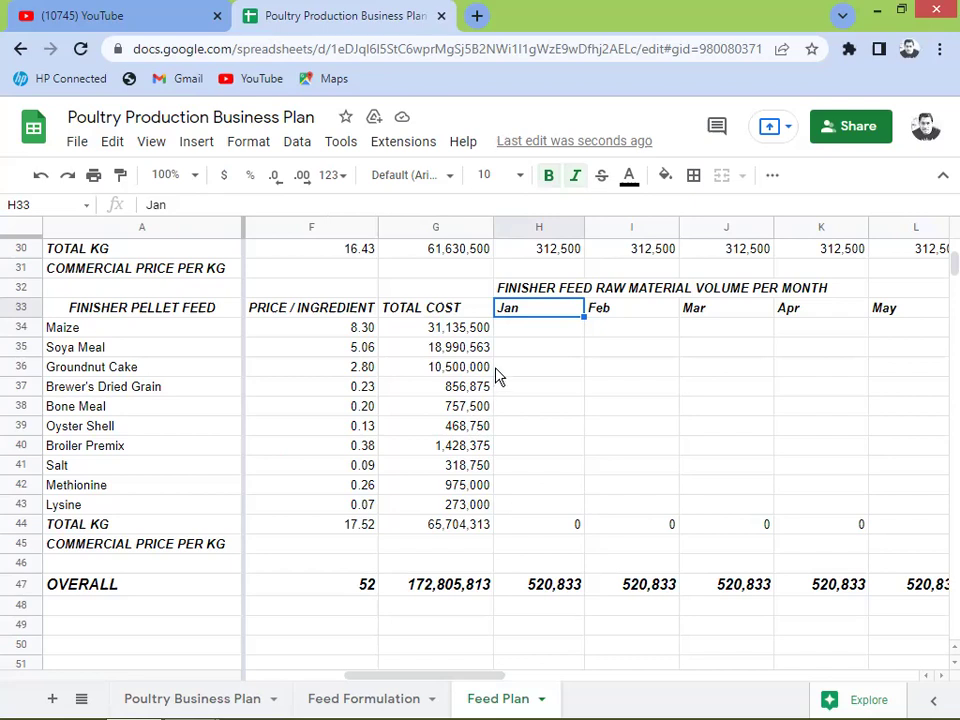
click(506, 334)
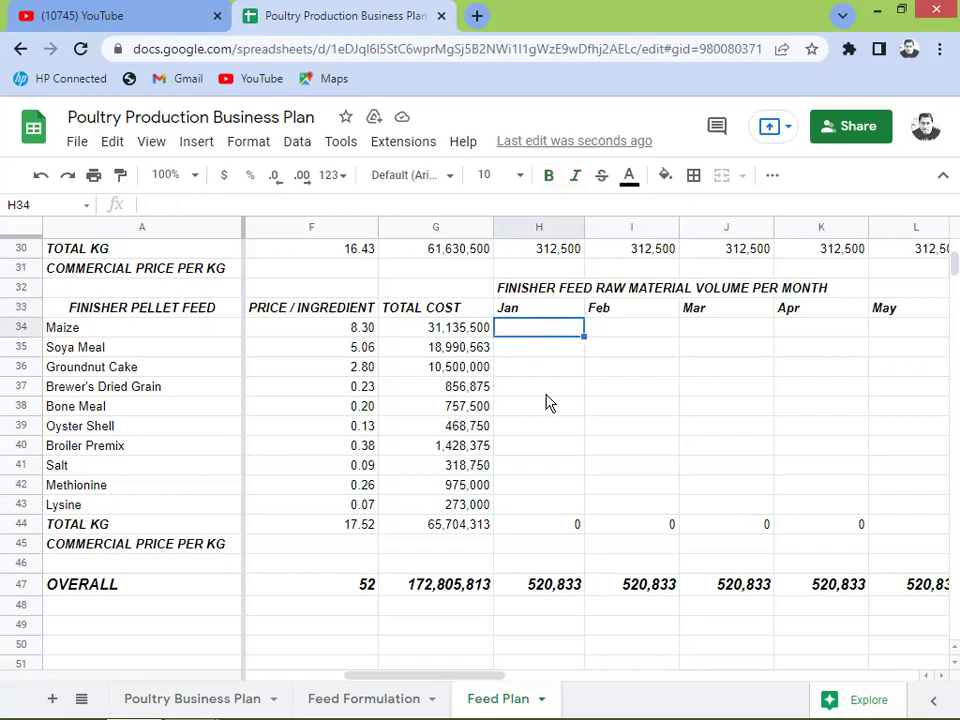
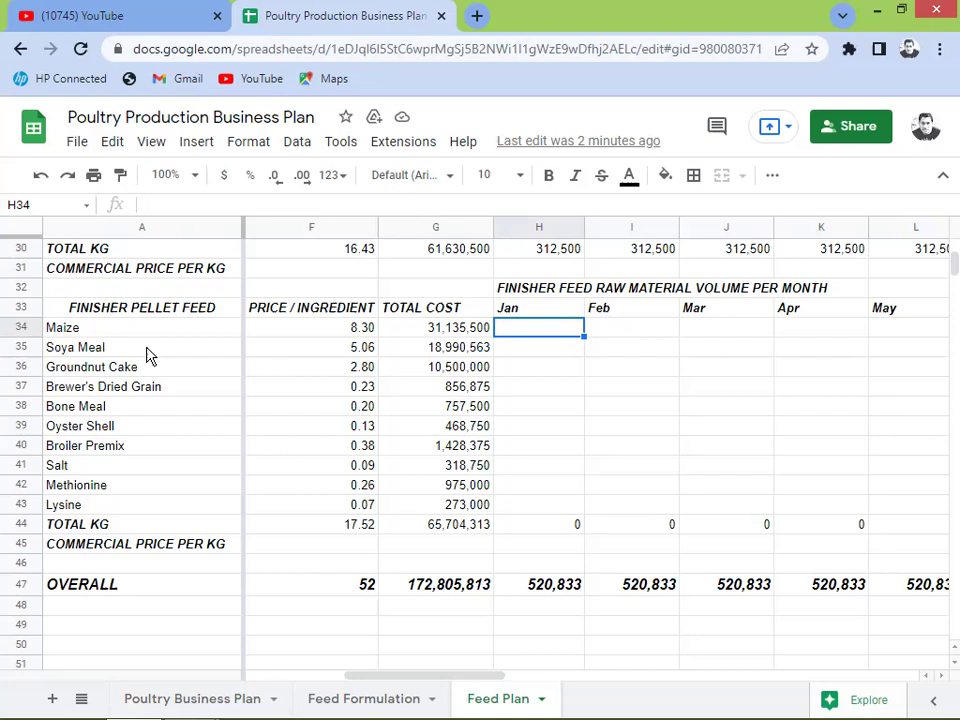
text(=)
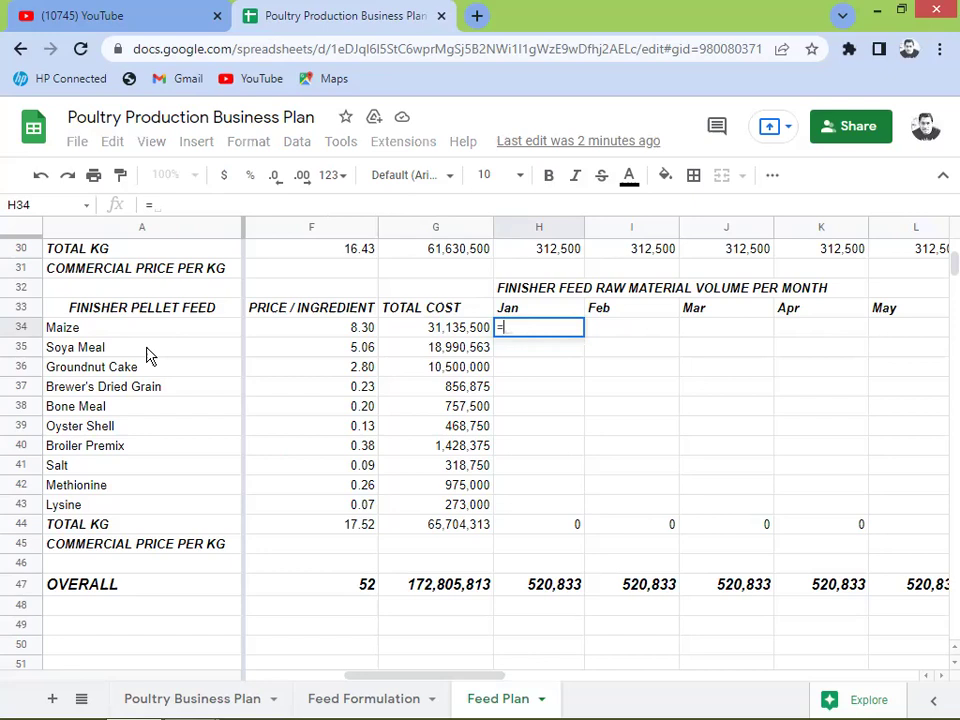
key(Left)
key(Left)
key(Left)
key(Left)
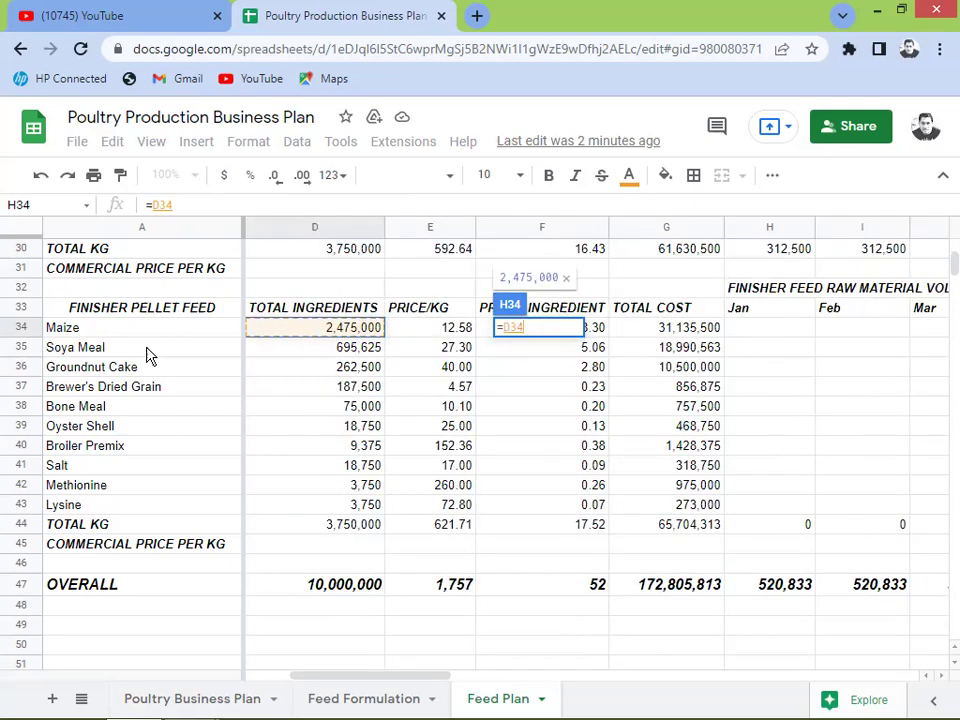
text(/)
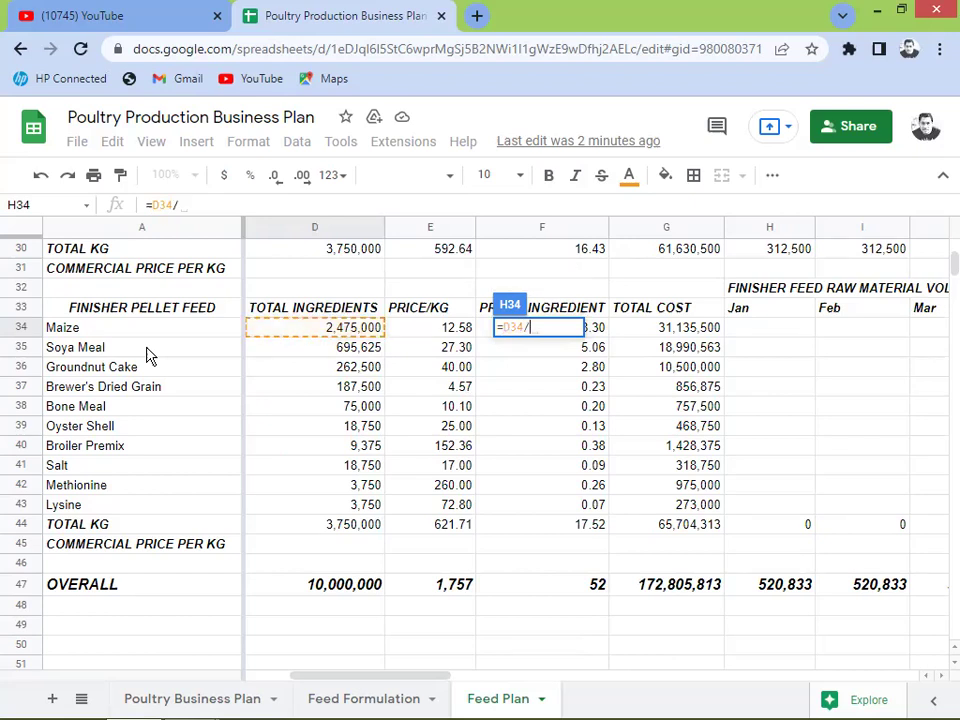
text(12)
key(Return)
key(Up)
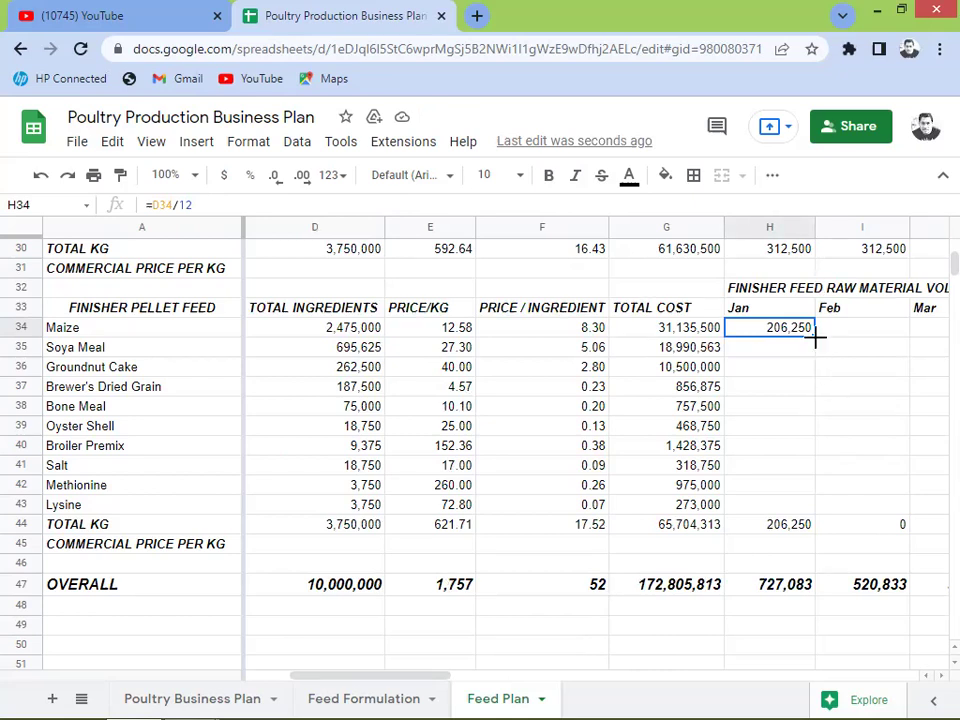
Step: Copy the January maize formula in H34 down through Lysine in H43 and check the total in H44
drag(815, 336, 821, 514)
click(799, 530)
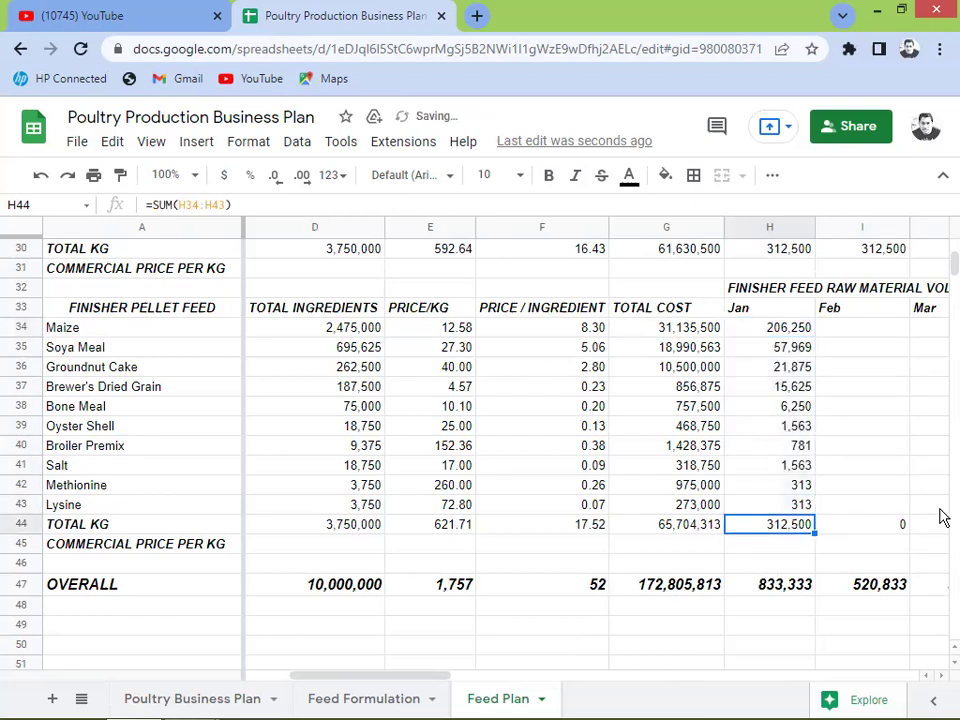
key(Right)
key(Right)
key(Right)
key(Left)
key(Left)
key(Left)
Step: Make the maize reference in H34 absolute so the formula reads =$D$34/12
key(Up)
key(Up)
key(Up)
key(Up)
key(Up)
key(Up)
key(Up)
key(Up)
key(Up)
key(Up)
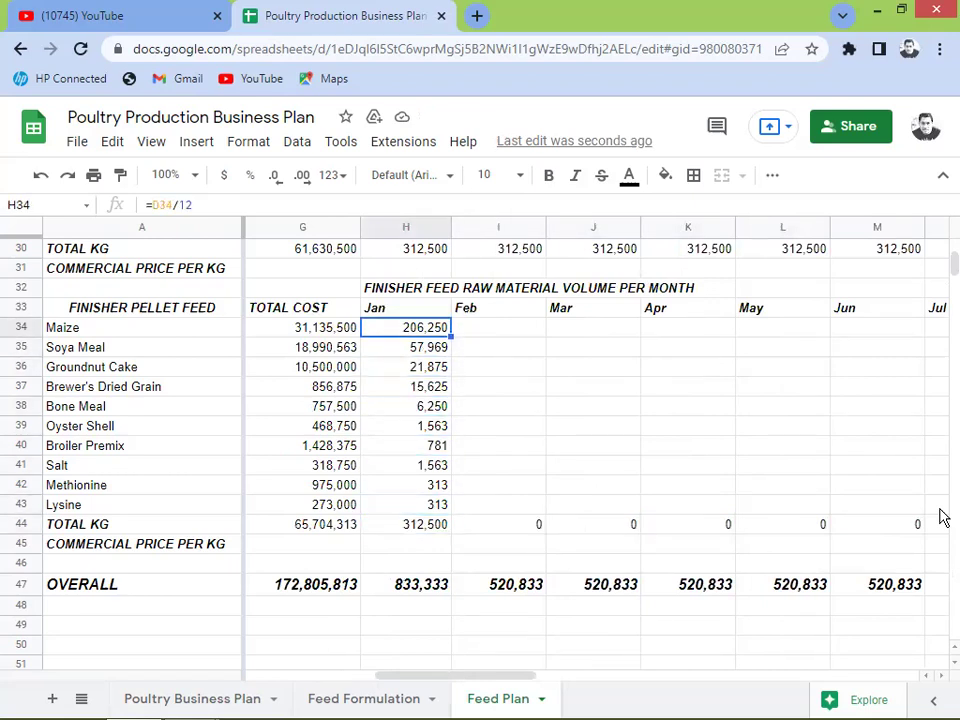
key(Left)
key(Right)
key(F2)
key(Left)
key(Left)
key(Left)
key(Left)
key(F4)
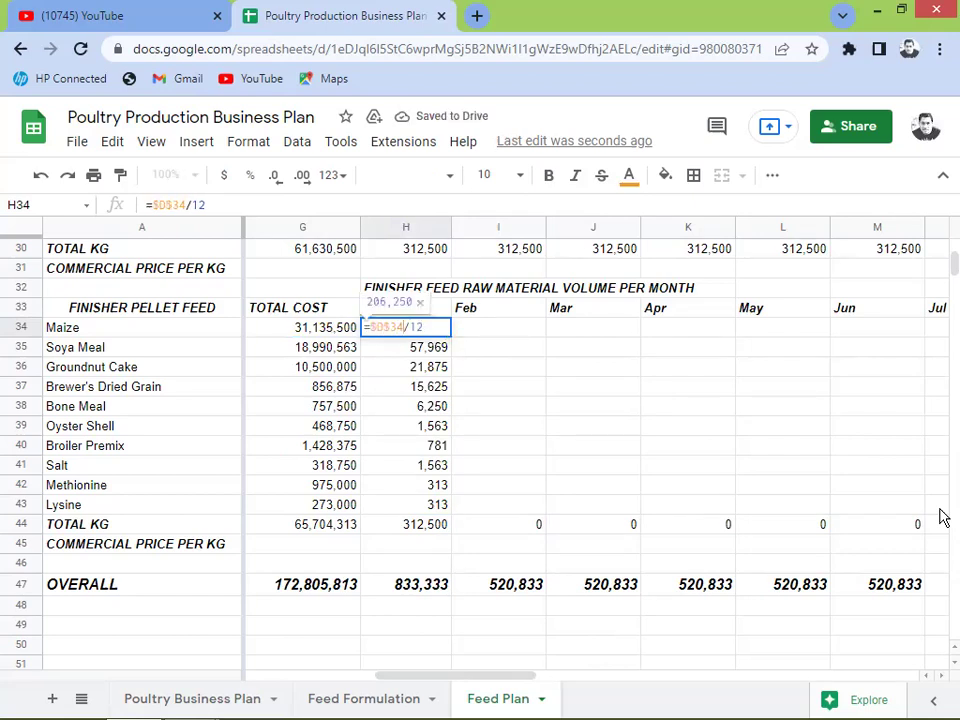
key(Return)
Step: Make the soya meal reference in H35 absolute as =$D$35/12
key(F2)
key(Left)
key(Left)
key(Left)
key(Left)
key(F4)
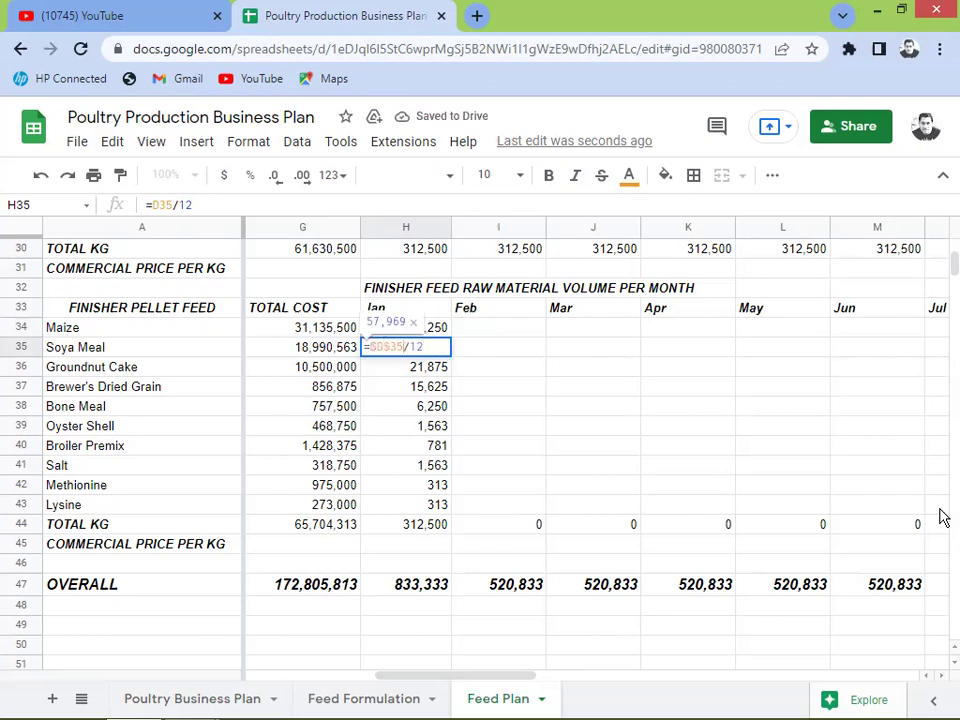
key(Return)
Step: Make the groundnut cake reference to D36 in H36 absolute
key(F2)
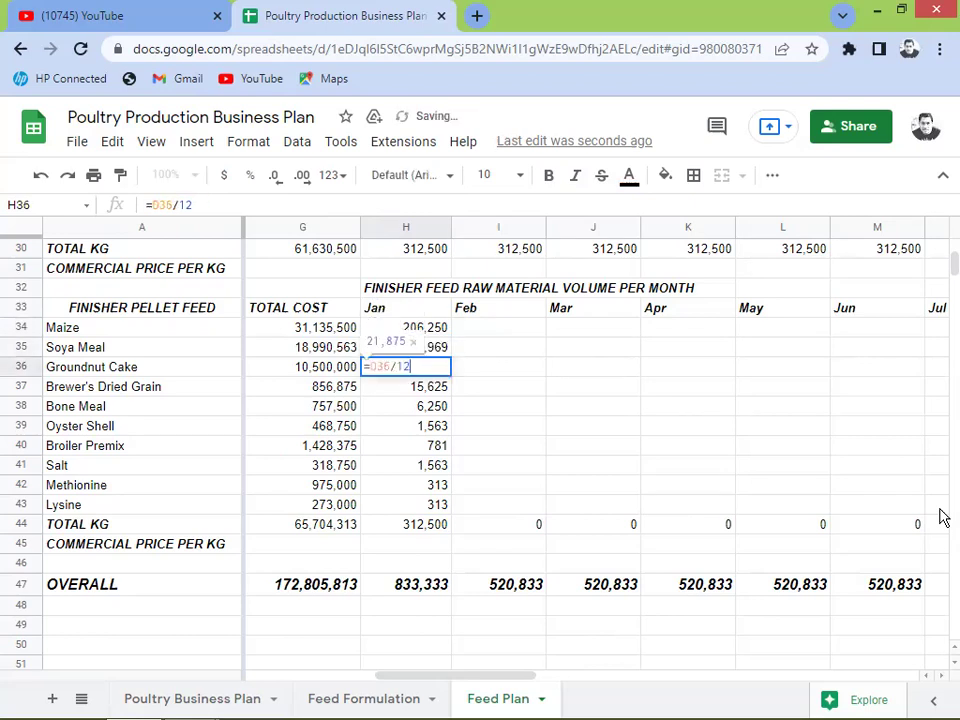
key(Left)
key(Left)
key(Left)
key(Left)
key(F4)
key(Return)
Step: Make the brewer's dried grain reference in H37 absolute as =$D$37/12
key(F2)
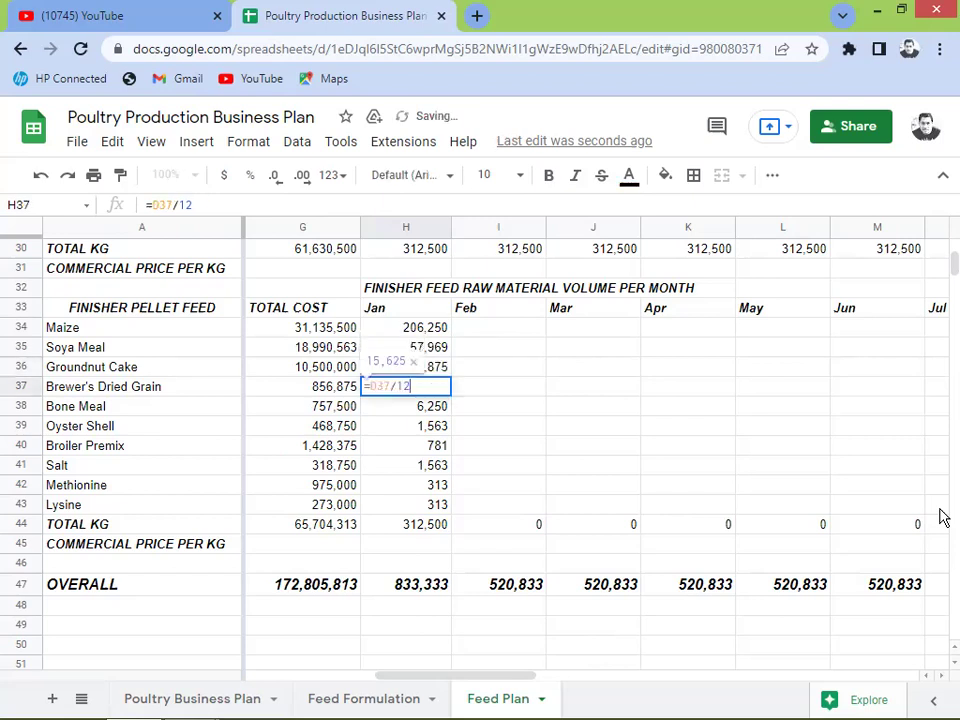
key(Left)
key(Left)
key(Left)
key(Left)
key(F4)
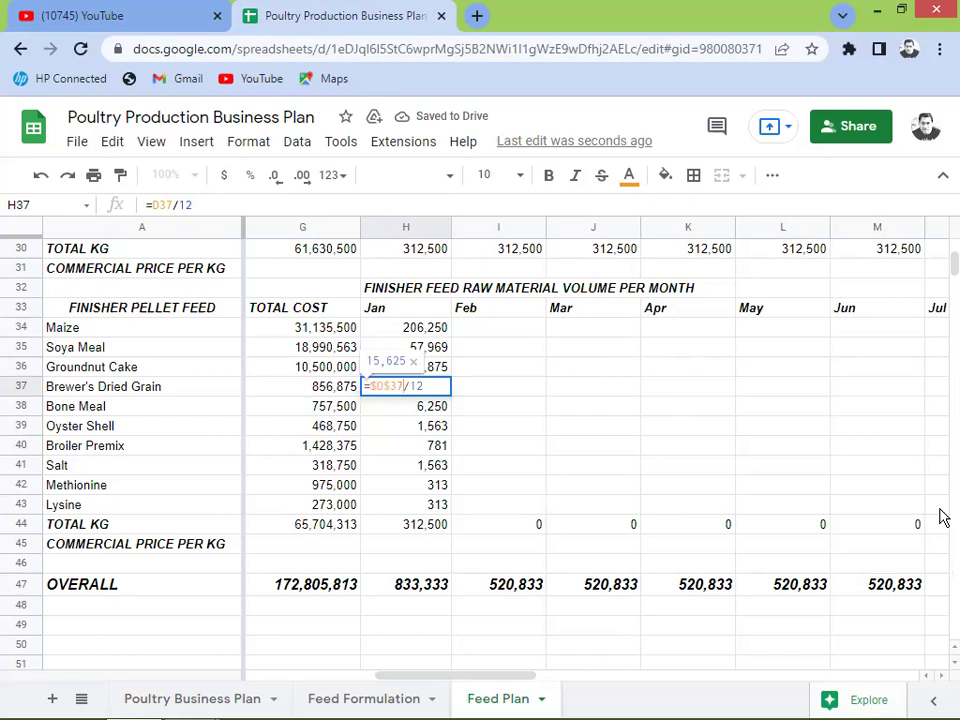
key(Return)
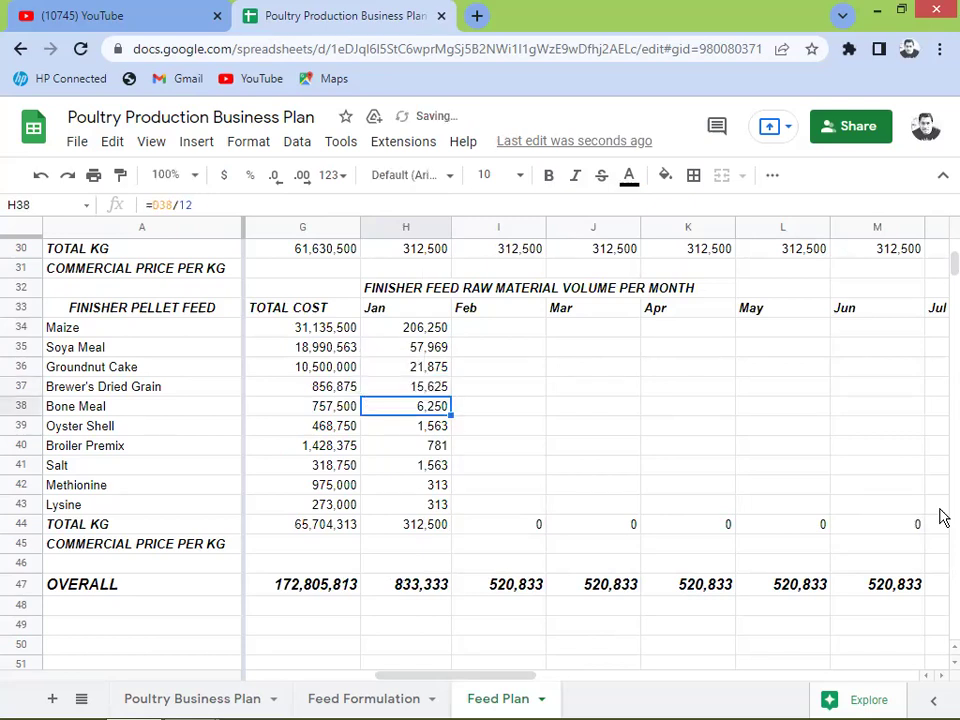
Step: Make the bone meal reference to D38 in H38 absolute
key(F2)
key(Left)
key(Left)
key(Left)
key(Left)
key(F4)
key(Return)
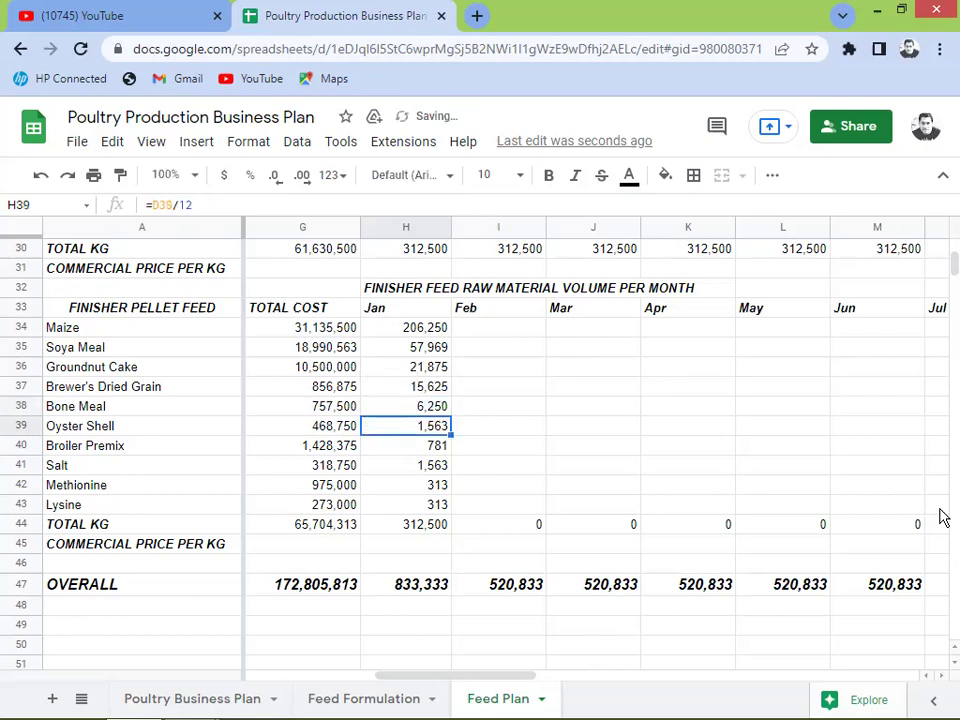
Step: Make the oyster shell reference in H39 absolute as =$D$39/12
key(F2)
key(Left)
key(Left)
key(Left)
key(Left)
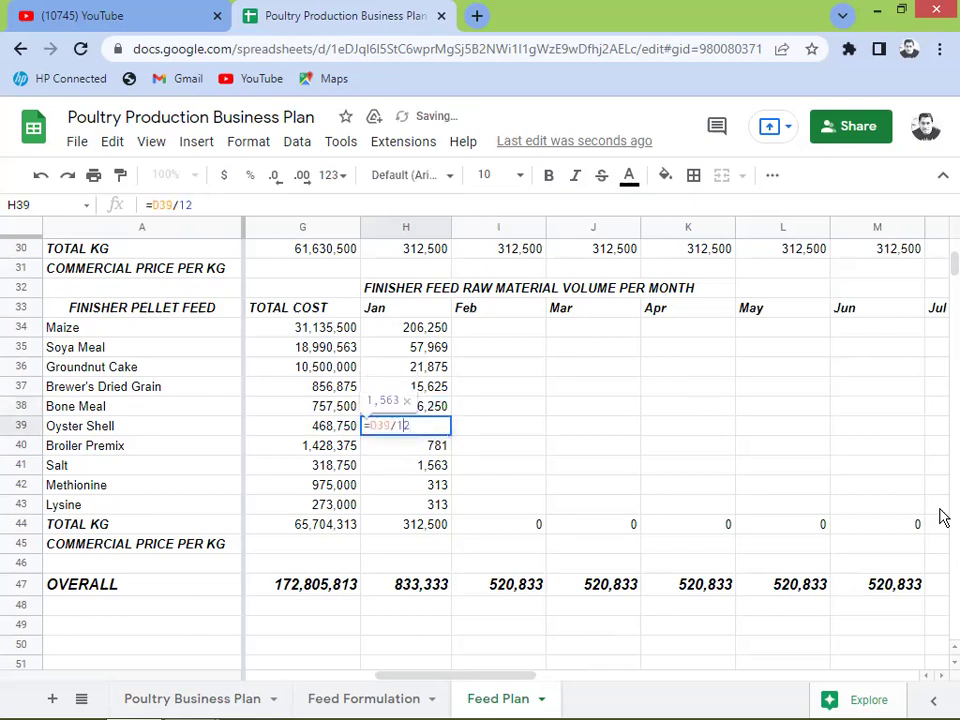
key(F4)
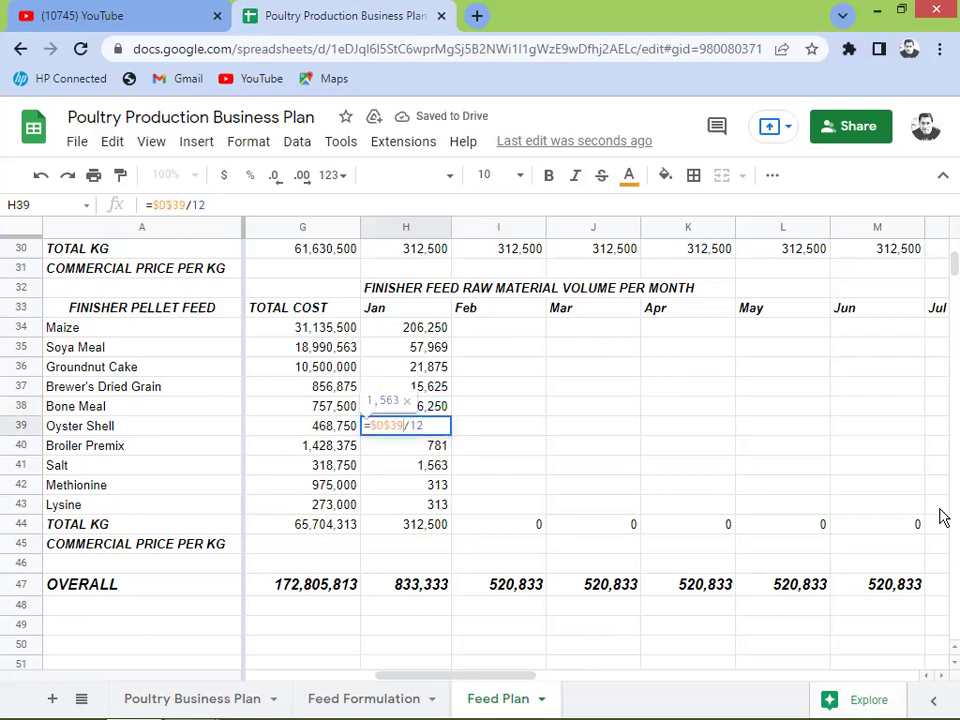
key(Return)
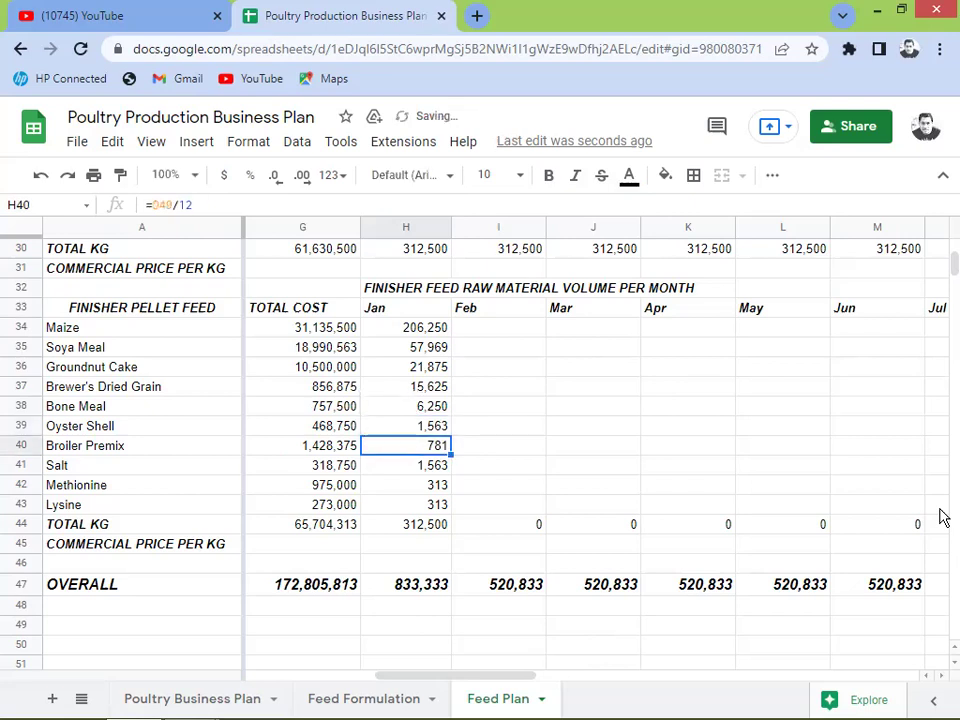
Step: Make the D40 and D41 references absolute in the January broiler premix and salt formulas, H40 and H41
key(F2)
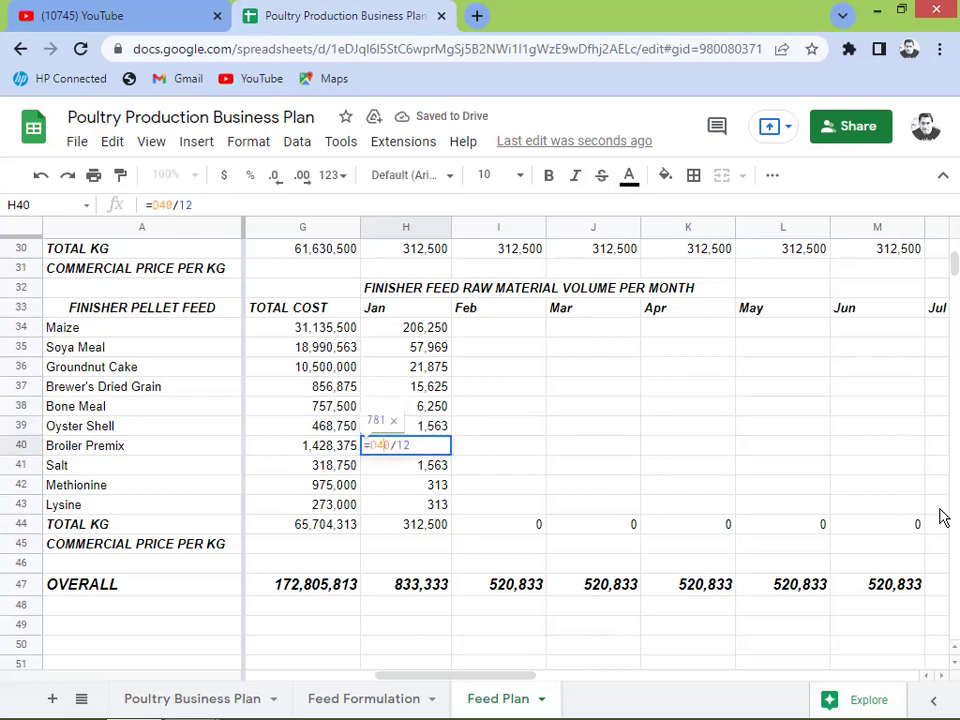
key(F4)
key(Return)
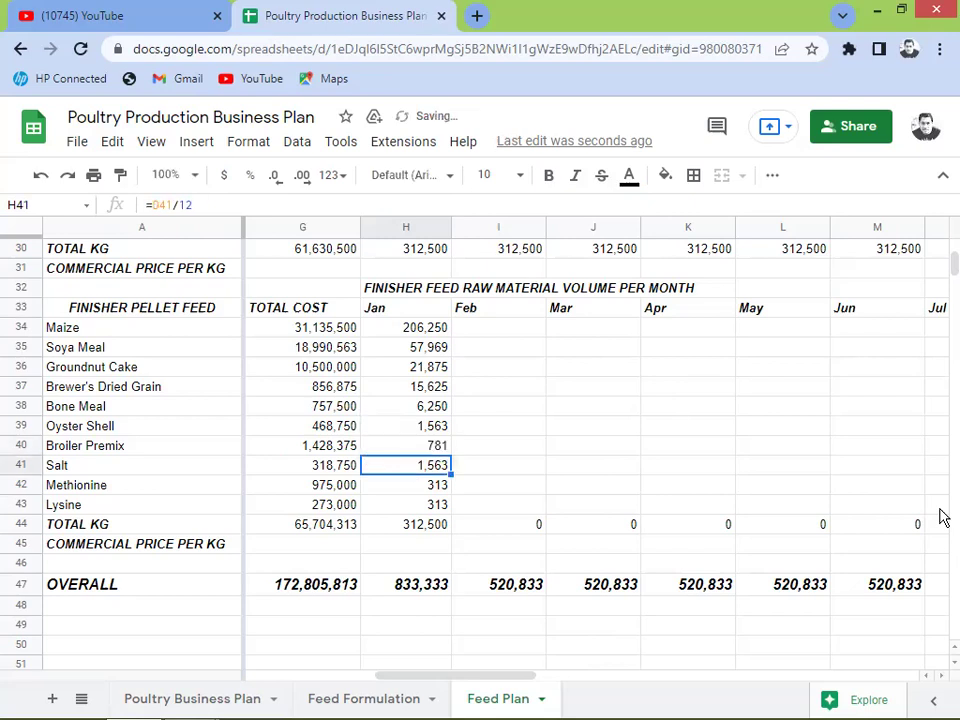
key(F2)
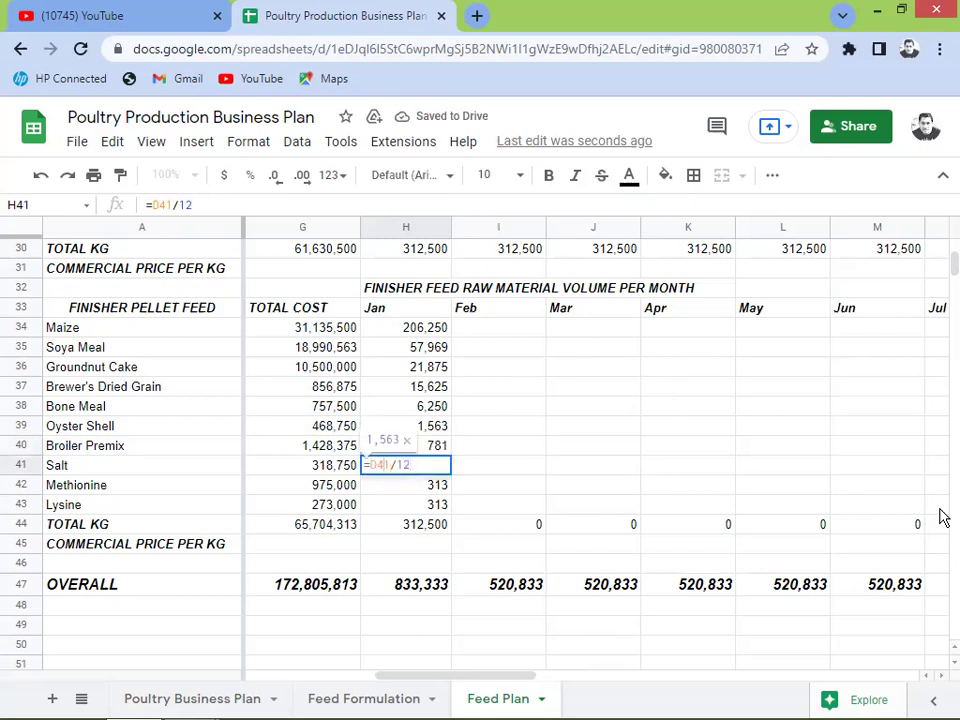
key(F4)
key(Return)
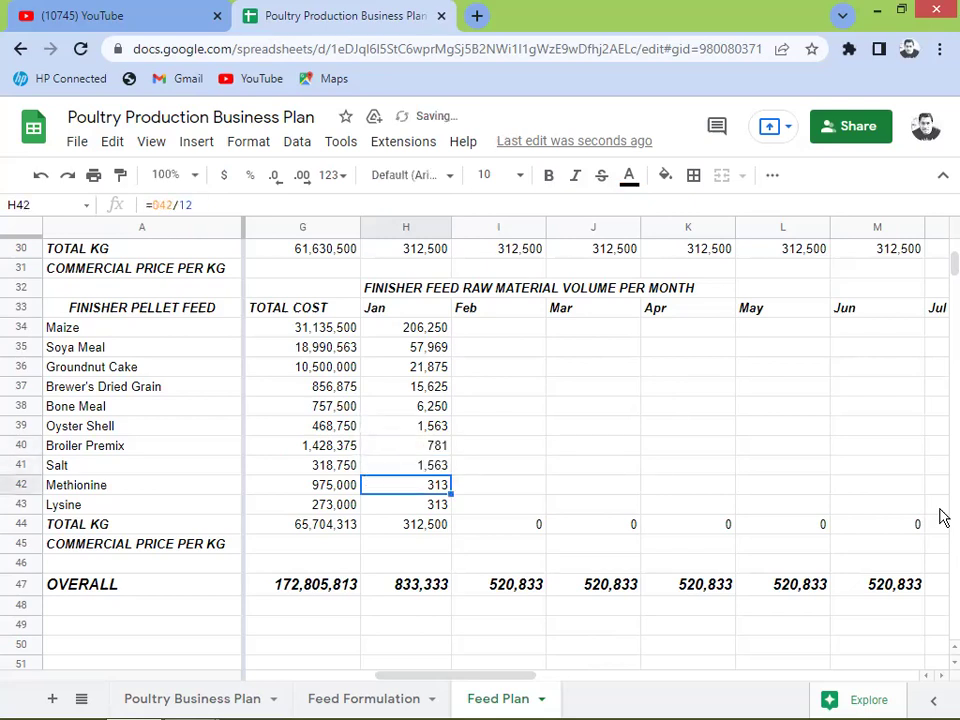
Step: Make the D42 and D43 references absolute in the January methionine and lysine formulas, H42 and H43
key(F2)
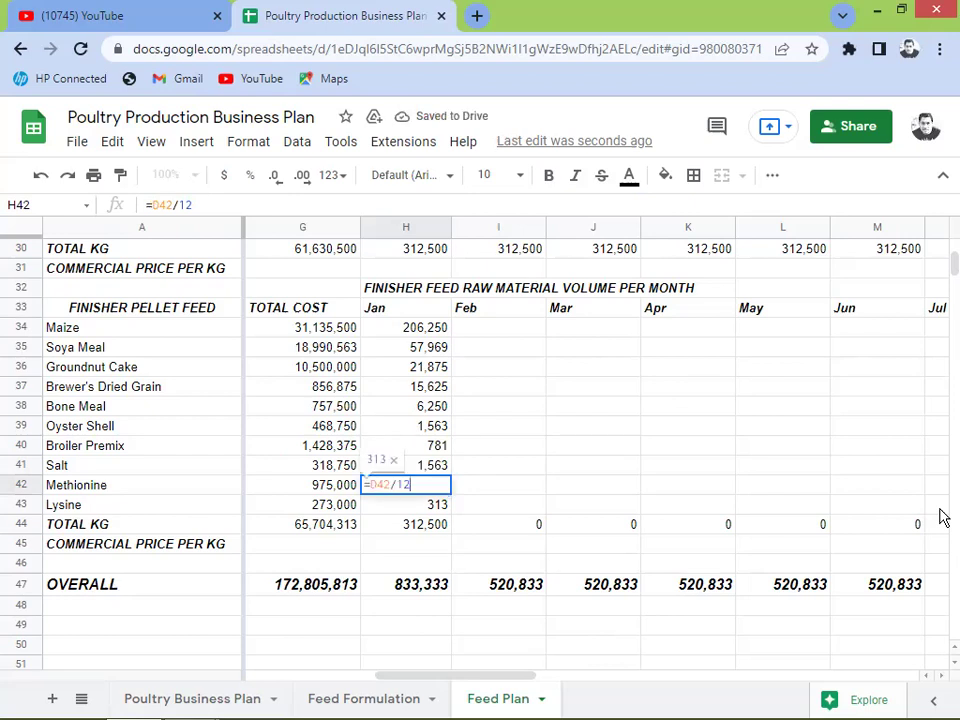
key(F4)
key(Return)
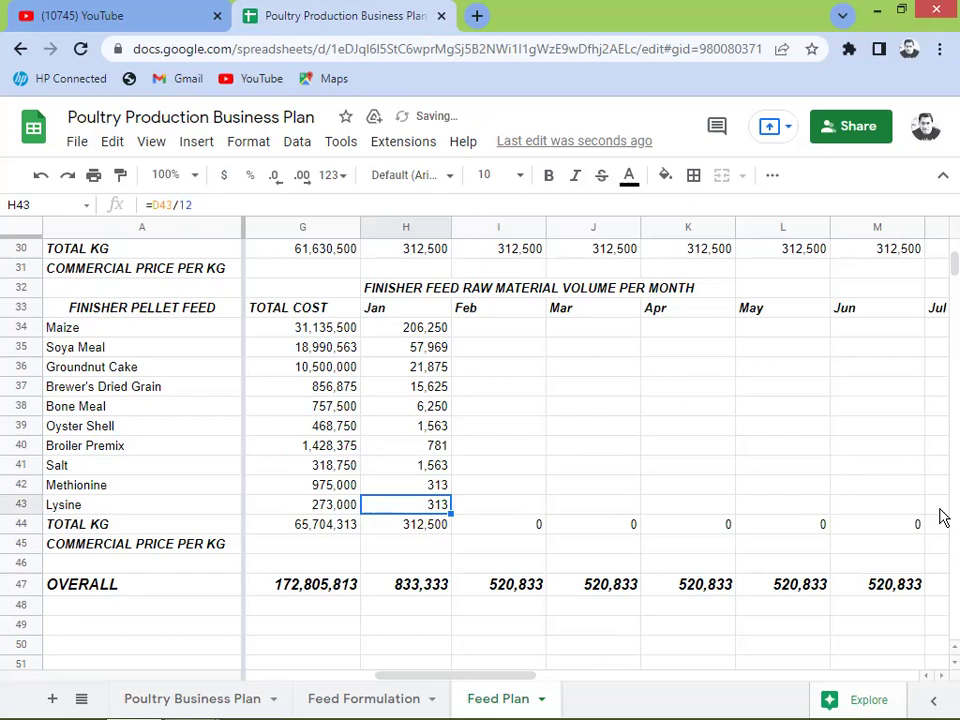
key(F2)
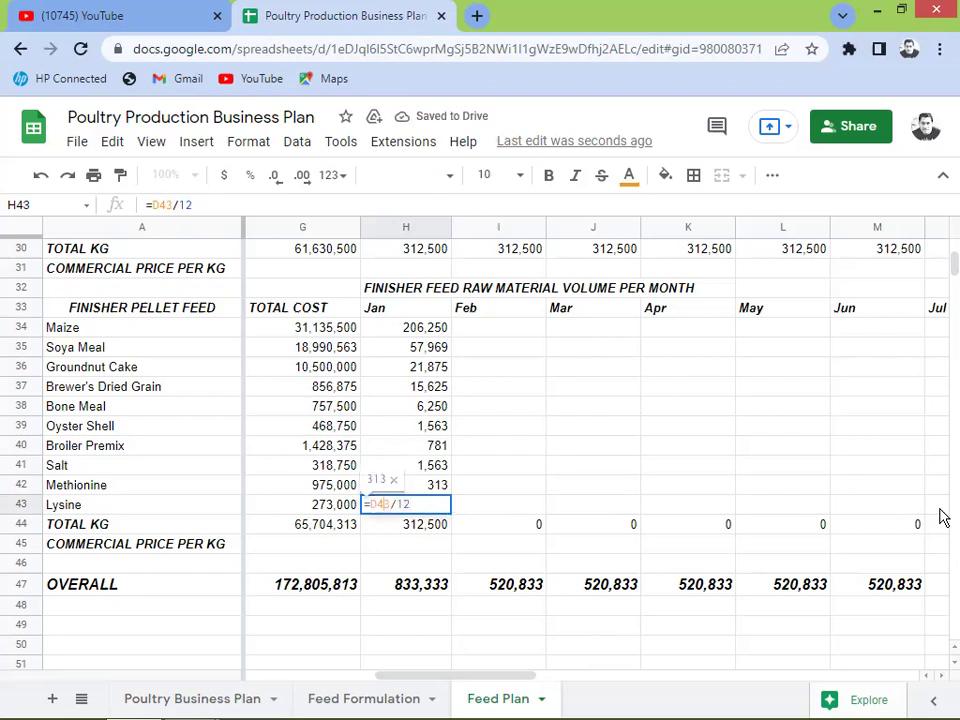
key(F4)
key(Return)
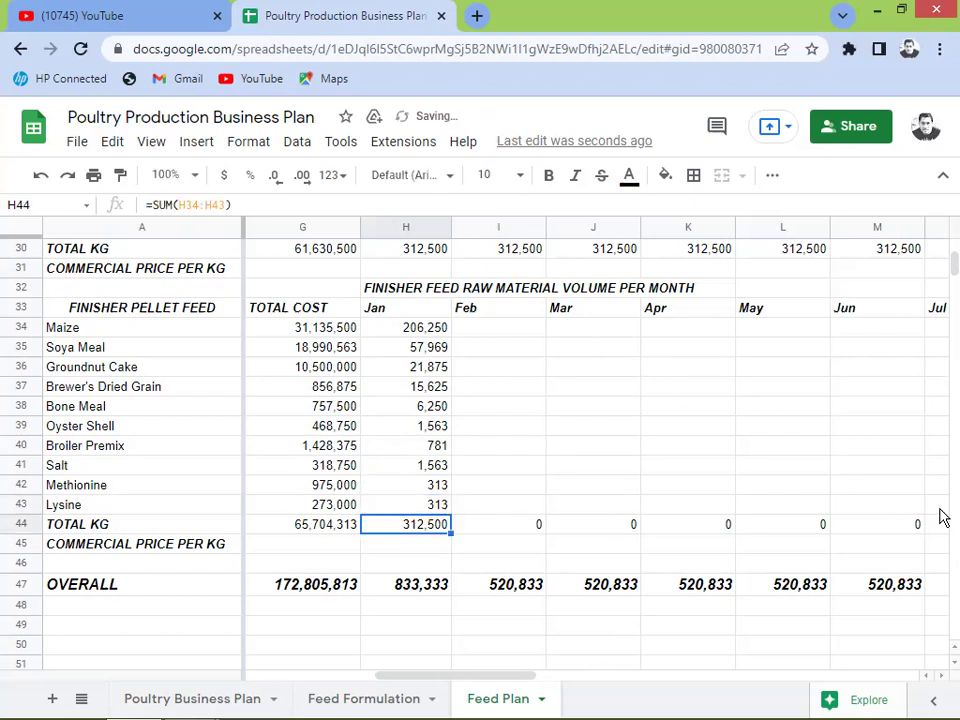
Step: Copy the January finisher feed volumes in H34:H43 across the remaining months to December in column S
drag(414, 328, 388, 357)
click(388, 333)
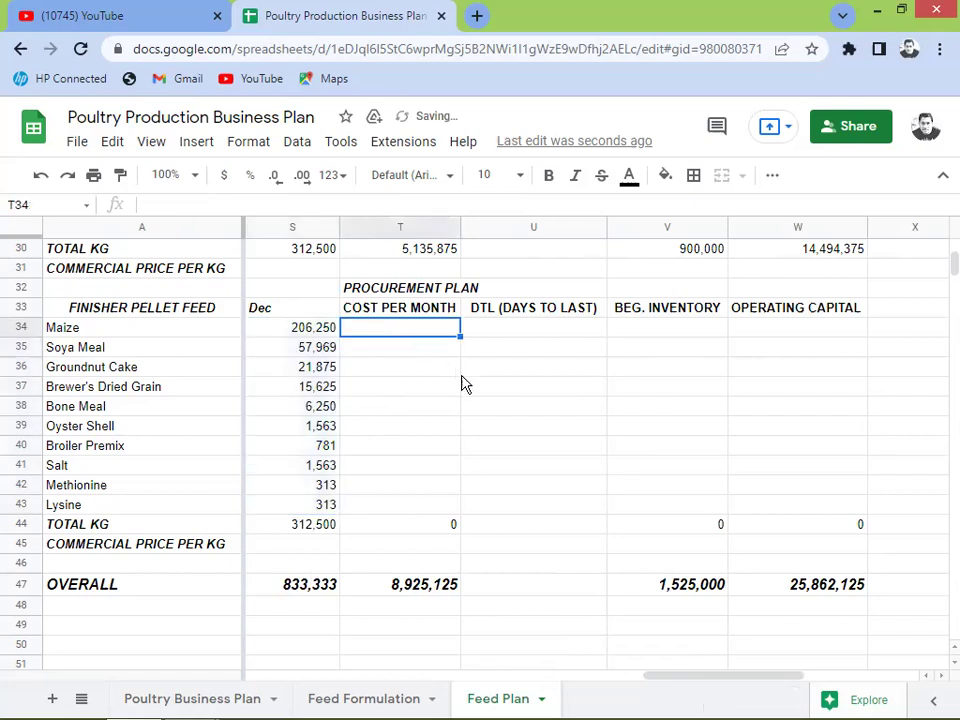
Step: Calculate maize's cost per month for the finisher pellet feed in T34 with the formula =S34*E34
text(=)
key(Left)
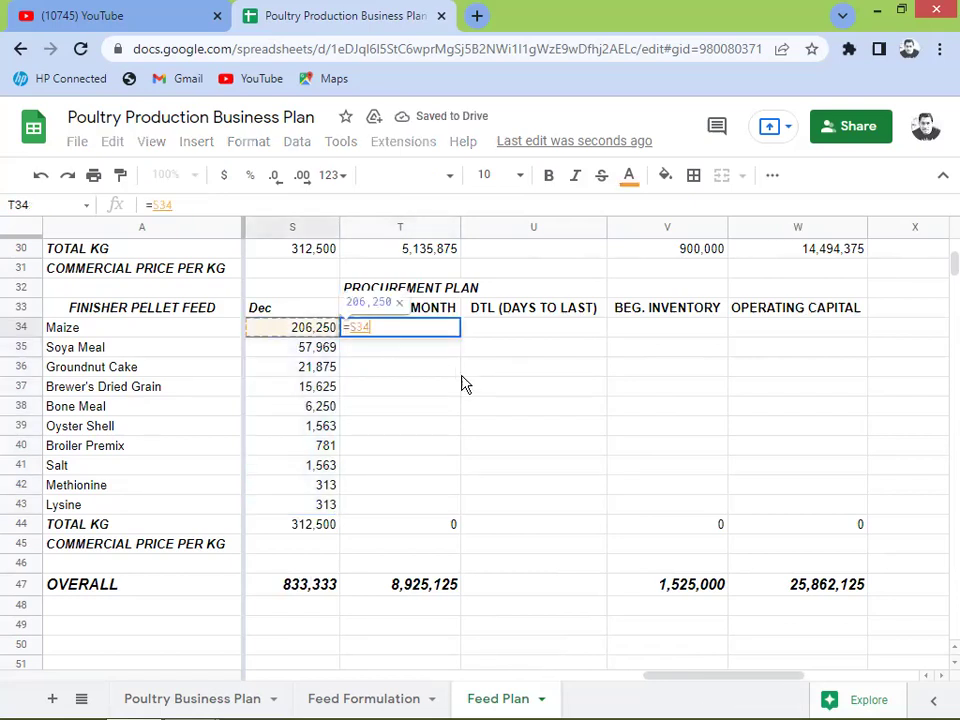
text(*)
key(Left)
key(Left)
key(Left)
key(Left)
key(Left)
key(Left)
key(Left)
key(Left)
key(Left)
key(Left)
key(Left)
key(Left)
key(Left)
key(Left)
key(Left)
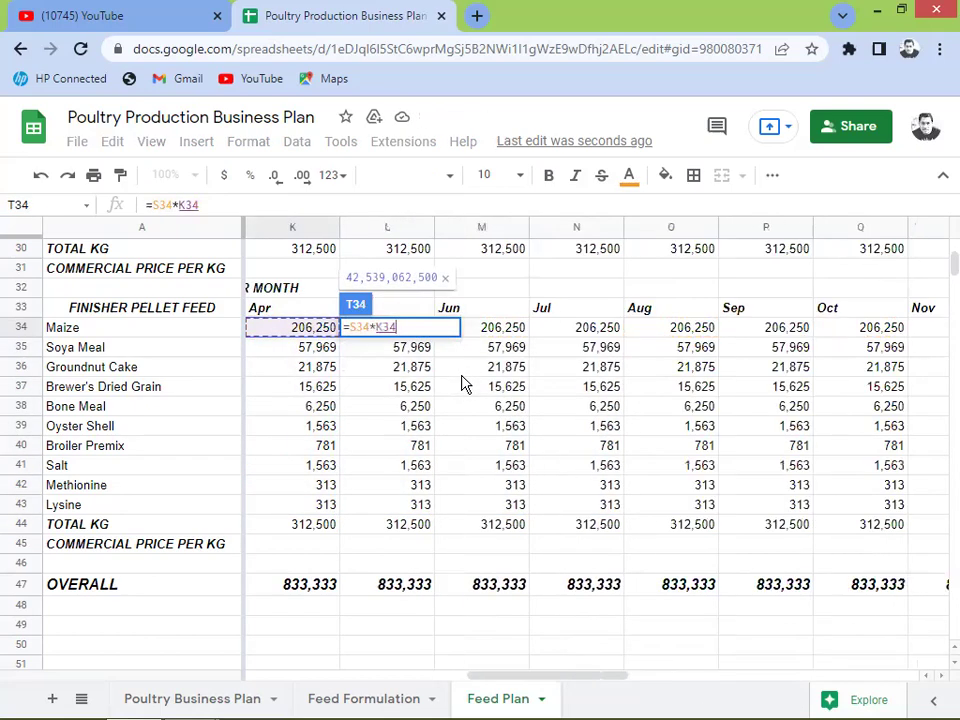
key(Left)
key(Right)
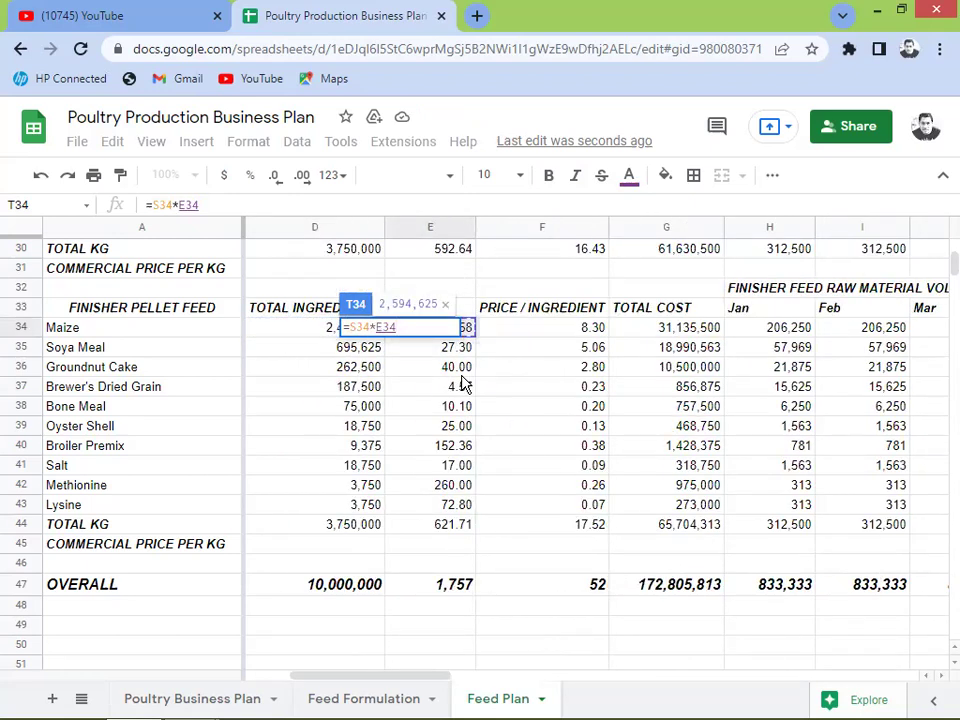
key(Return)
Step: Copy the cost per month formula from T34 down to lysine in T43 and check the finisher total against the T30 total
key(Right)
key(Right)
key(Right)
key(Left)
key(Left)
key(Left)
key(Up)
key(Left)
key(Right)
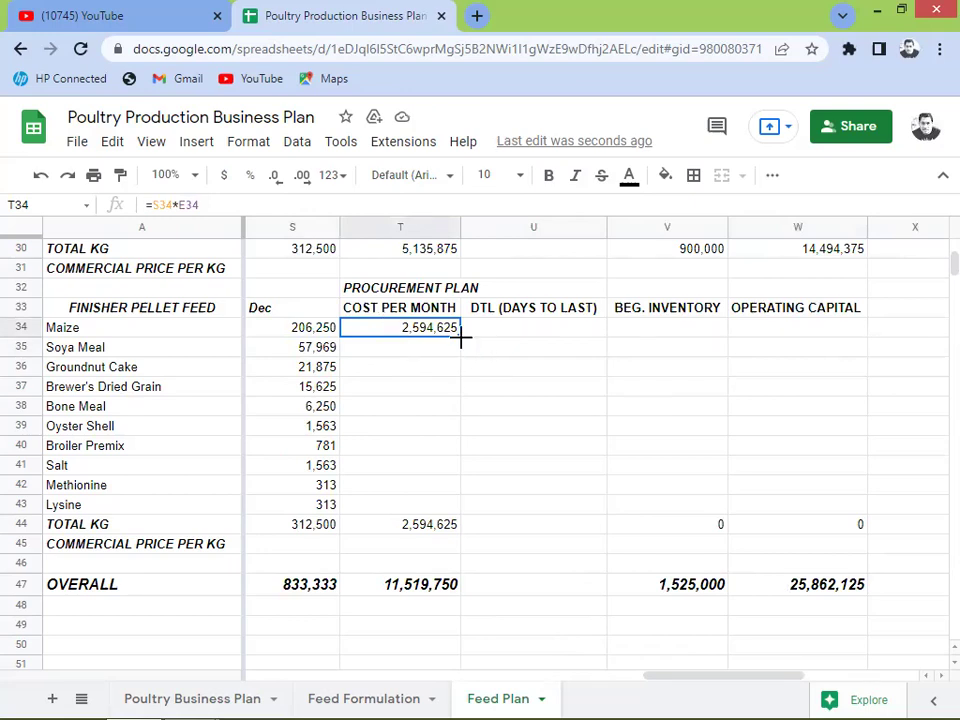
drag(461, 338, 463, 505)
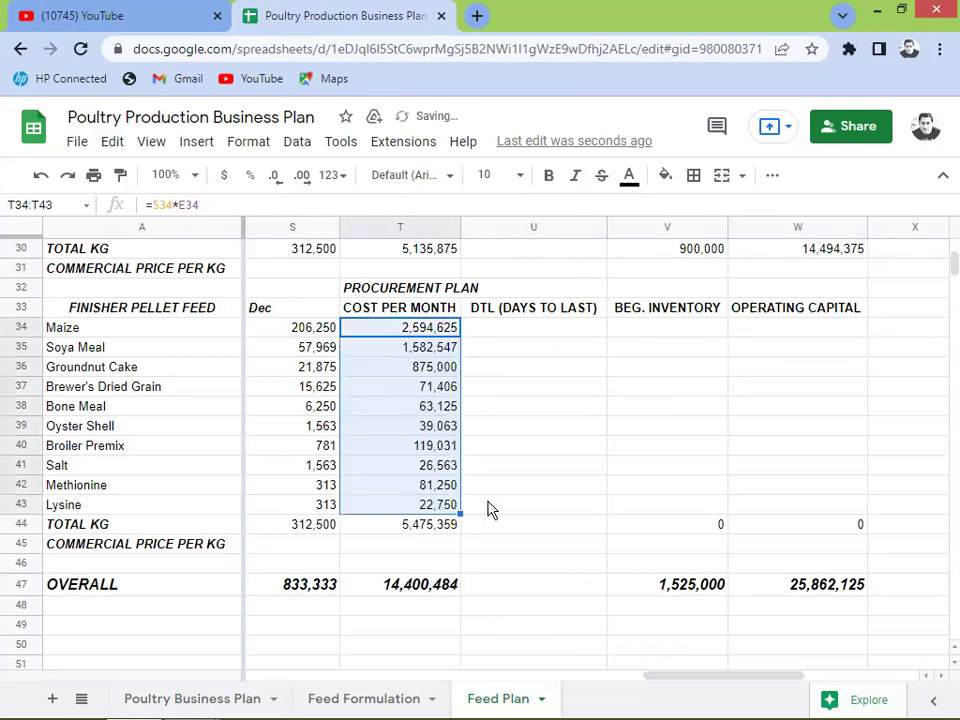
click(421, 535)
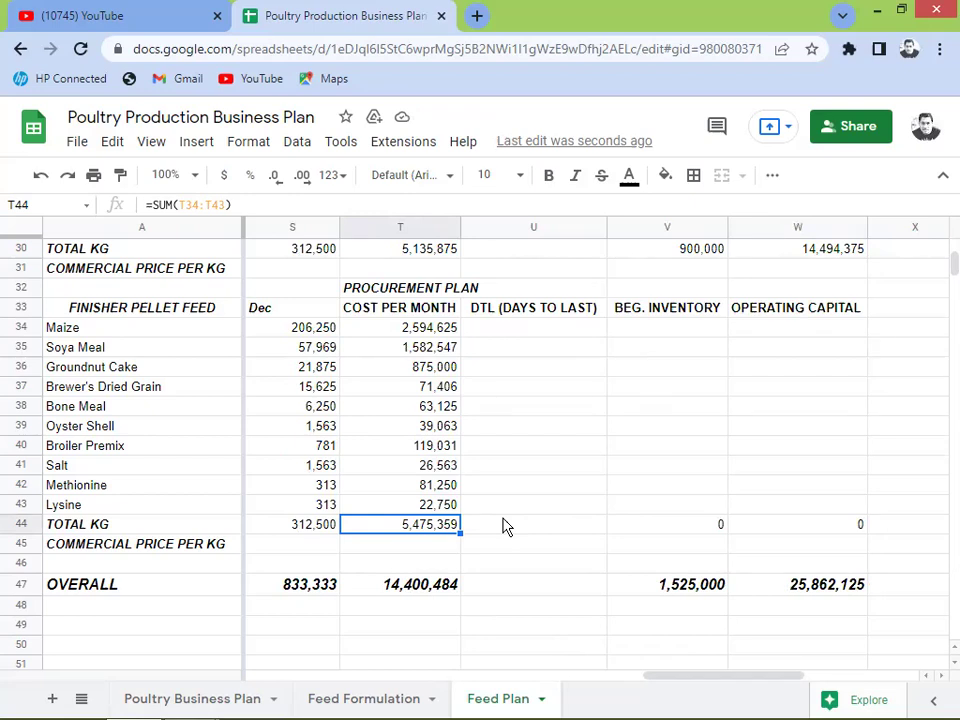
click(423, 256)
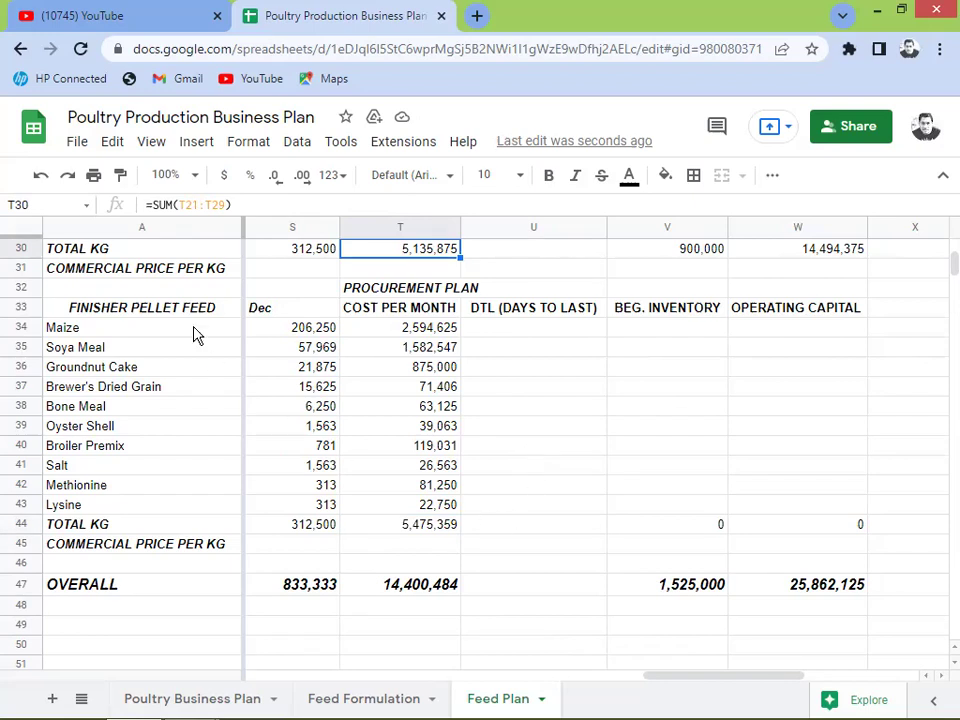
Step: Enter the finisher feed's days to last as 90 for maize, 90 for soya meal and 30 for groundnut cake
click(517, 333)
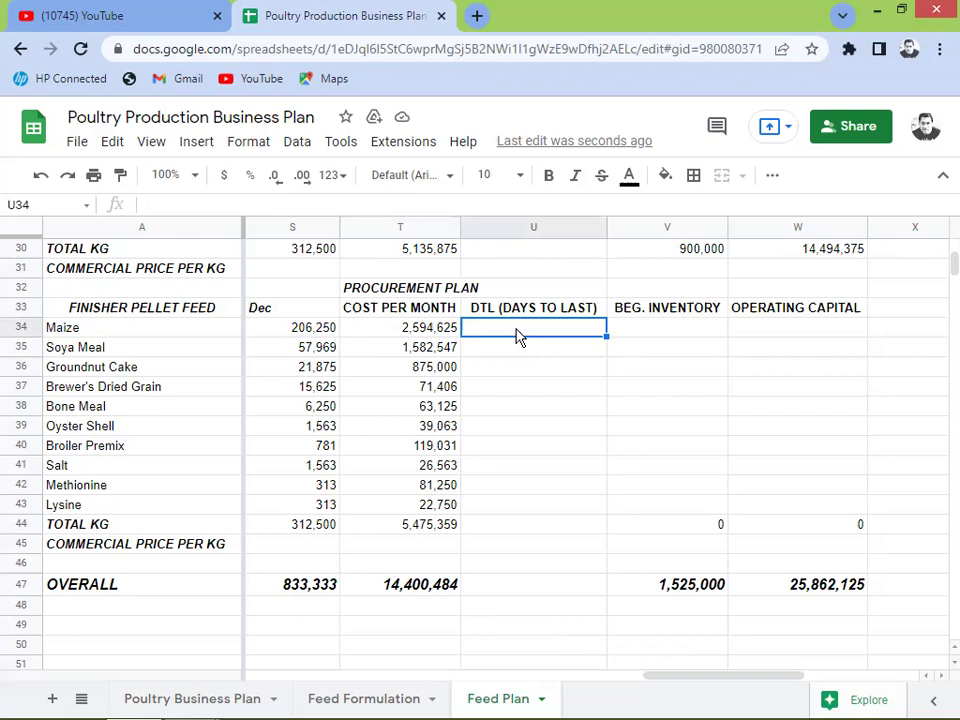
text(90)
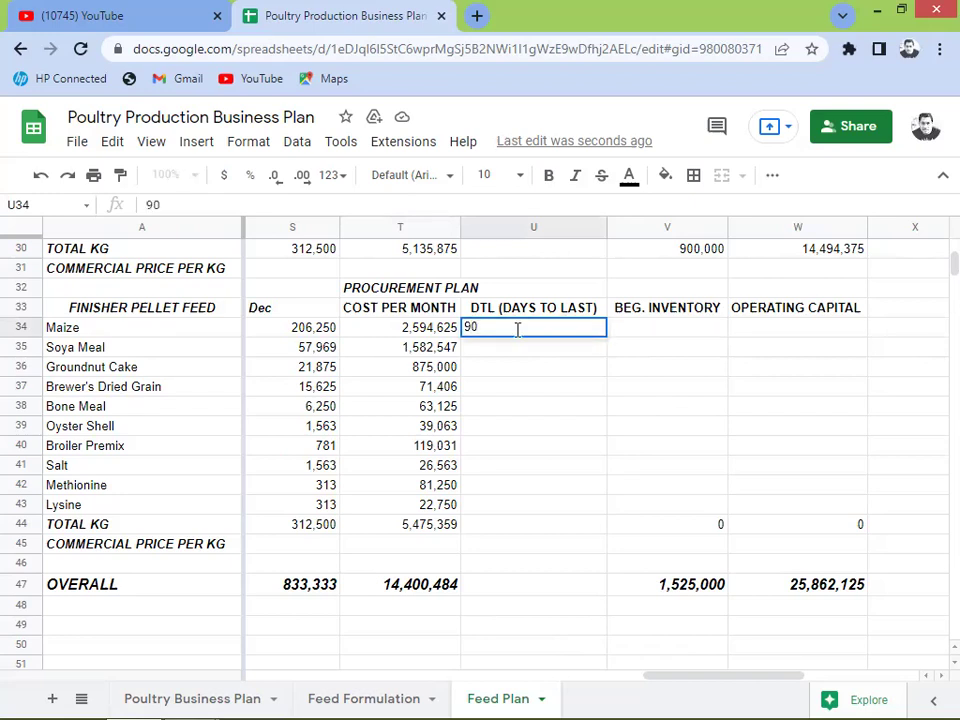
key(Return)
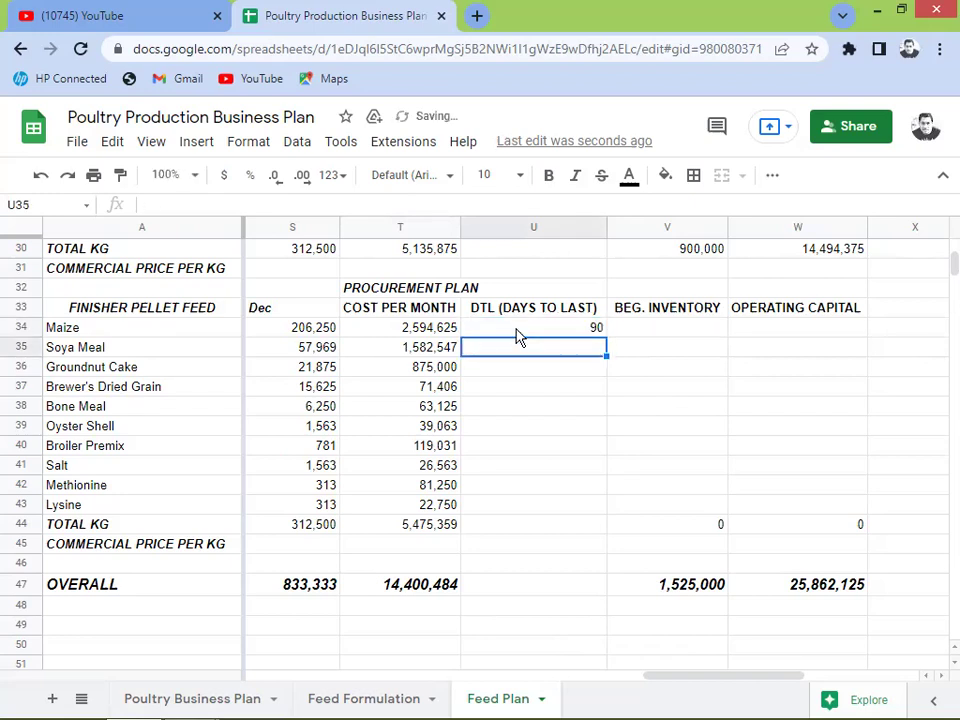
text(90)
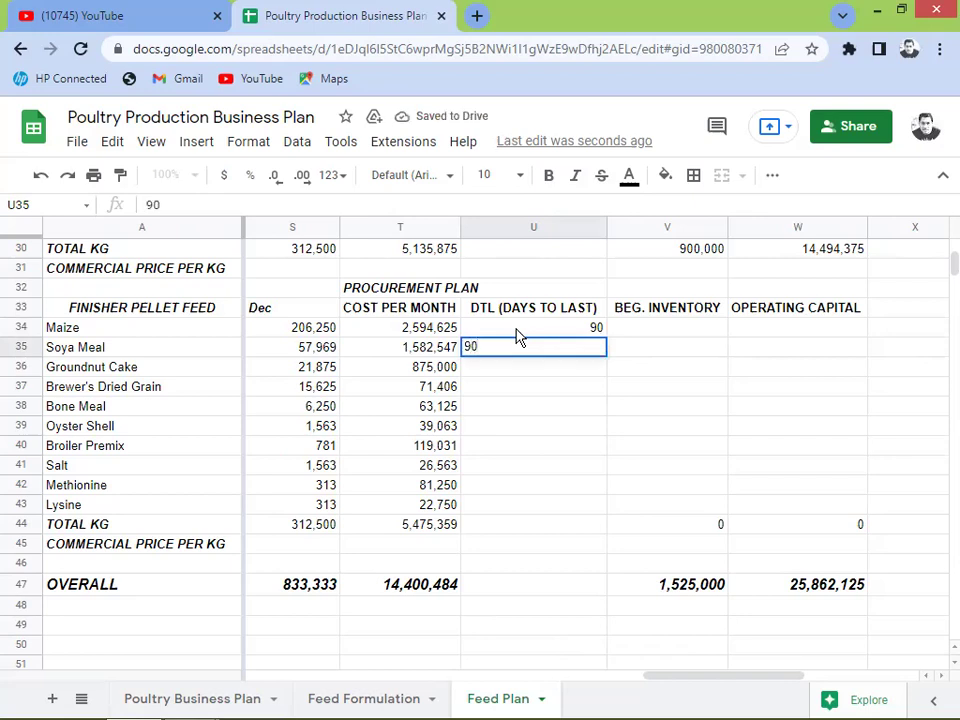
key(Return)
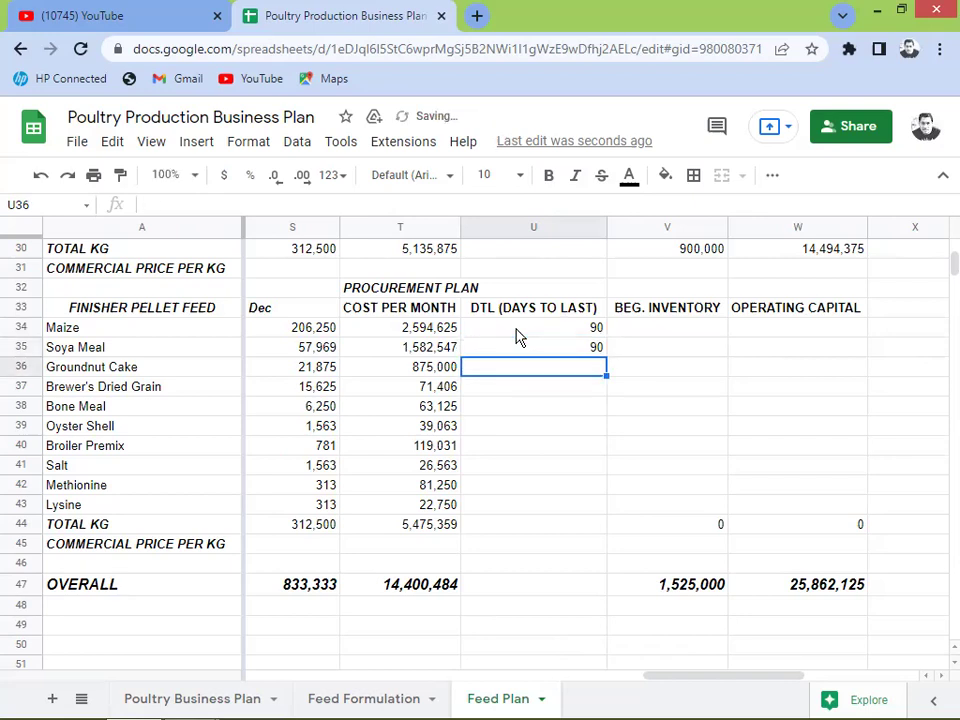
text(30)
key(Return)
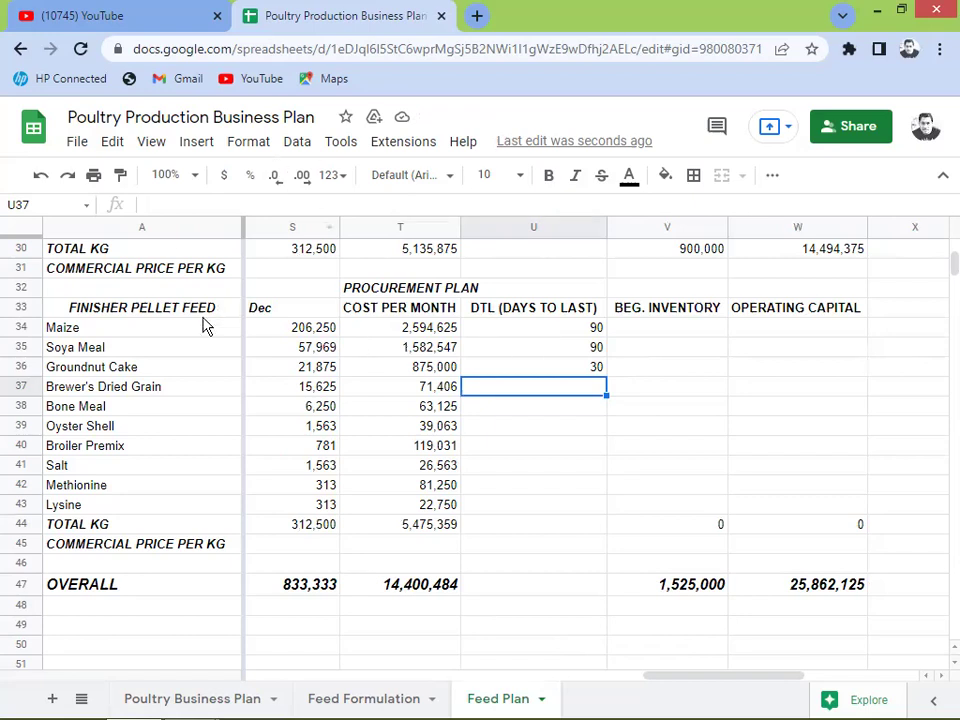
Step: Copy groundnut cake's 30 days to last from U36 down through lysine in U43
click(148, 350)
drag(147, 370, 172, 395)
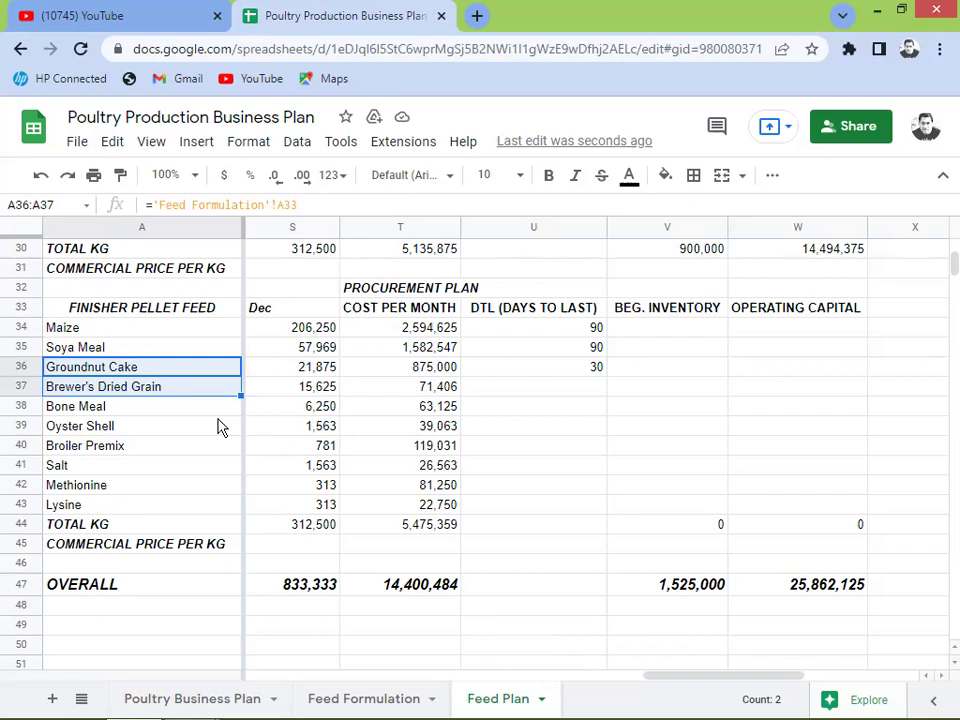
key(Left)
key(Right)
key(Right)
key(Right)
key(Right)
key(Right)
key(Right)
key(Right)
key(Right)
key(Right)
key(Right)
key(Right)
key(Right)
key(Right)
key(Right)
key(Right)
key(Right)
key(Right)
key(Right)
key(Right)
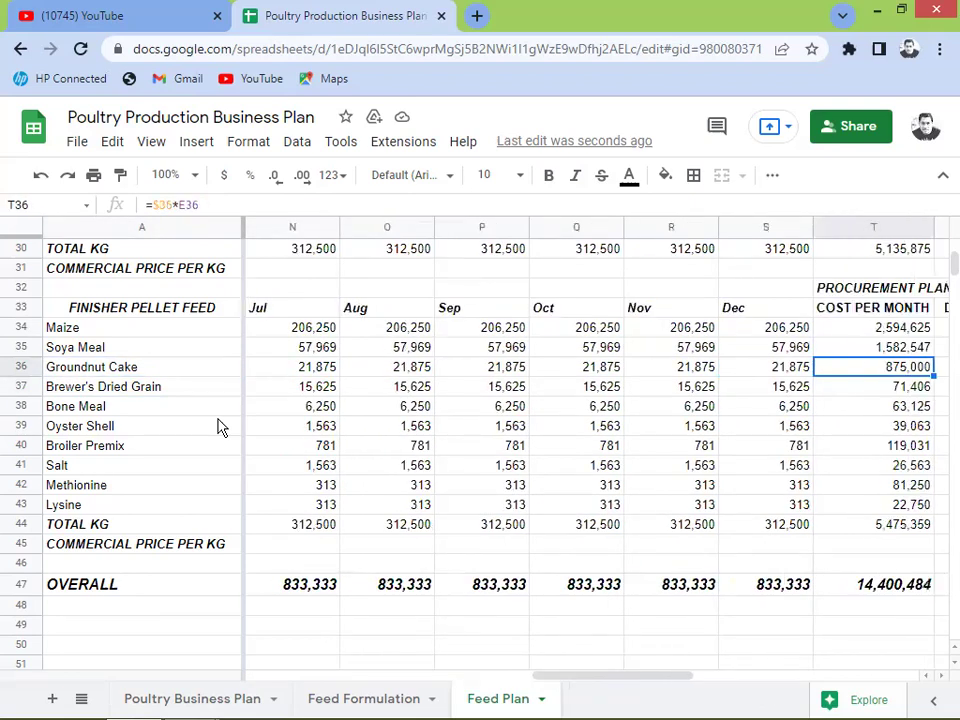
key(Right)
key(Right)
key(Right)
key(Right)
key(Right)
key(Right)
key(Right)
key(Right)
key(Left)
key(Left)
key(Left)
key(Left)
key(Left)
key(Left)
key(Left)
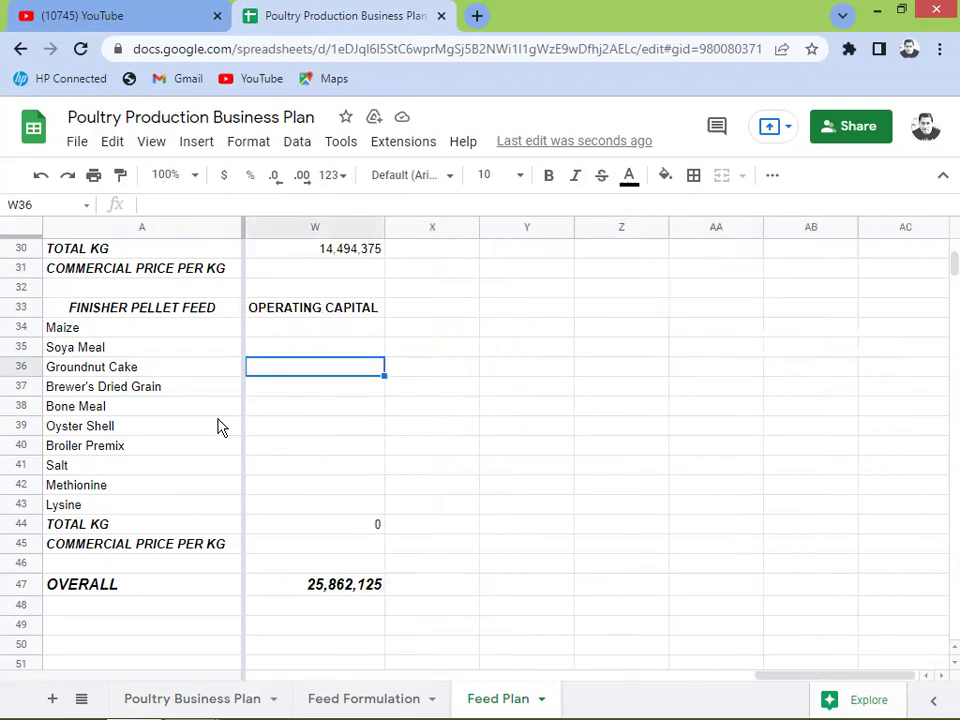
key(Down)
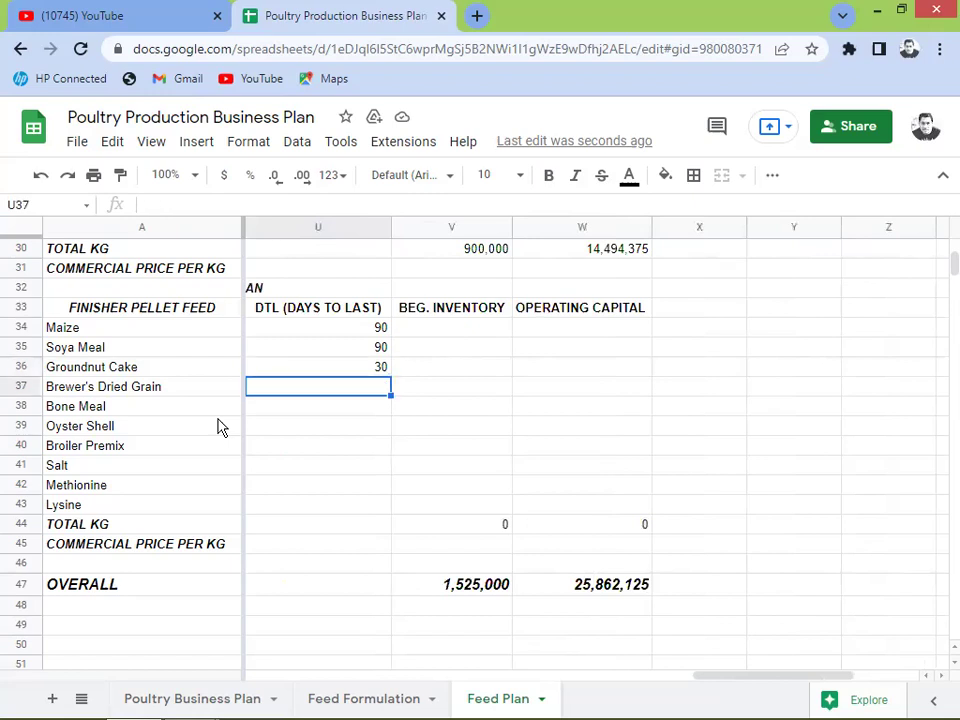
key(Up)
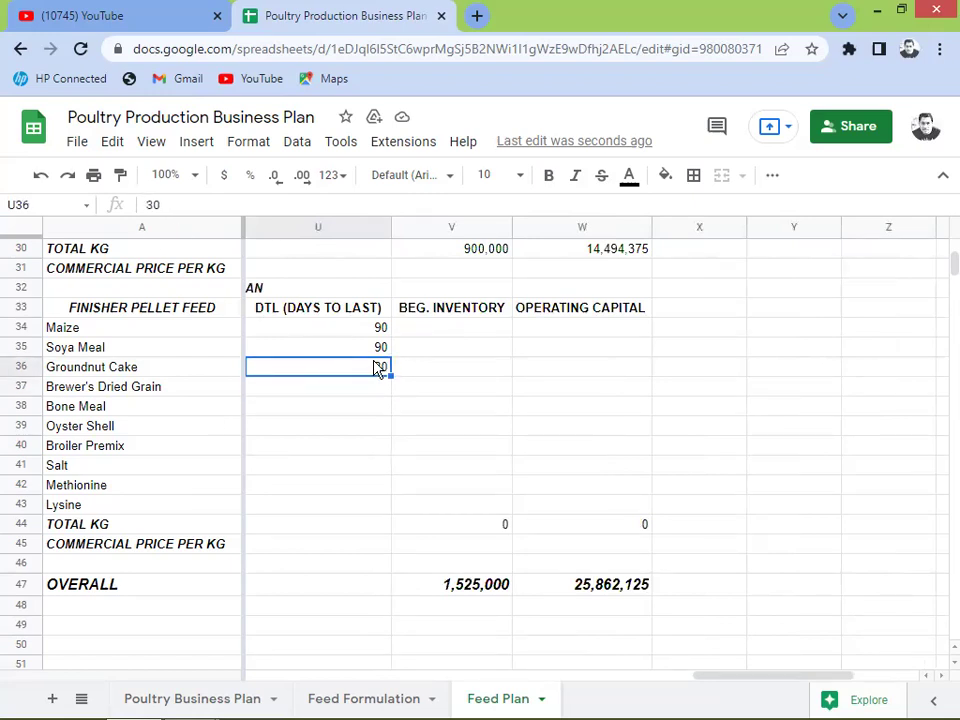
drag(390, 374, 255, 500)
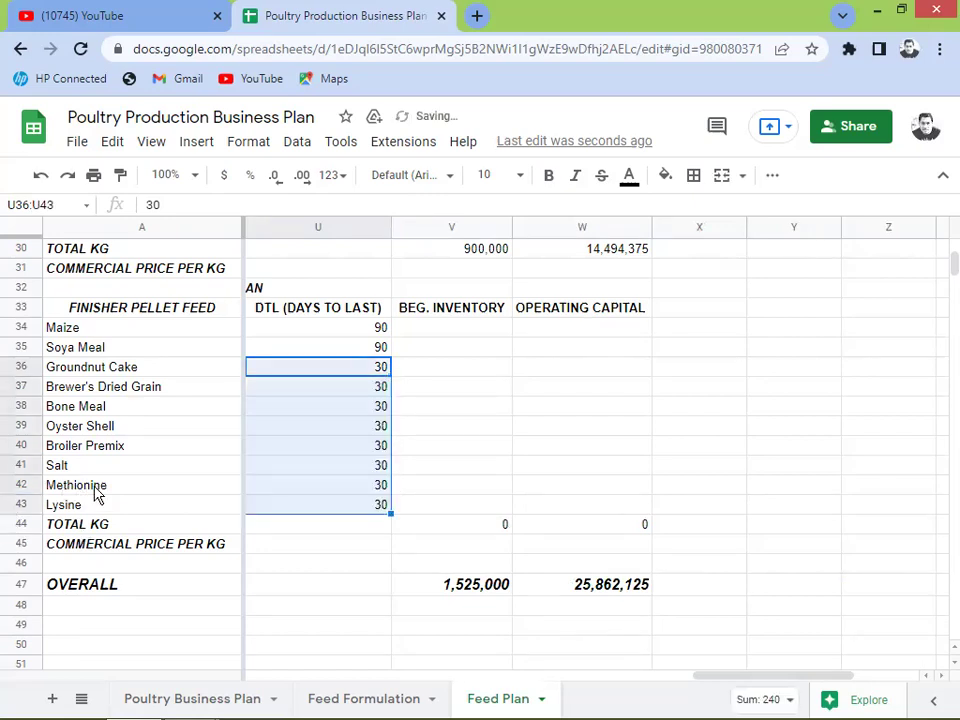
click(103, 490)
click(107, 506)
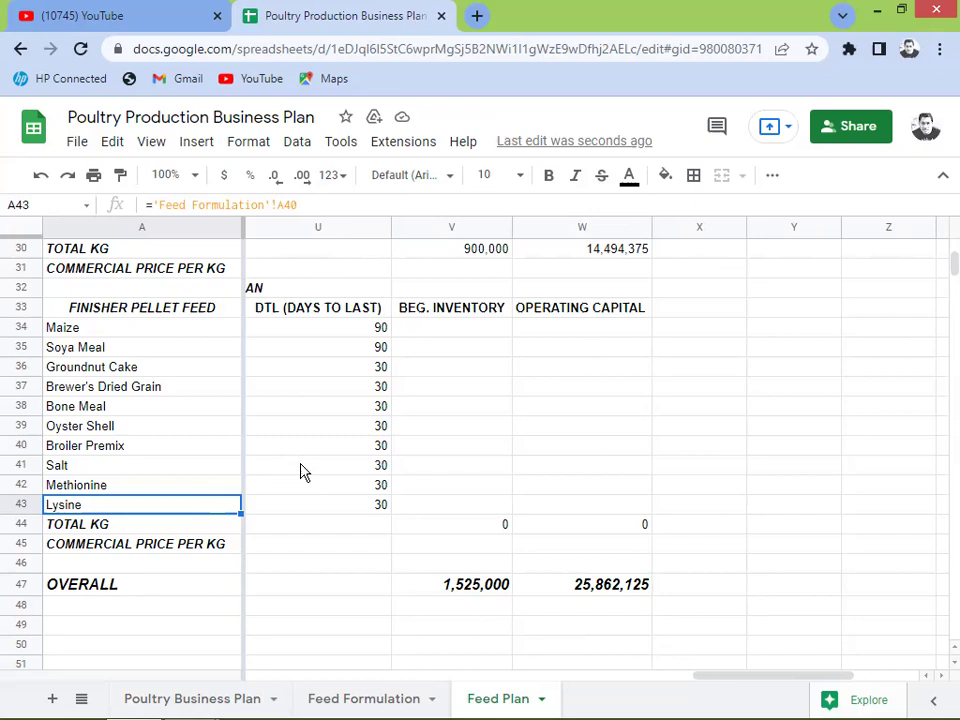
Step: Calculate maize's beginning inventory in V34 as =S34*3 and copy the formula to soya meal in V35
click(446, 332)
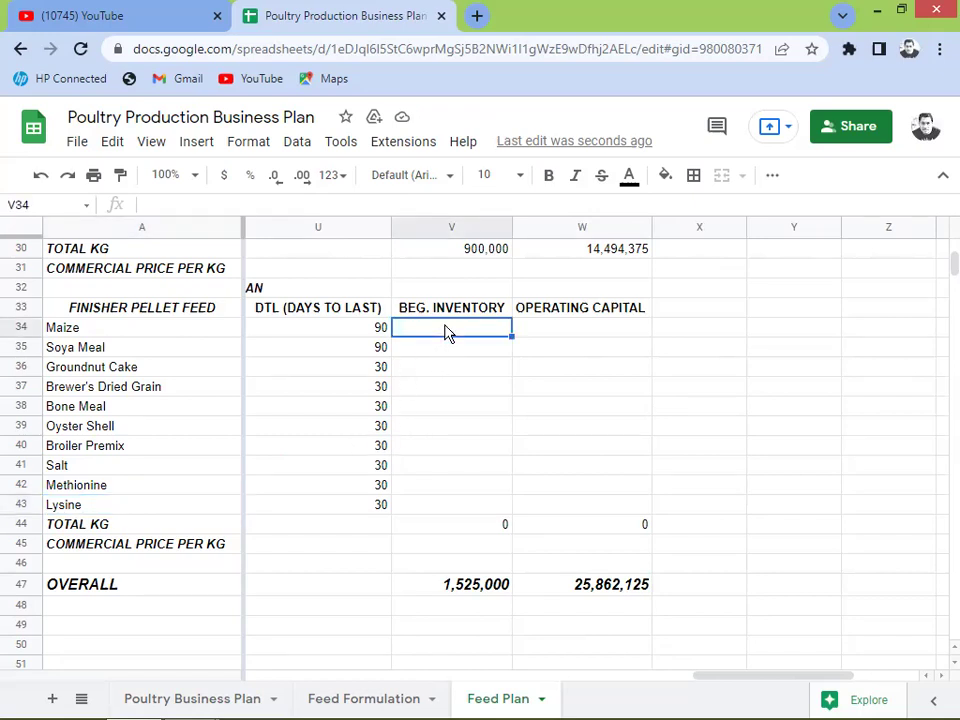
text(=)
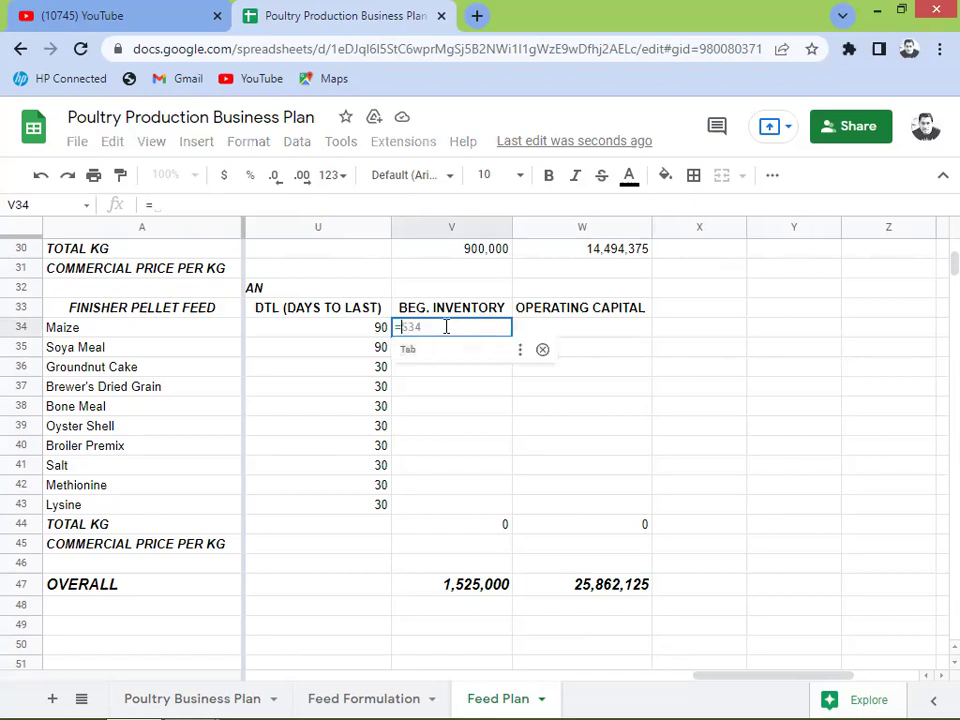
key(Tab)
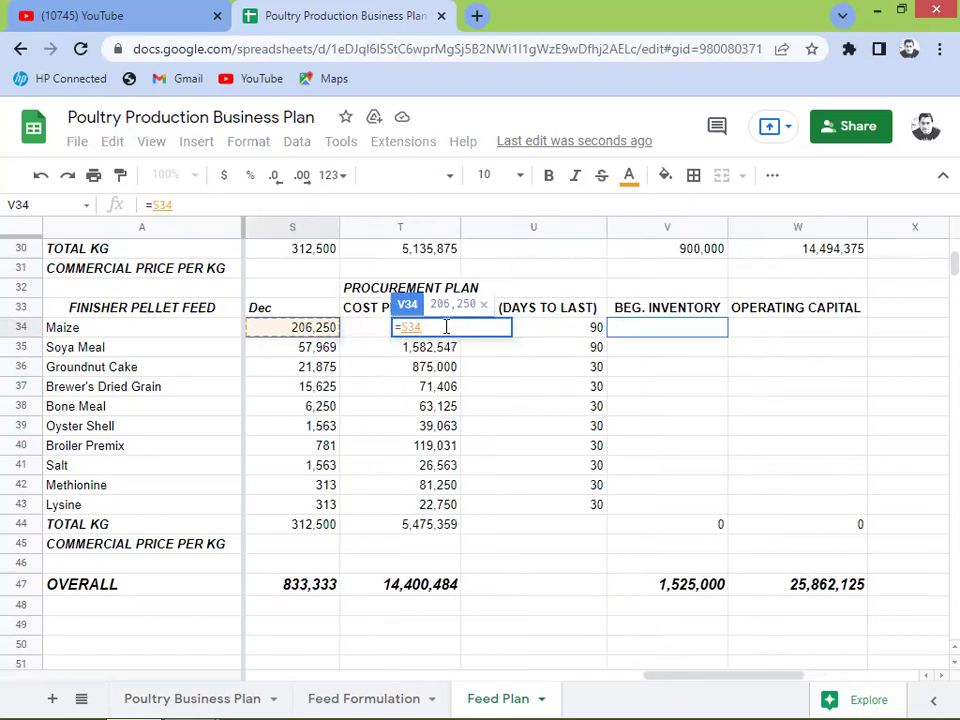
text(*3)
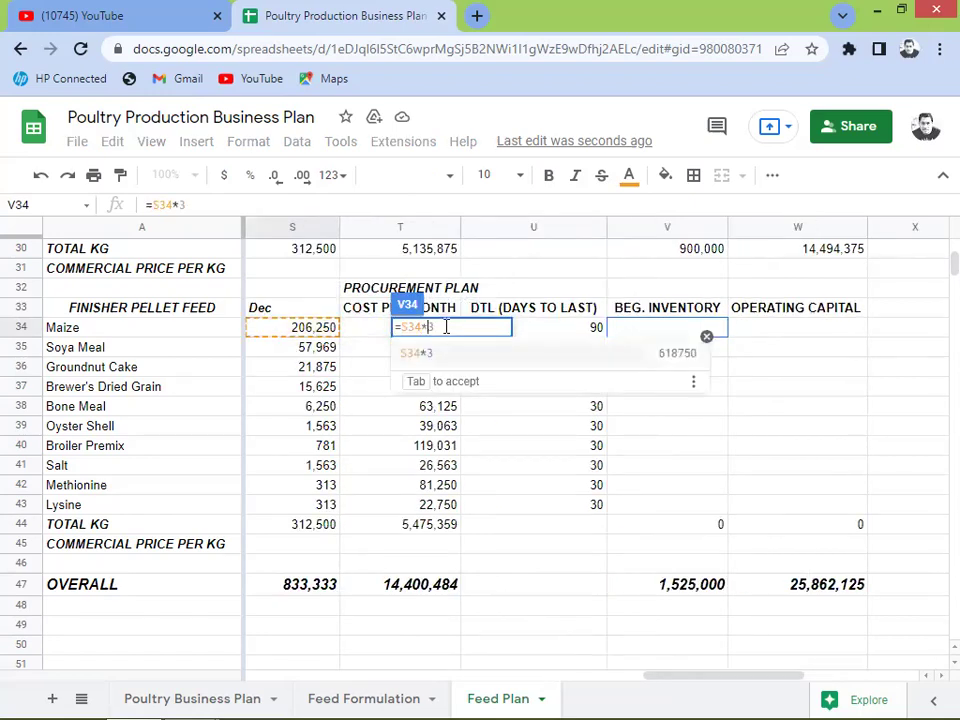
key(Return)
key(Up)
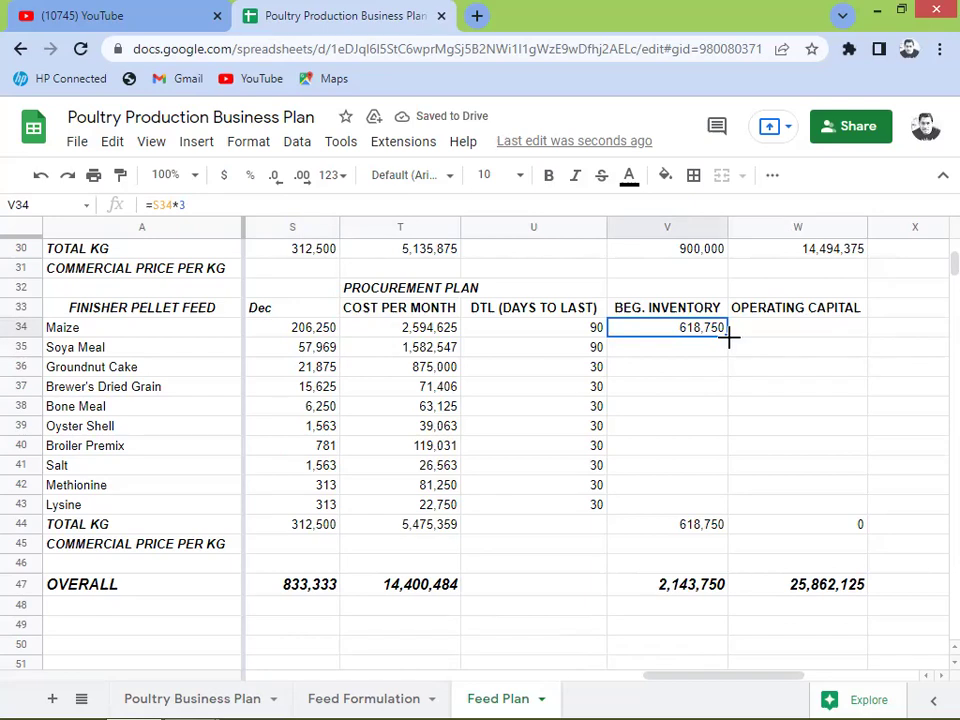
drag(729, 338, 732, 352)
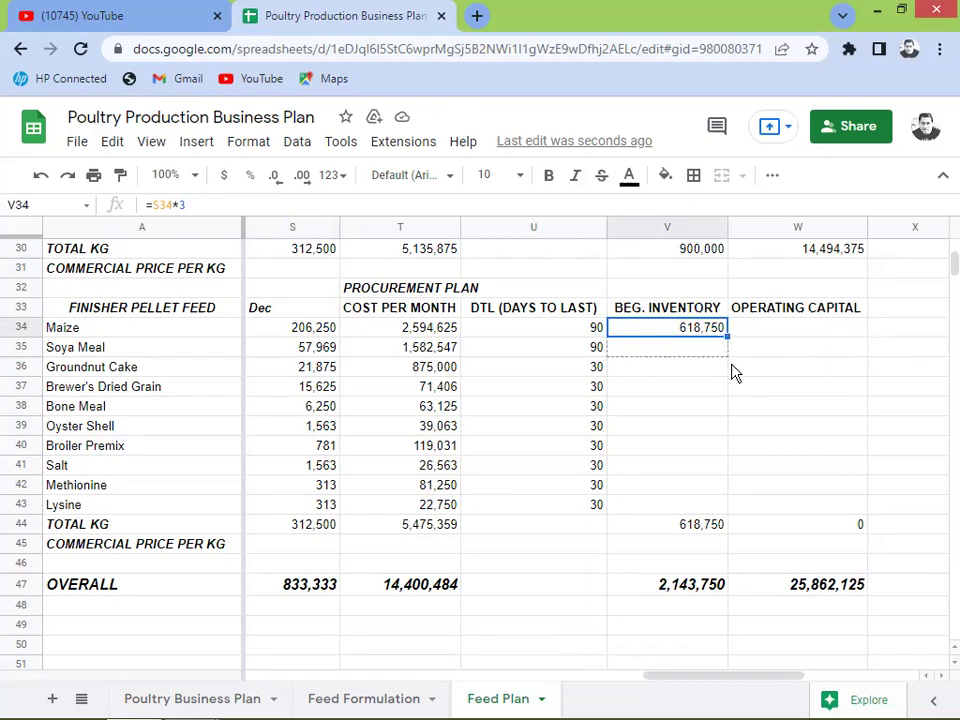
click(646, 345)
click(643, 333)
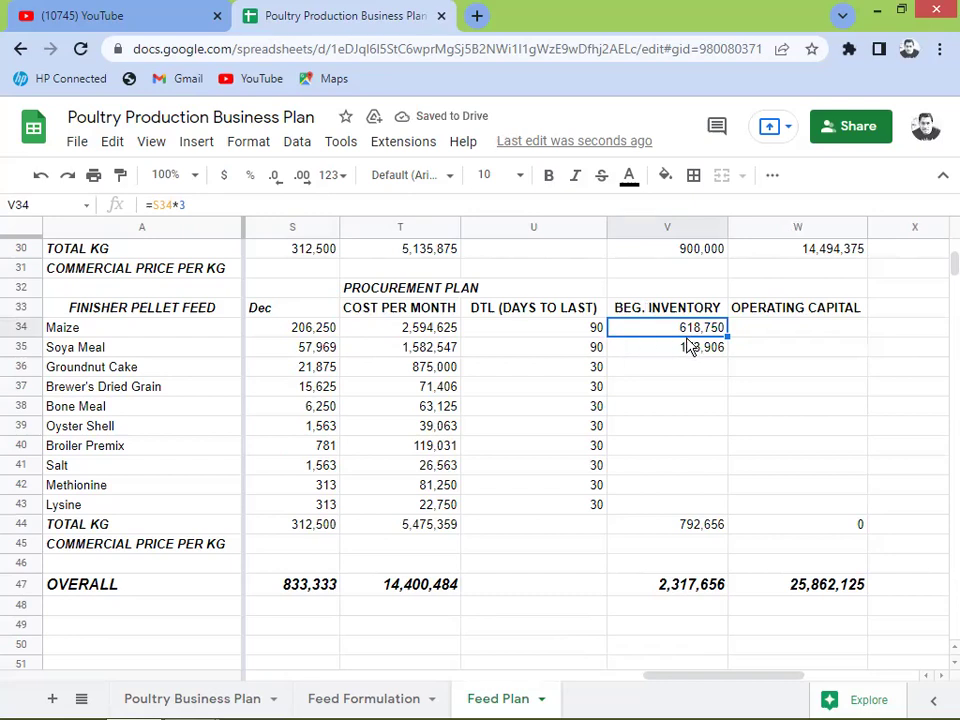
click(684, 349)
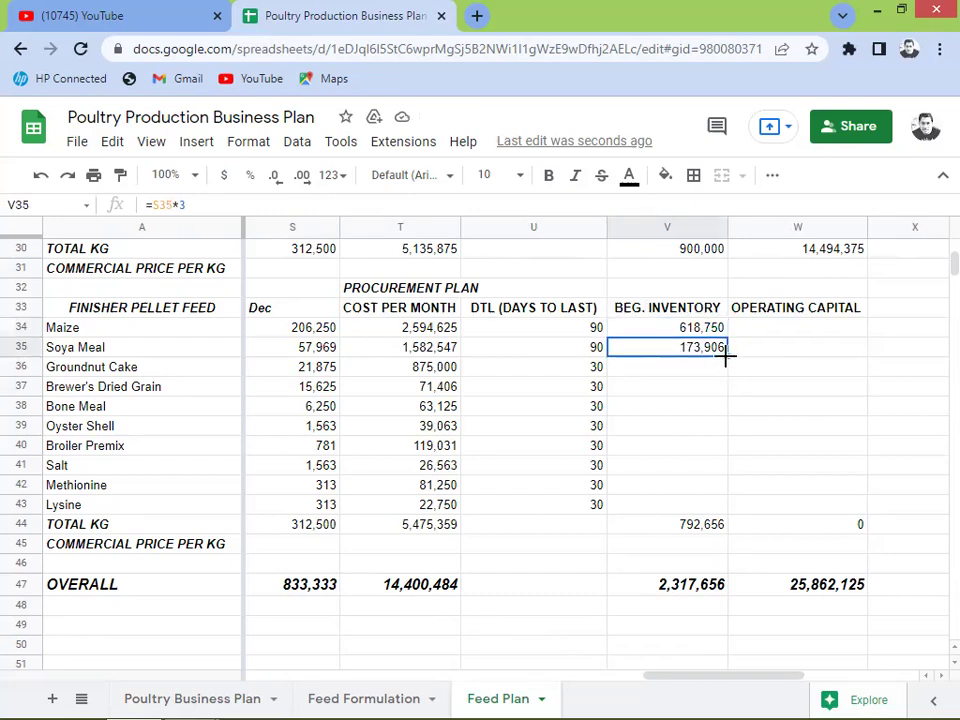
Step: Set groundnut cake's beginning inventory in V36 to =S36 and copy the formula down to lysine in V43
click(703, 372)
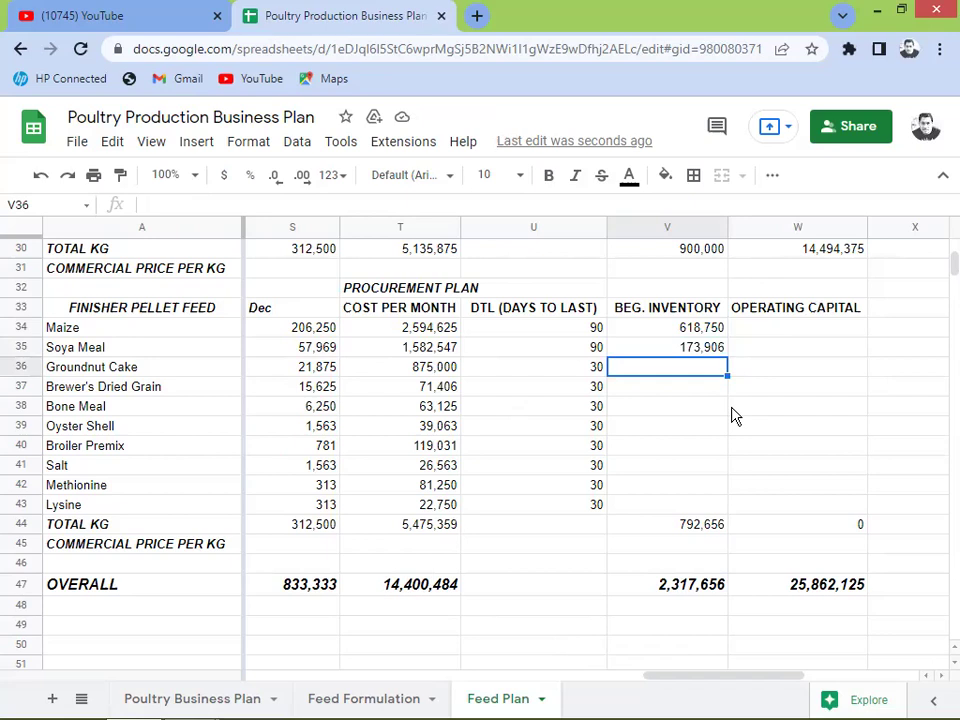
text(=S36)
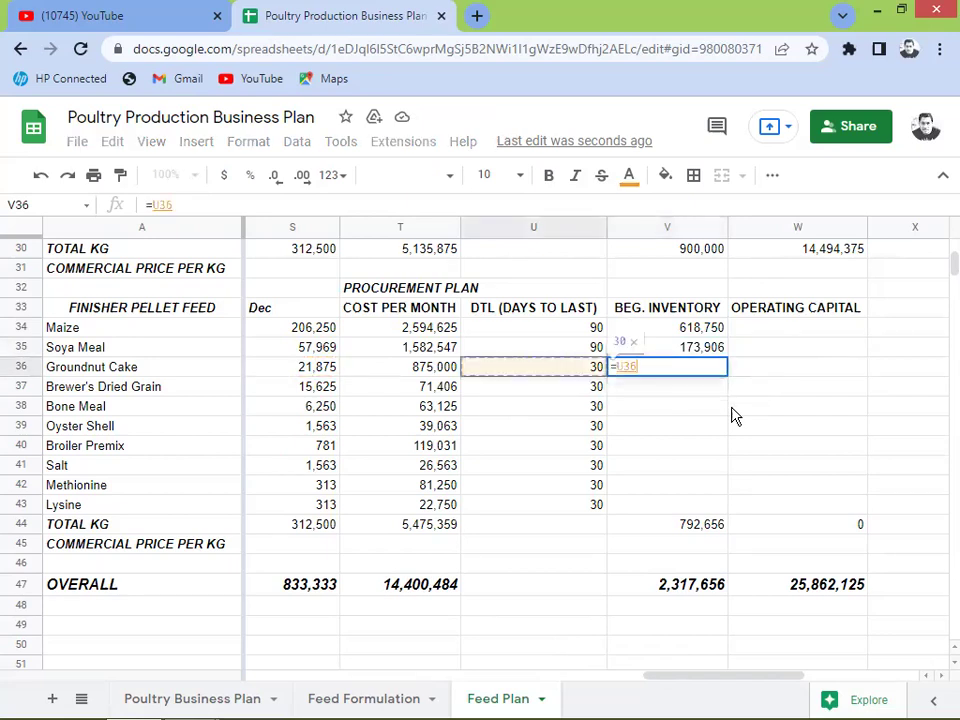
key(Return)
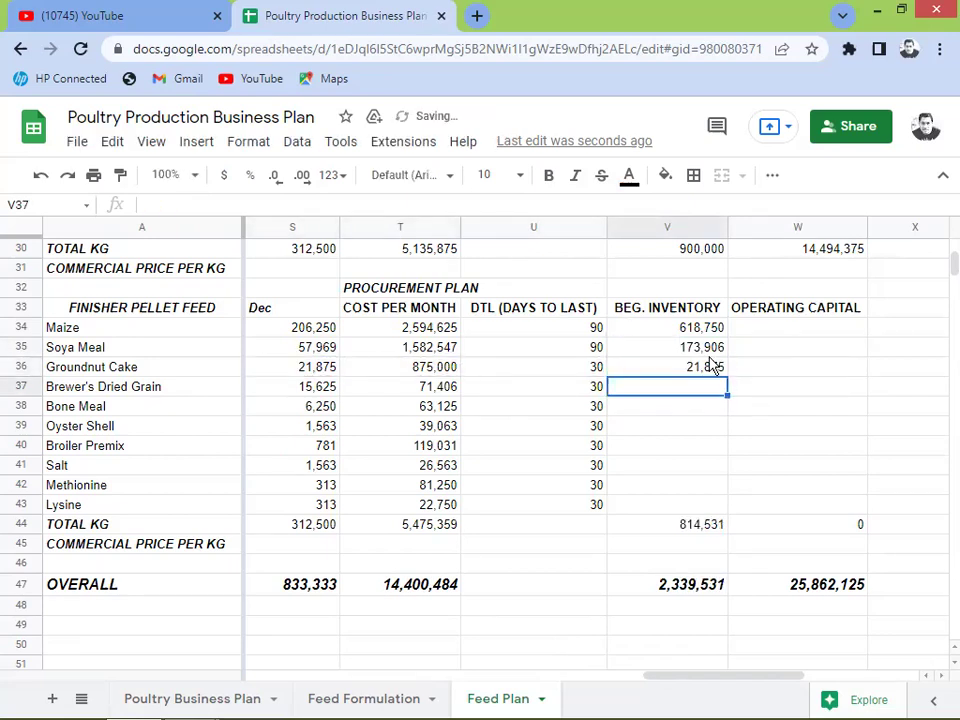
click(715, 367)
drag(727, 374, 720, 502)
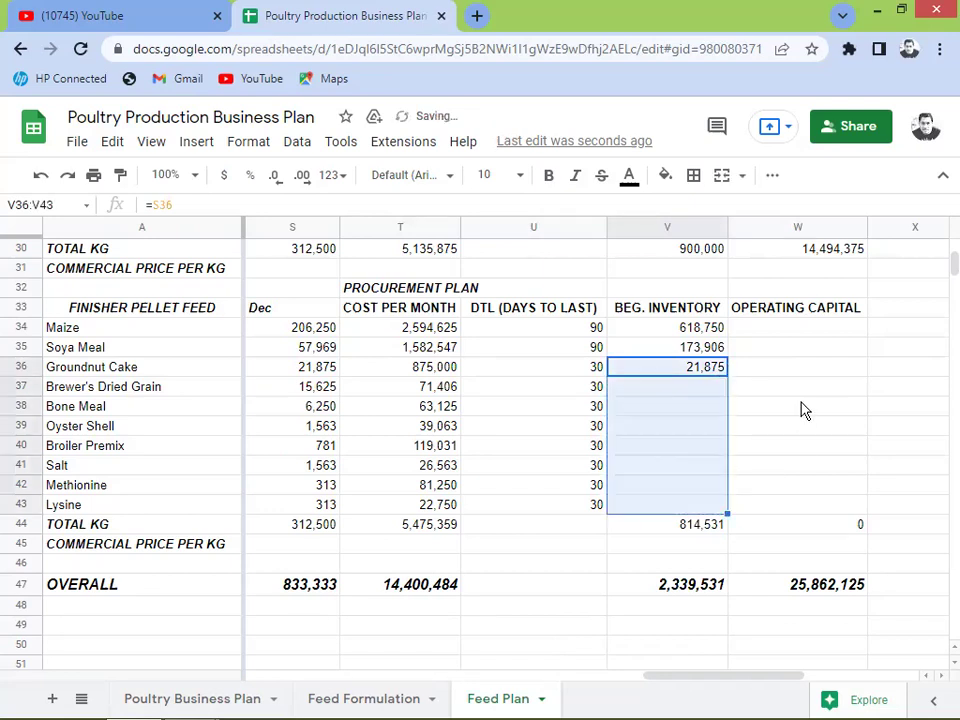
Step: Calculate maize's operating capital for the finisher feed in W34 with the formula =V34*E34
click(797, 331)
text(=)
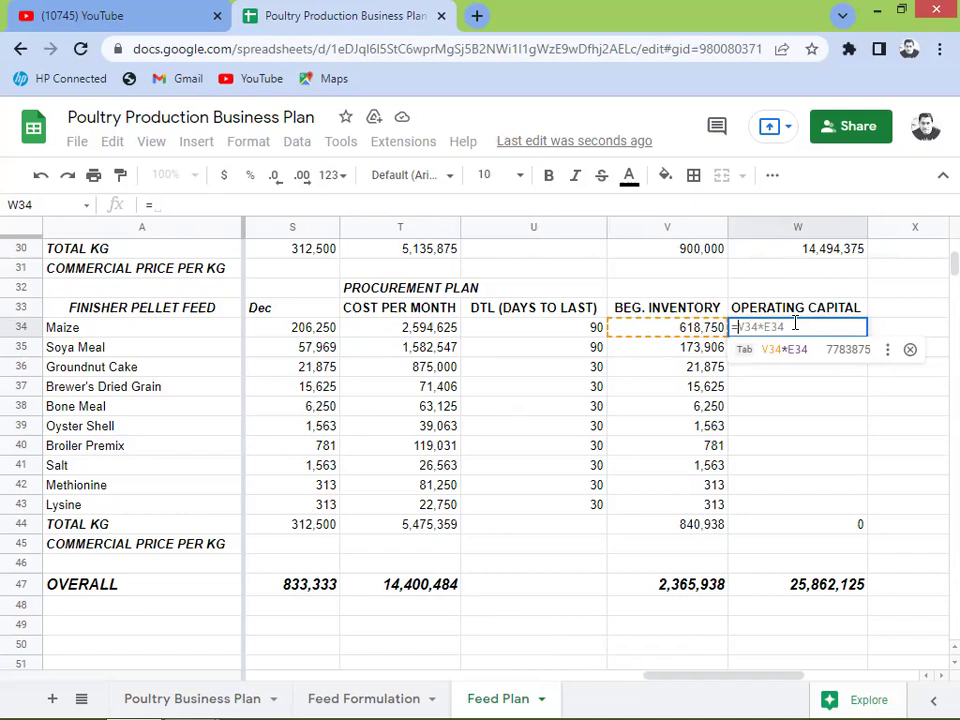
key(Tab)
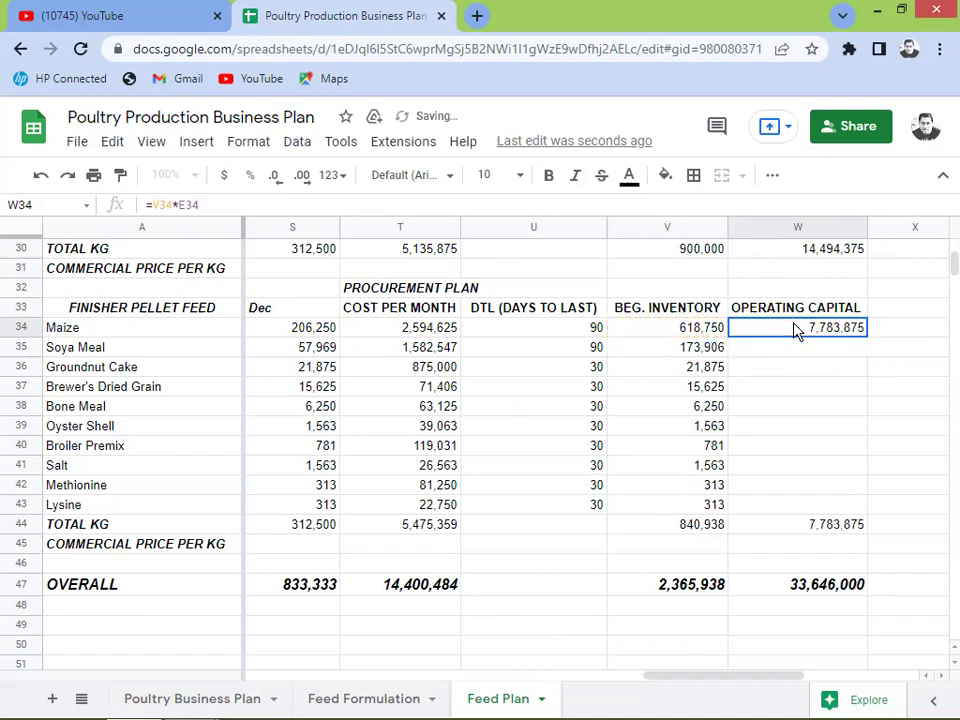
Step: Check maize's price per kg in E34 and its monthly volumes across row 34 of the finisher feed
key(Left)
key(Left)
key(Left)
key(Left)
key(Left)
key(Left)
key(Left)
key(Left)
key(Left)
key(Left)
key(Left)
key(Left)
key(Left)
key(Left)
key(Left)
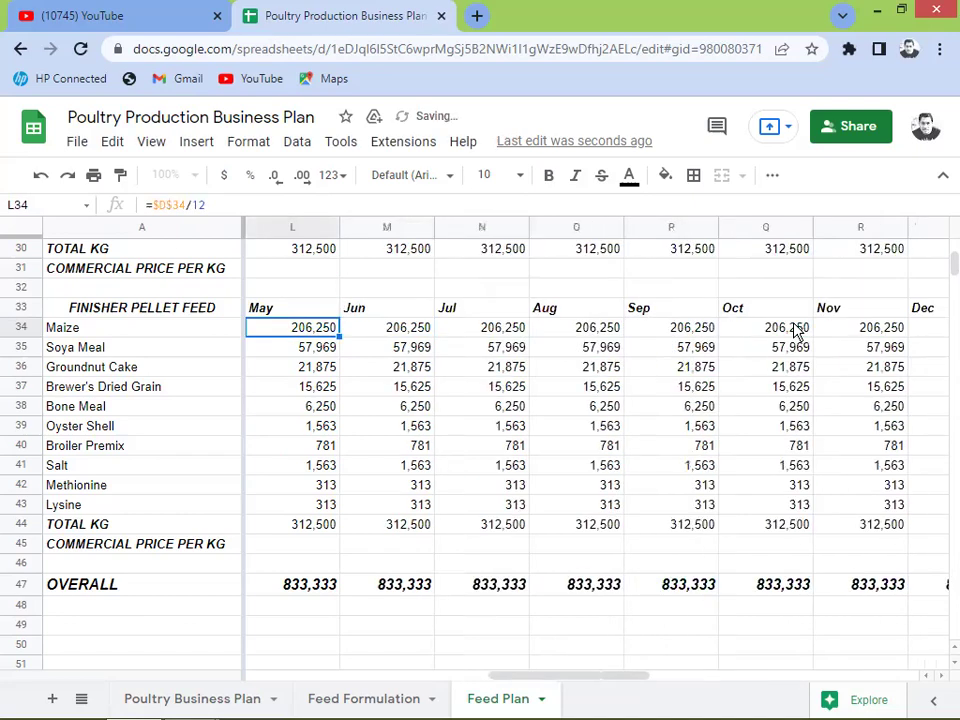
key(Left)
key(Left)
key(Left)
key(Left)
key(Right)
key(Right)
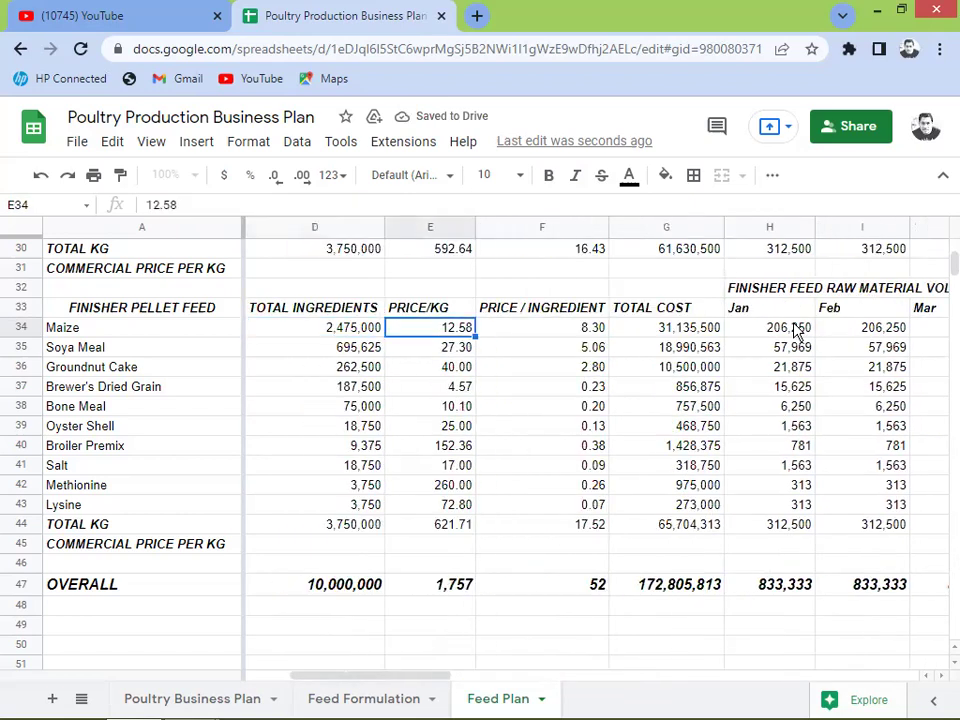
key(Right)
key(Right)
key(Right)
key(Right)
key(Right)
key(Right)
key(Right)
key(Right)
key(Right)
key(Right)
key(Right)
key(Right)
key(Right)
key(Right)
key(Right)
key(Right)
key(Right)
key(Right)
key(Right)
key(Right)
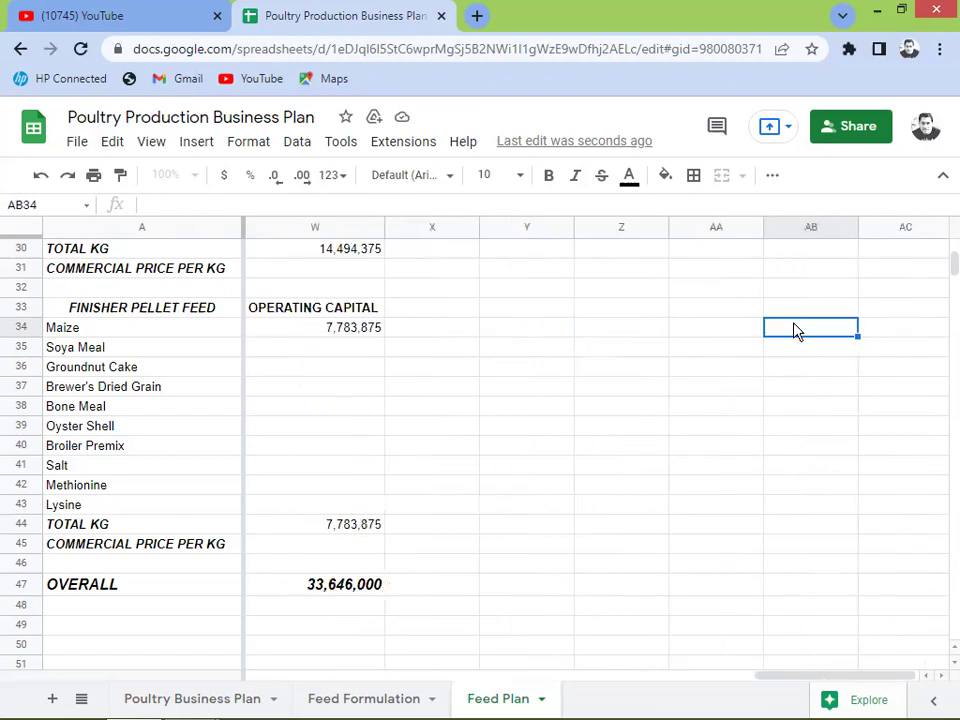
Step: Copy maize's operating capital formula from W34 down through lysine in W43
key(Left)
key(Left)
key(Left)
key(Left)
key(Left)
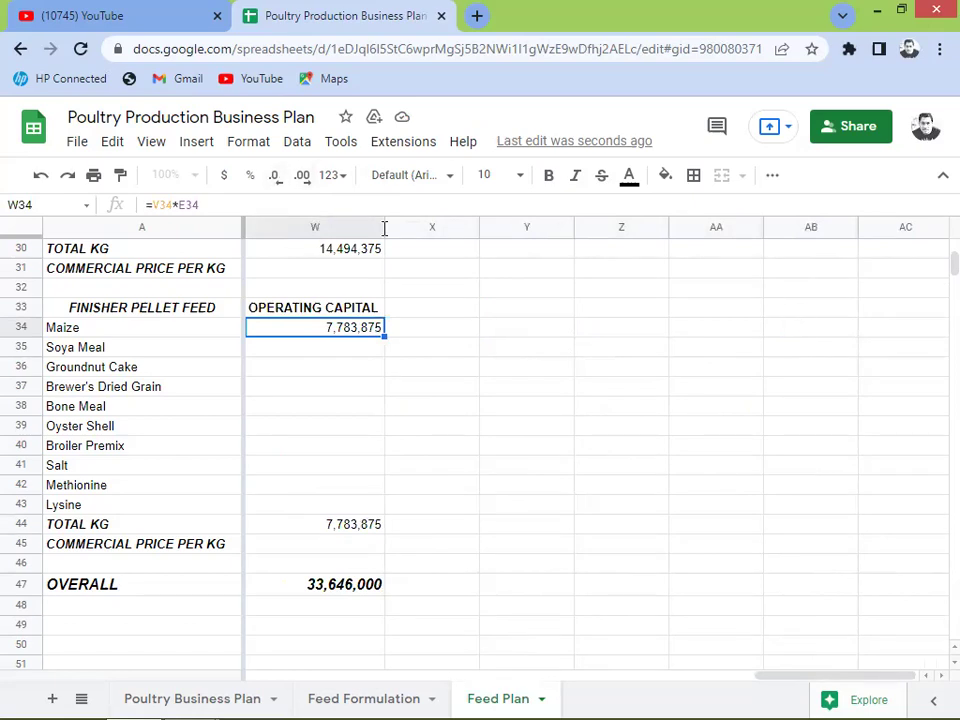
drag(385, 334, 384, 504)
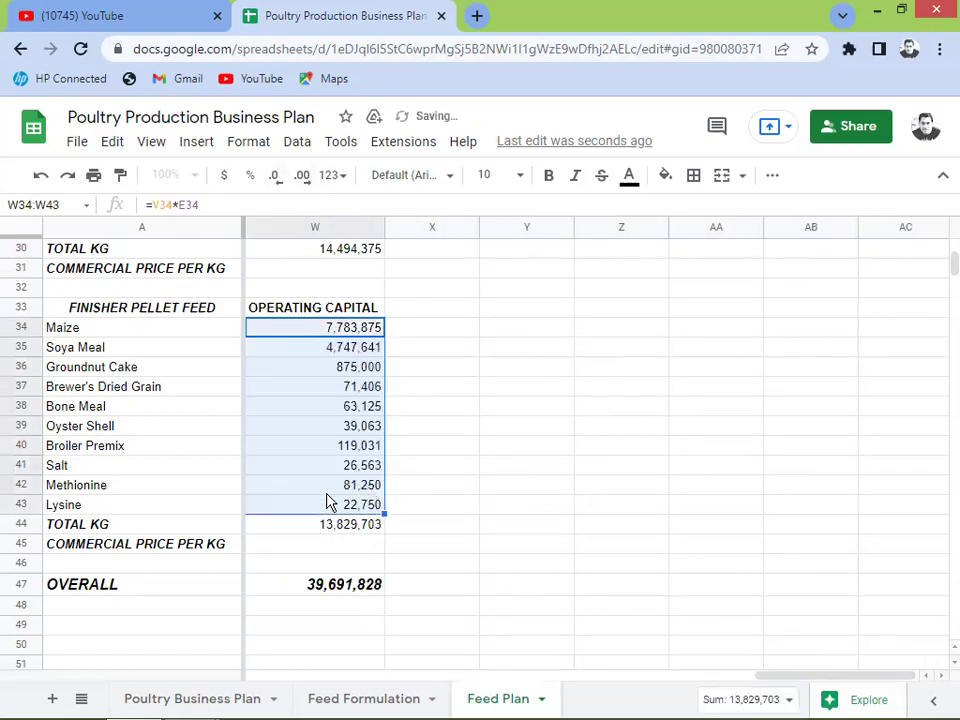
click(379, 487)
Step: Review the operating capital column from the feed subtotals down to the overall beginning inventory and operating capital in V47 and W47
key(Down)
key(Down)
key(Up)
key(Up)
key(Up)
key(Up)
key(Up)
key(Up)
key(Up)
key(Up)
key(Up)
key(Up)
key(Up)
key(Up)
key(Up)
key(Up)
key(Up)
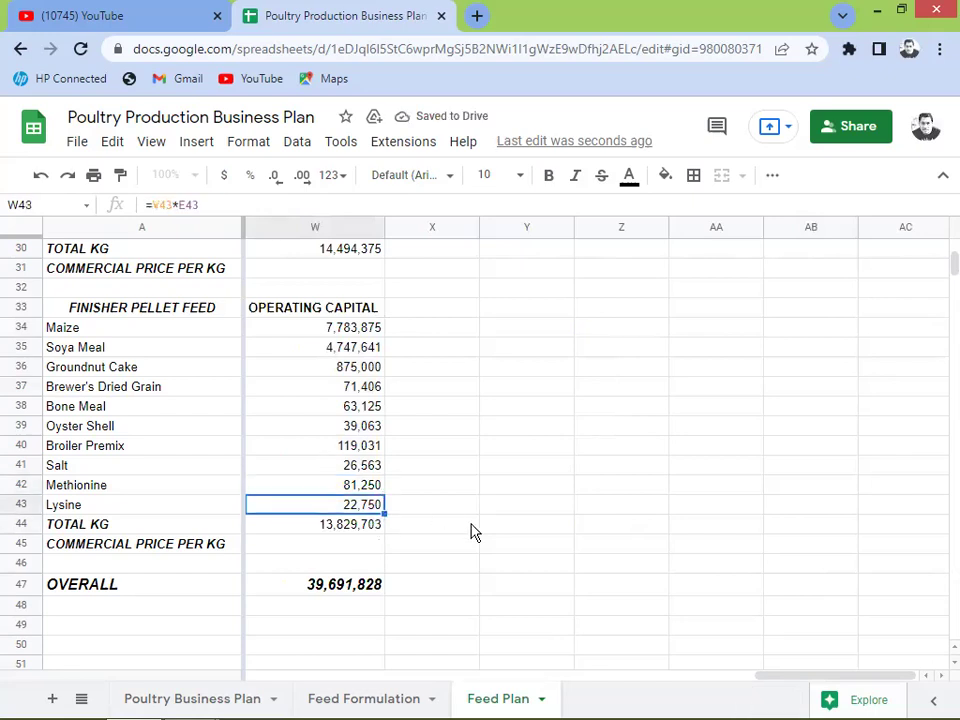
key(Down)
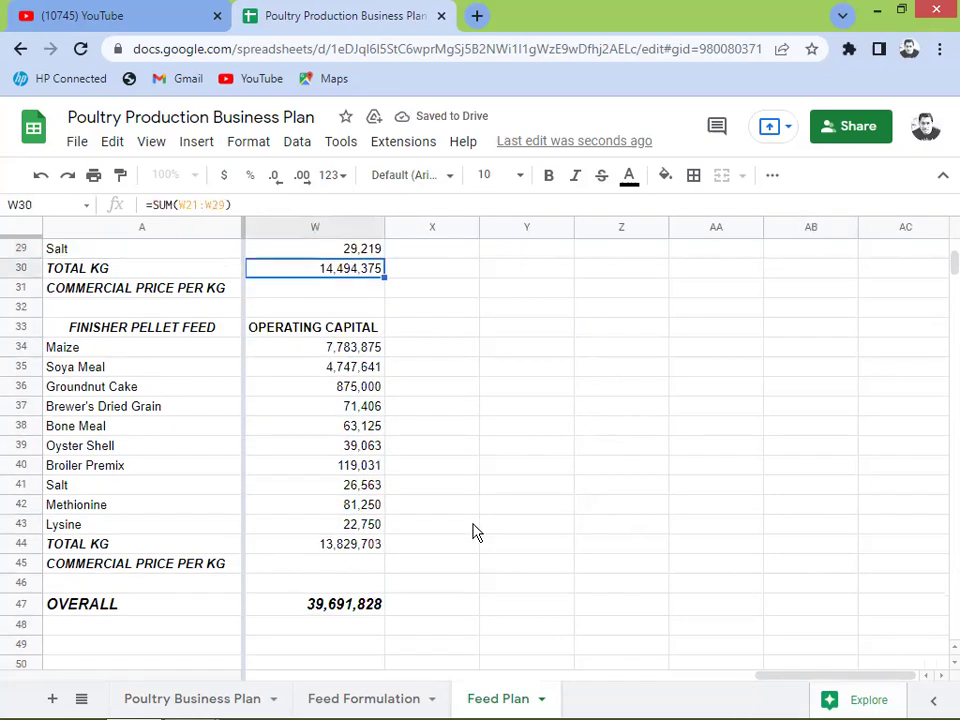
key(Down)
key(Down)
key(Down)
key(Down)
key(Down)
key(Down)
key(Down)
key(Down)
key(Down)
key(Down)
key(Down)
key(Down)
key(Down)
key(Down)
key(Down)
key(Down)
key(Down)
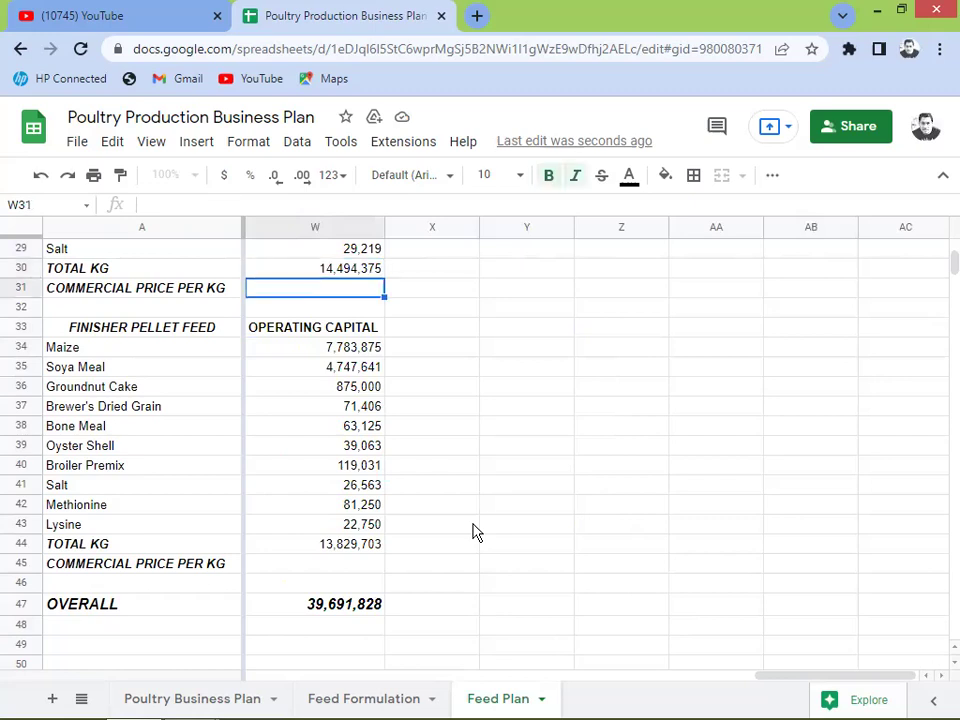
key(Left)
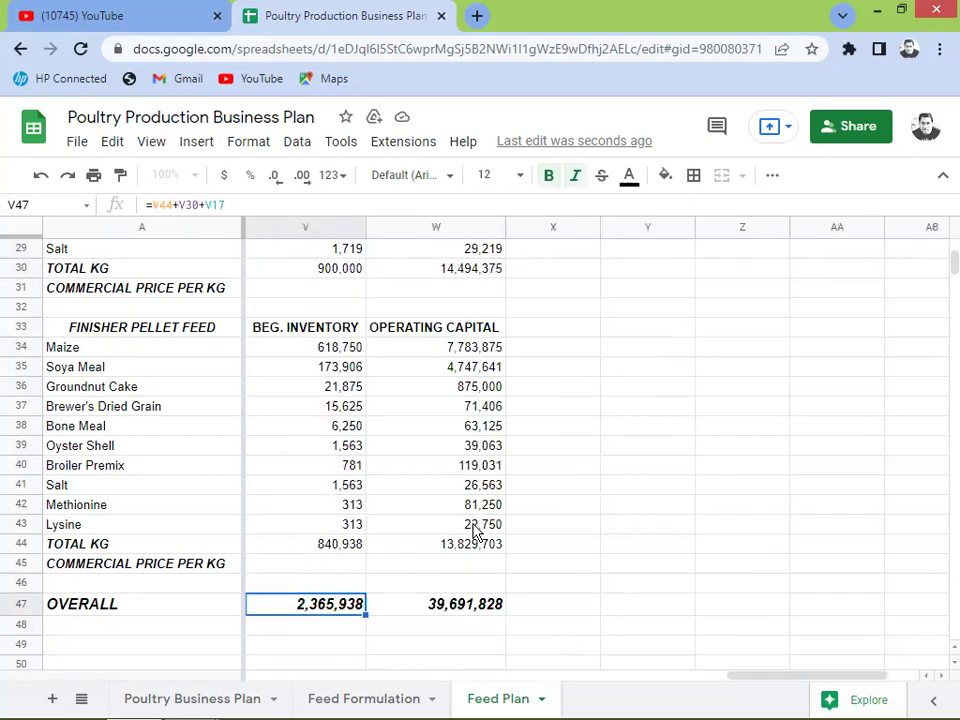
key(Right)
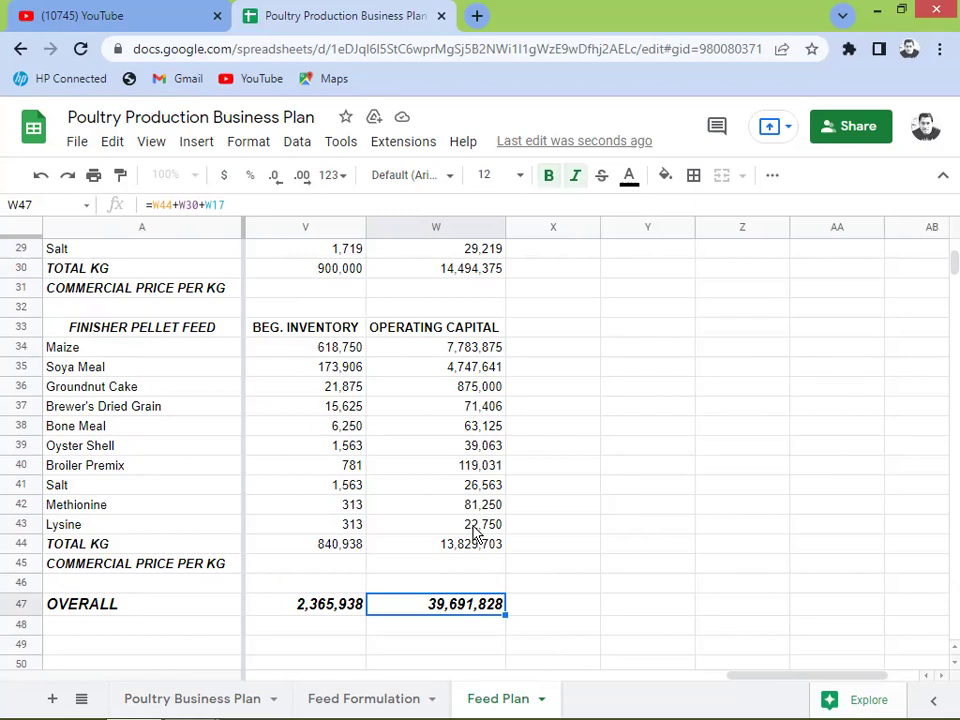
Step: Examine the OVERALL row from operating capital back to the total cost and price per ingredient figures
key(Left)
key(Left)
key(Left)
key(Left)
key(Right)
key(Right)
key(Left)
key(Left)
key(Left)
key(Left)
key(Left)
key(Left)
key(Left)
key(Left)
key(Left)
key(Left)
key(Left)
key(Left)
key(Left)
key(Left)
key(Left)
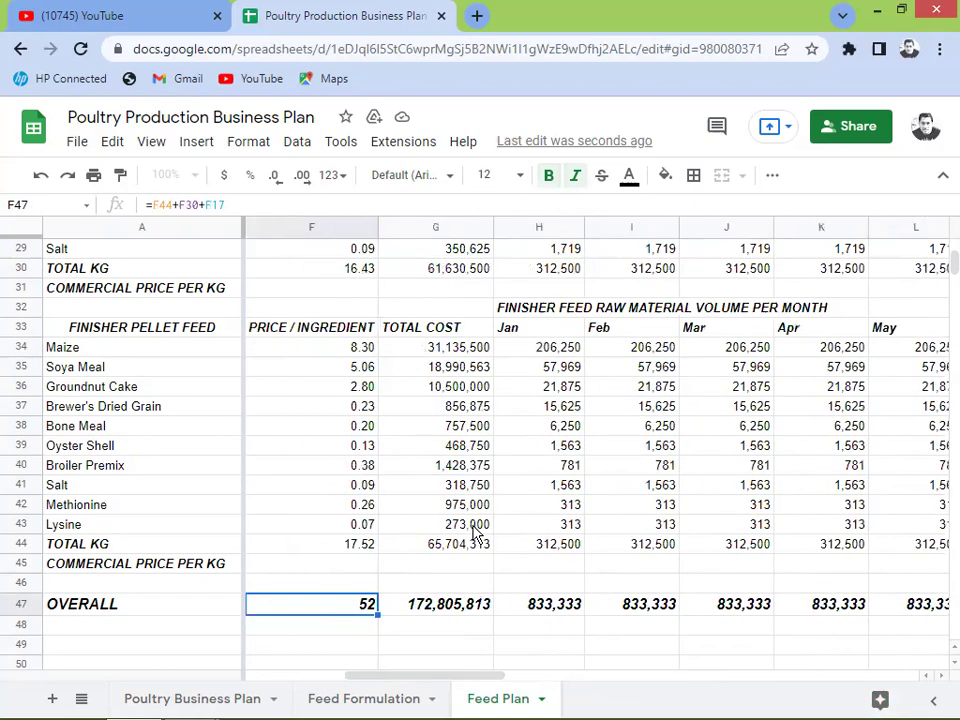
key(Right)
key(Right)
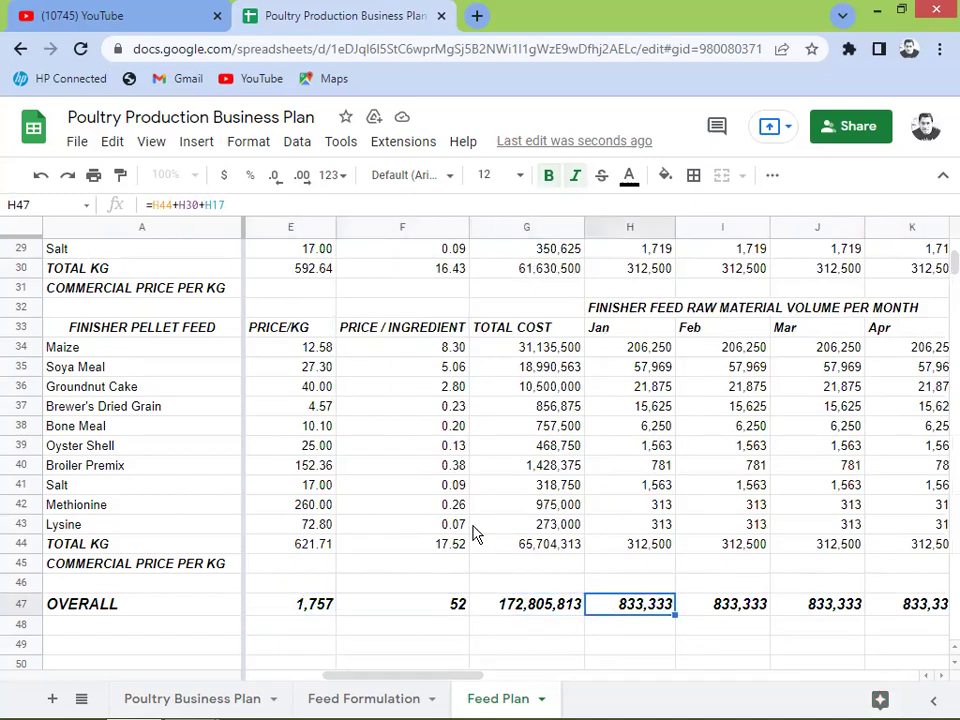
key(Left)
Step: Examine the OVERALL row's monthly feed volumes from January to December, cost per month and beginning inventory
key(Right)
key(Right)
key(Right)
key(Right)
key(Right)
key(Right)
key(Right)
key(Right)
key(Right)
key(Right)
key(Right)
key(Right)
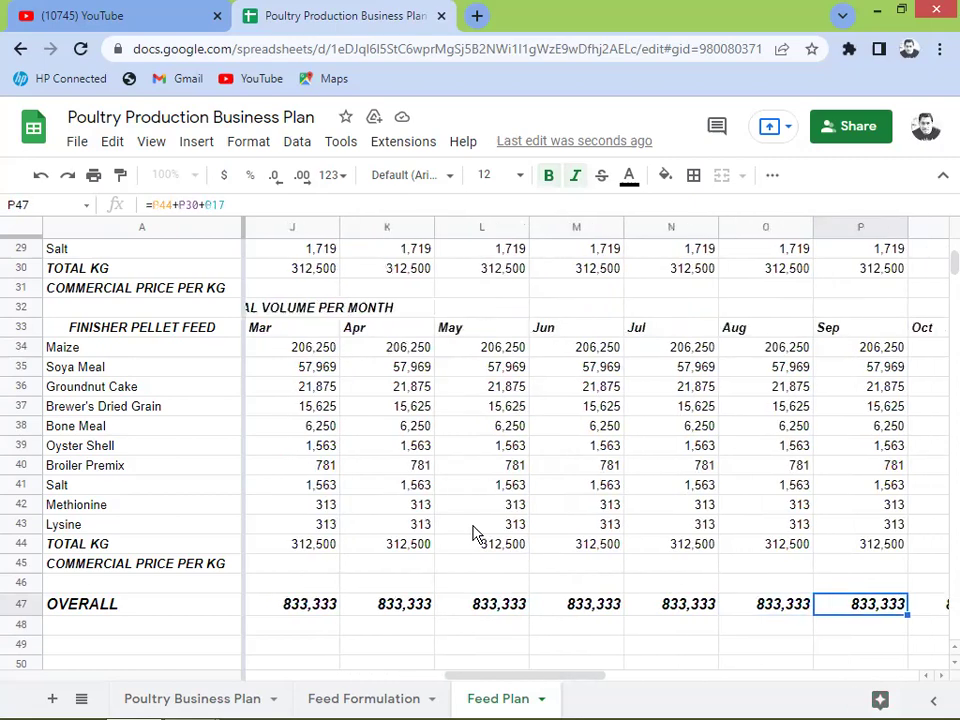
key(Right)
key(Right)
key(Right)
key(Right)
key(Right)
key(Right)
key(Right)
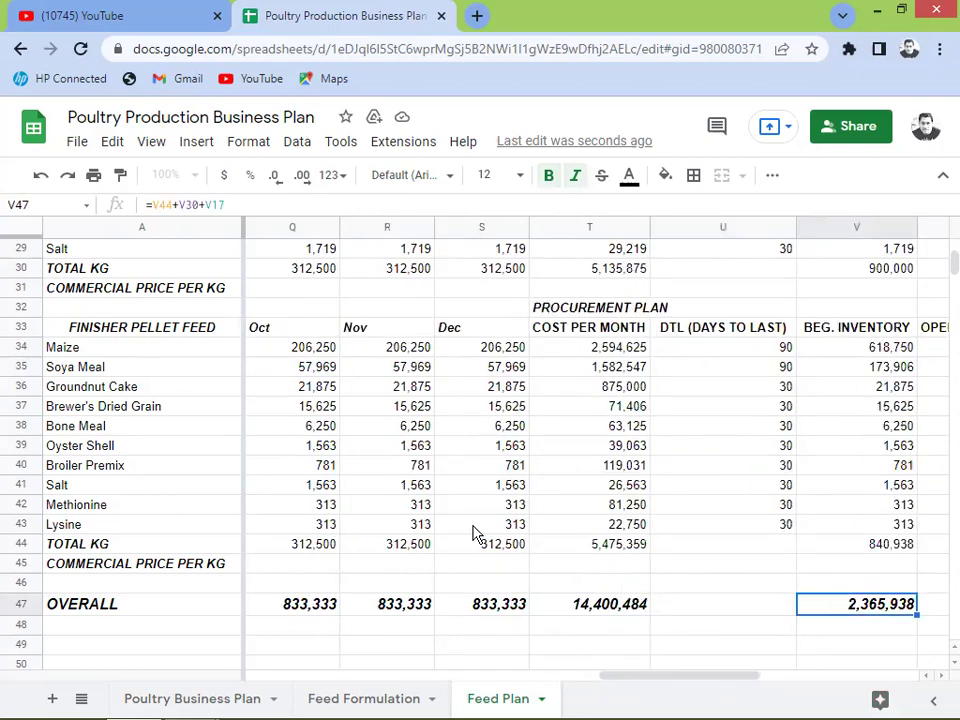
Step: Go back along the OVERALL row to review the total ingredients, price and total cost figures beside its label in A47
key(Left)
key(Left)
key(Left)
key(Left)
key(Left)
key(Left)
key(Left)
key(Left)
key(Left)
key(Left)
key(Left)
key(Left)
key(Left)
key(Left)
key(Left)
key(Left)
key(Left)
key(Left)
key(Left)
key(Left)
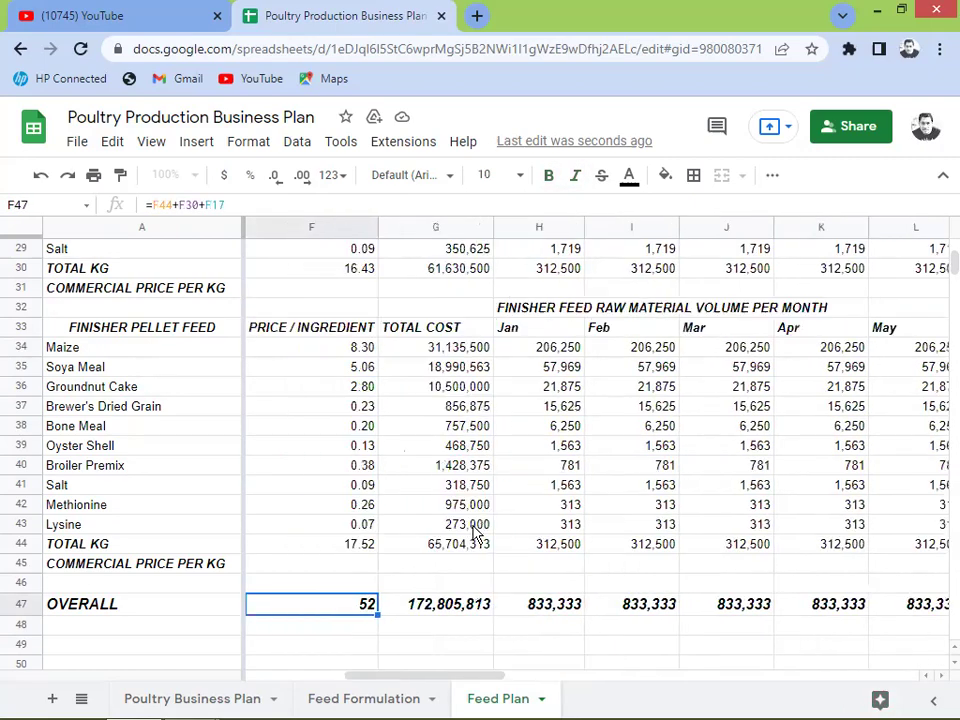
key(Right)
key(Left)
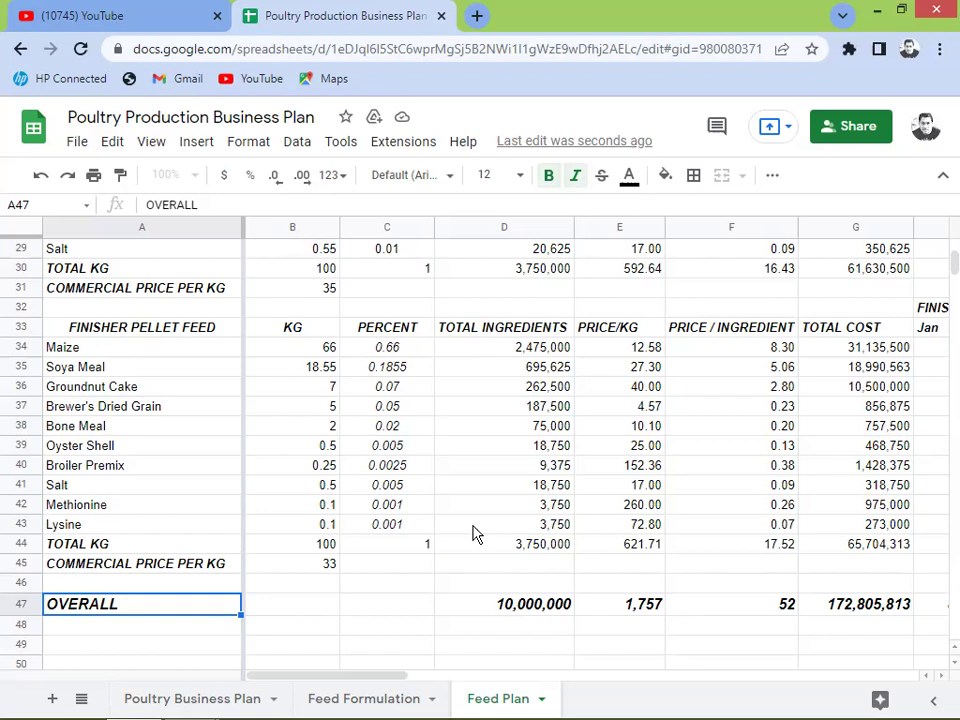
Step: Review the Feed Plan sheet upward from the OVERALL row through the finisher, grower and starter feed tables to the title and total birds and feeds
key(Up)
key(Up)
key(Up)
key(Up)
key(Up)
key(Up)
key(Up)
key(Up)
key(Up)
key(Up)
key(Up)
key(Up)
key(Up)
key(Up)
key(Up)
key(Up)
key(Up)
key(Up)
key(Up)
key(Up)
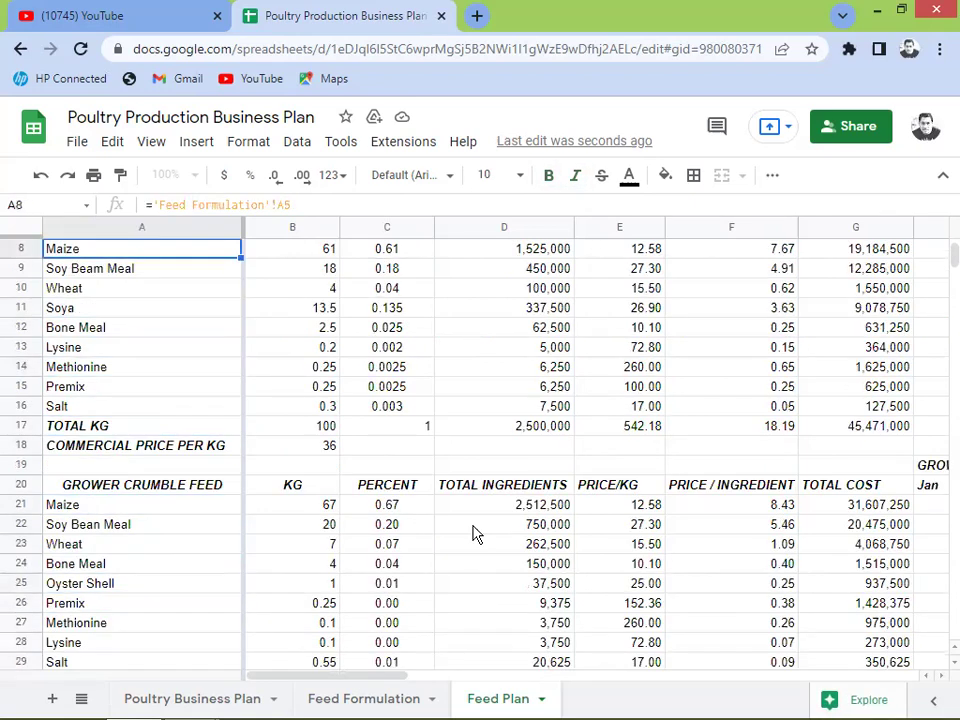
key(Up)
key(Up)
key(Up)
key(Up)
key(Up)
key(Up)
key(Up)
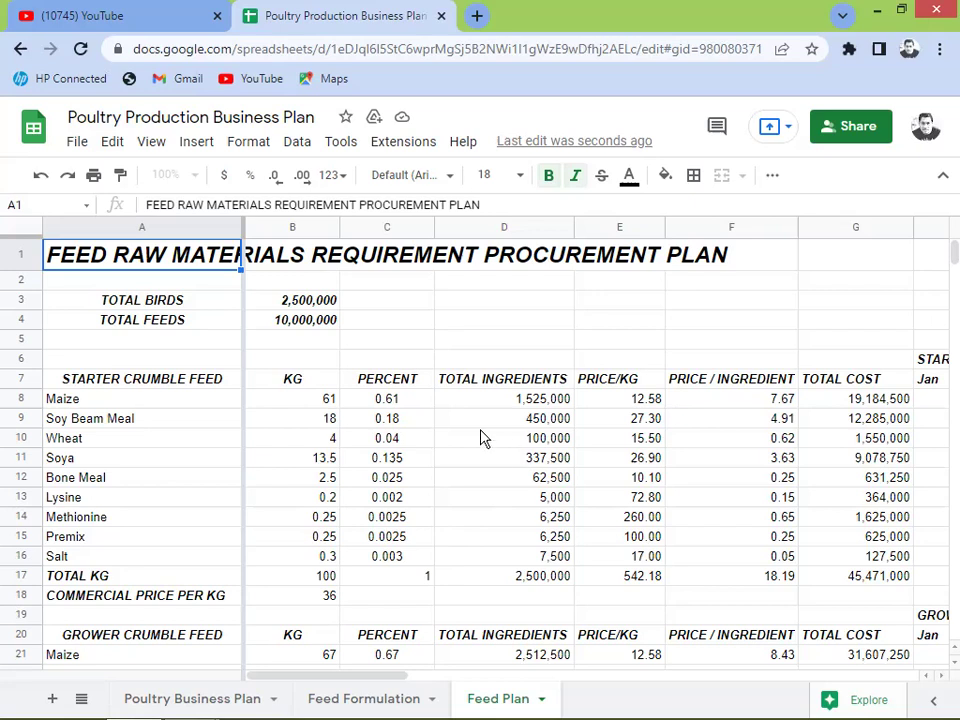
click(204, 405)
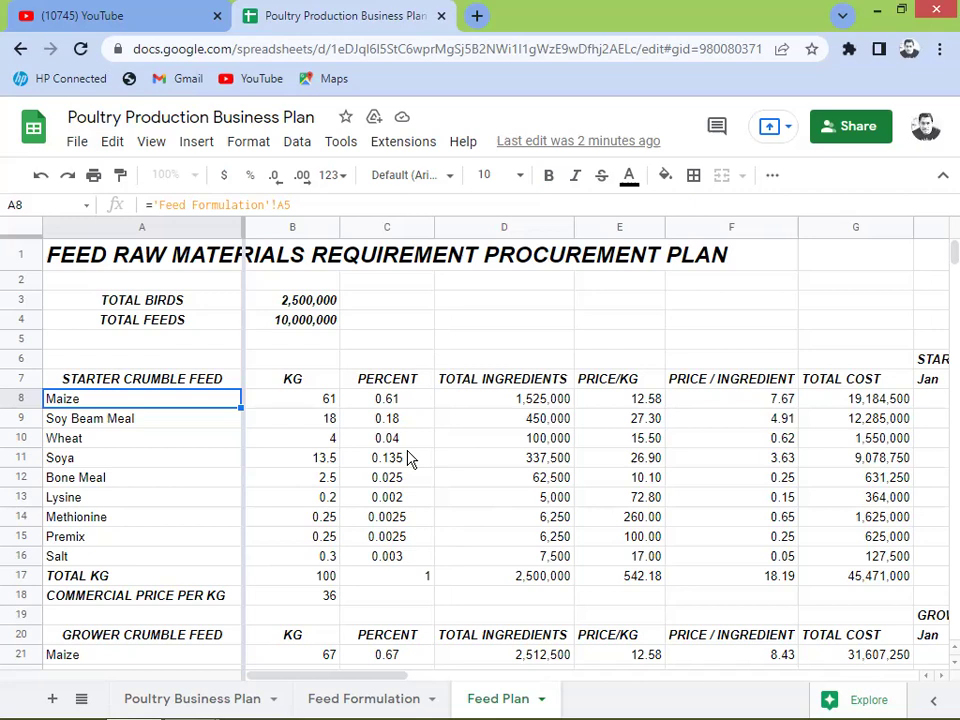
Step: Examine the Poultry Business Plan sheet from the feed costs up to the production target and capacity assumptions, and return to the Feed Plan sheet
click(167, 702)
click(183, 382)
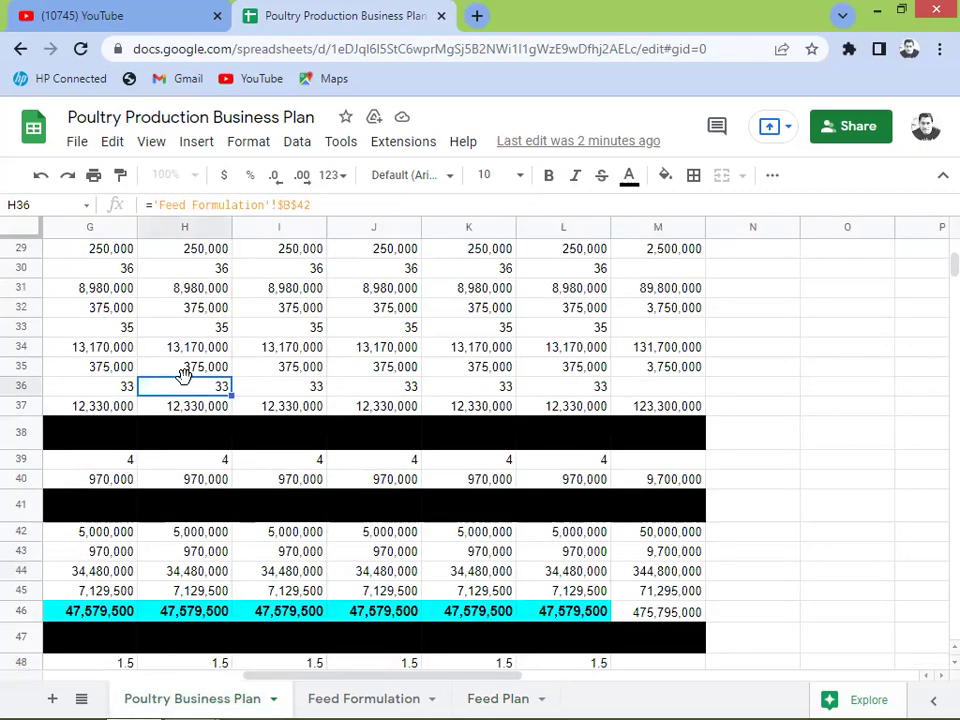
key(Home)
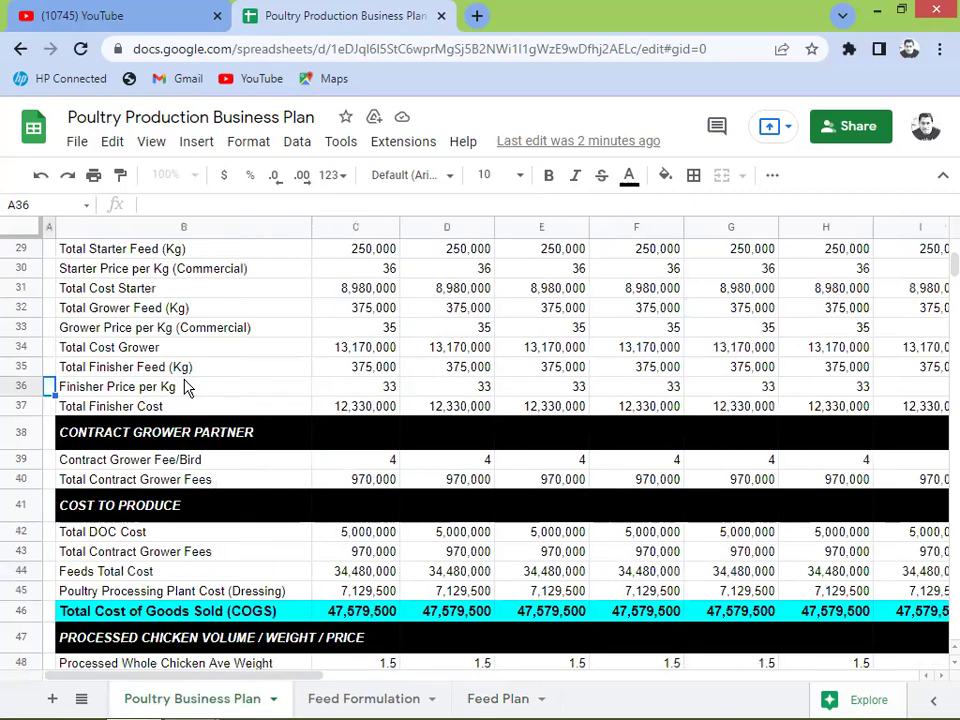
key(Page_Up)
key(Page_Up)
key(Right)
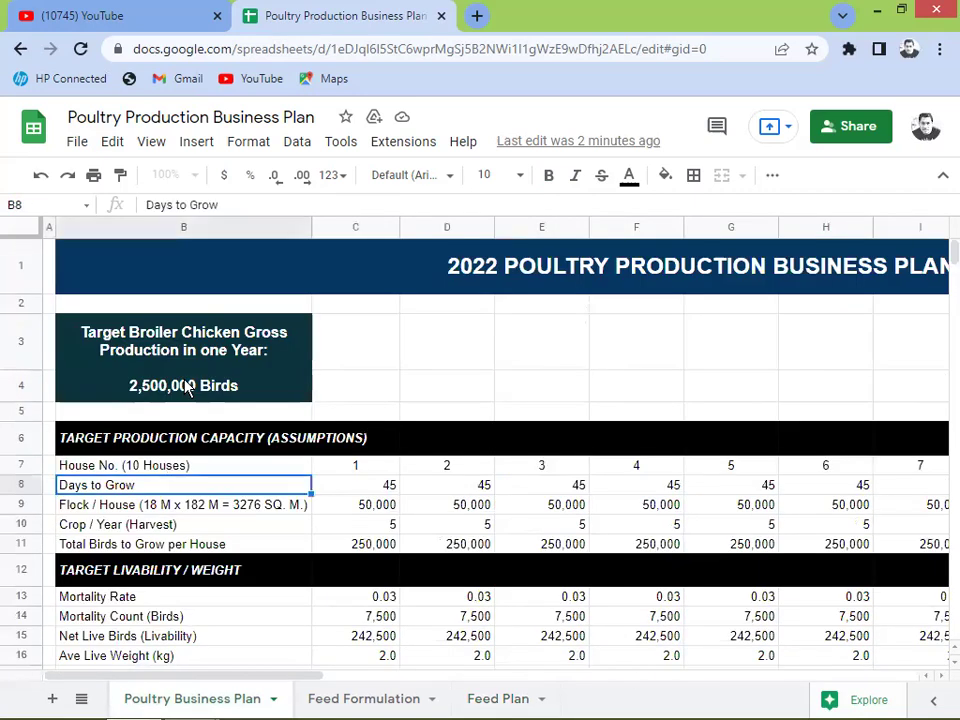
key(Up)
key(Up)
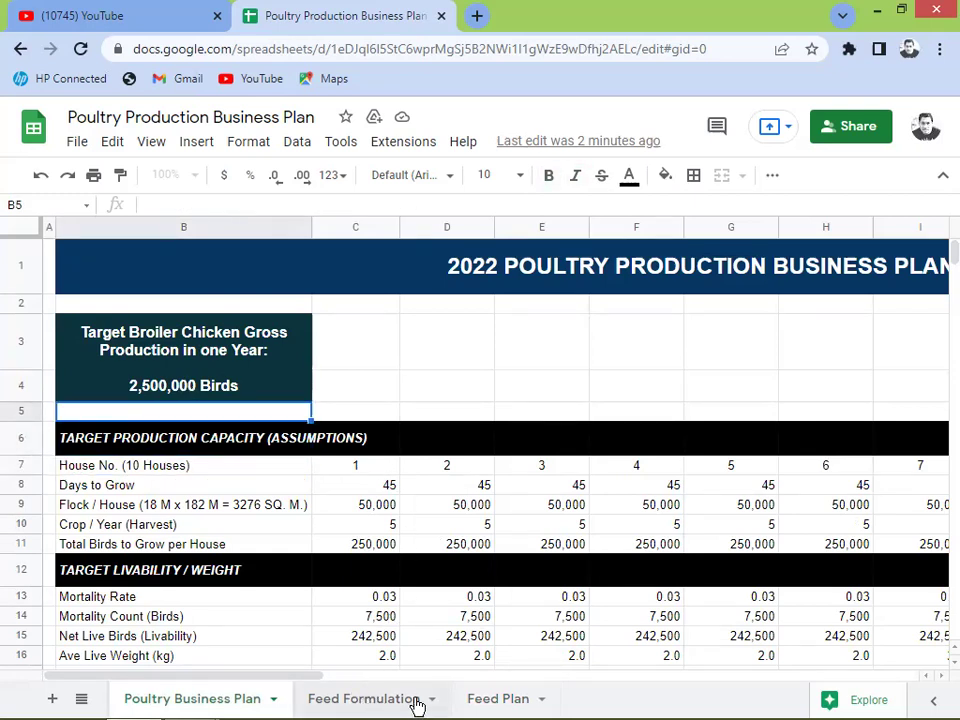
click(491, 700)
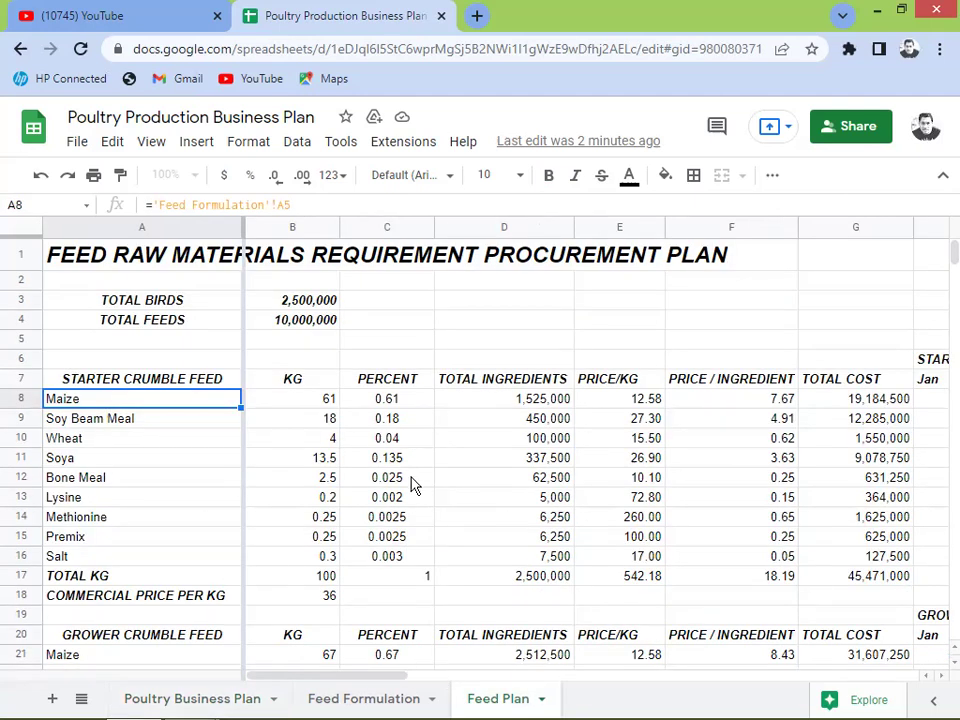